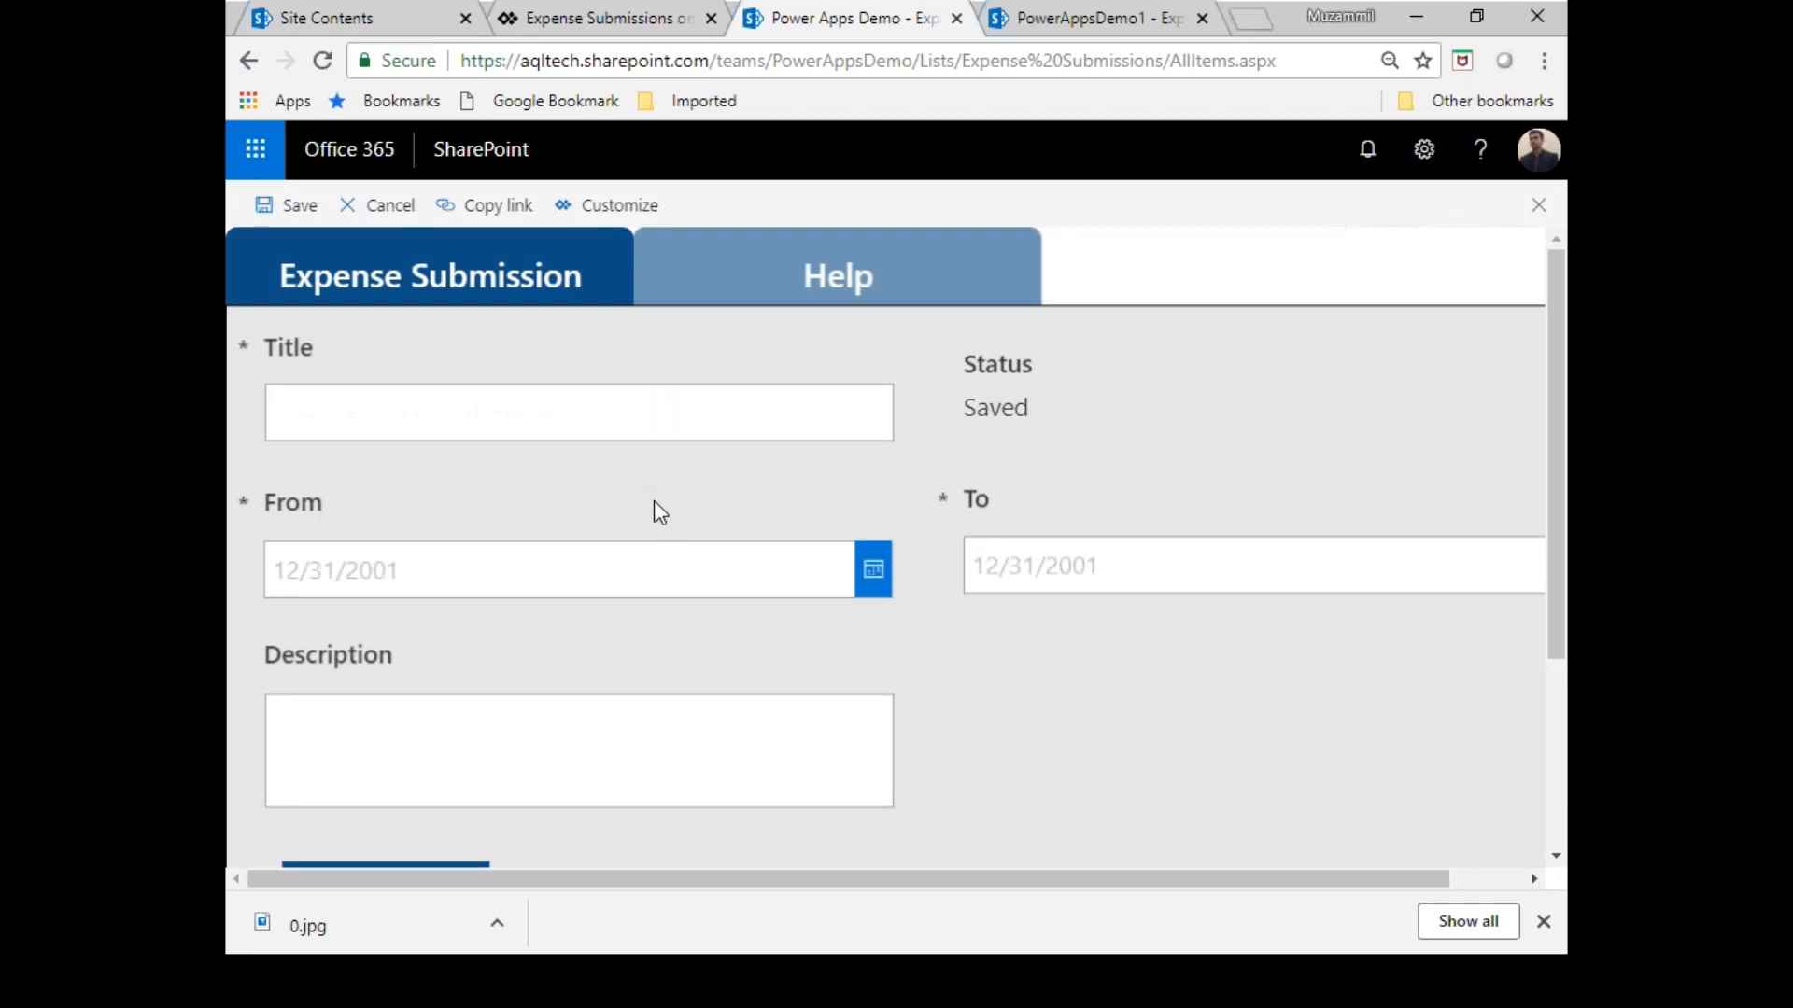
# Zoom the browser page out two levels so the expense form fits the window.
pyautogui.click(1545, 60)
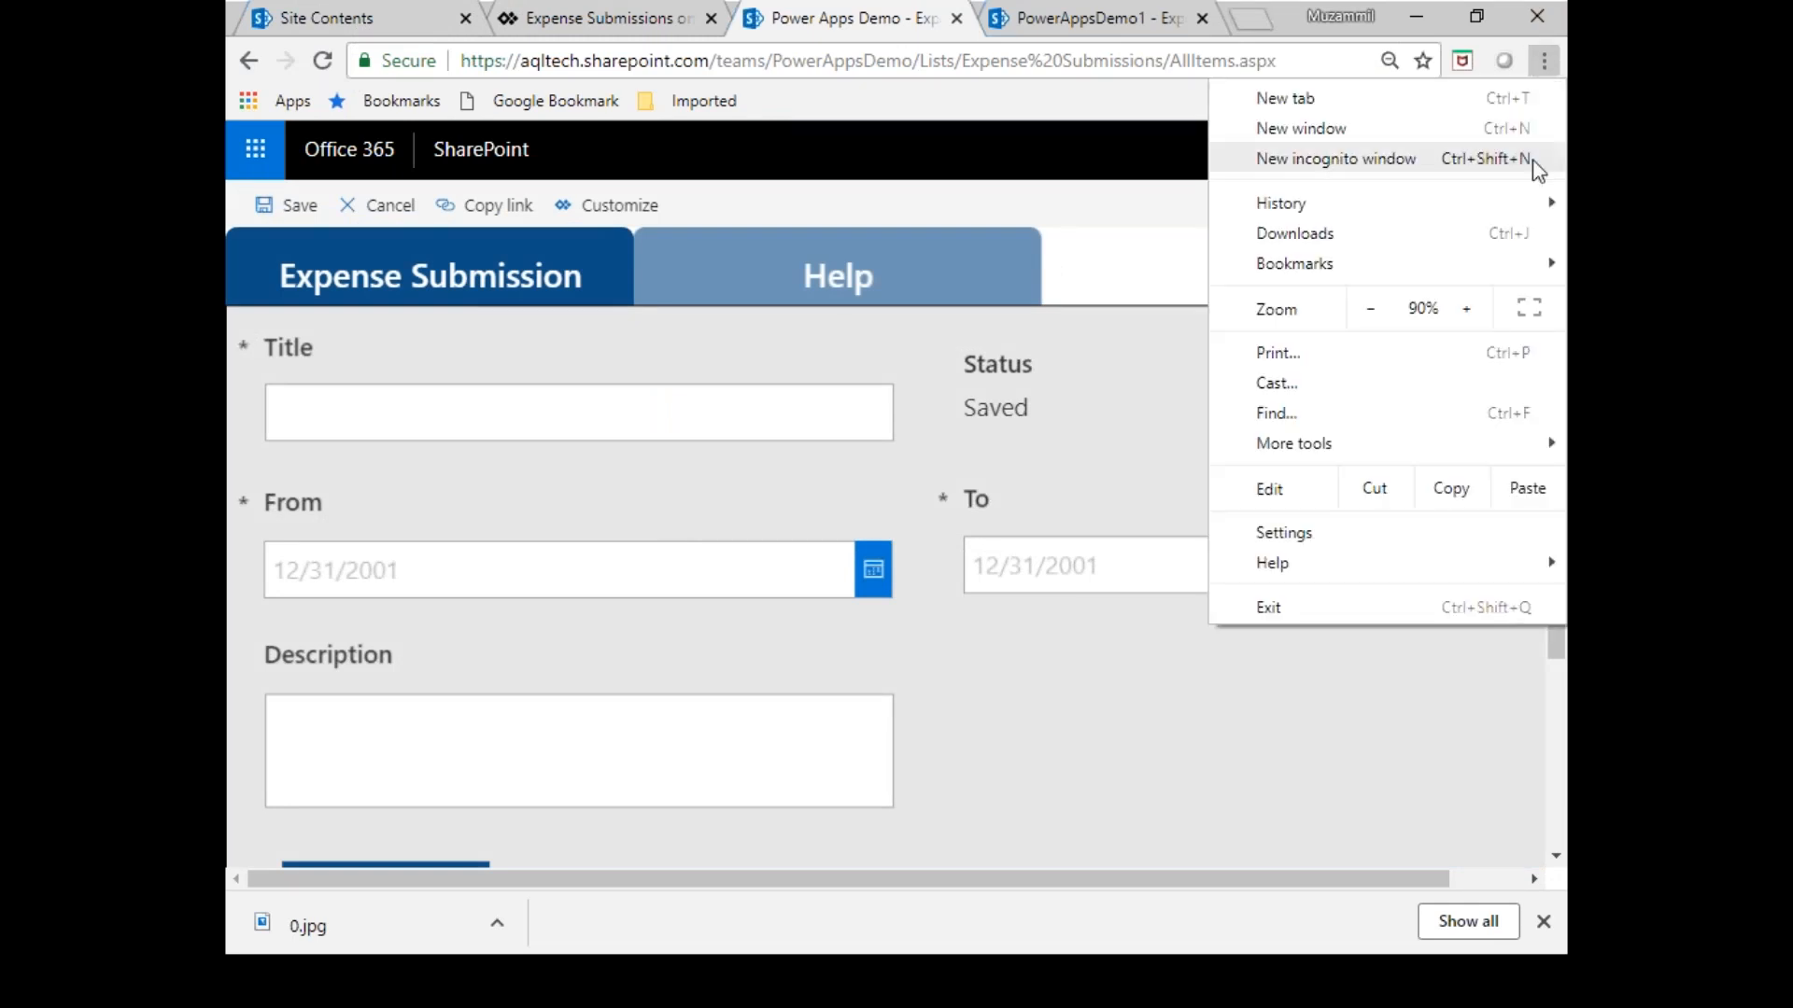
pyautogui.click(1373, 311)
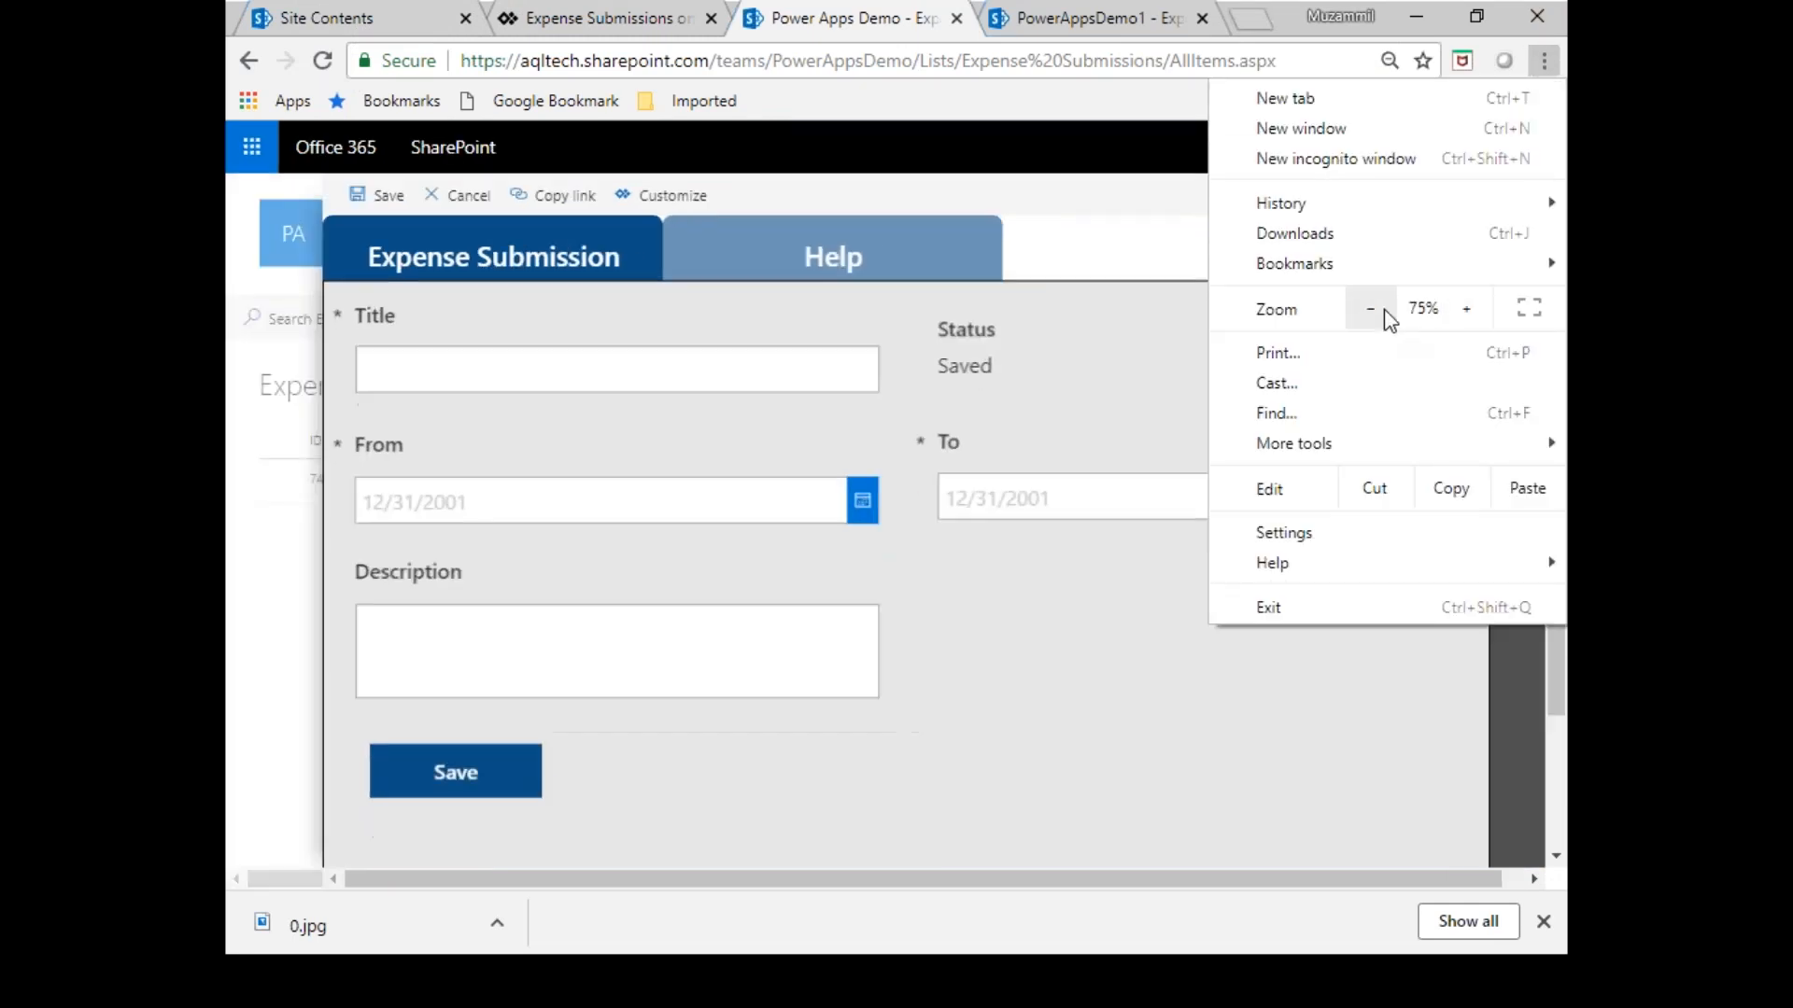
pyautogui.click(1371, 309)
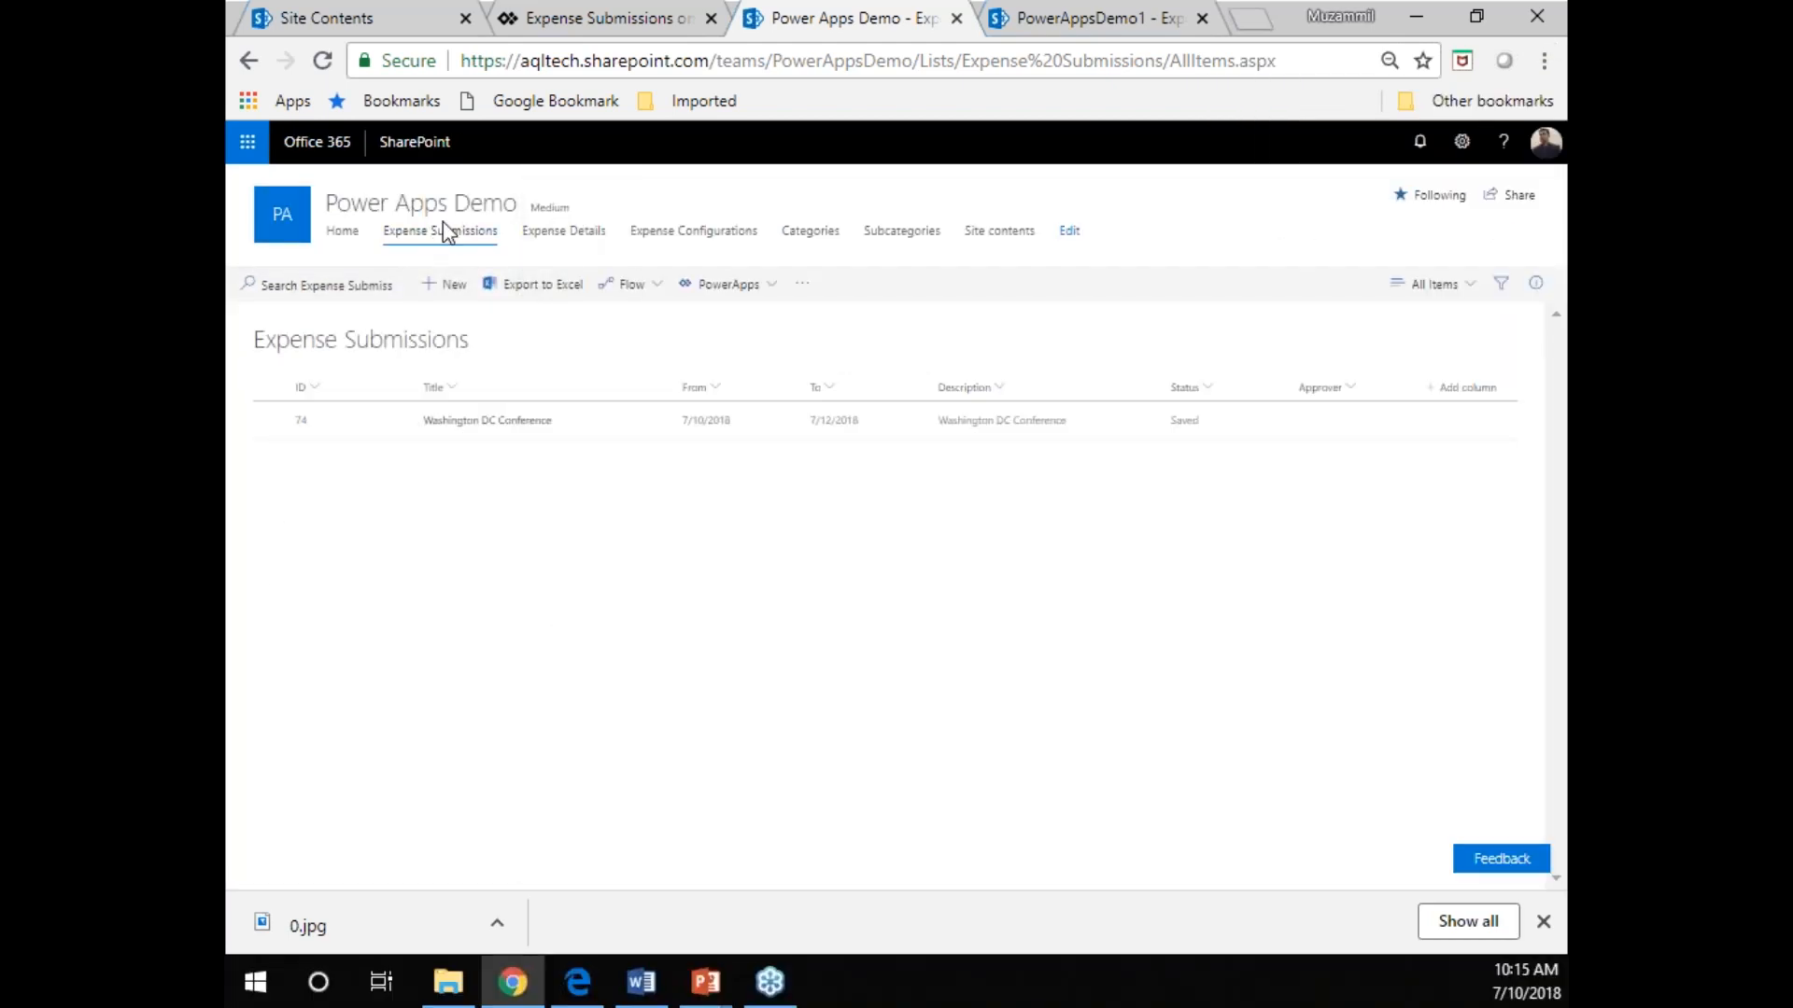
# Create a new item in the Expense Submissions list and title it "Trip to Dallas".
pyautogui.click(446, 290)
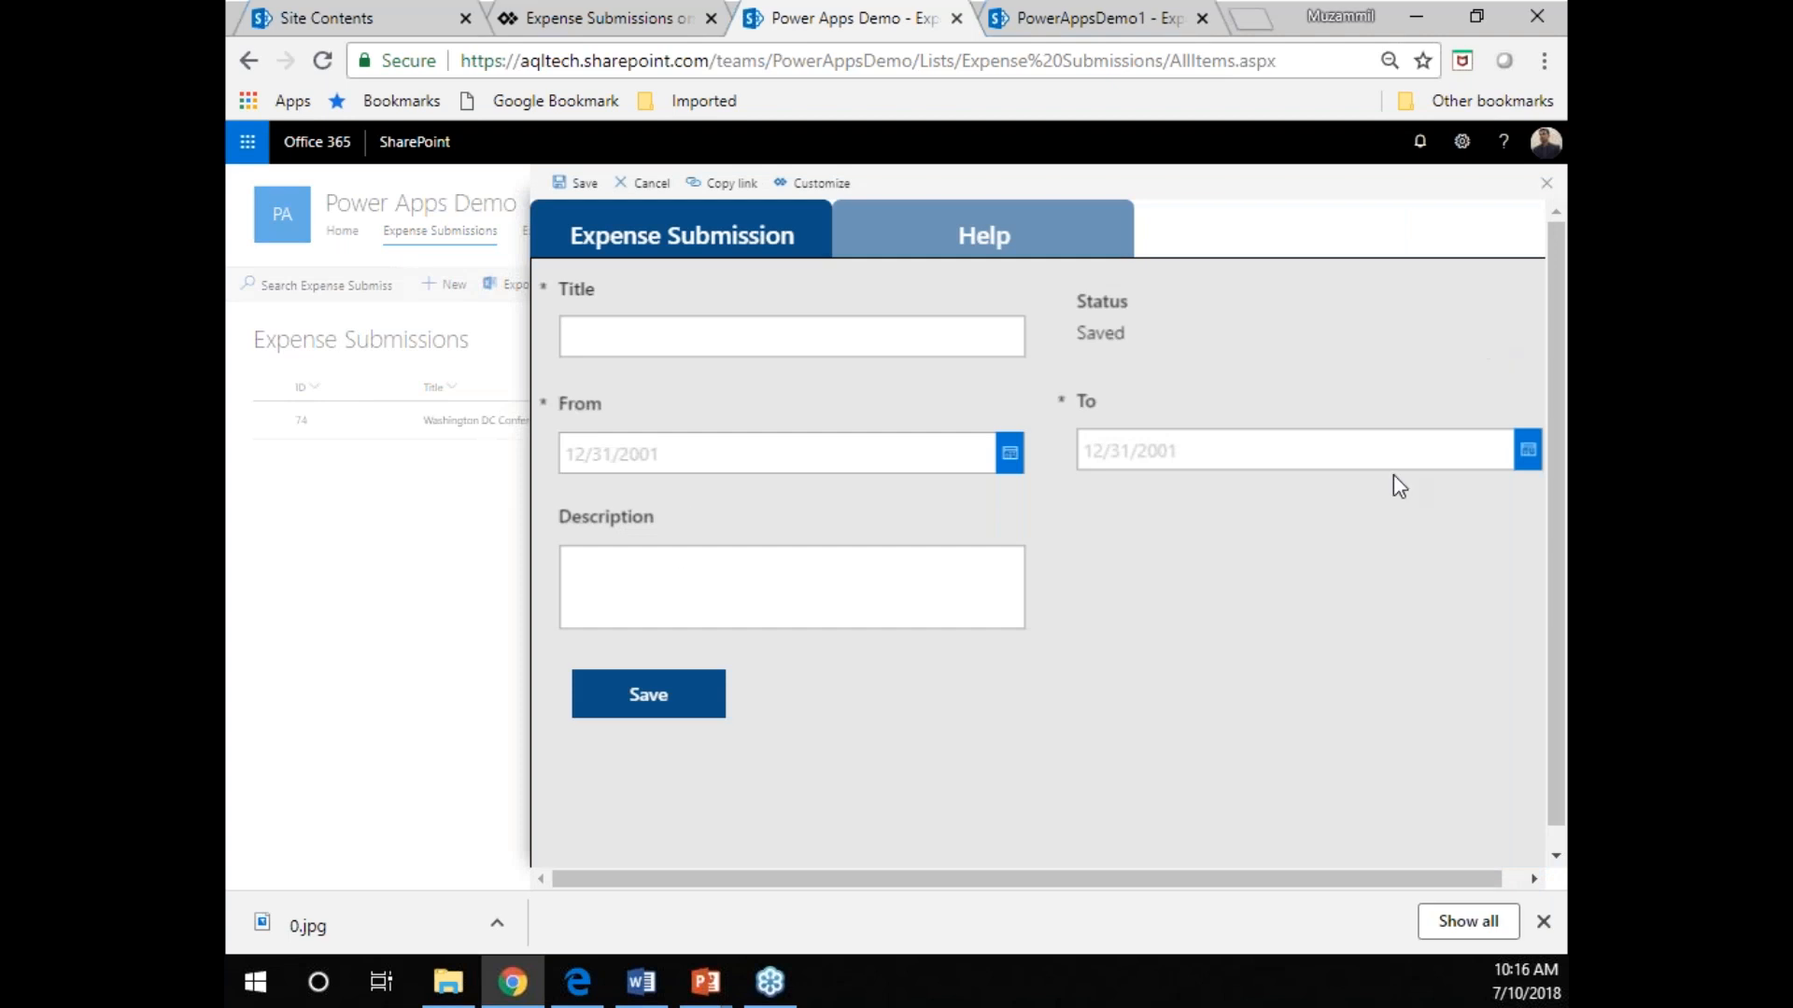
pyautogui.click(967, 339)
pyautogui.write('Trip to Dallas')
# Set the submission's From date to 7/6/2018 and its To date to 7/9/2018.
pyautogui.click(1007, 464)
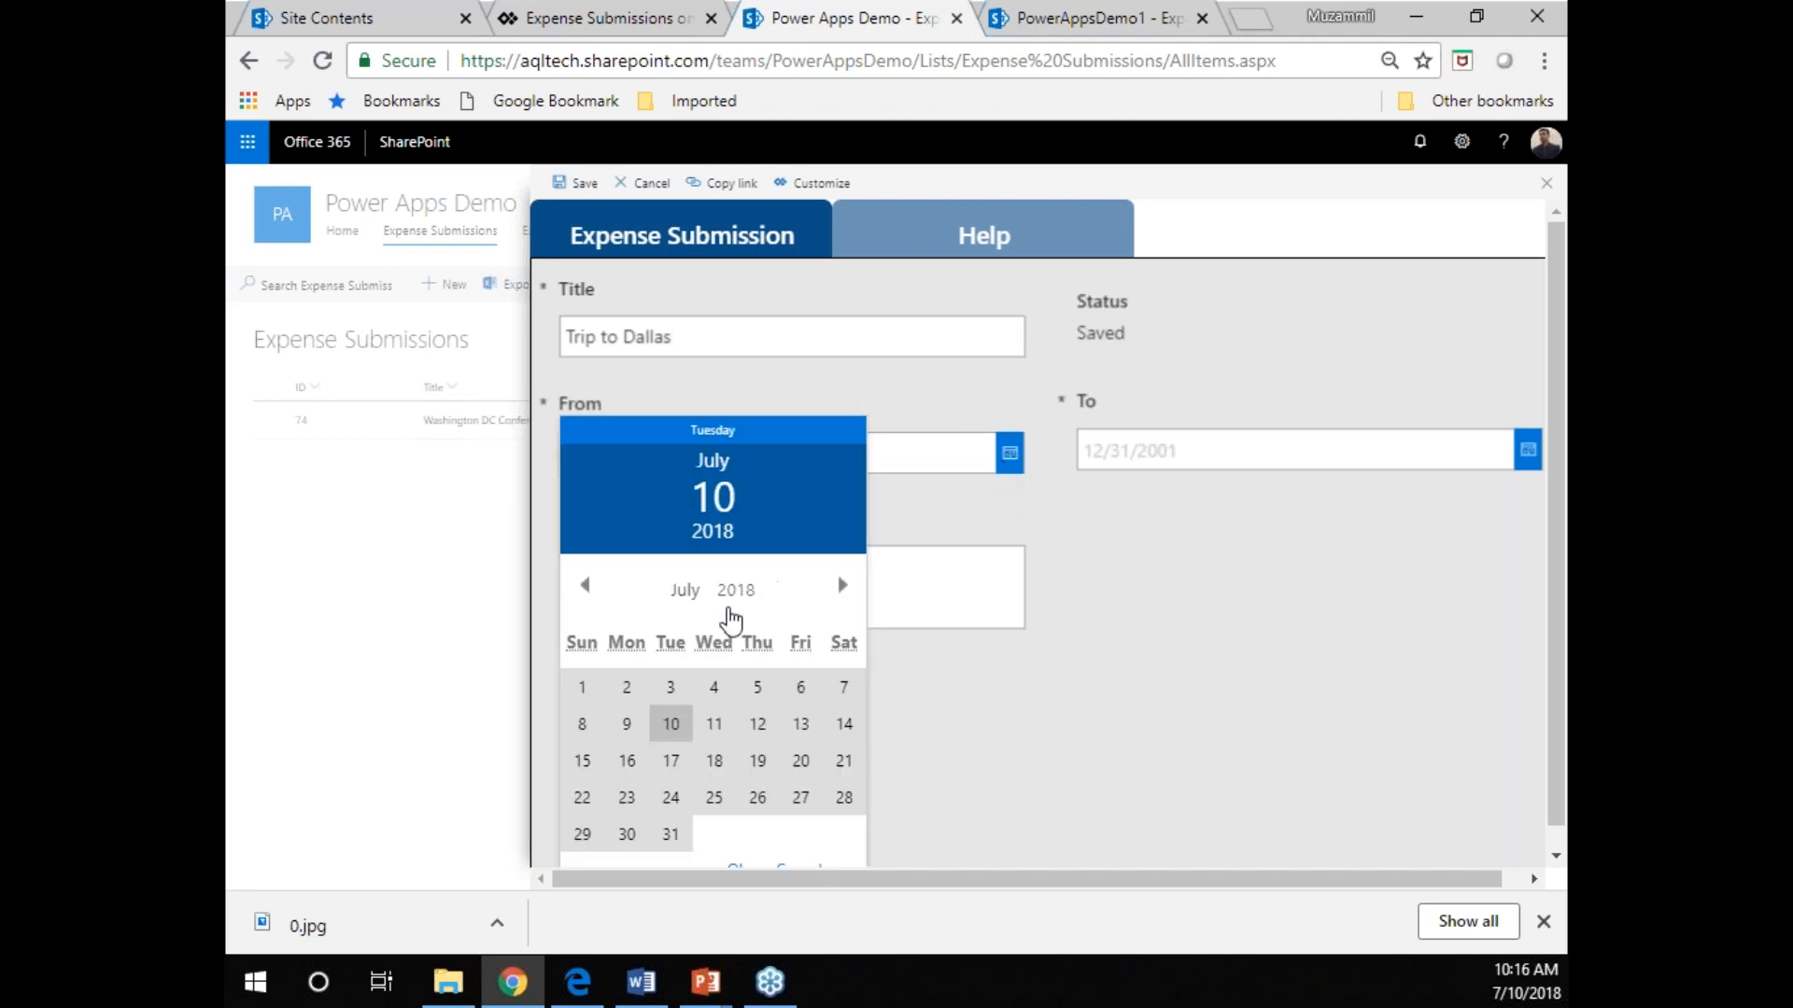
pyautogui.click(800, 688)
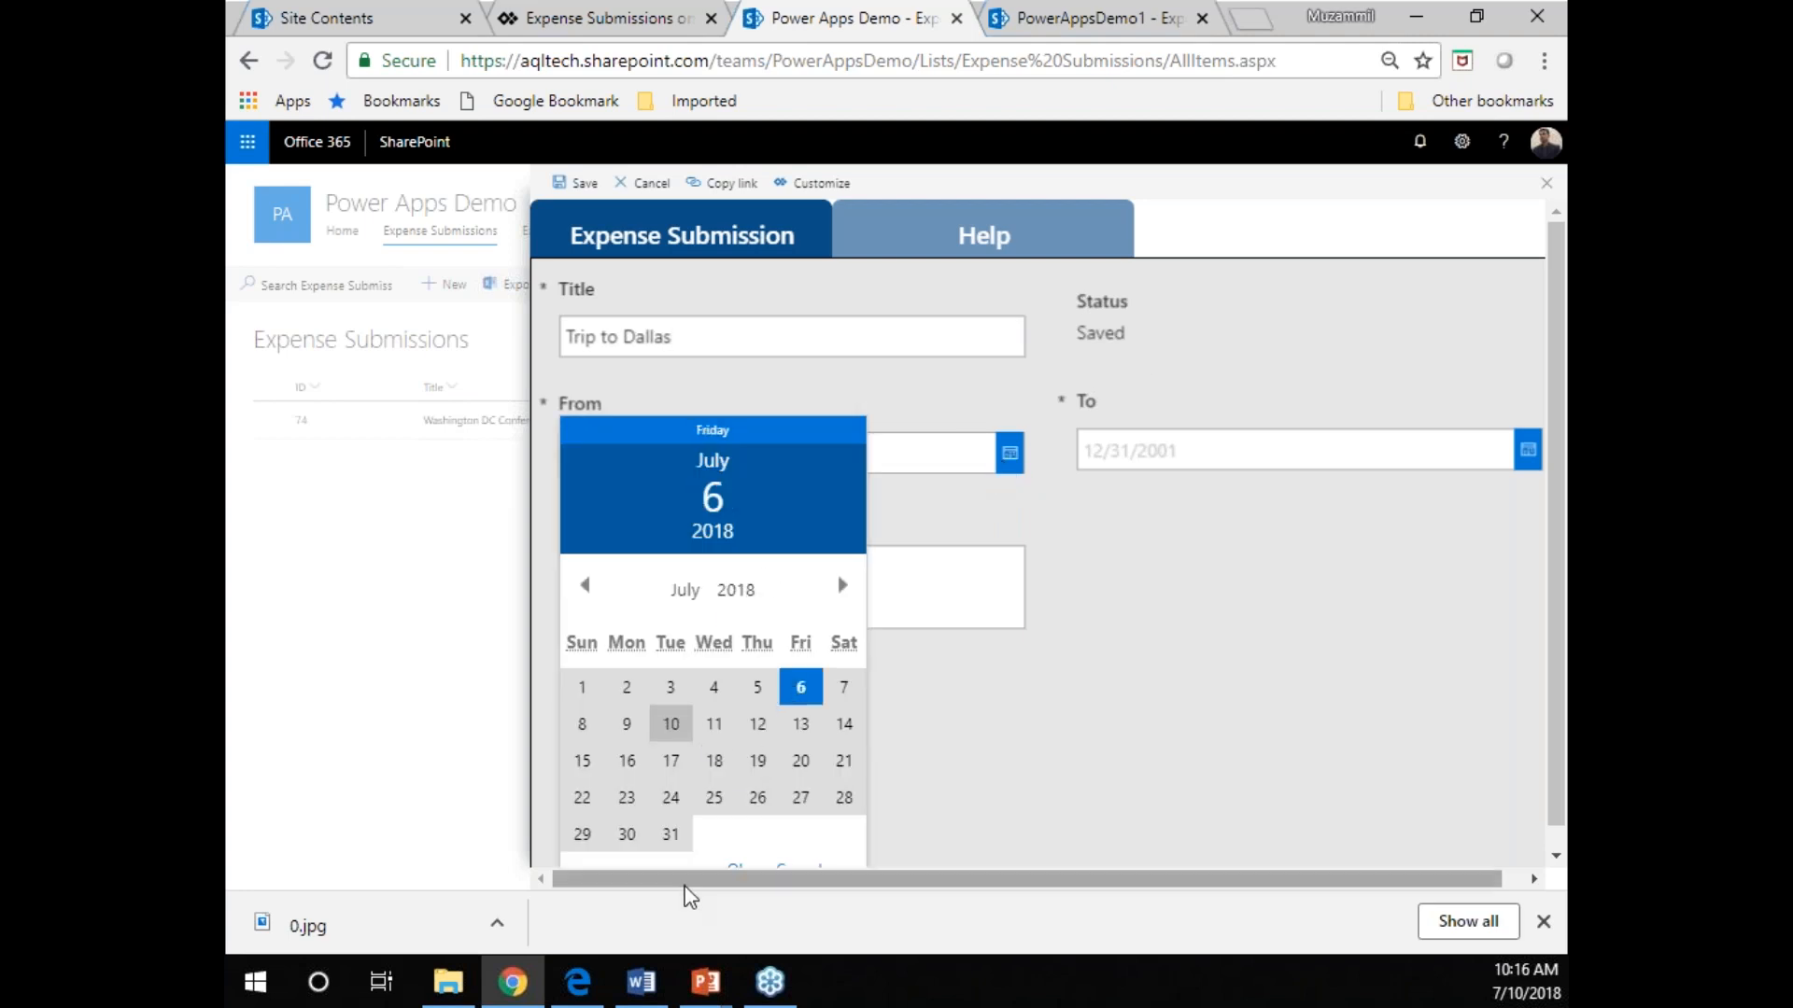
pyautogui.click(734, 867)
pyautogui.click(1524, 458)
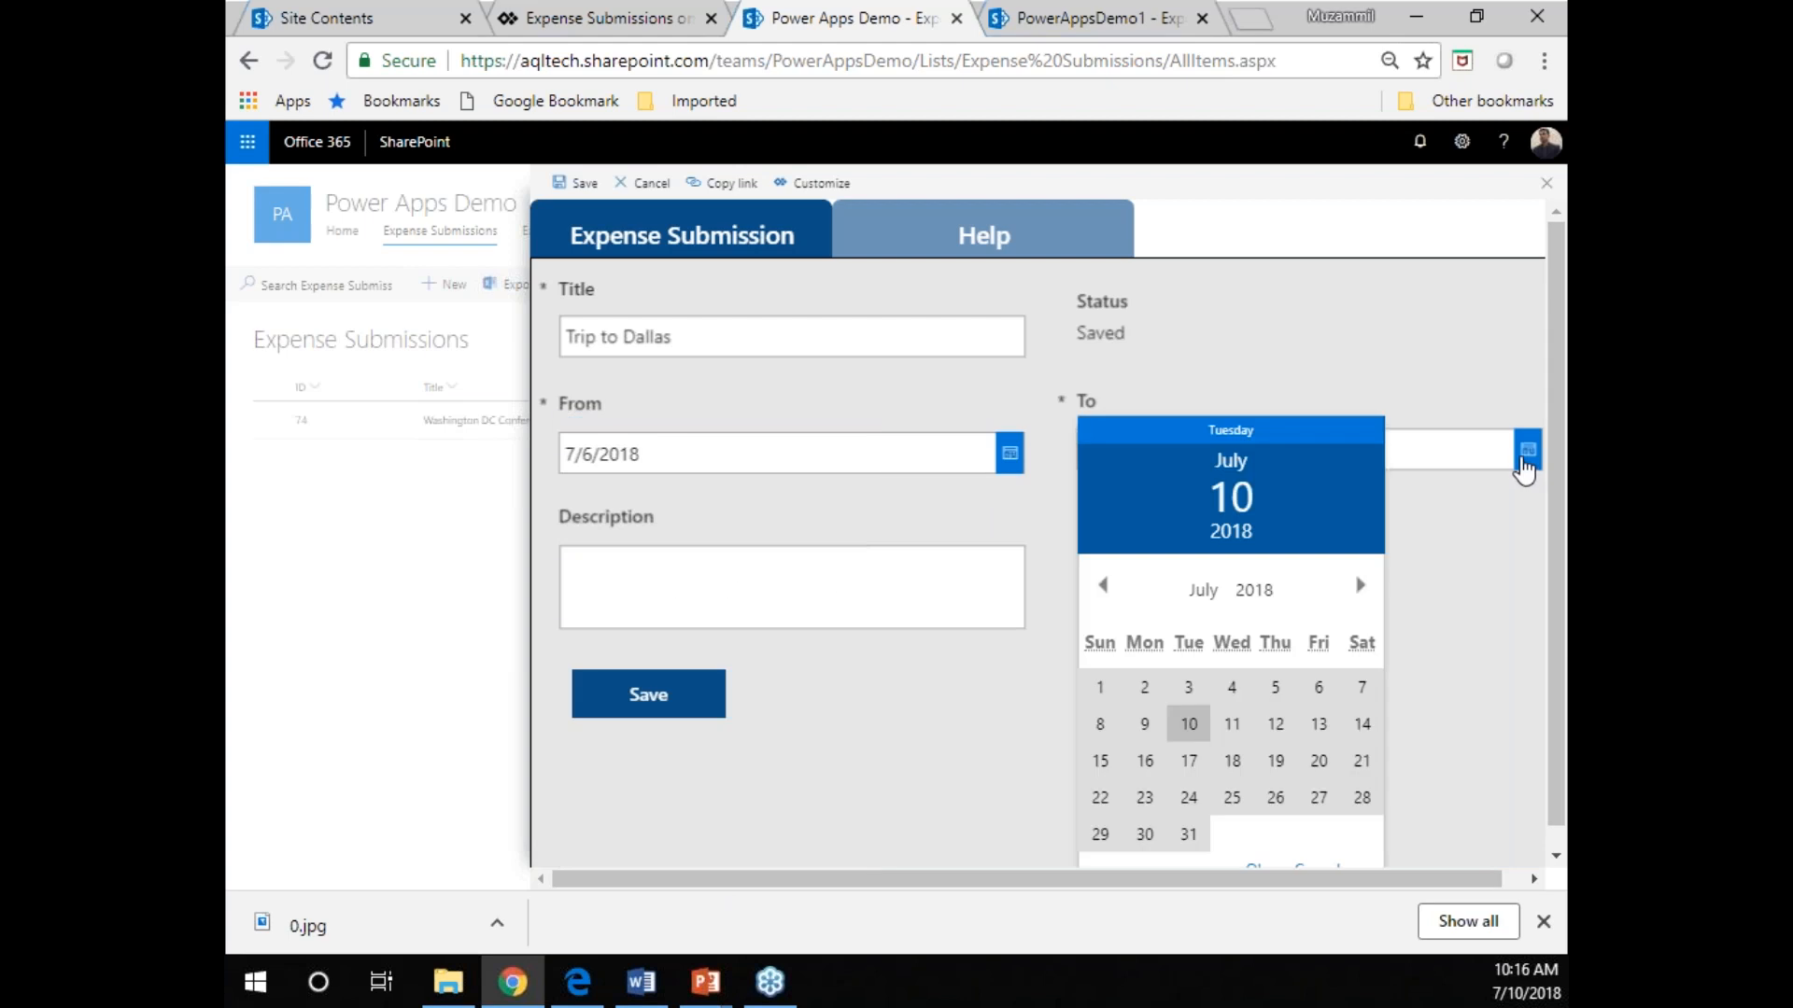
pyautogui.click(1145, 726)
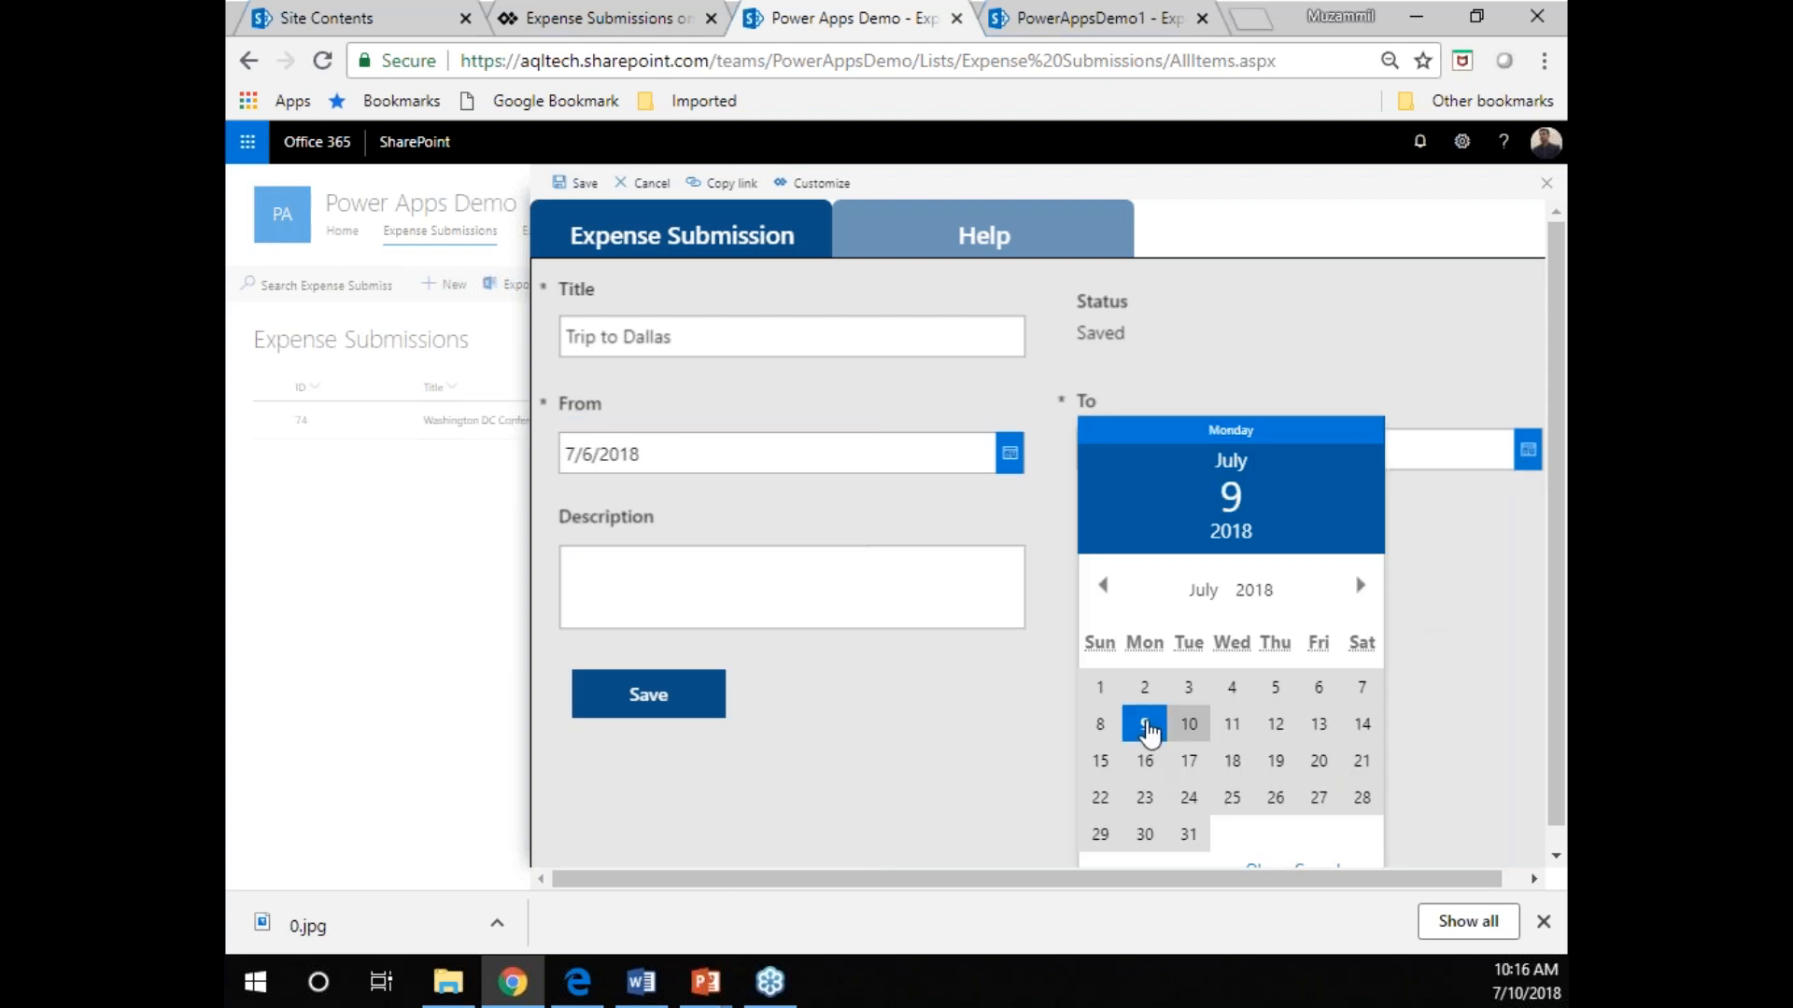
pyautogui.click(1251, 867)
# Enter "Trip to dallas to meet client!" as the submission's description.
pyautogui.click(627, 553)
pyautogui.write('t')
pyautogui.write('rip[ to')
pyautogui.press('BackSpace')
pyautogui.press('BackSpace')
pyautogui.press('BackSpace')
pyautogui.press('BackSpace')
pyautogui.write('to dallas to meet client')
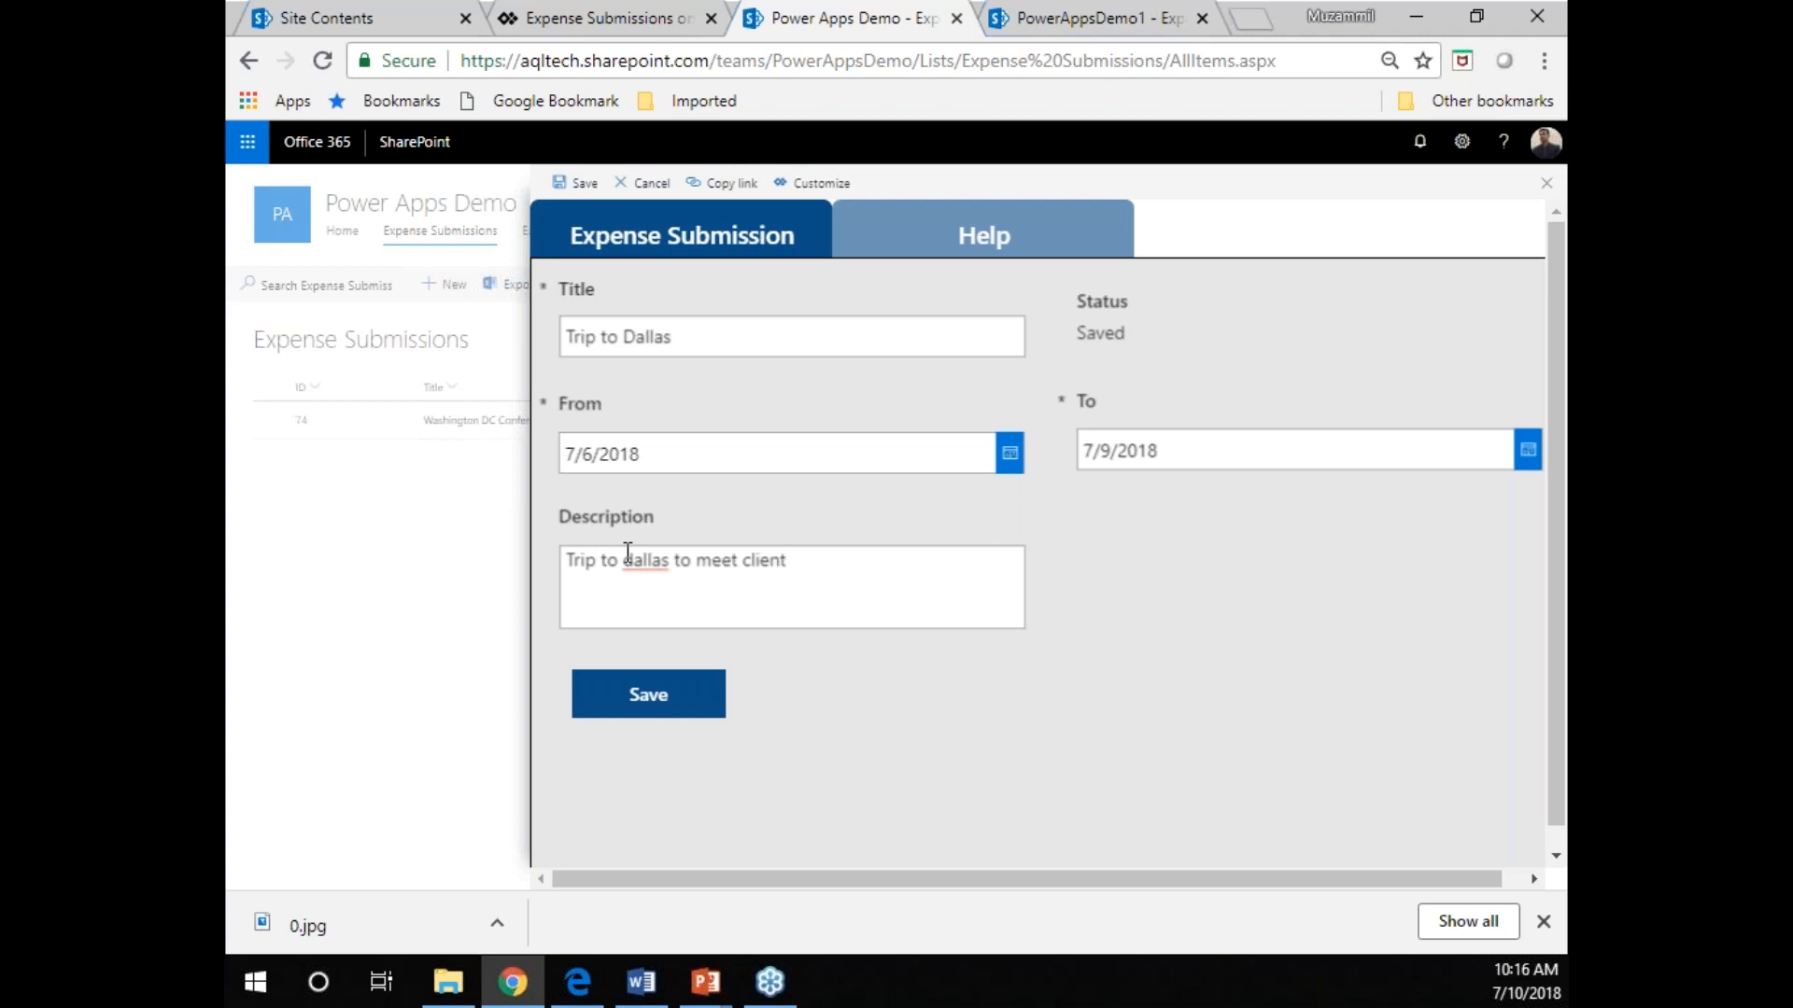
pyautogui.write('!')
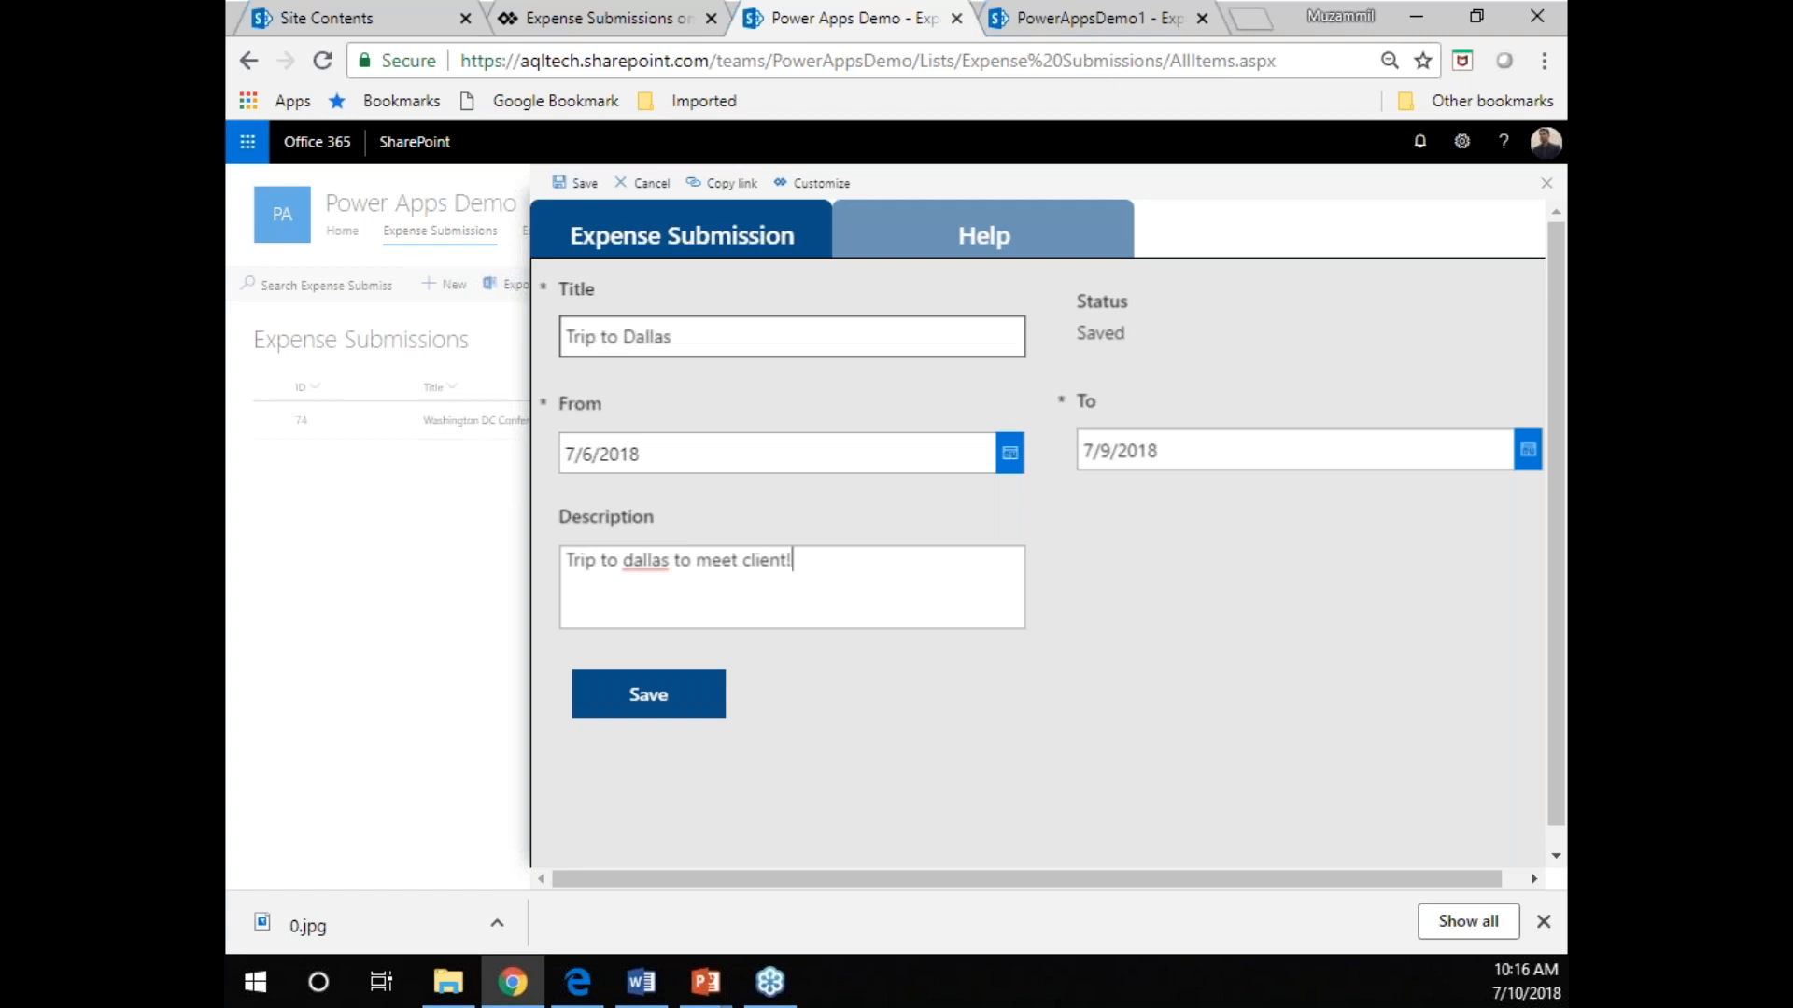
# View the form's Help page and return to the Expense Submission form.
pyautogui.click(986, 231)
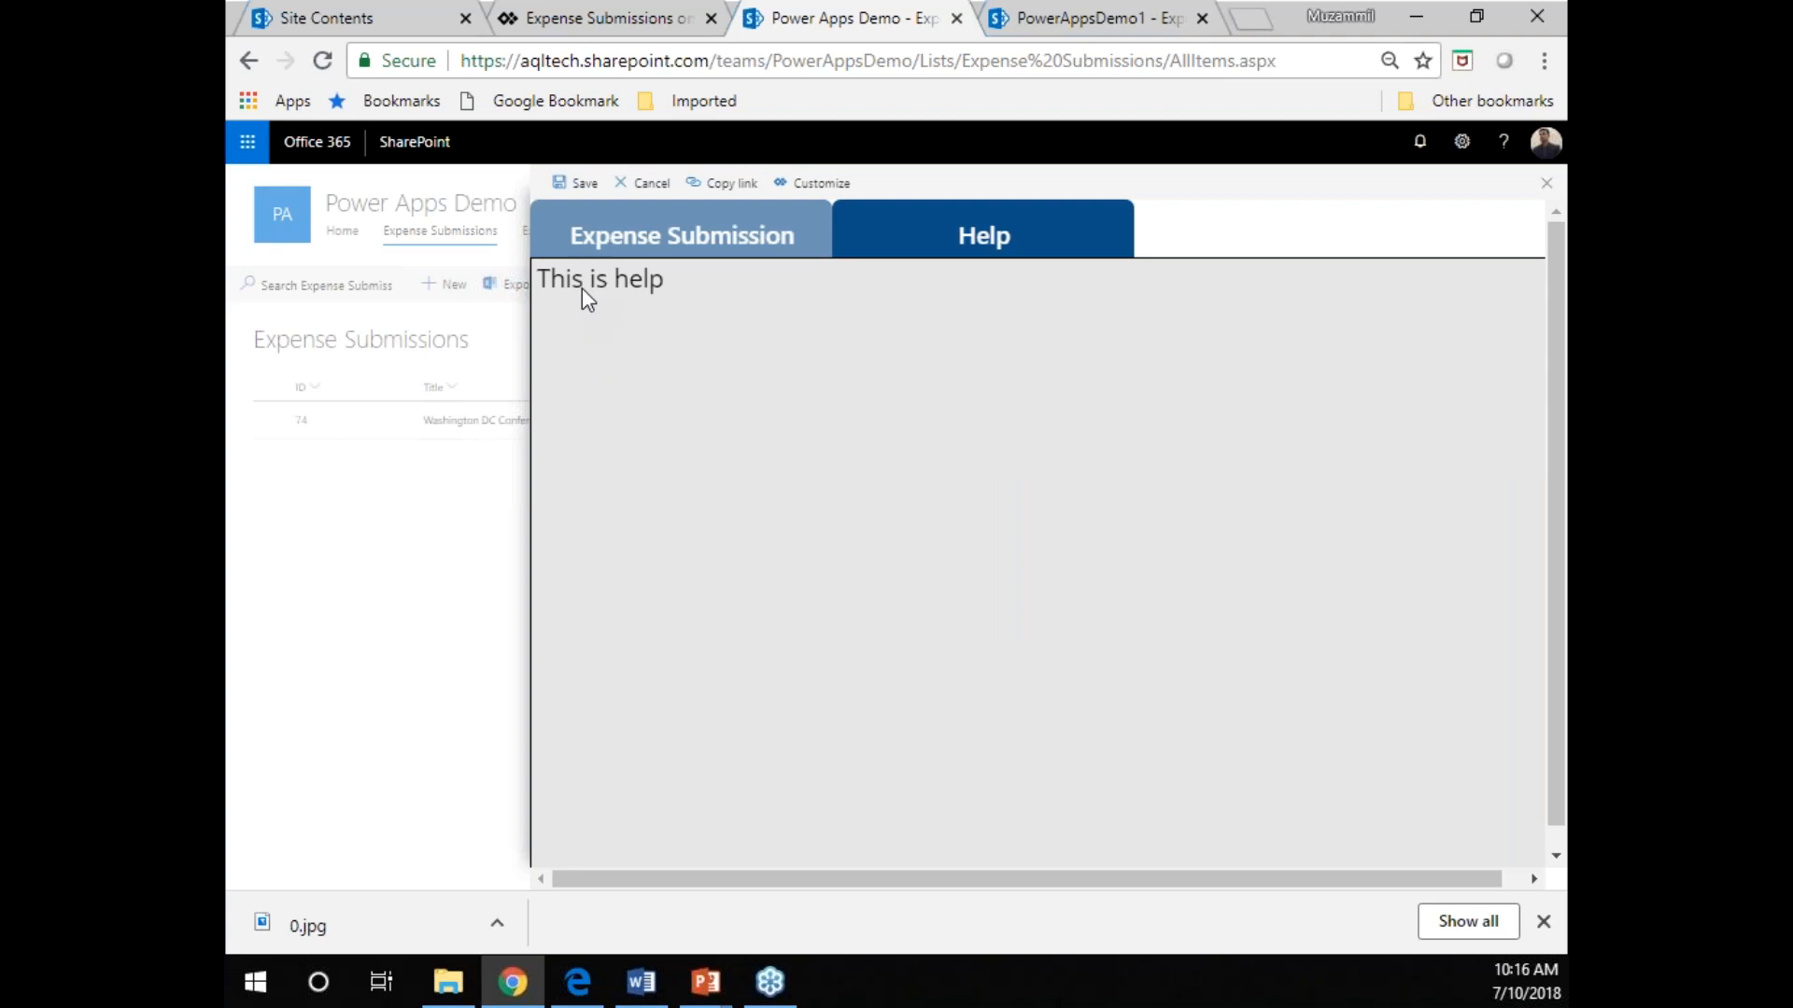
pyautogui.click(641, 241)
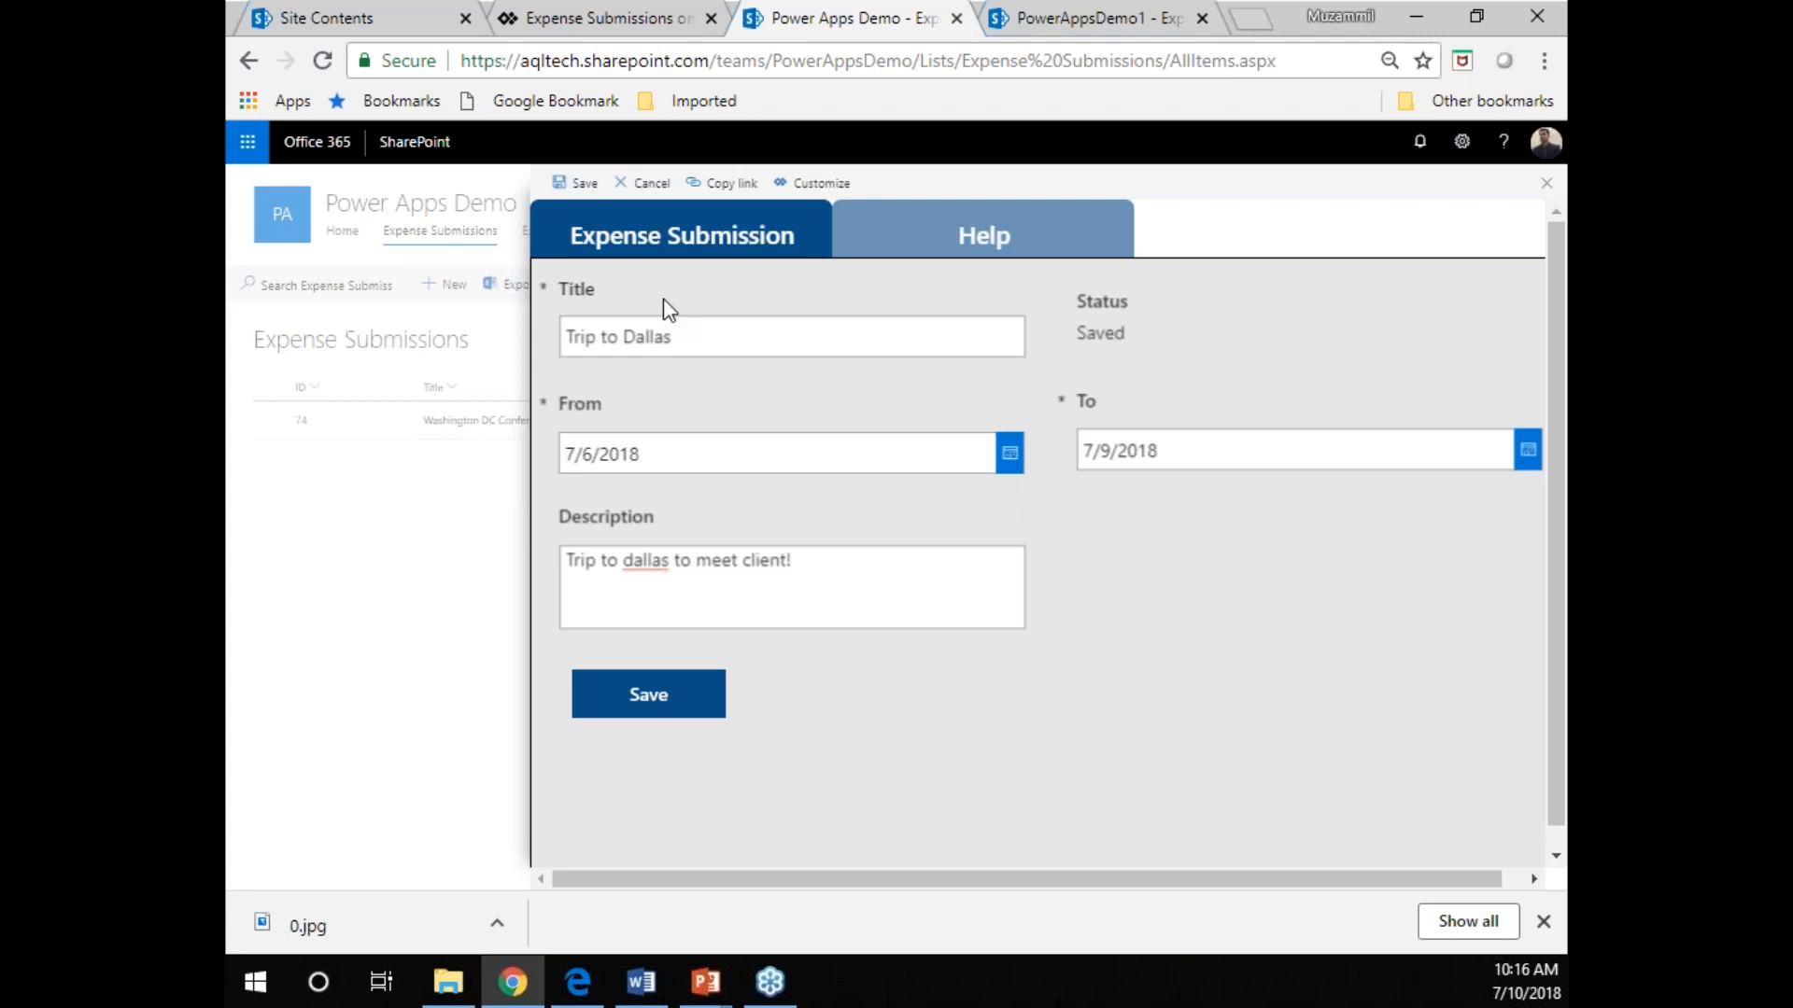
pyautogui.click(1064, 226)
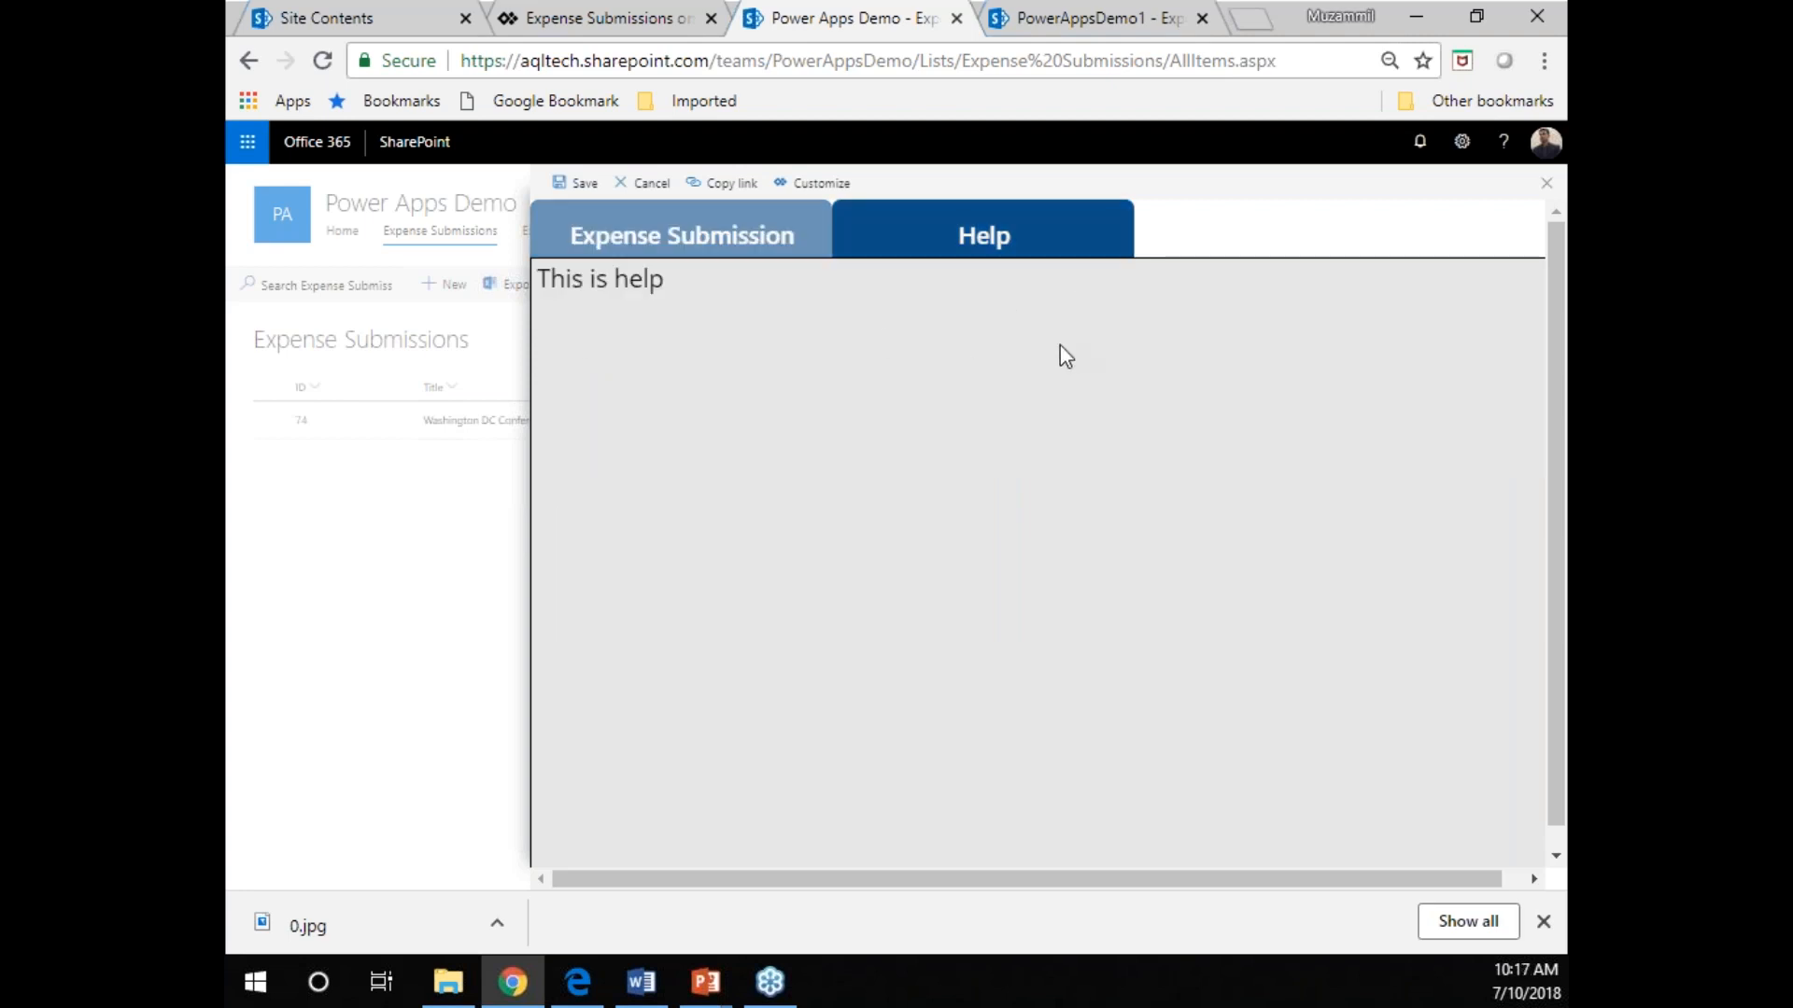
pyautogui.click(805, 240)
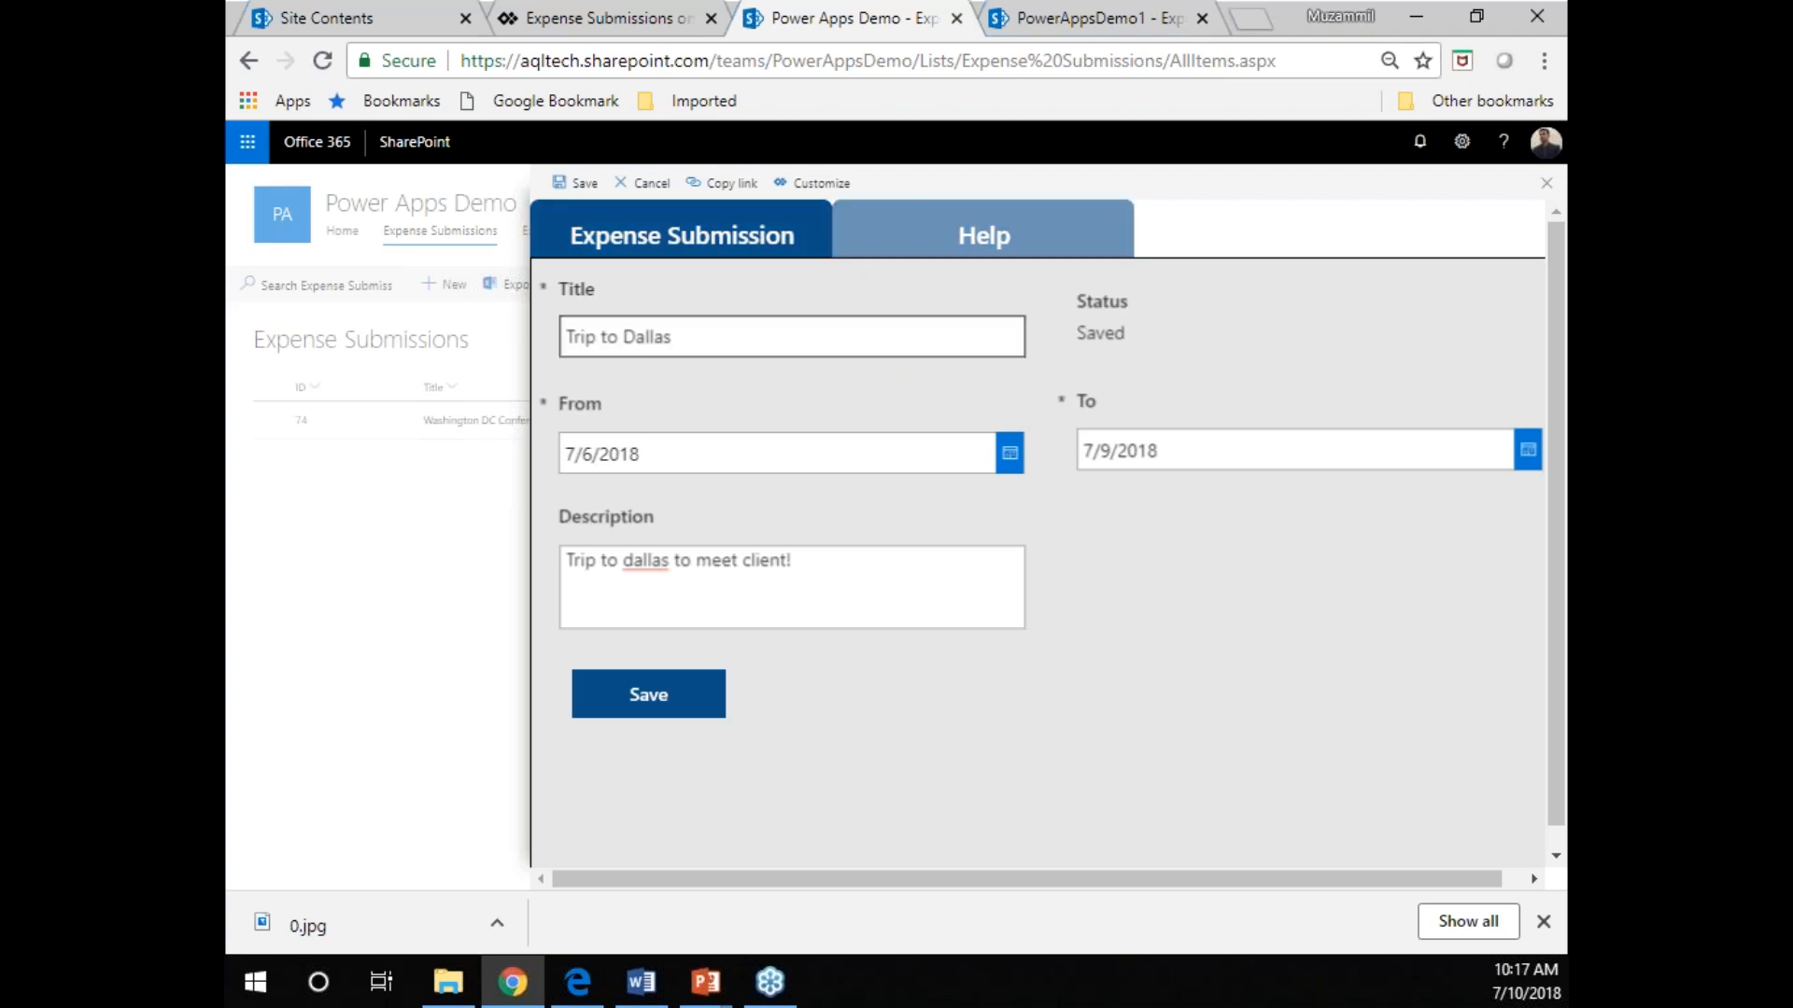
# Save the submission and start an expense titled "Travel" with category Travel and sub category Accommodation.
pyautogui.click(643, 691)
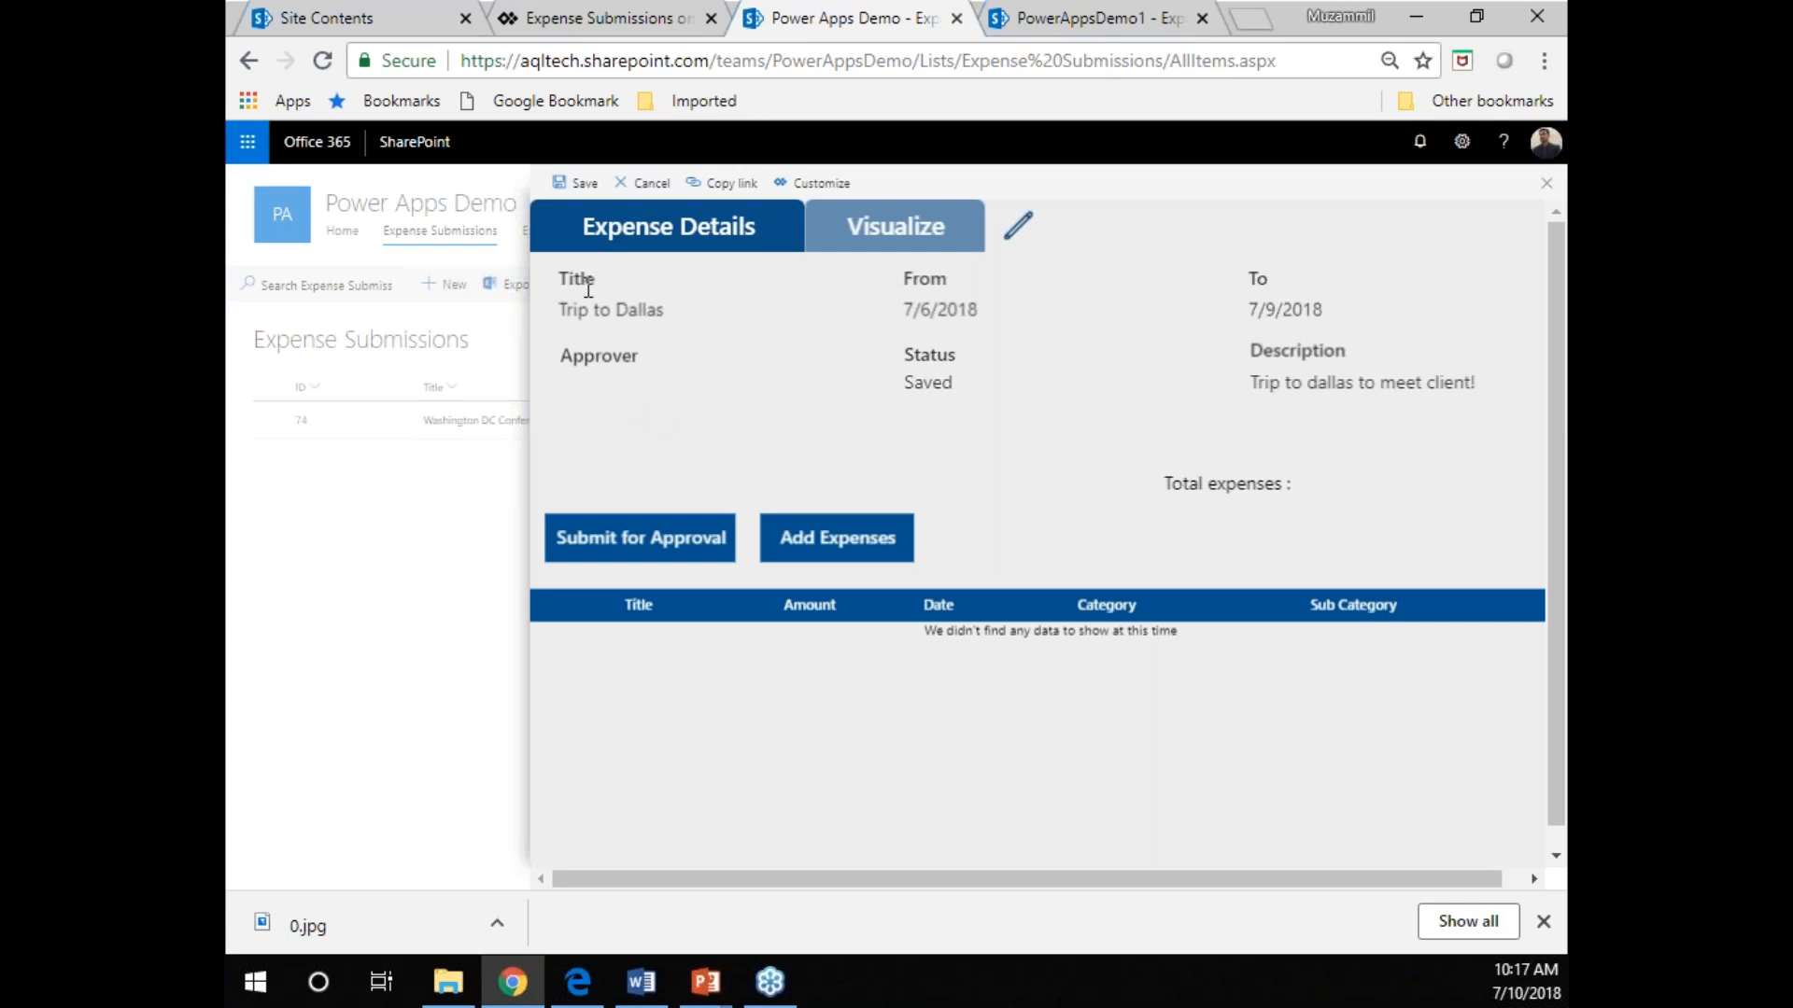
pyautogui.click(815, 540)
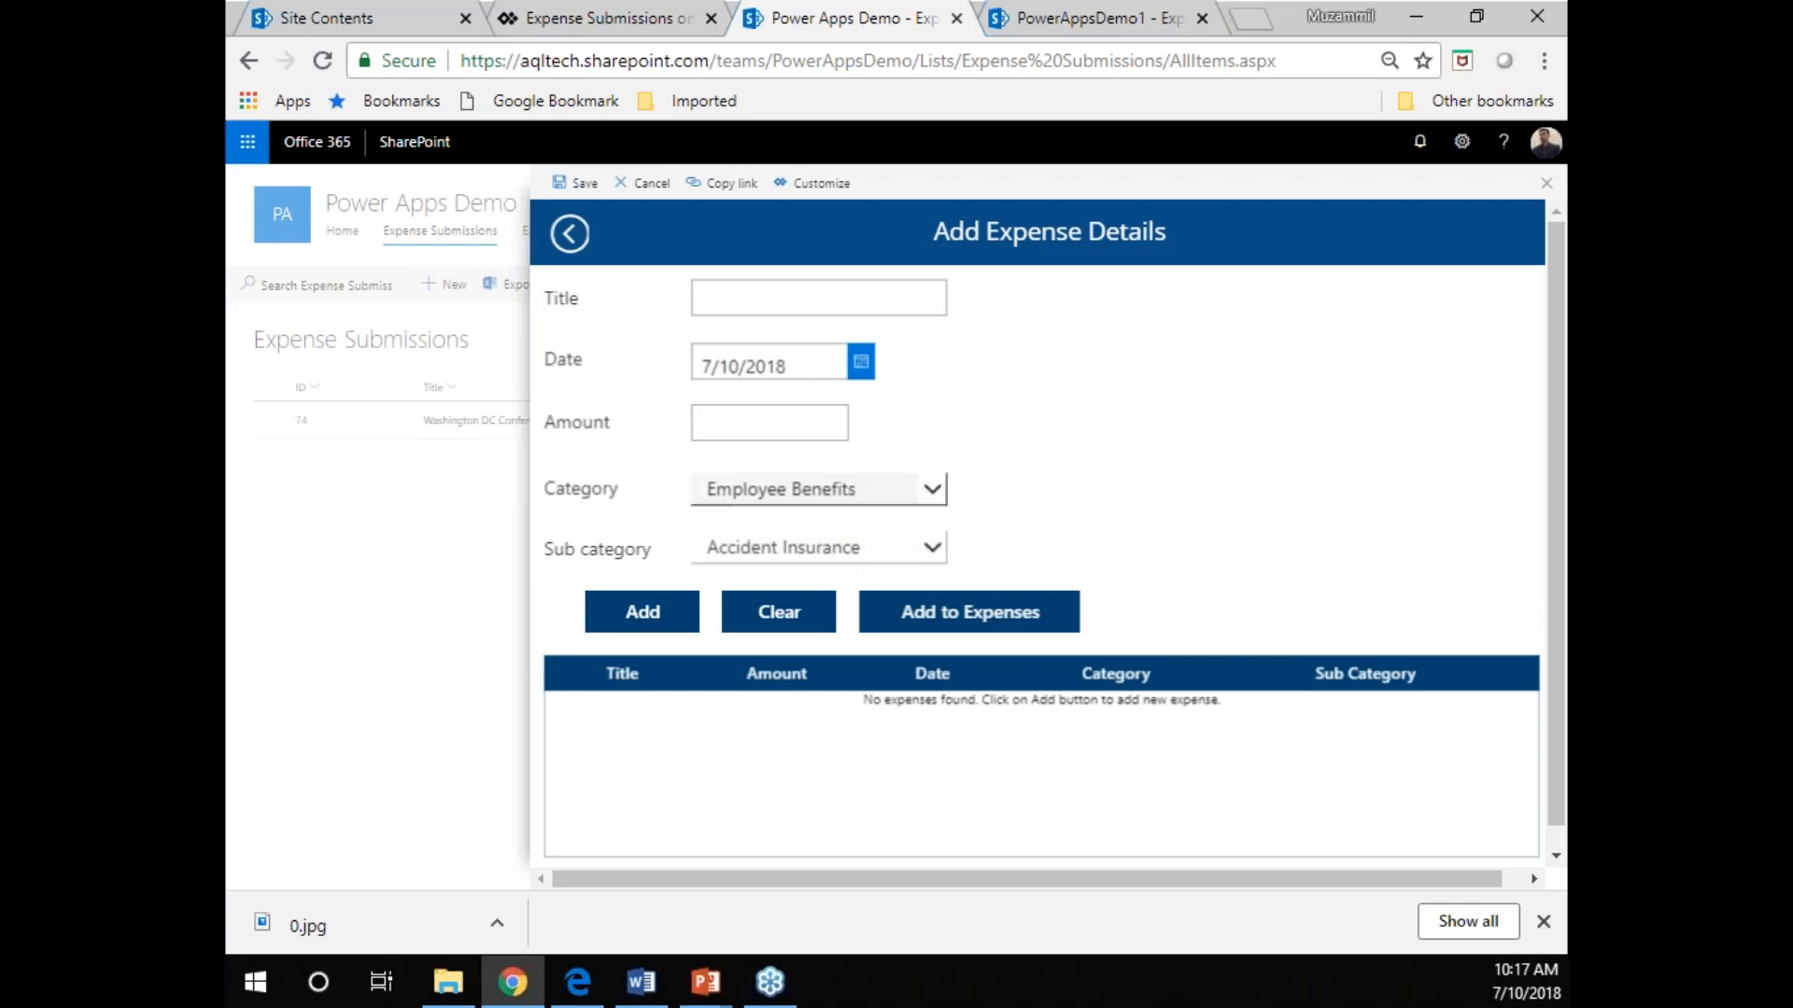
pyautogui.write('Travel')
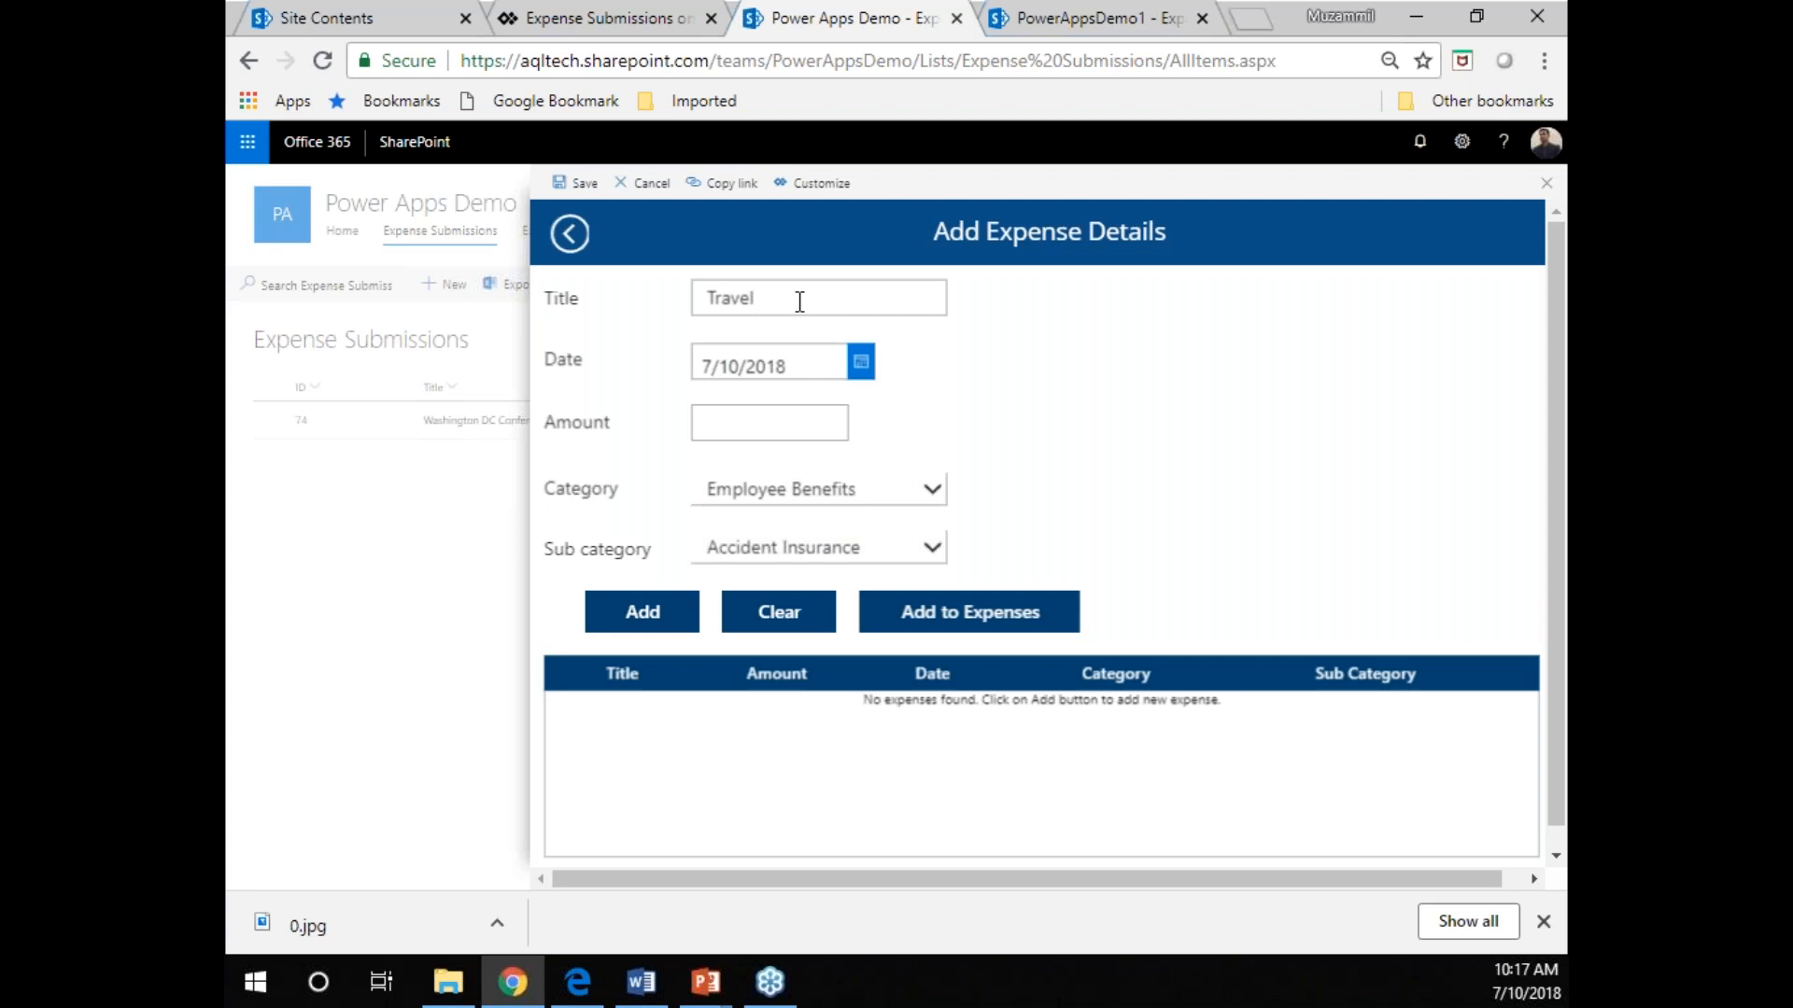
pyautogui.click(826, 502)
pyautogui.click(747, 661)
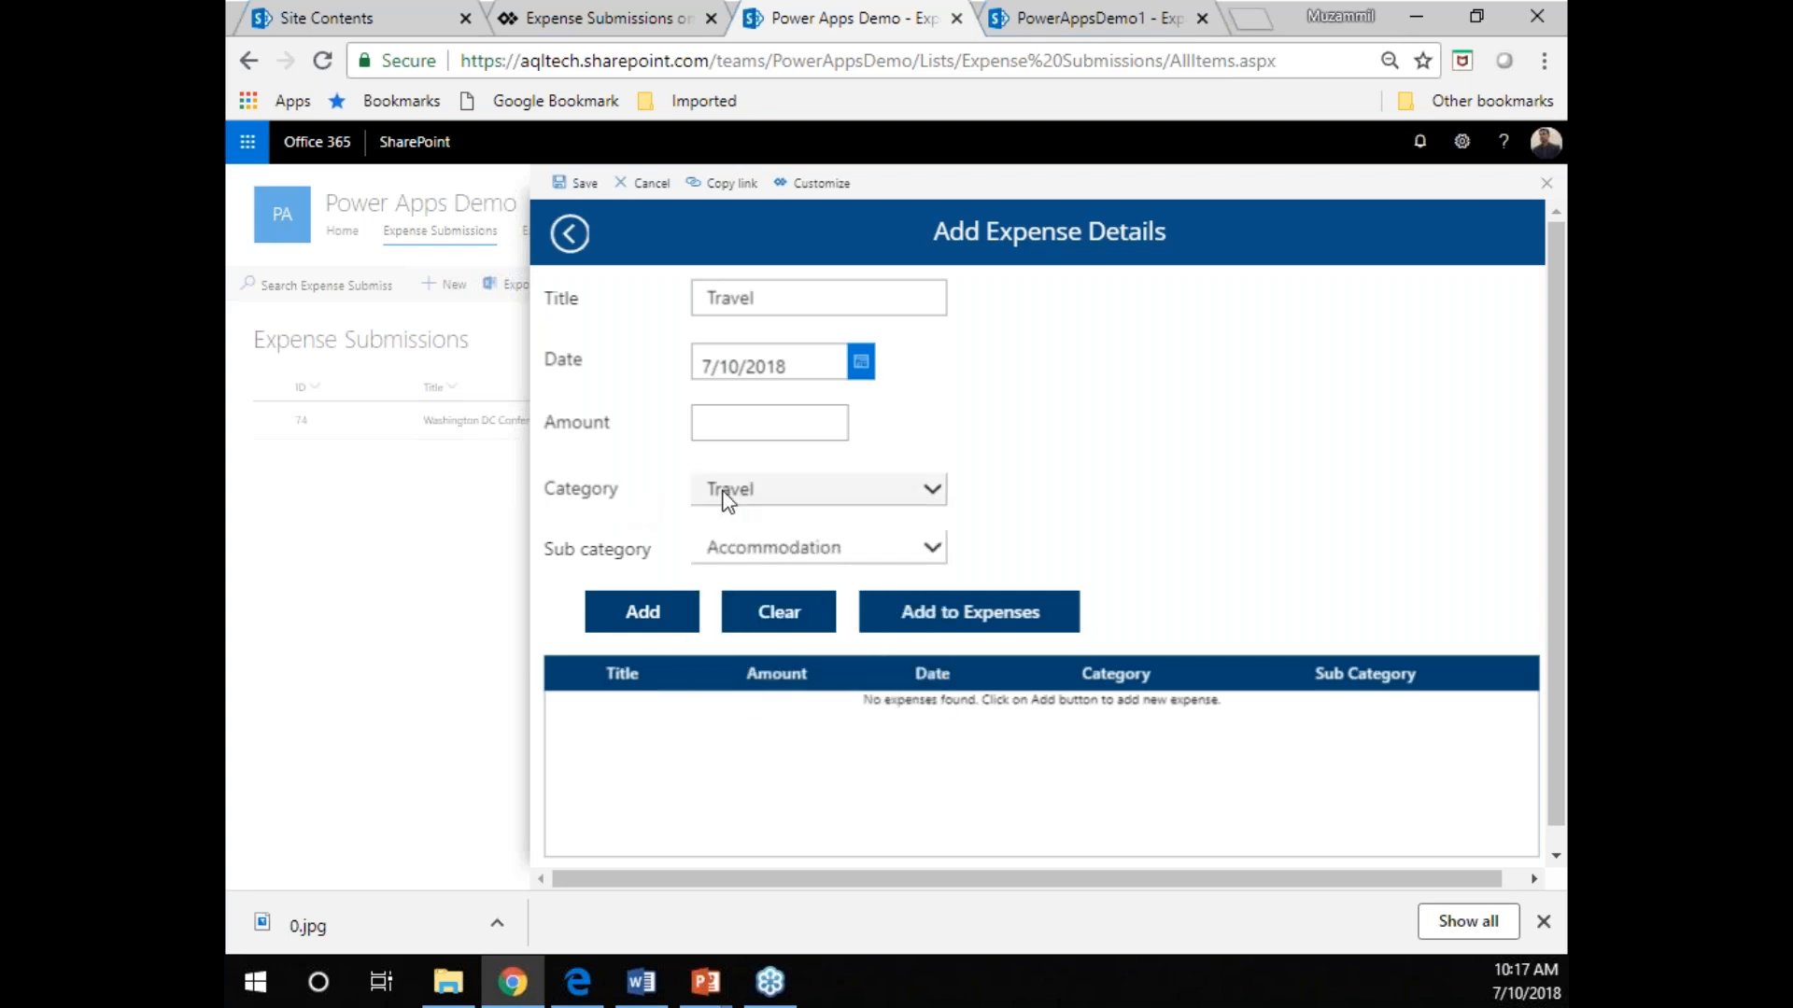
pyautogui.click(765, 558)
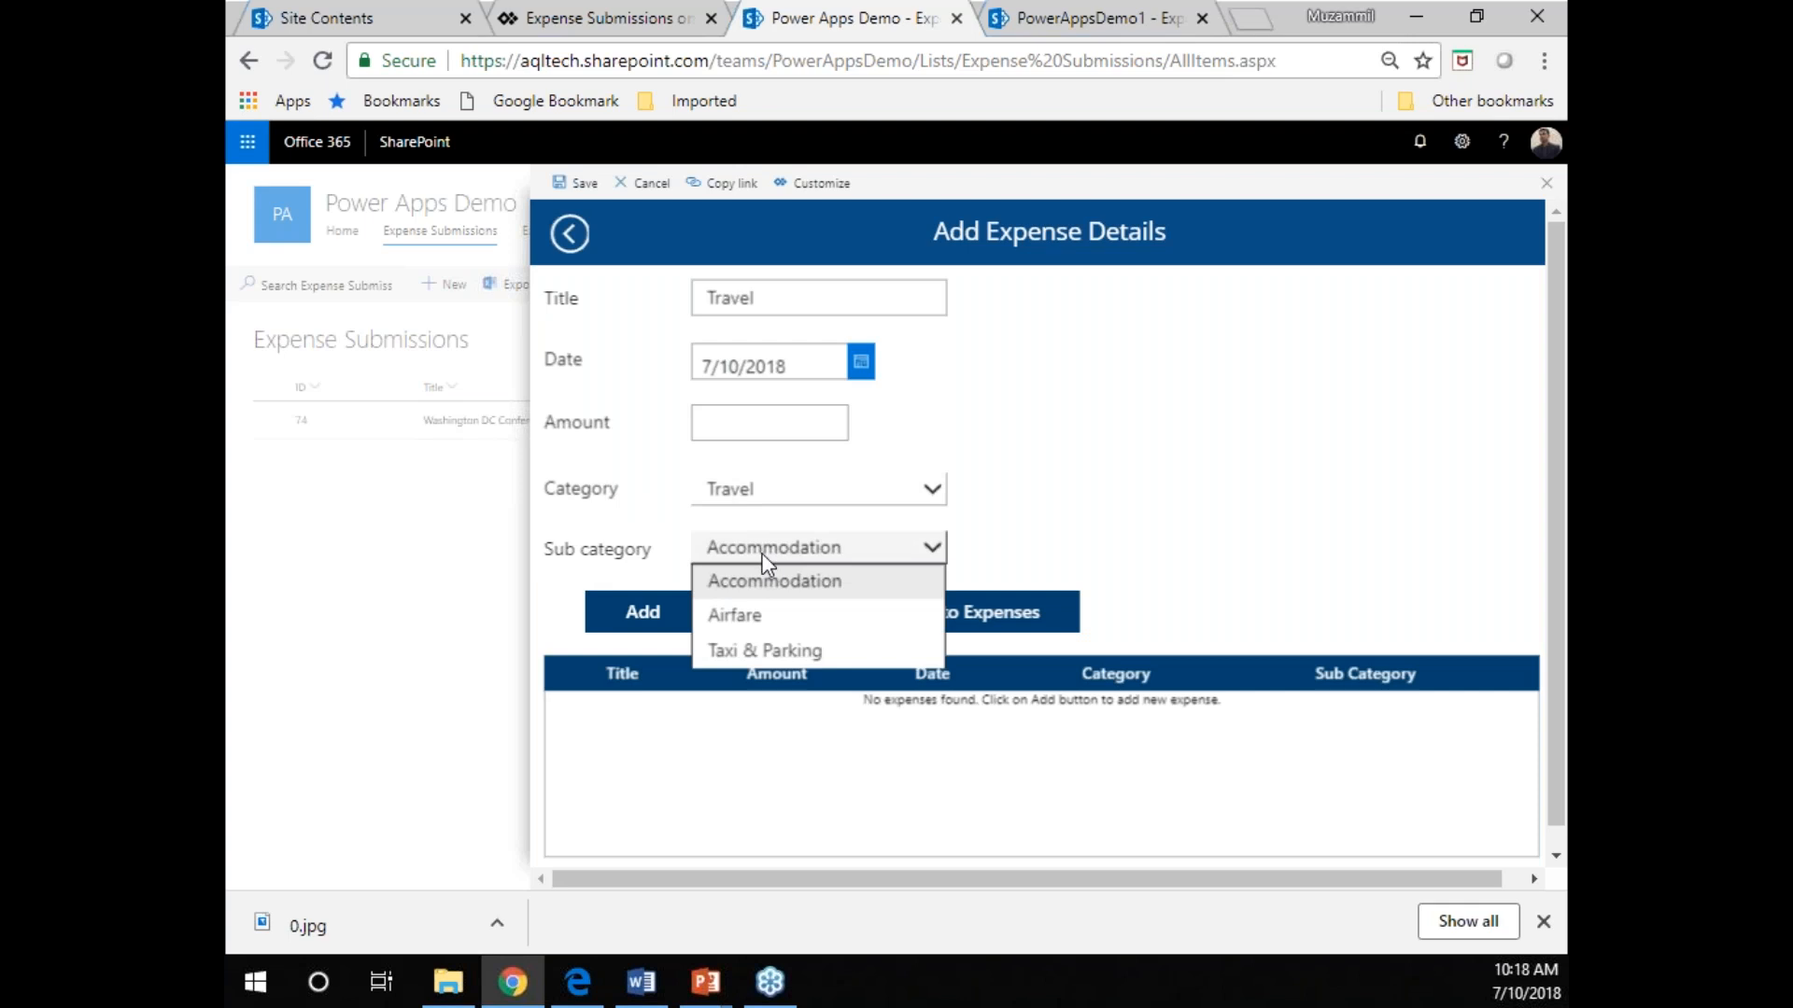
pyautogui.click(764, 578)
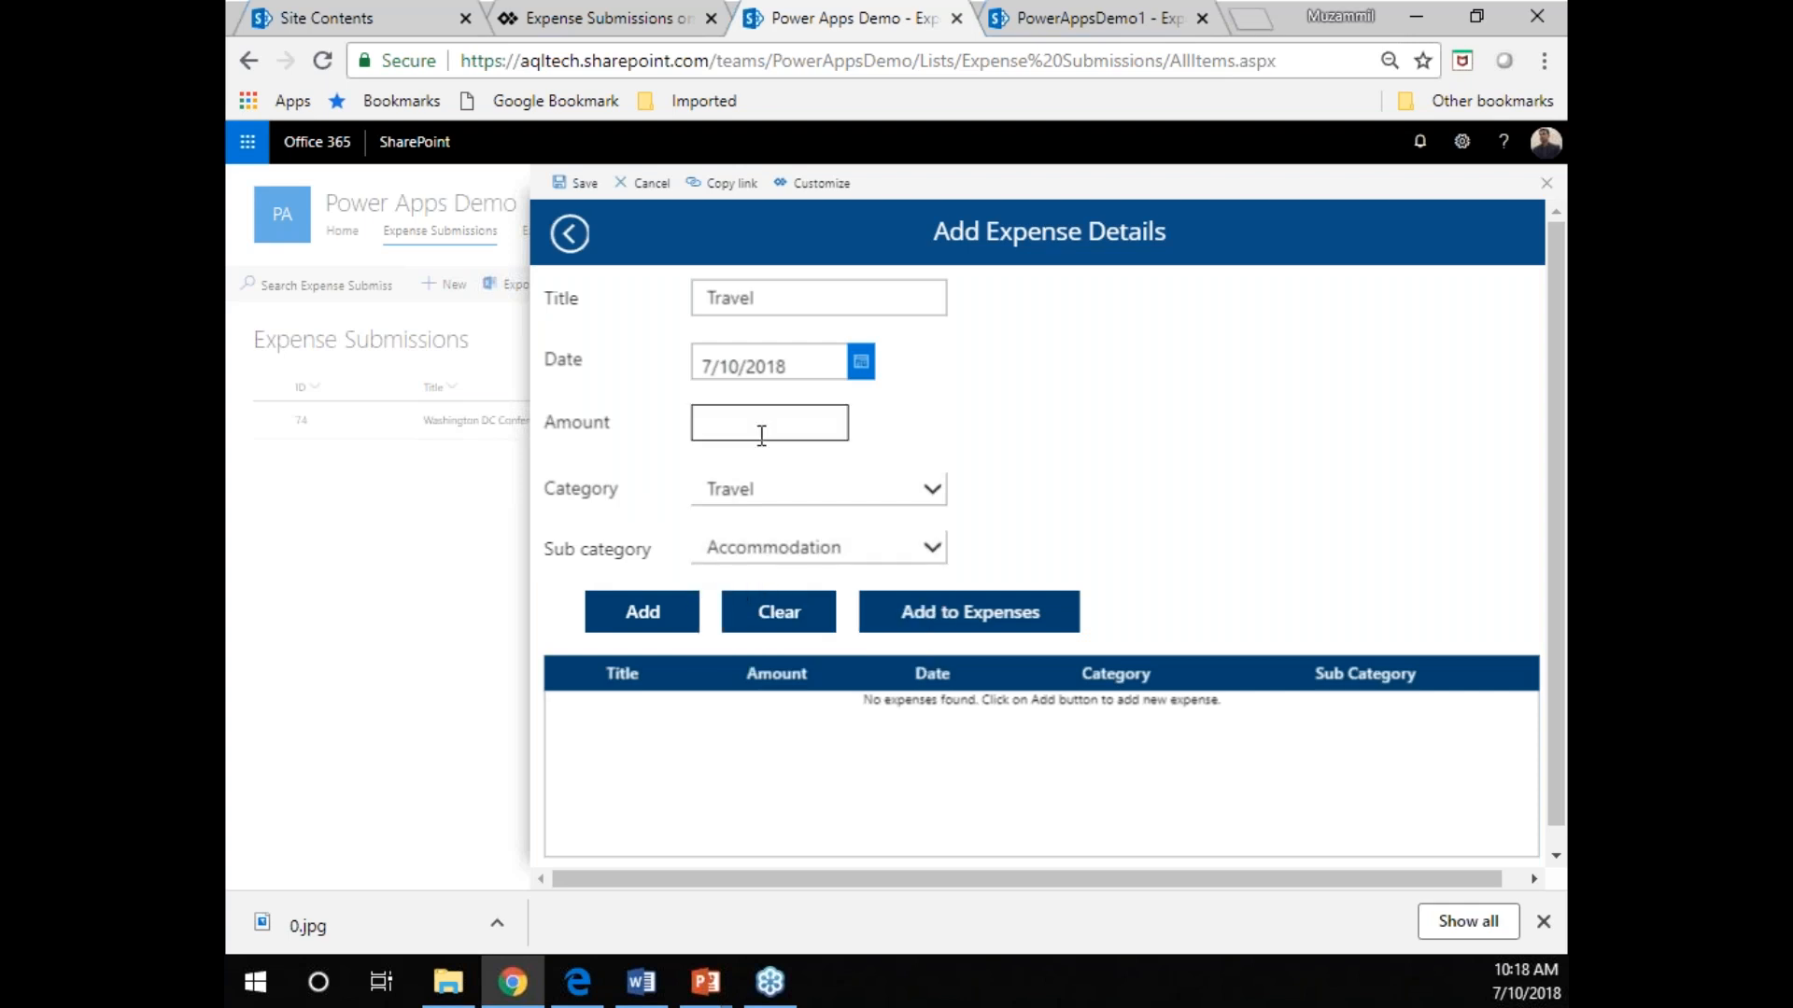
# Set the Travel expense's amount to 1200 and add it to the pending expense list.
pyautogui.click(646, 616)
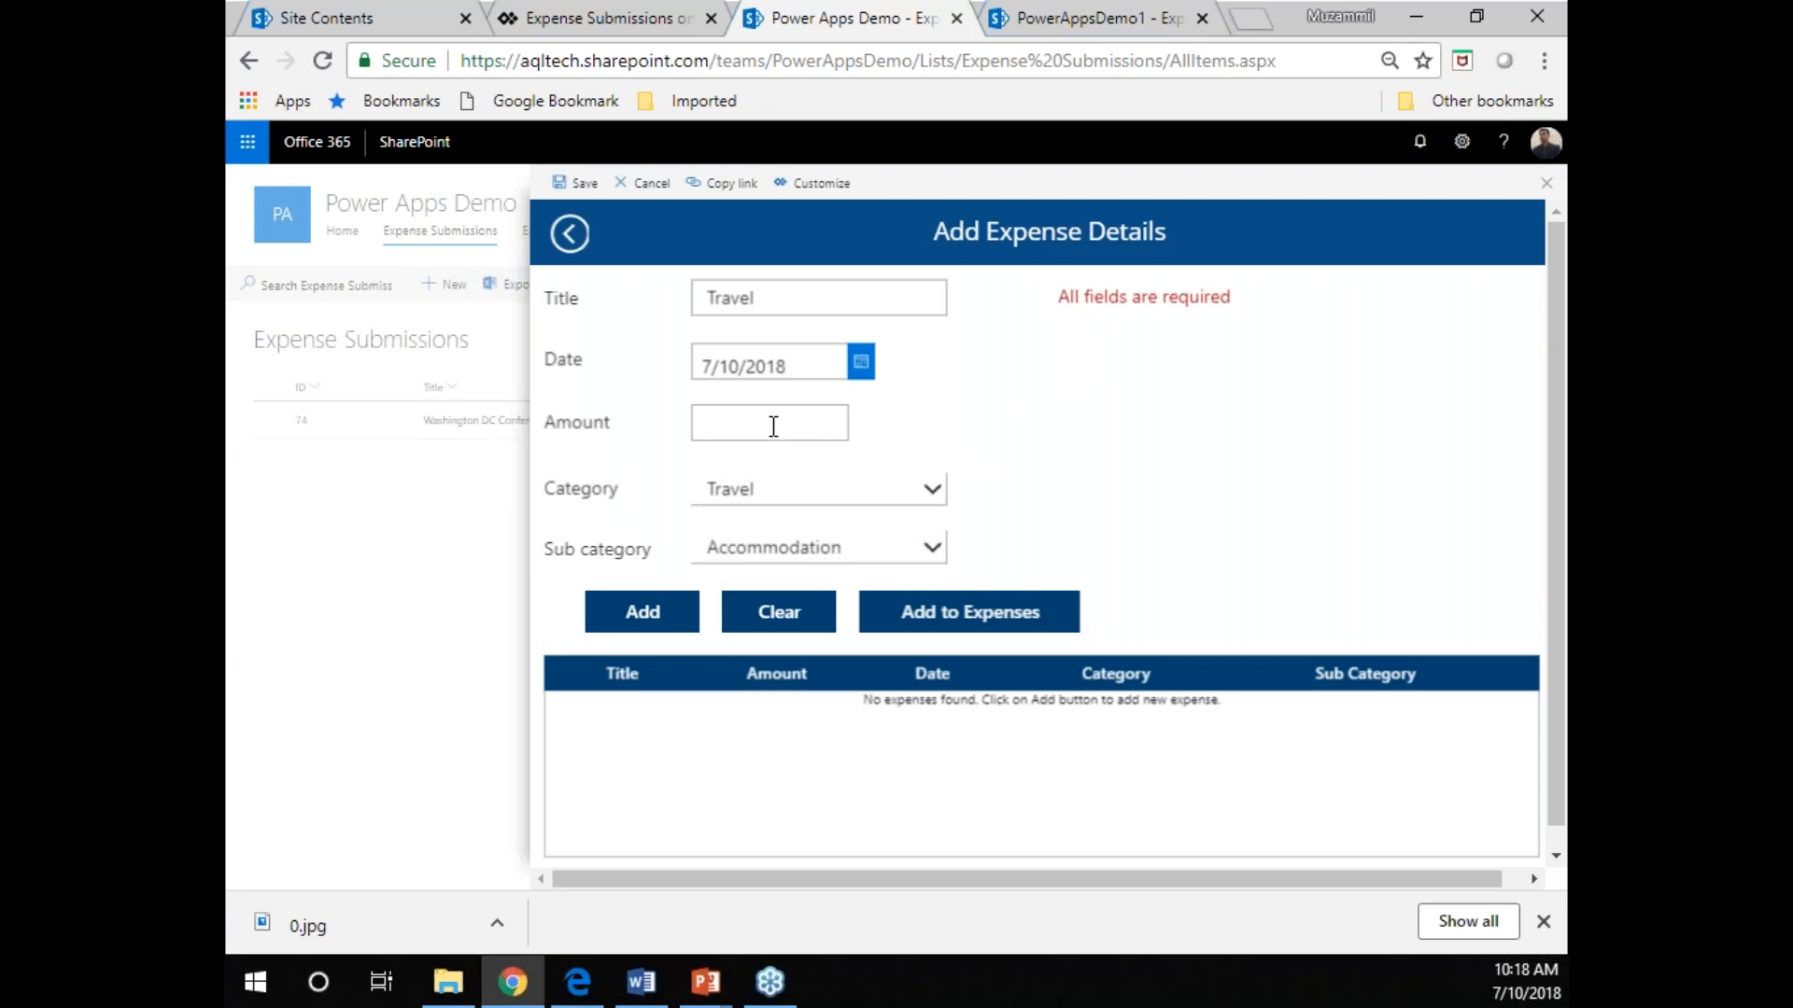
pyautogui.write('1200')
pyautogui.click(642, 613)
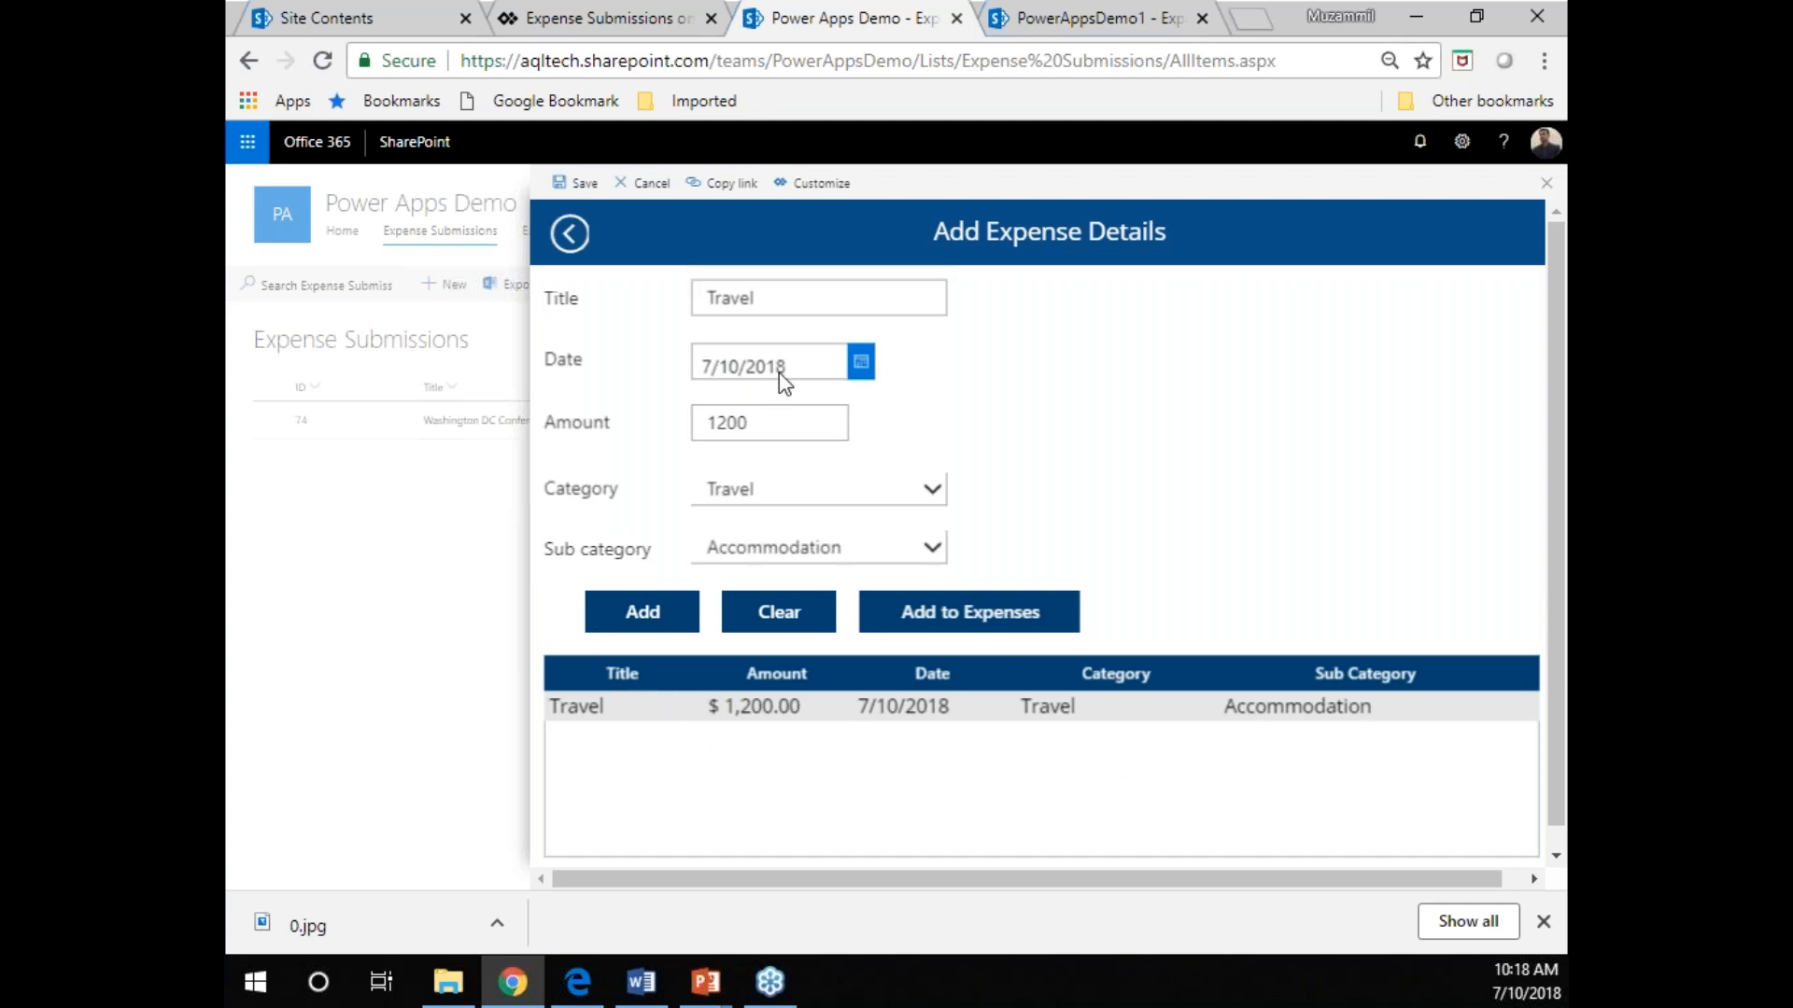
# Change the expense entry's sub category to Airfare and its title to "Airfare".
pyautogui.doubleClick(786, 297)
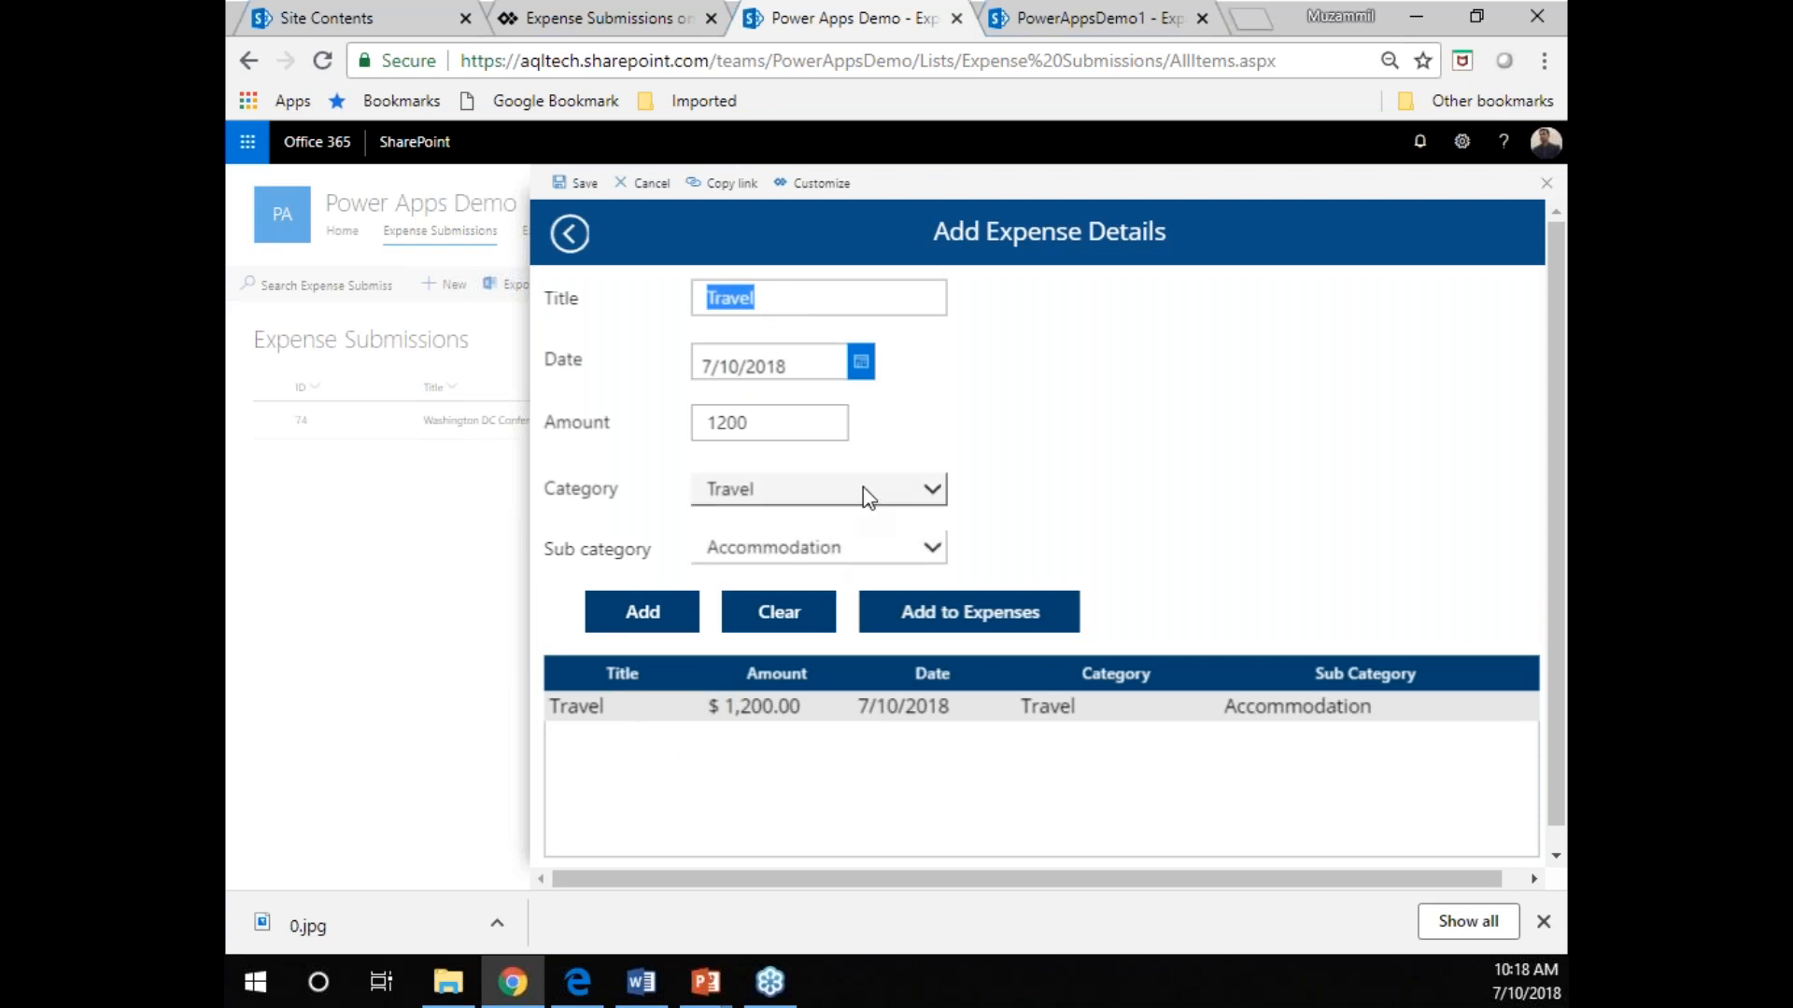
pyautogui.click(853, 547)
pyautogui.click(805, 616)
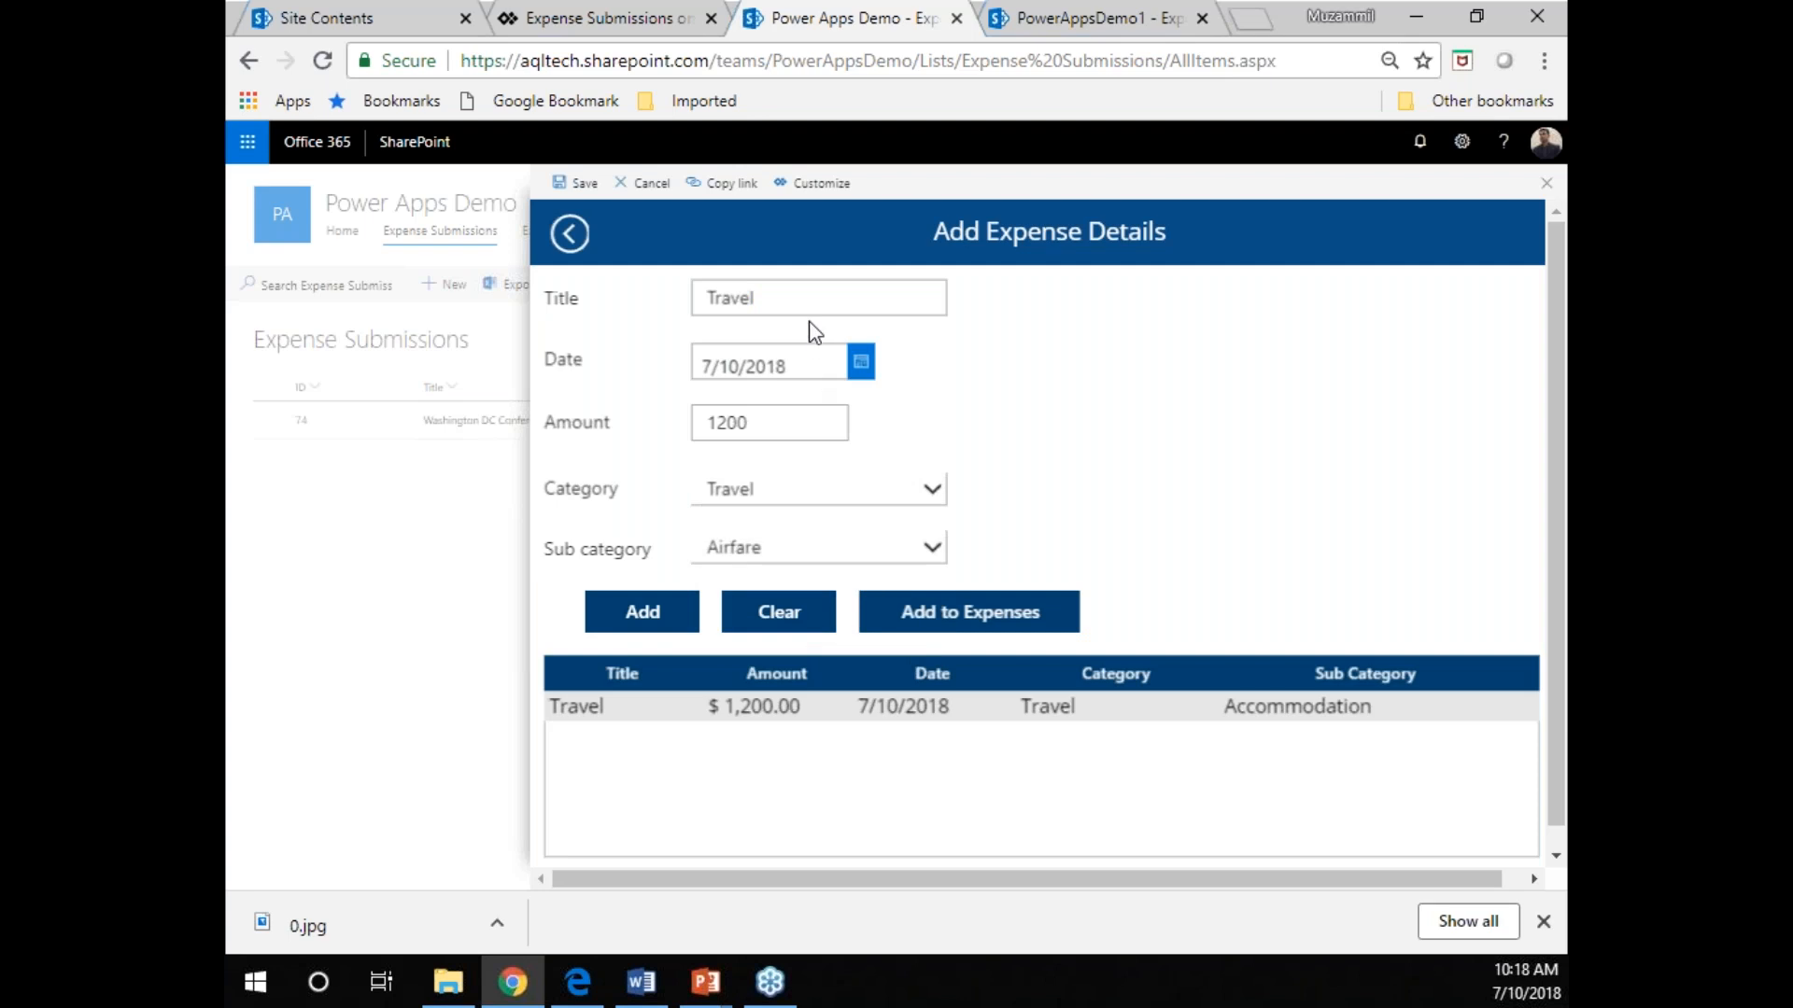
pyautogui.doubleClick(819, 299)
pyautogui.write('Airfare')
# Set the Airfare expense's amount to 400 and add it to the pending expense list.
pyautogui.doubleClick(786, 414)
pyautogui.write('2')
pyautogui.write('00')
pyautogui.press('BackSpace')
pyautogui.press('BackSpace')
pyautogui.press('BackSpace')
pyautogui.write('400')
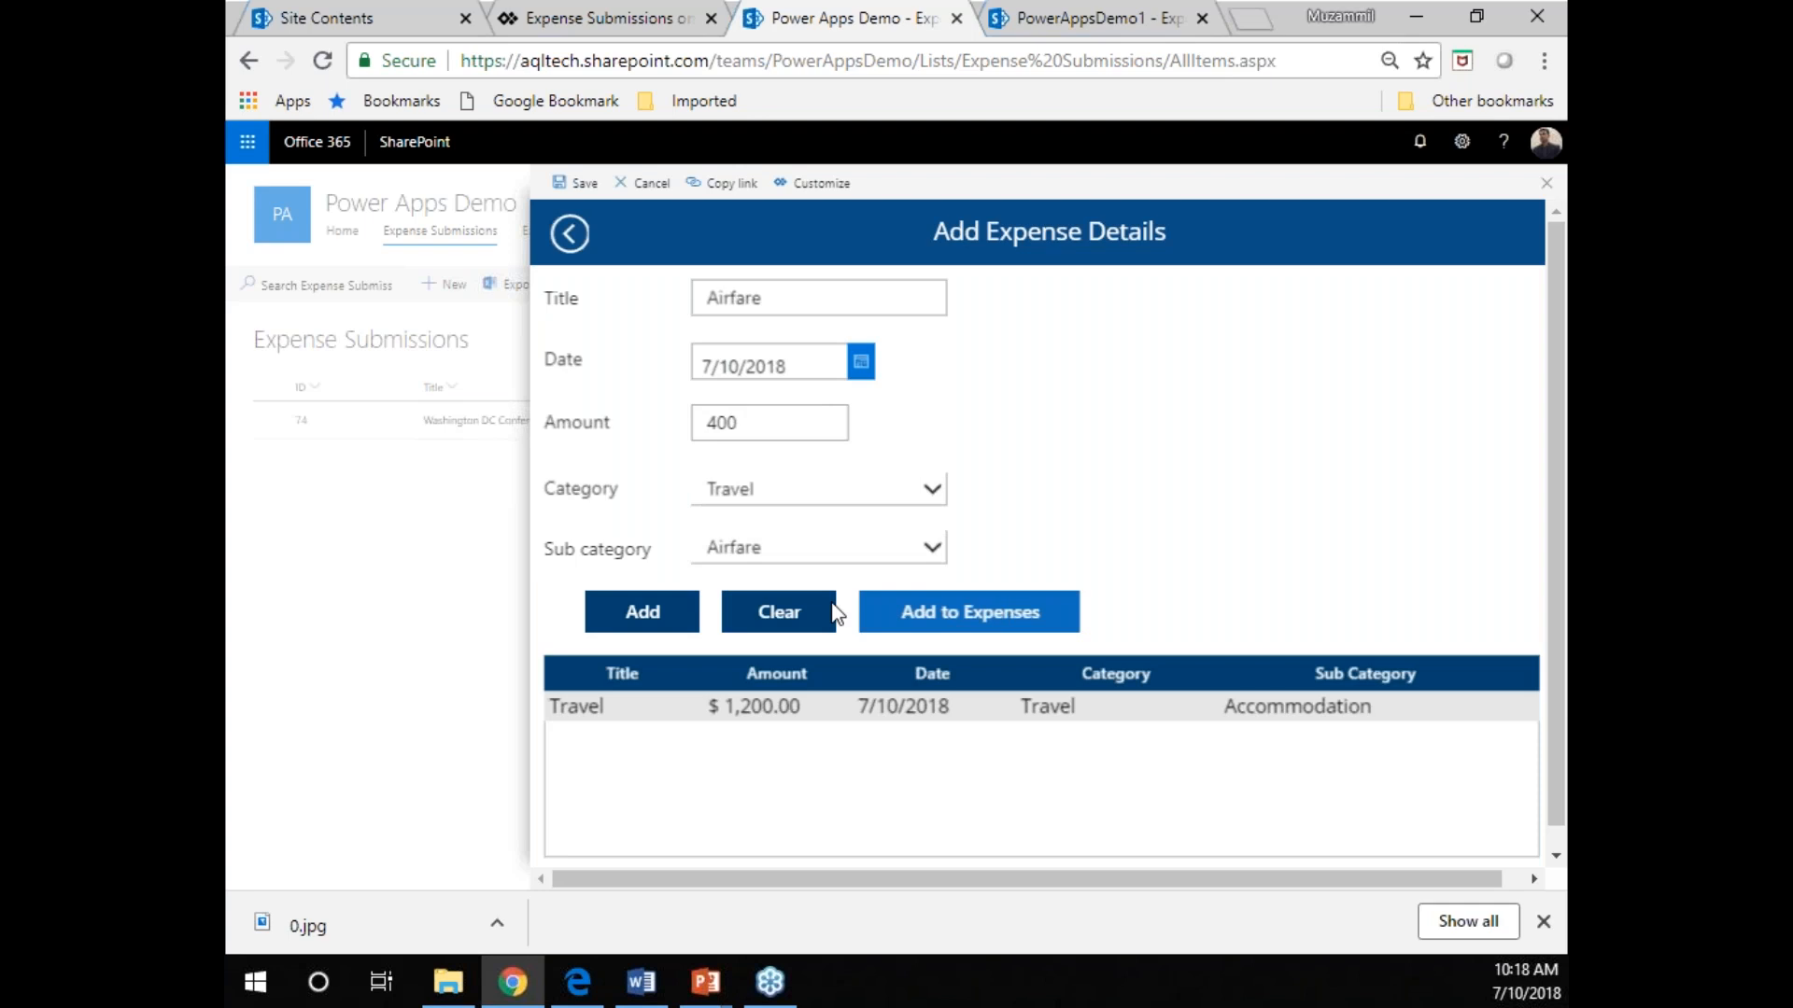
pyautogui.click(665, 622)
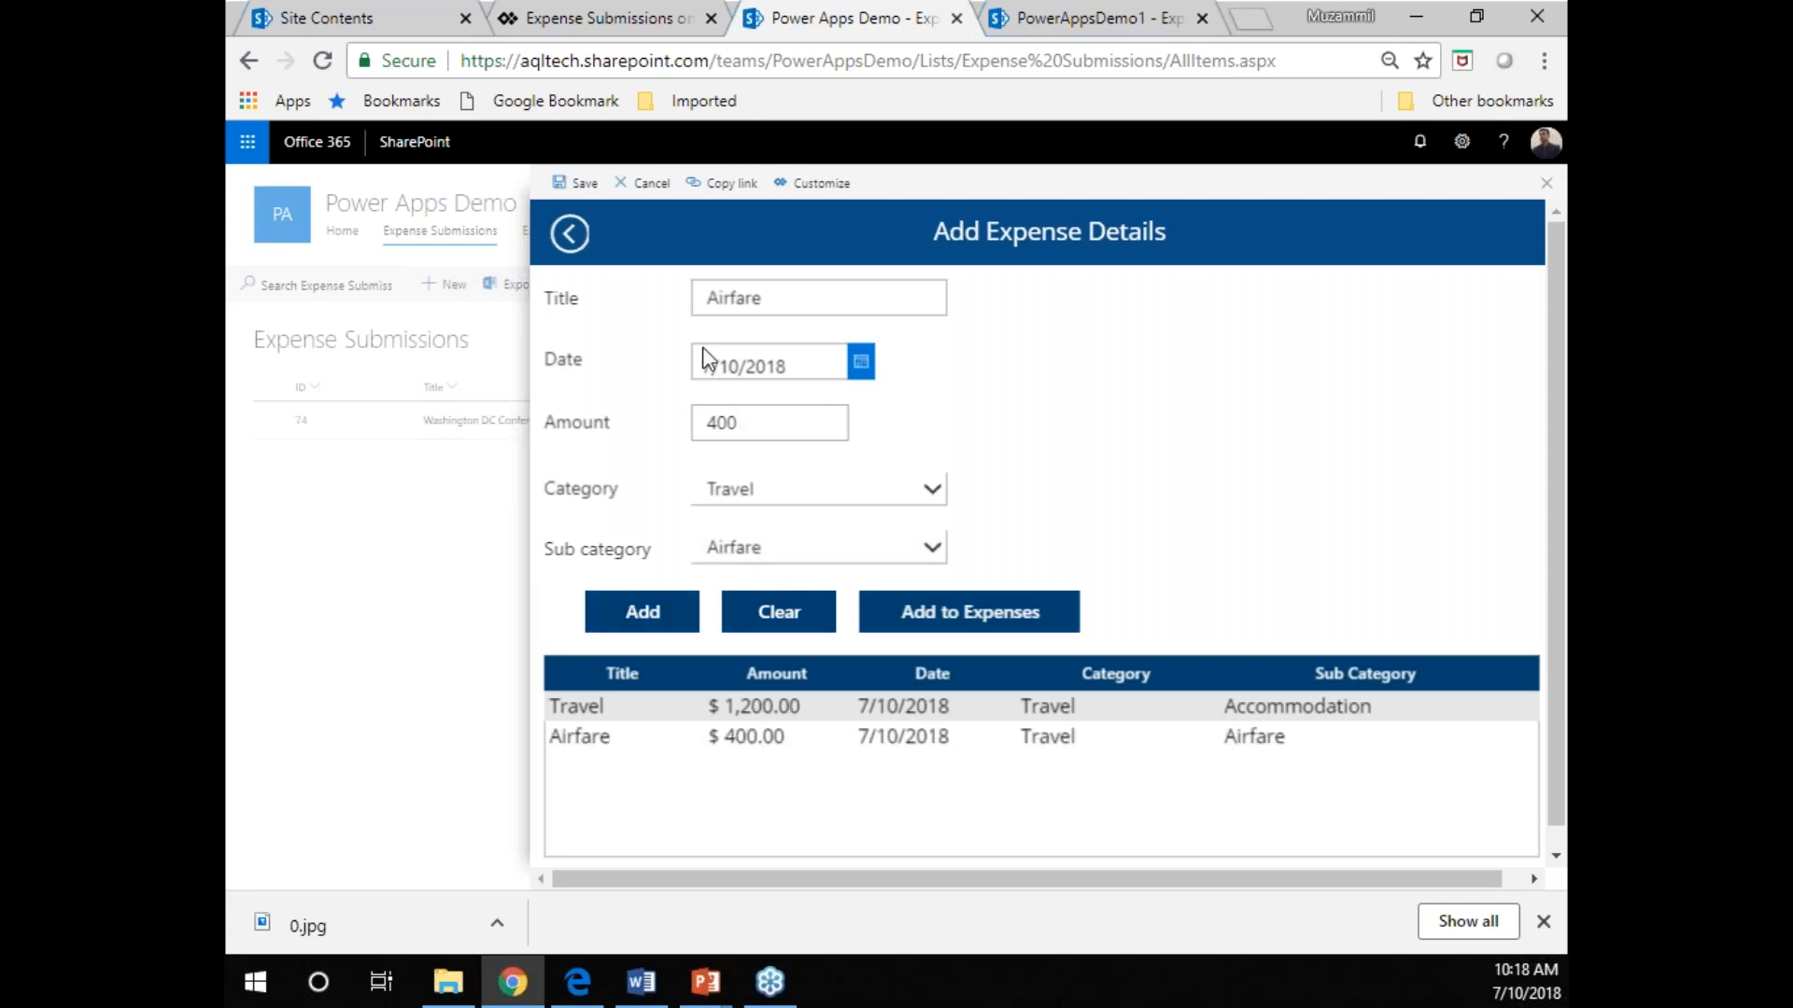
# Add an expense titled "Food" with amount 100, category Food and sub category Dining to the pending list.
pyautogui.click(831, 491)
pyautogui.click(774, 562)
pyautogui.doubleClick(832, 295)
pyautogui.write('F')
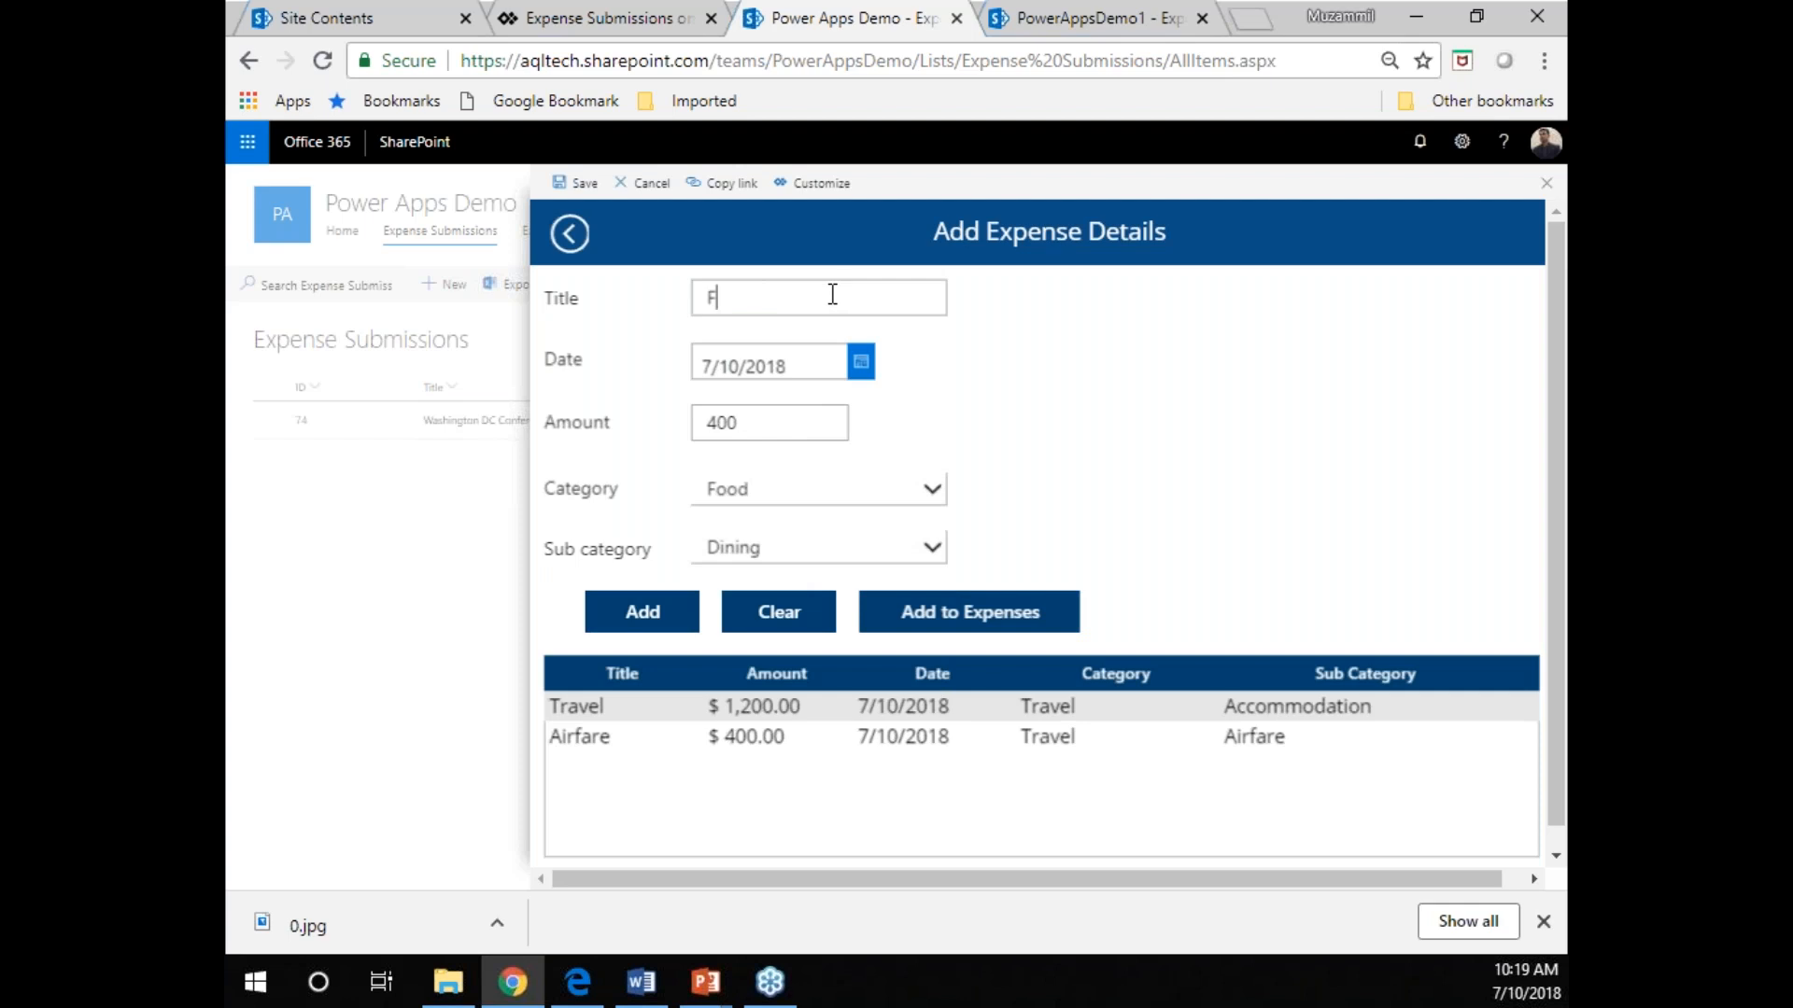
pyautogui.write('ood')
pyautogui.doubleClick(785, 432)
pyautogui.write('100')
pyautogui.click(753, 549)
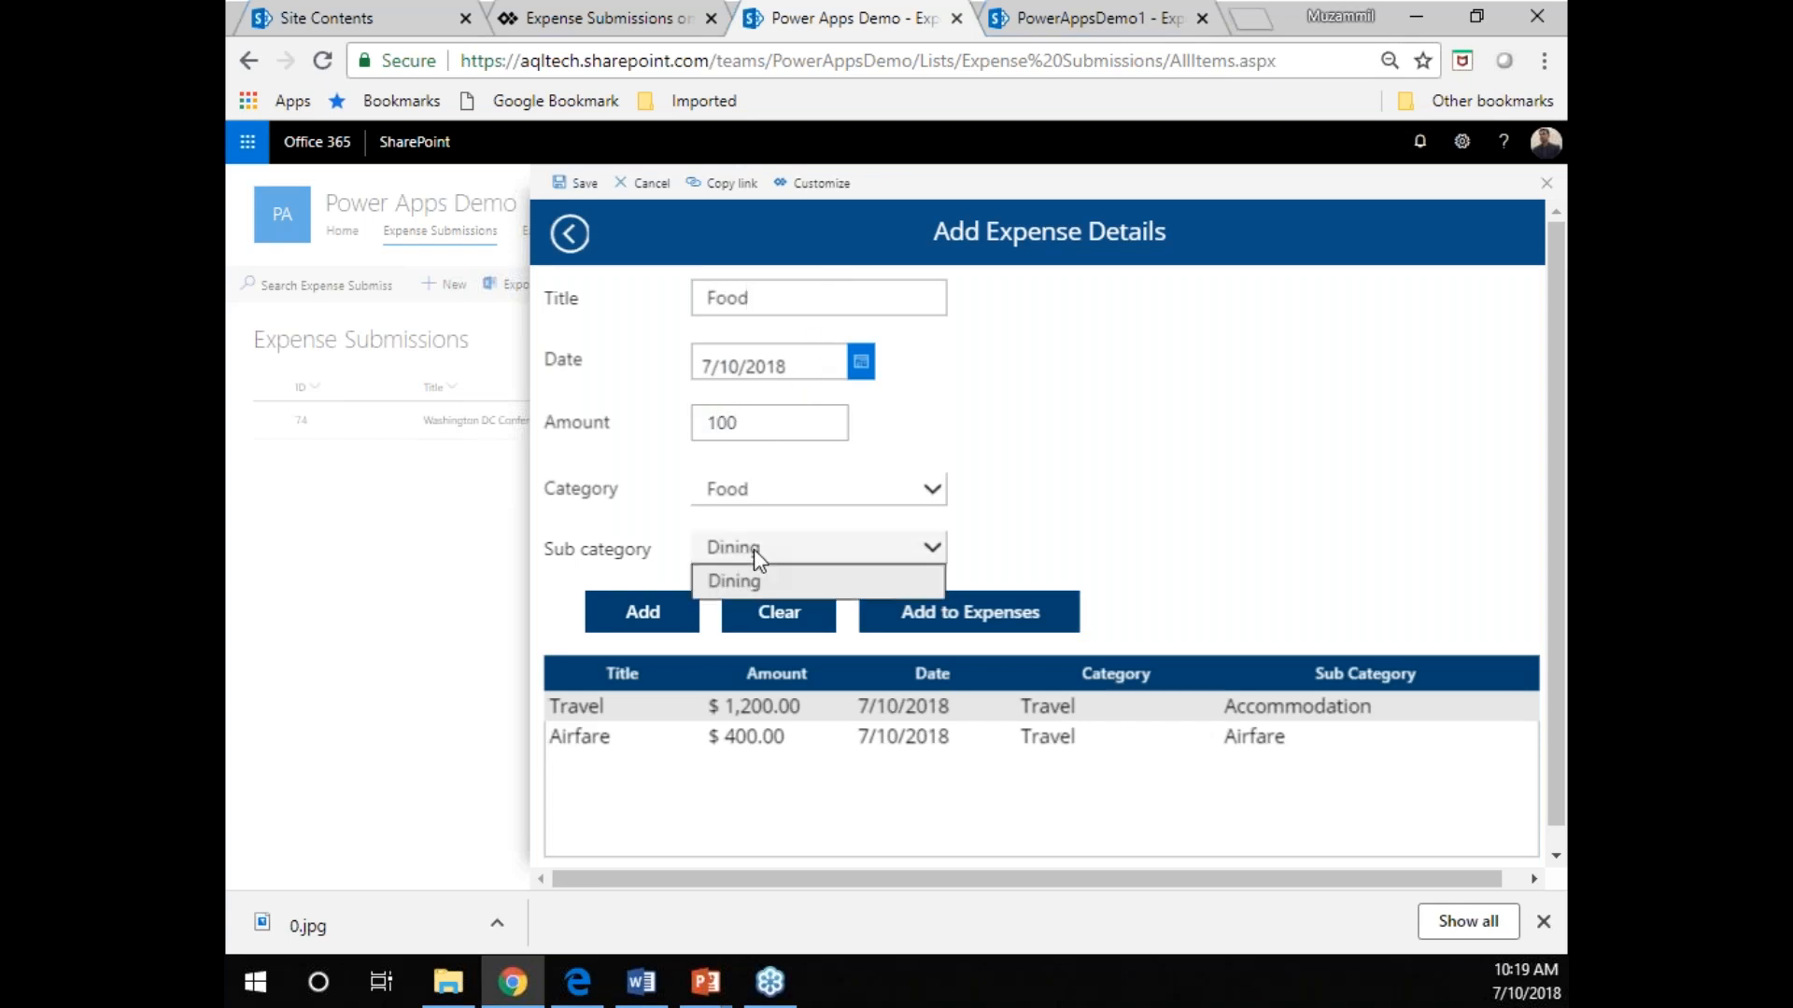
pyautogui.click(755, 551)
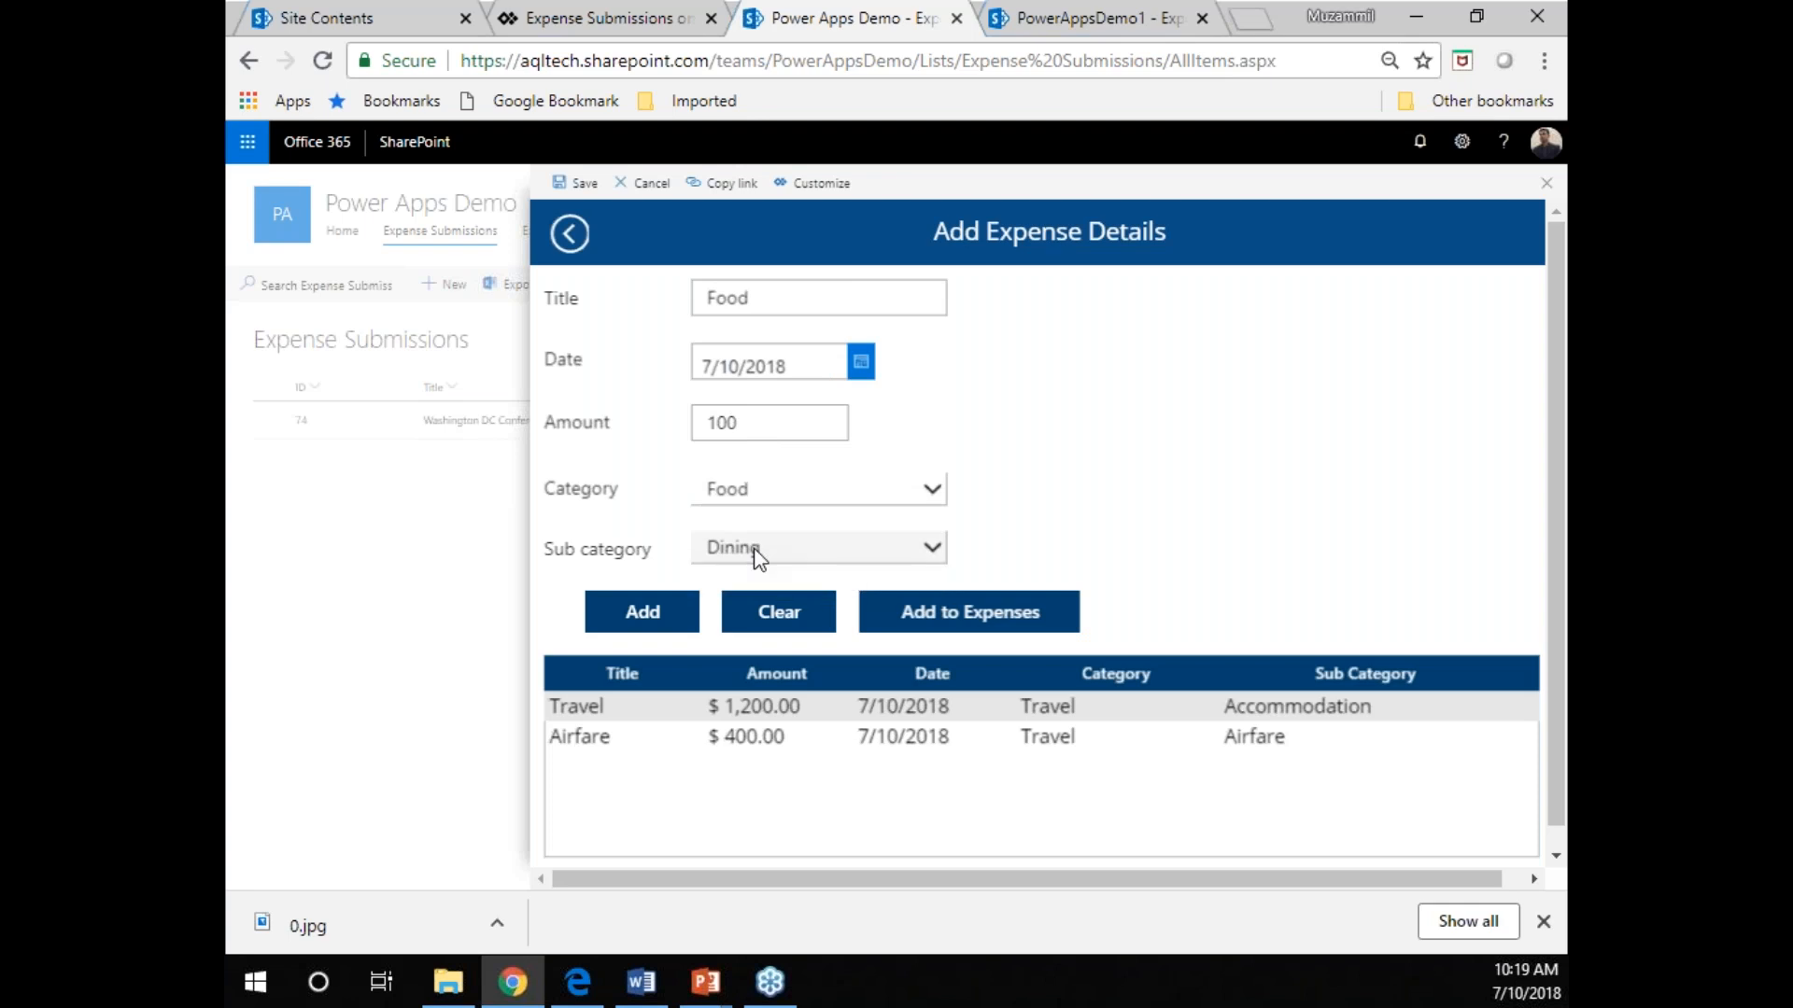
pyautogui.click(775, 497)
pyautogui.click(776, 503)
pyautogui.click(651, 624)
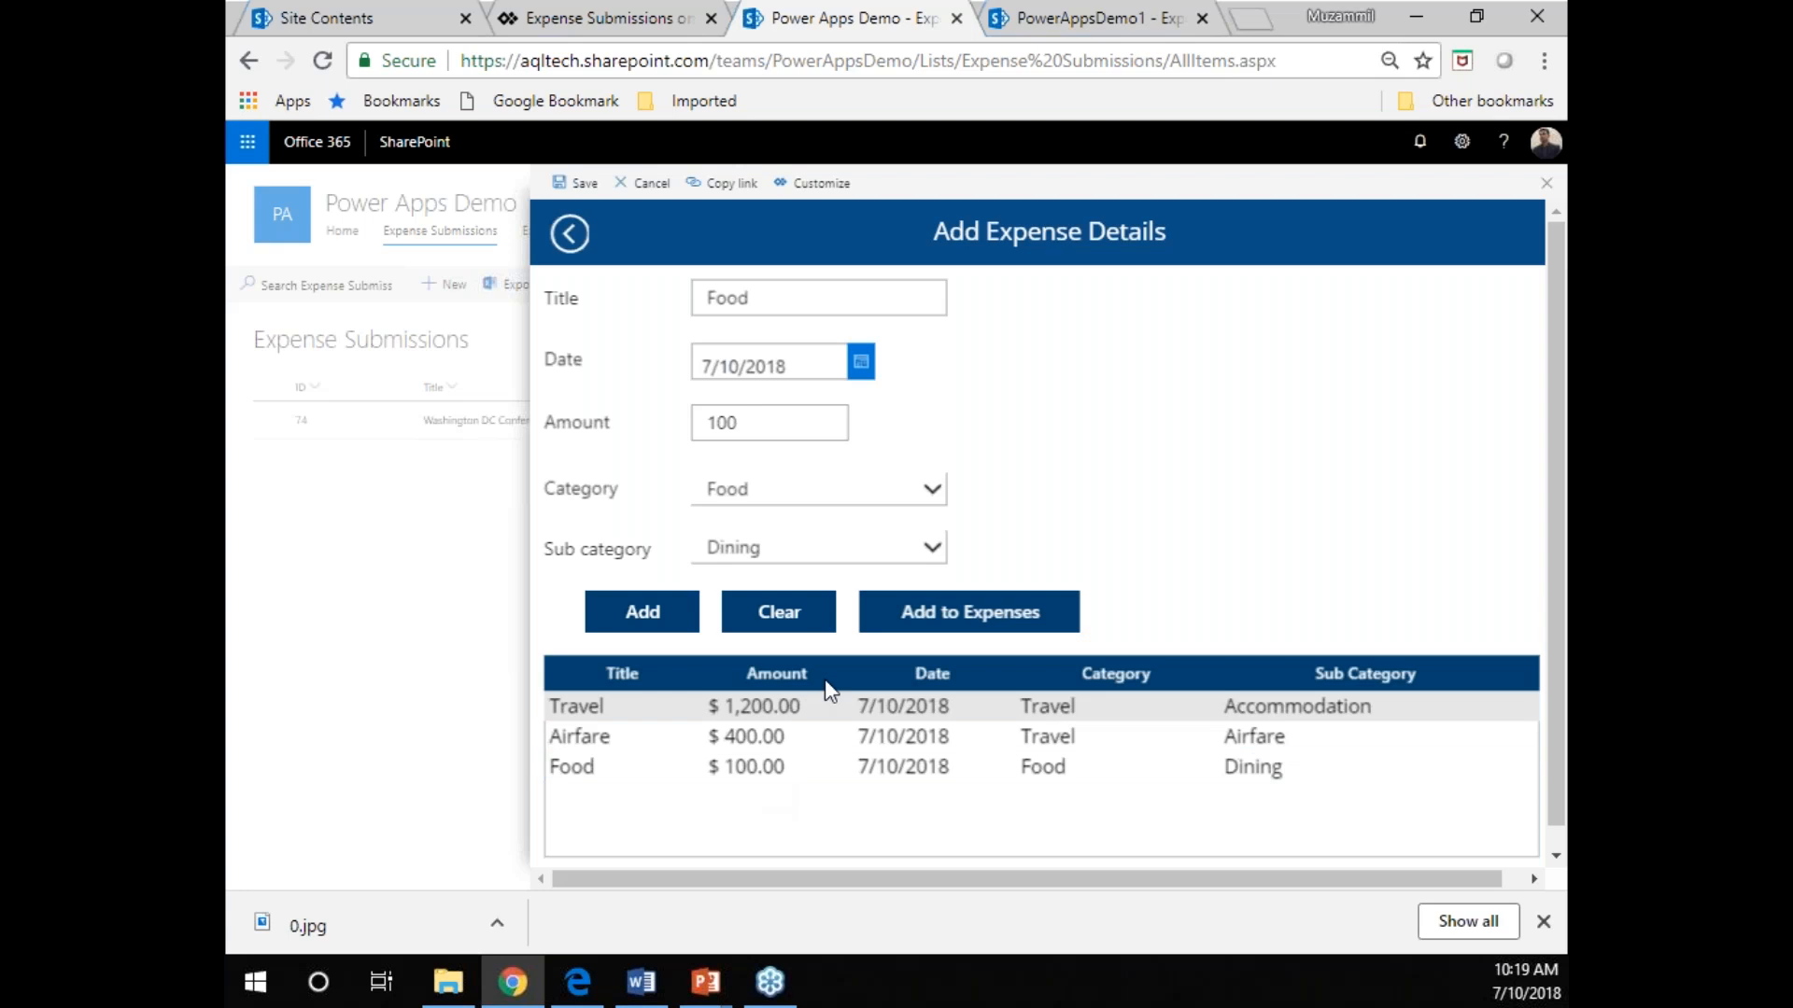
# Add the pending expenses to the Dallas trip submission and review its total and status.
pyautogui.click(936, 630)
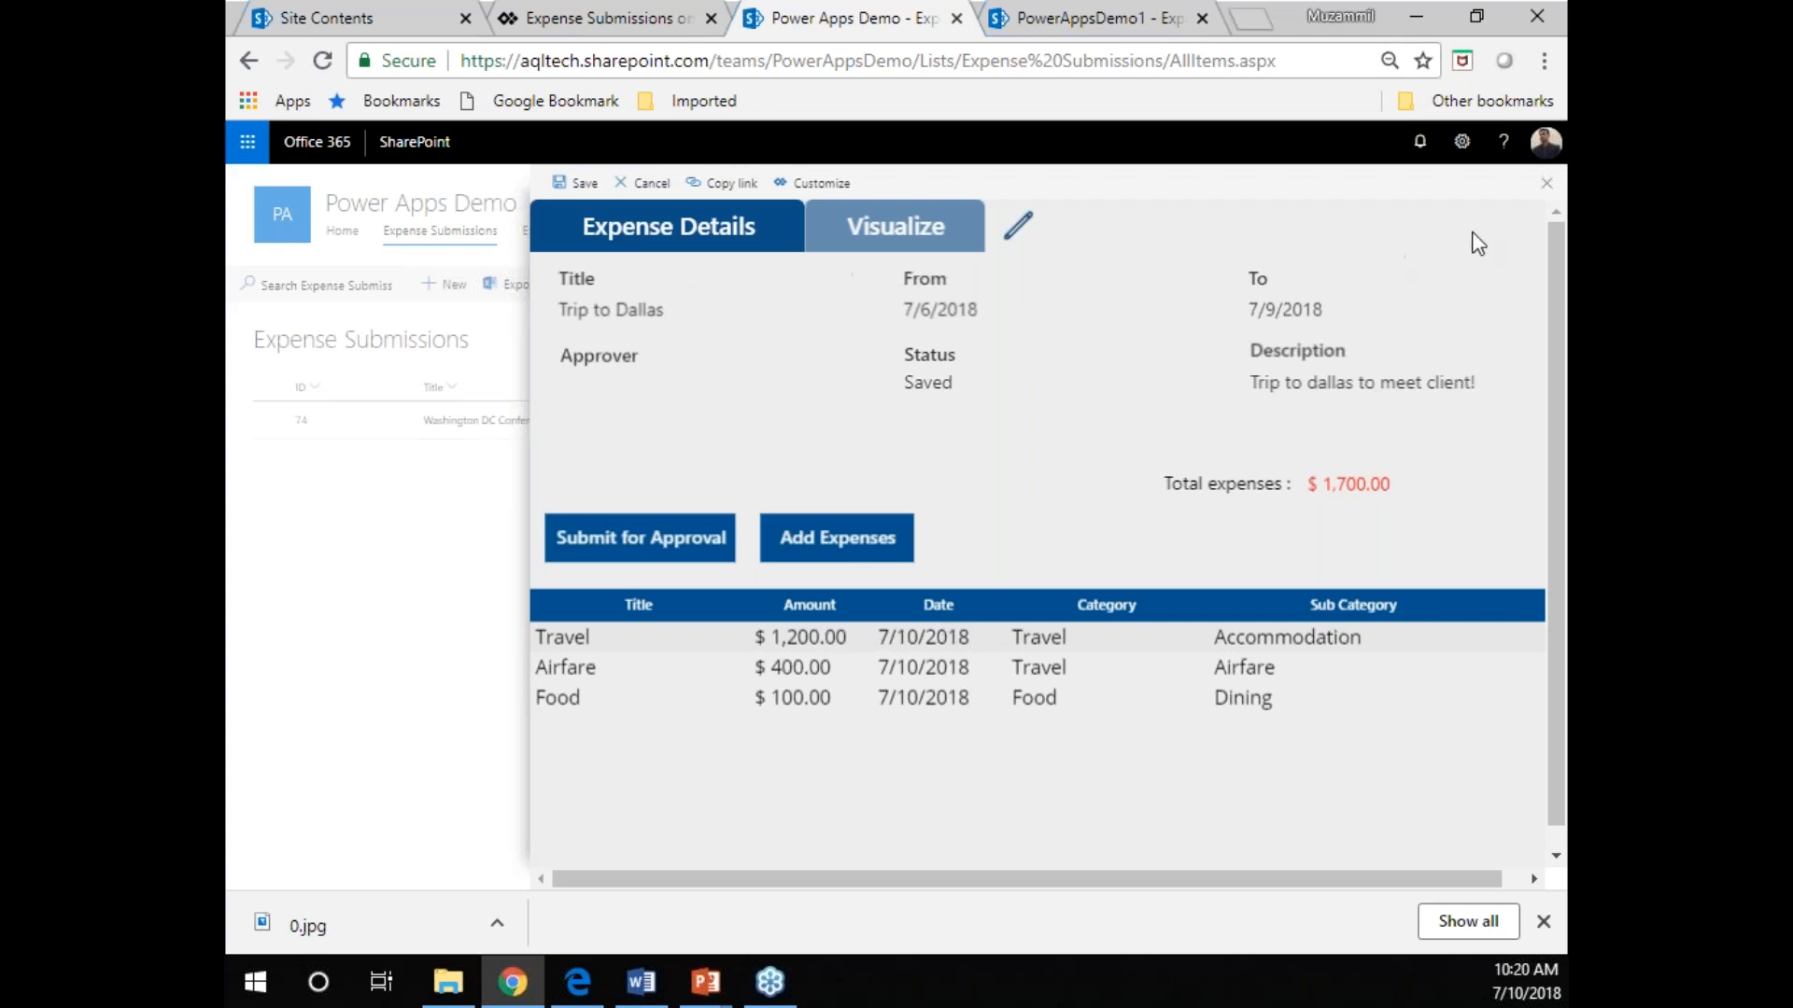
pyautogui.doubleClick(1351, 492)
pyautogui.click(1351, 492)
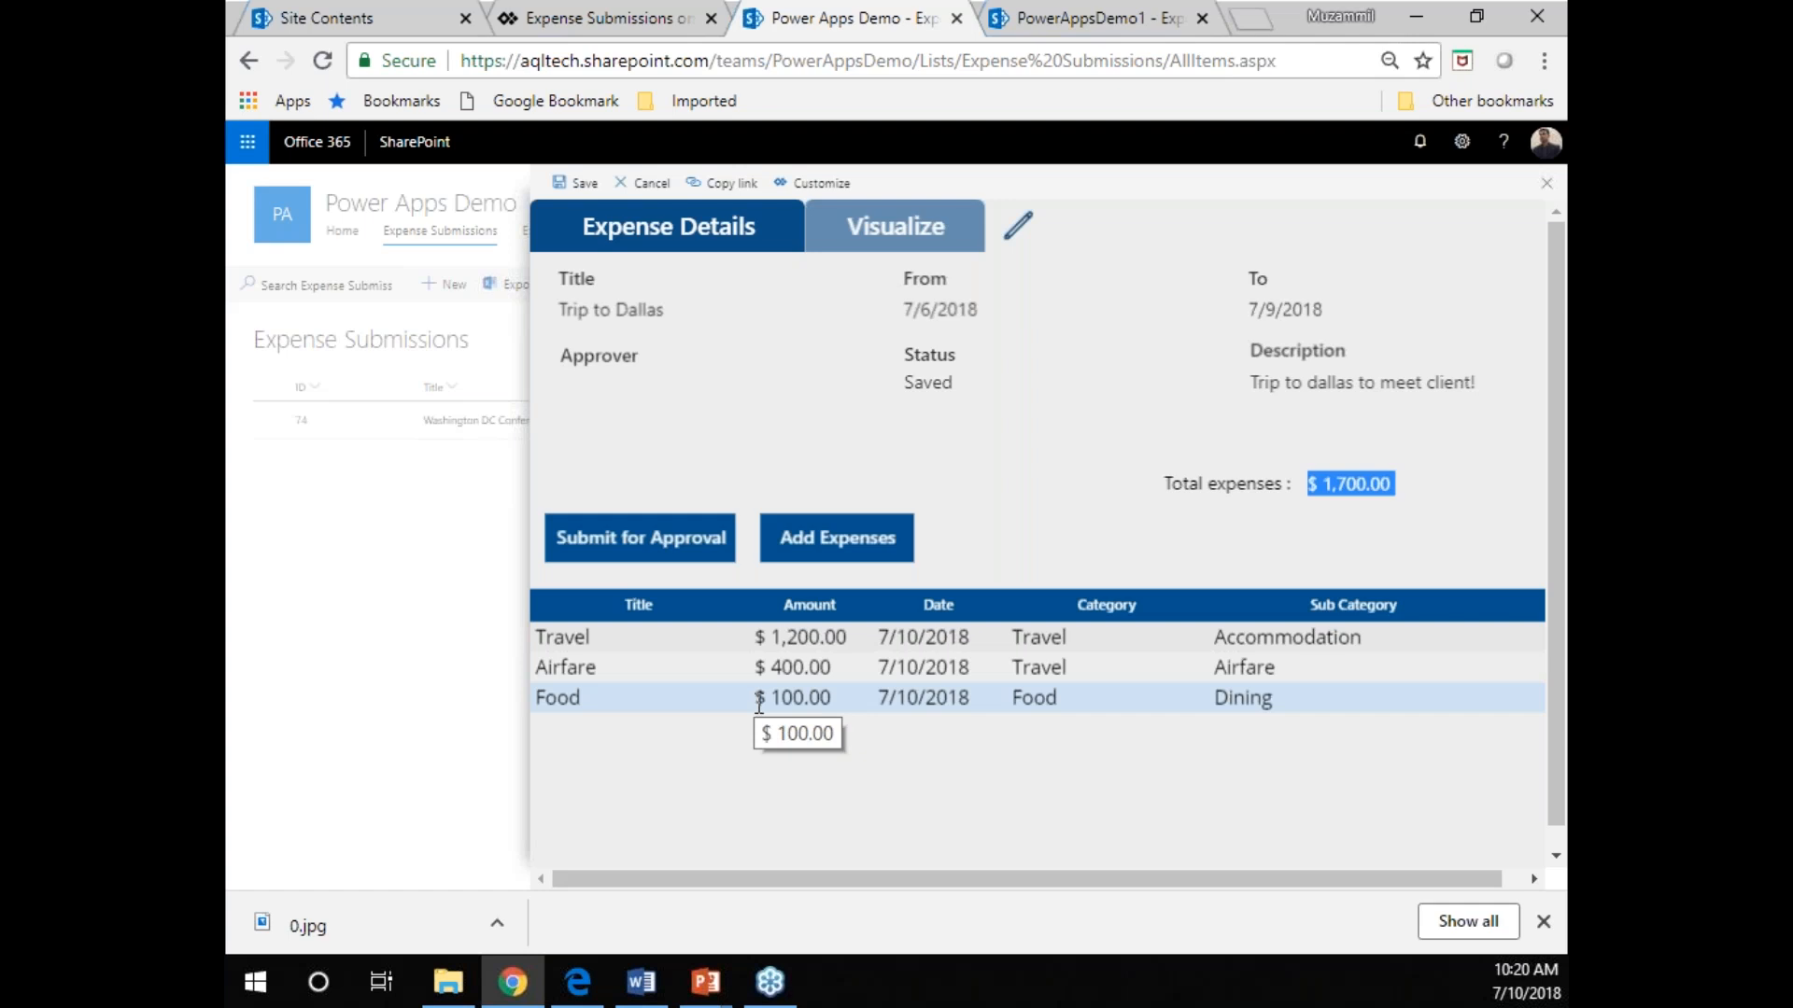
pyautogui.doubleClick(930, 388)
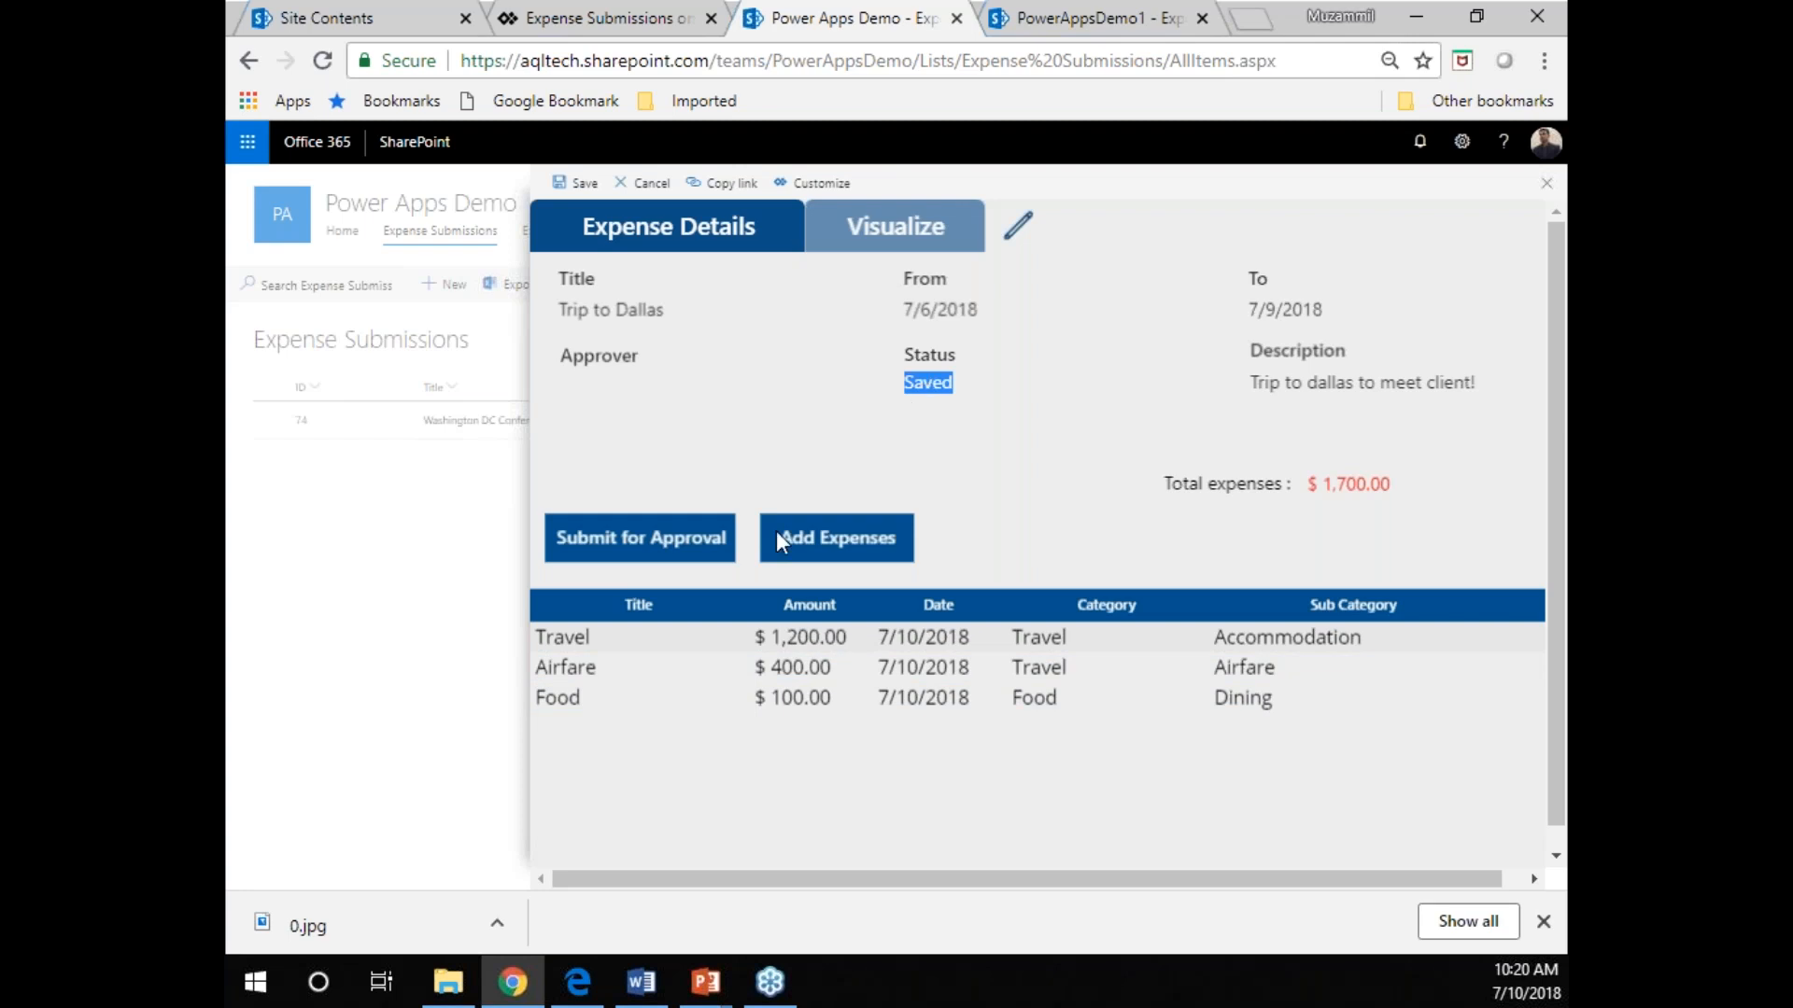
# Submit the Trip to Dallas submission for approval and open it from the Expense Submissions list.
pyautogui.click(714, 549)
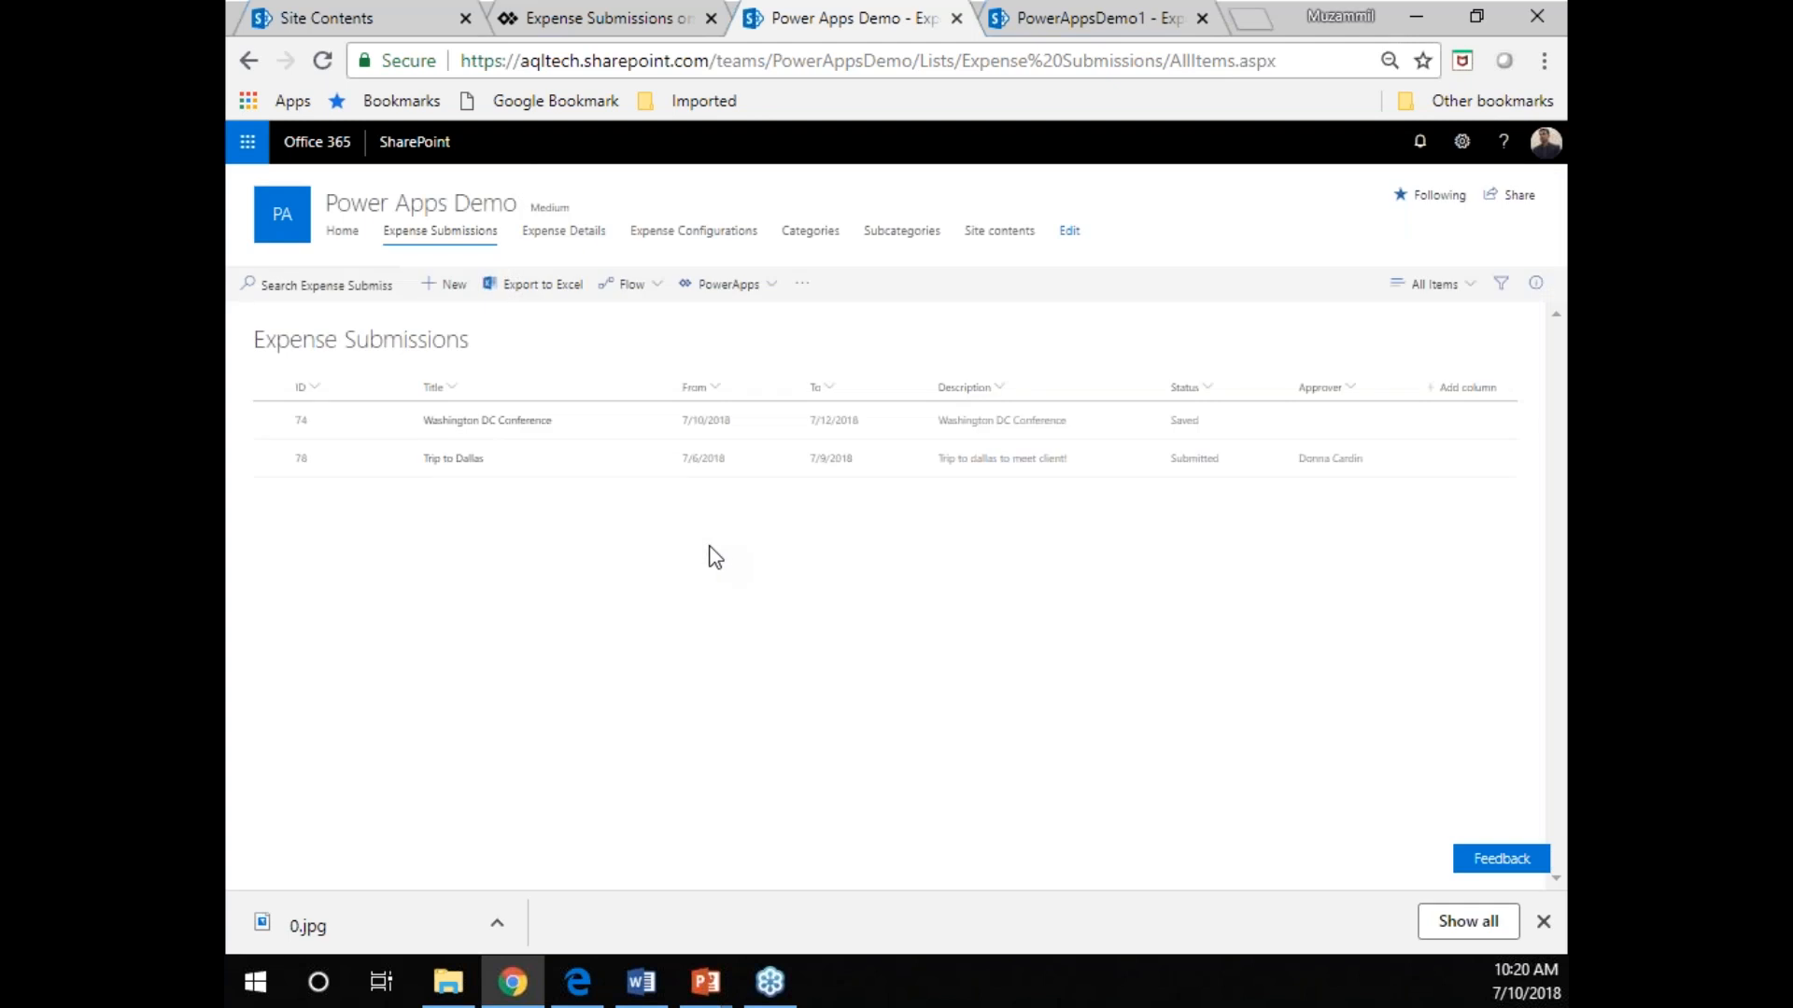
pyautogui.click(460, 466)
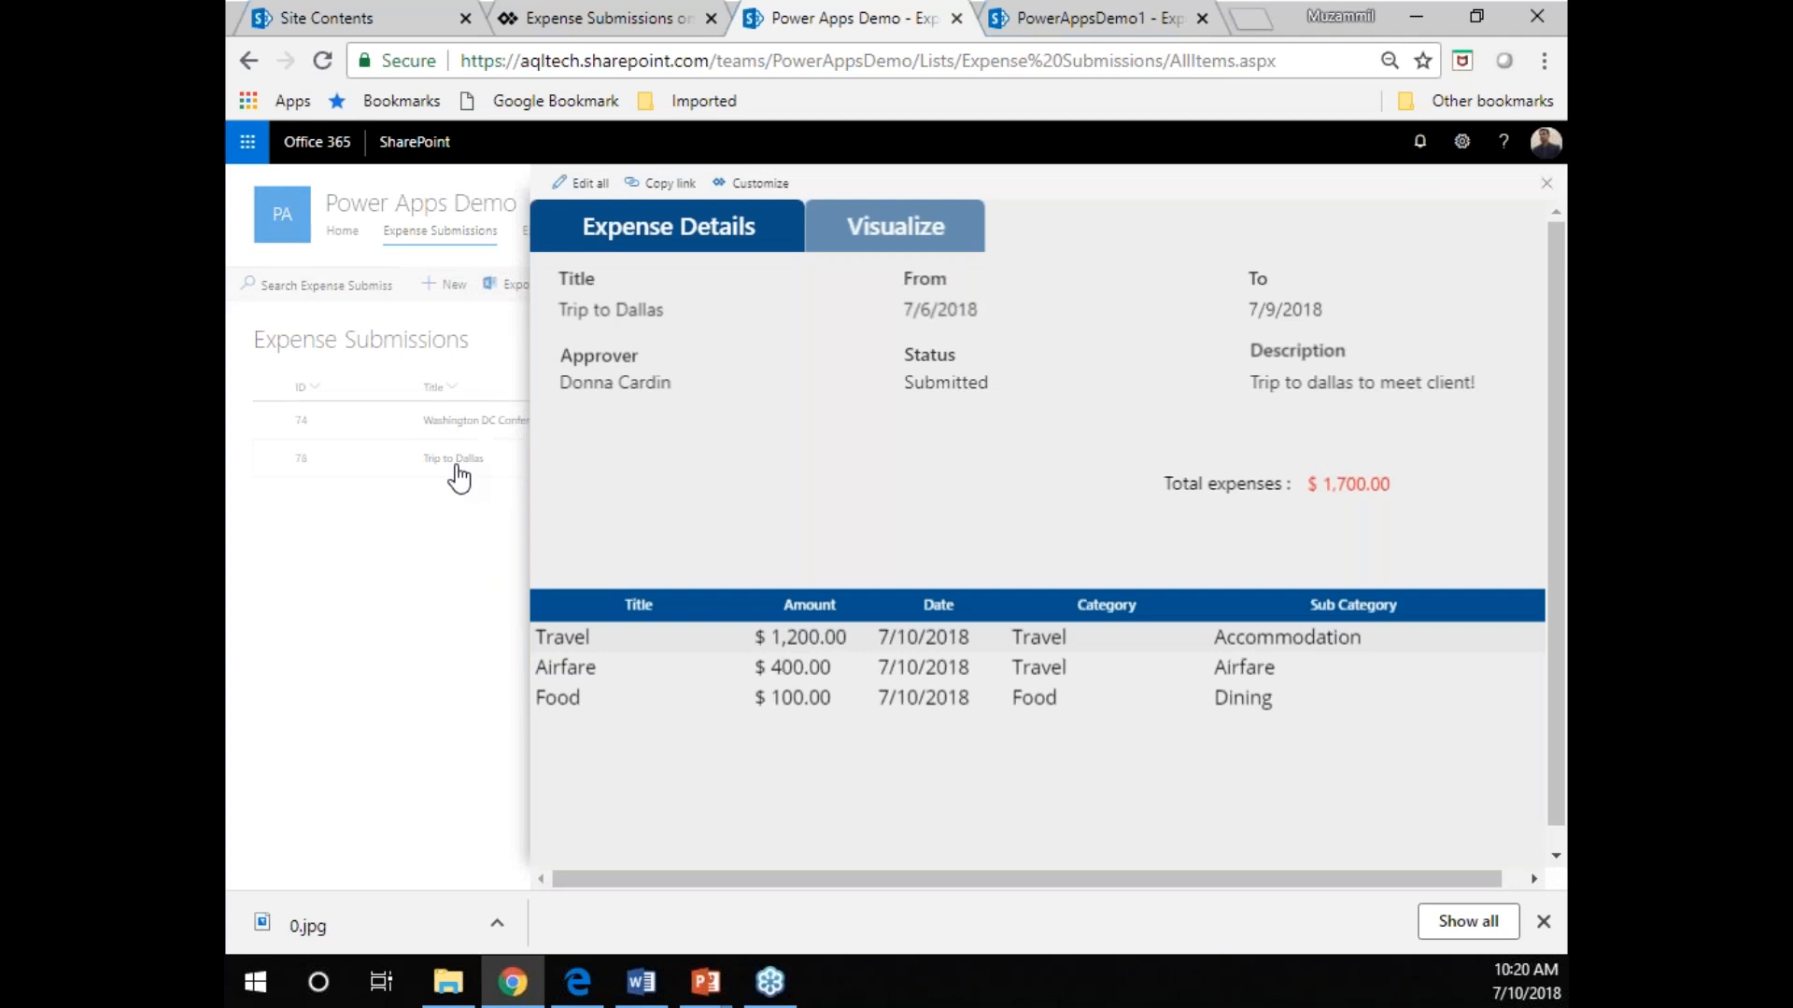
# Check the Trip to Dallas submission's status and approver in both view mode and edit mode.
pyautogui.doubleClick(965, 383)
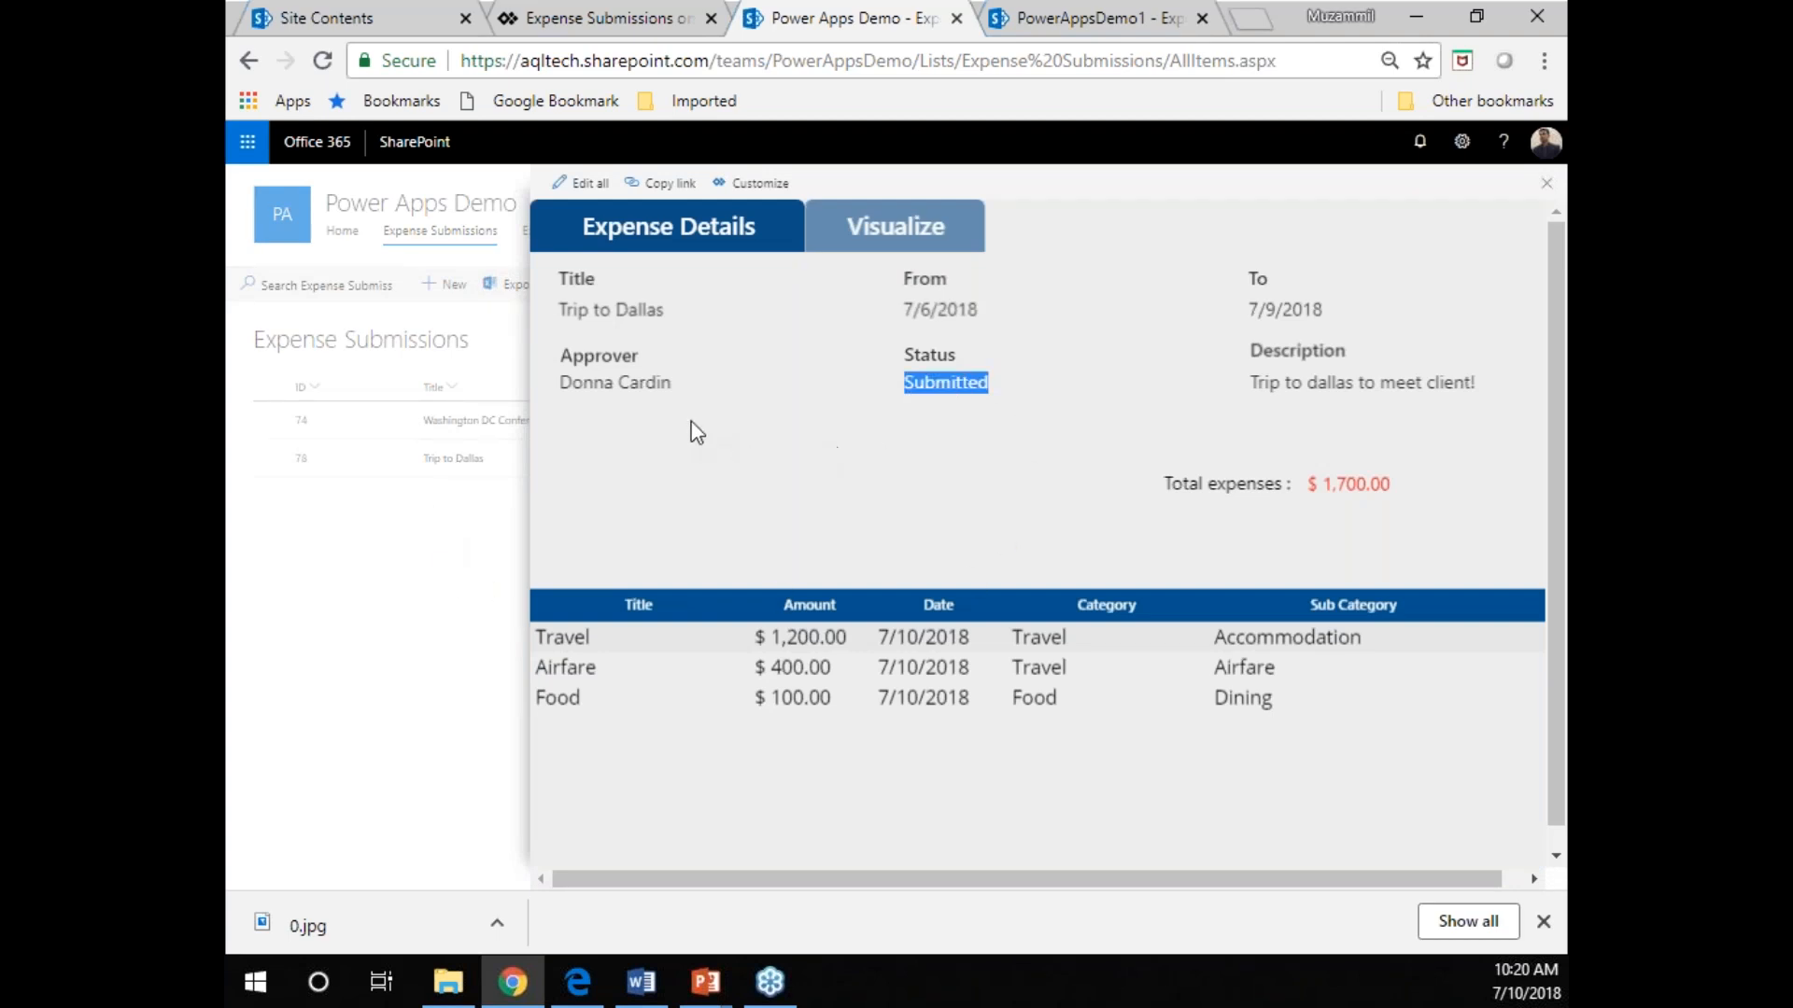
pyautogui.doubleClick(651, 383)
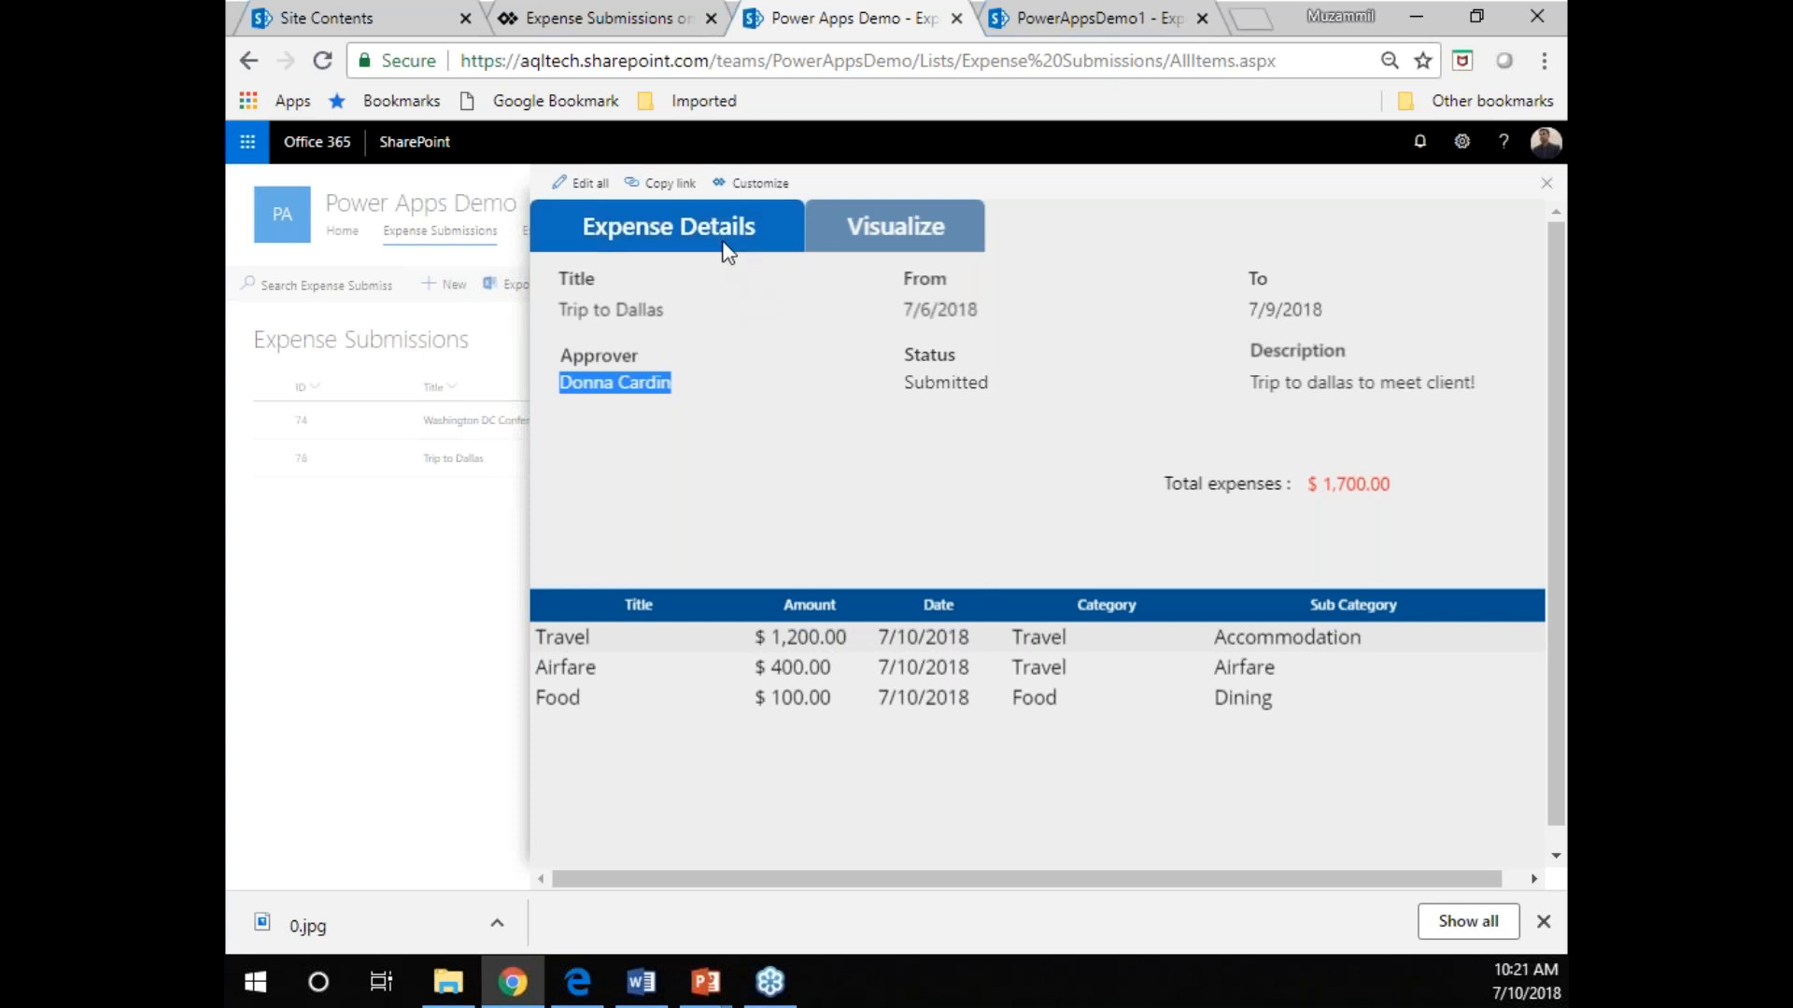
pyautogui.click(600, 185)
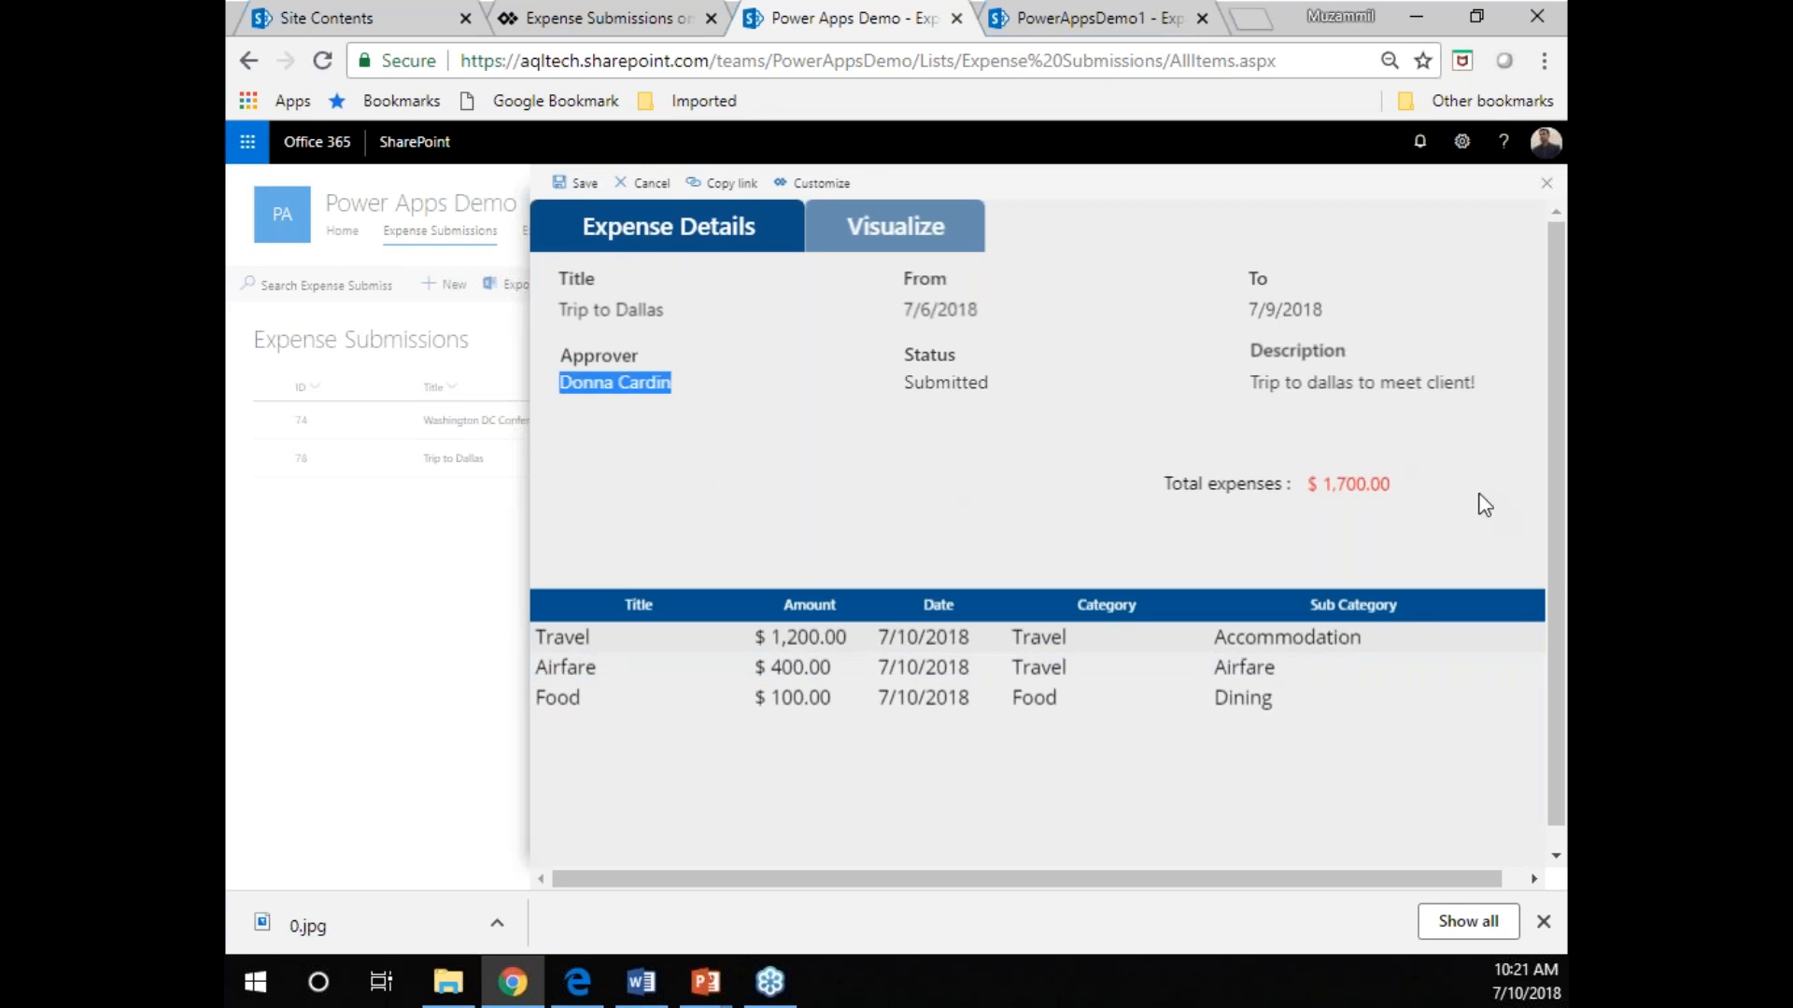
pyautogui.click(907, 359)
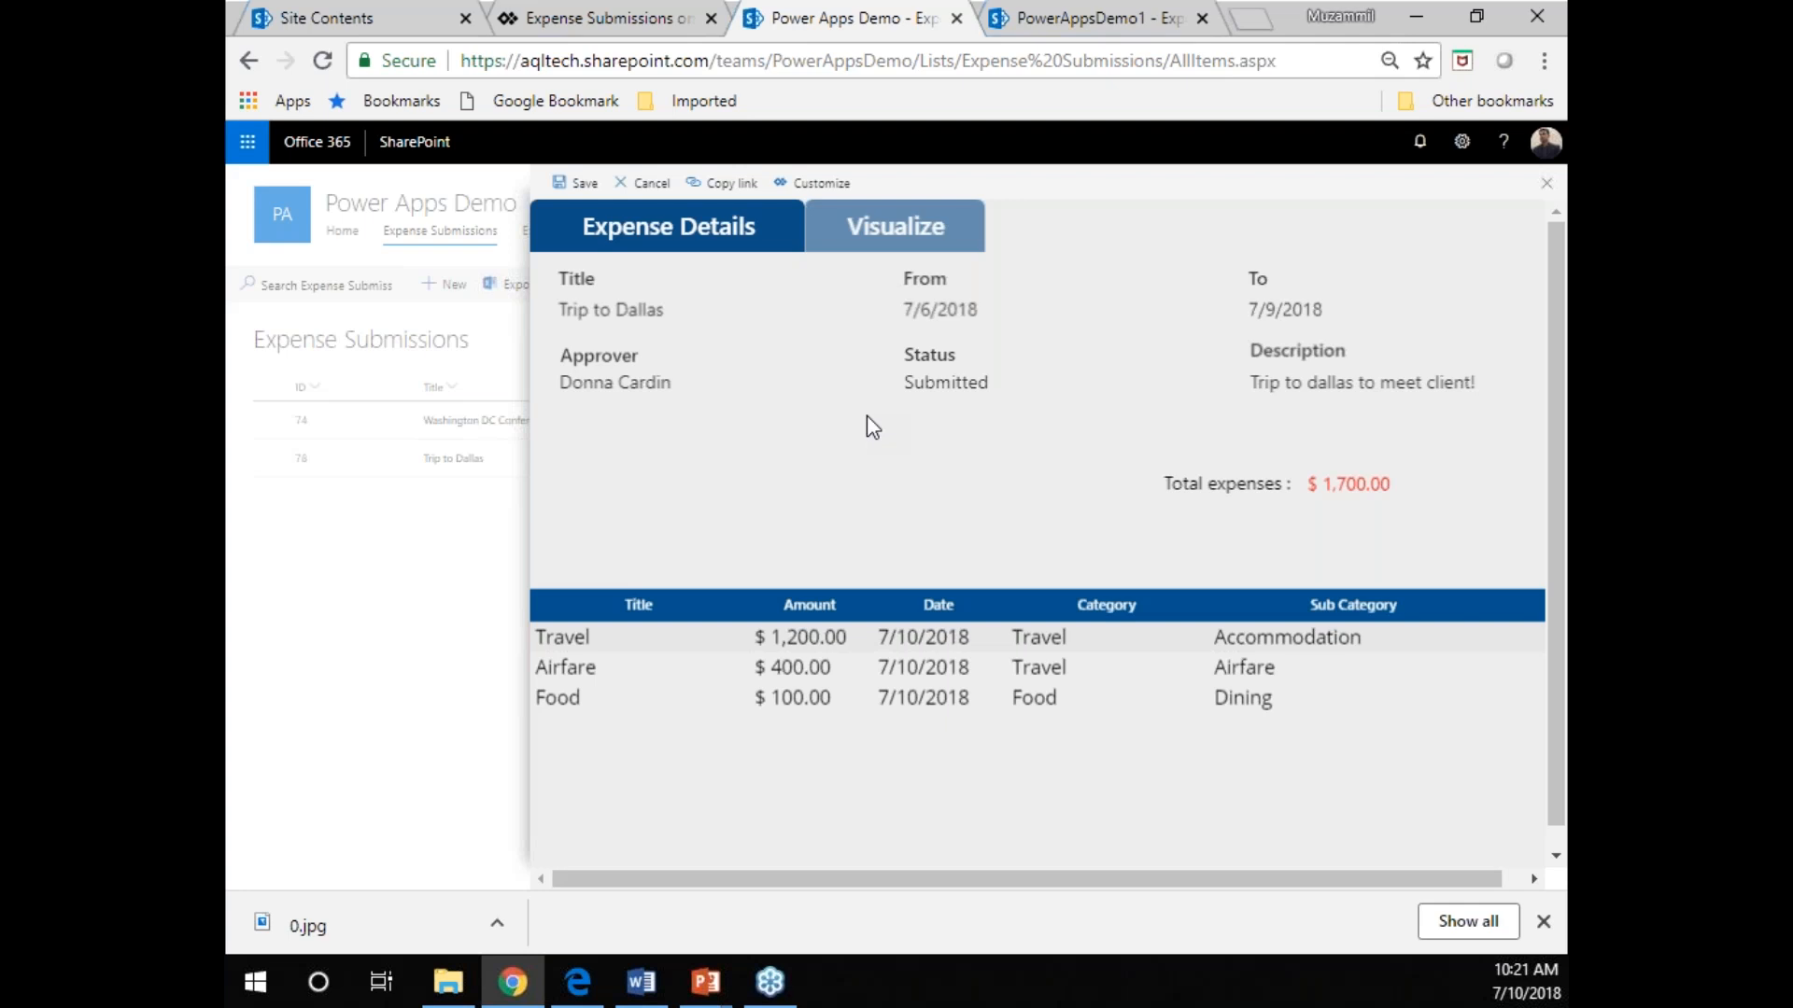
pyautogui.doubleClick(967, 374)
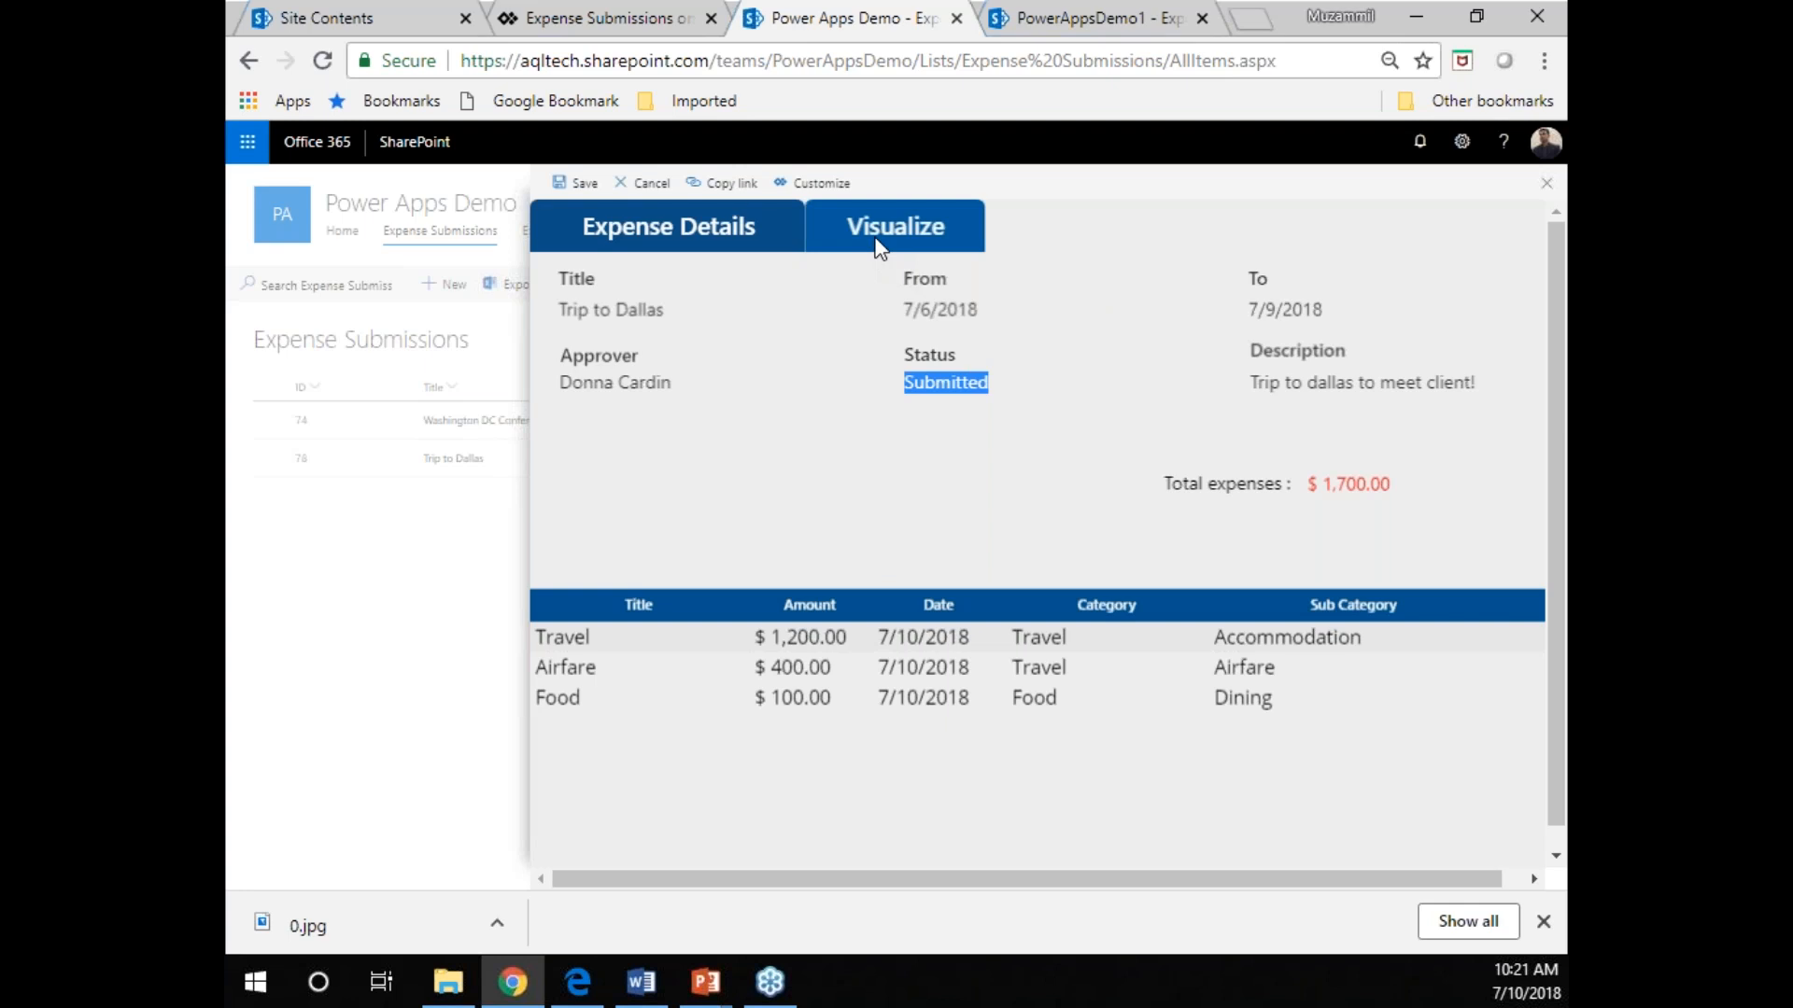
# View the Trip to Dallas expenses as a chart, return to the expense details and close the form.
pyautogui.click(877, 244)
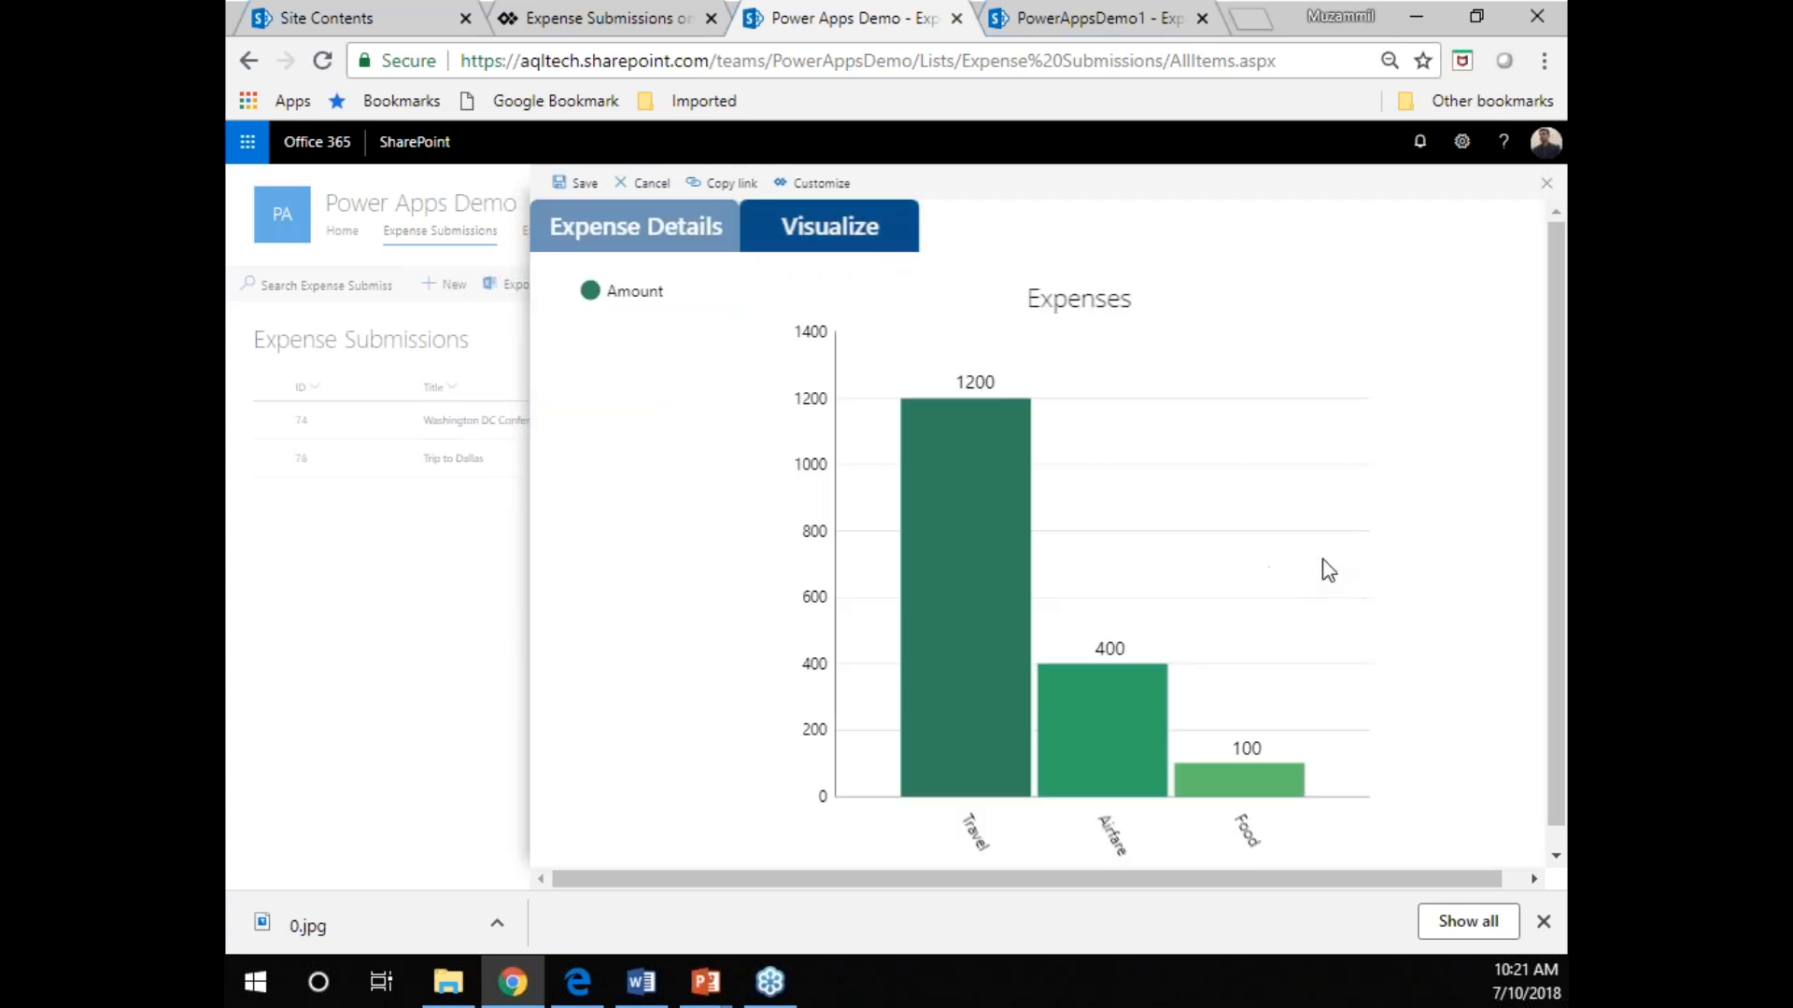
pyautogui.scroll(-1, 1322, 557)
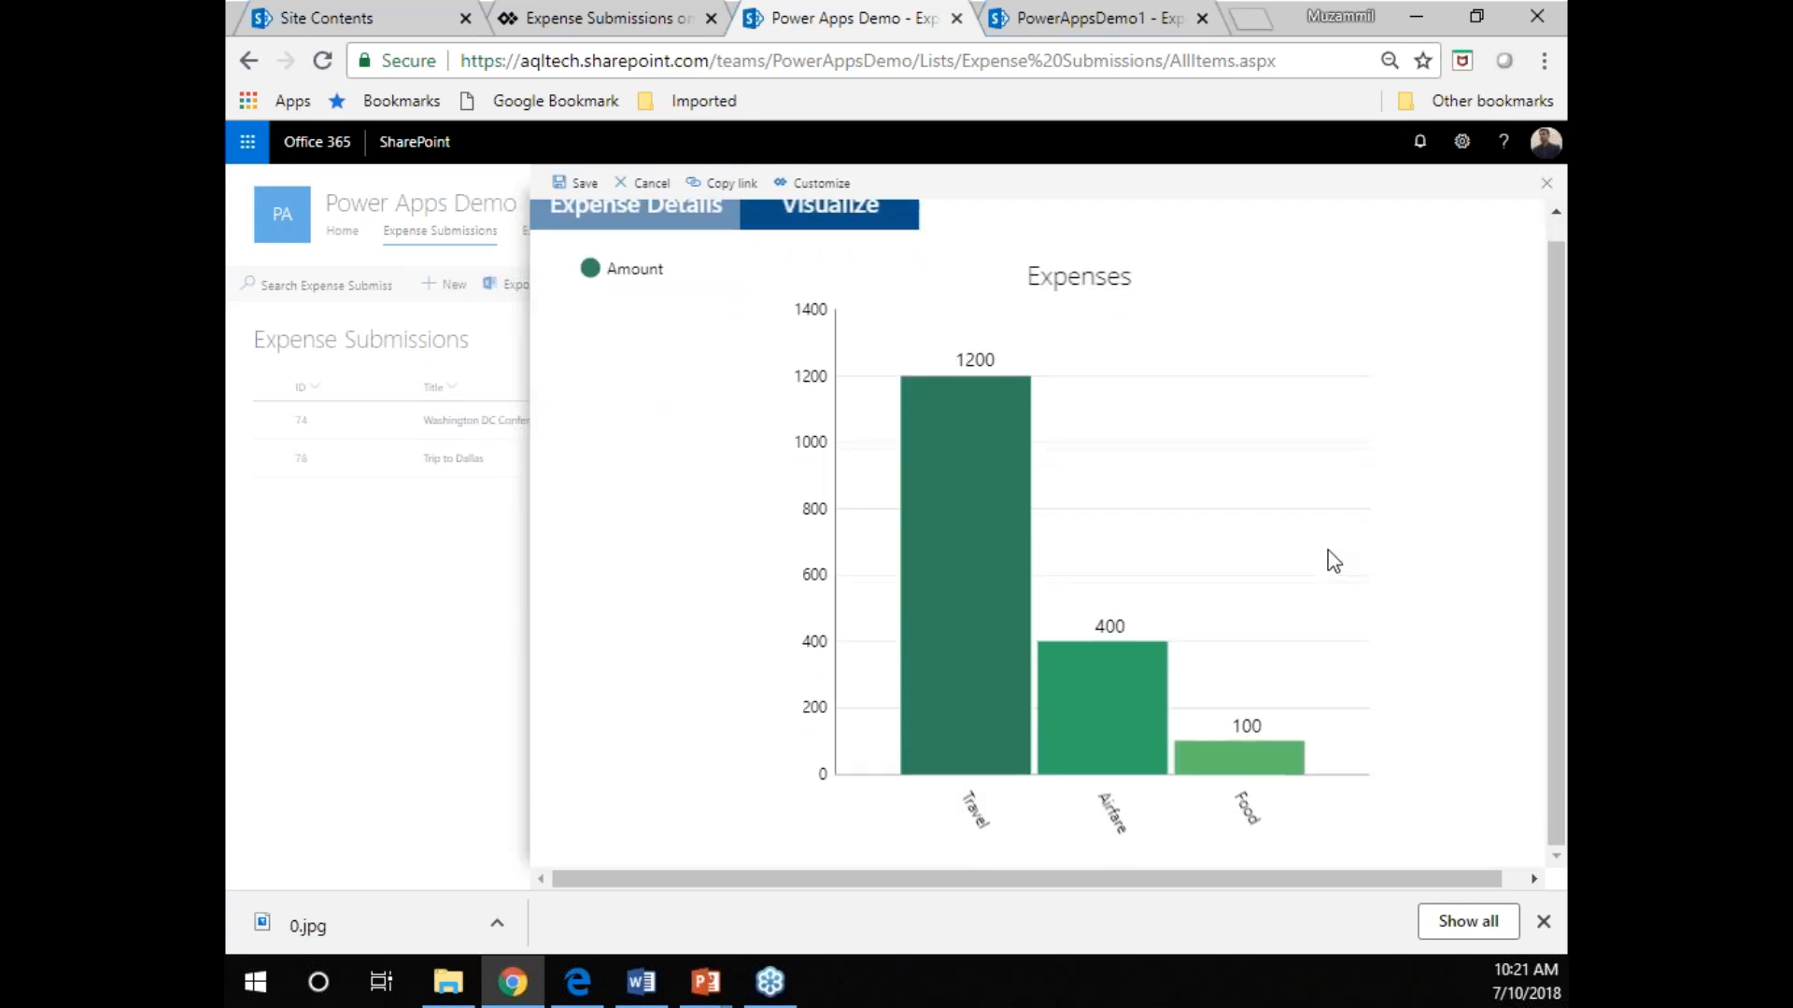
pyautogui.scroll(1, 1150, 592)
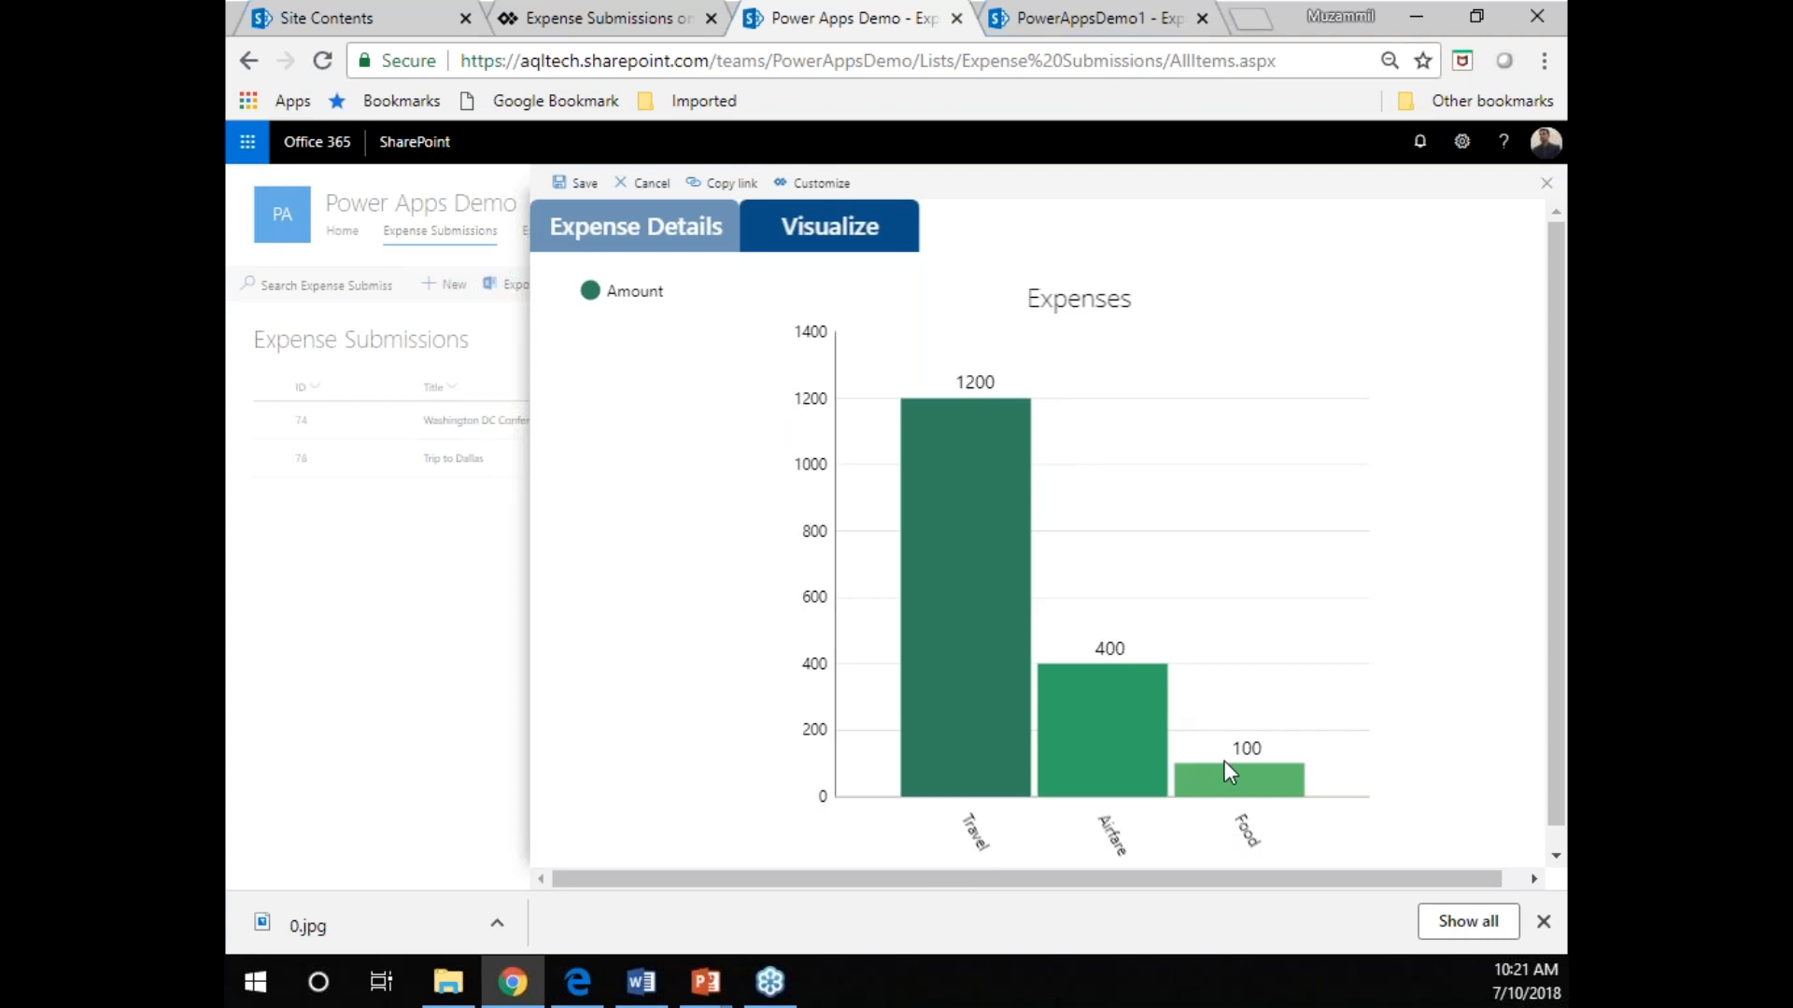
pyautogui.click(653, 234)
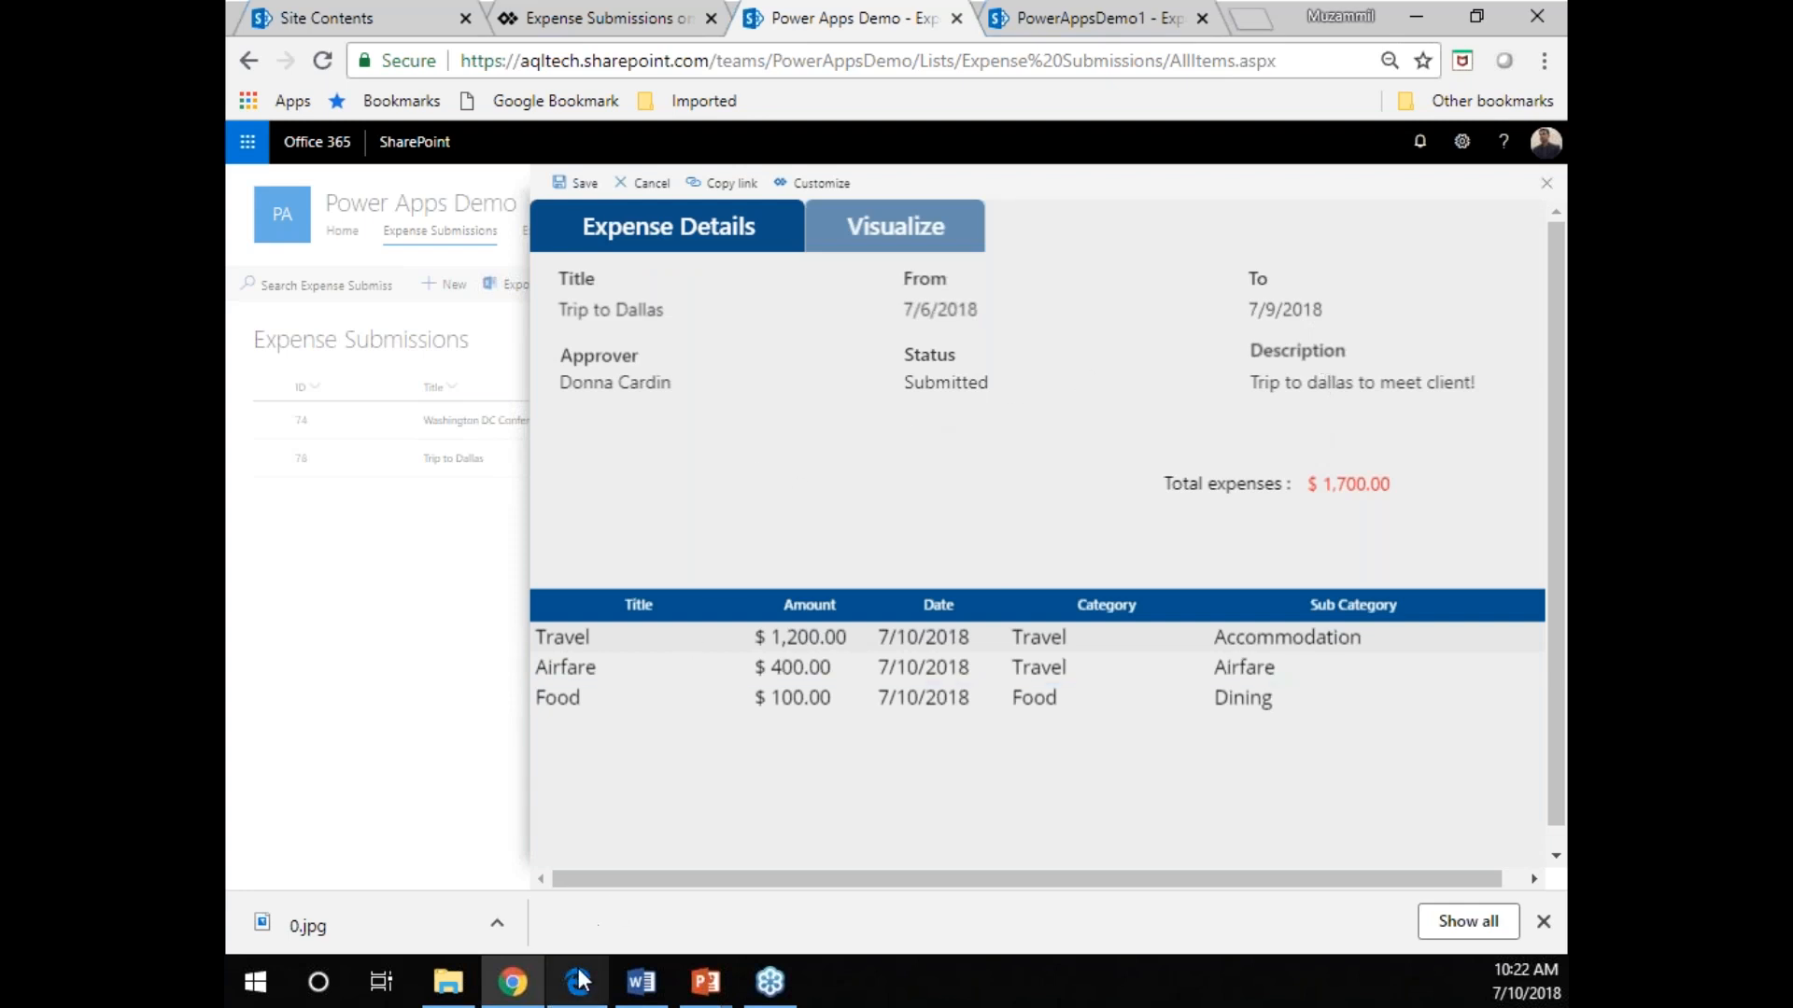
pyautogui.click(1547, 185)
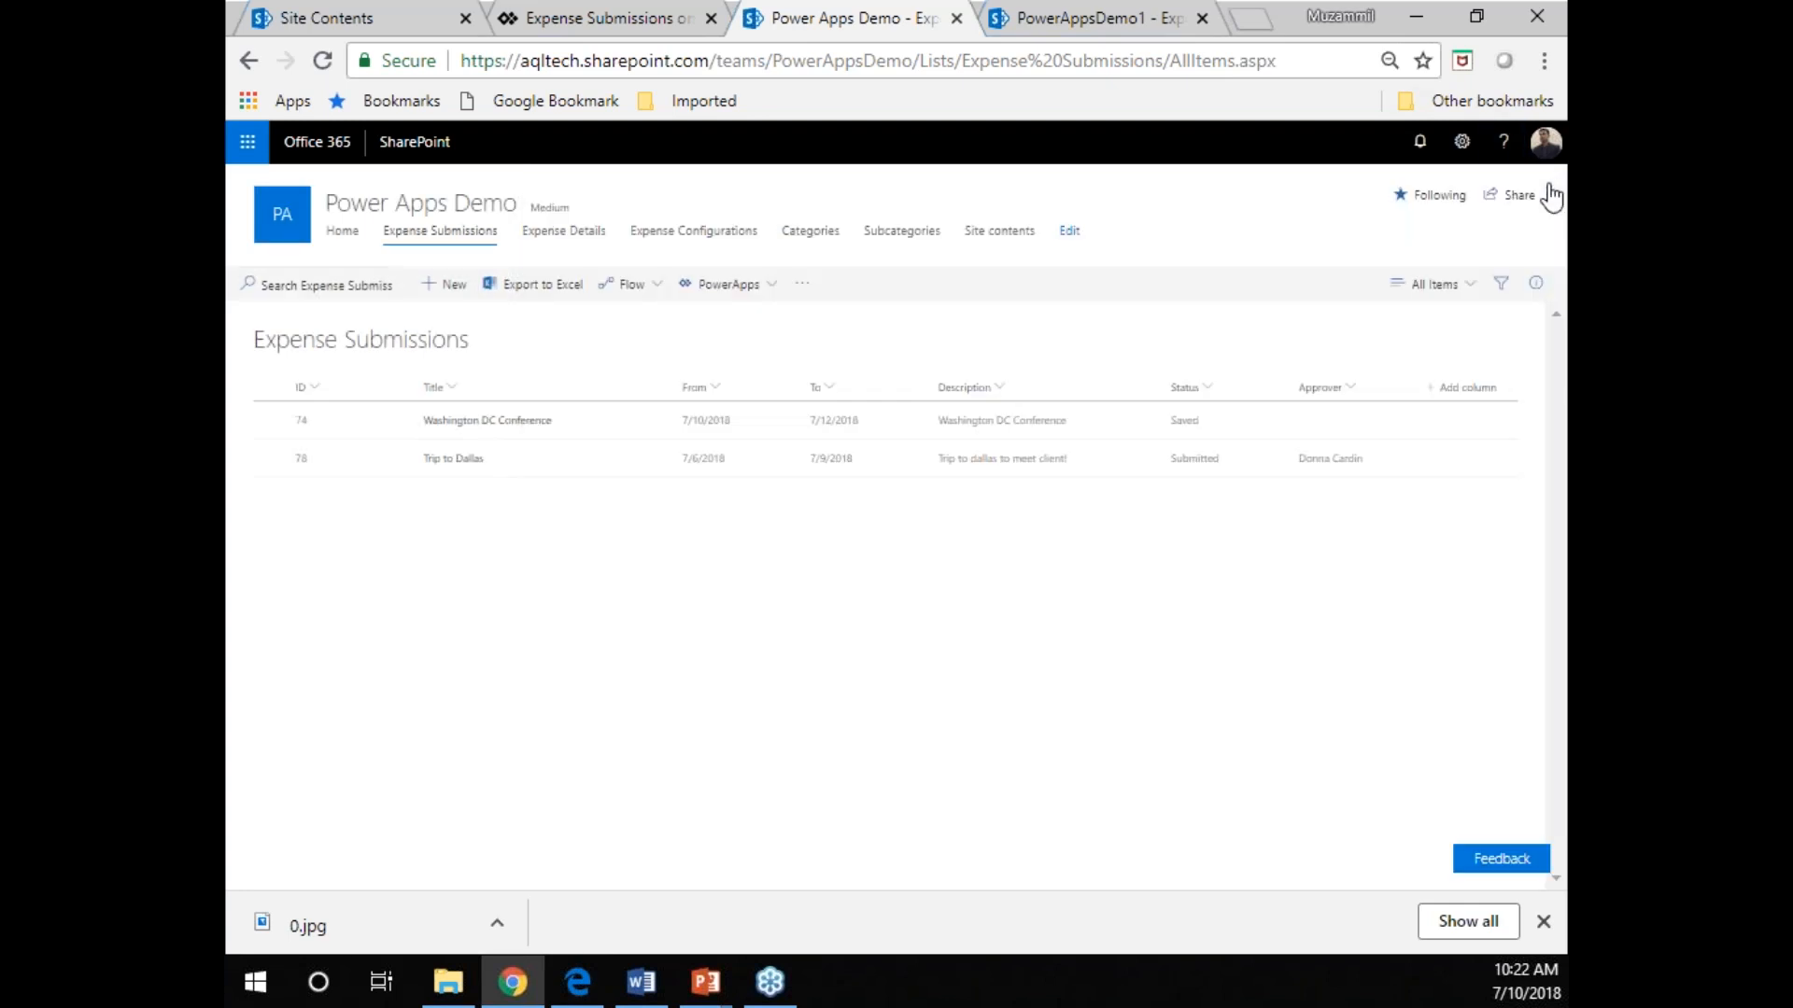
# Enlarge the Expense Configurations list and examine the approver and the minimum and maximum amounts of each approval level.
pyautogui.click(680, 239)
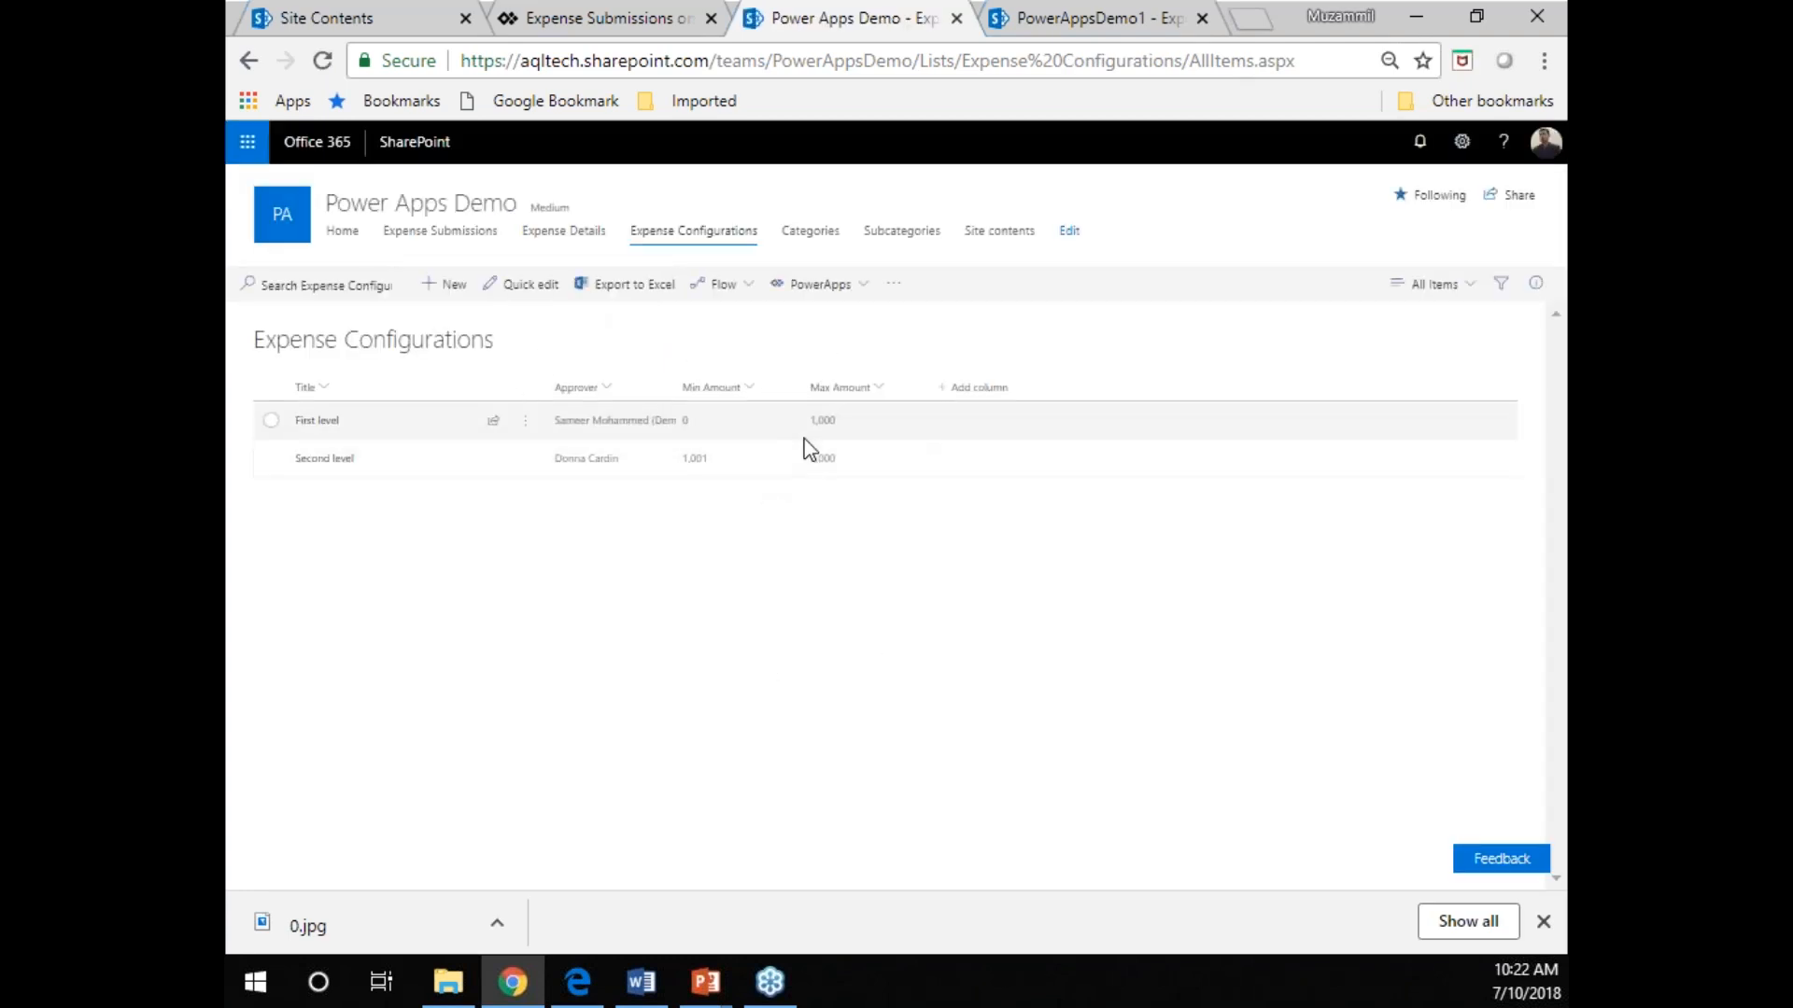
pyautogui.click(1543, 62)
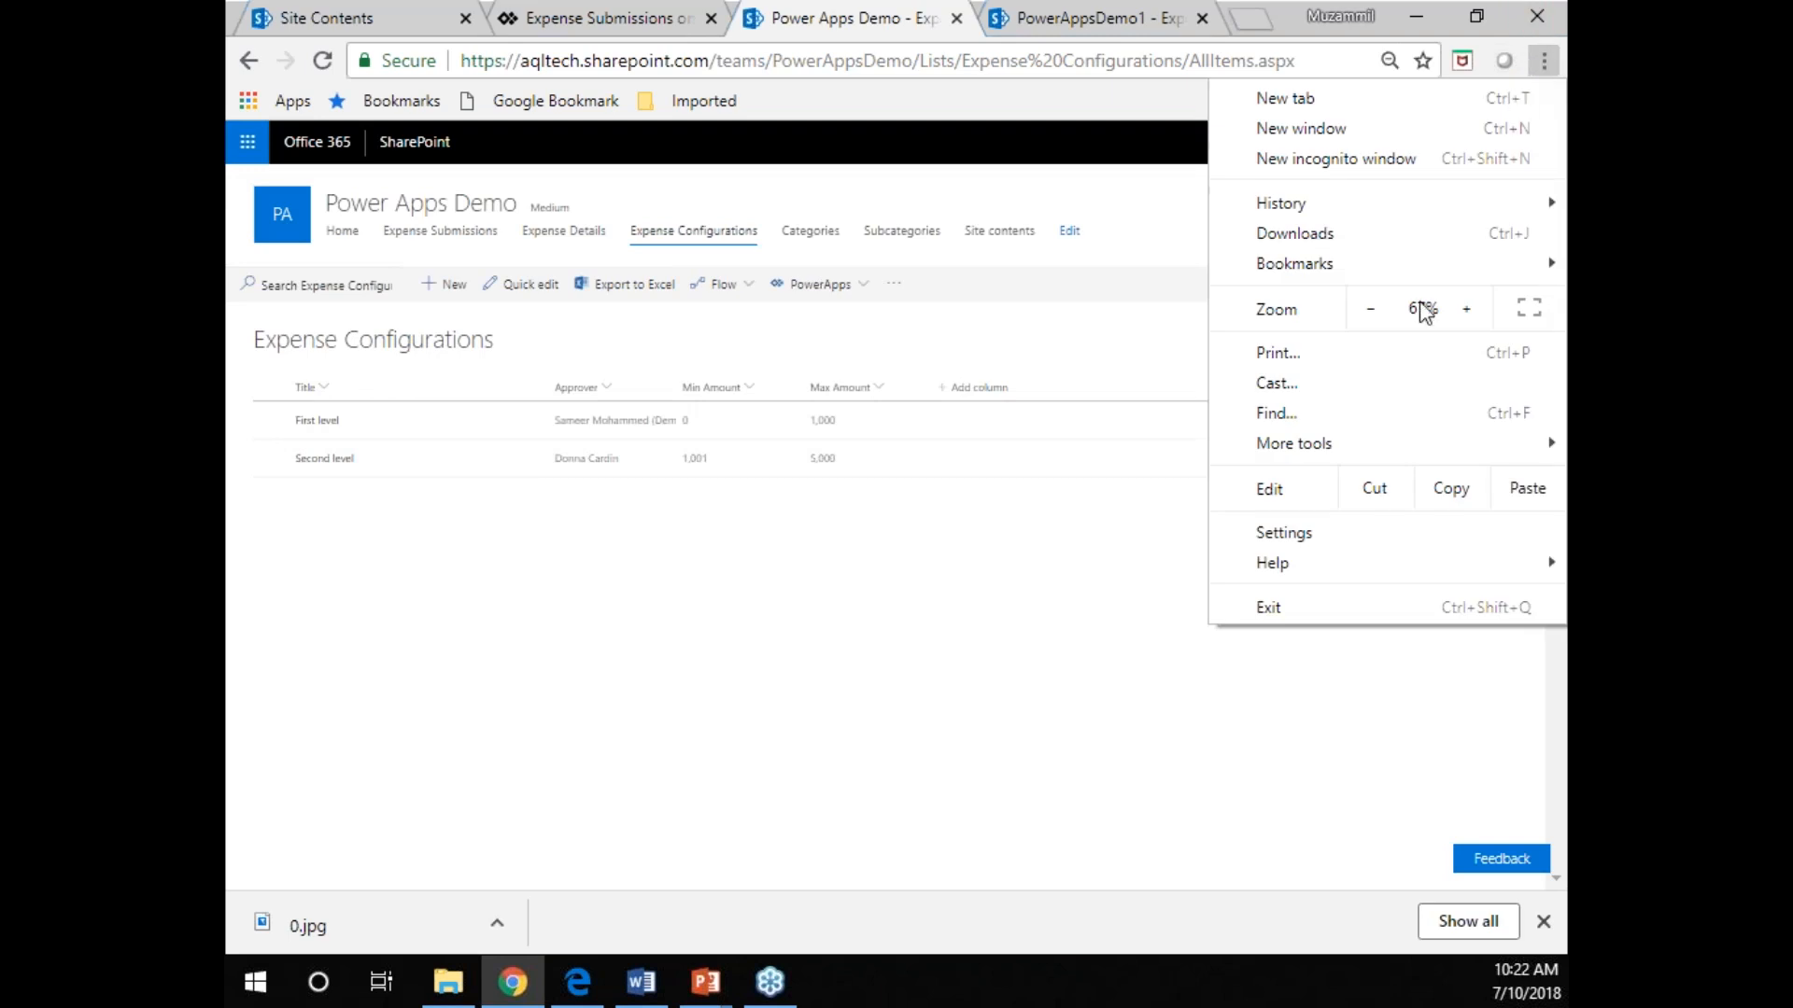
pyautogui.click(1468, 309)
pyautogui.click(1481, 319)
pyautogui.click(767, 729)
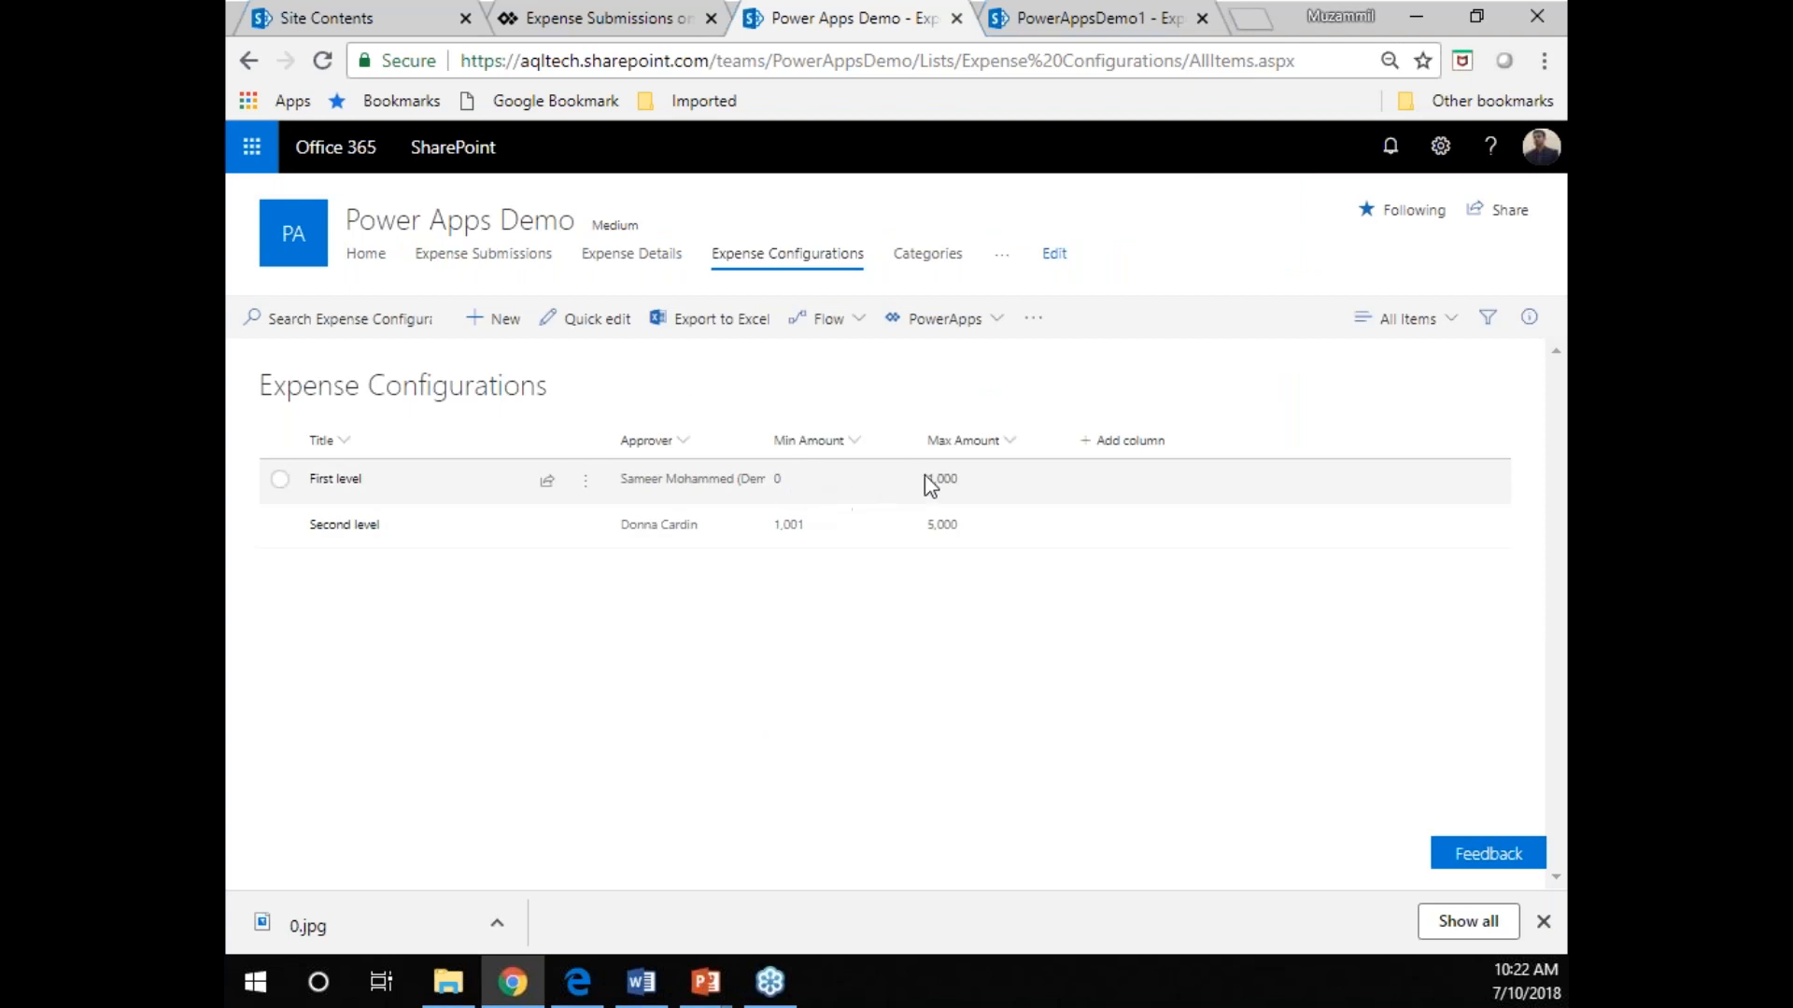
pyautogui.moveTo(750, 492)
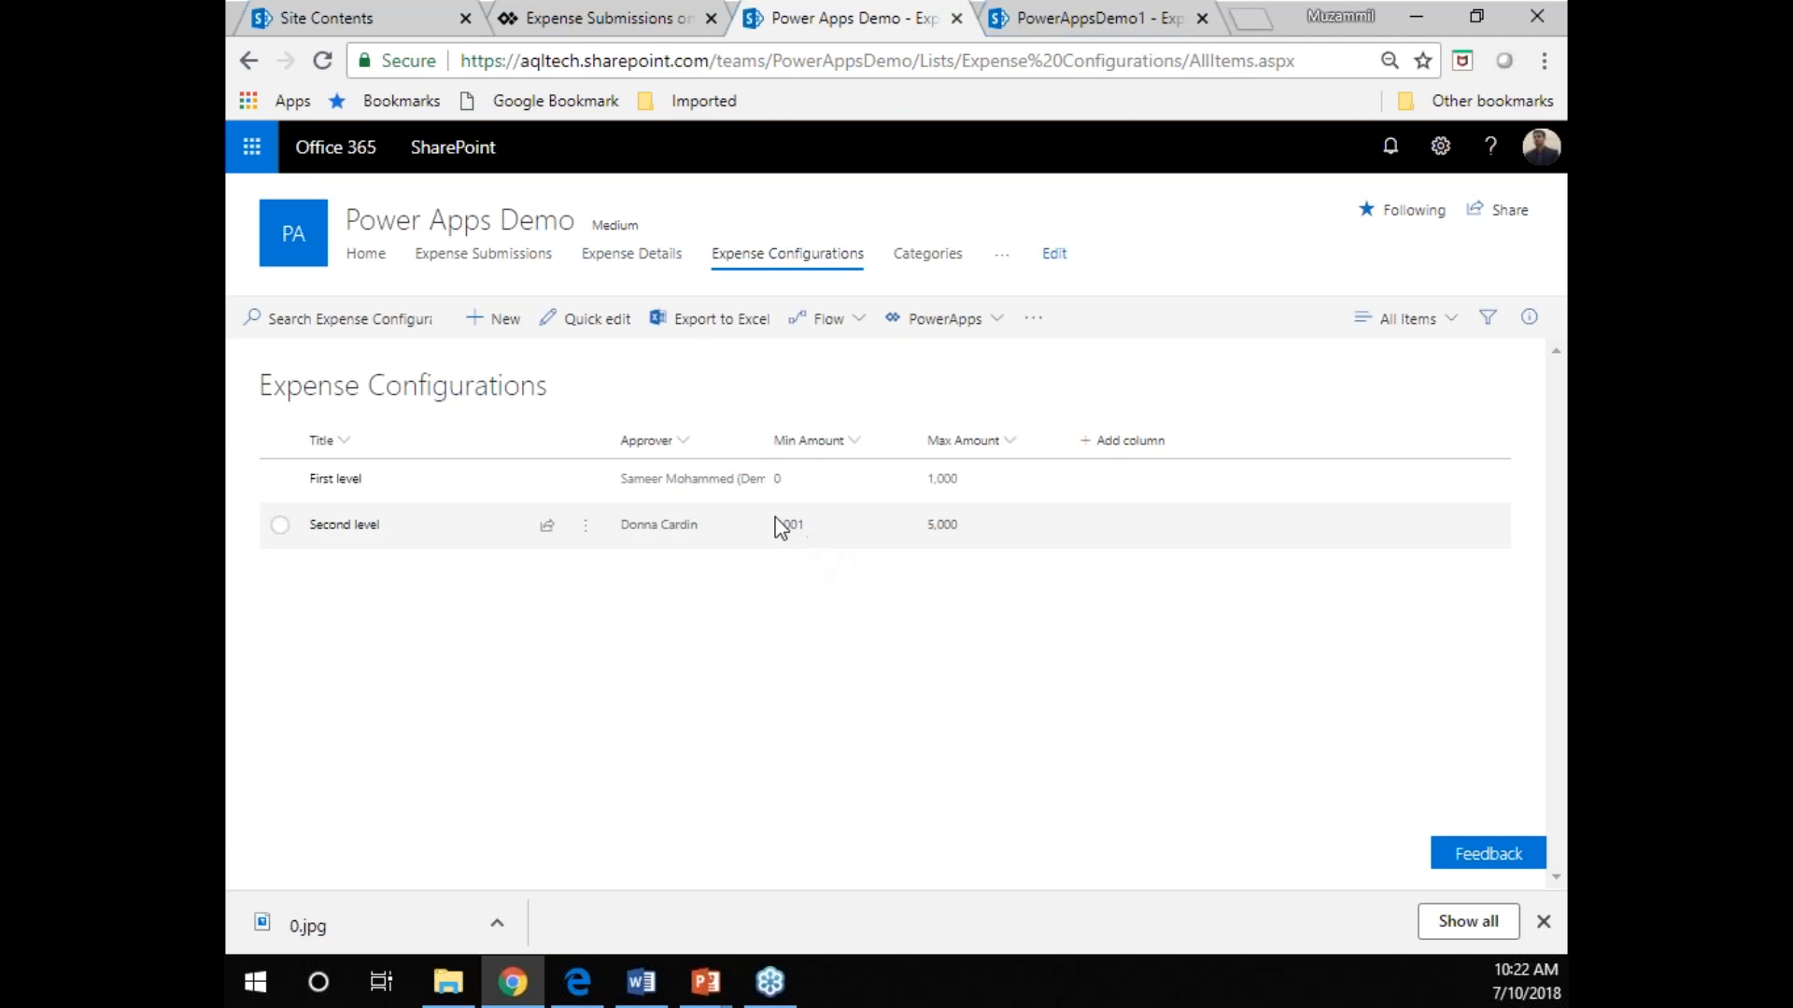
pyautogui.moveTo(670, 540)
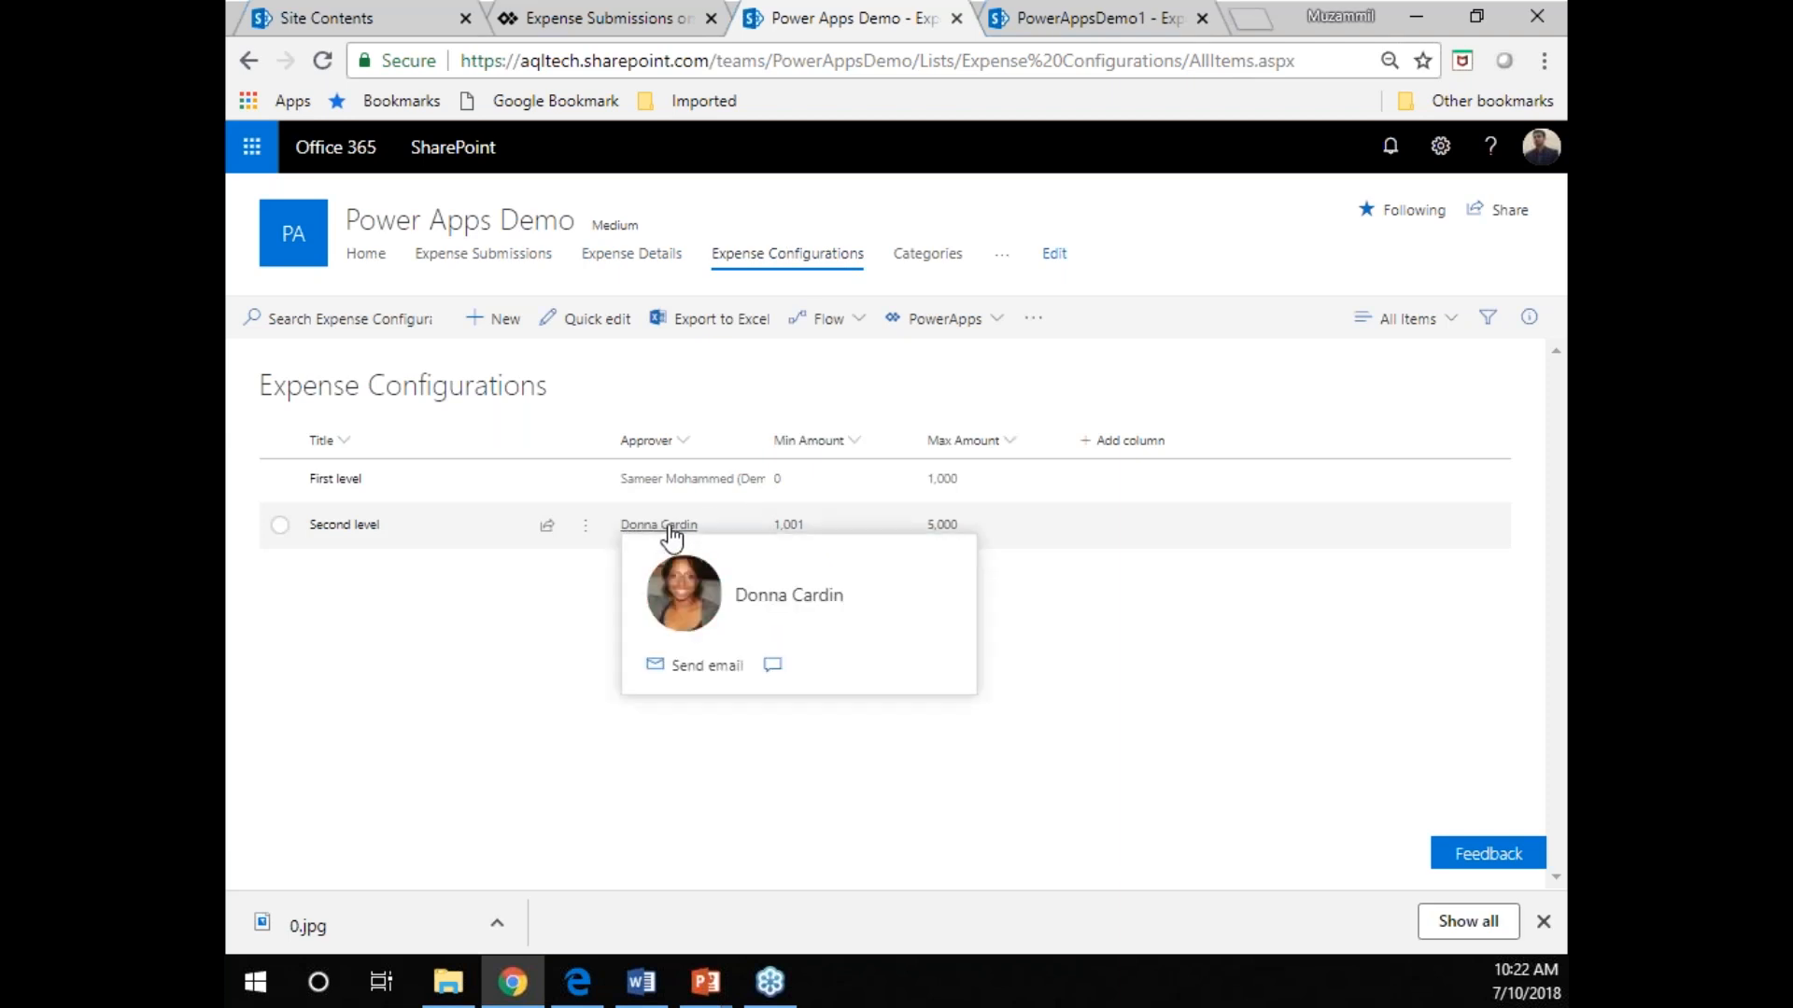
# Check the approver column in the Expense Submissions list and review the Lists diagram slide in PowerPoint.
pyautogui.click(518, 263)
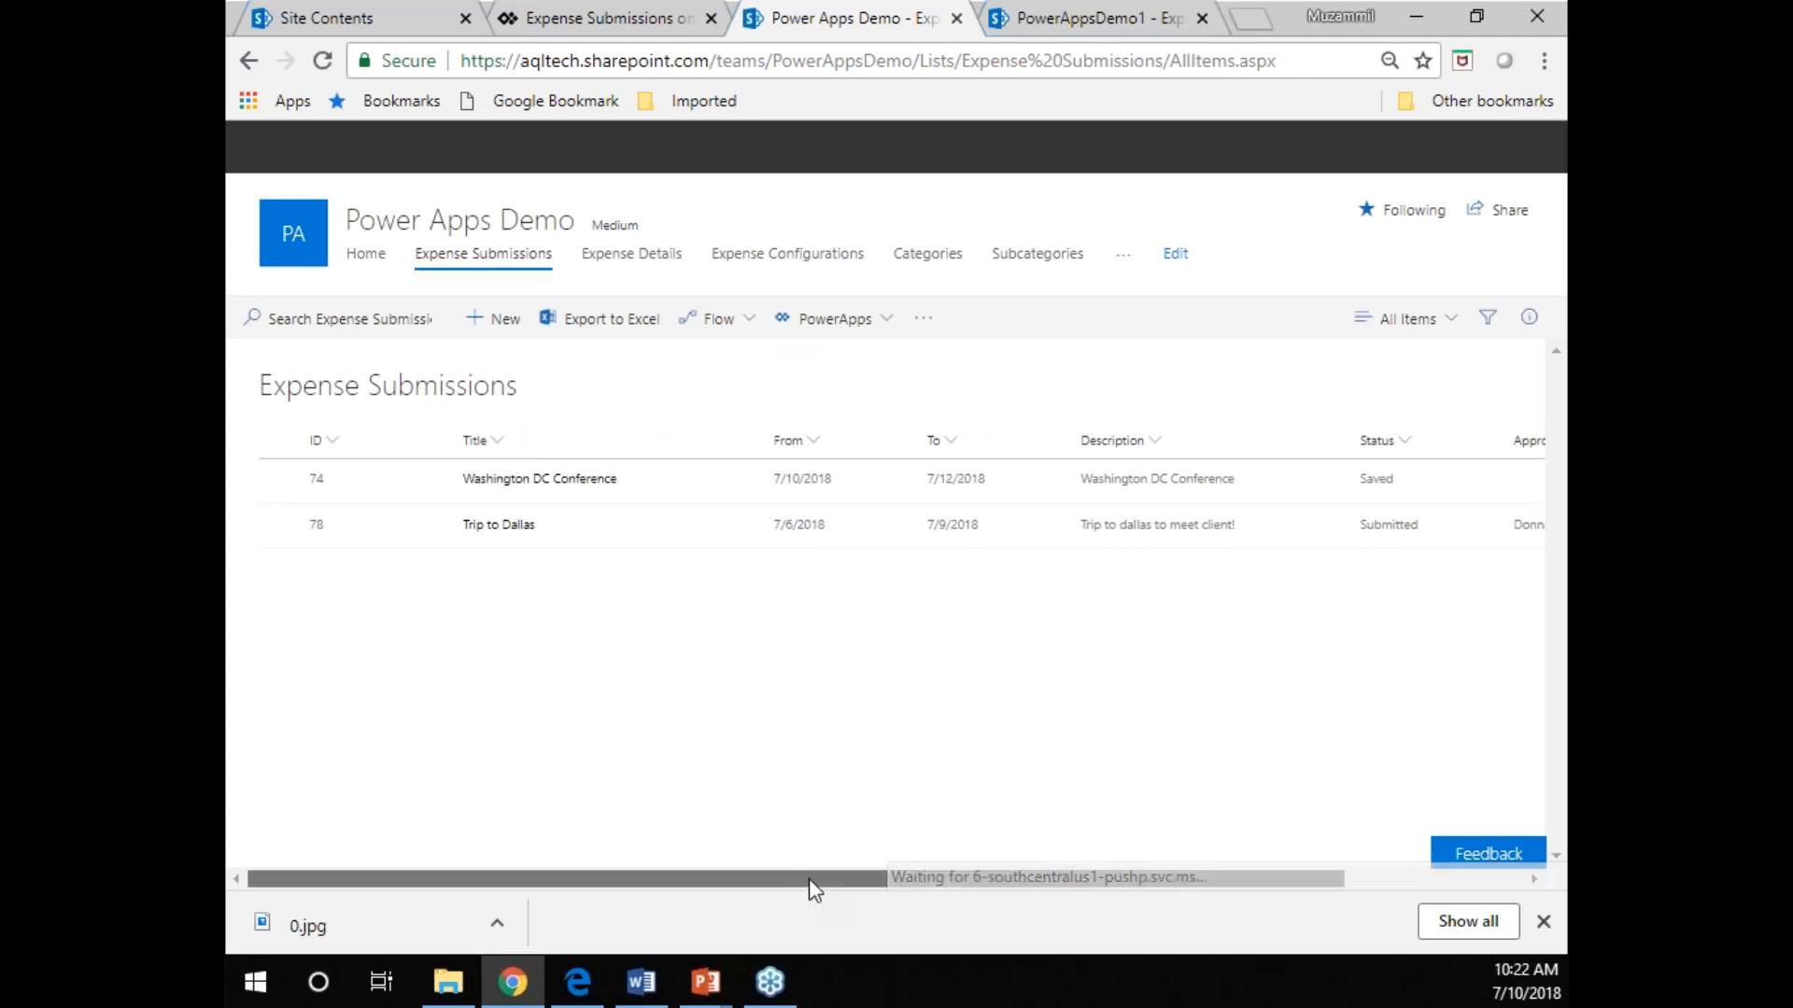
pyautogui.moveTo(804, 882); pyautogui.dragTo(1039, 859)
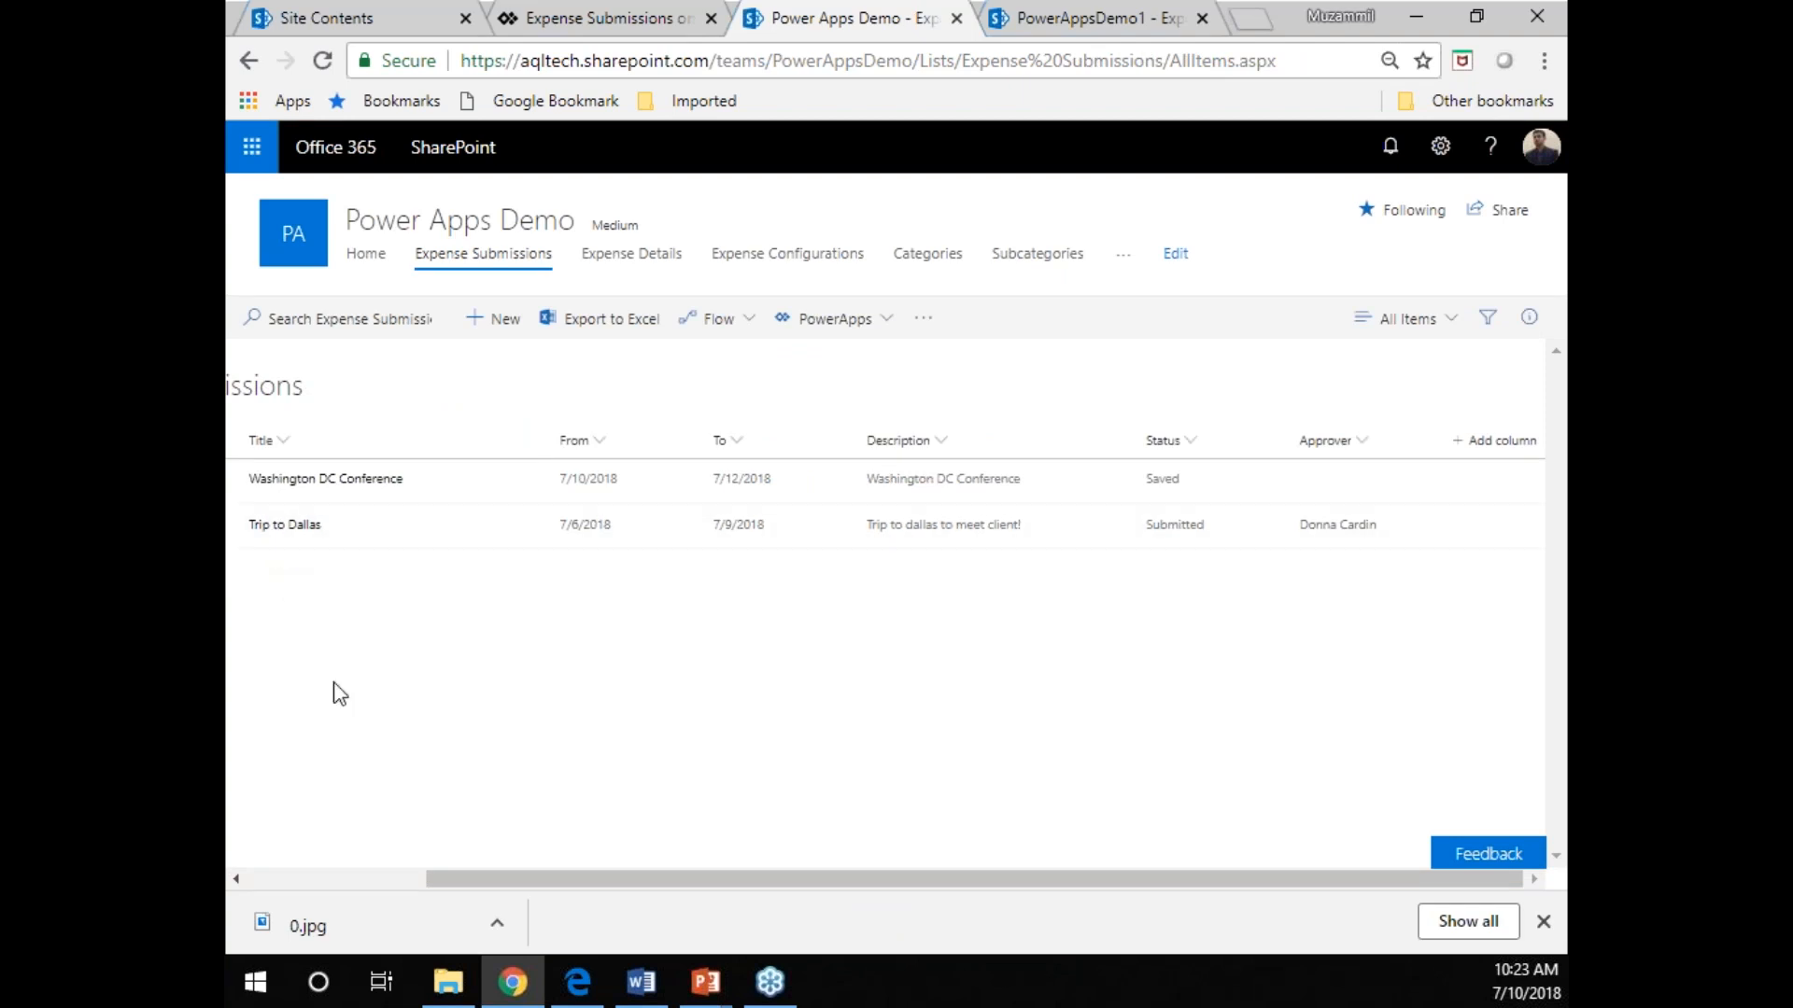
pyautogui.click(710, 982)
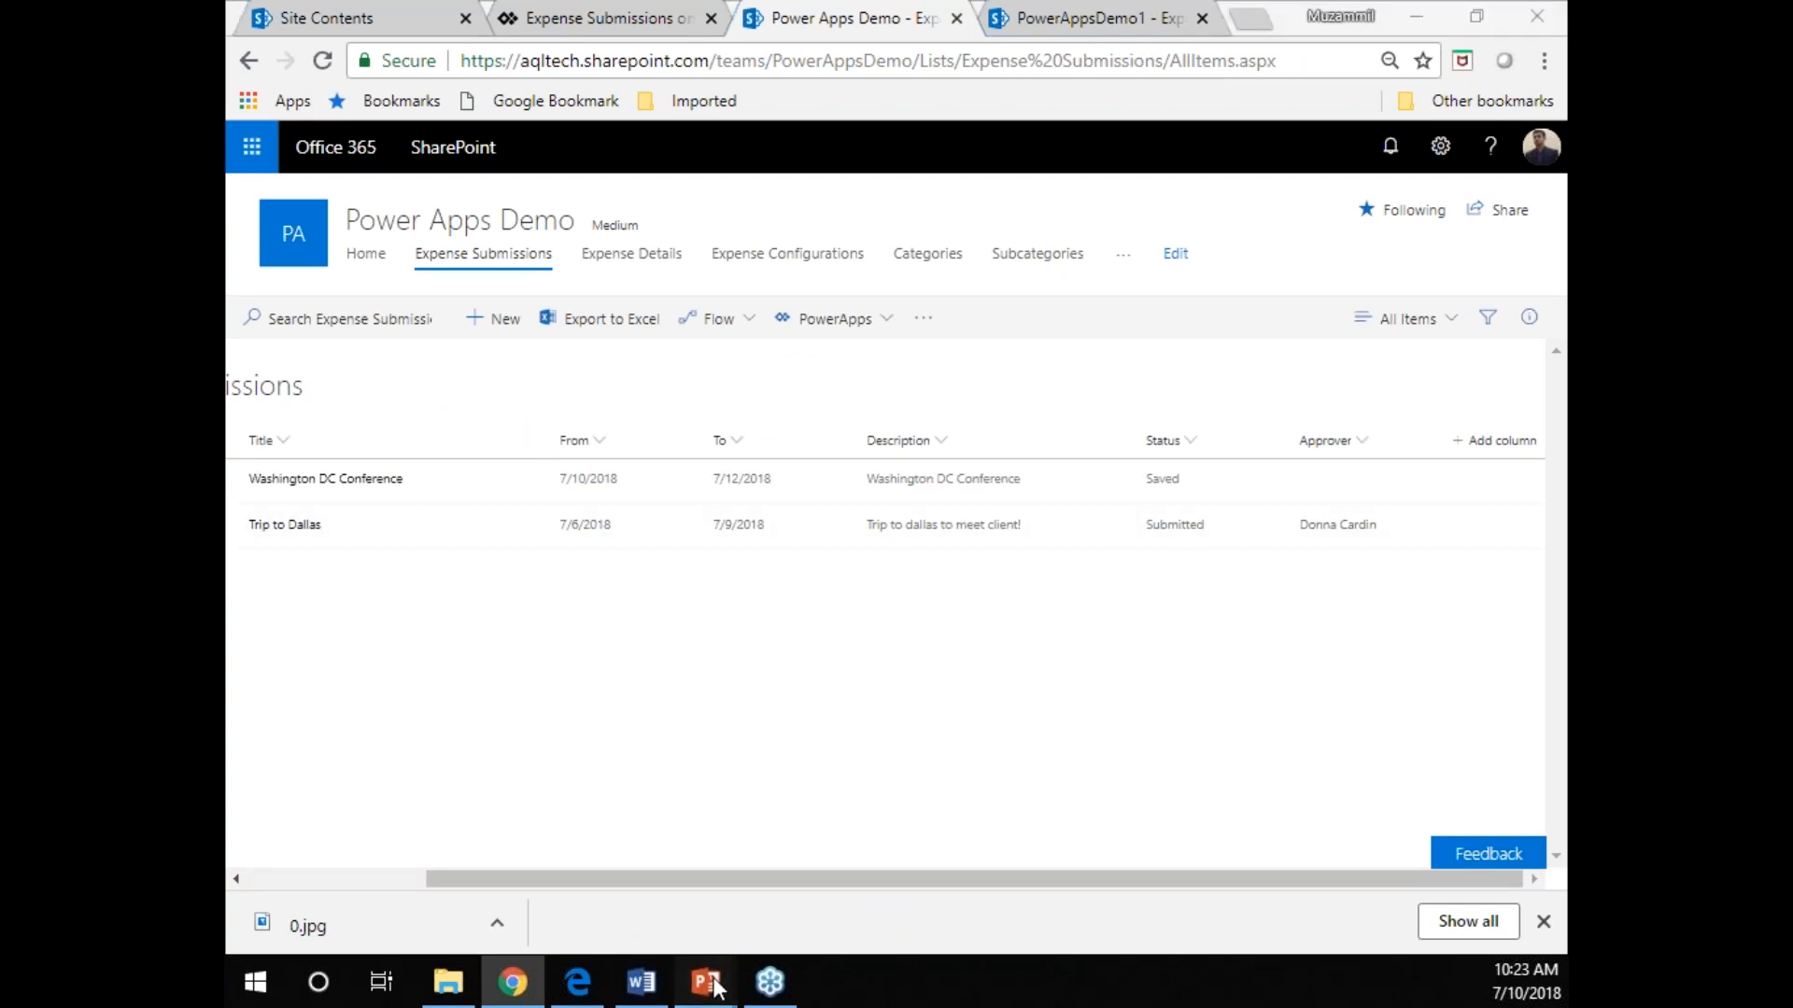
pyautogui.click(902, 846)
pyautogui.press('Left')
pyautogui.press('Left')
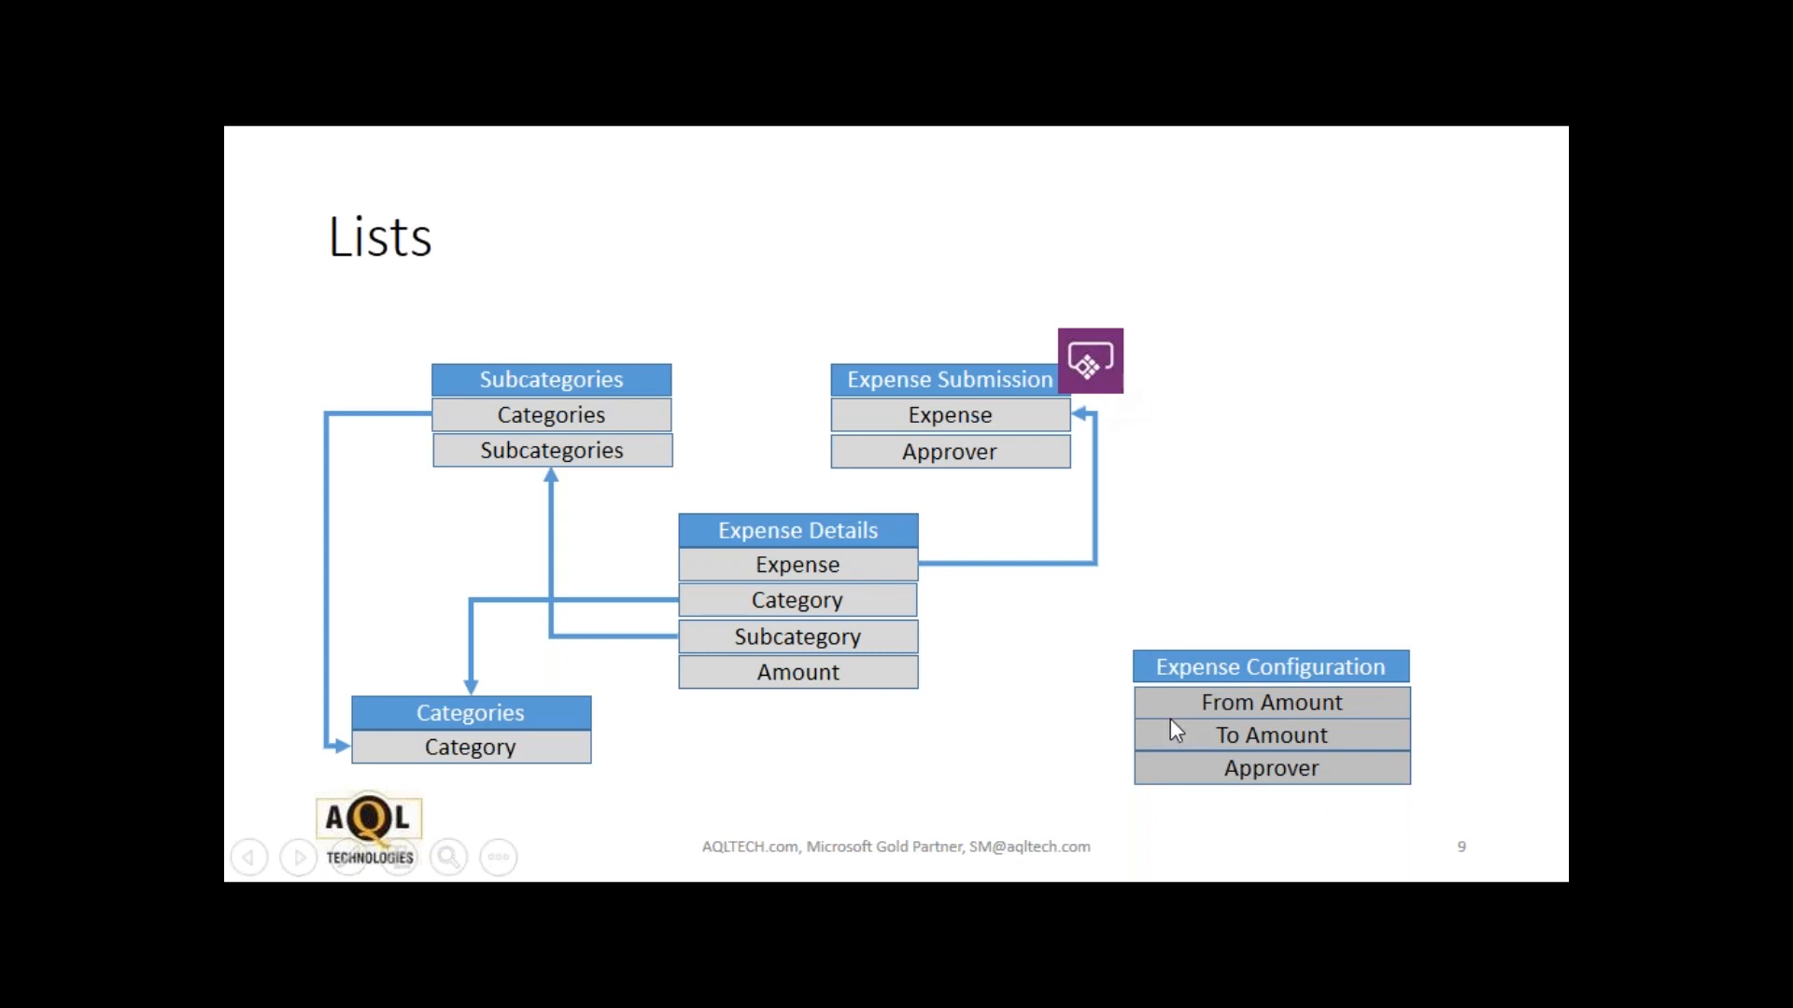
pyautogui.hotkey('alt', 'Tab')
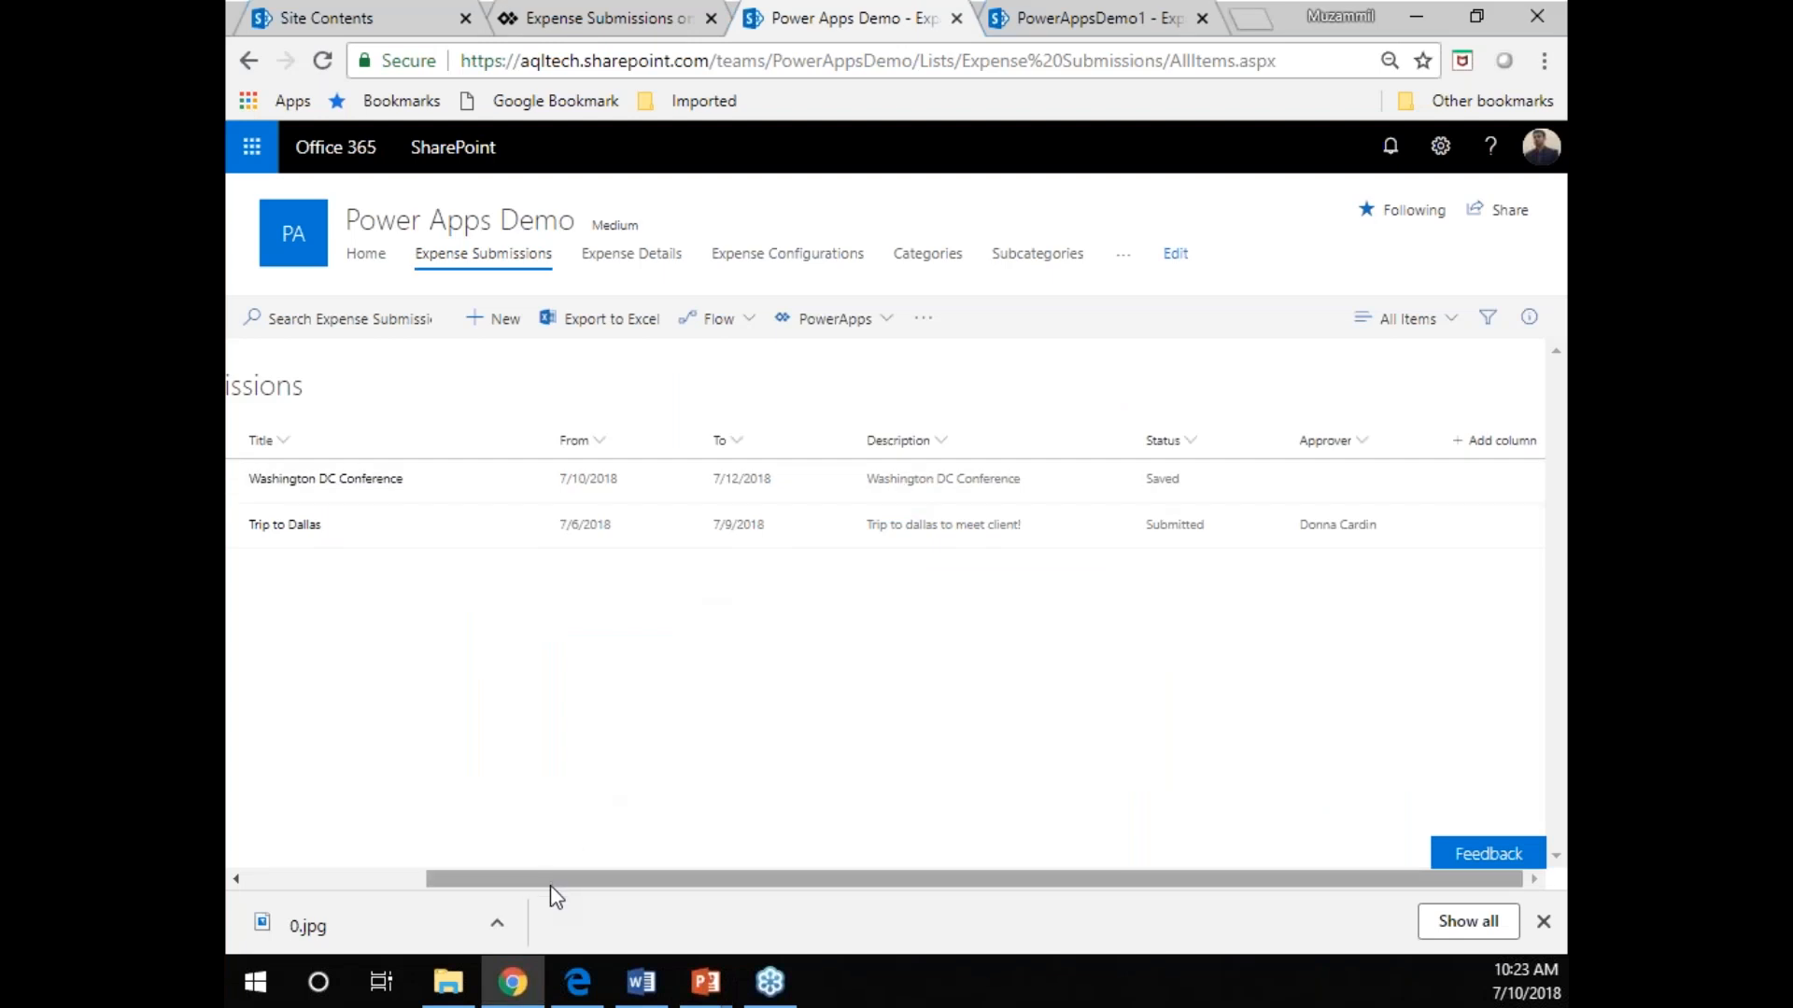
# Switch to the approver's session in Edge and open the Trip to Dallas submission from the reloaded Expense Submissions list at 75% zoom.
pyautogui.click(578, 981)
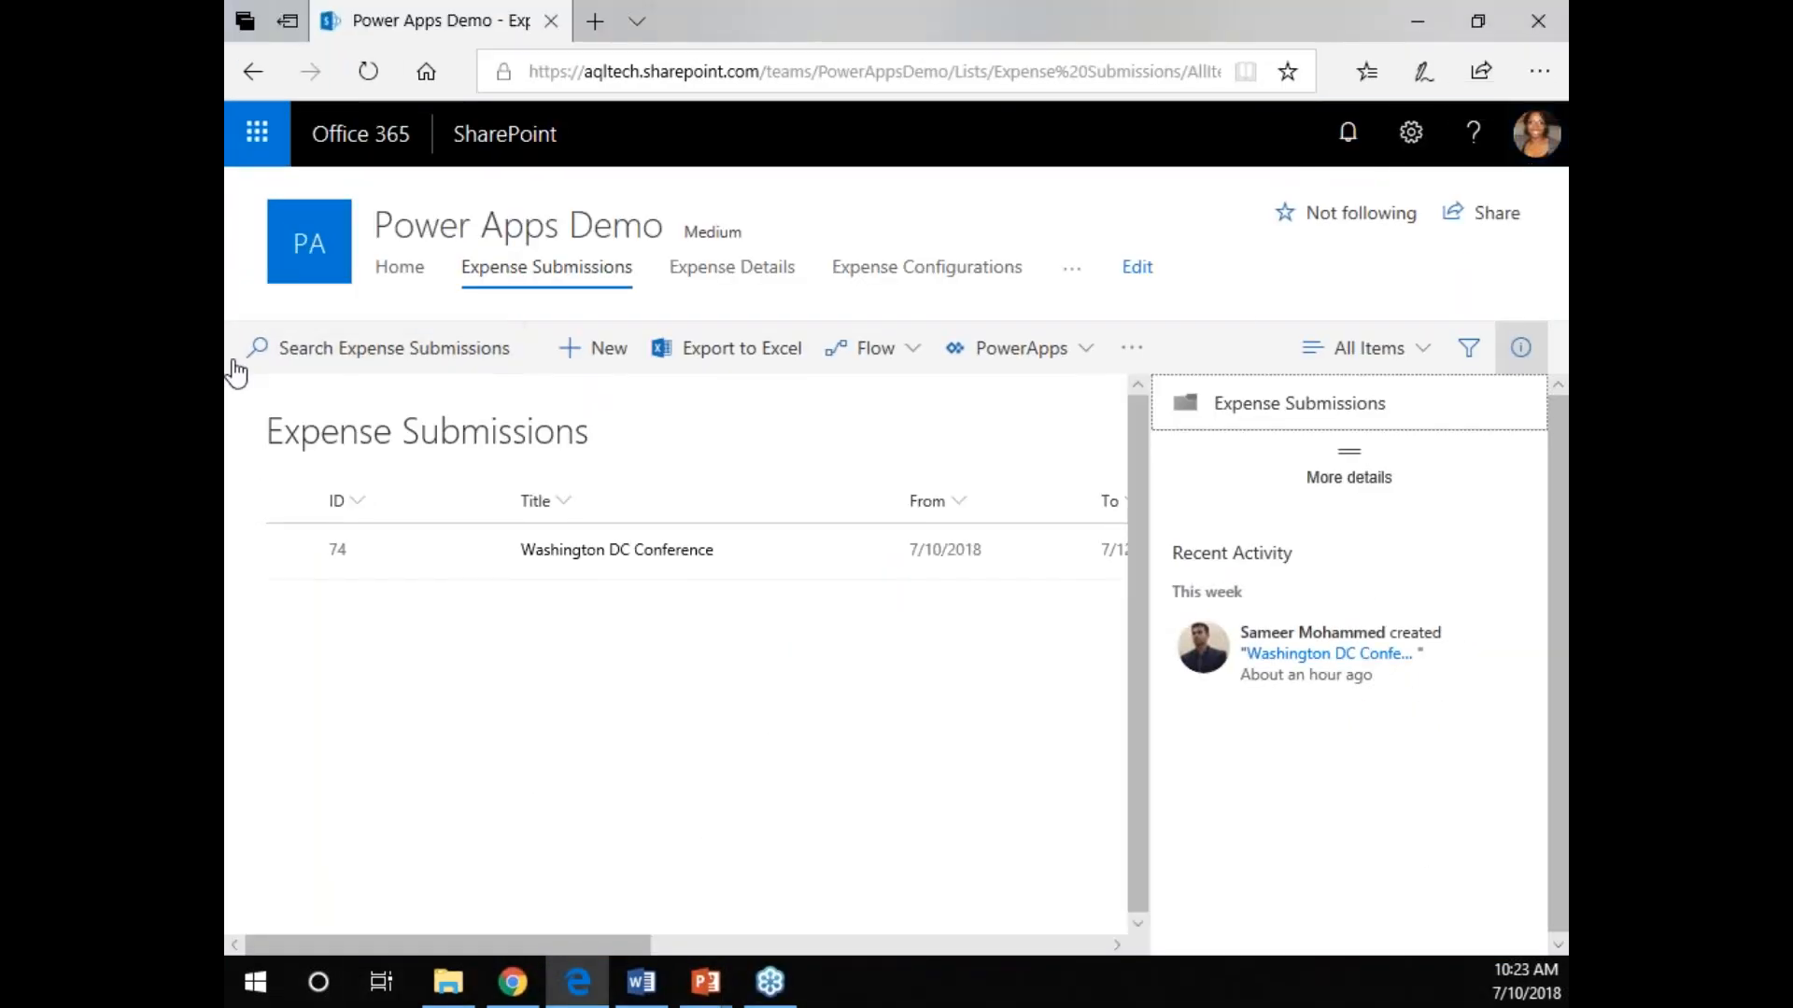
pyautogui.click(537, 273)
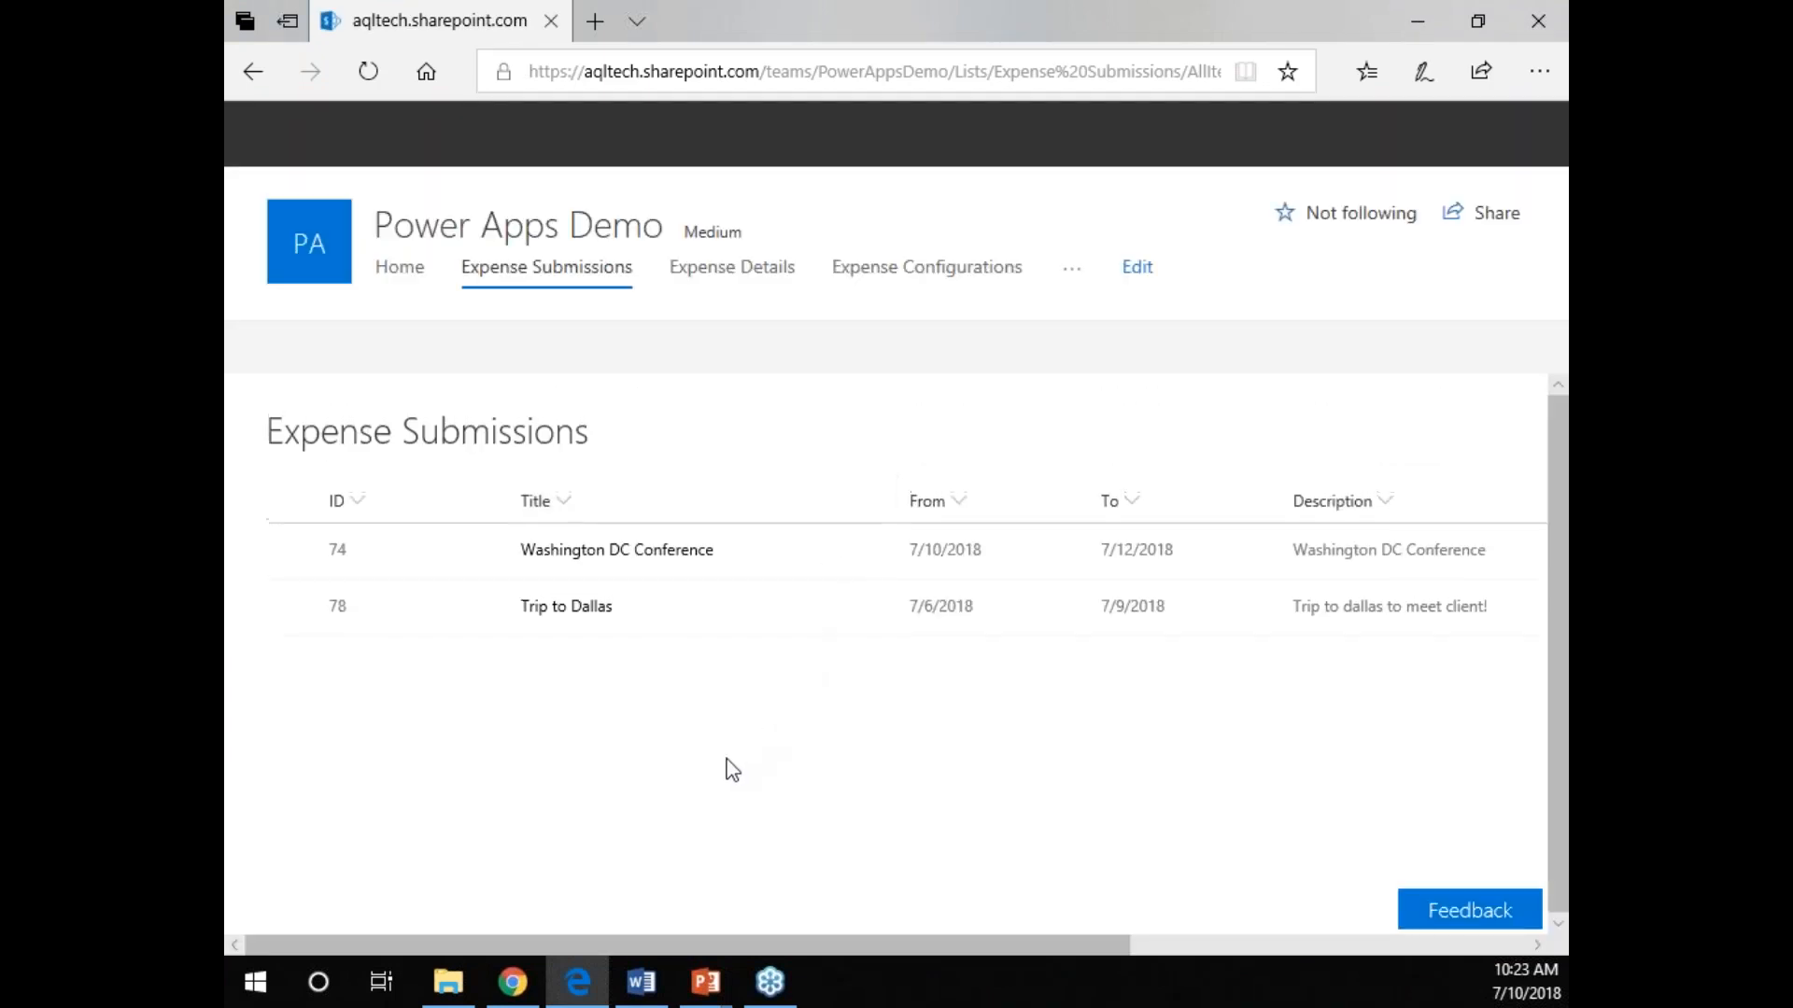
pyautogui.click(551, 607)
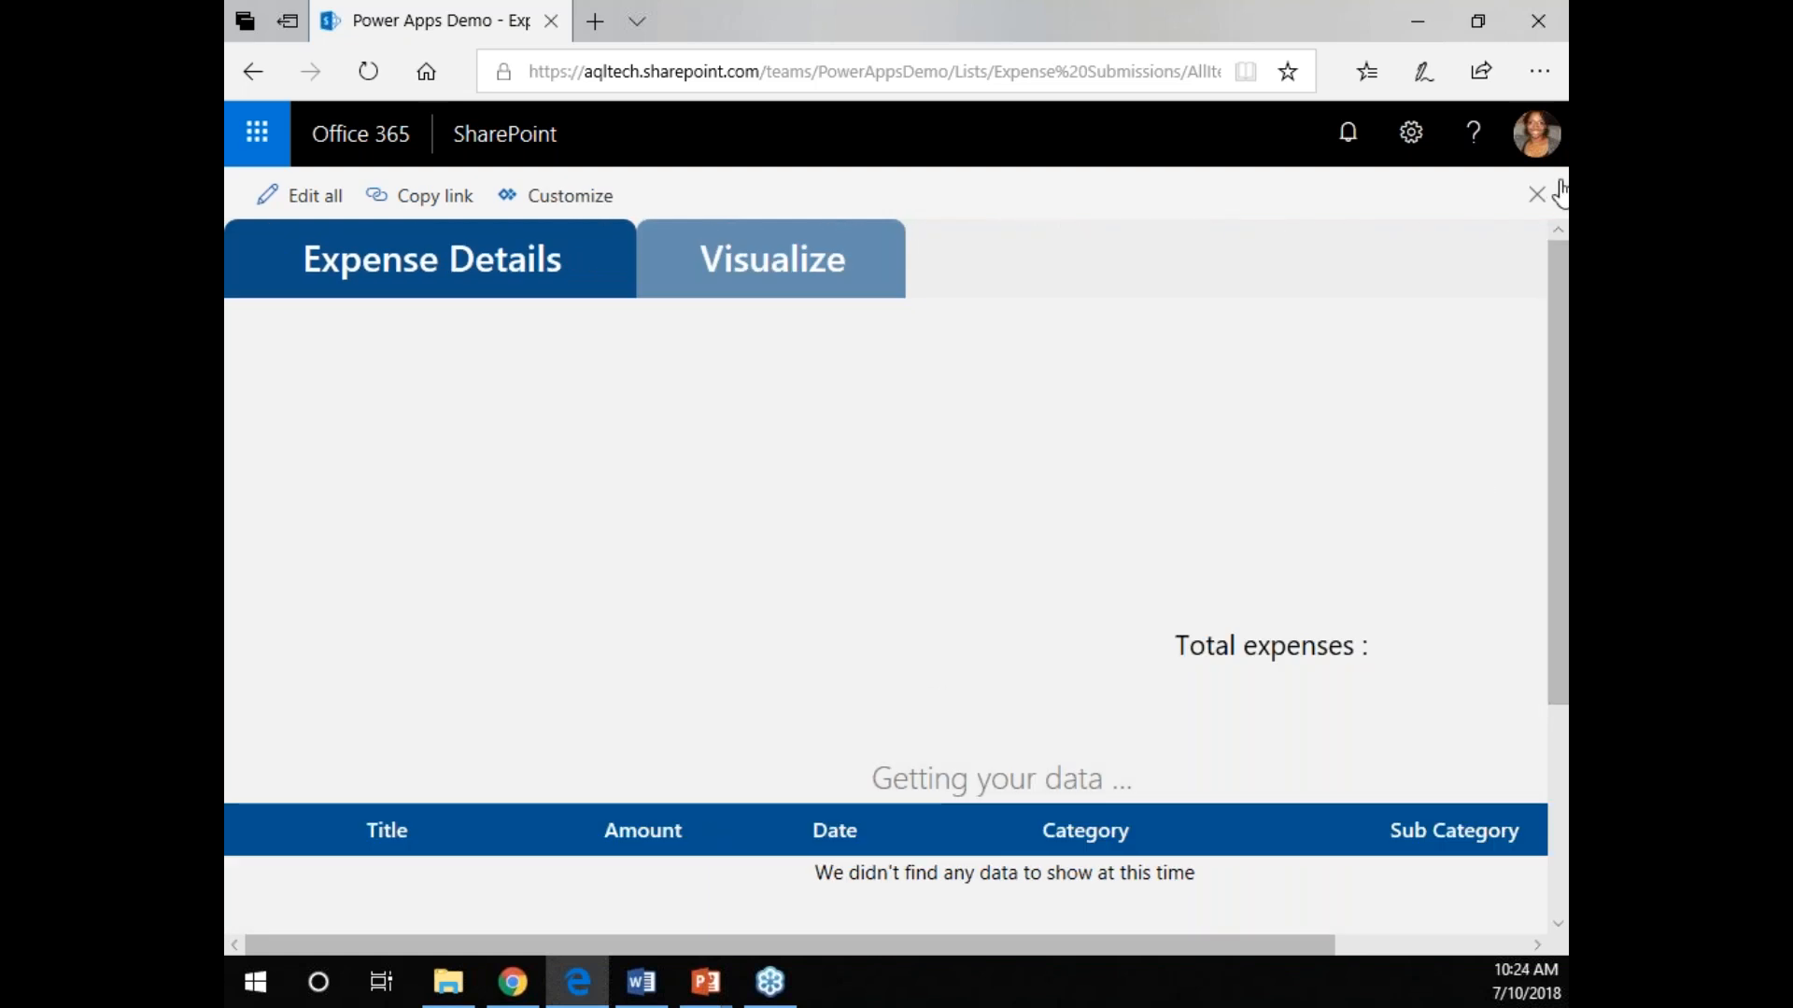
pyautogui.click(1539, 72)
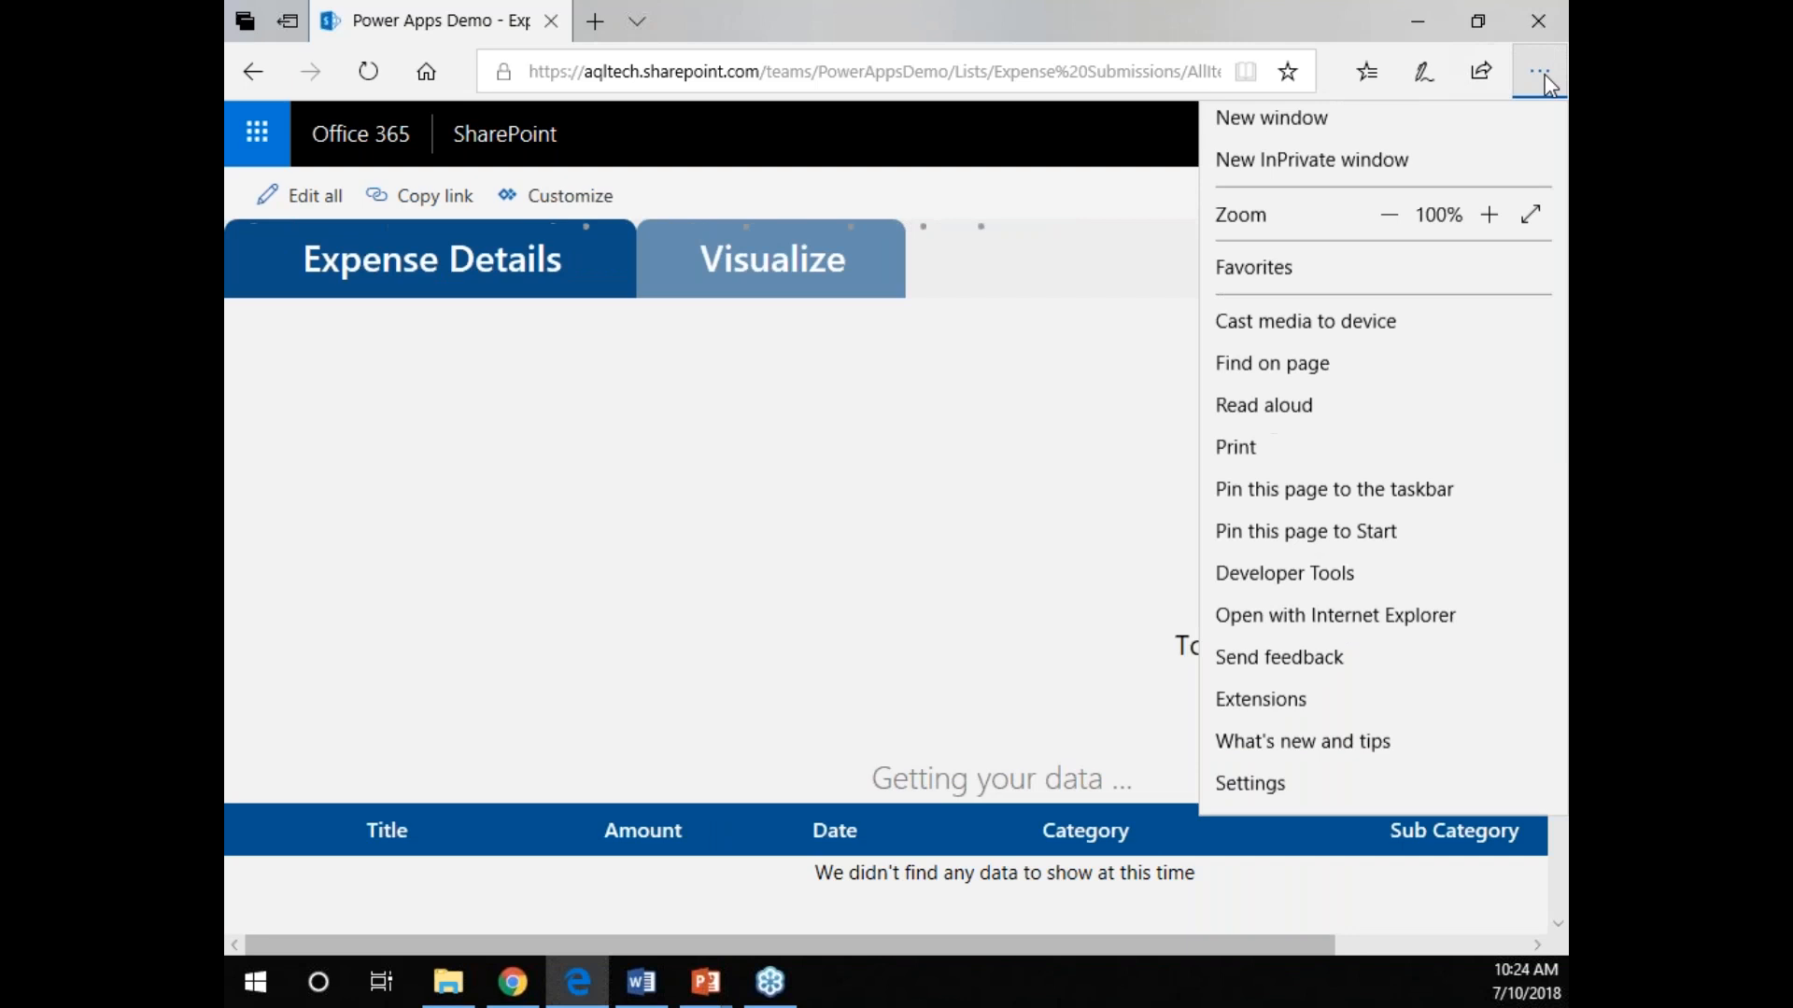
pyautogui.click(1387, 230)
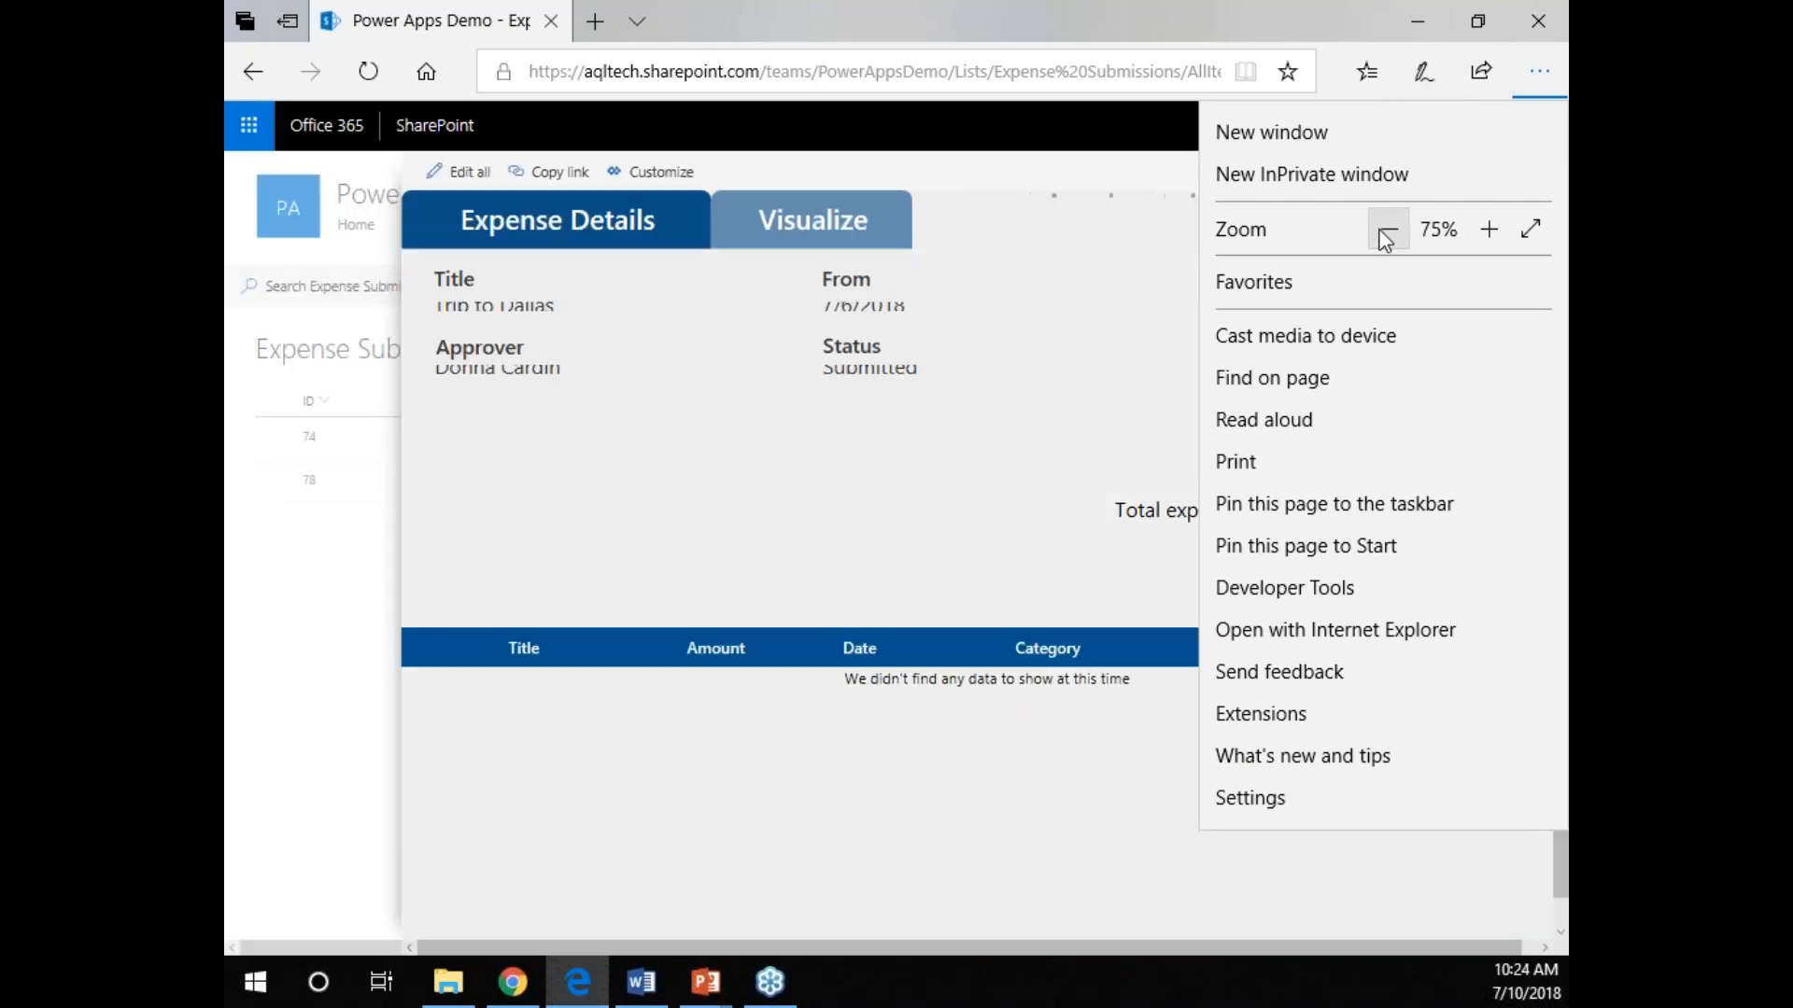
pyautogui.click(641, 849)
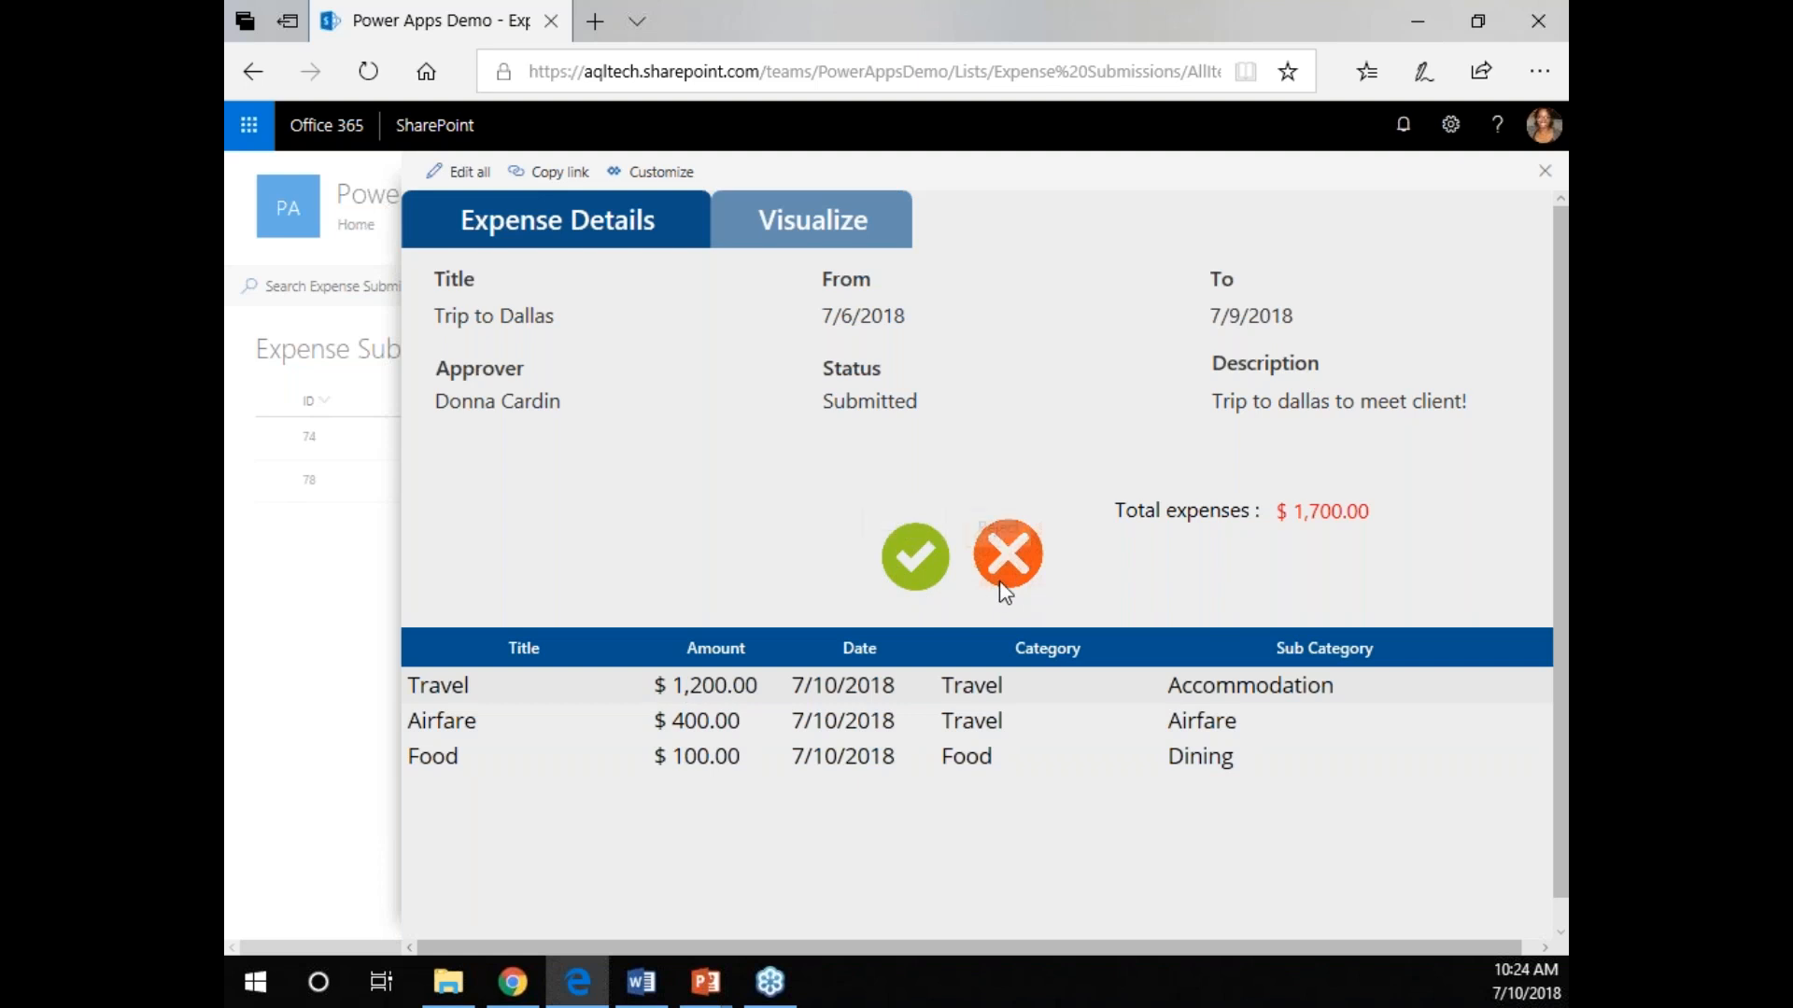
# Review the Trip to Dallas expense chart and approve the submission from its expense details.
pyautogui.click(835, 218)
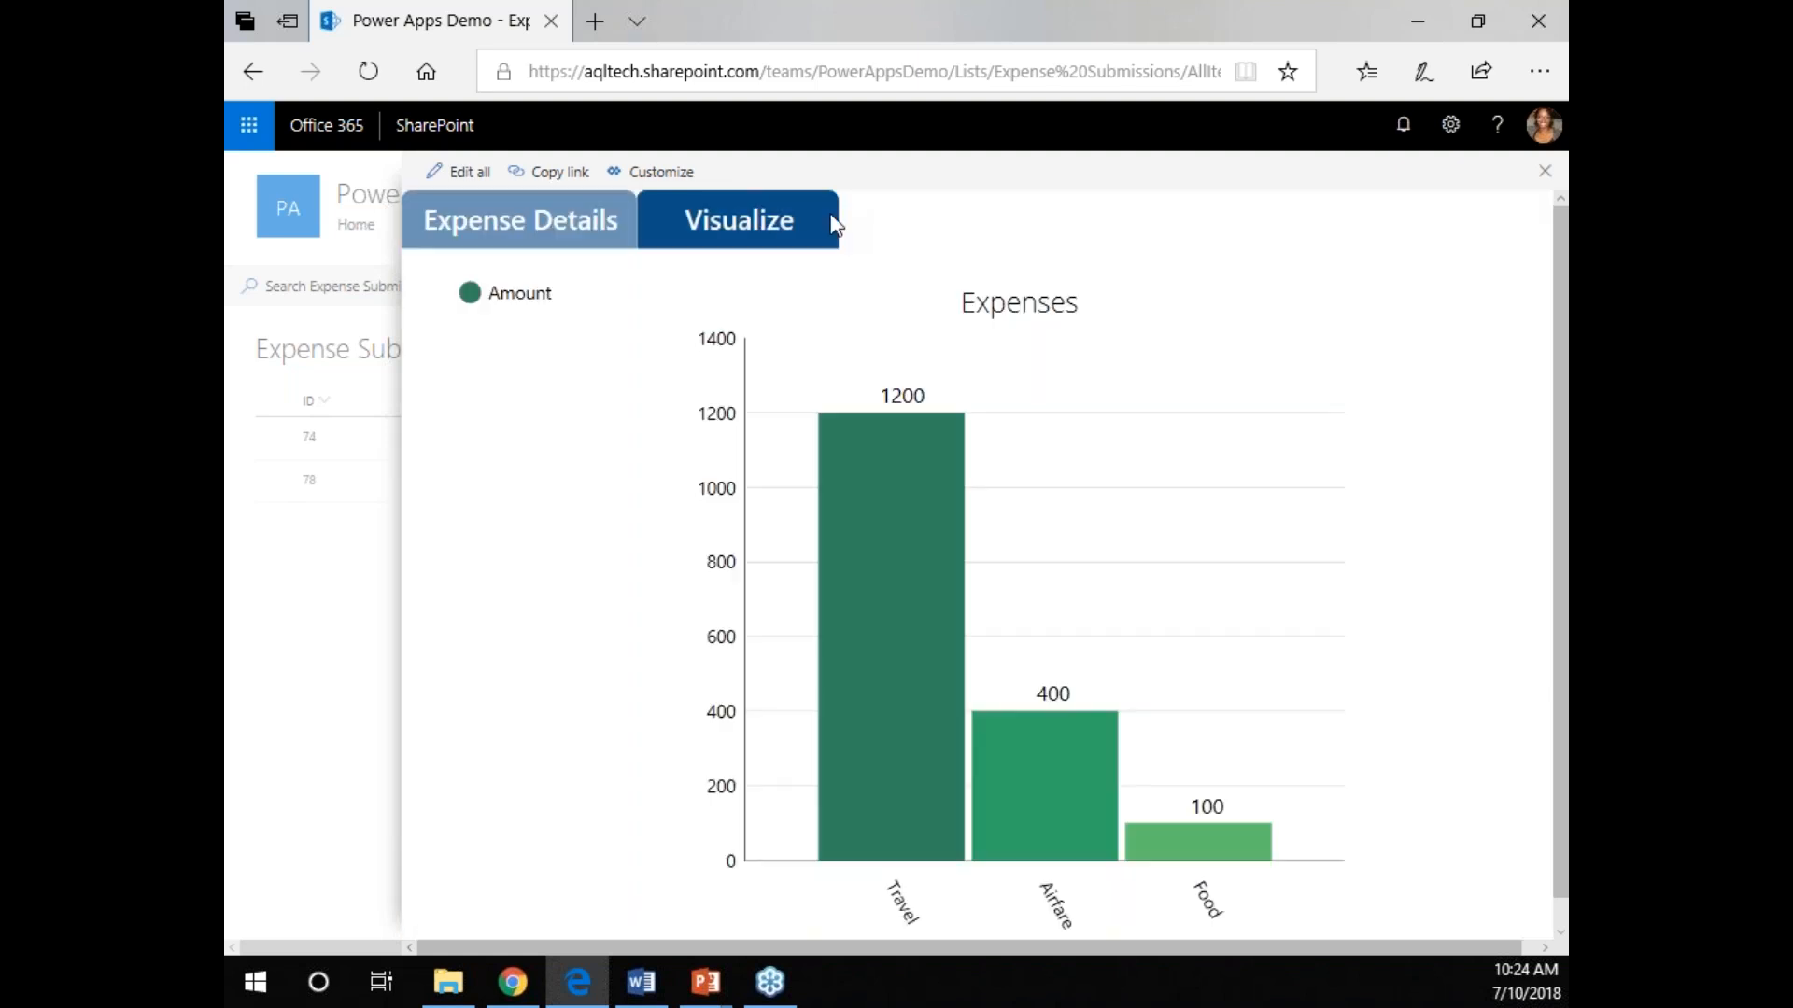
pyautogui.click(517, 243)
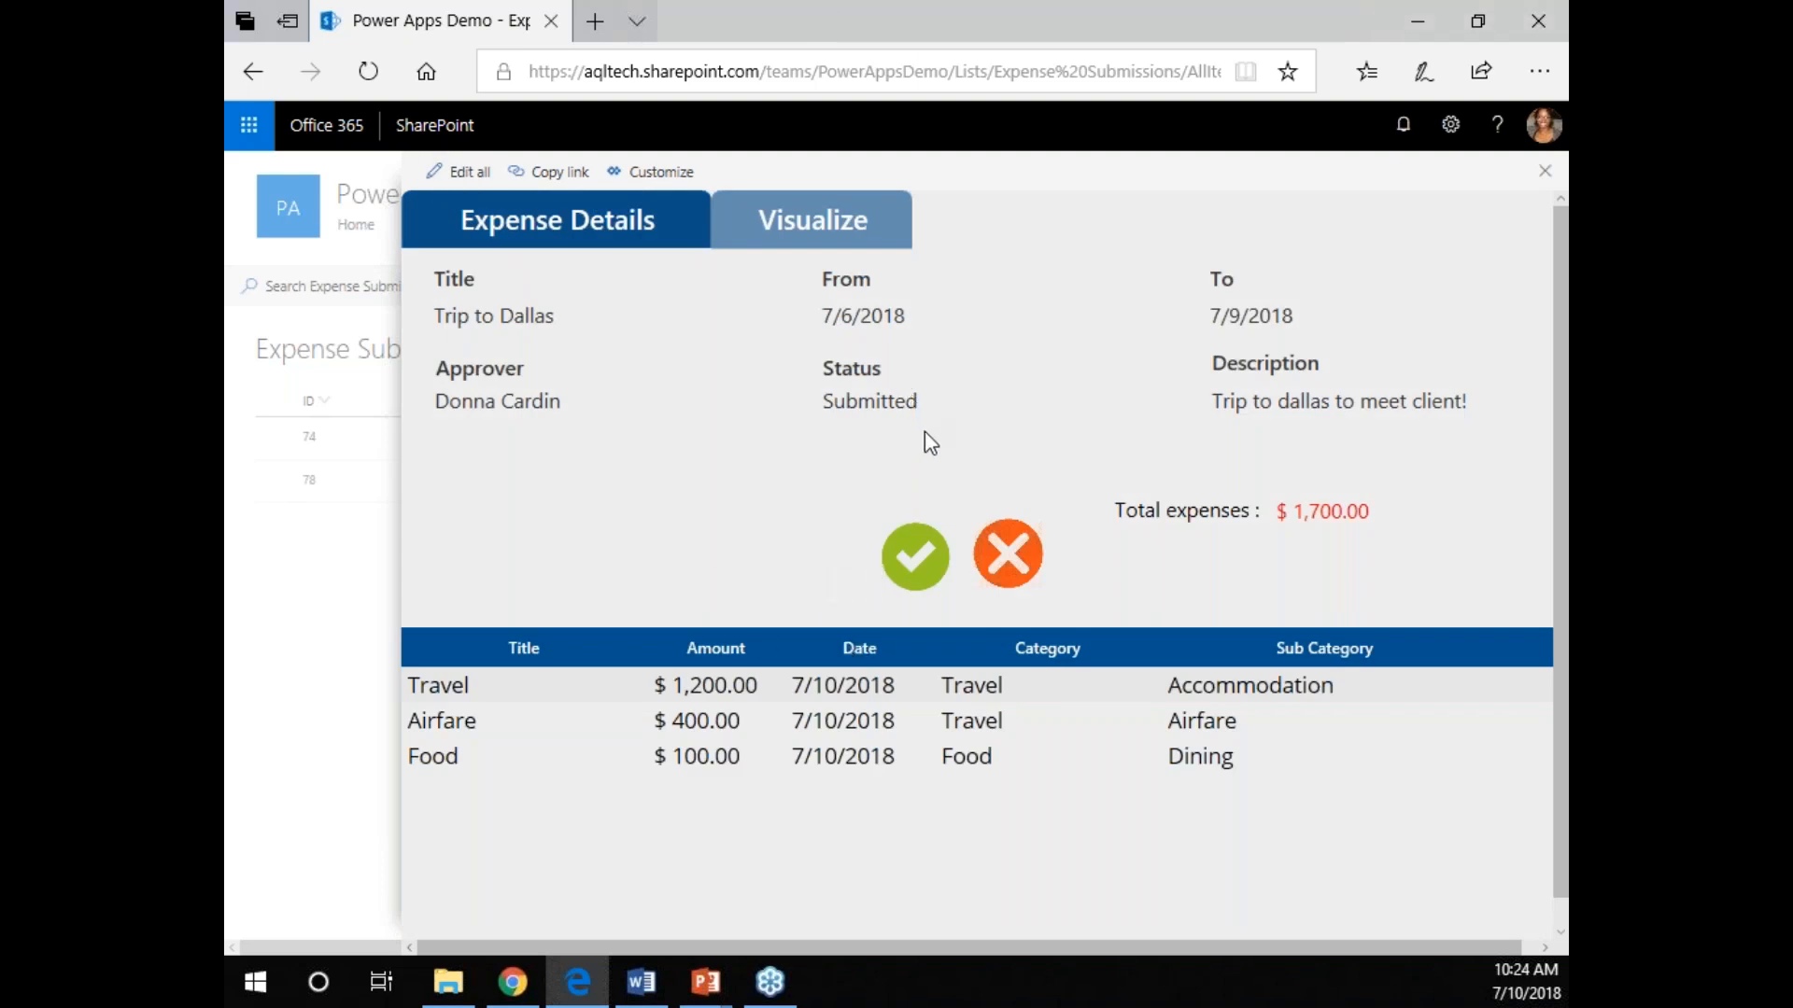
pyautogui.click(904, 573)
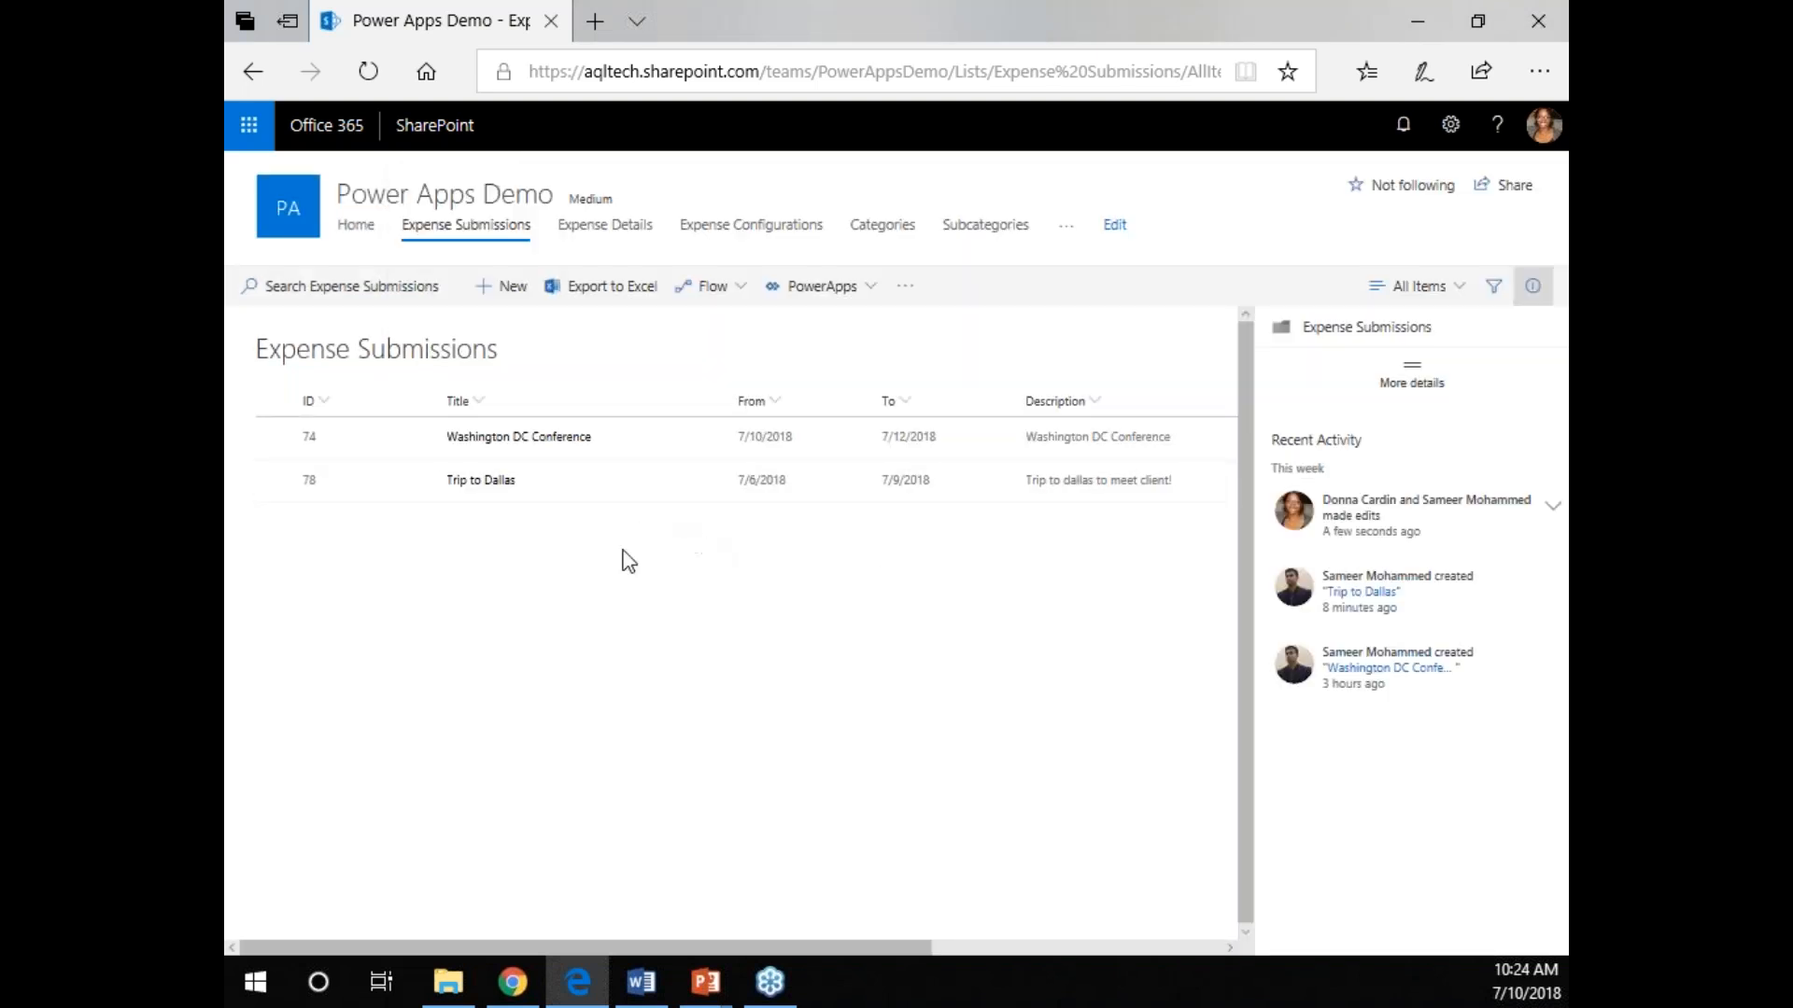
# Check the Trip to Dallas status in the Expense Submissions list and reopen the submission's details.
pyautogui.moveTo(620, 949); pyautogui.dragTo(909, 922)
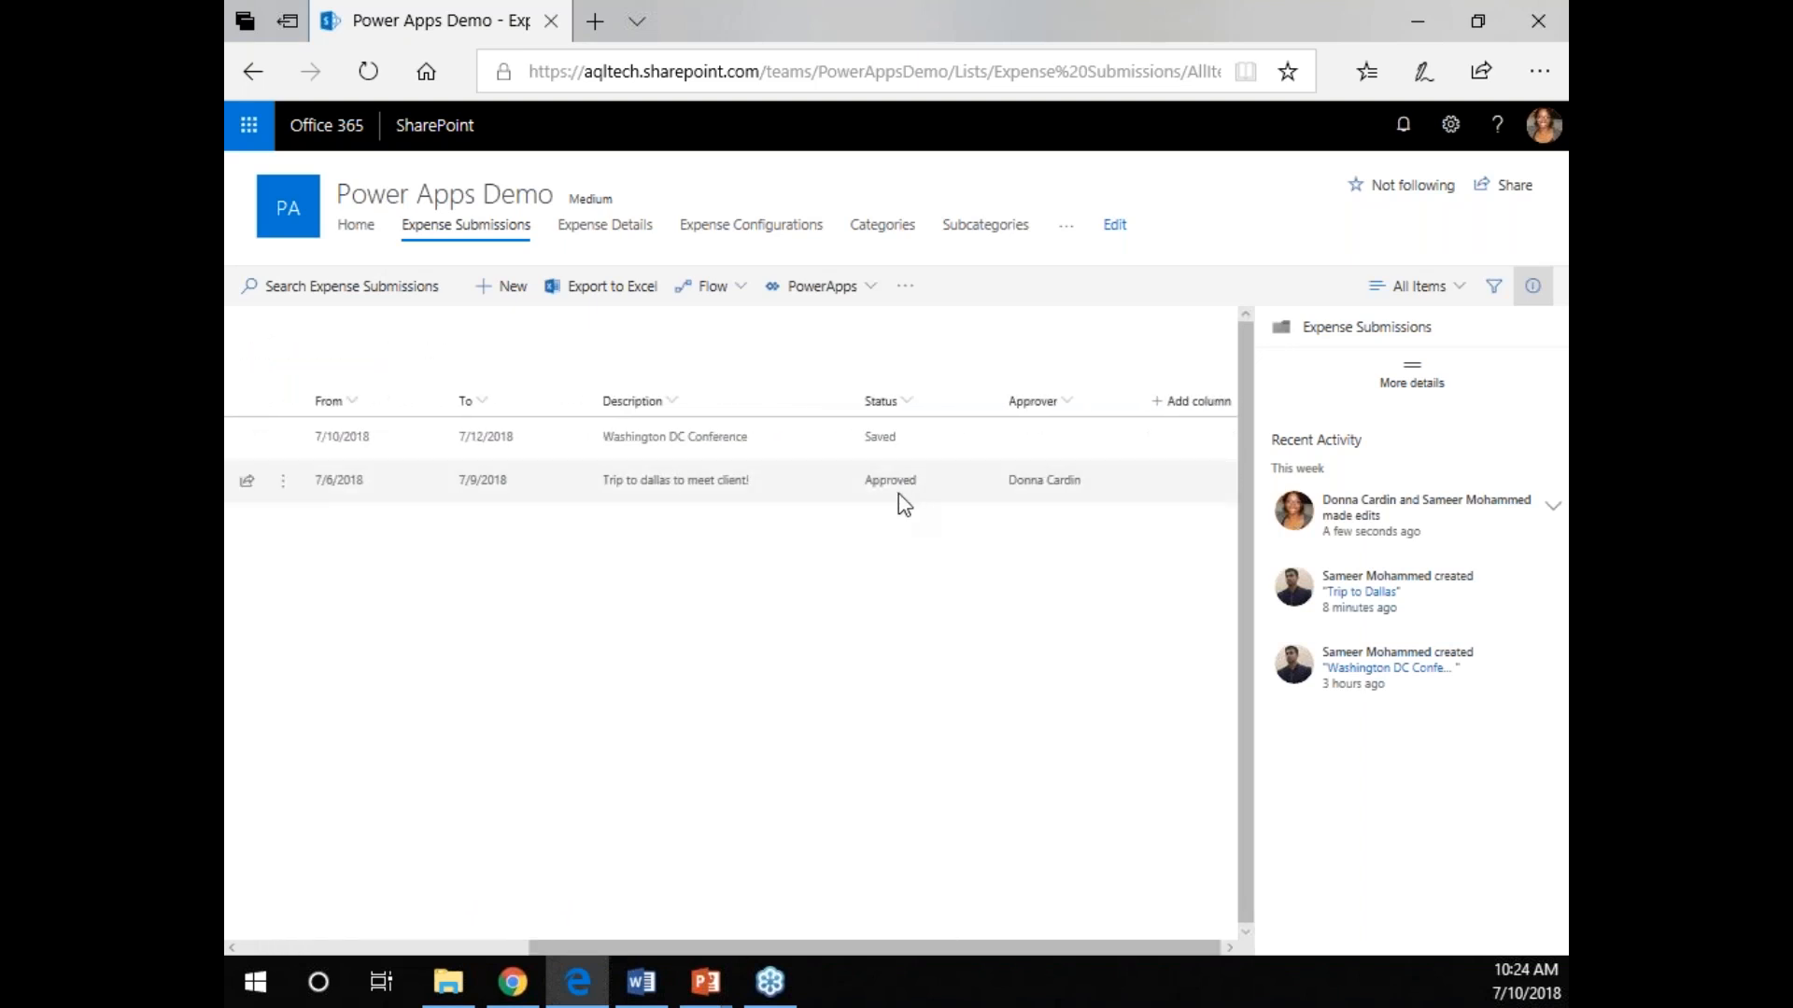
pyautogui.moveTo(837, 949); pyautogui.dragTo(373, 1003)
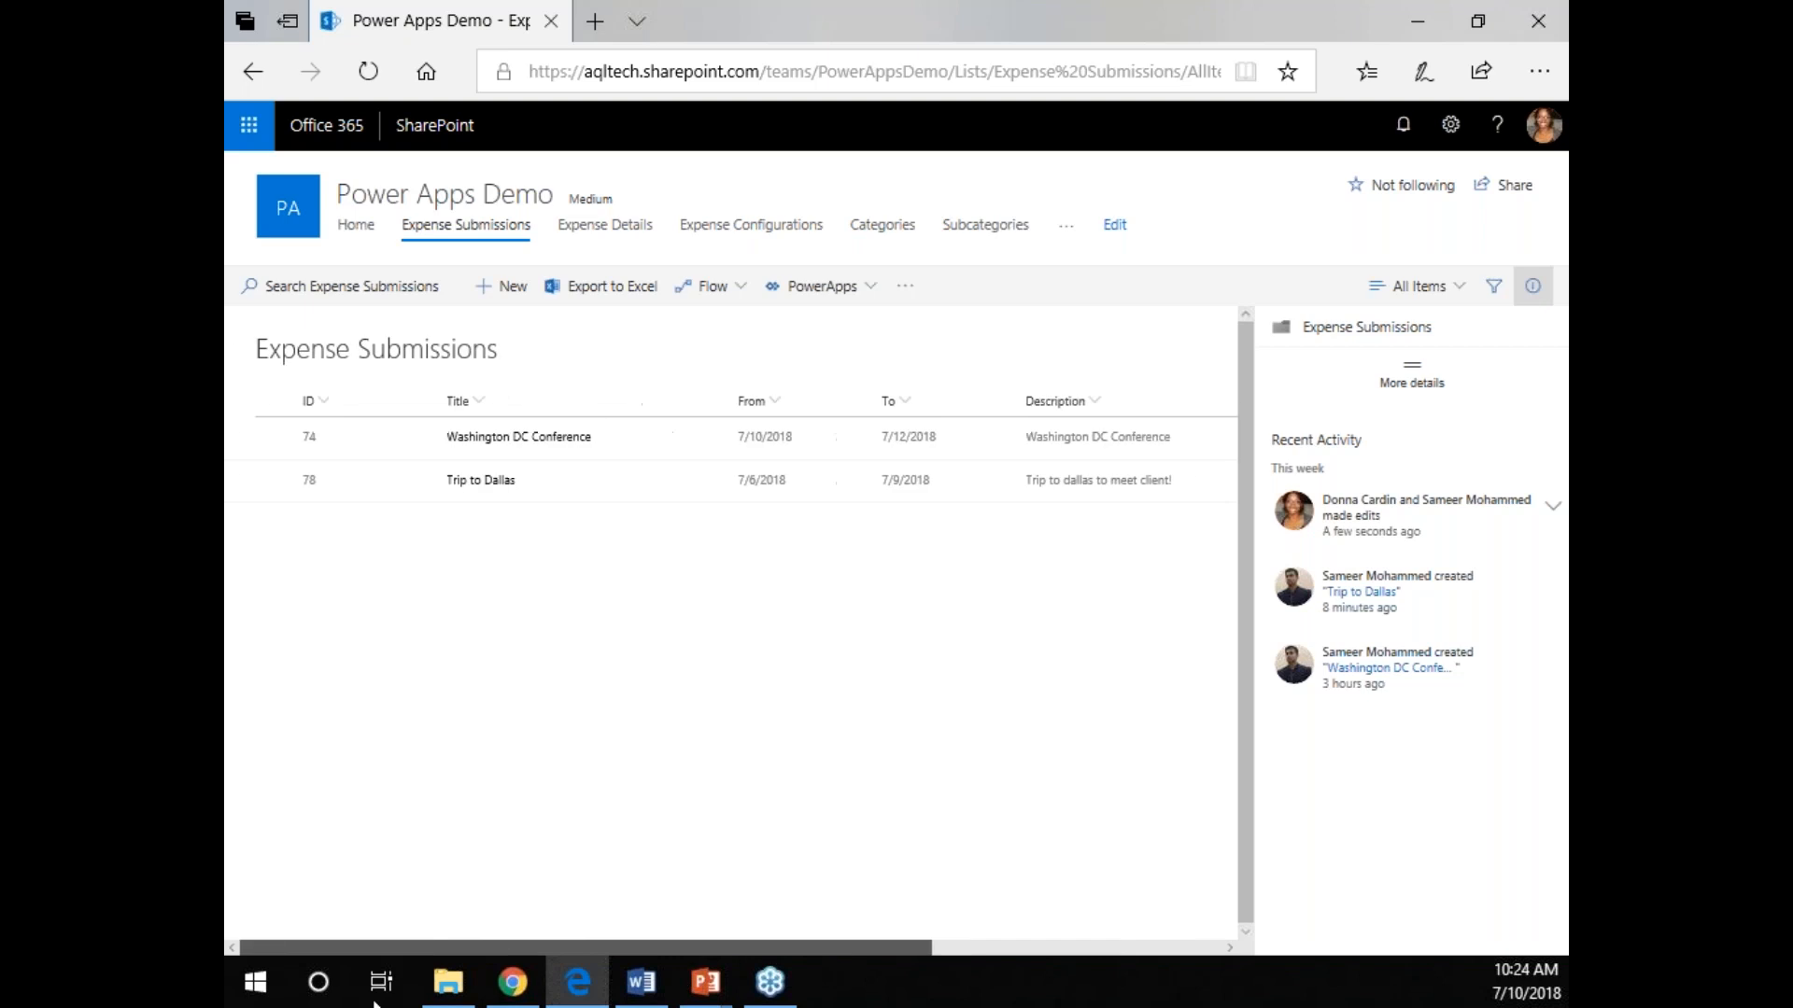
pyautogui.click(476, 484)
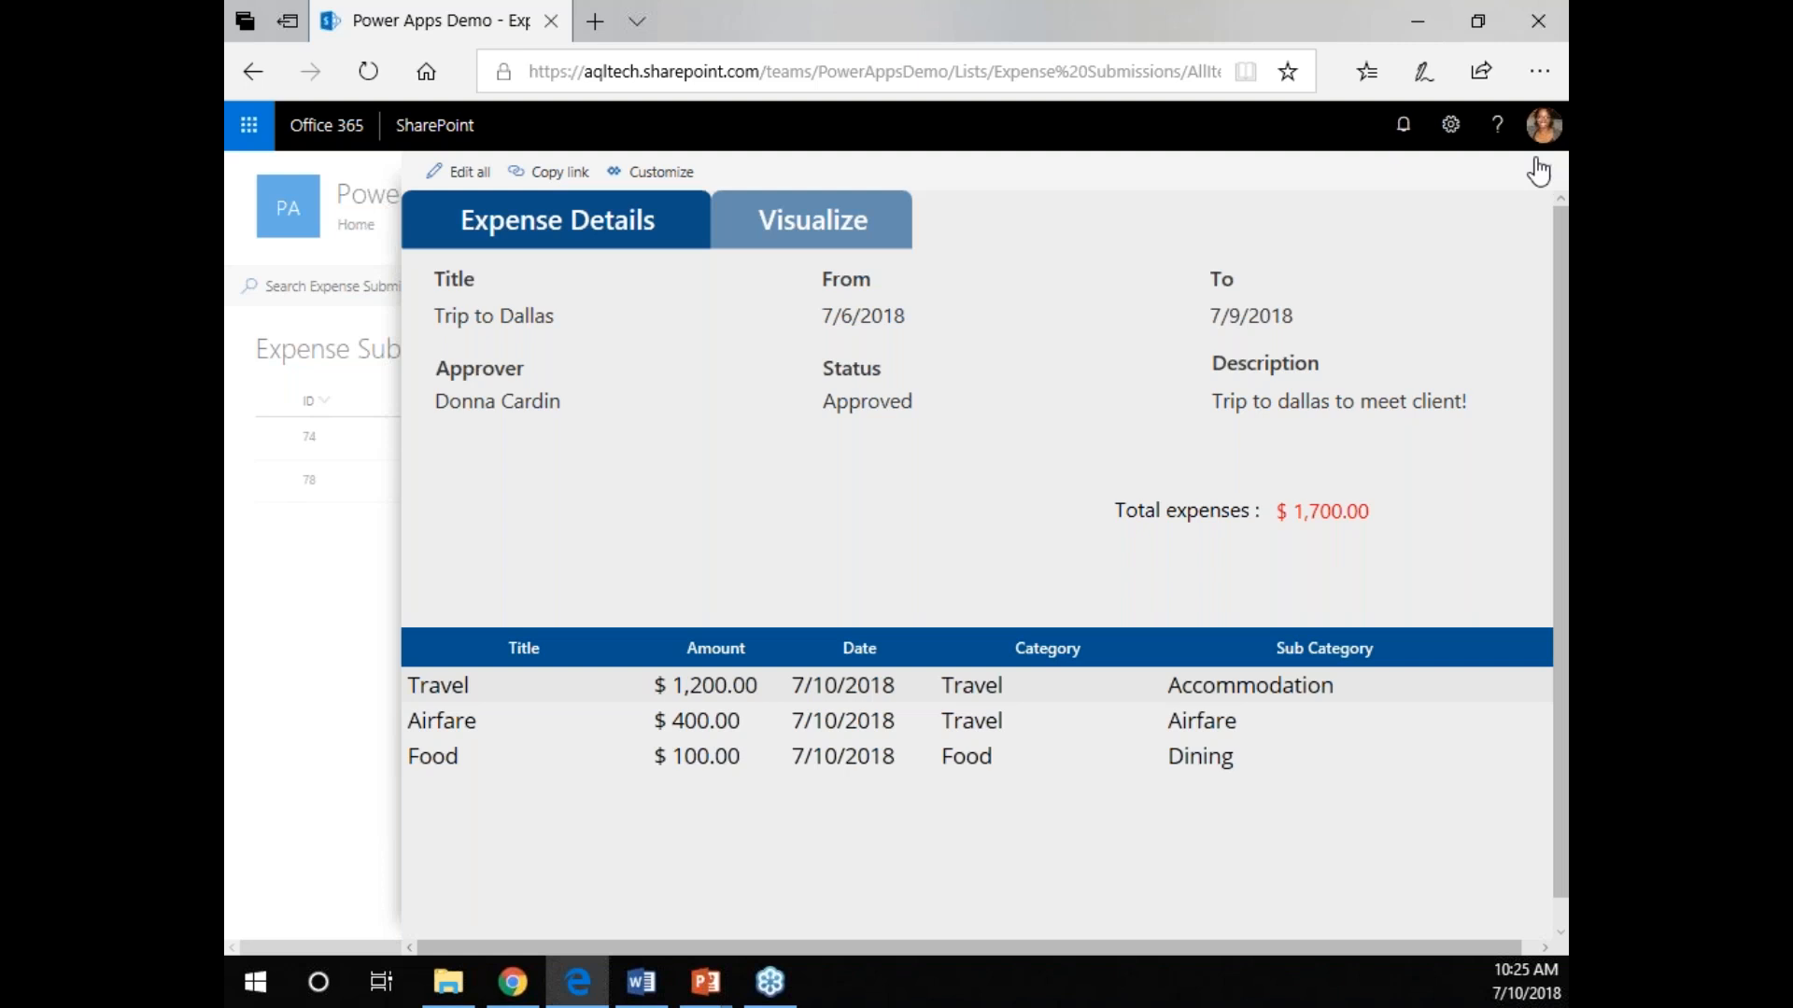
# Switch to Chrome and open the PowerAppsDemo1 Expense Submissions list's form for customization in PowerApps, dismissing the data source settings.
pyautogui.click(506, 985)
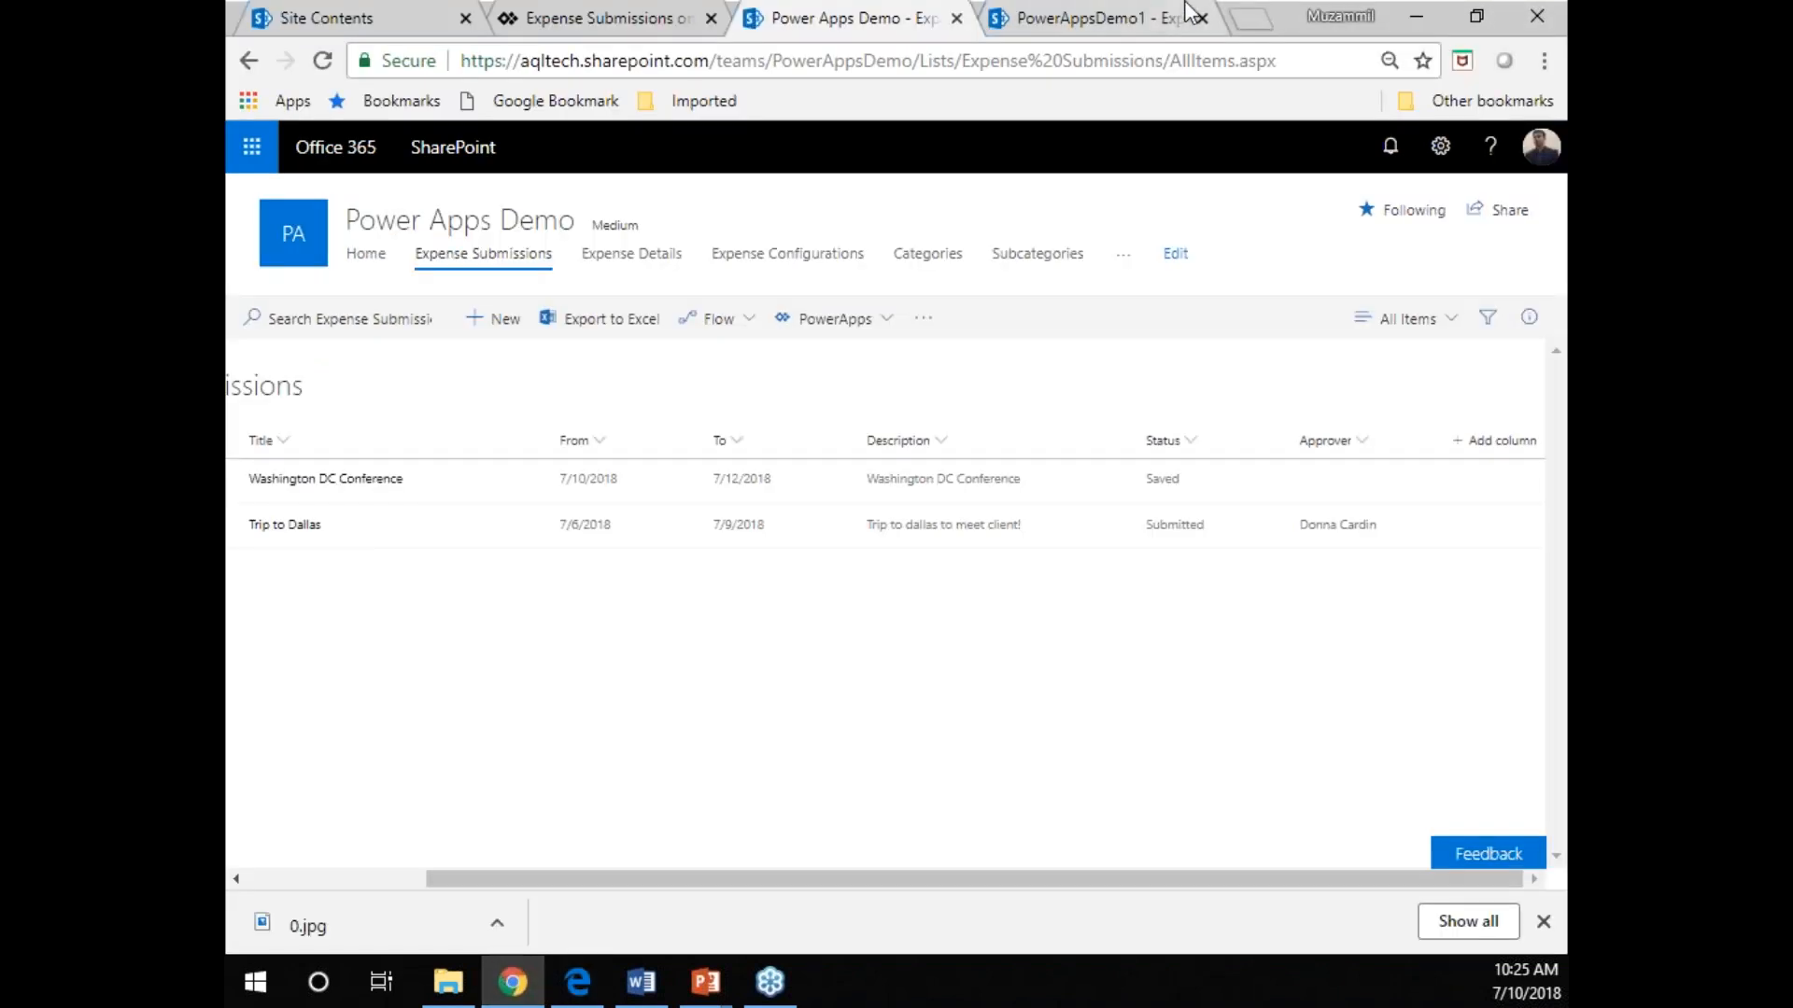
pyautogui.click(1044, 30)
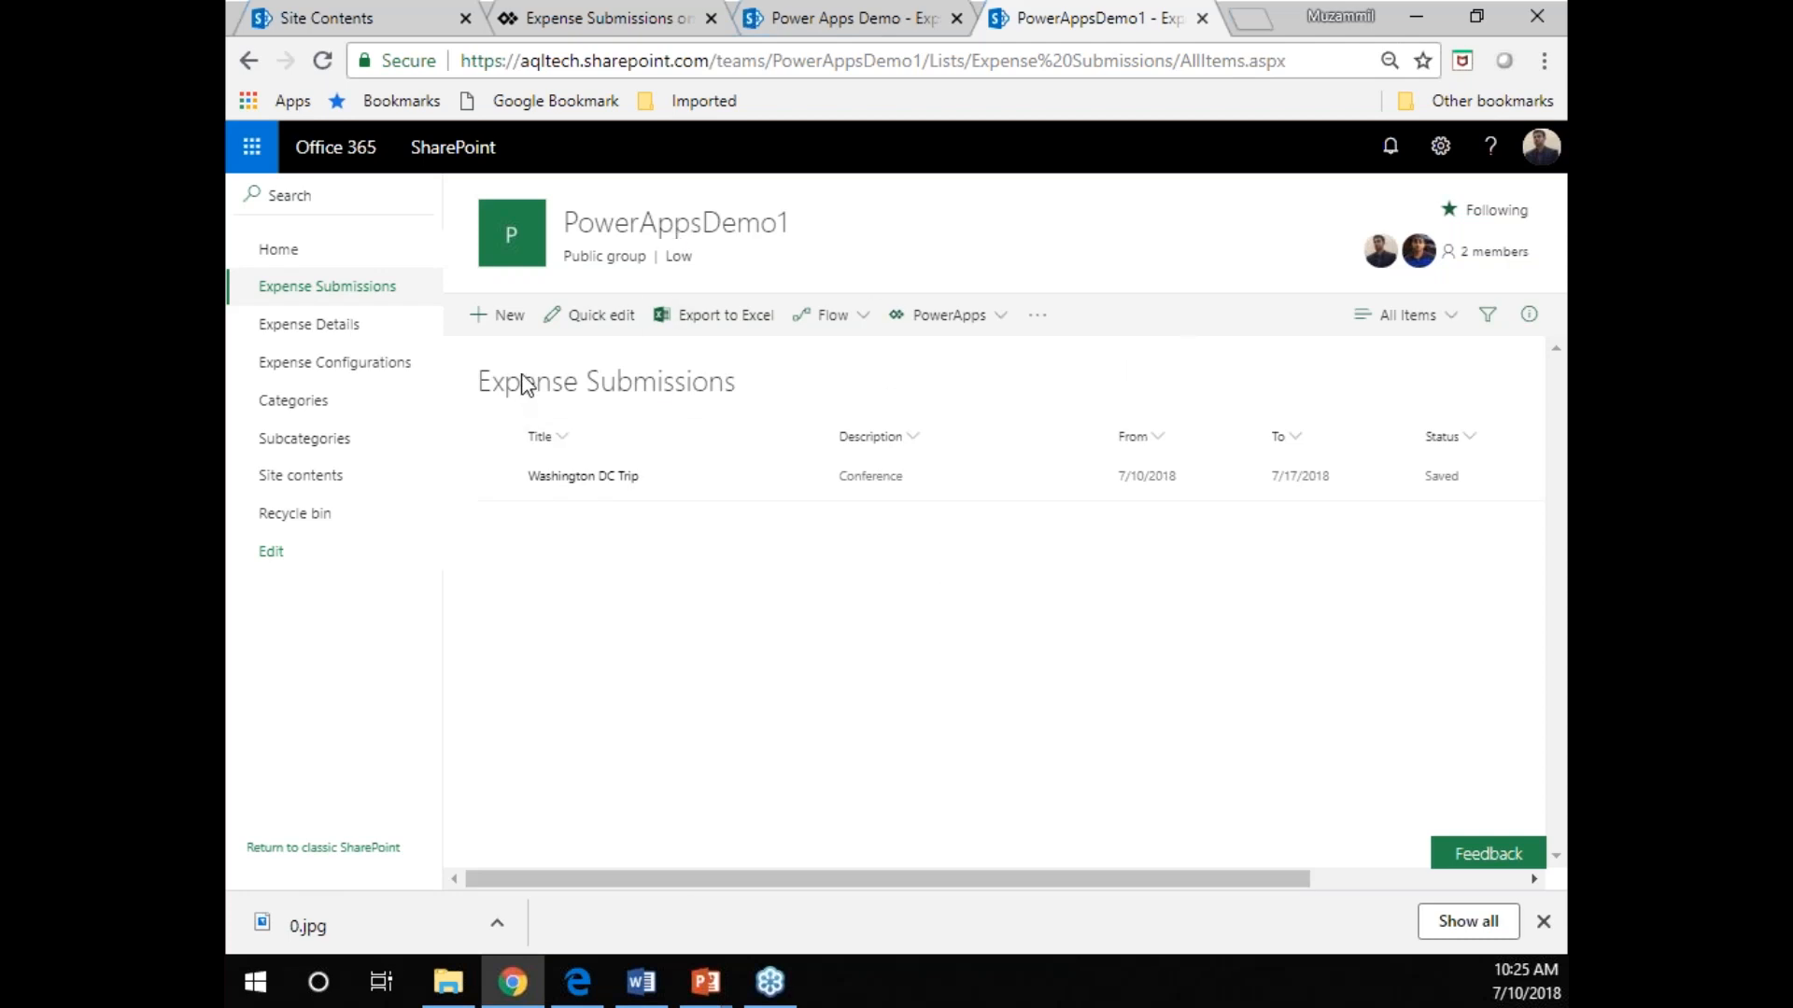
pyautogui.click(996, 325)
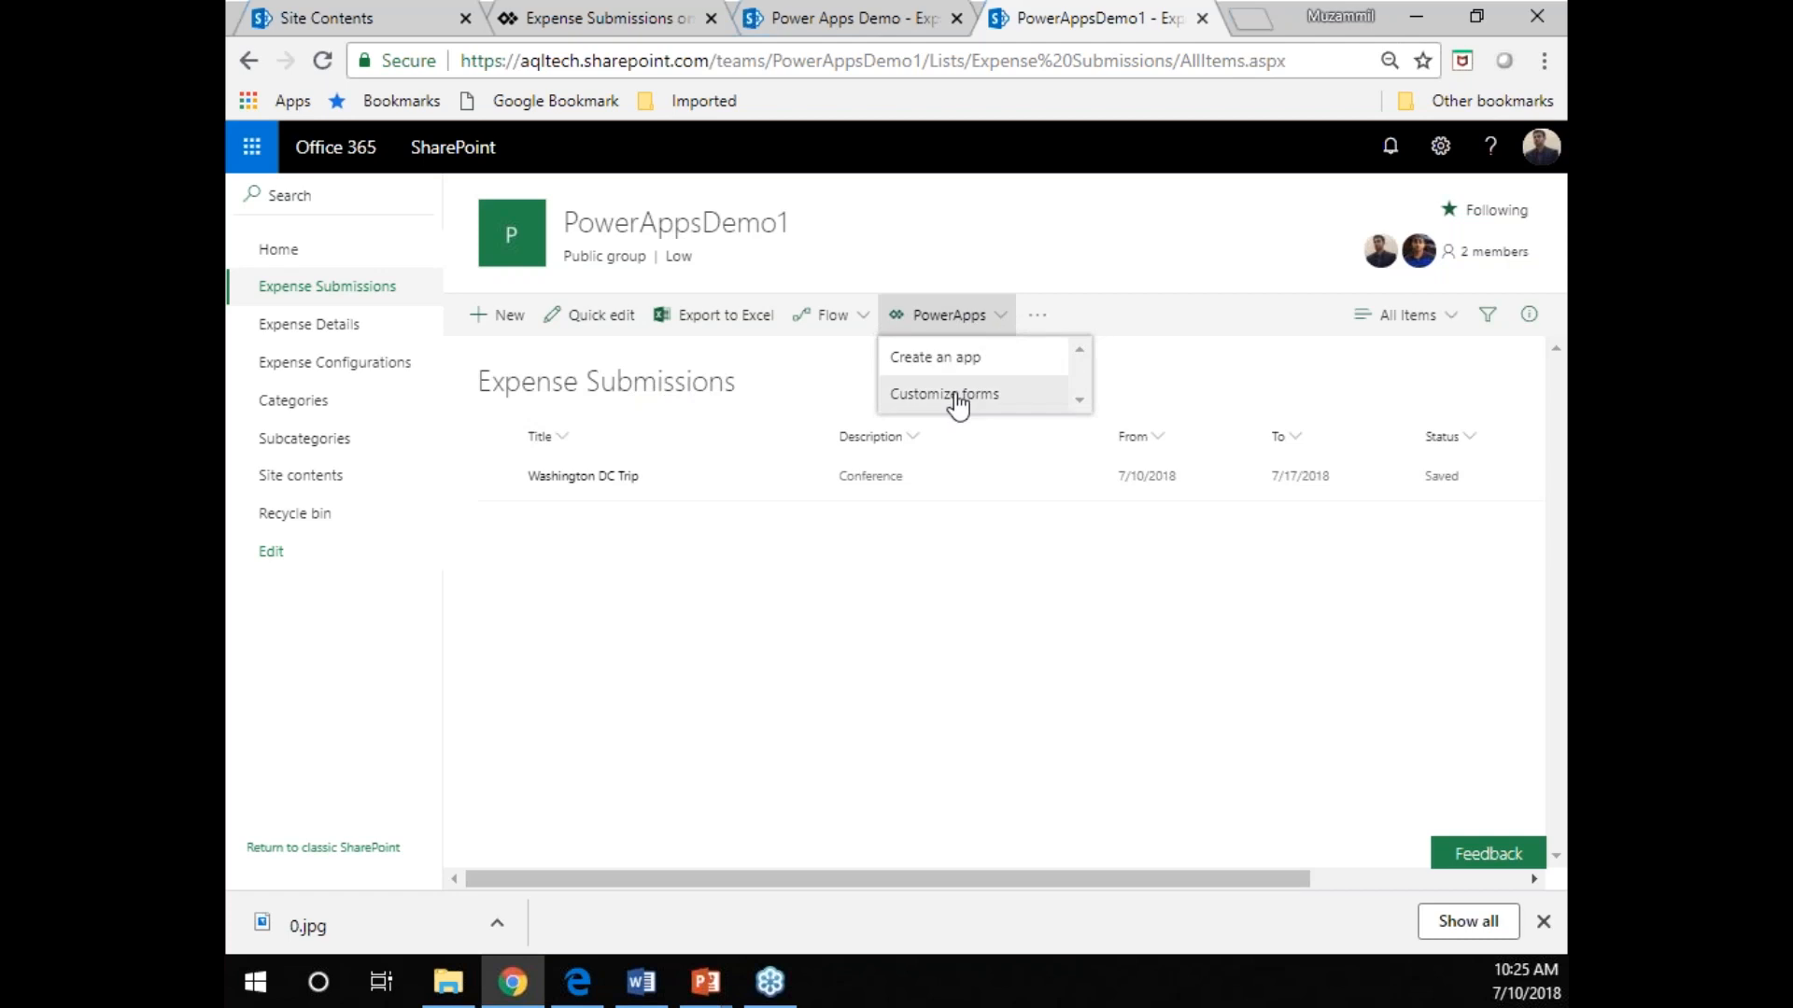
pyautogui.click(957, 397)
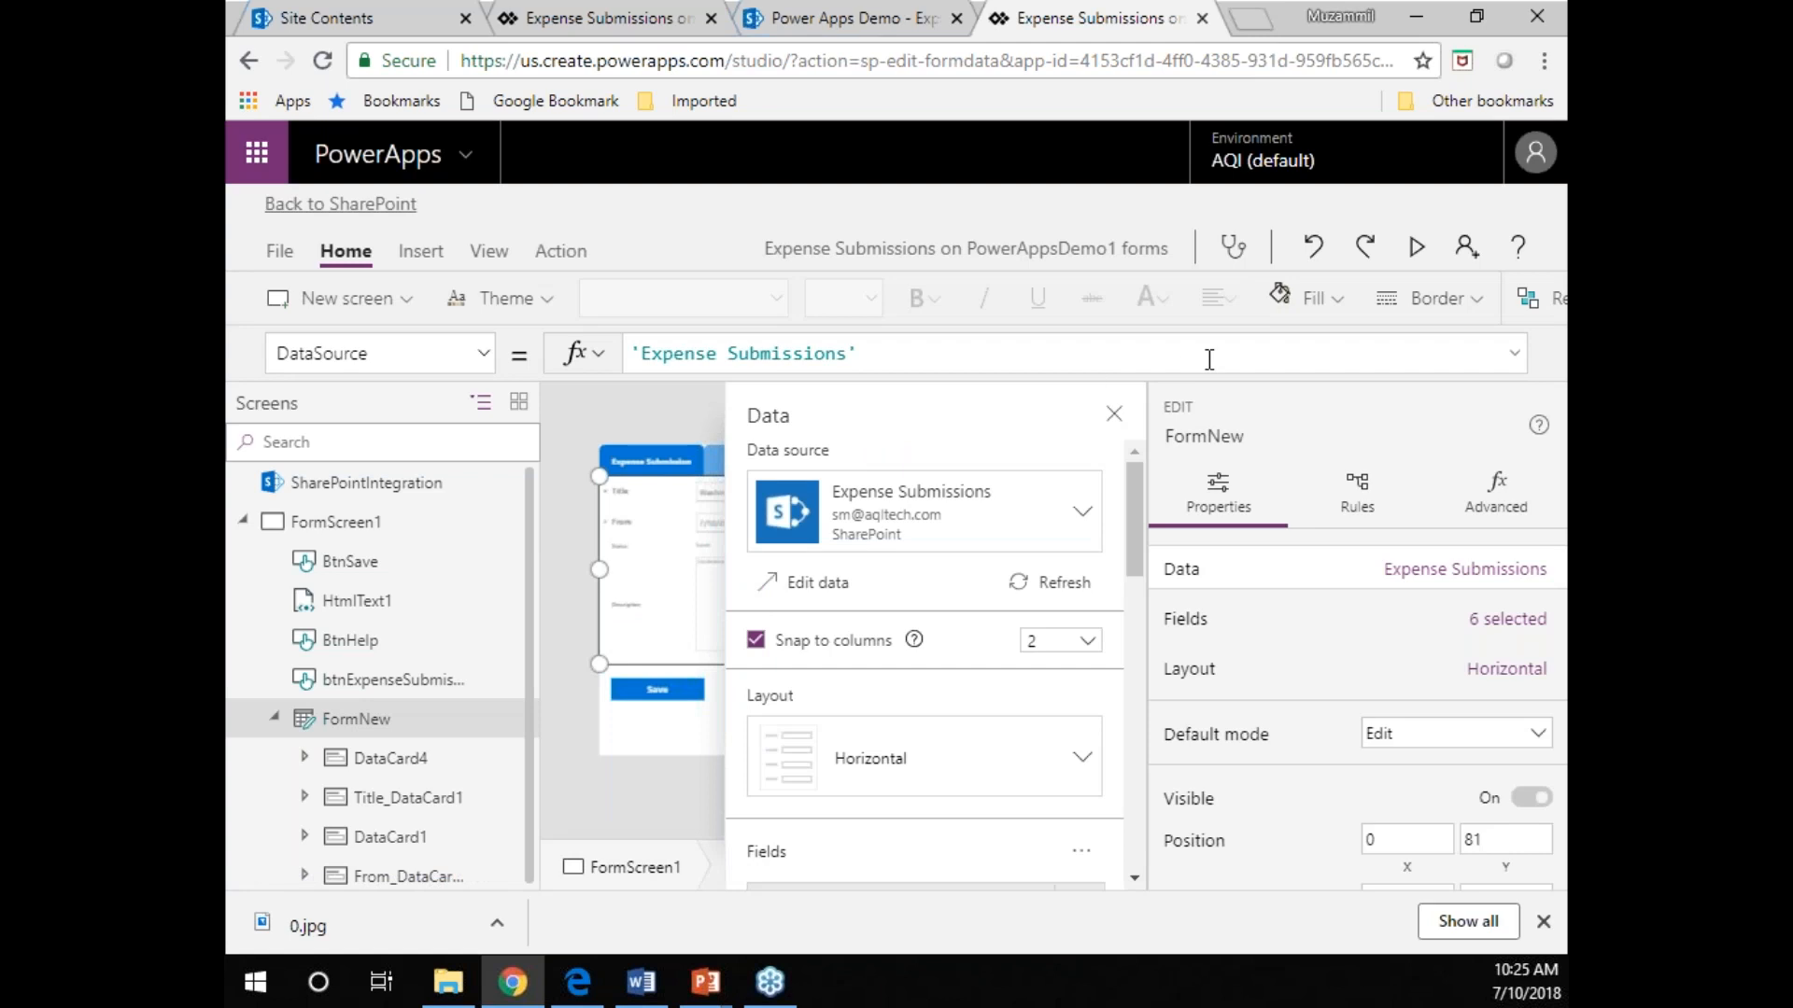
pyautogui.click(1115, 416)
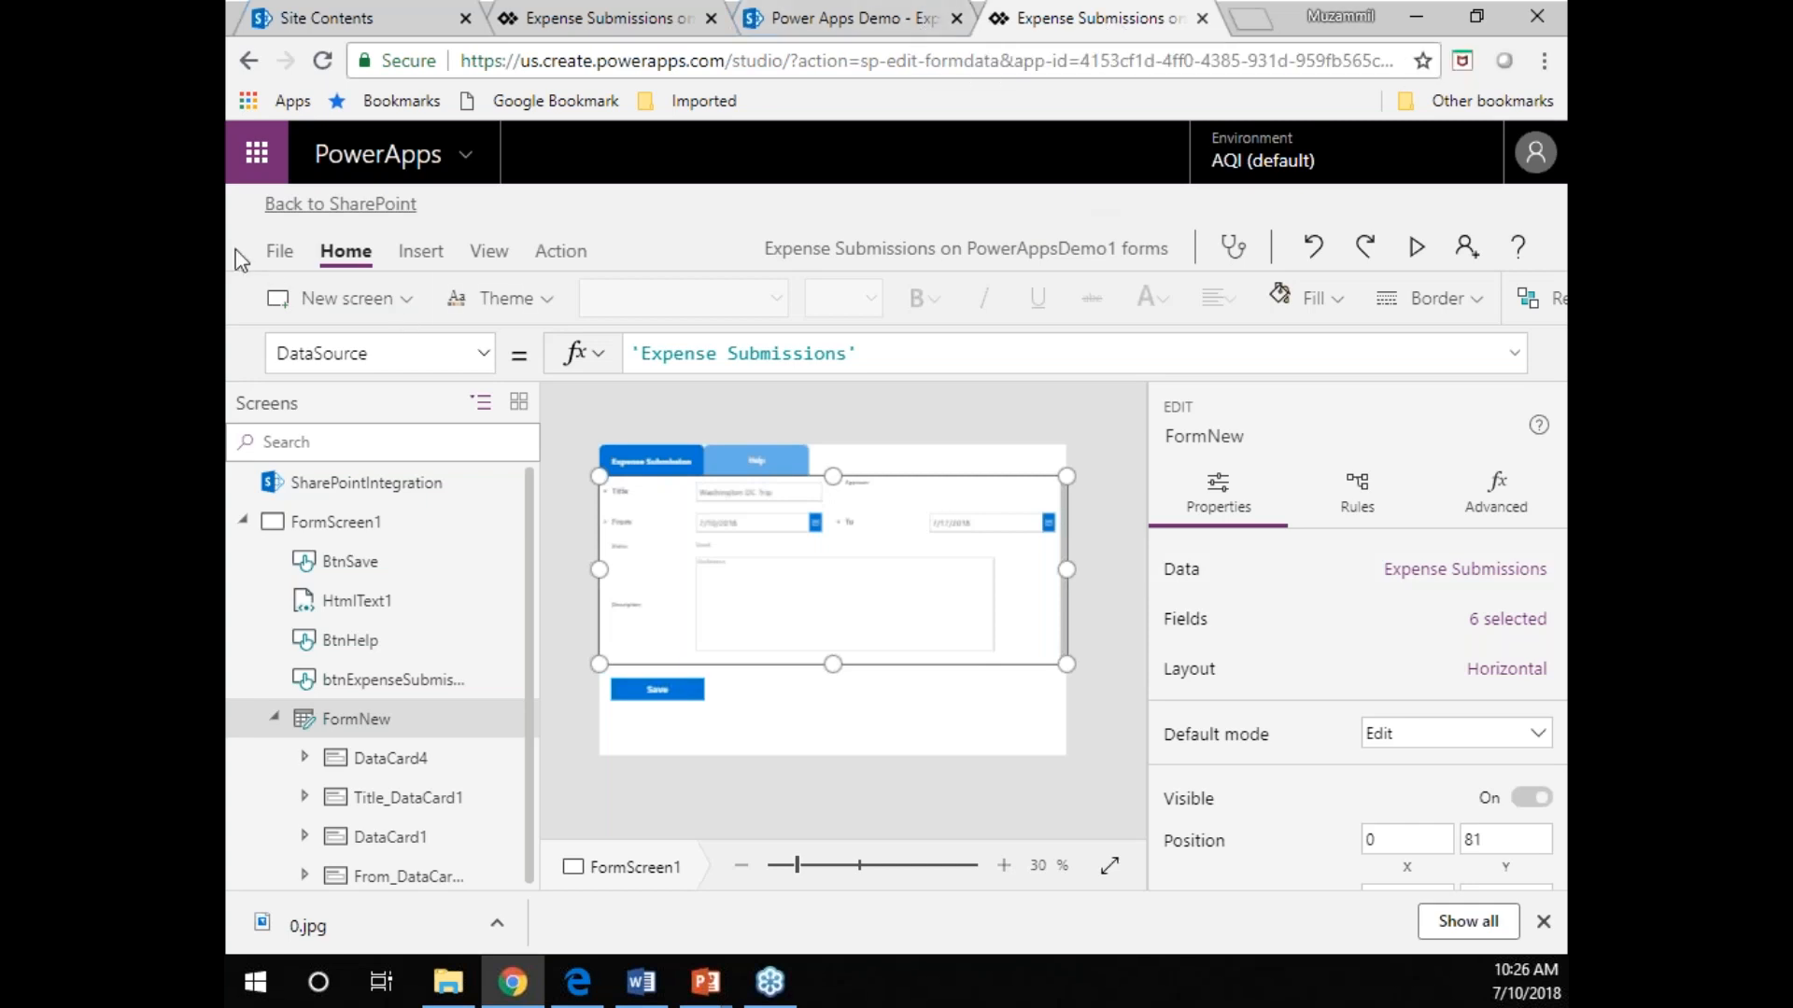
# Open the version history of the Expense Submissions form and review its versions down to version 1.
pyautogui.click(281, 252)
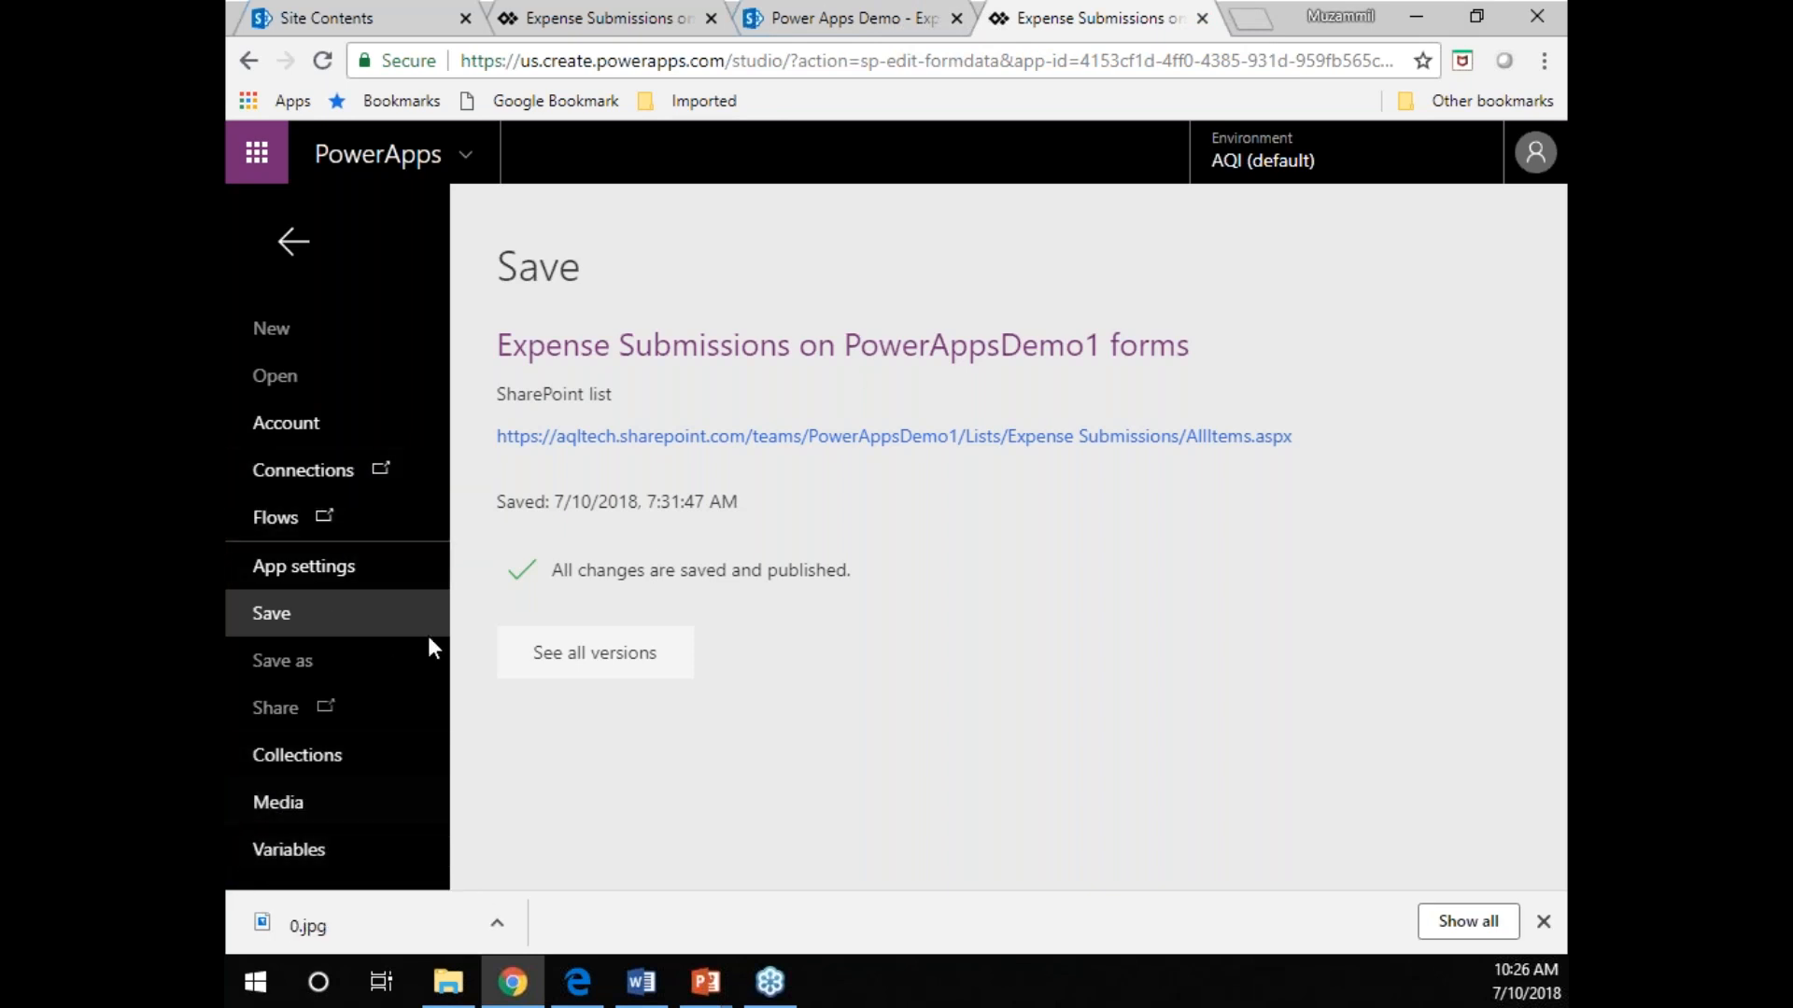
pyautogui.click(621, 653)
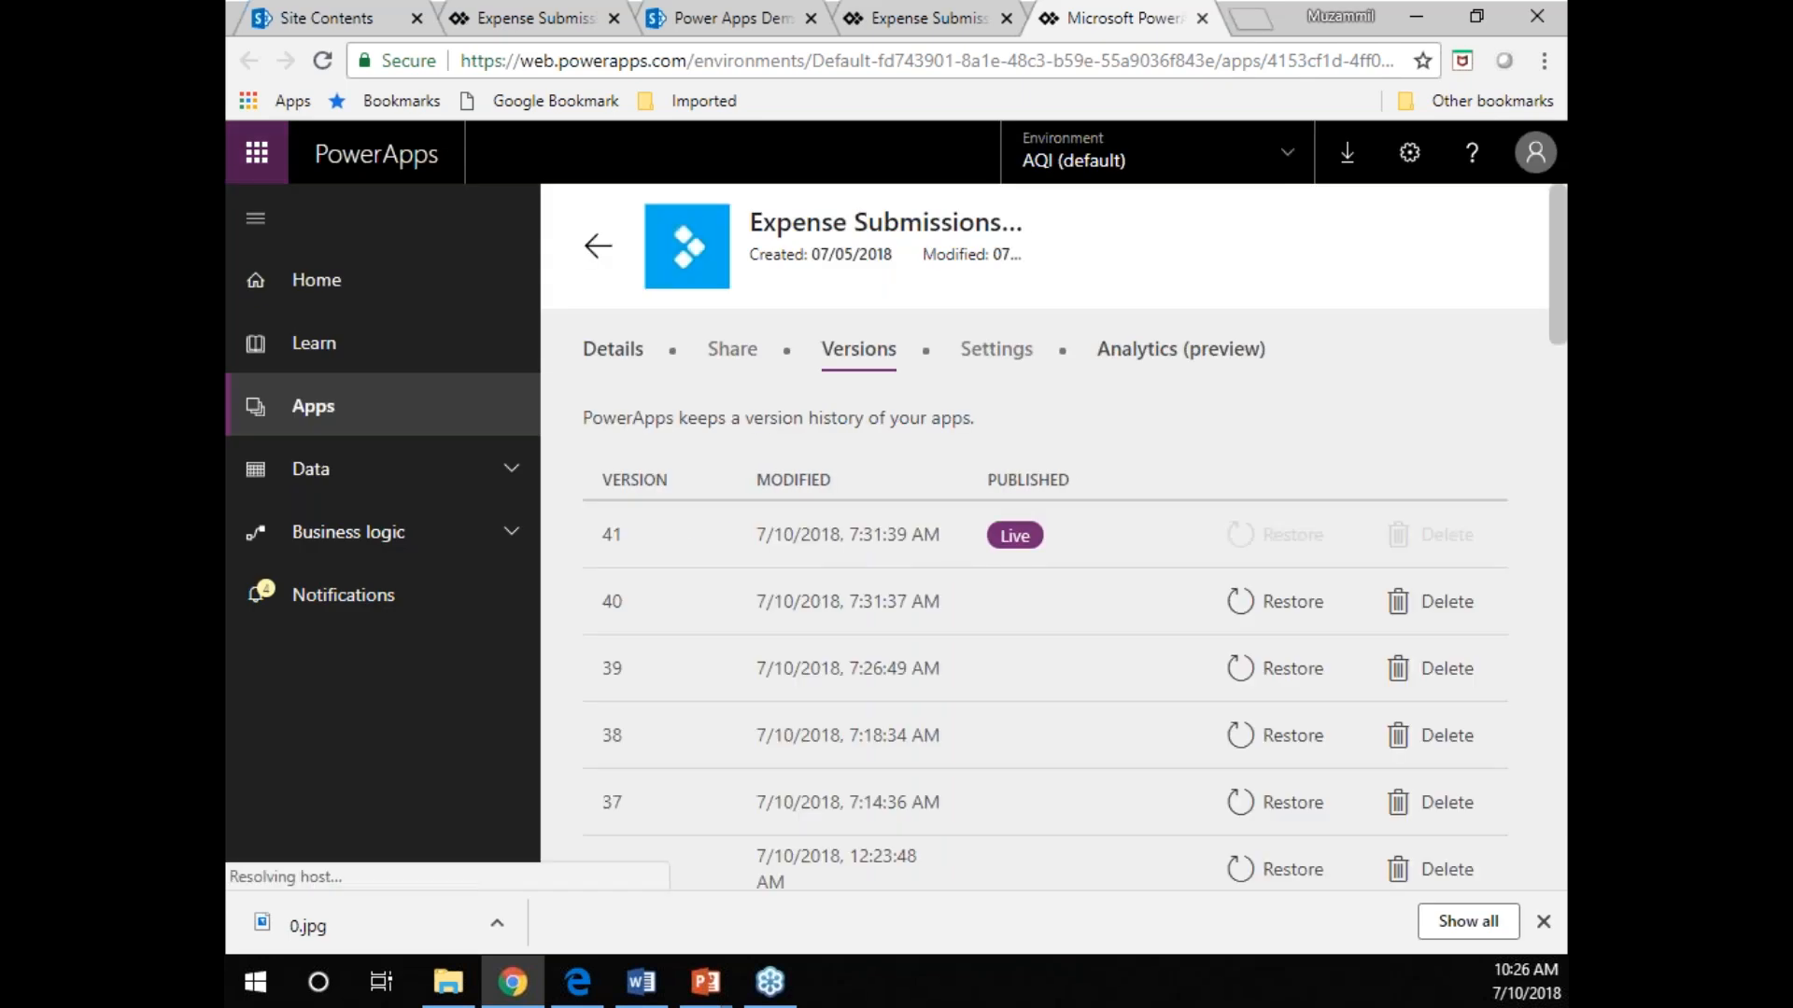
pyautogui.scroll(-20, 1167, 546)
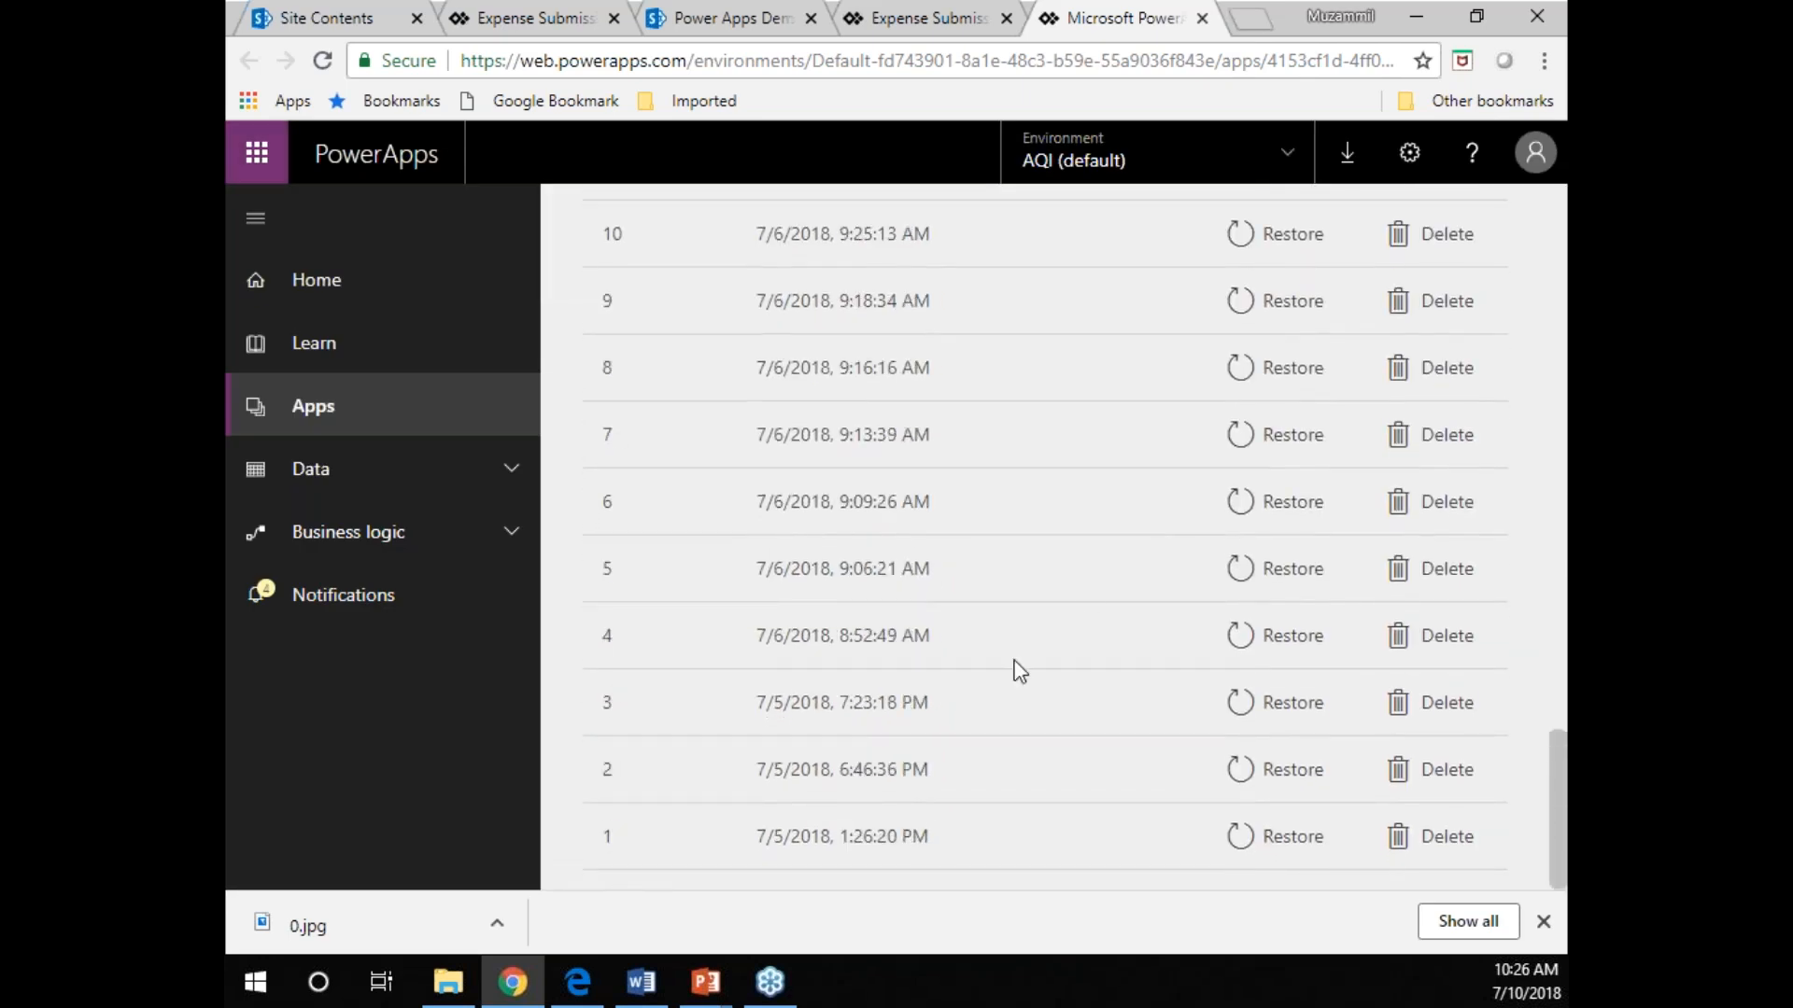
pyautogui.scroll(20, 1040, 800)
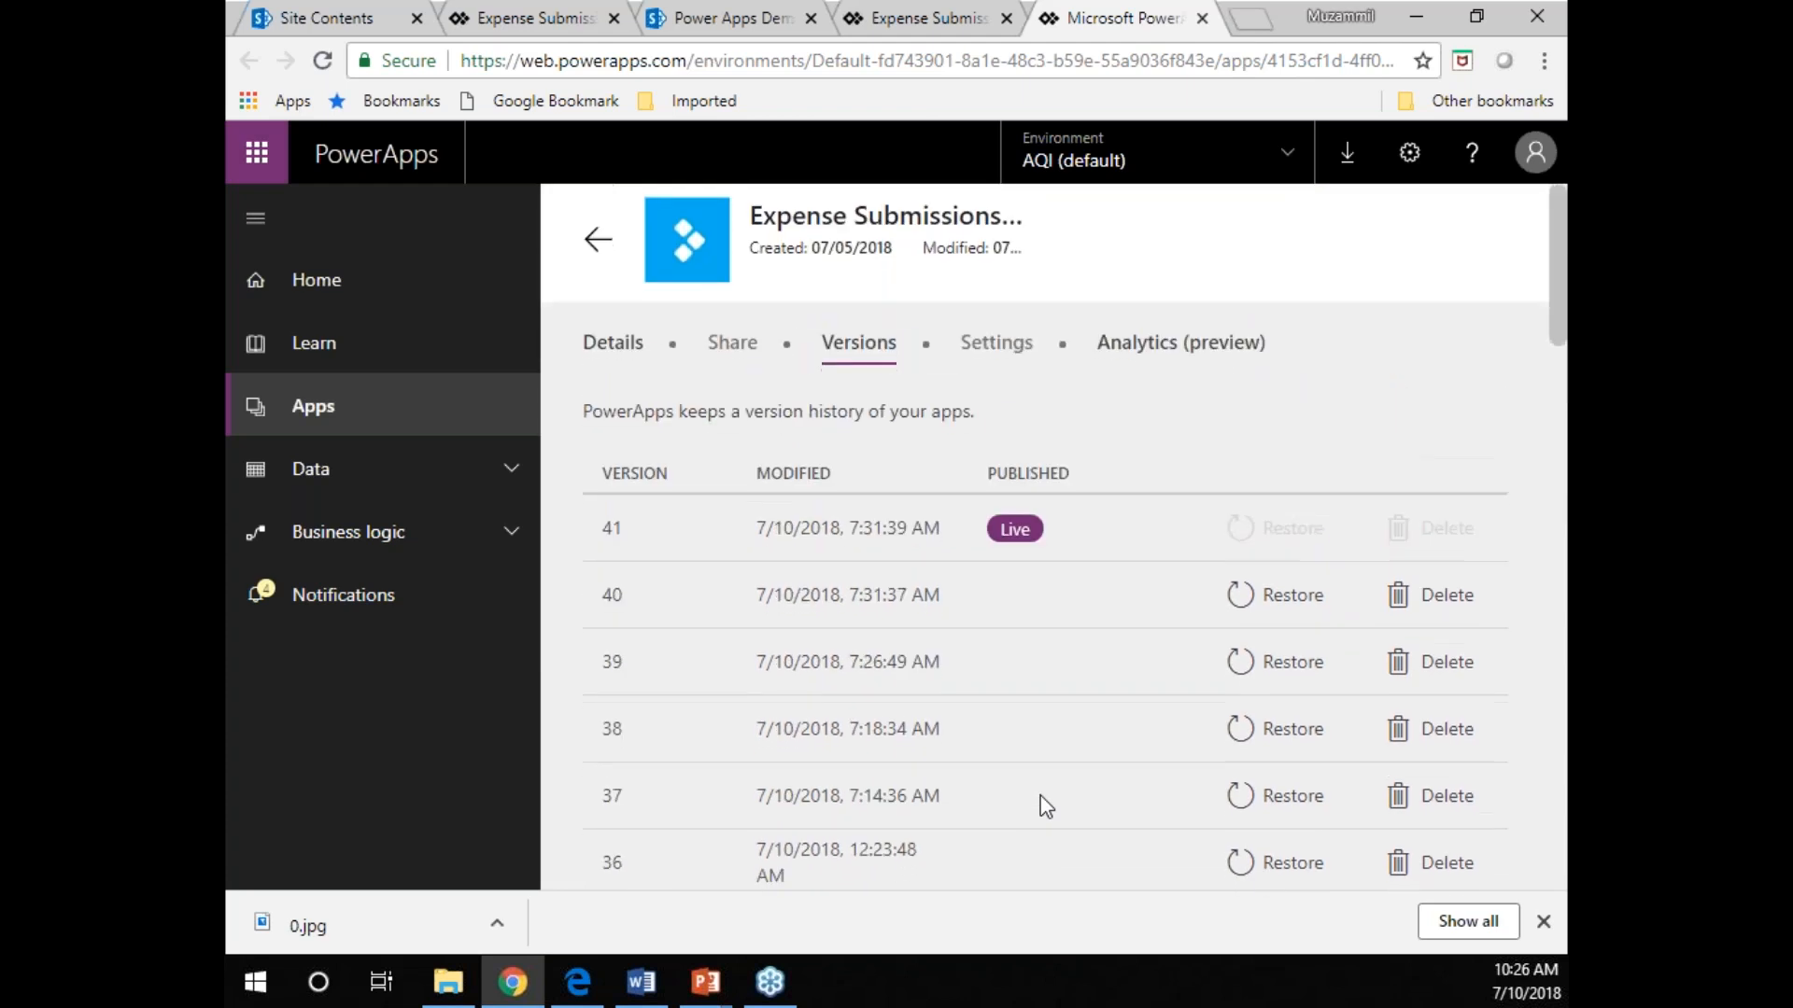
pyautogui.scroll(-20, 1045, 806)
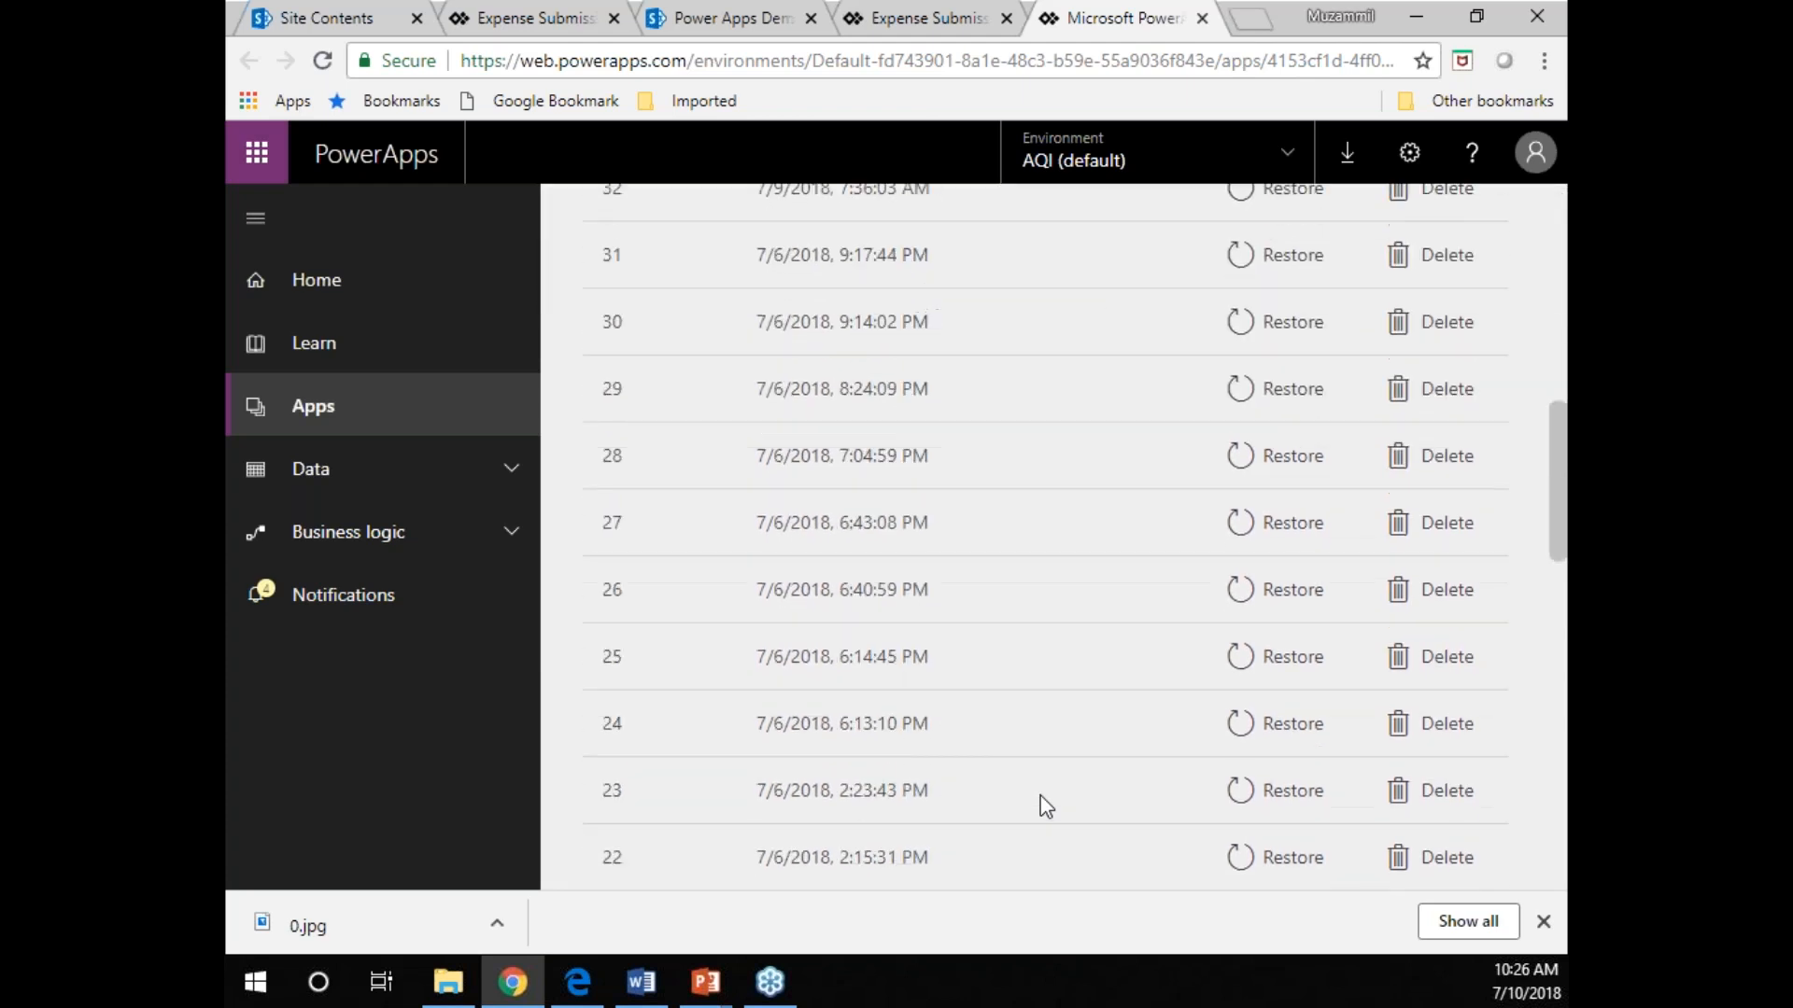
pyautogui.scroll(-4, 1046, 805)
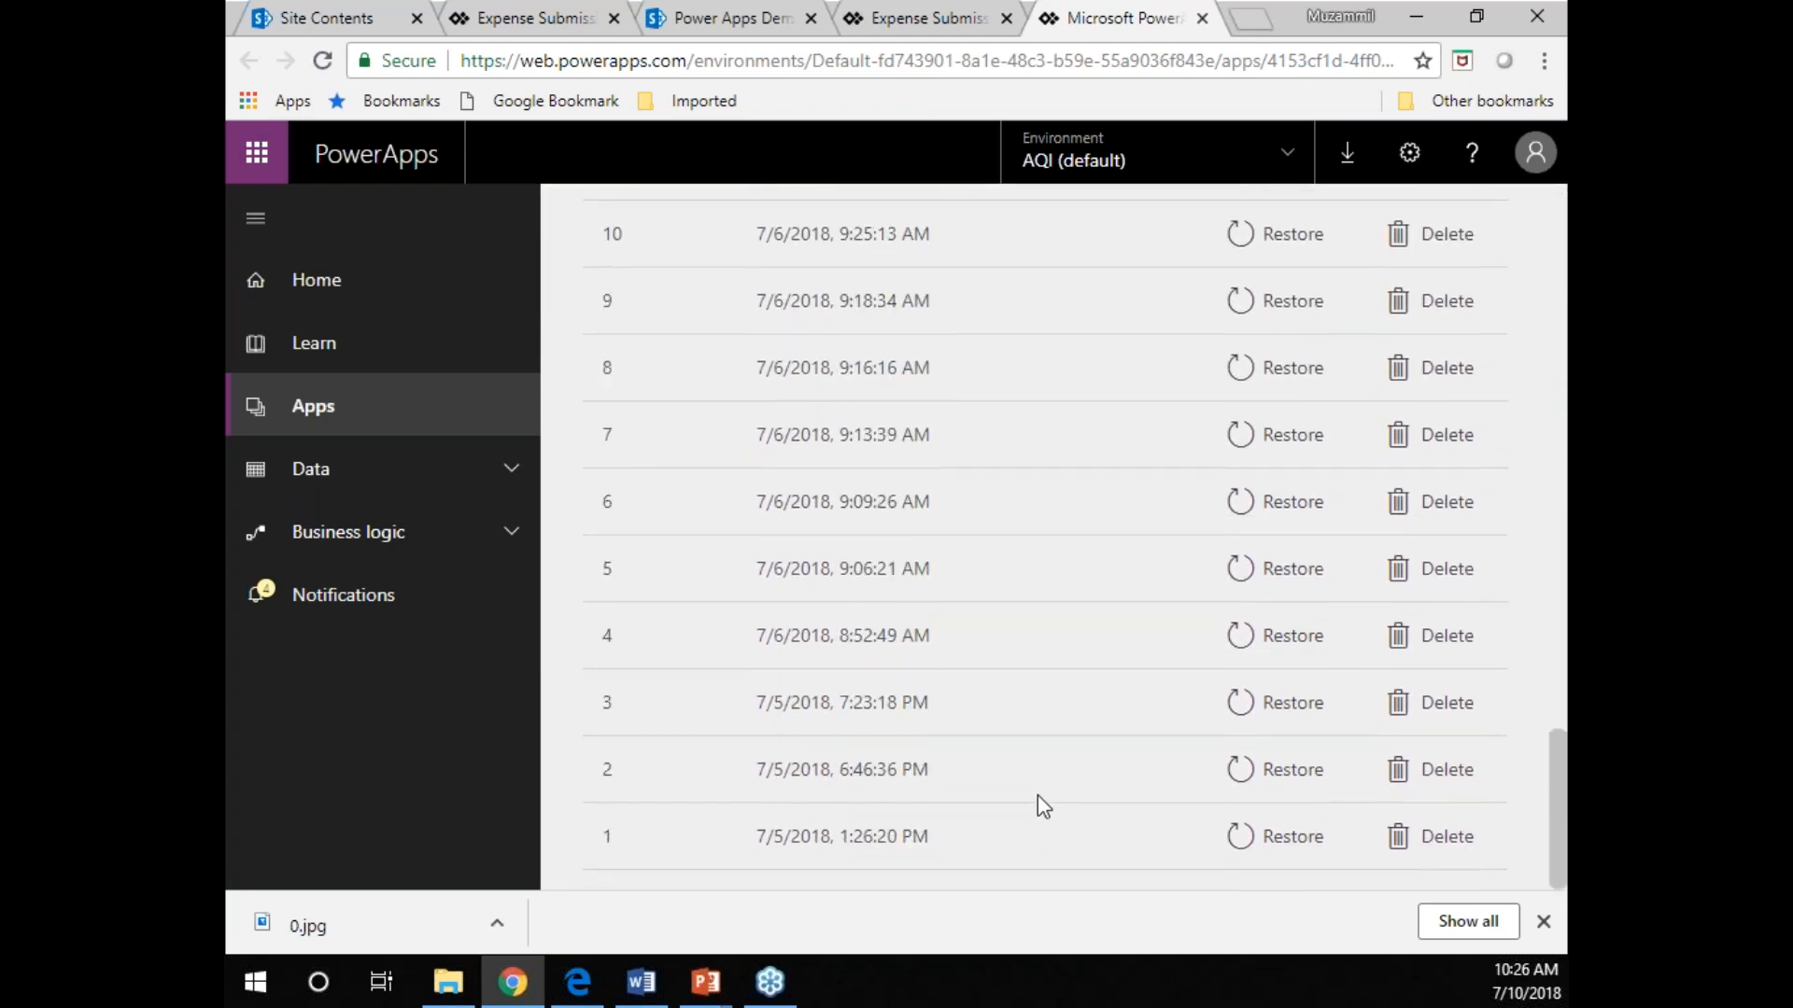
# Try to restore version 1 of the Expense Submissions form.
pyautogui.click(1236, 840)
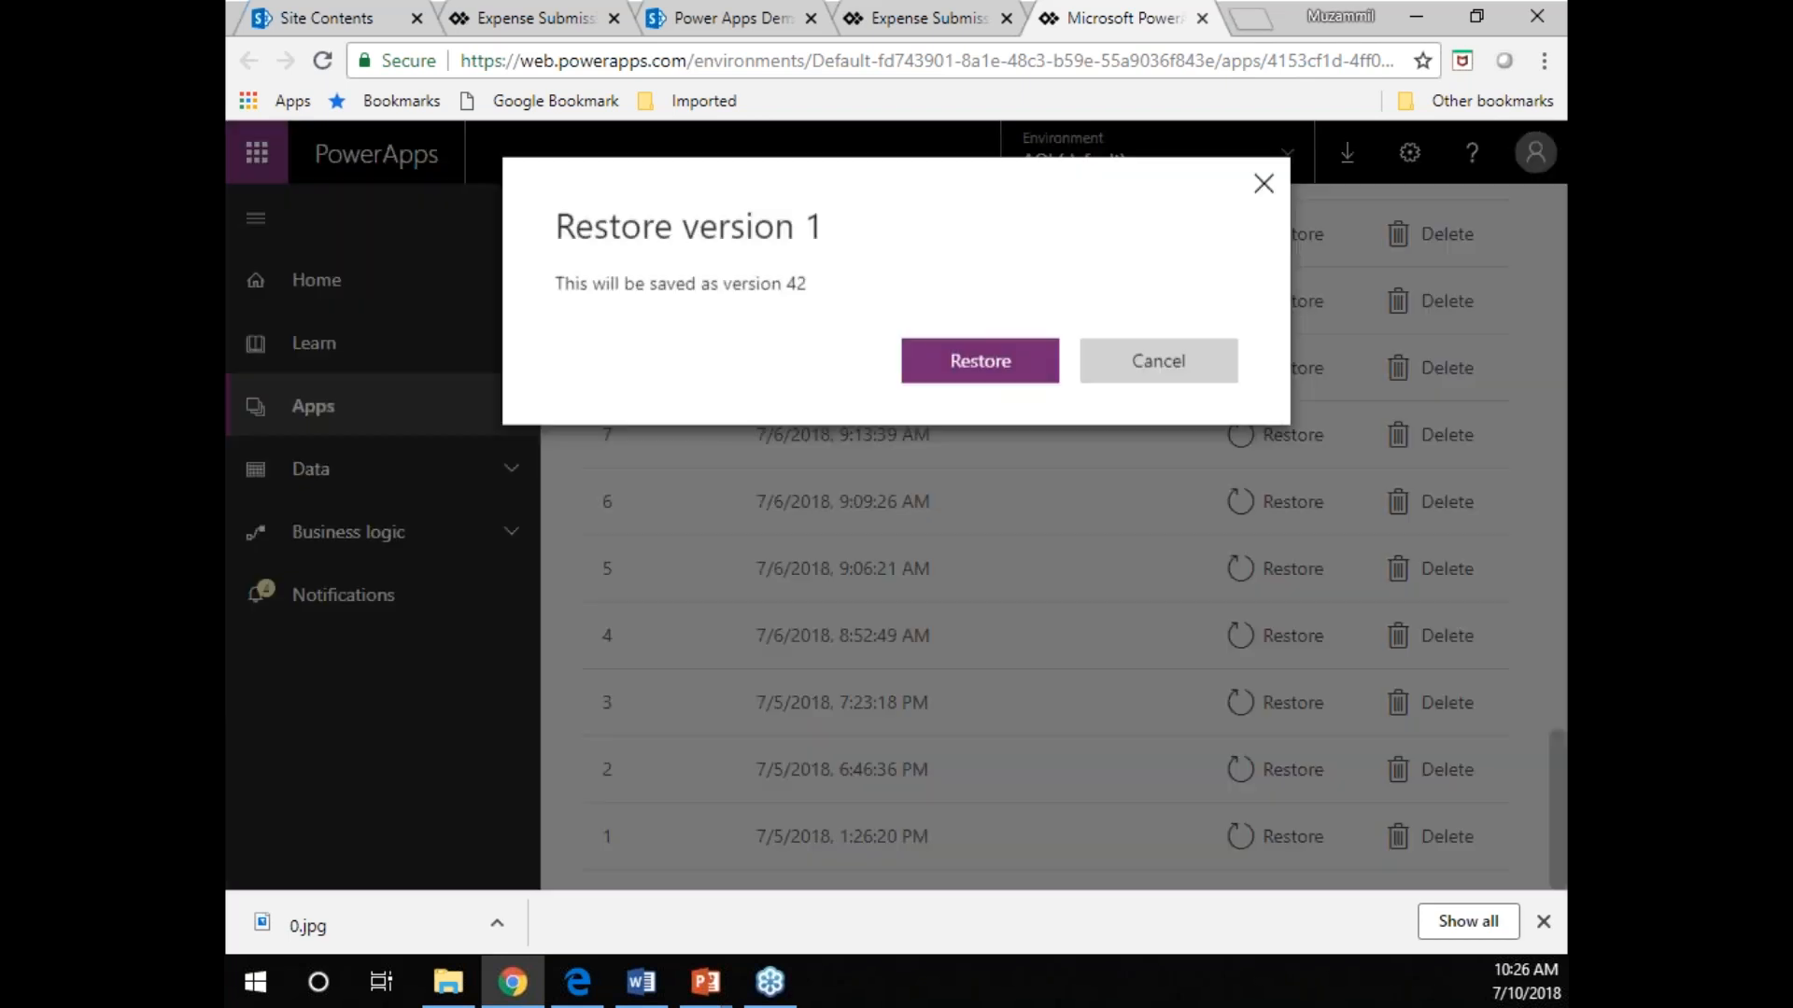
pyautogui.click(960, 385)
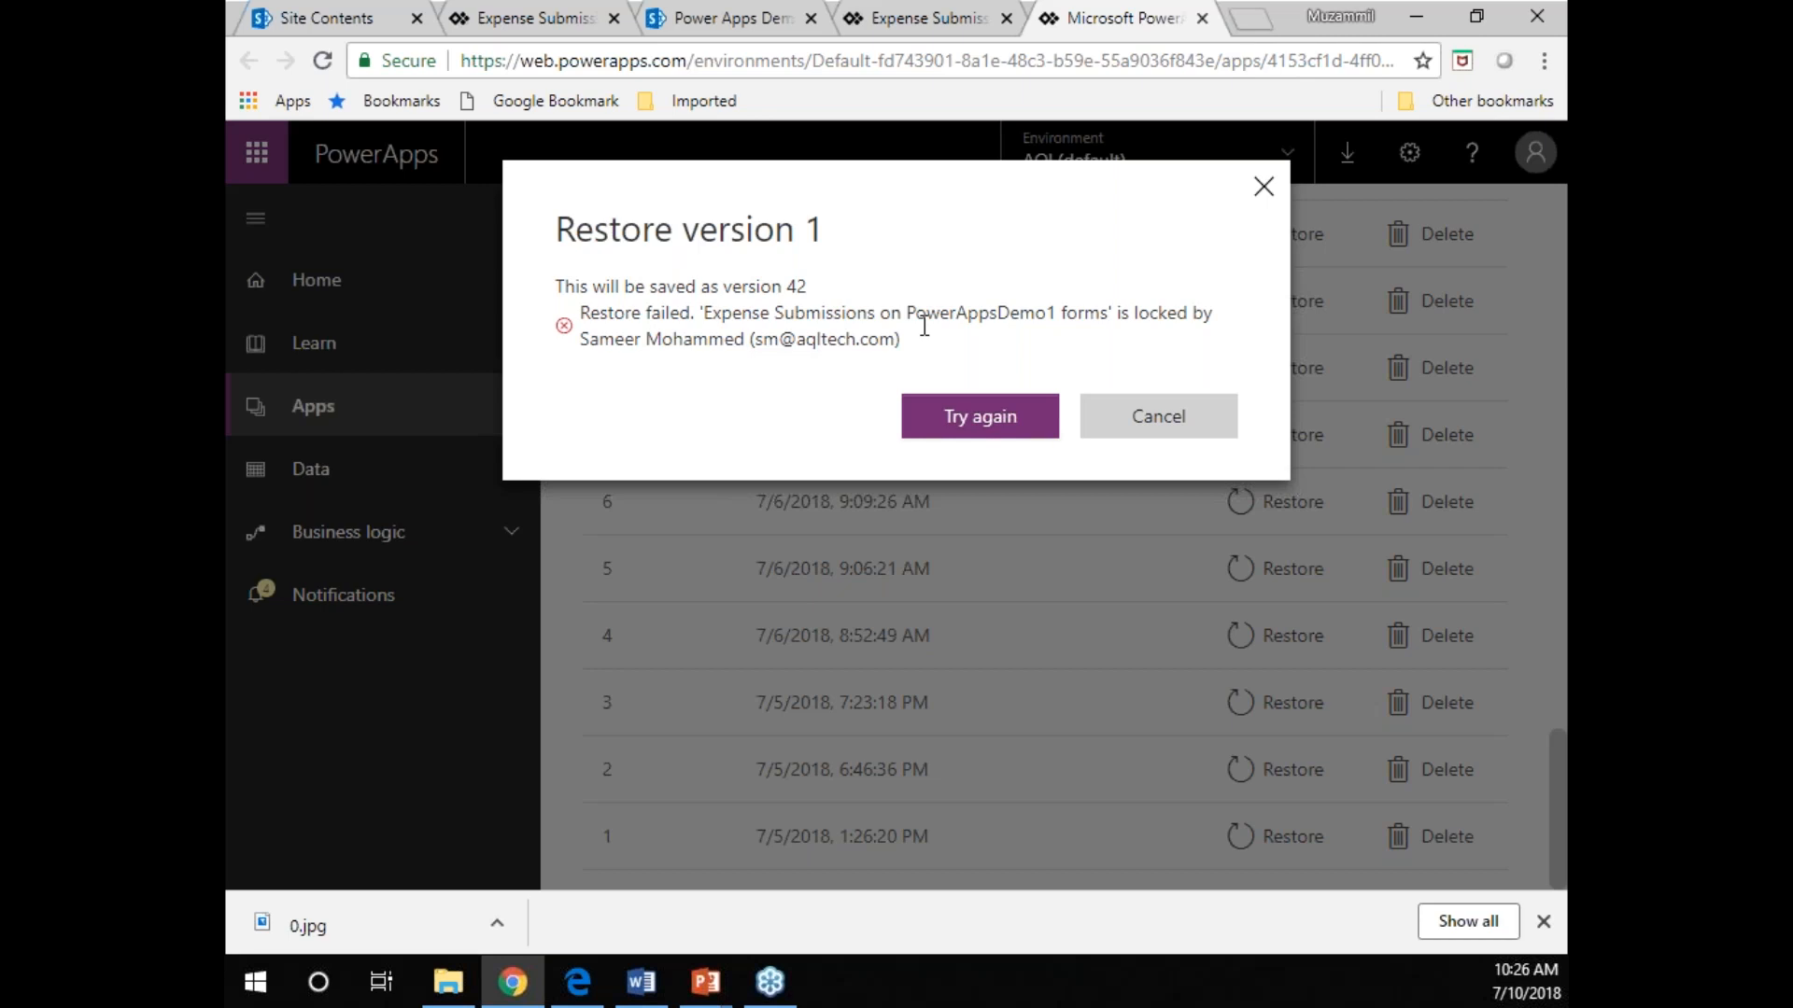
pyautogui.click(1169, 427)
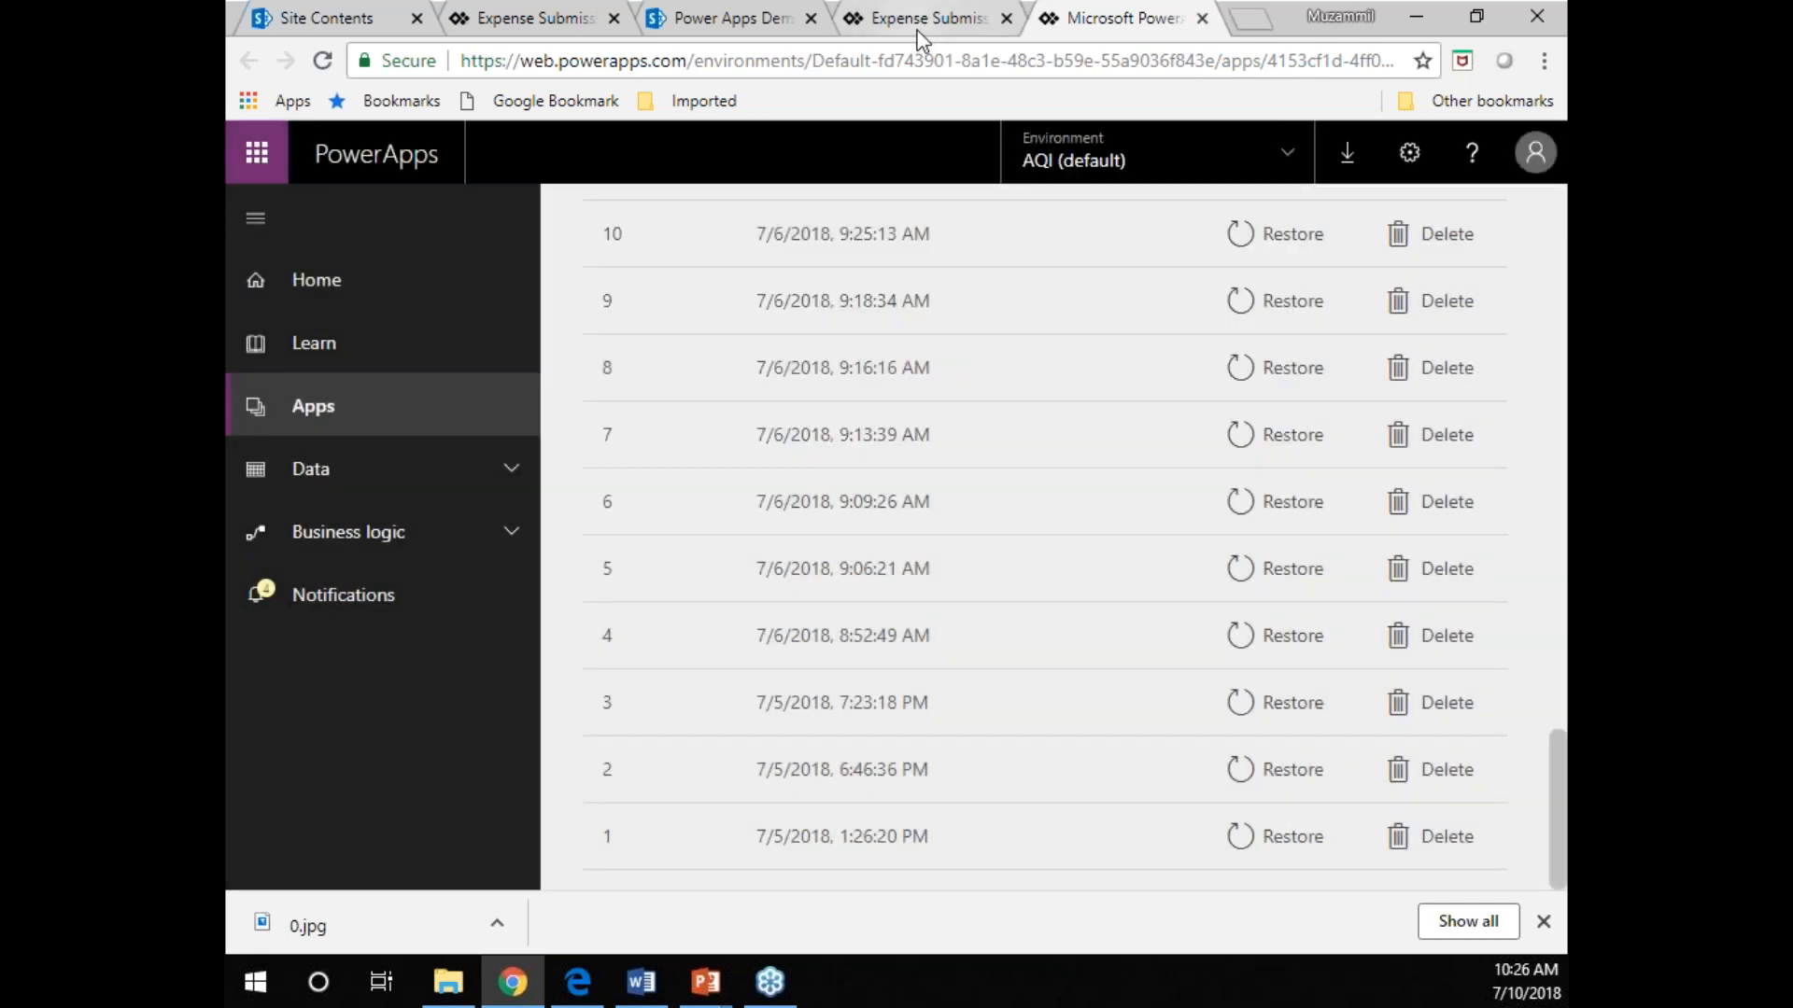
# Open the PowerAppsDemo1 Expense Submissions list from the form's save details and close the form editor, leaving without saving.
pyautogui.click(923, 28)
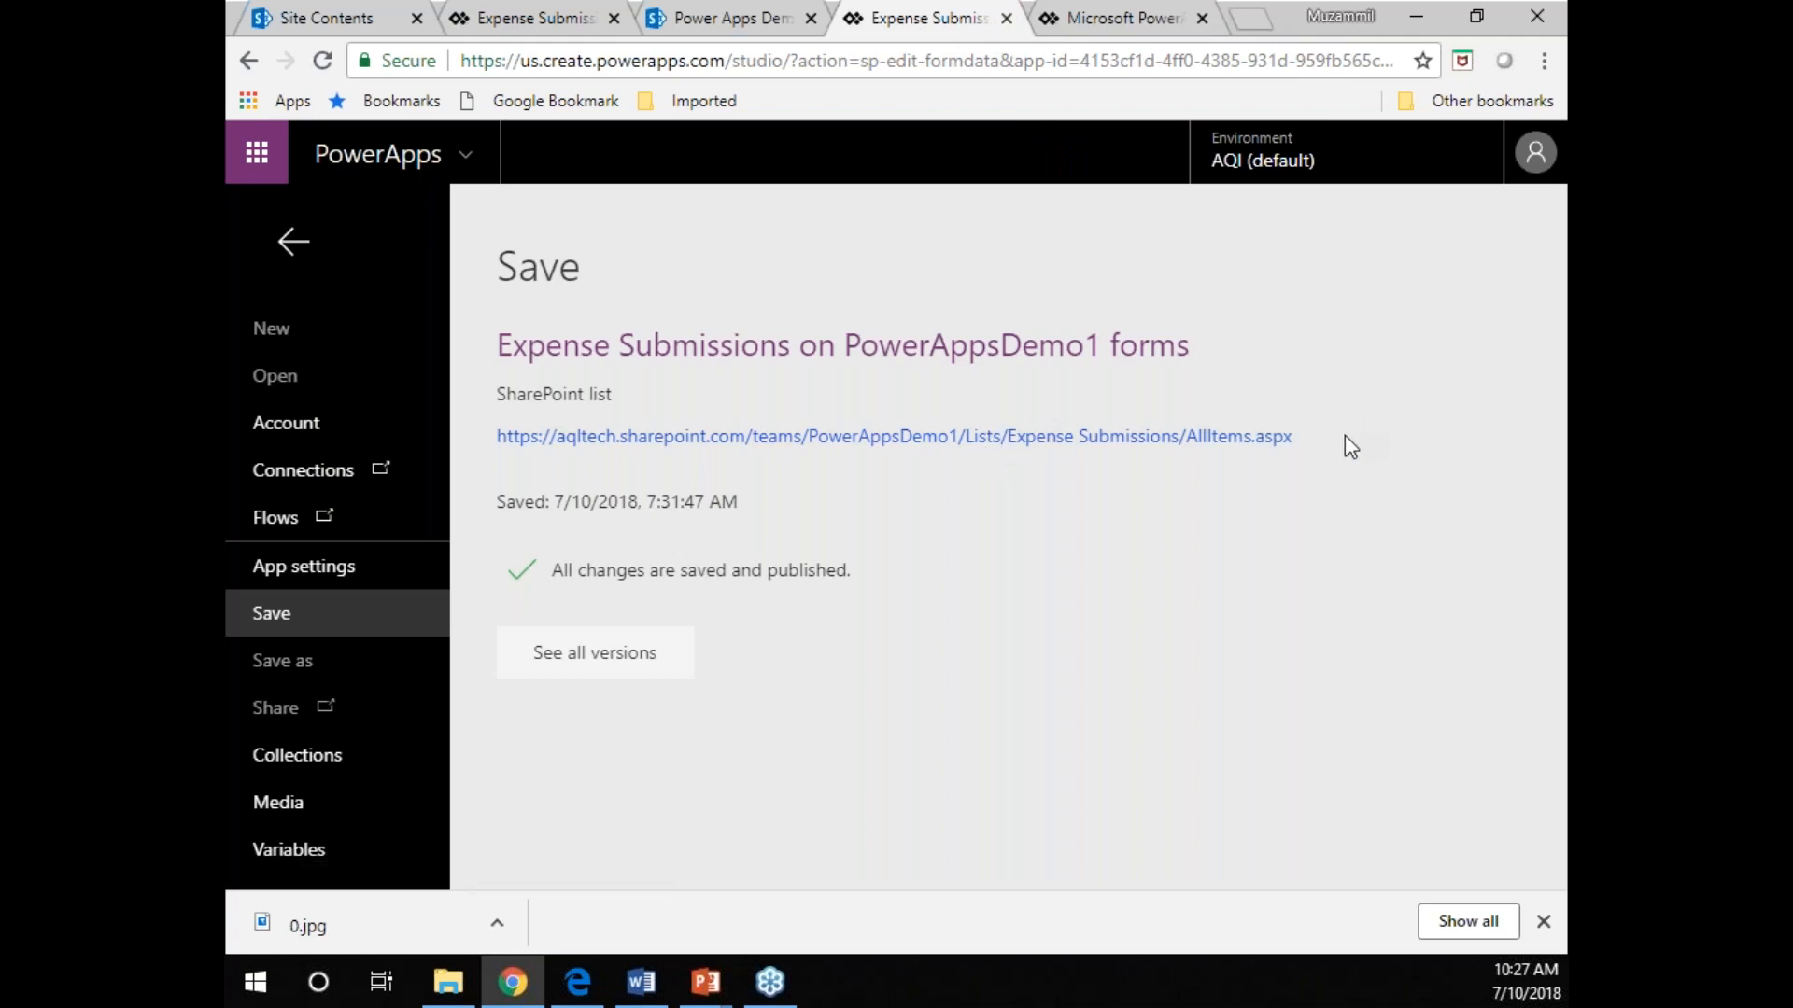
pyautogui.click(700, 437)
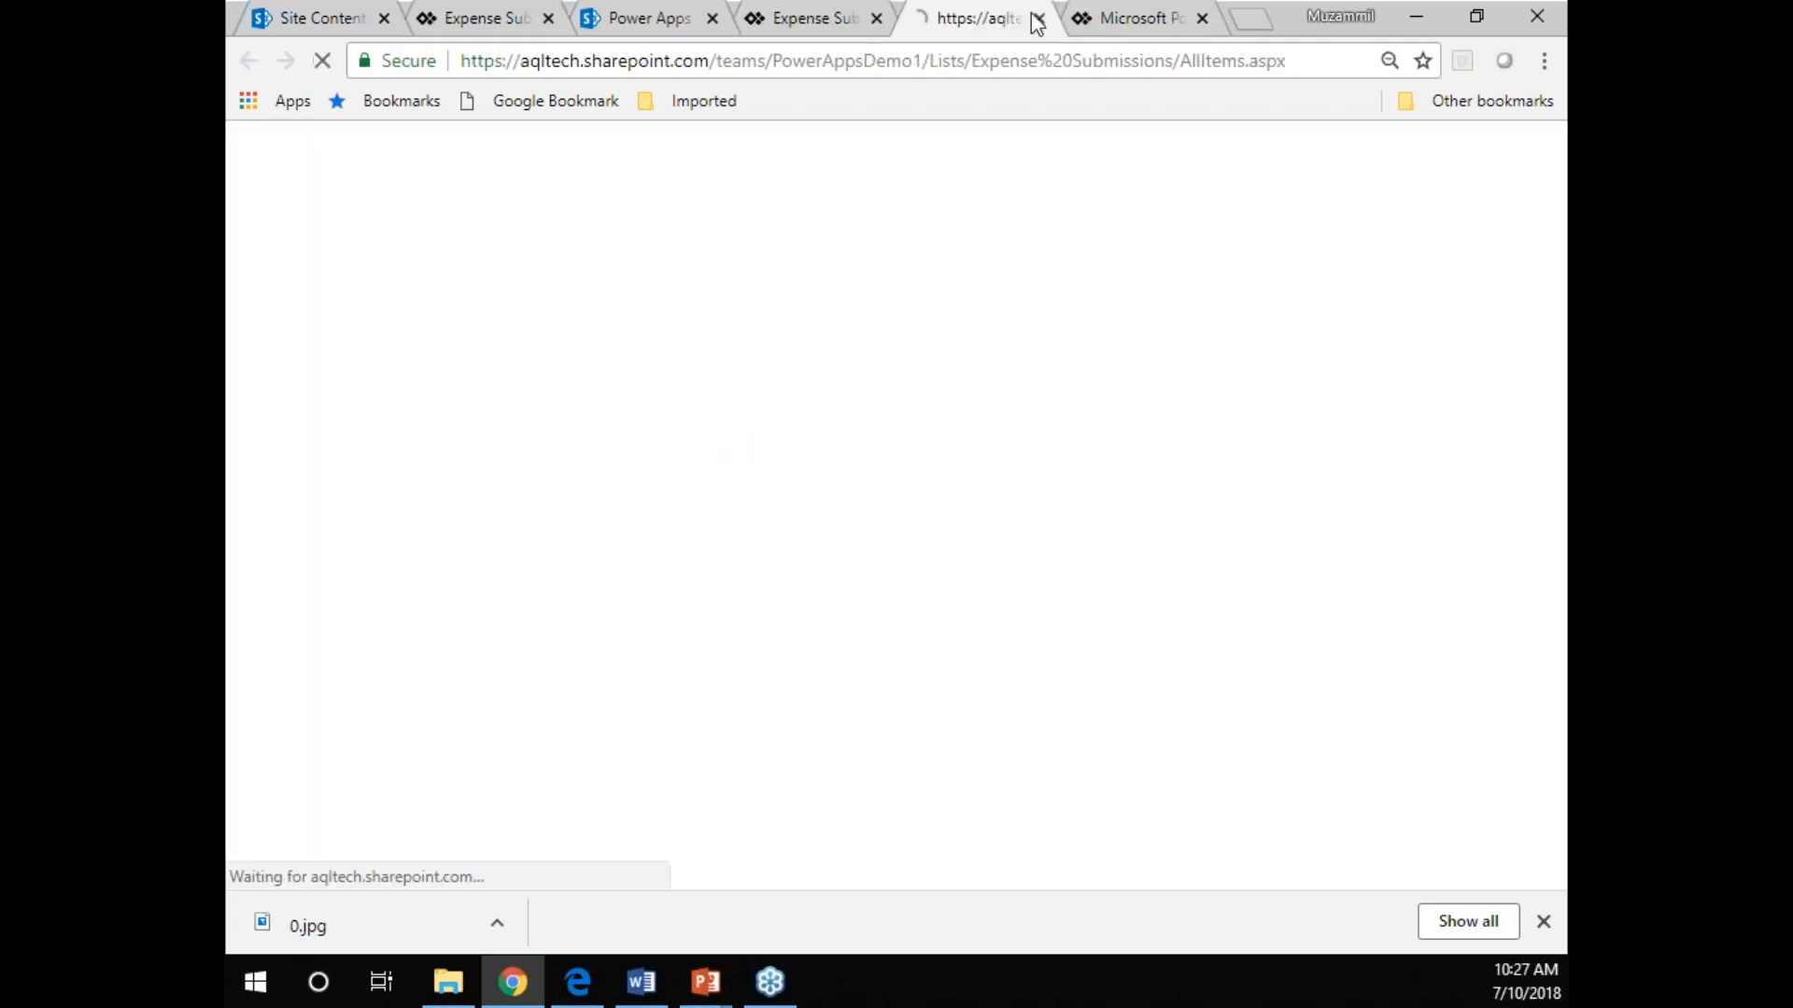
pyautogui.click(840, 32)
pyautogui.click(876, 19)
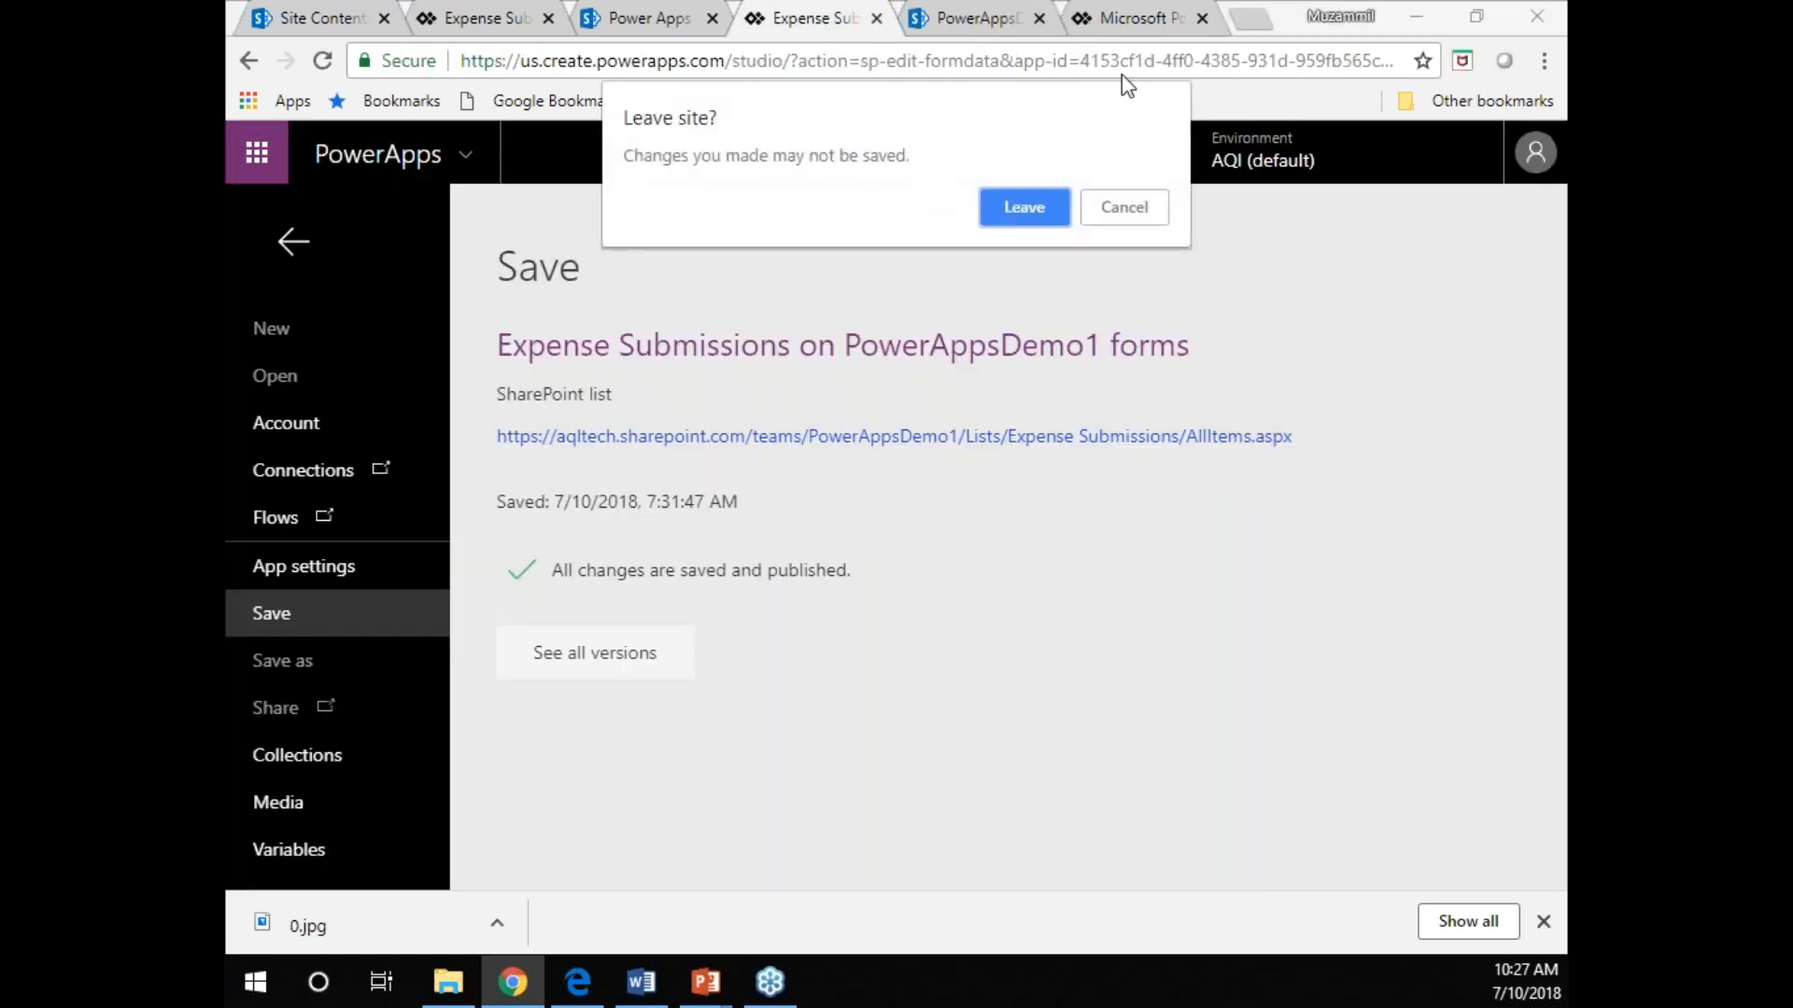
pyautogui.click(1024, 213)
# Restore version 1 of the Expense Submissions form from the version history and publish it as version 42.
pyautogui.click(1117, 19)
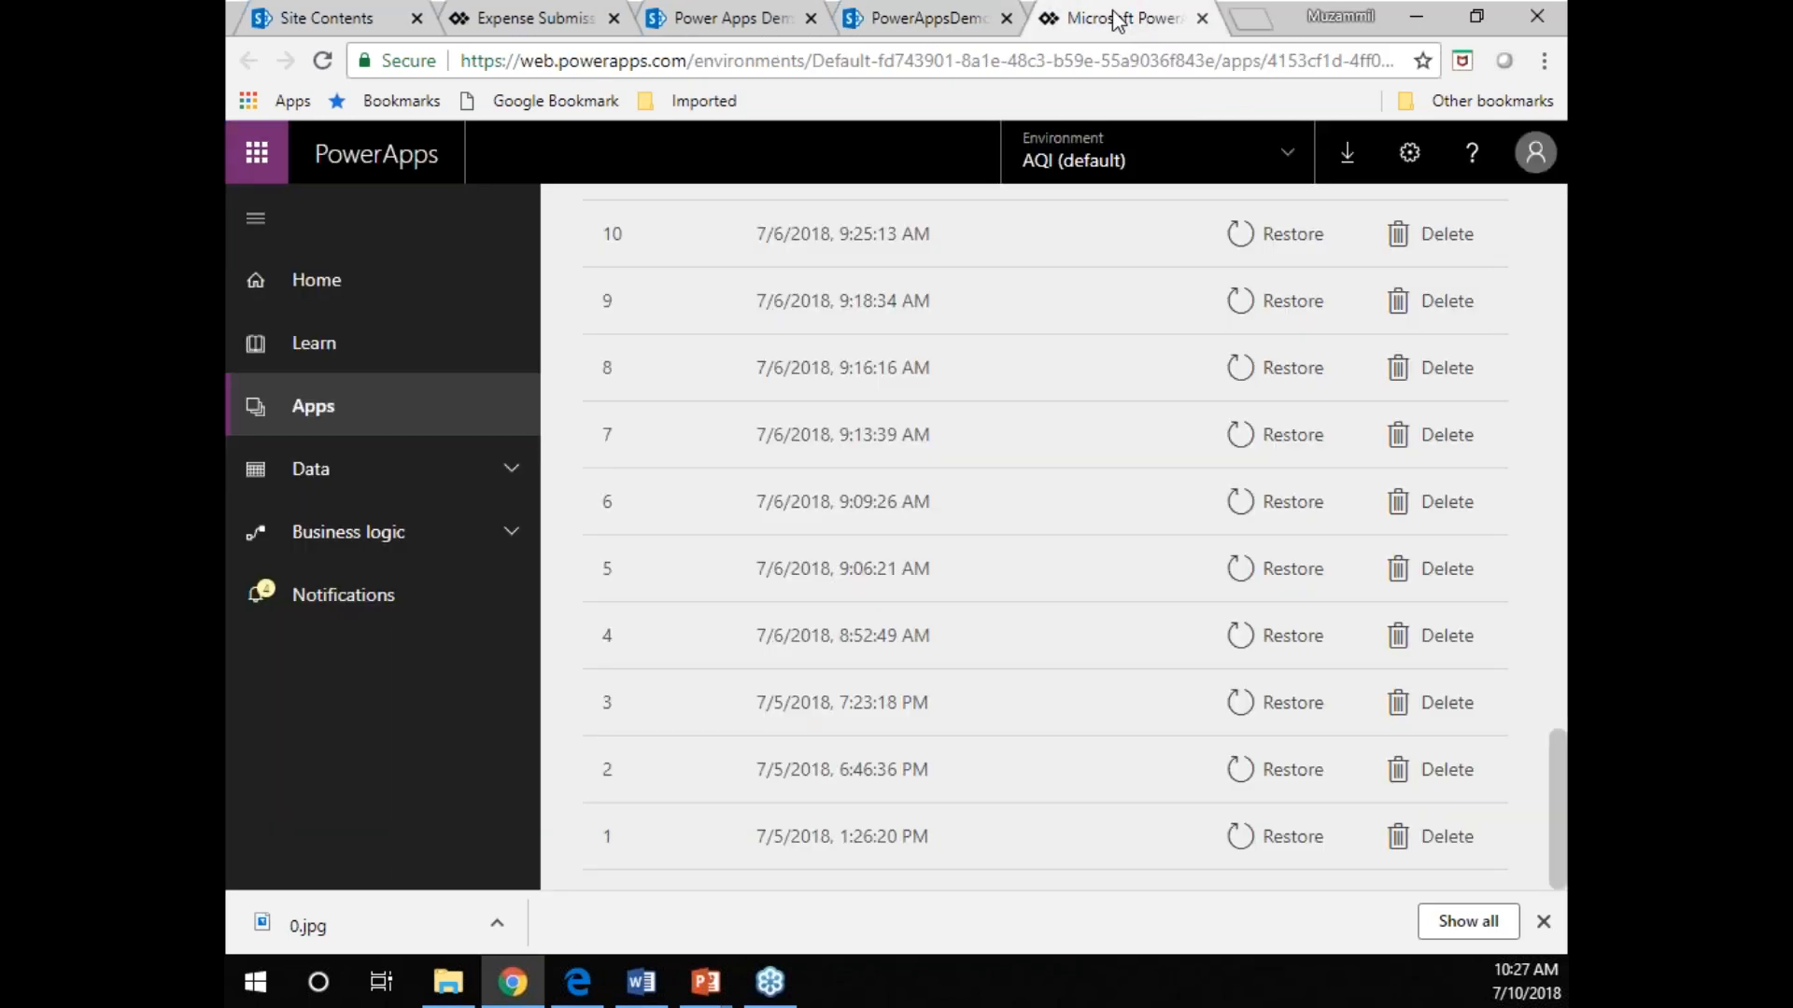
pyautogui.click(1316, 836)
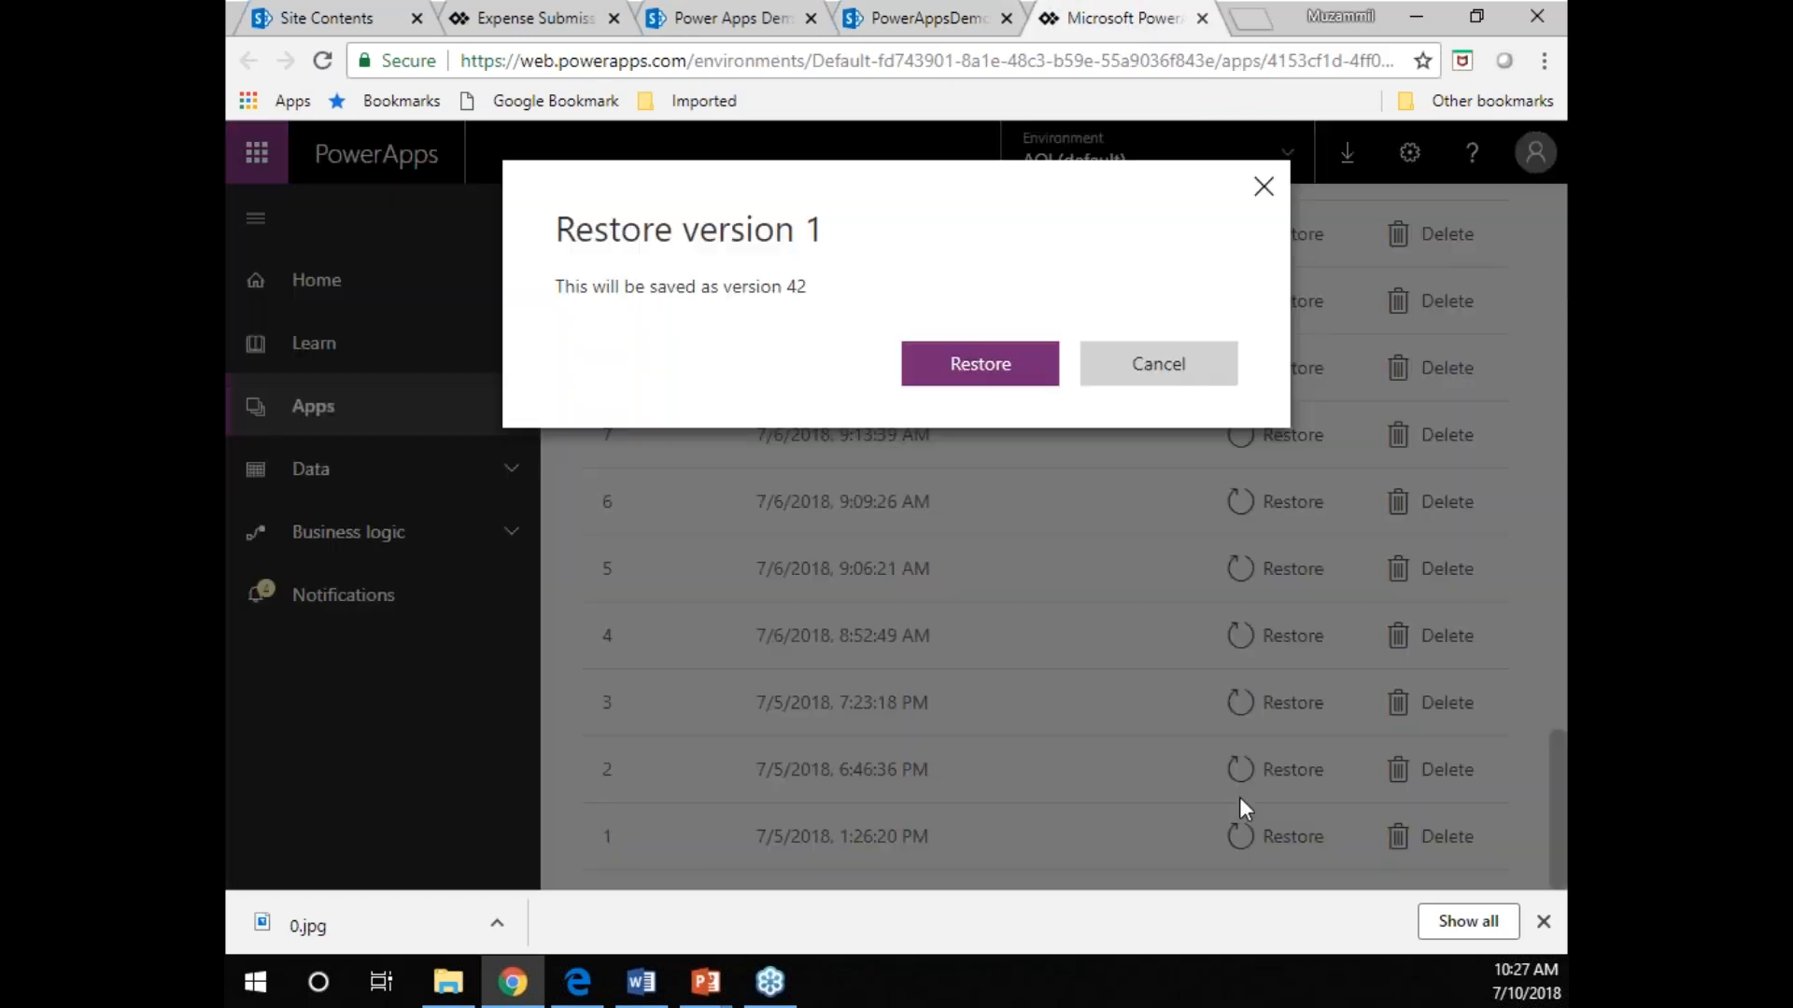
pyautogui.click(995, 383)
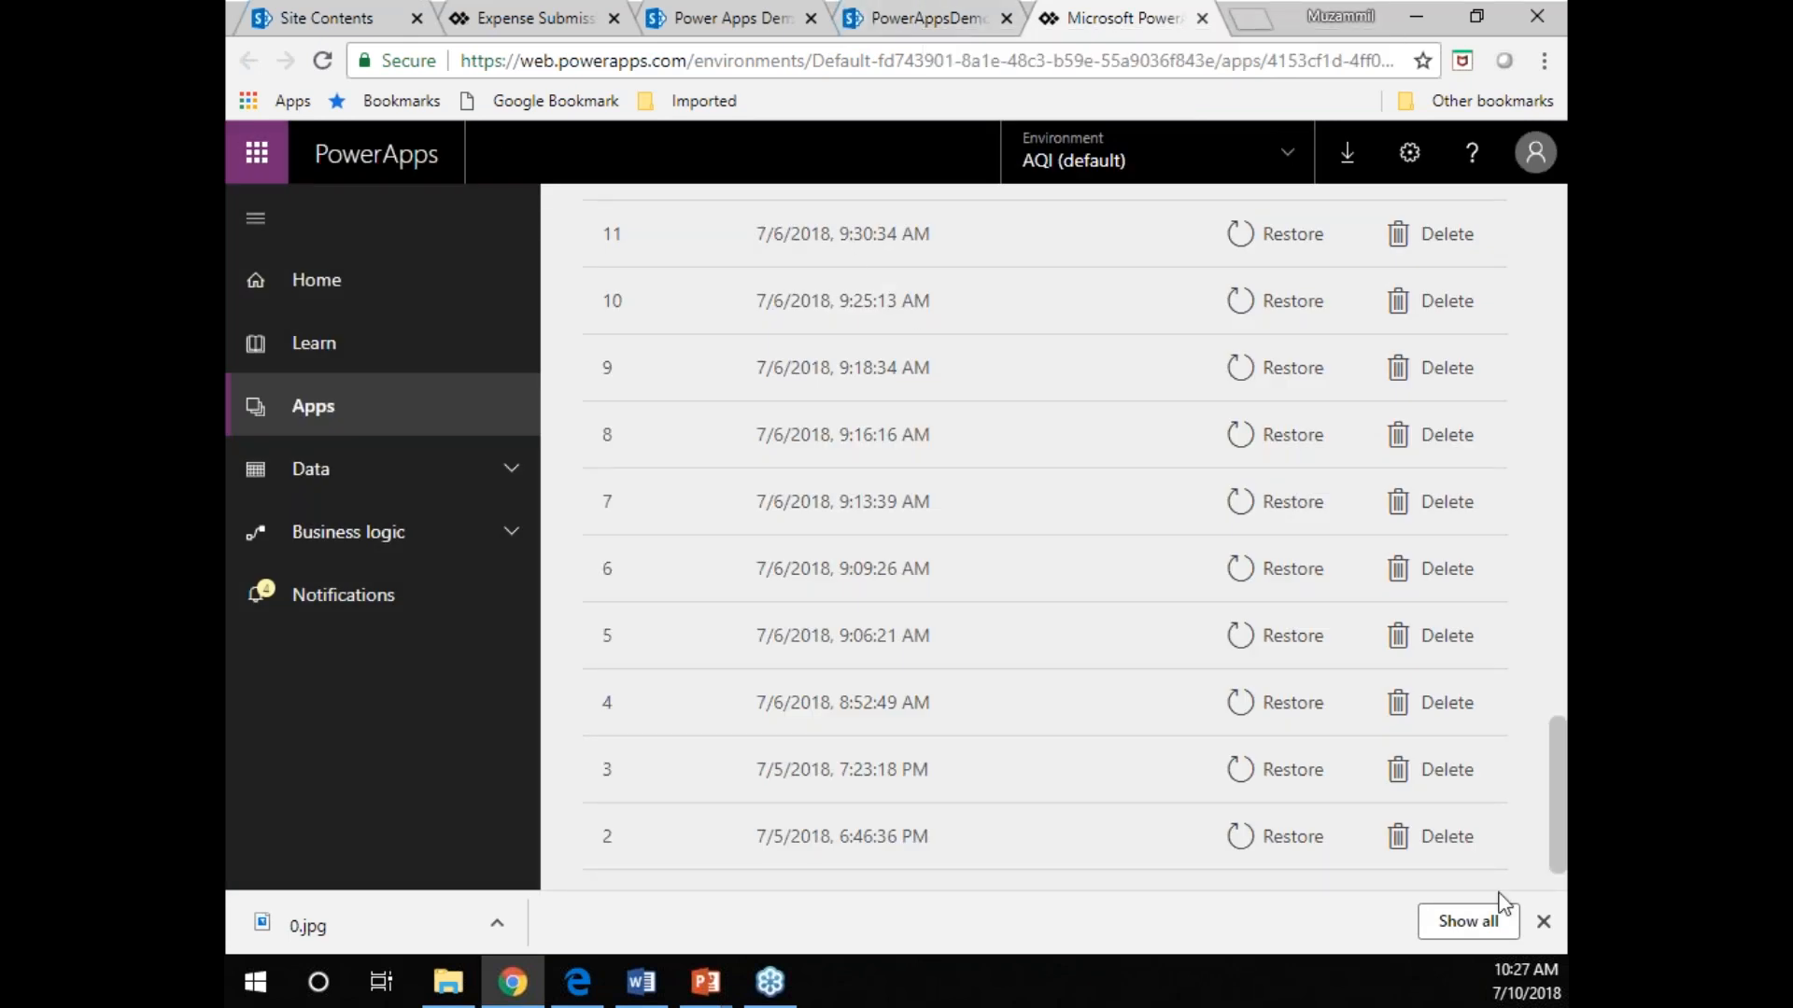
pyautogui.moveTo(1557, 803); pyautogui.dragTo(1557, 273)
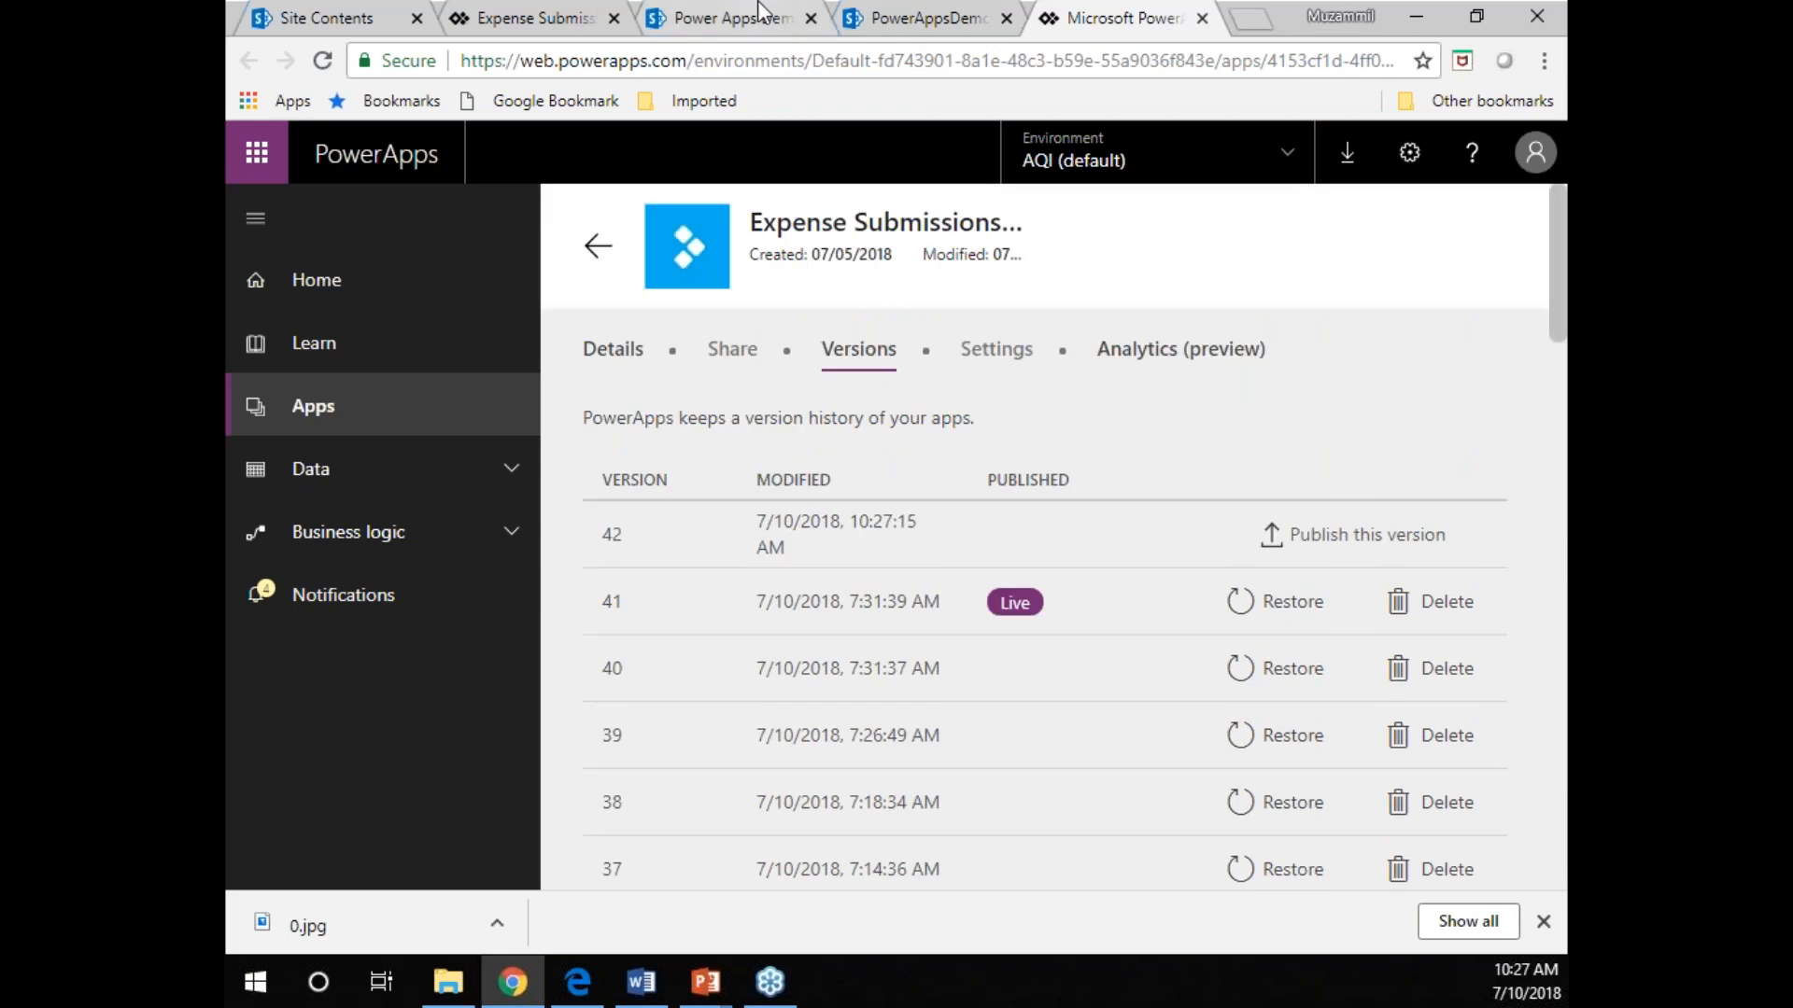
pyautogui.click(1361, 542)
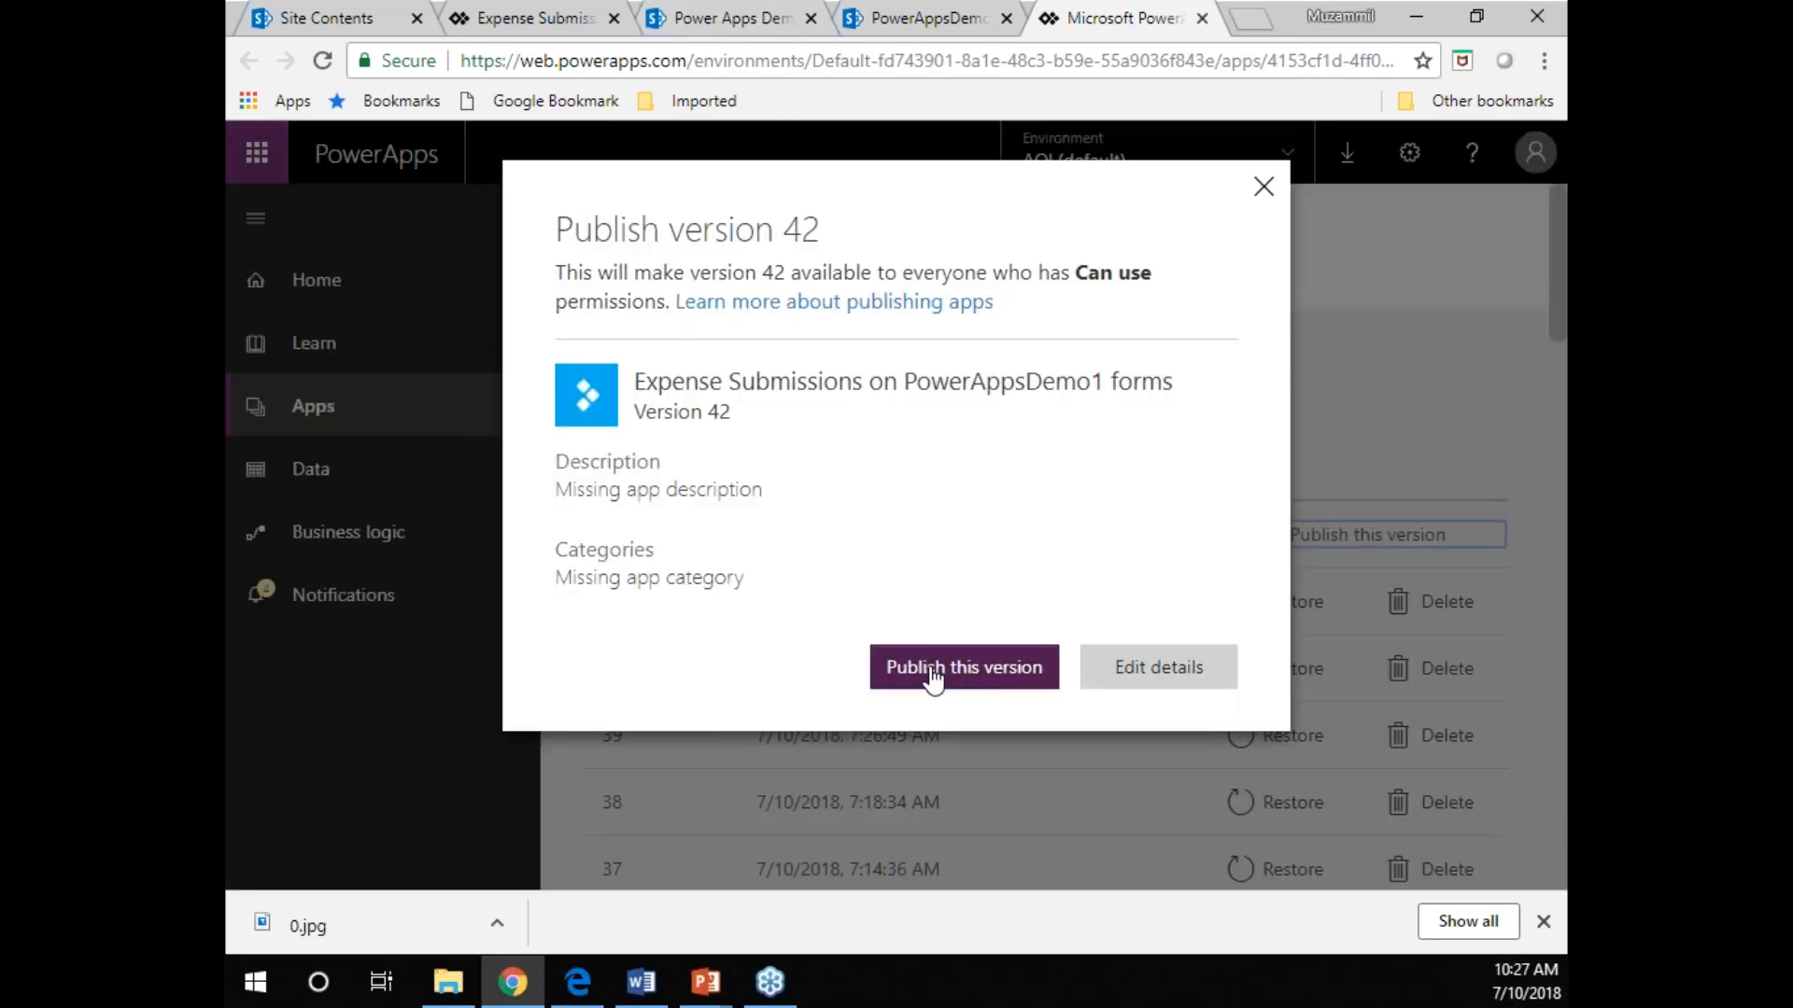
pyautogui.click(934, 678)
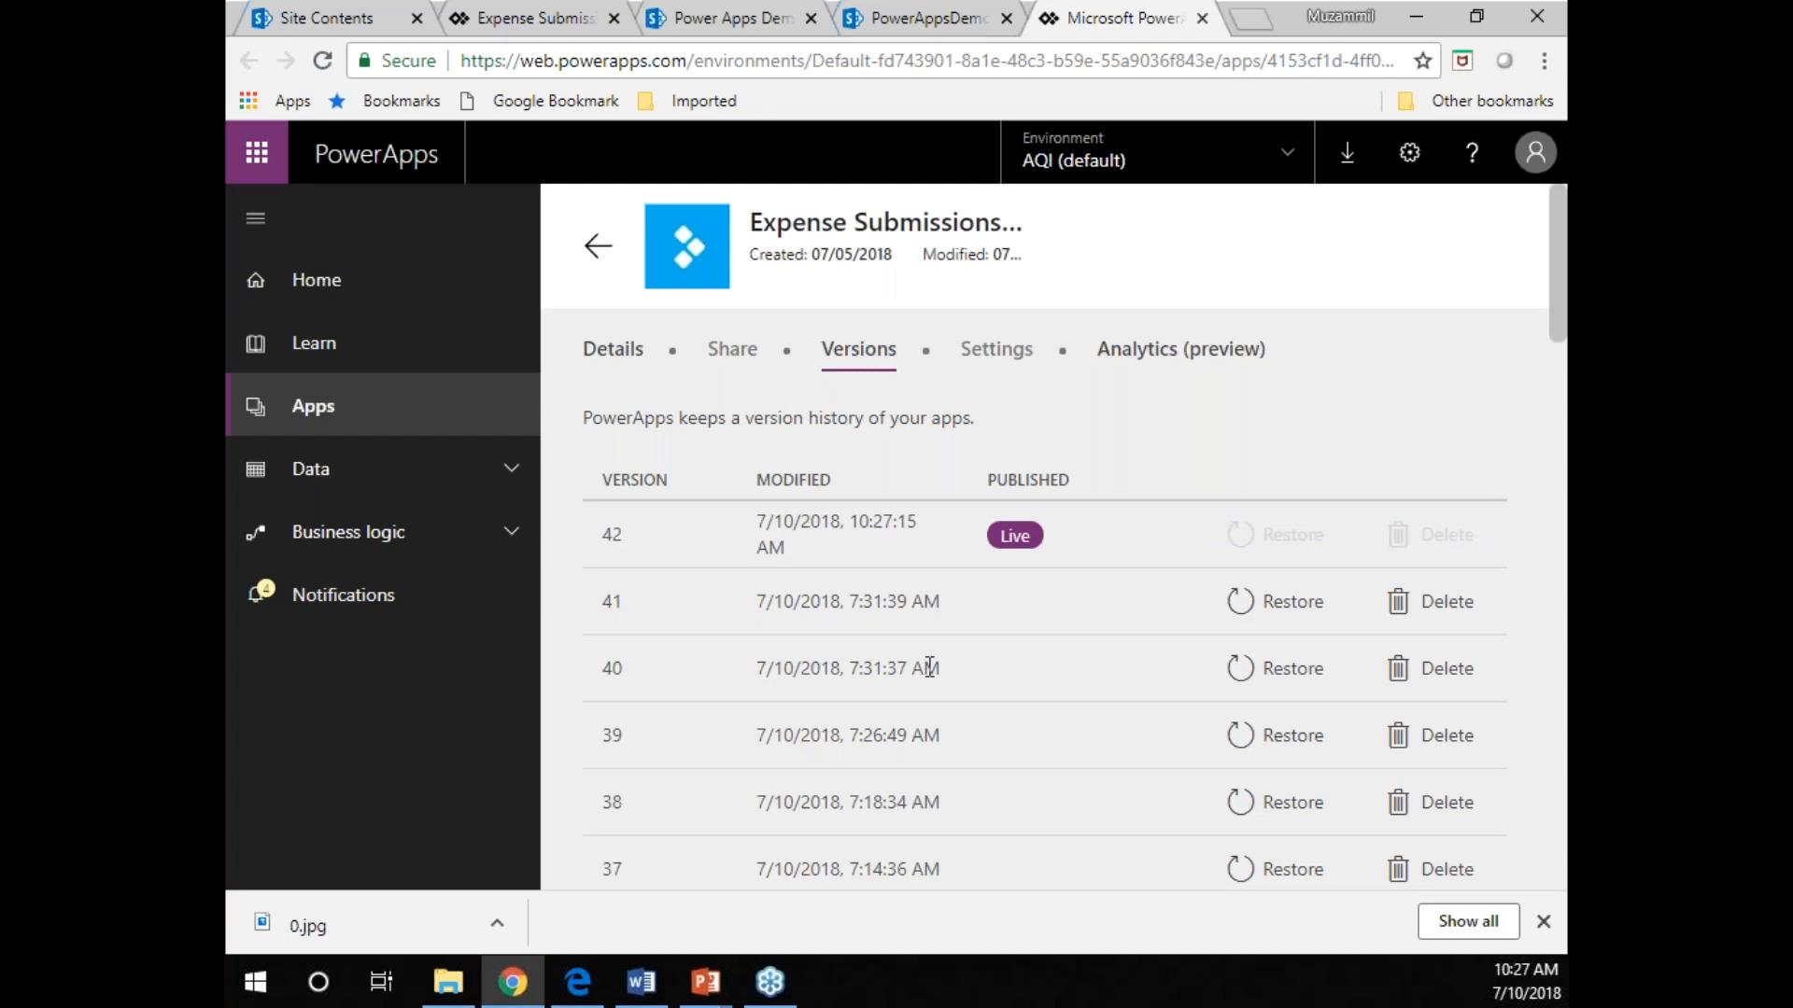
# Reload the PowerAppsDemo1 Expense Submissions list, examine the restored form in a new item, and close it without saving.
pyautogui.click(915, 28)
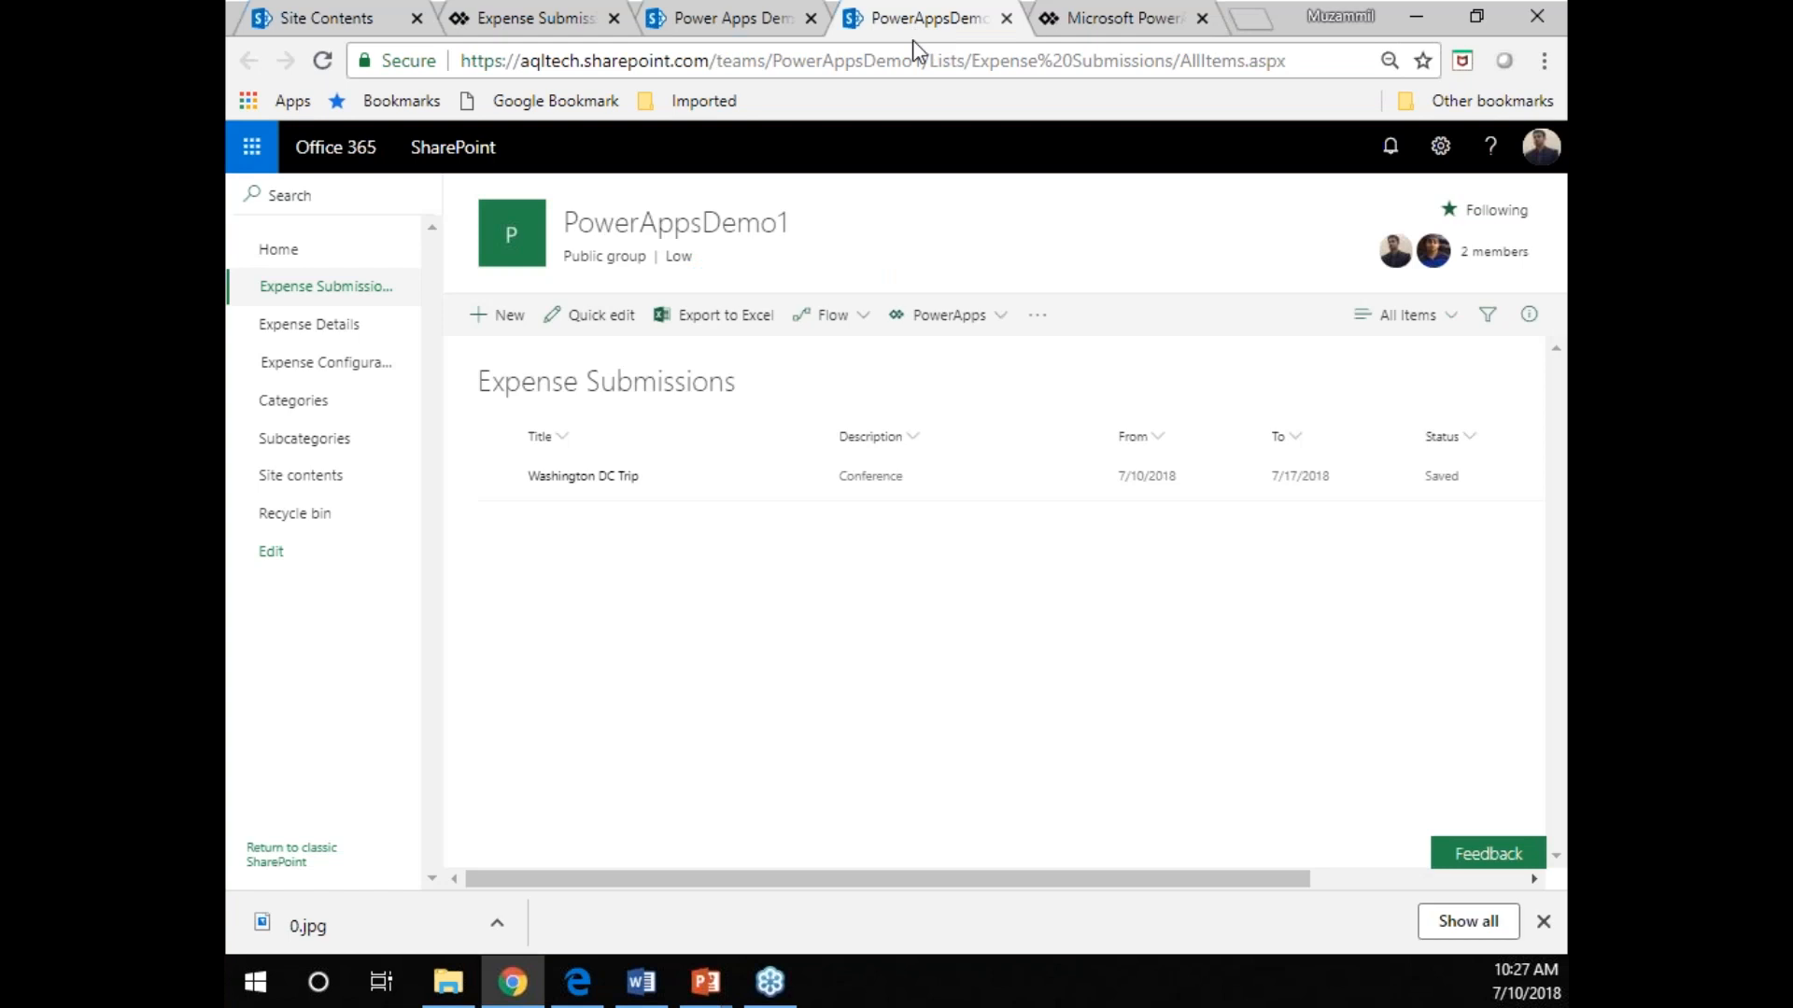
pyautogui.click(894, 62)
pyautogui.press('Return')
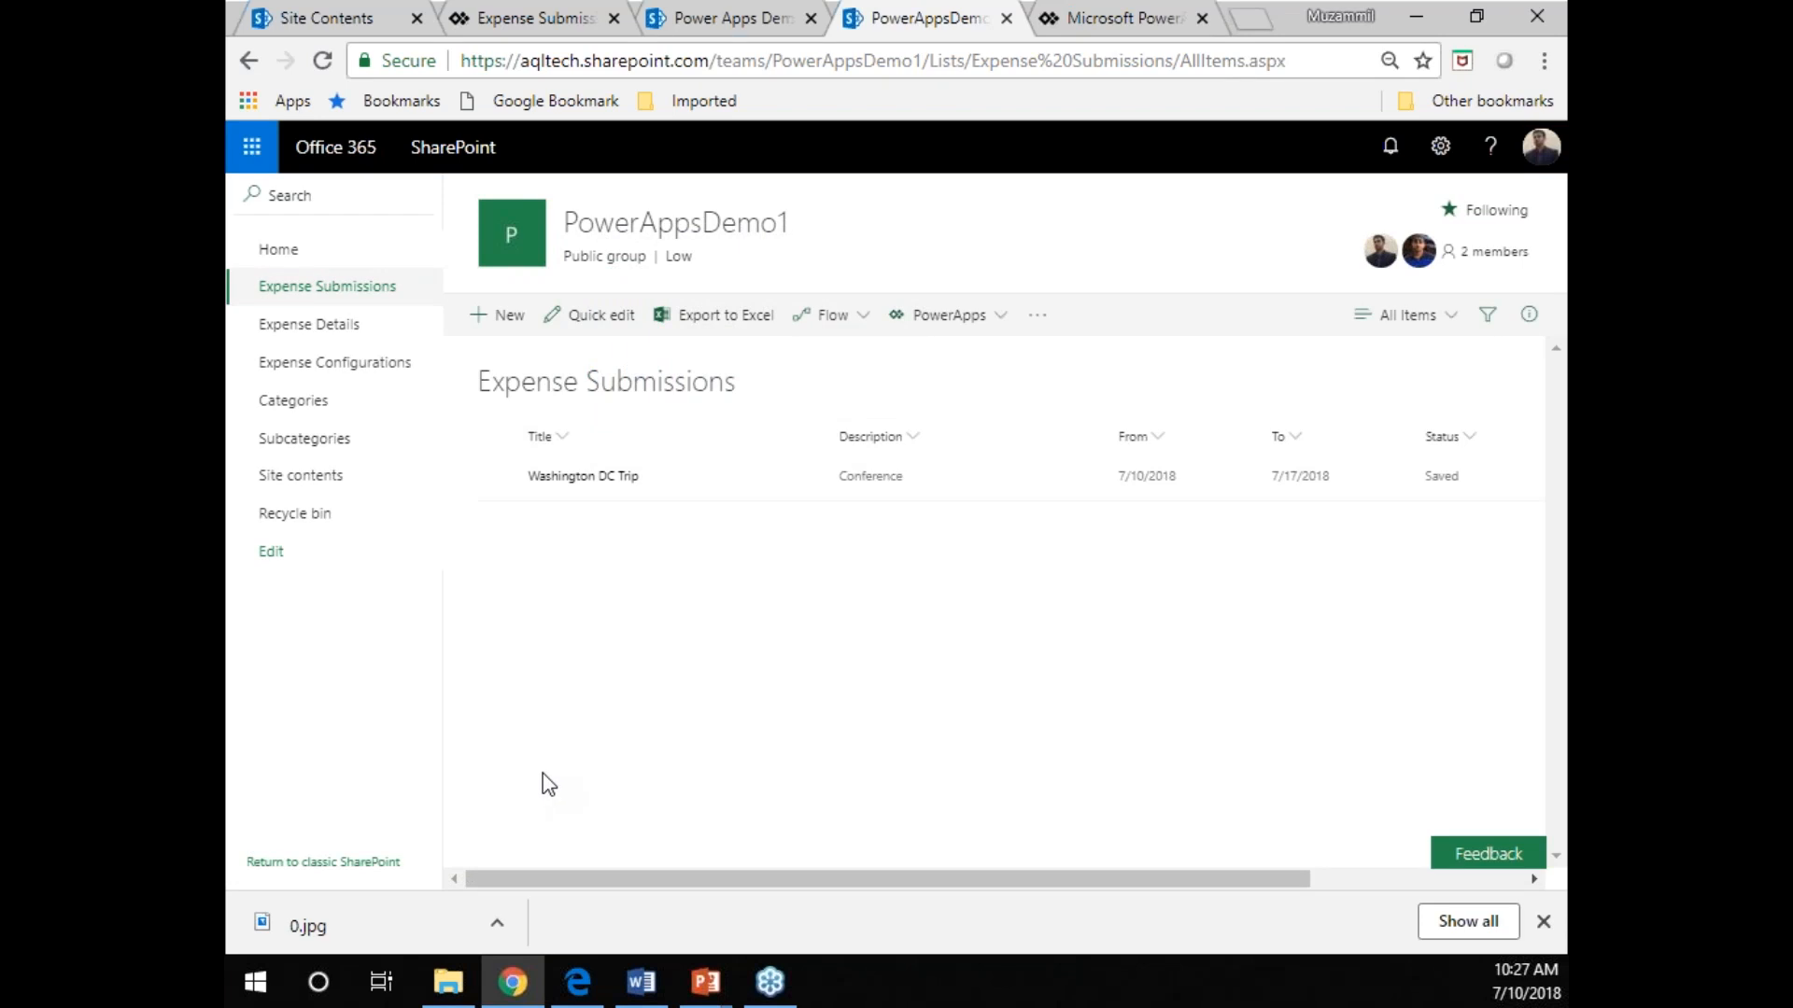
pyautogui.click(523, 316)
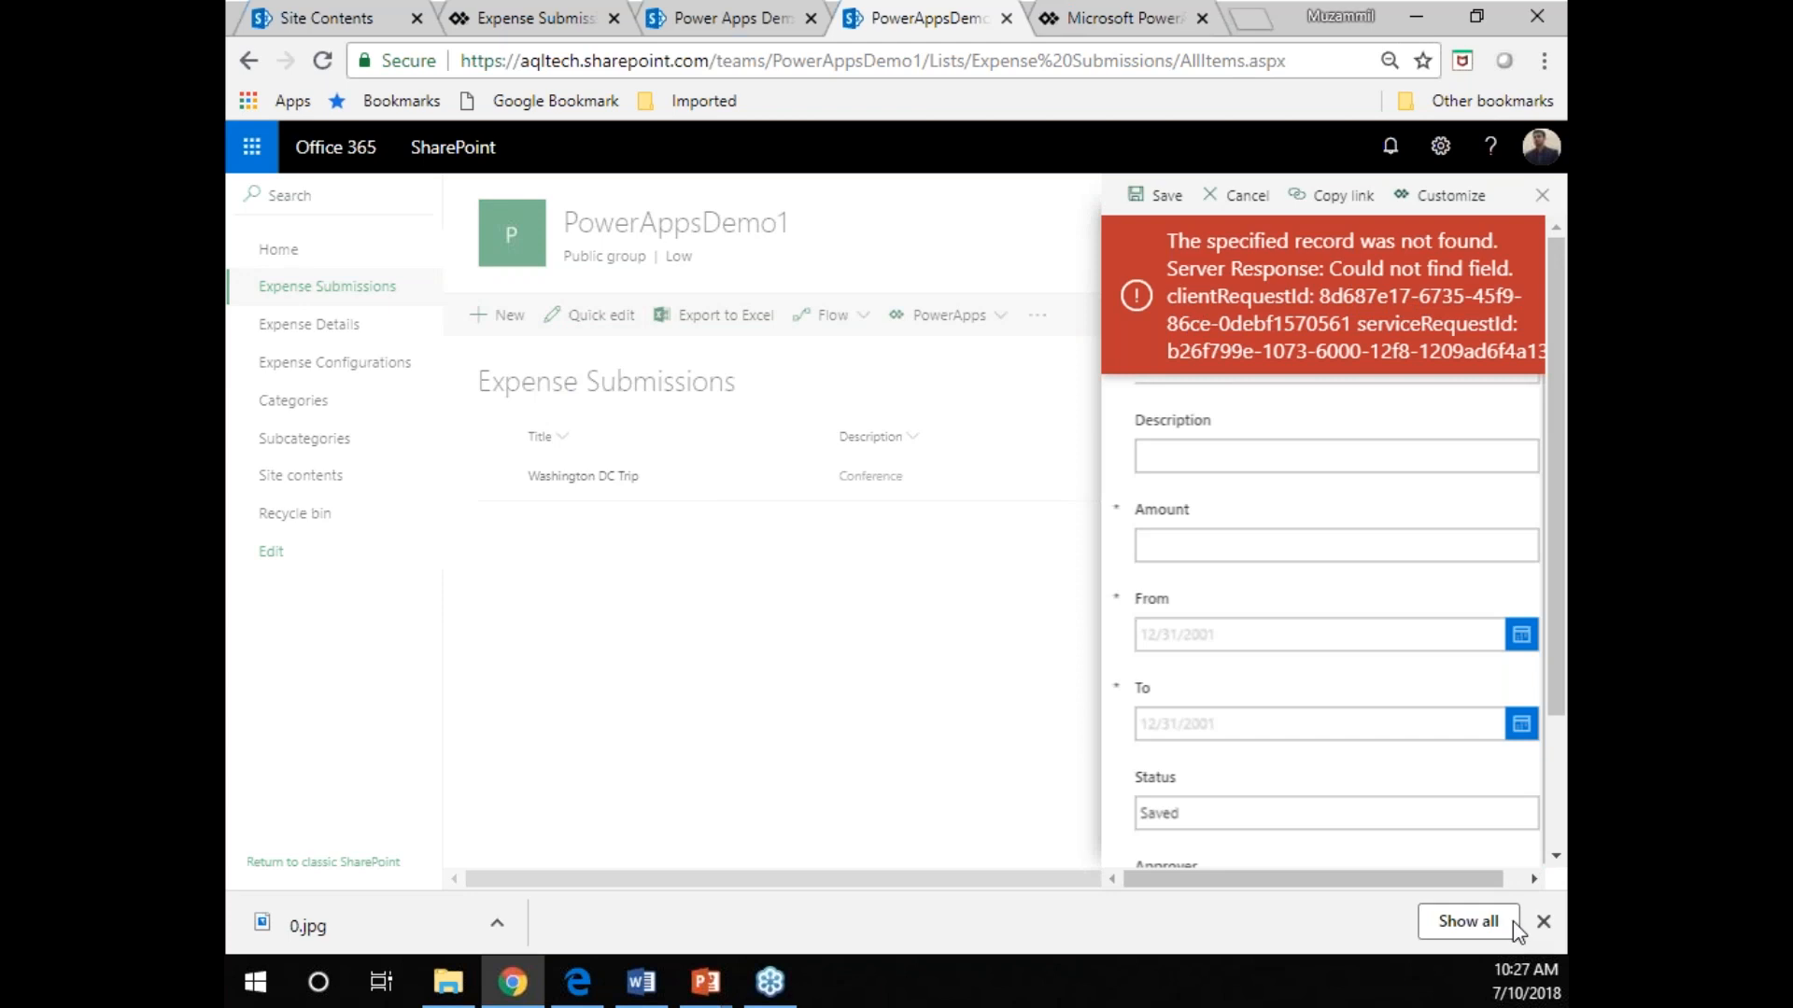
pyautogui.click(1527, 879)
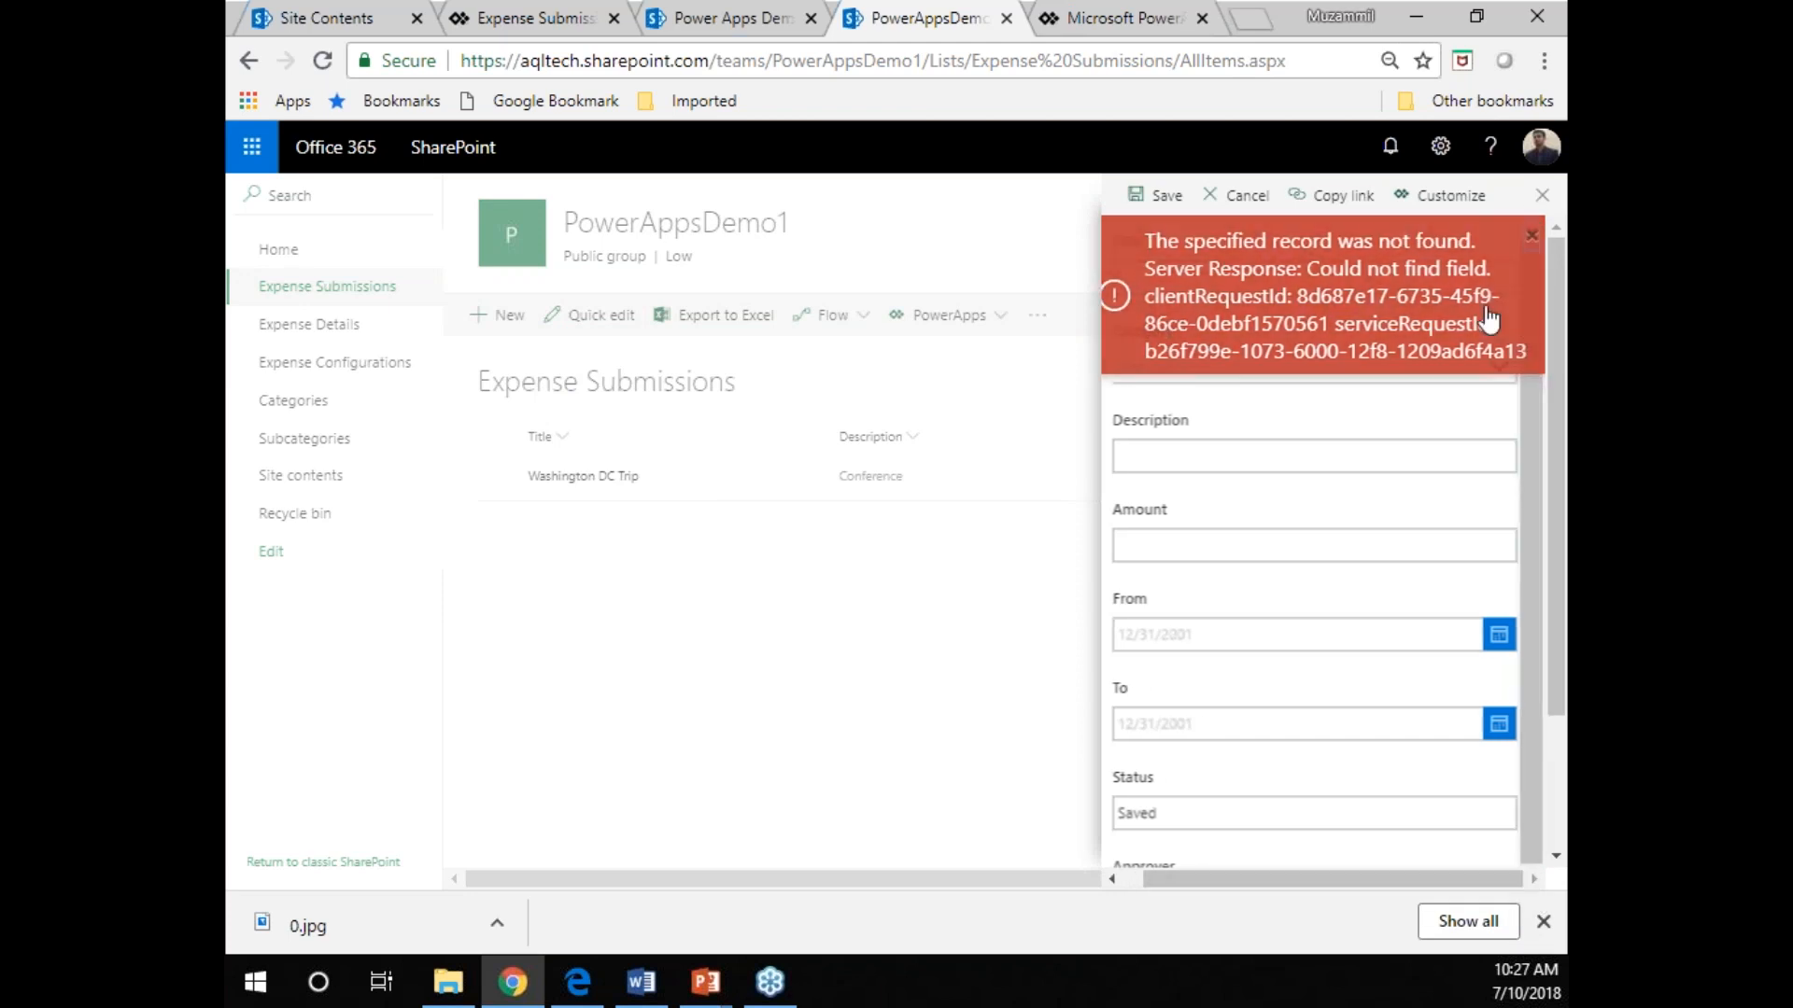
pyautogui.click(1531, 235)
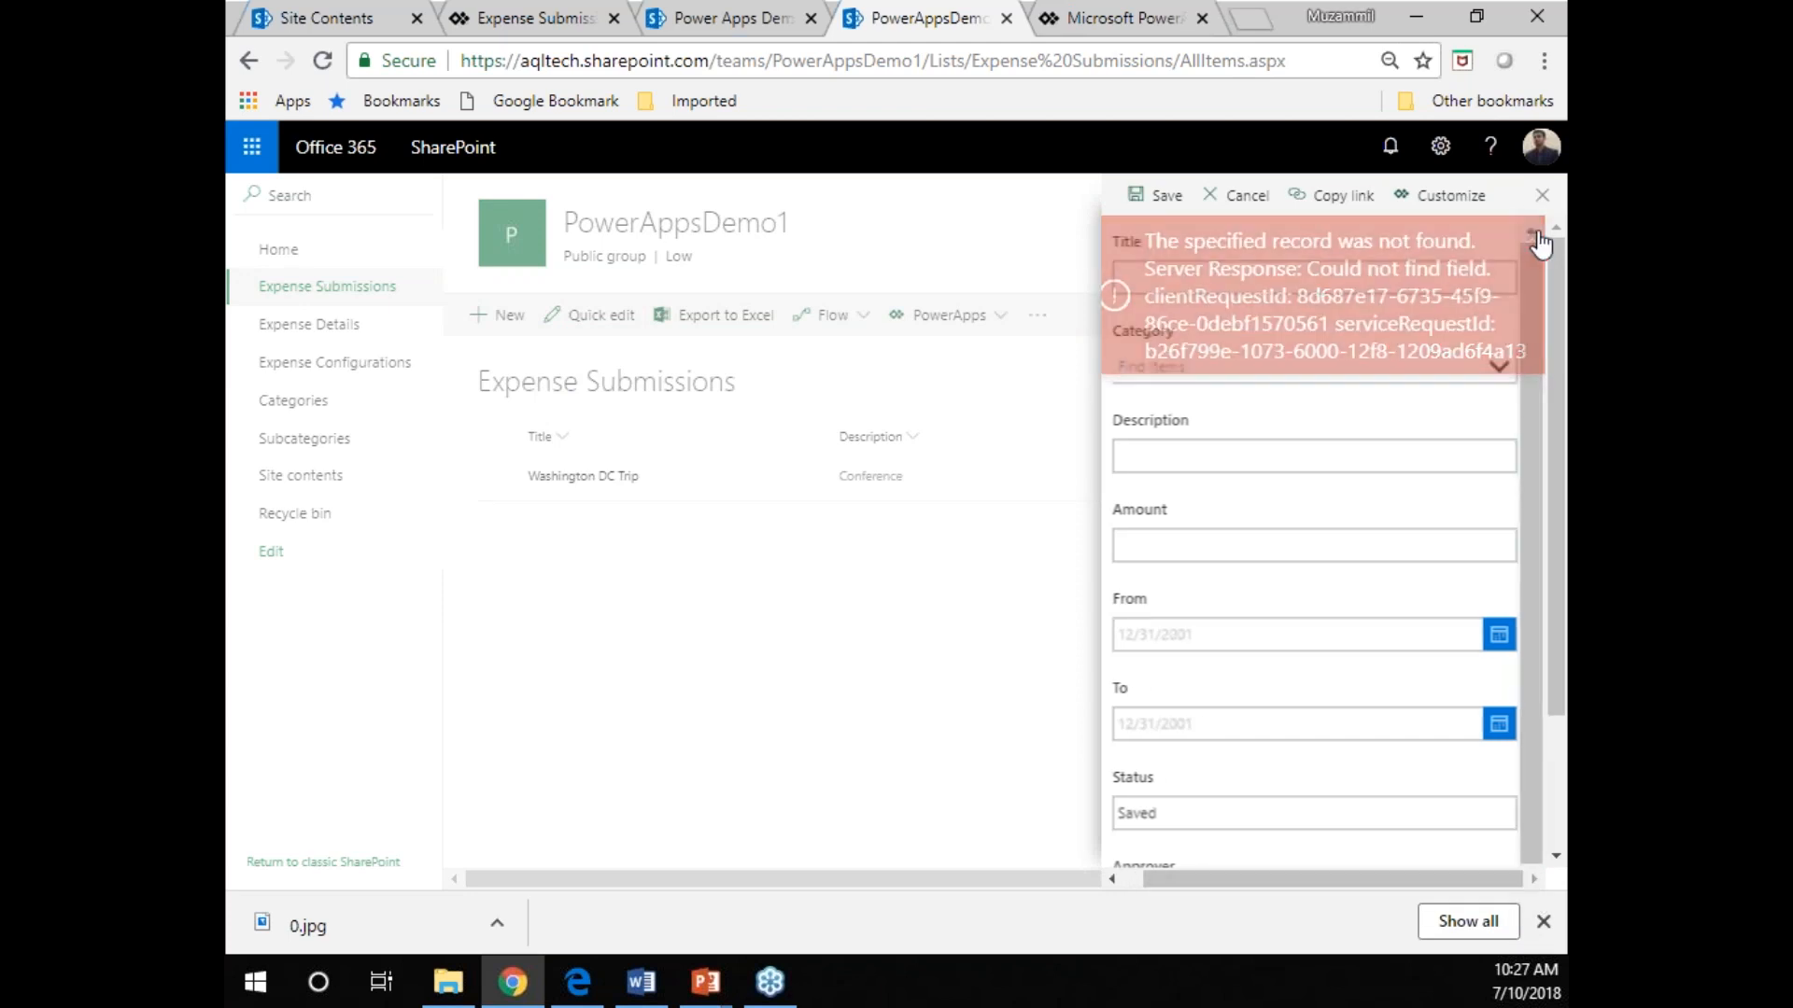
pyautogui.moveTo(1558, 437)
pyautogui.mouseDown()
pyautogui.moveTo(1561, 512)
pyautogui.moveTo(1566, 437)
pyautogui.mouseUp()
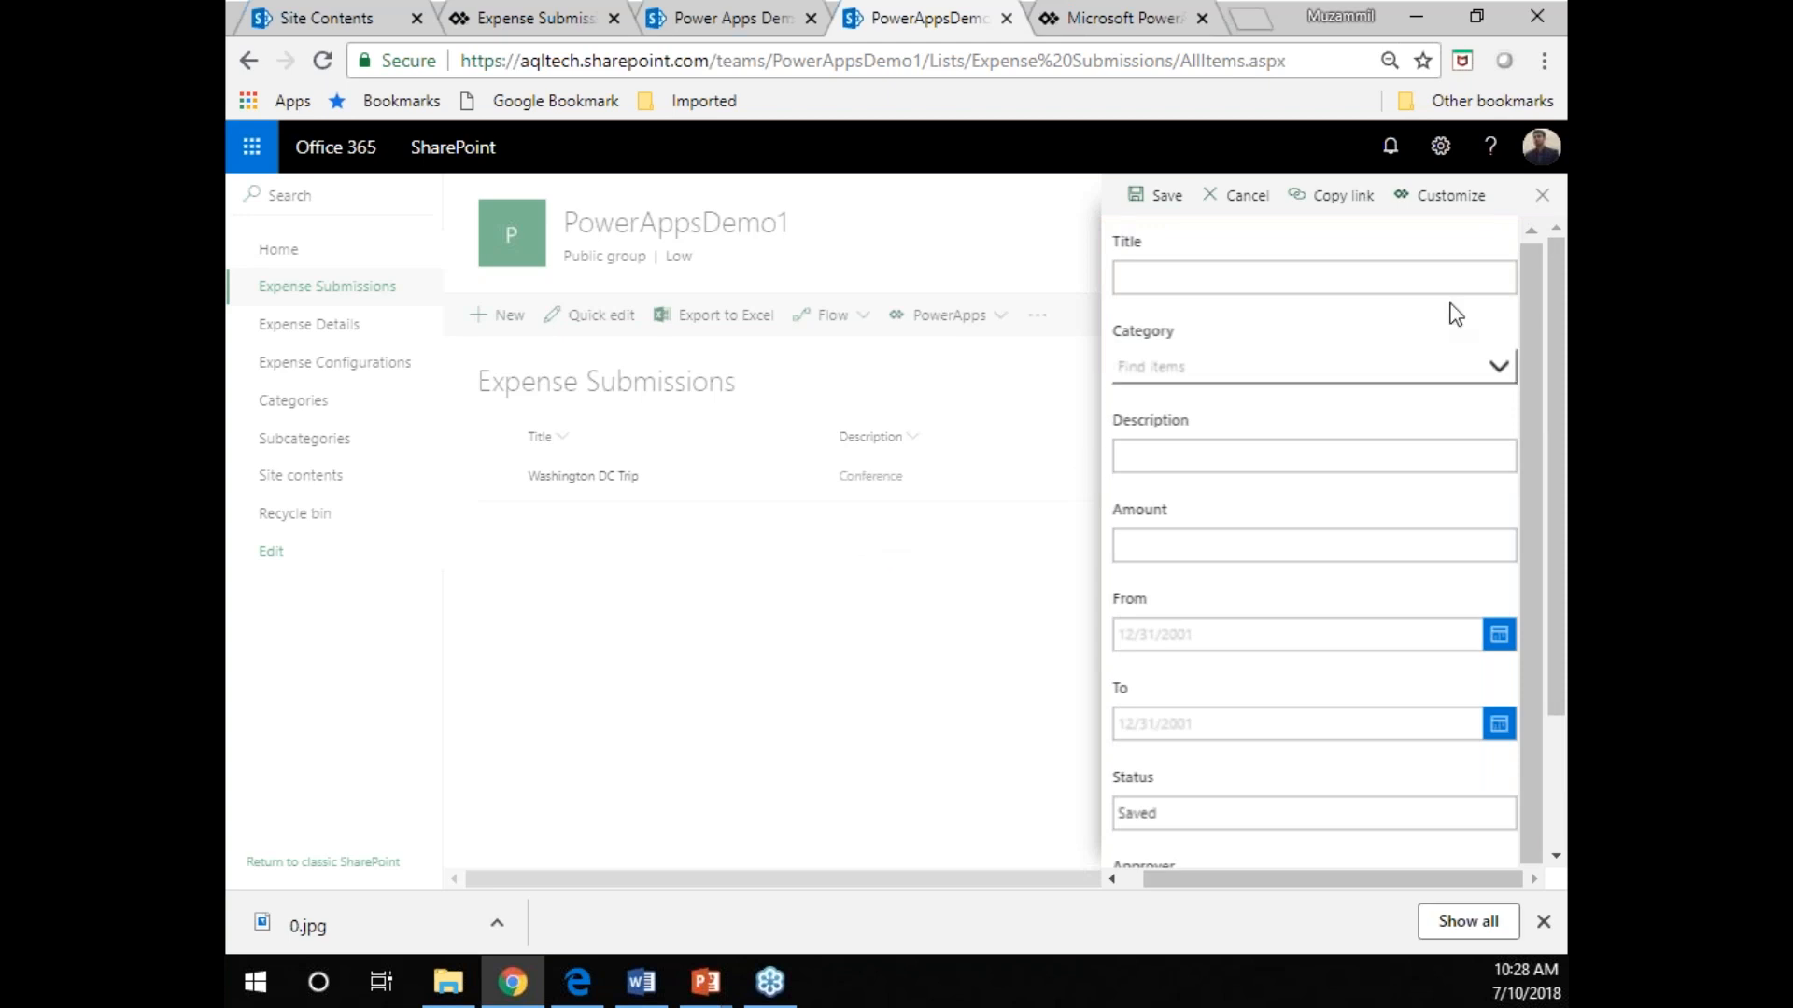
pyautogui.click(1545, 198)
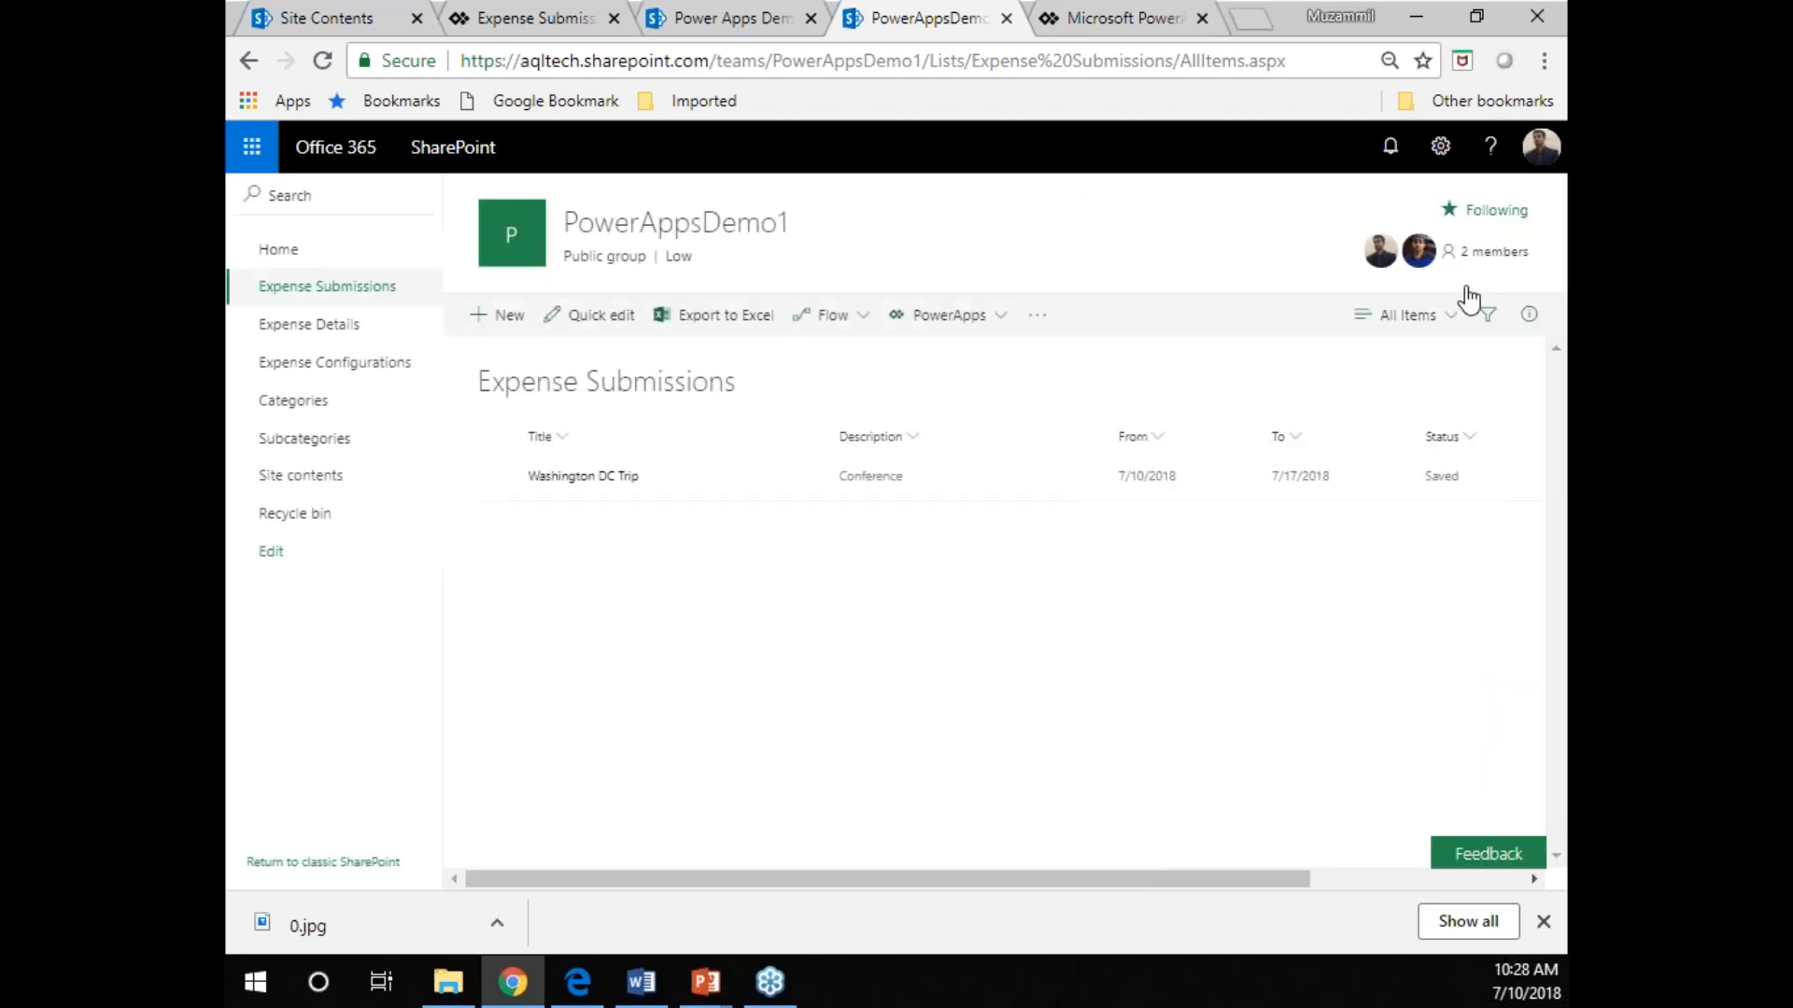
# Open the restored Expense Submissions form for customization, enlarge the canvas to 50%, and select the Category card.
pyautogui.click(993, 333)
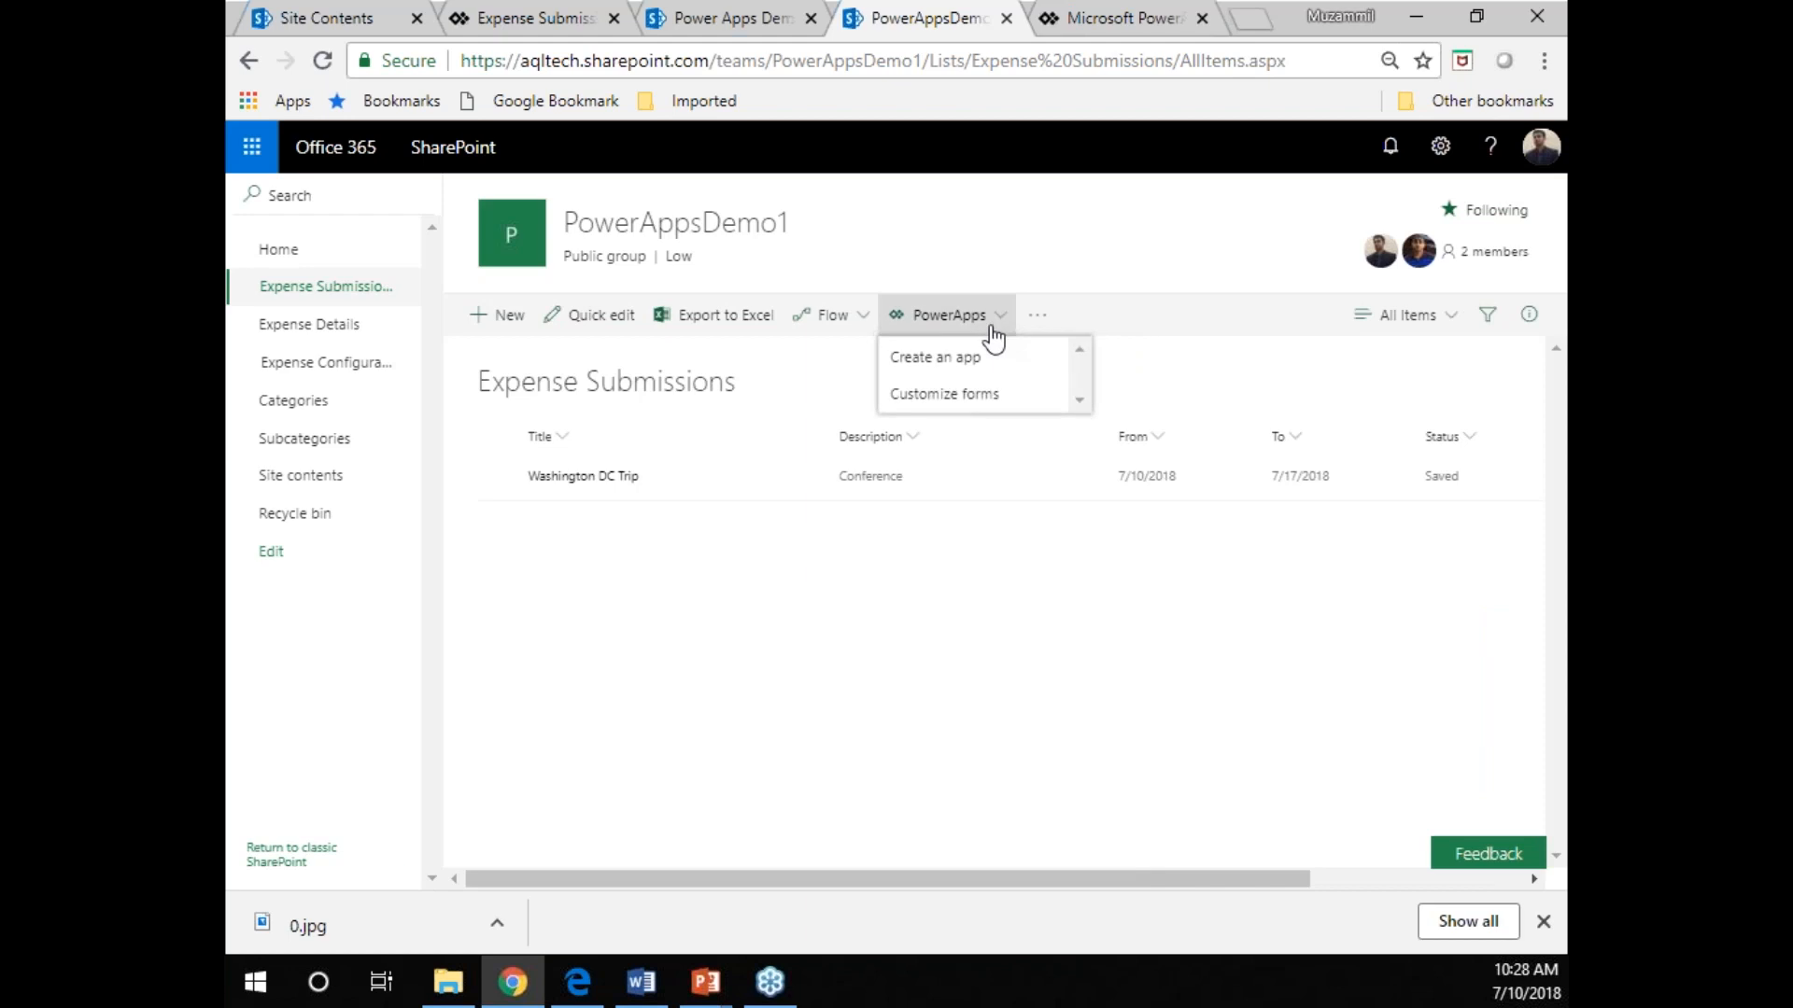
pyautogui.click(950, 399)
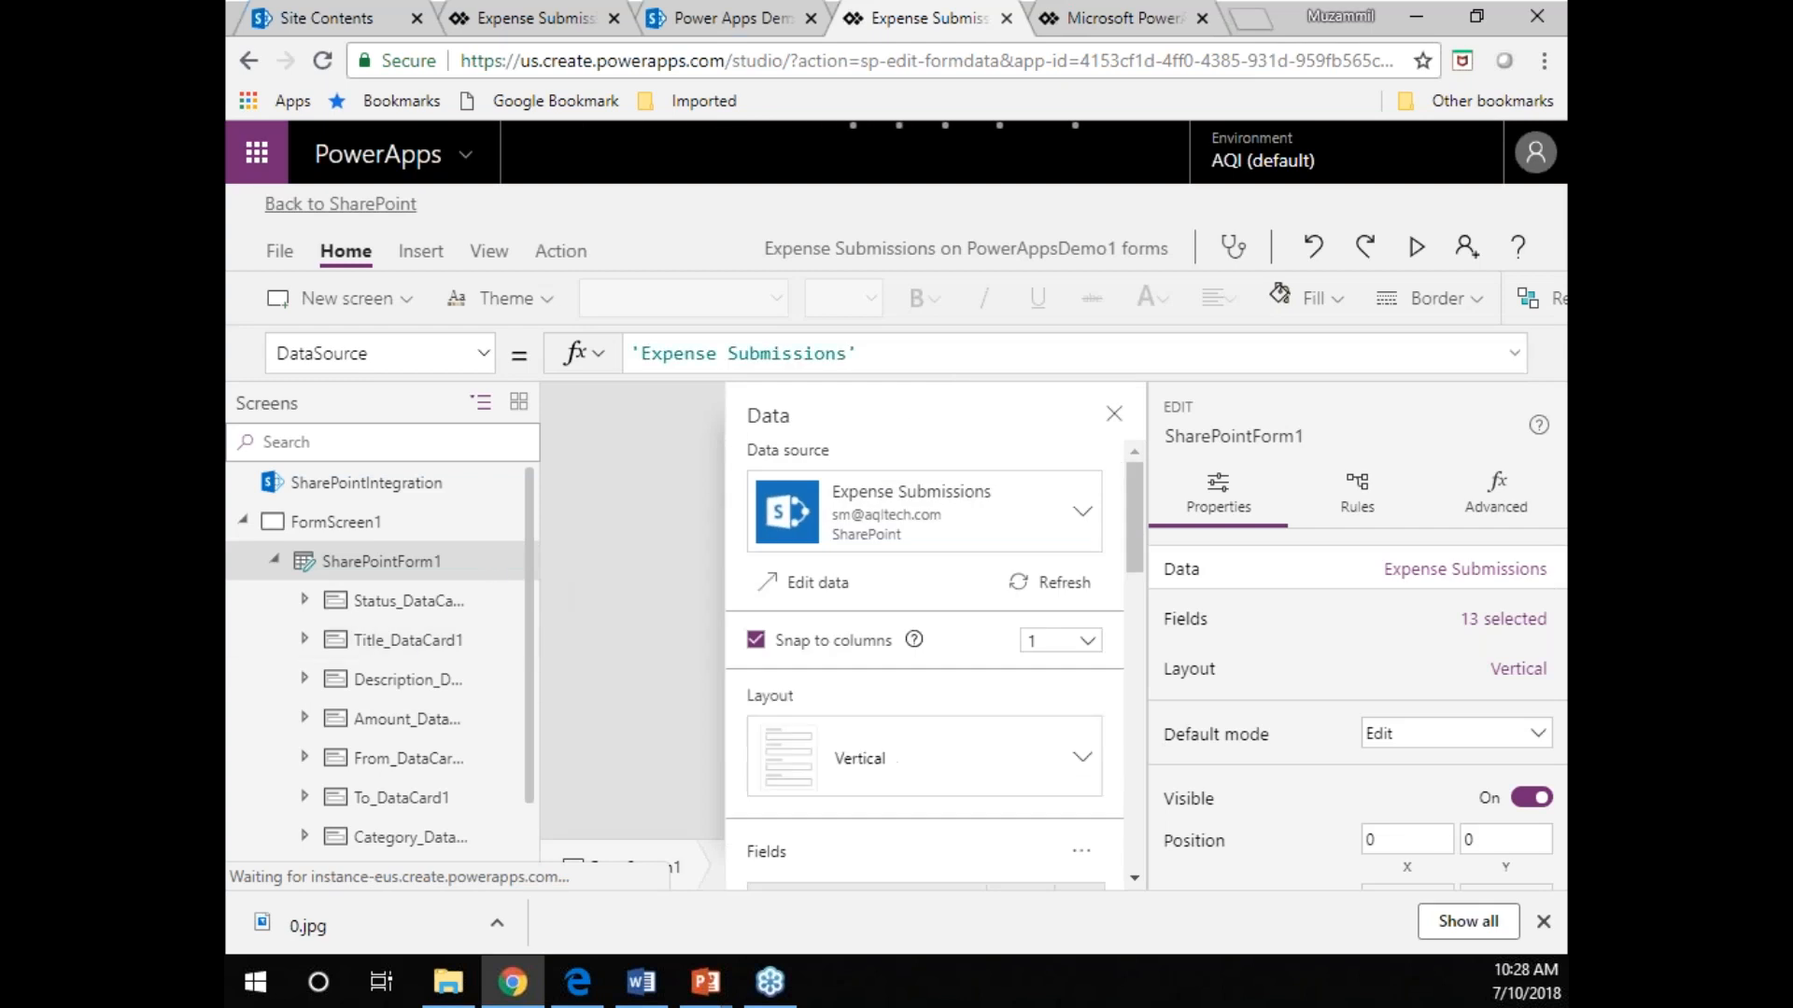
pyautogui.click(1113, 414)
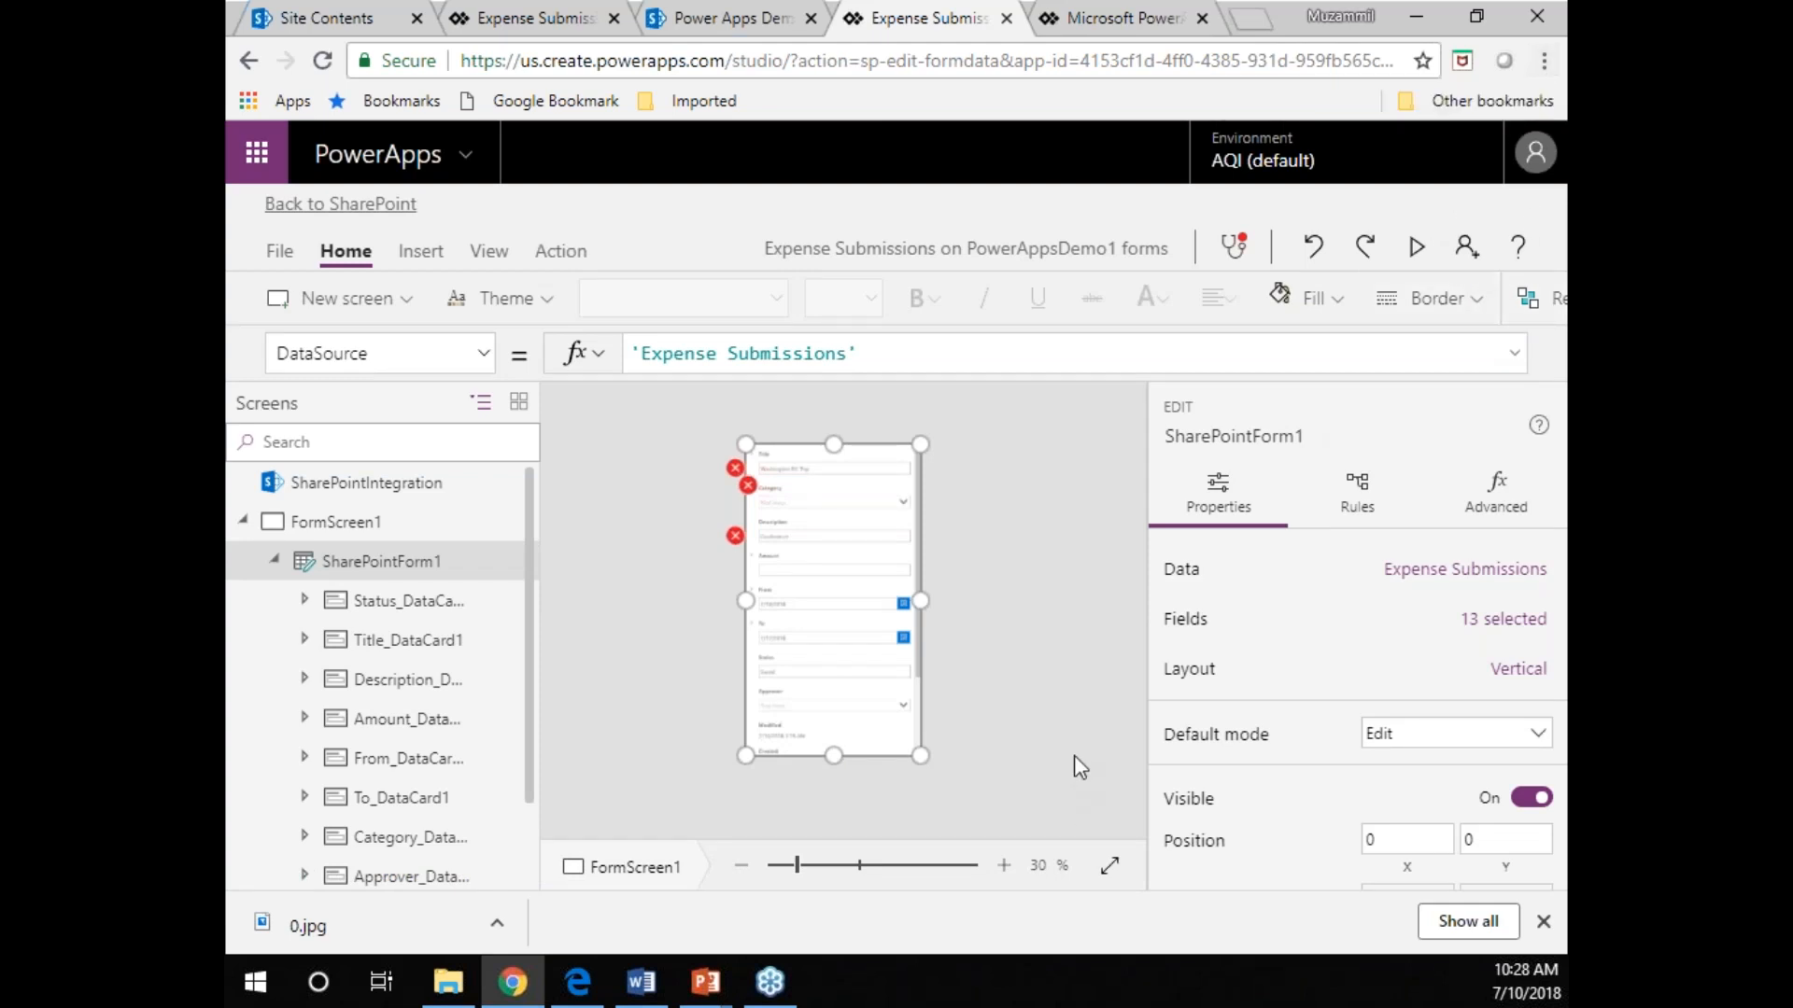
pyautogui.click(1003, 865)
pyautogui.click(1003, 865)
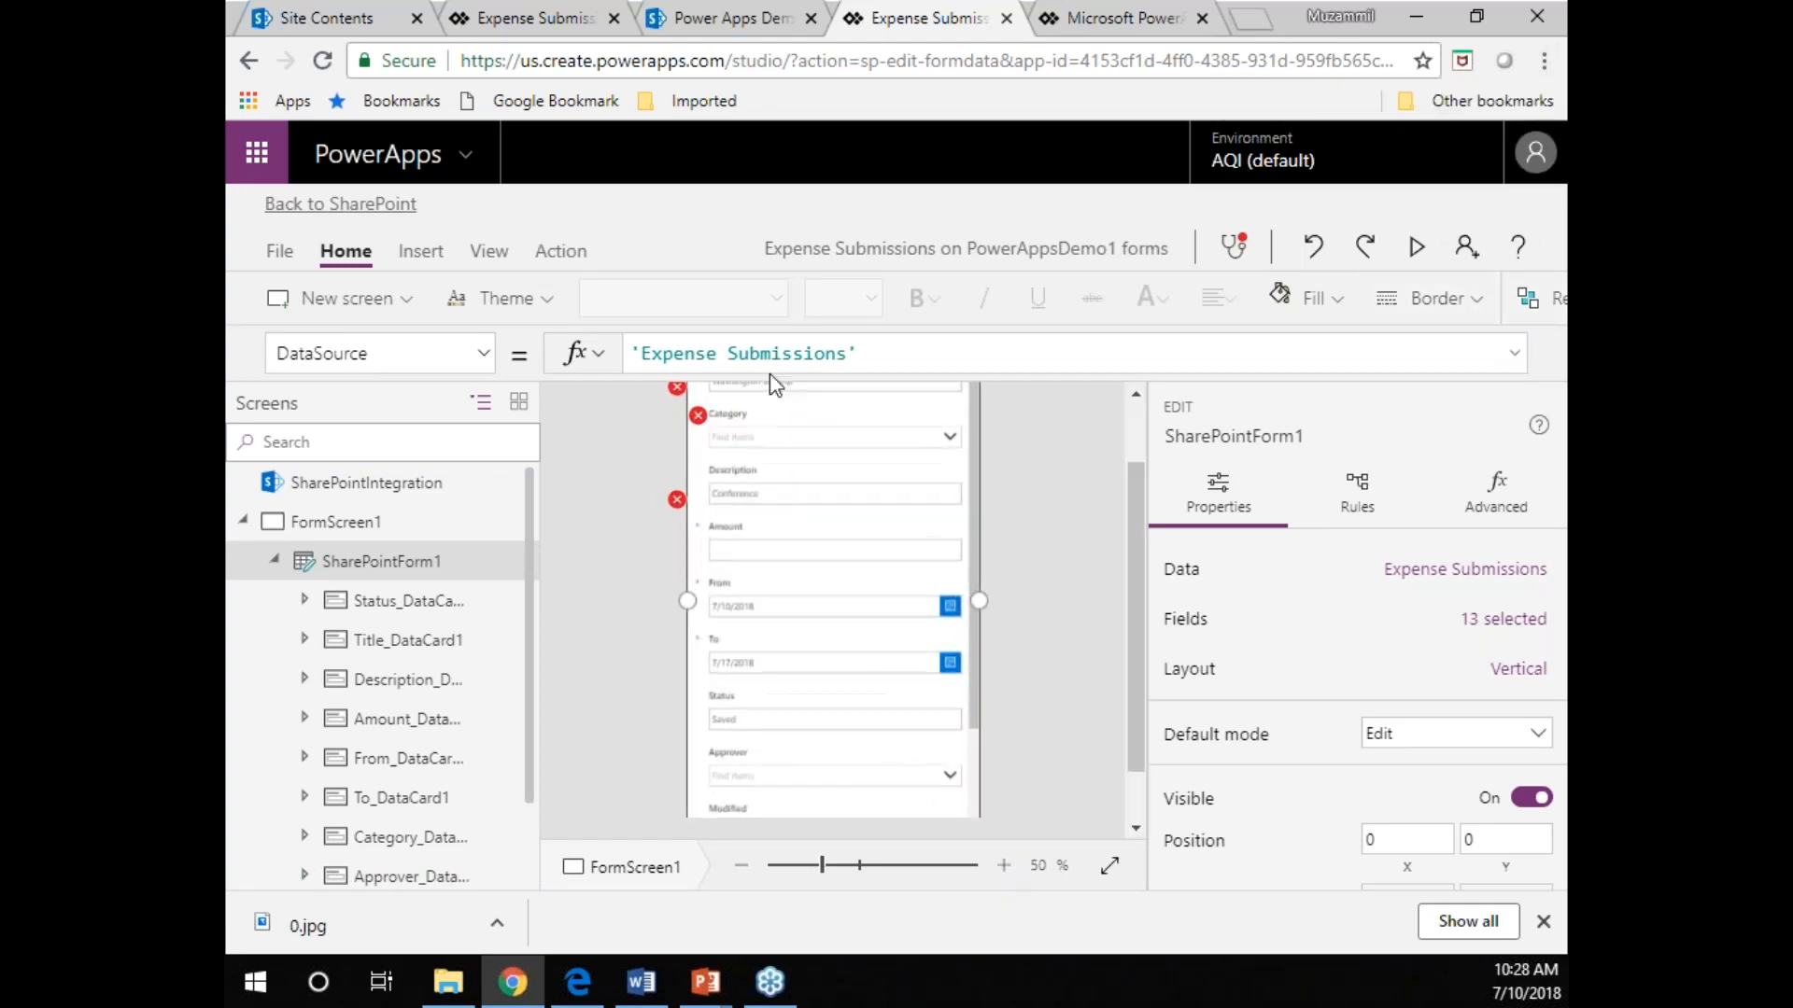
pyautogui.click(743, 500)
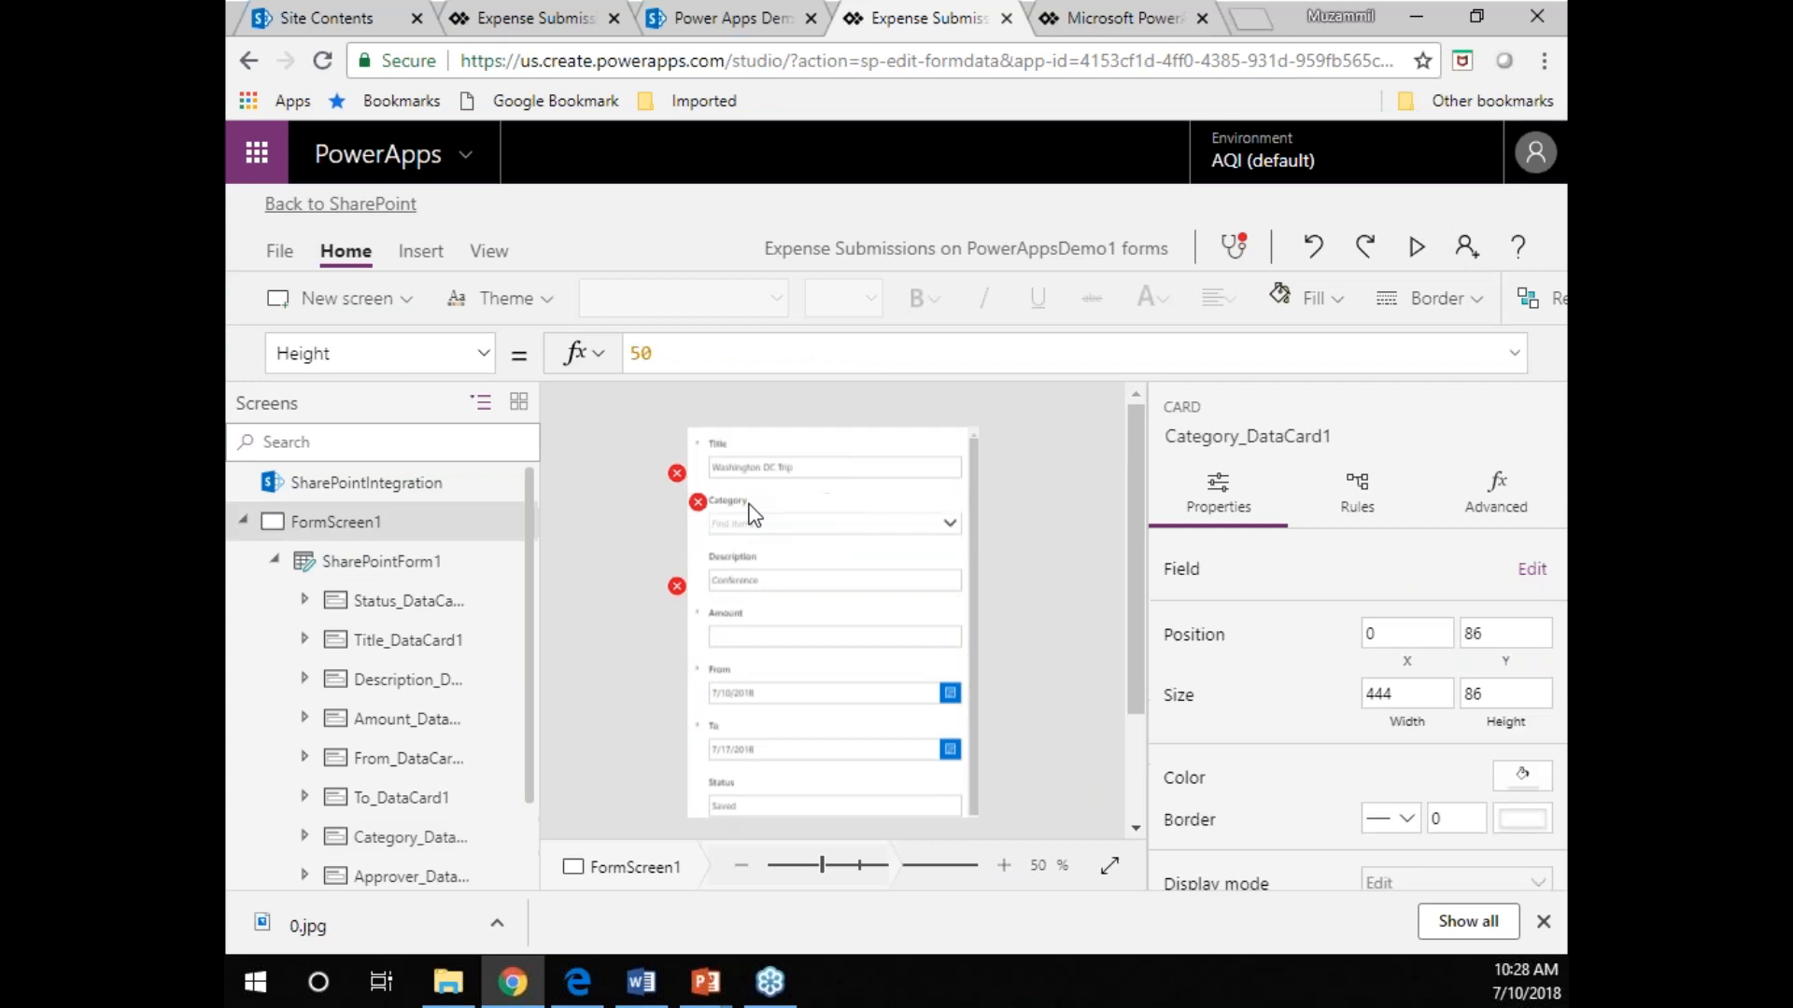
# Delete the Category and Amount cards from the Expense Submissions form.
pyautogui.press('Delete')
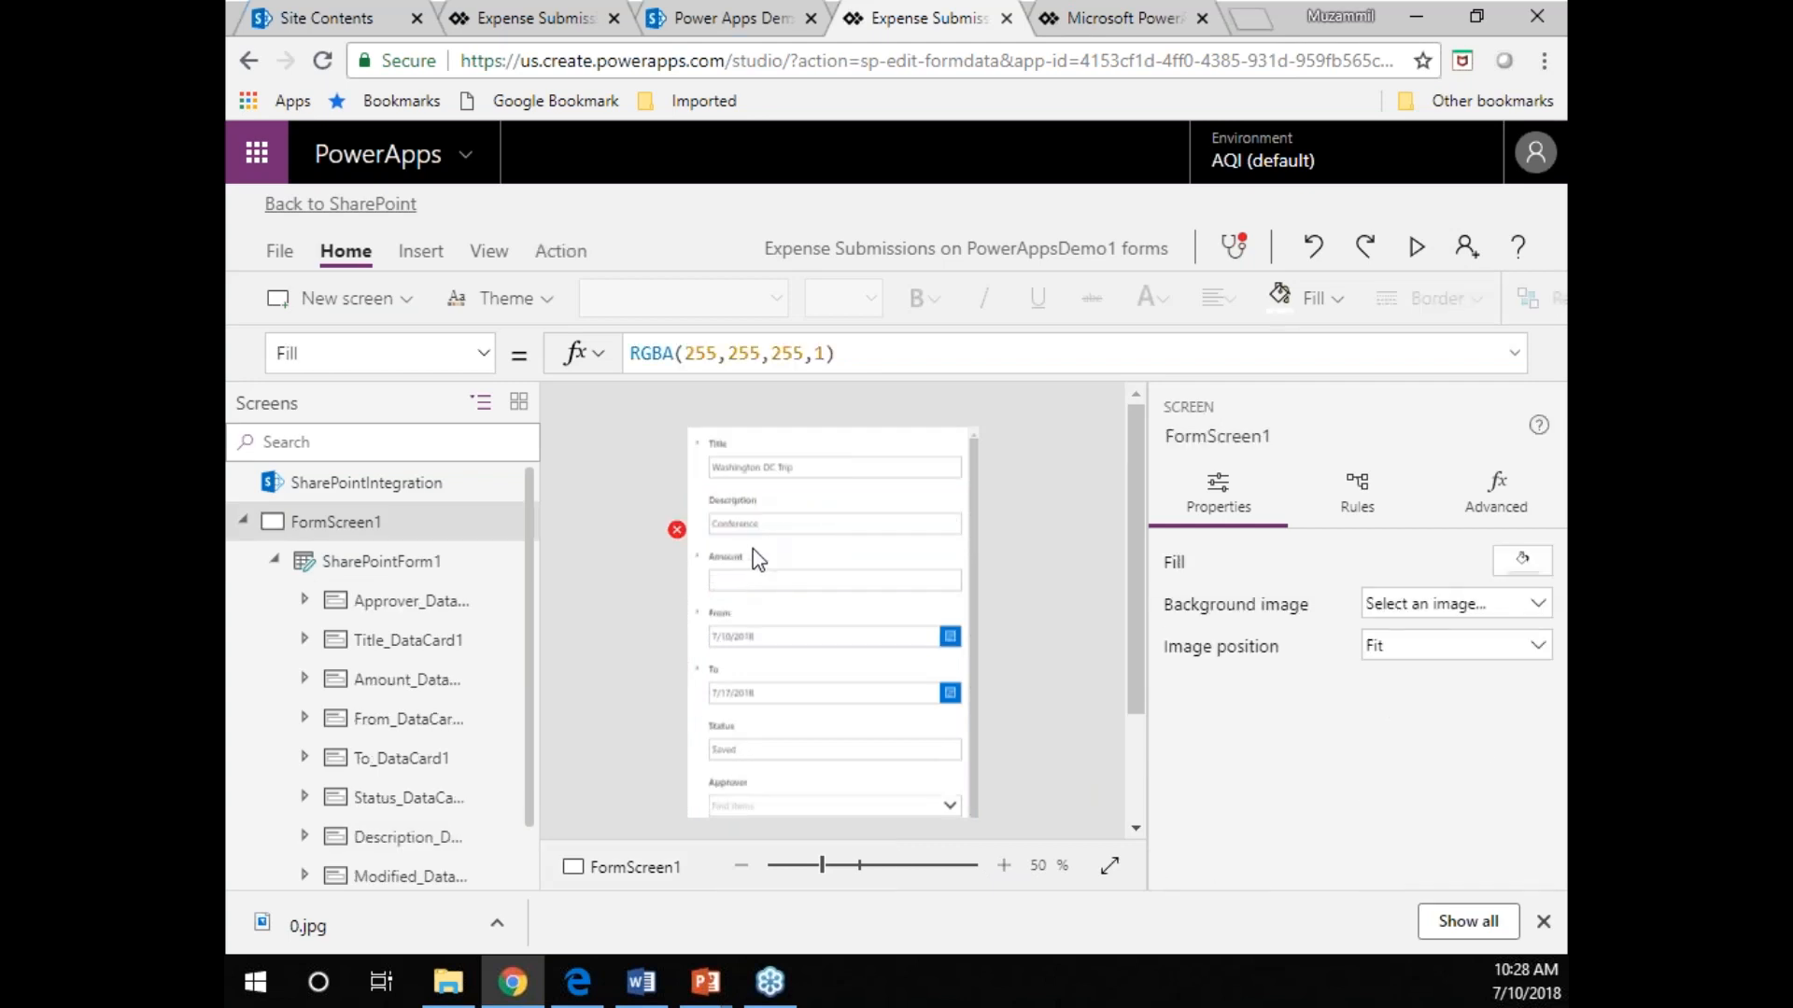
pyautogui.click(749, 564)
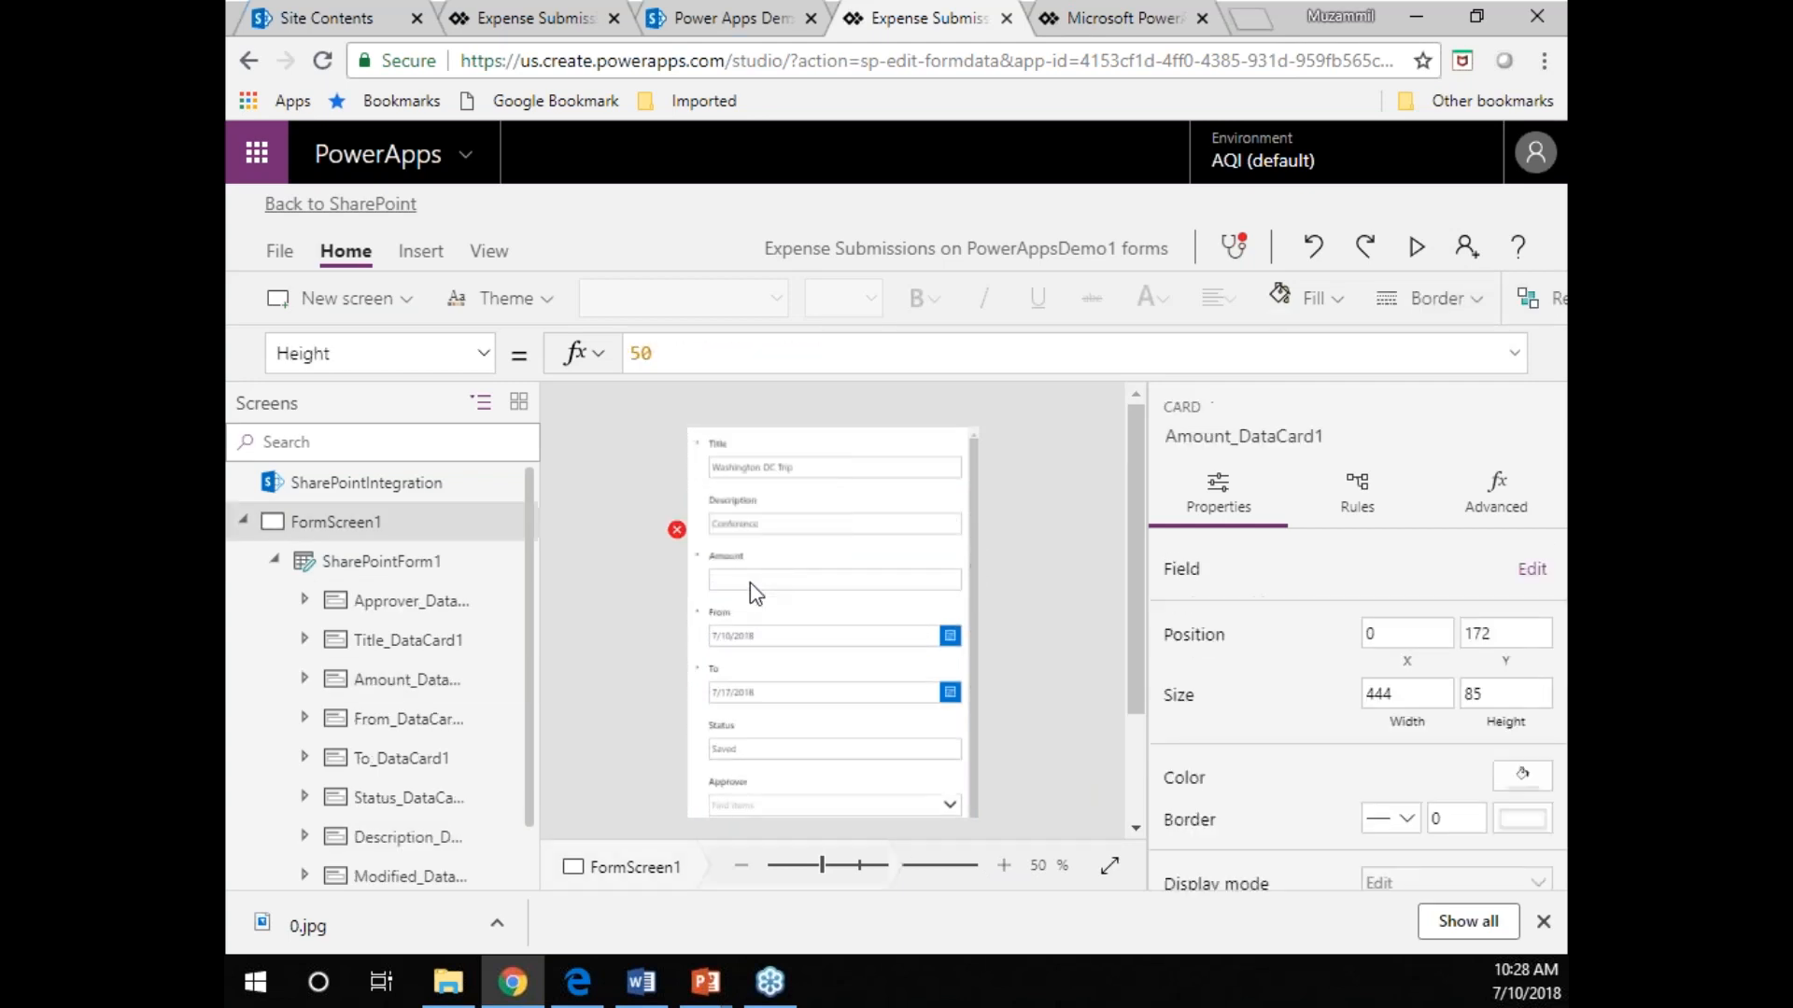
pyautogui.press('Delete')
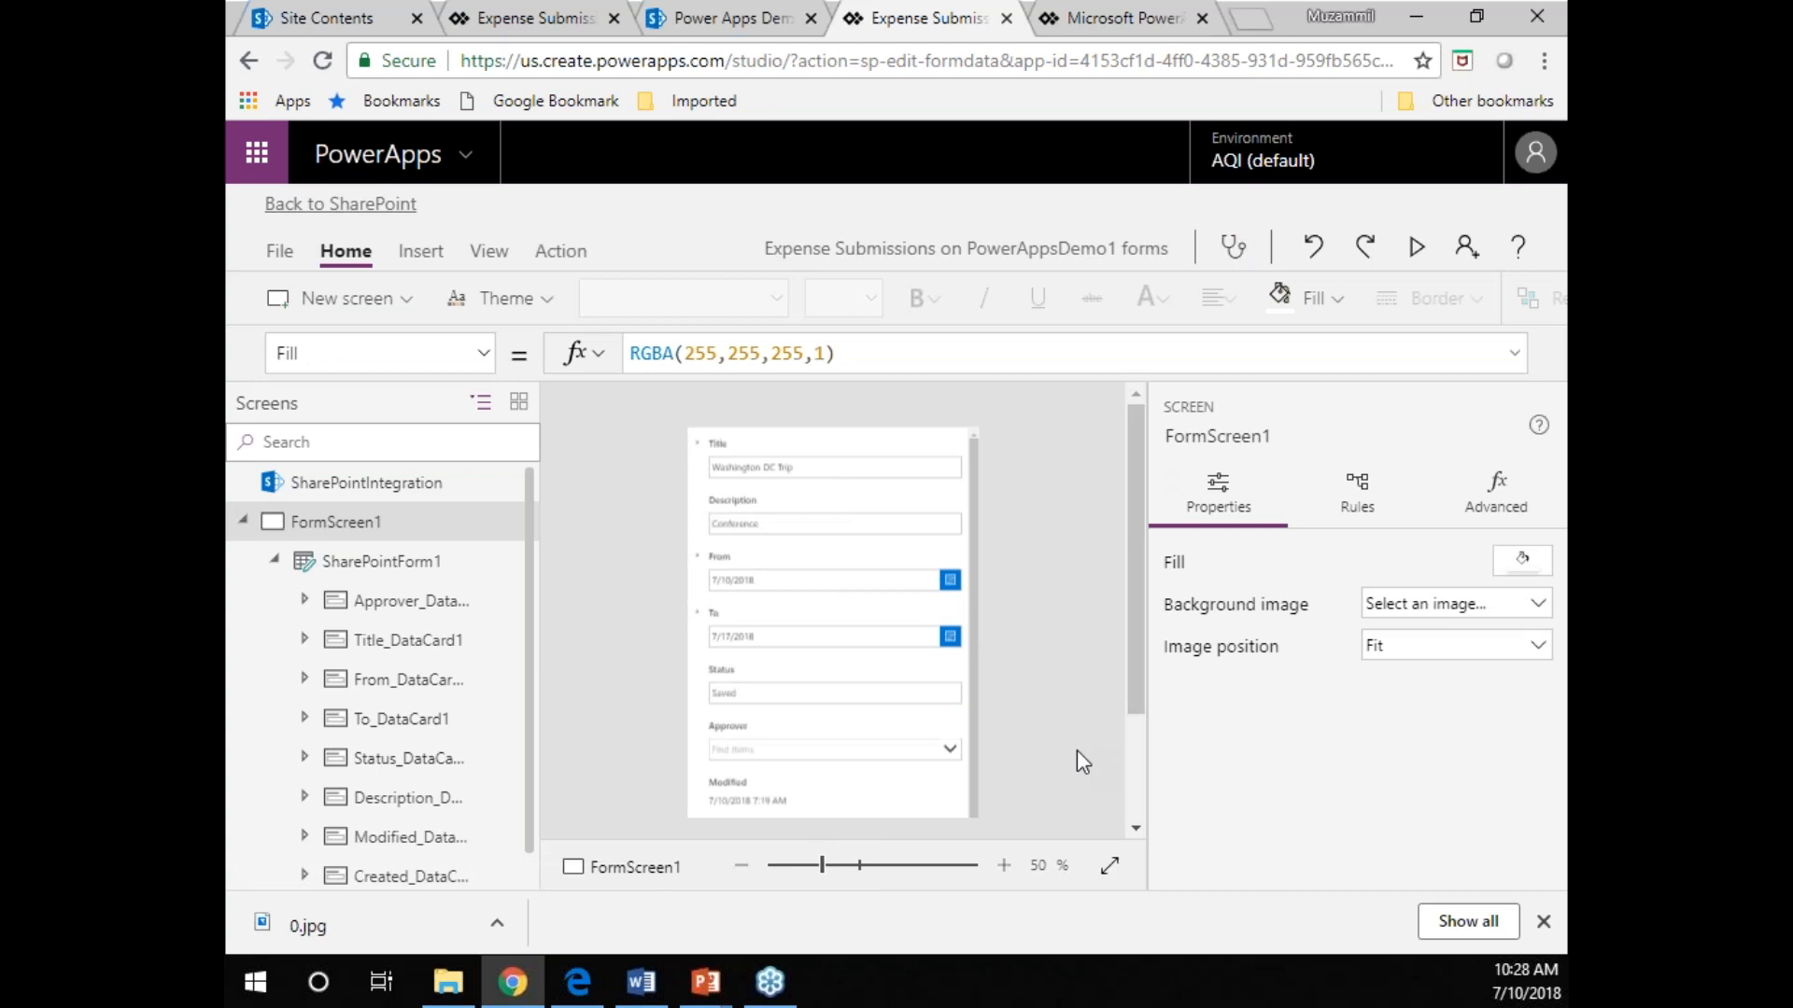
# Enlarge the form canvas to 70% and reduce the browser page zoom to 80%.
pyautogui.click(1006, 868)
pyautogui.click(1006, 867)
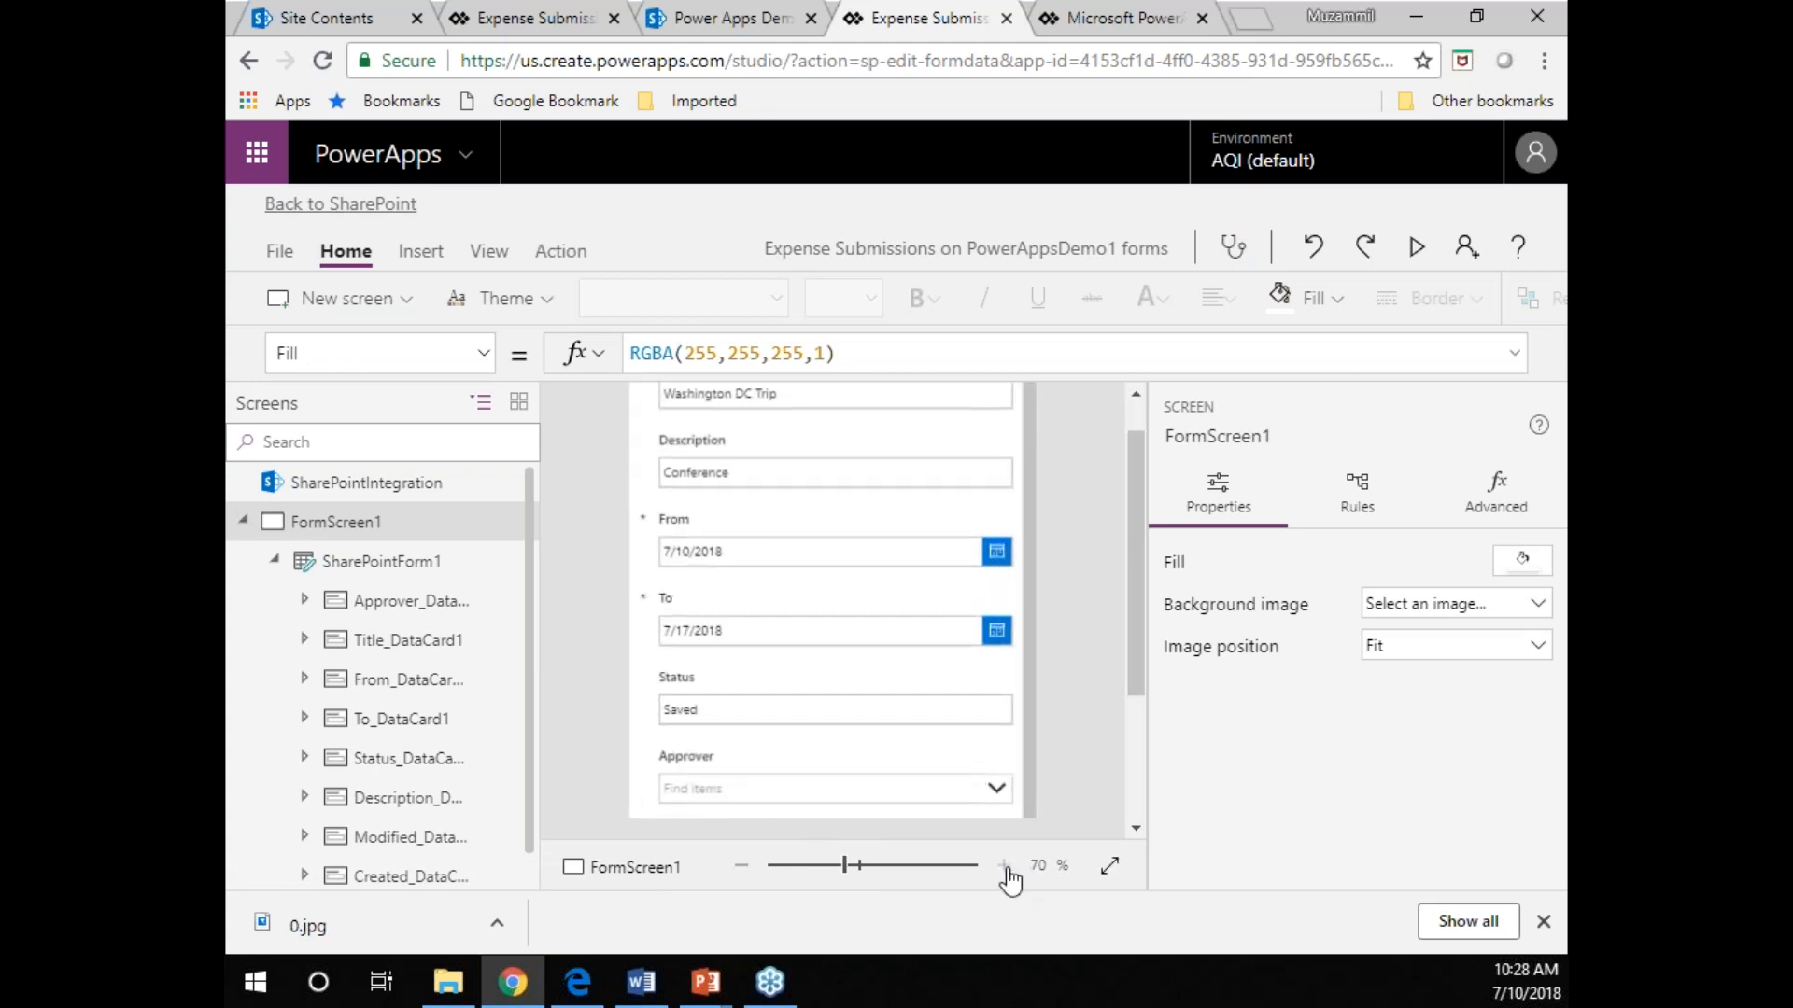
pyautogui.click(1543, 61)
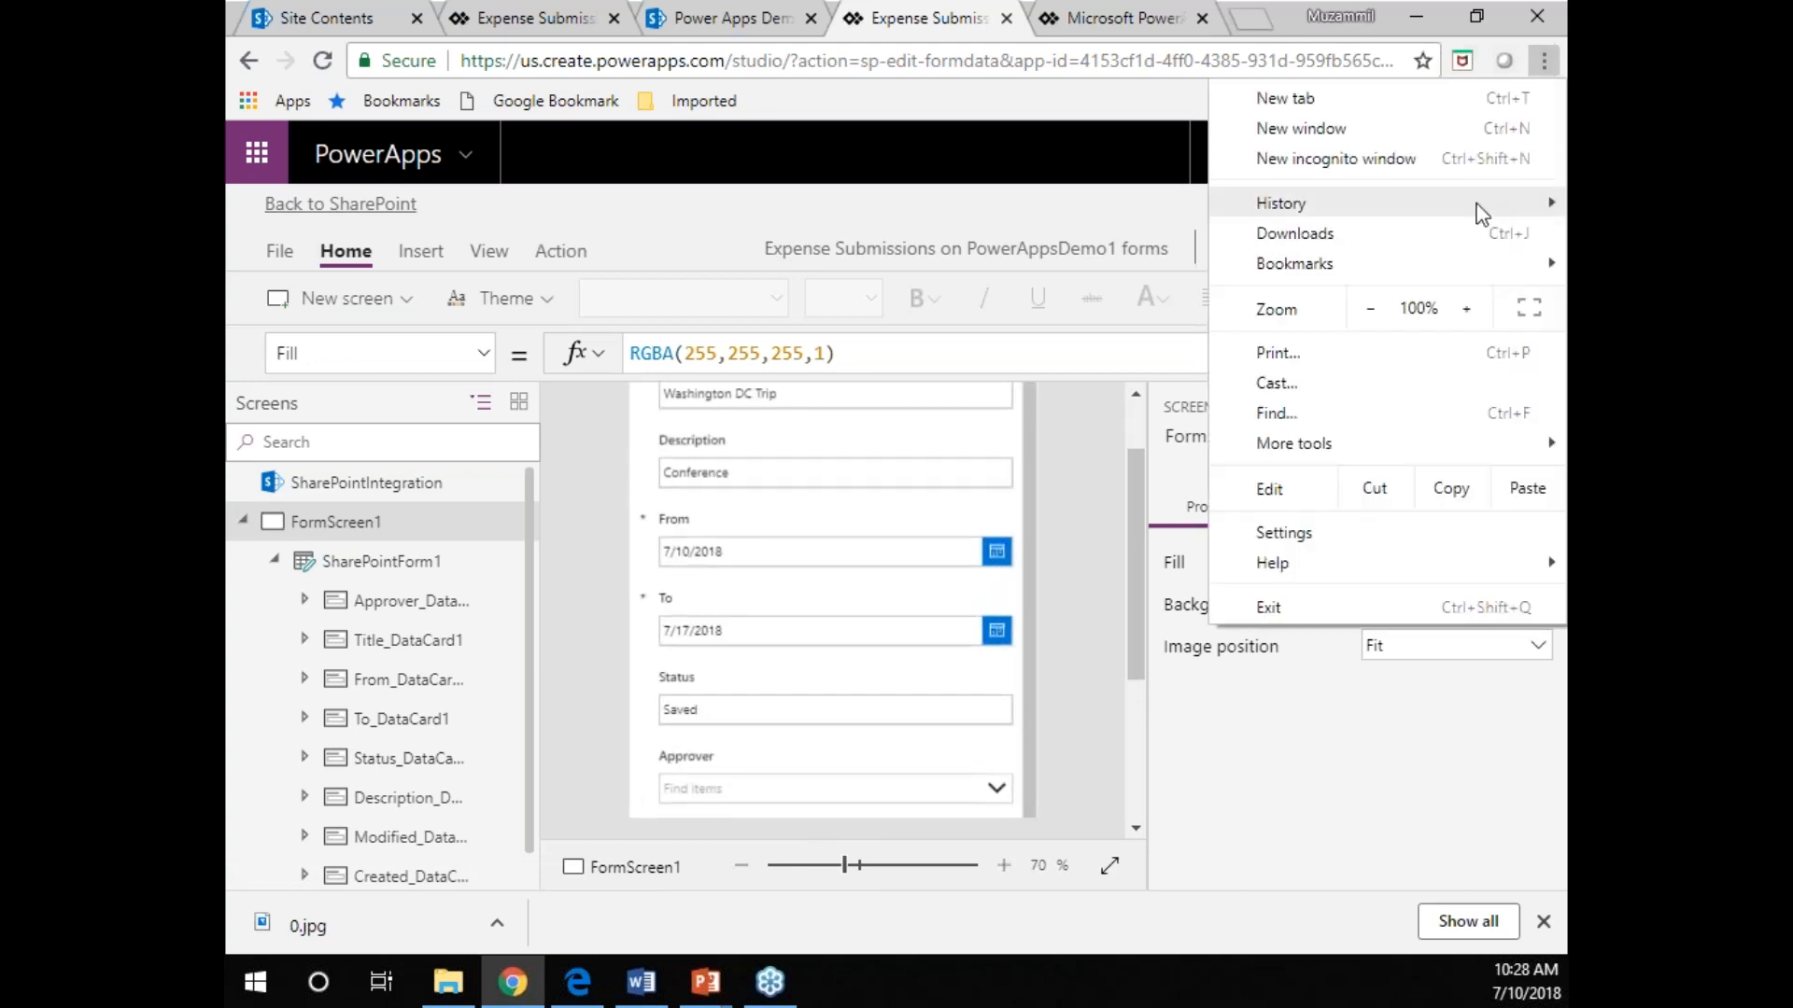
pyautogui.click(1373, 315)
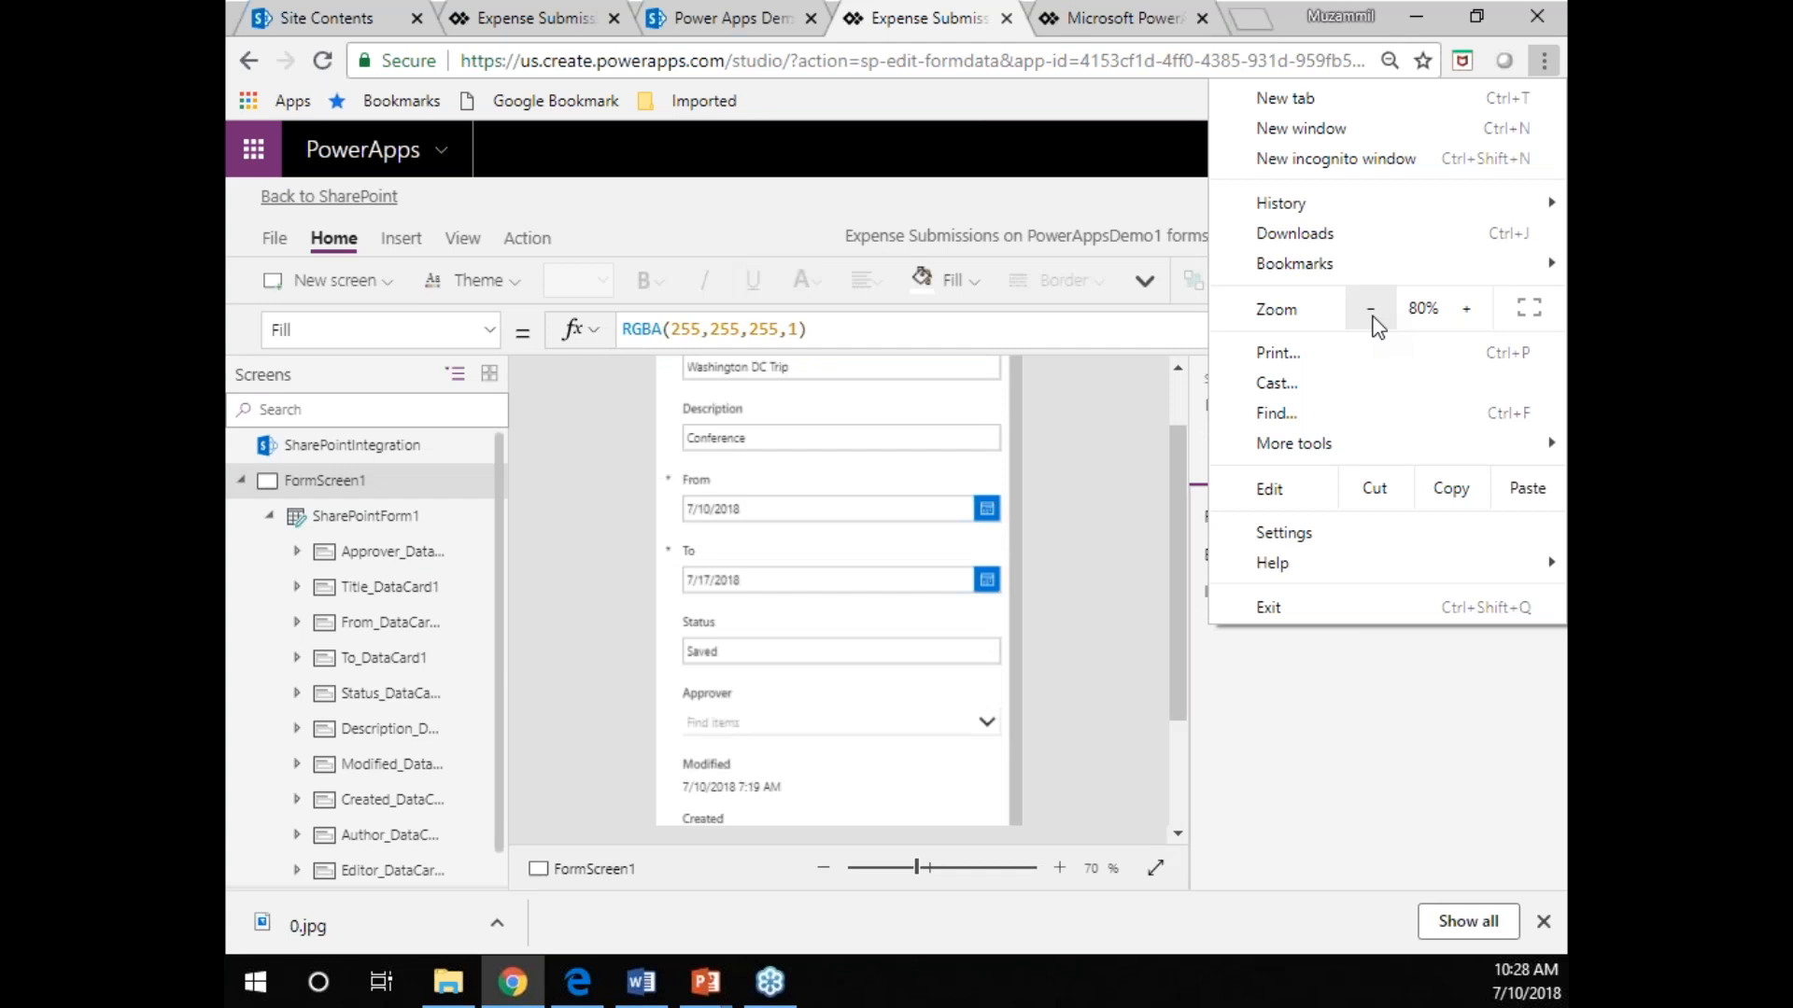
pyautogui.click(1120, 569)
pyautogui.scroll(-2, 1125, 586)
pyautogui.scroll(3, 1125, 589)
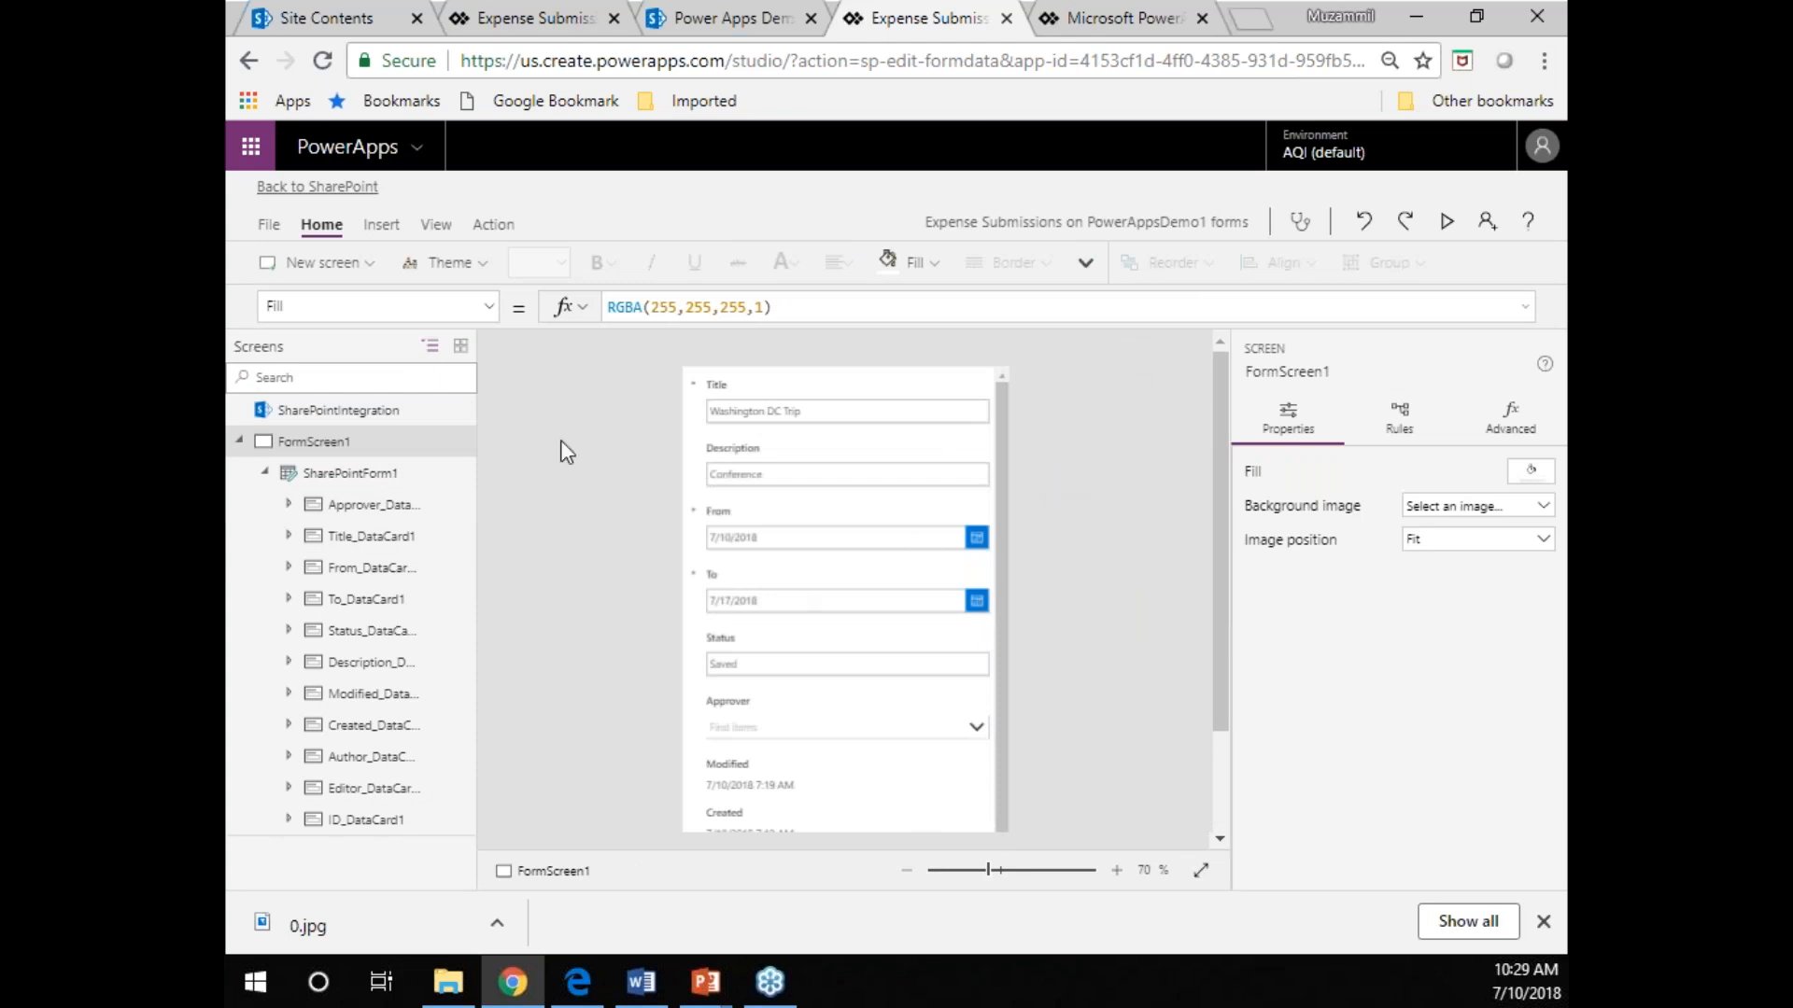
# Examine the FormScreen1 hierarchy, then SharePointForm1's data source settings and its list of formula properties.
pyautogui.click(239, 441)
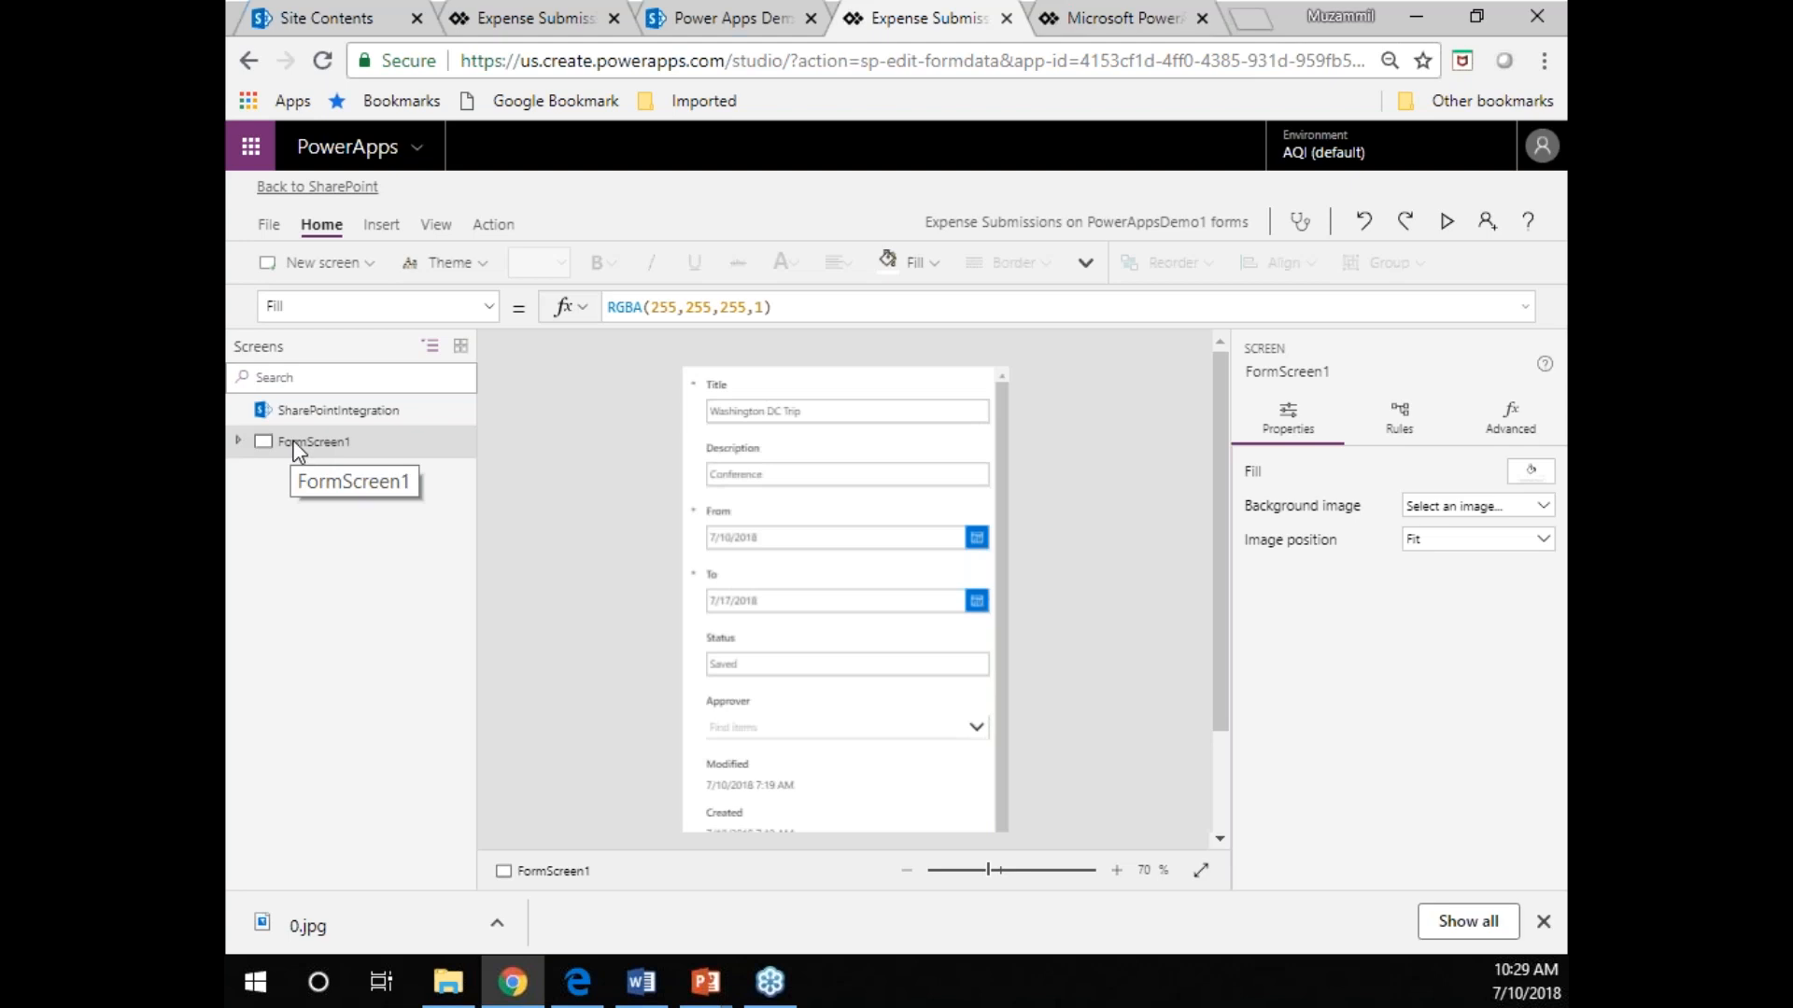
pyautogui.click(239, 442)
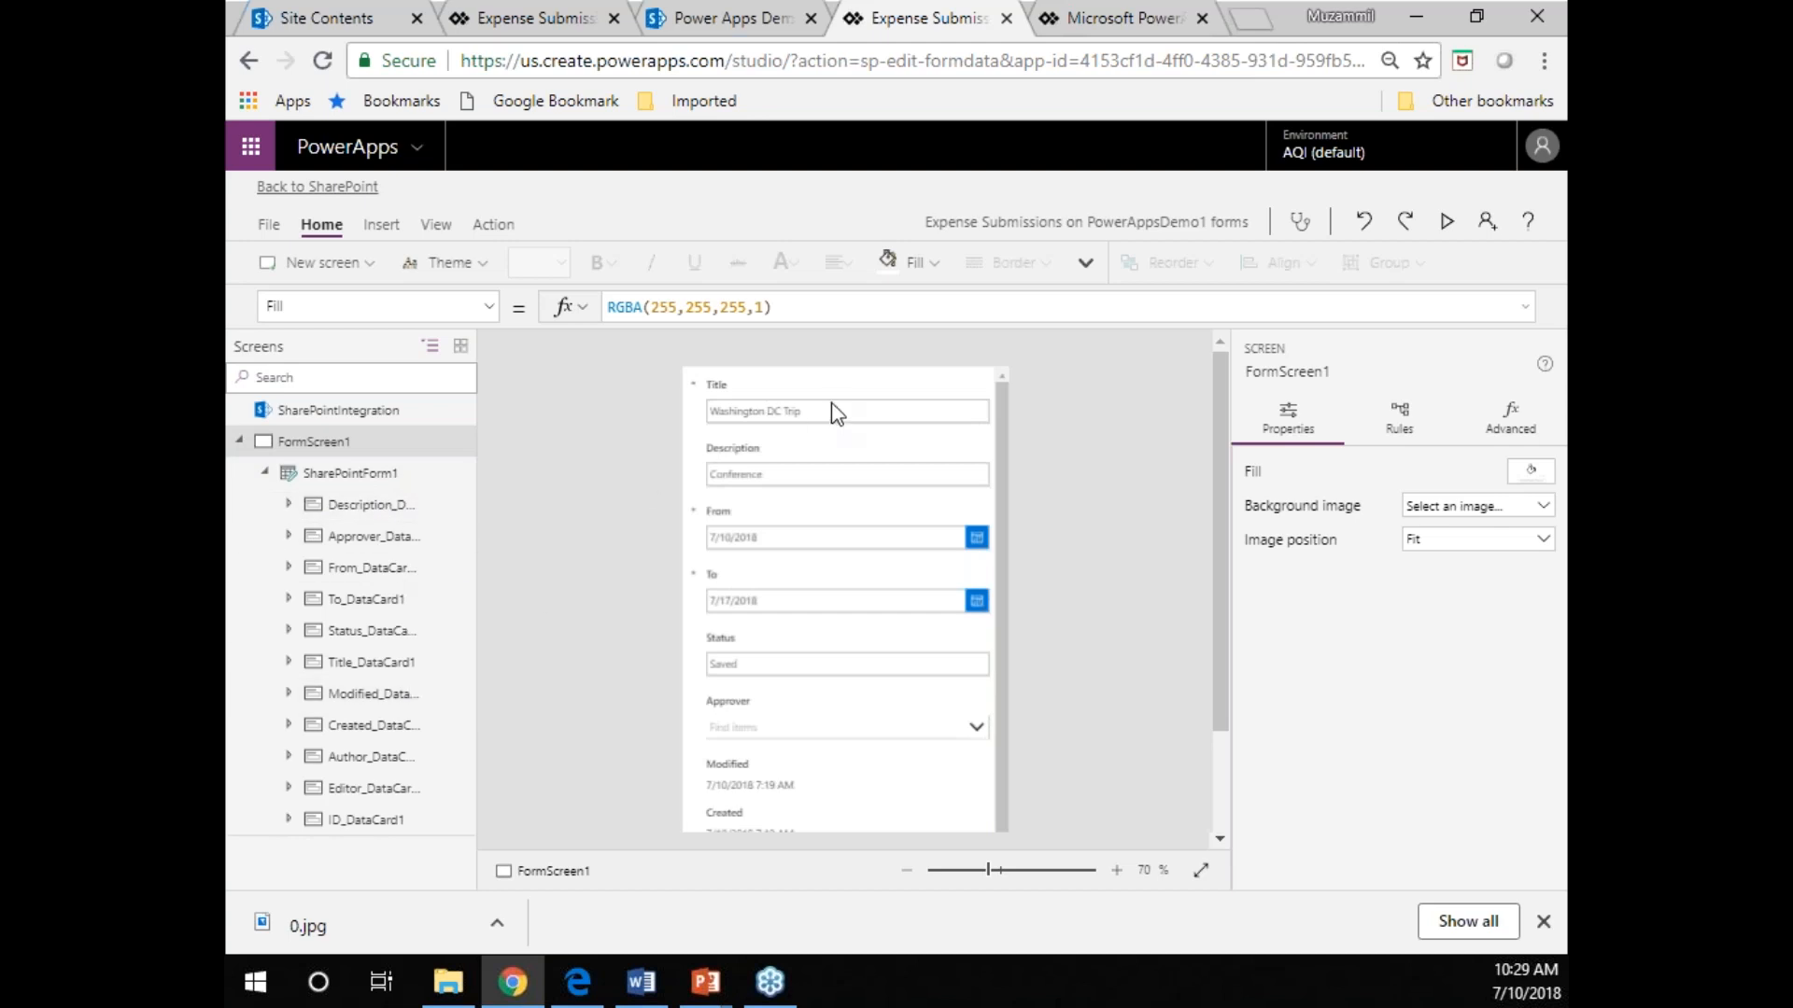
pyautogui.click(343, 478)
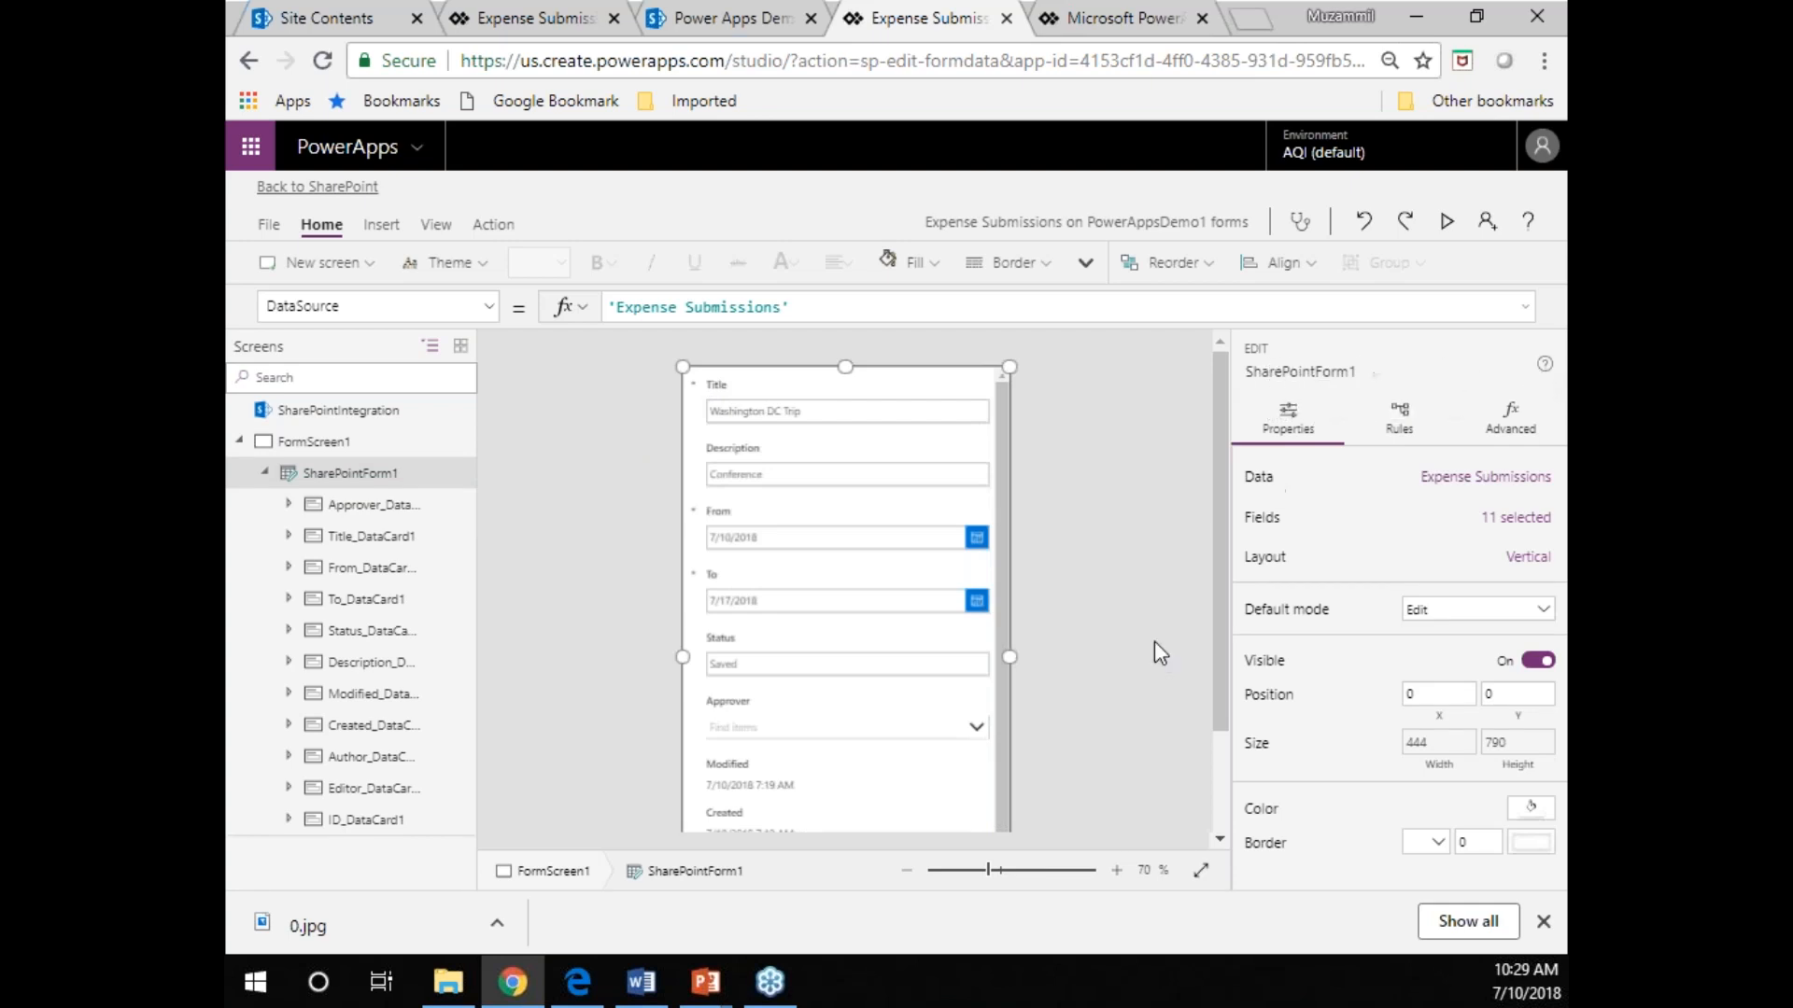
pyautogui.click(1458, 486)
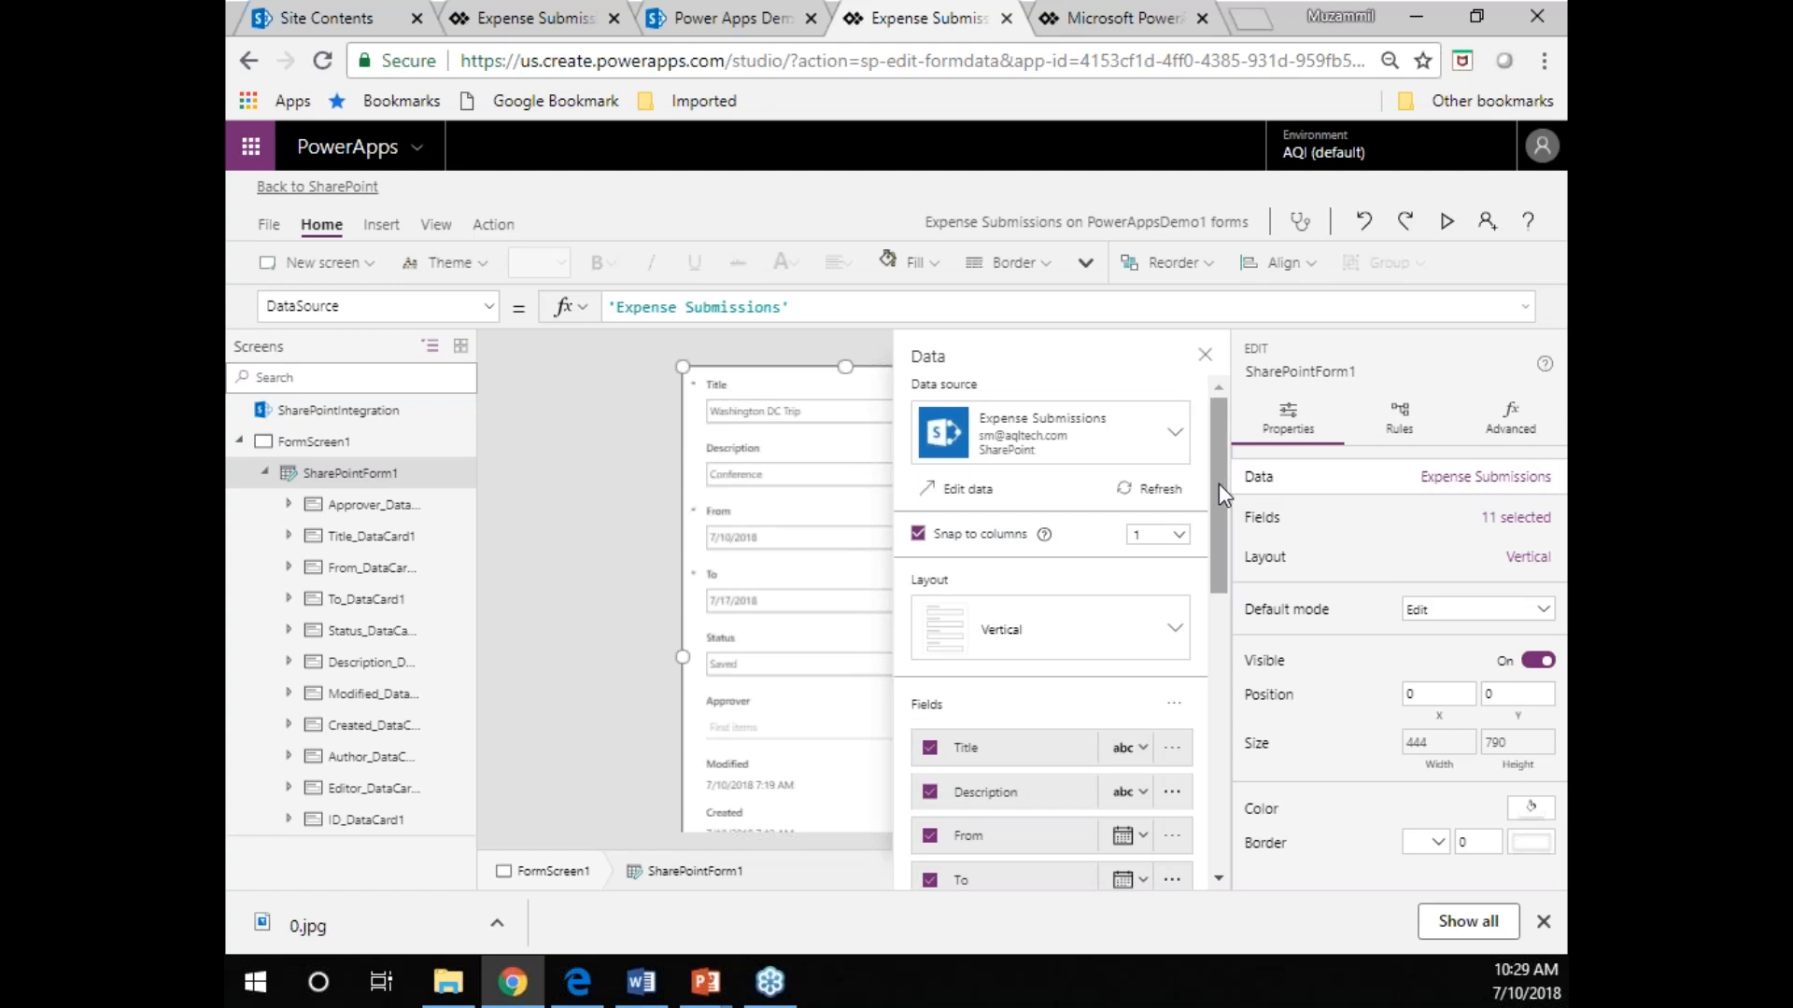
pyautogui.click(1205, 354)
pyautogui.click(489, 307)
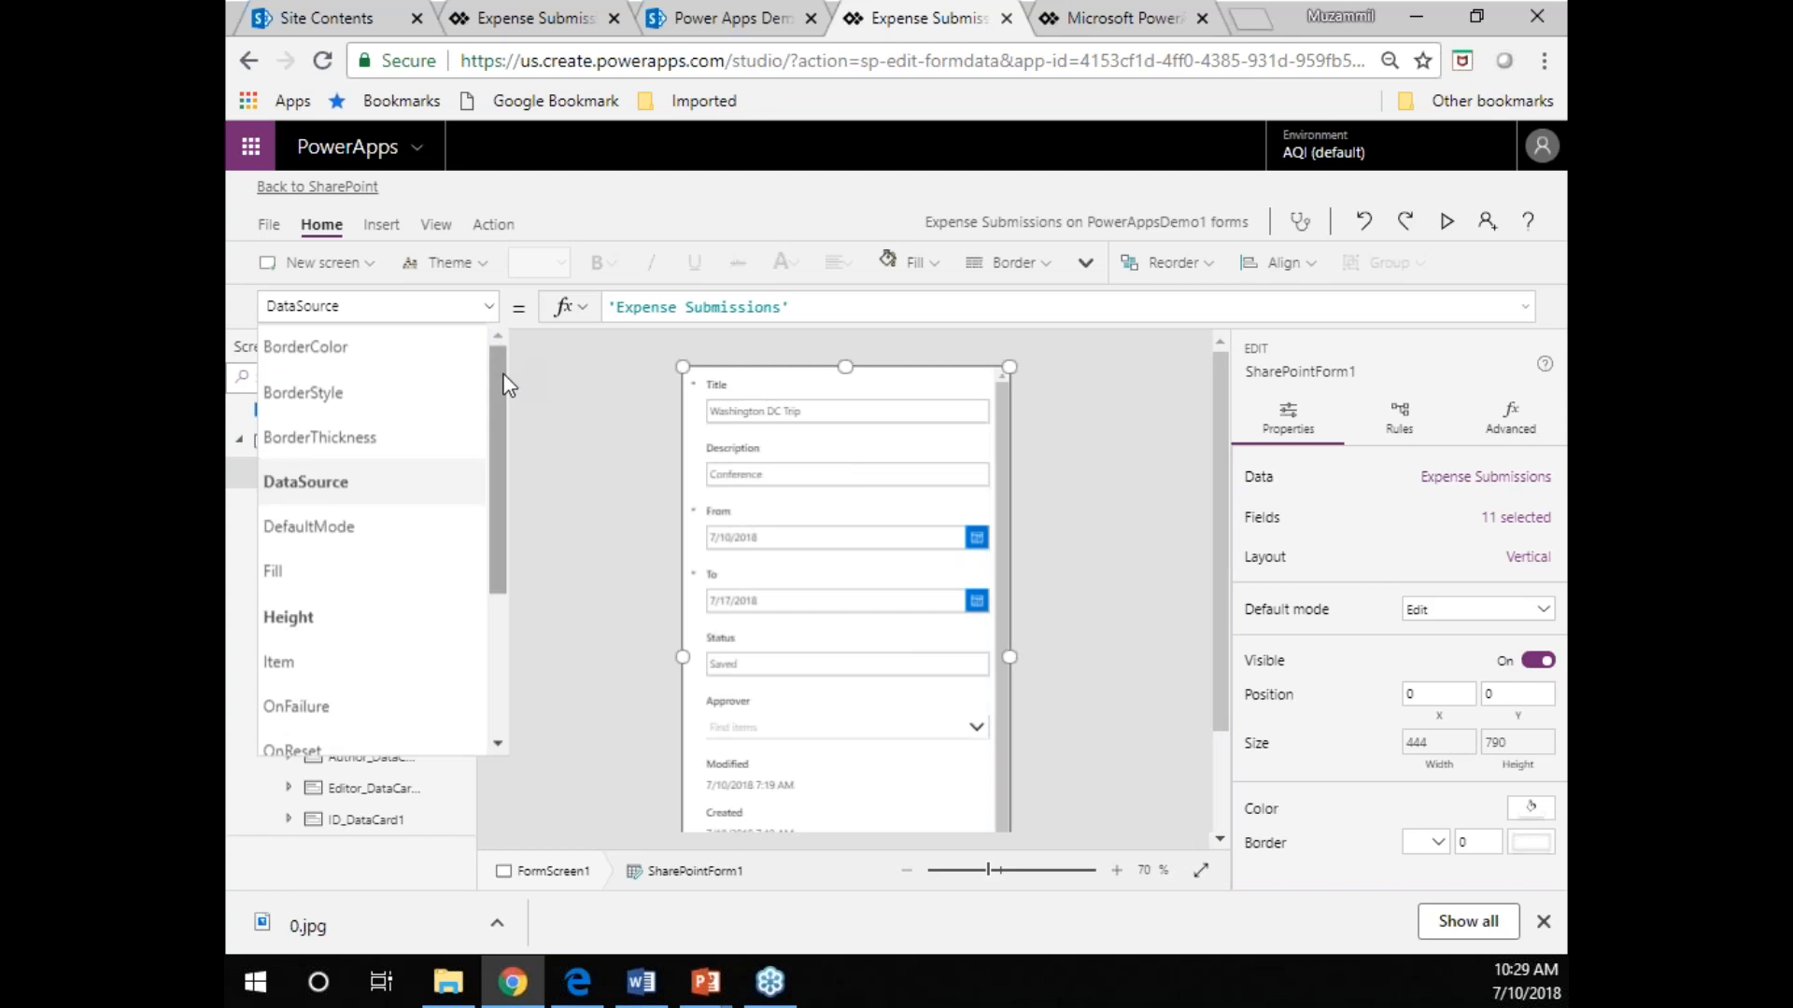
pyautogui.click(377, 482)
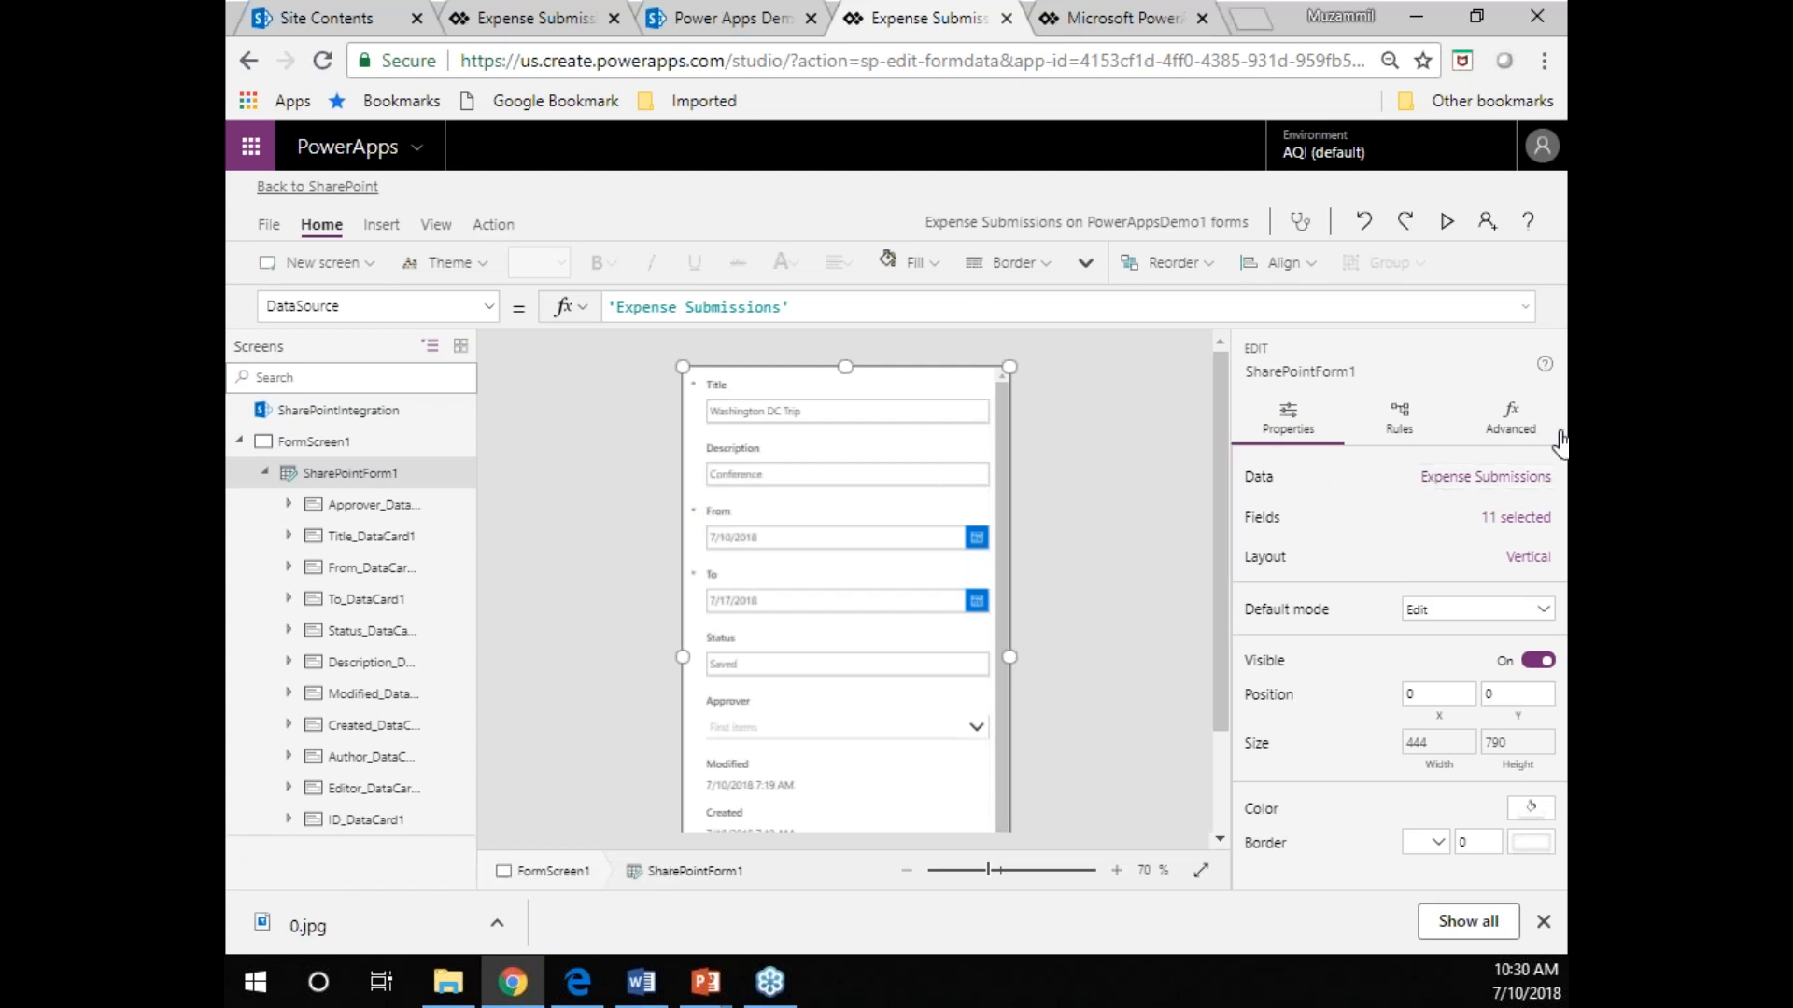
# Set SharePointForm1 to snap its fields to 2 columns.
pyautogui.click(1466, 483)
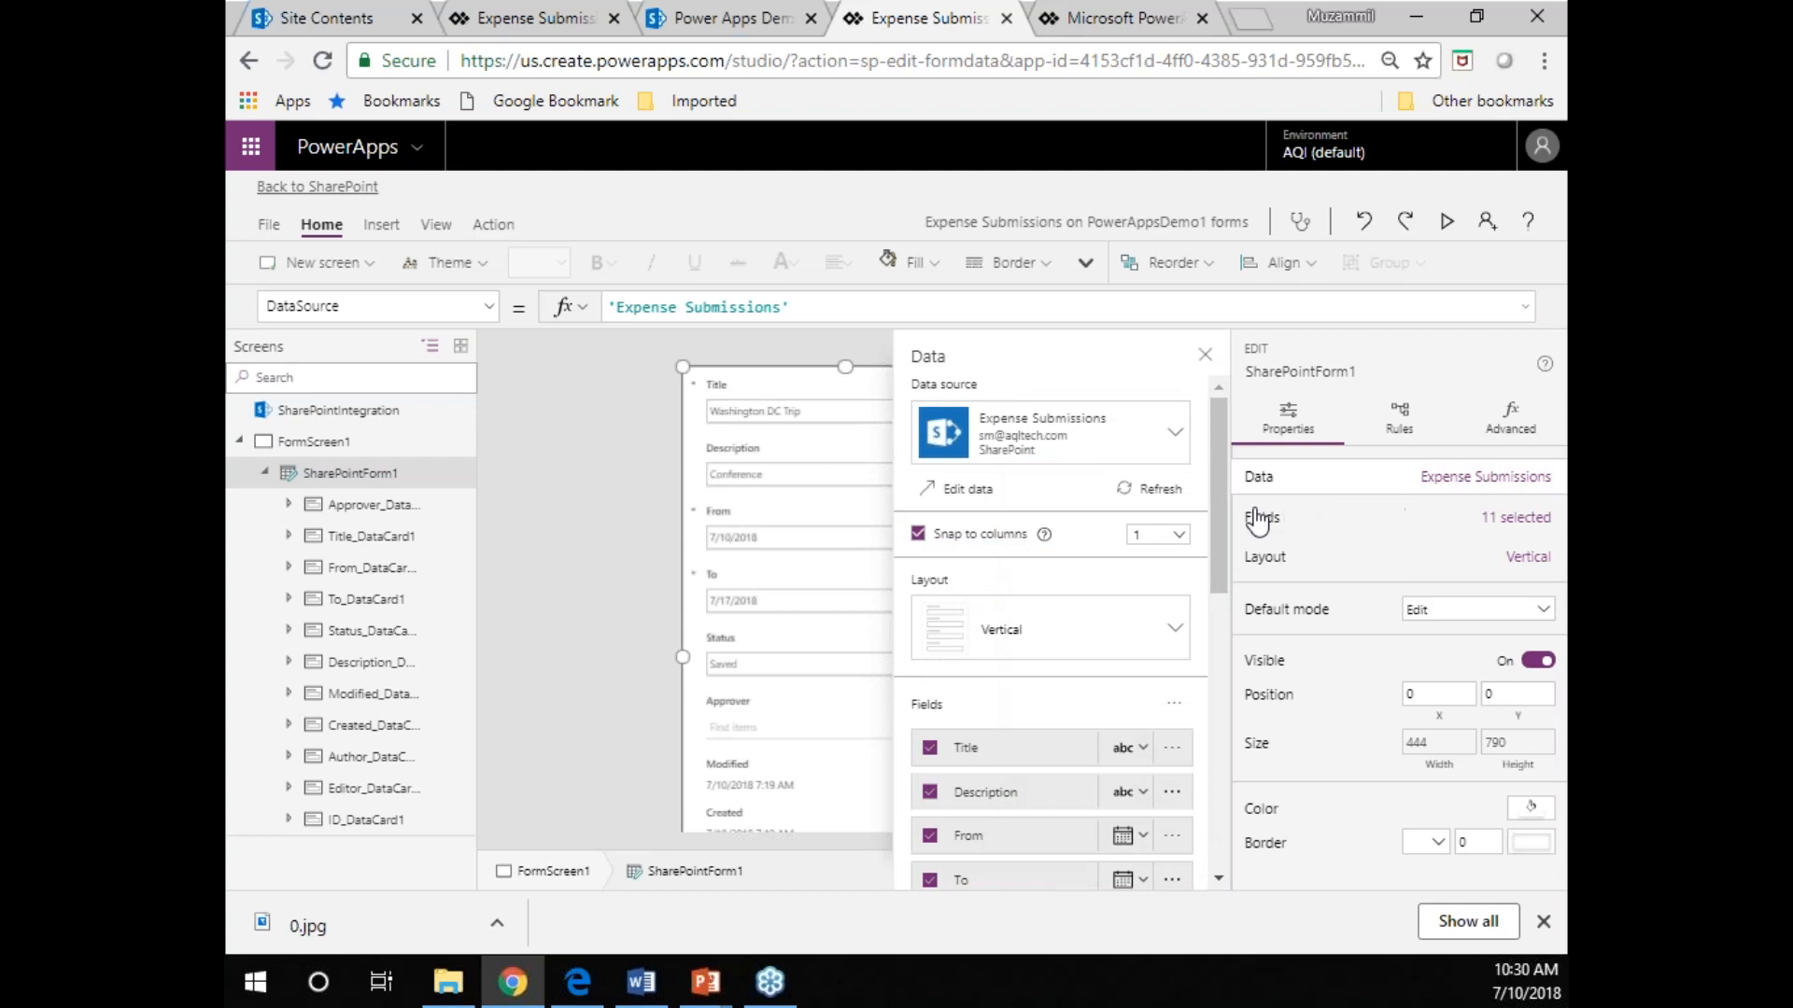
pyautogui.click(1178, 534)
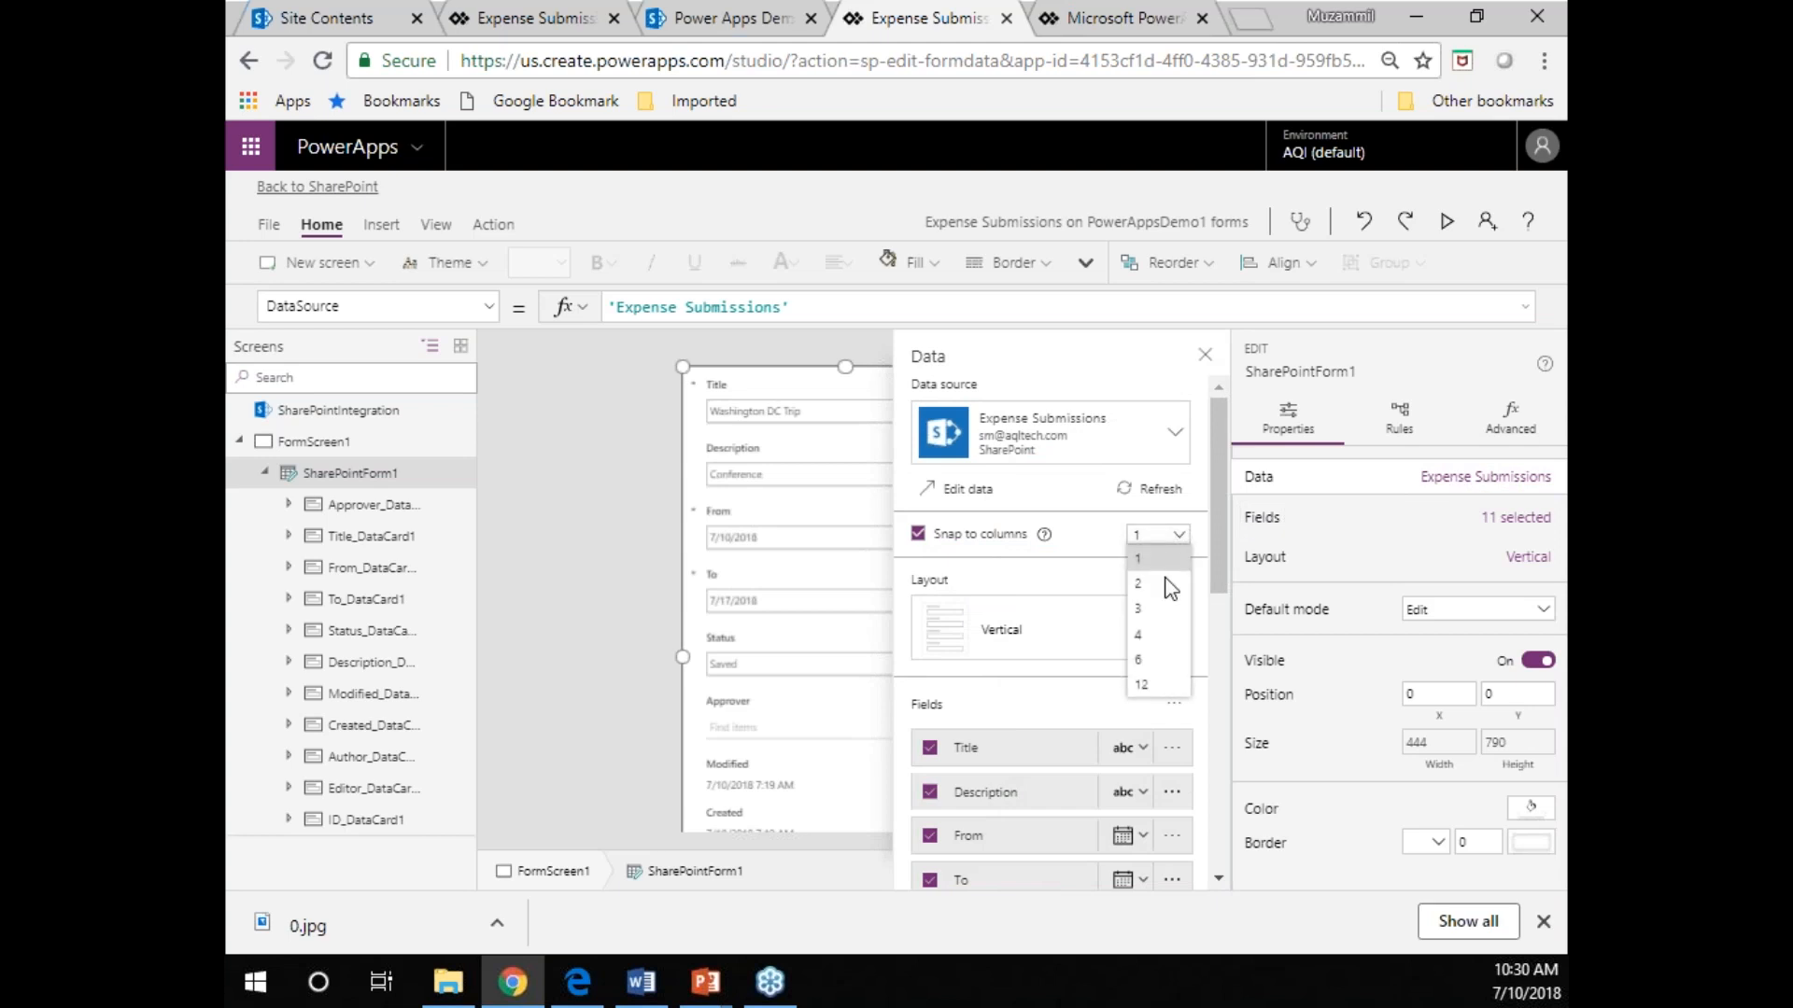
pyautogui.click(1166, 583)
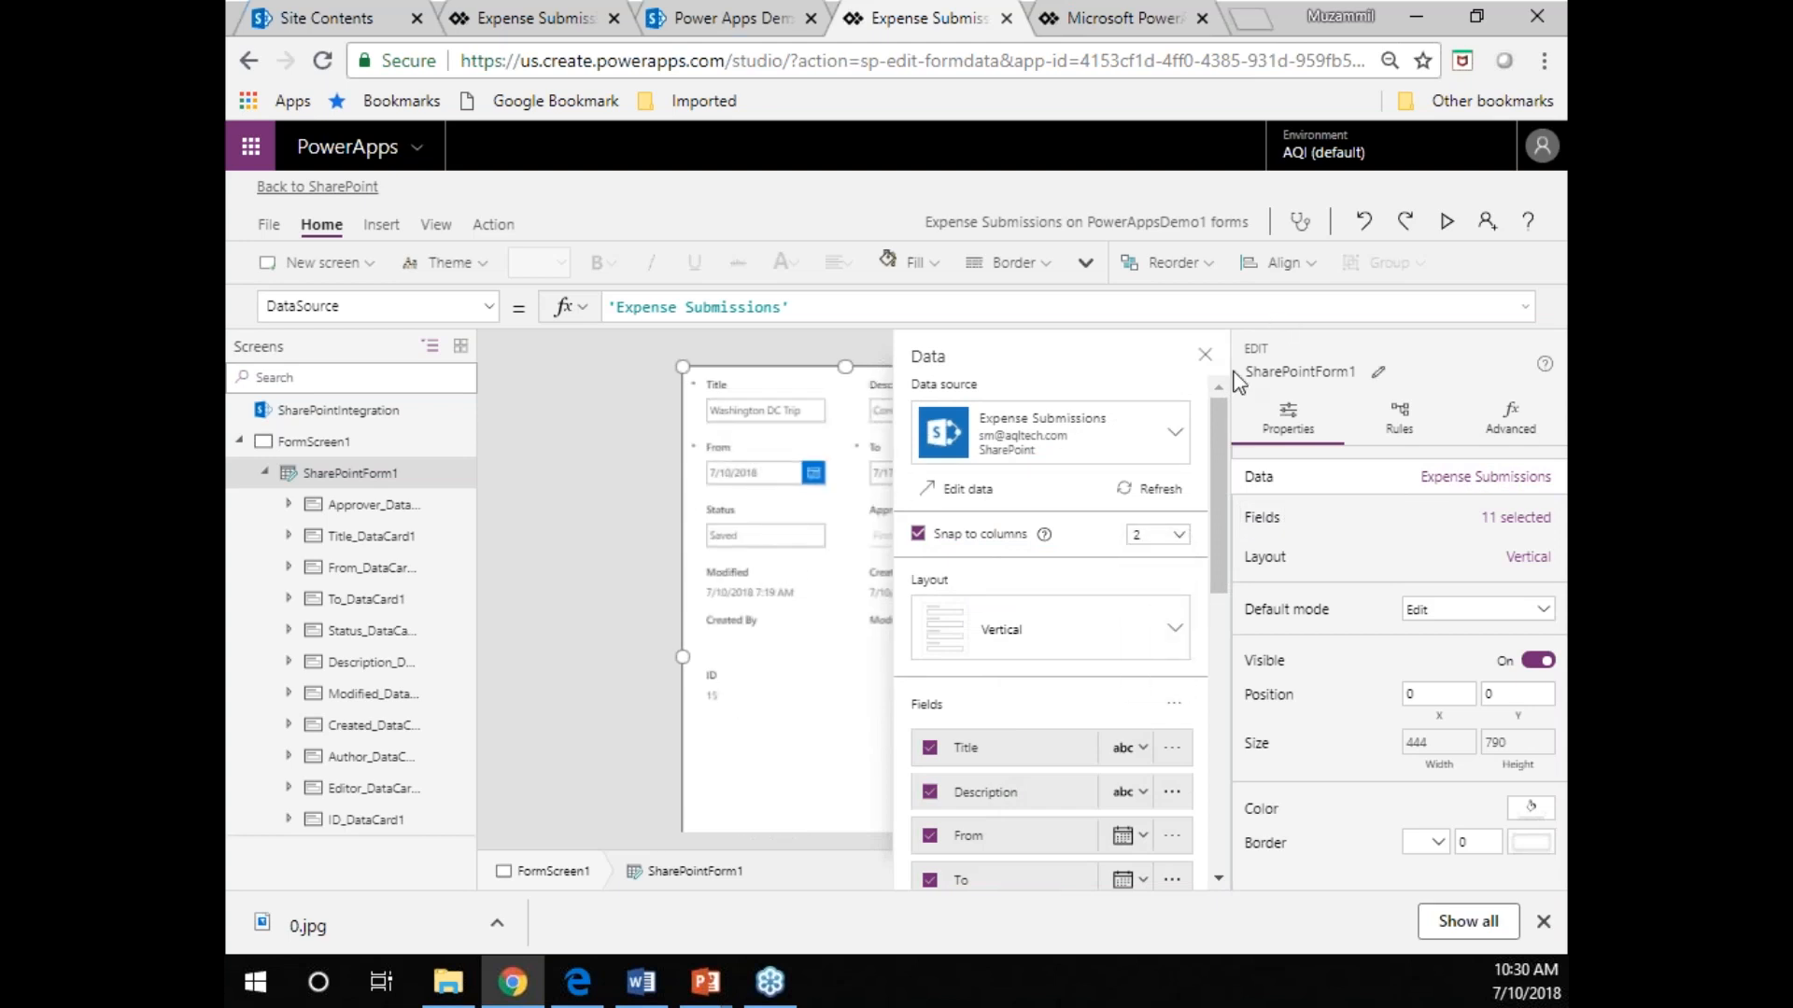
pyautogui.click(1204, 356)
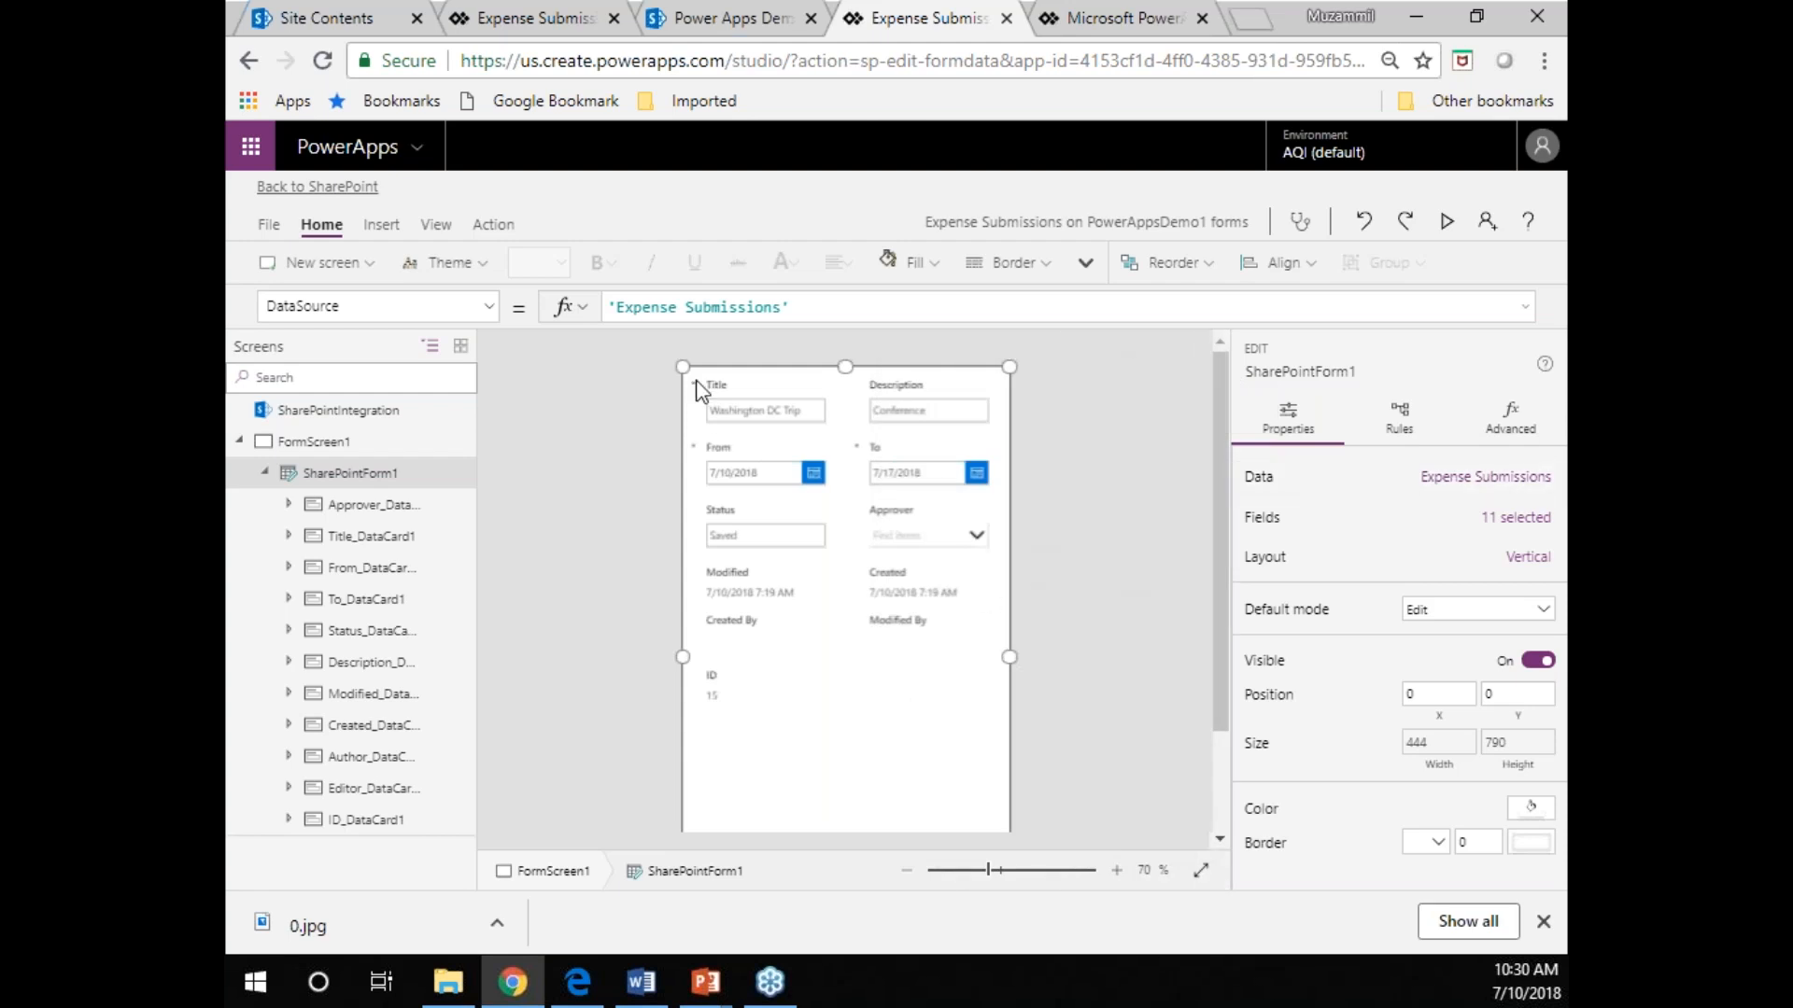
# Change the app's screen orientation to Landscape, apply it, and return to the form canvas.
pyautogui.click(279, 226)
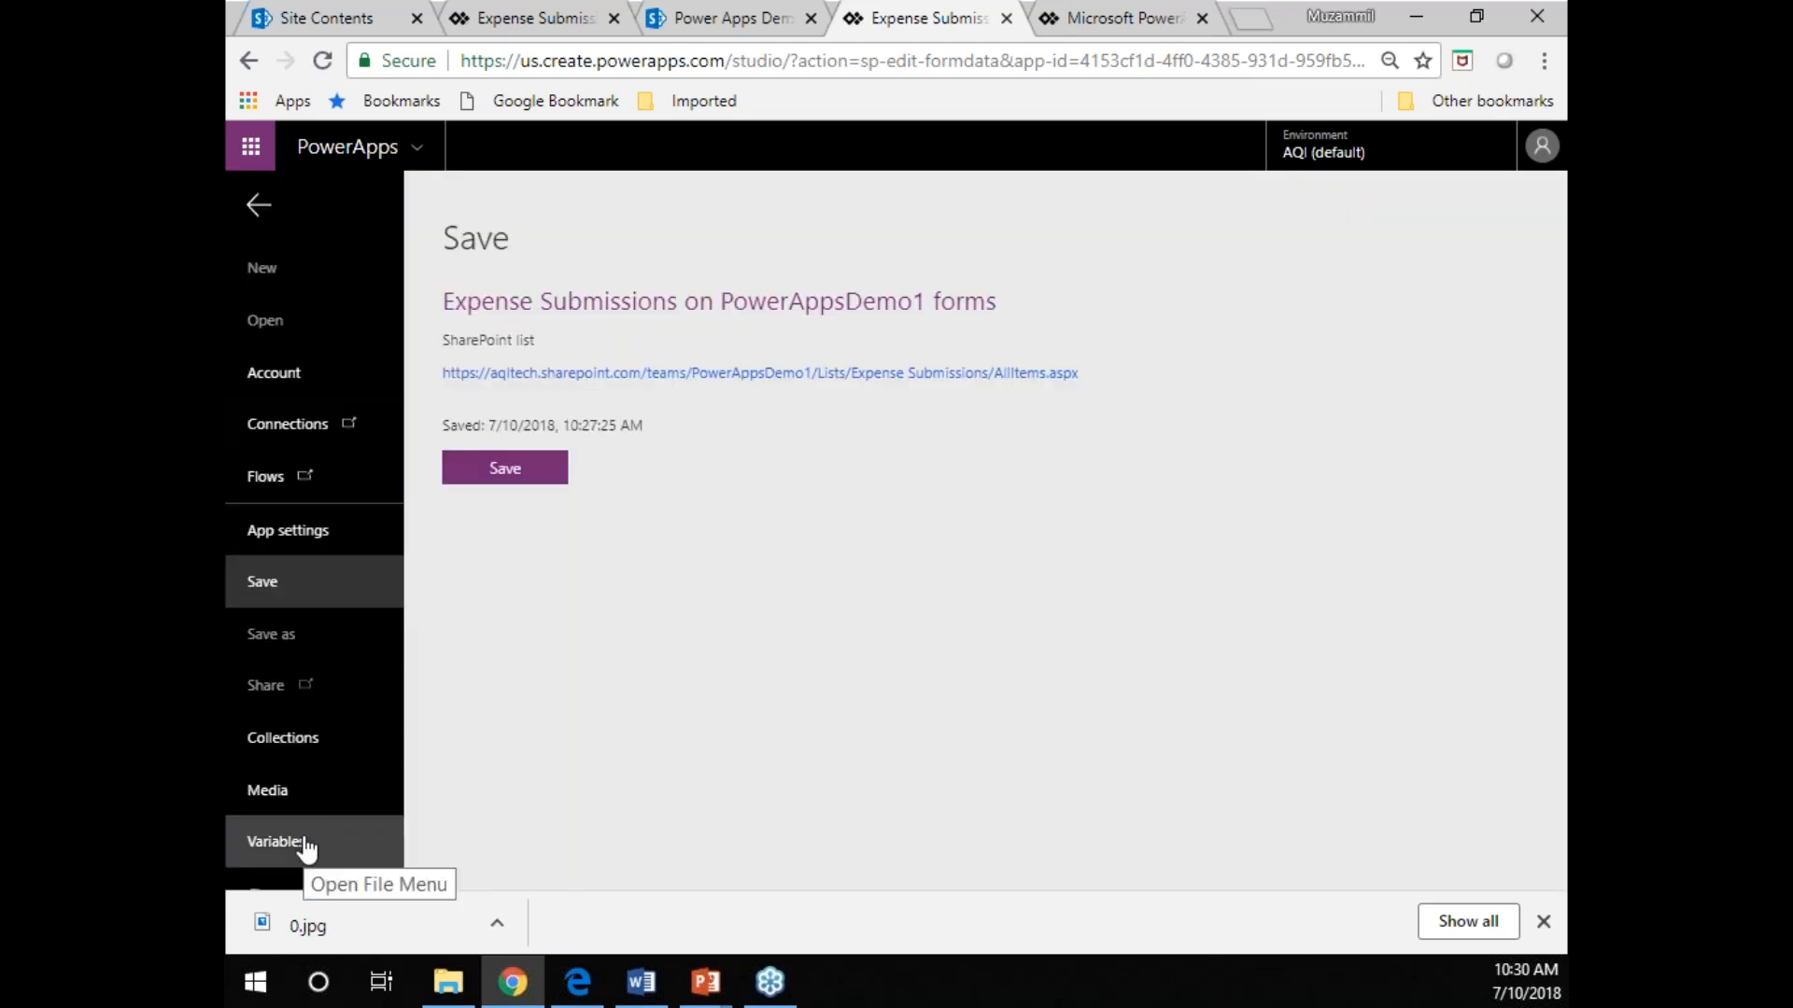
pyautogui.click(304, 548)
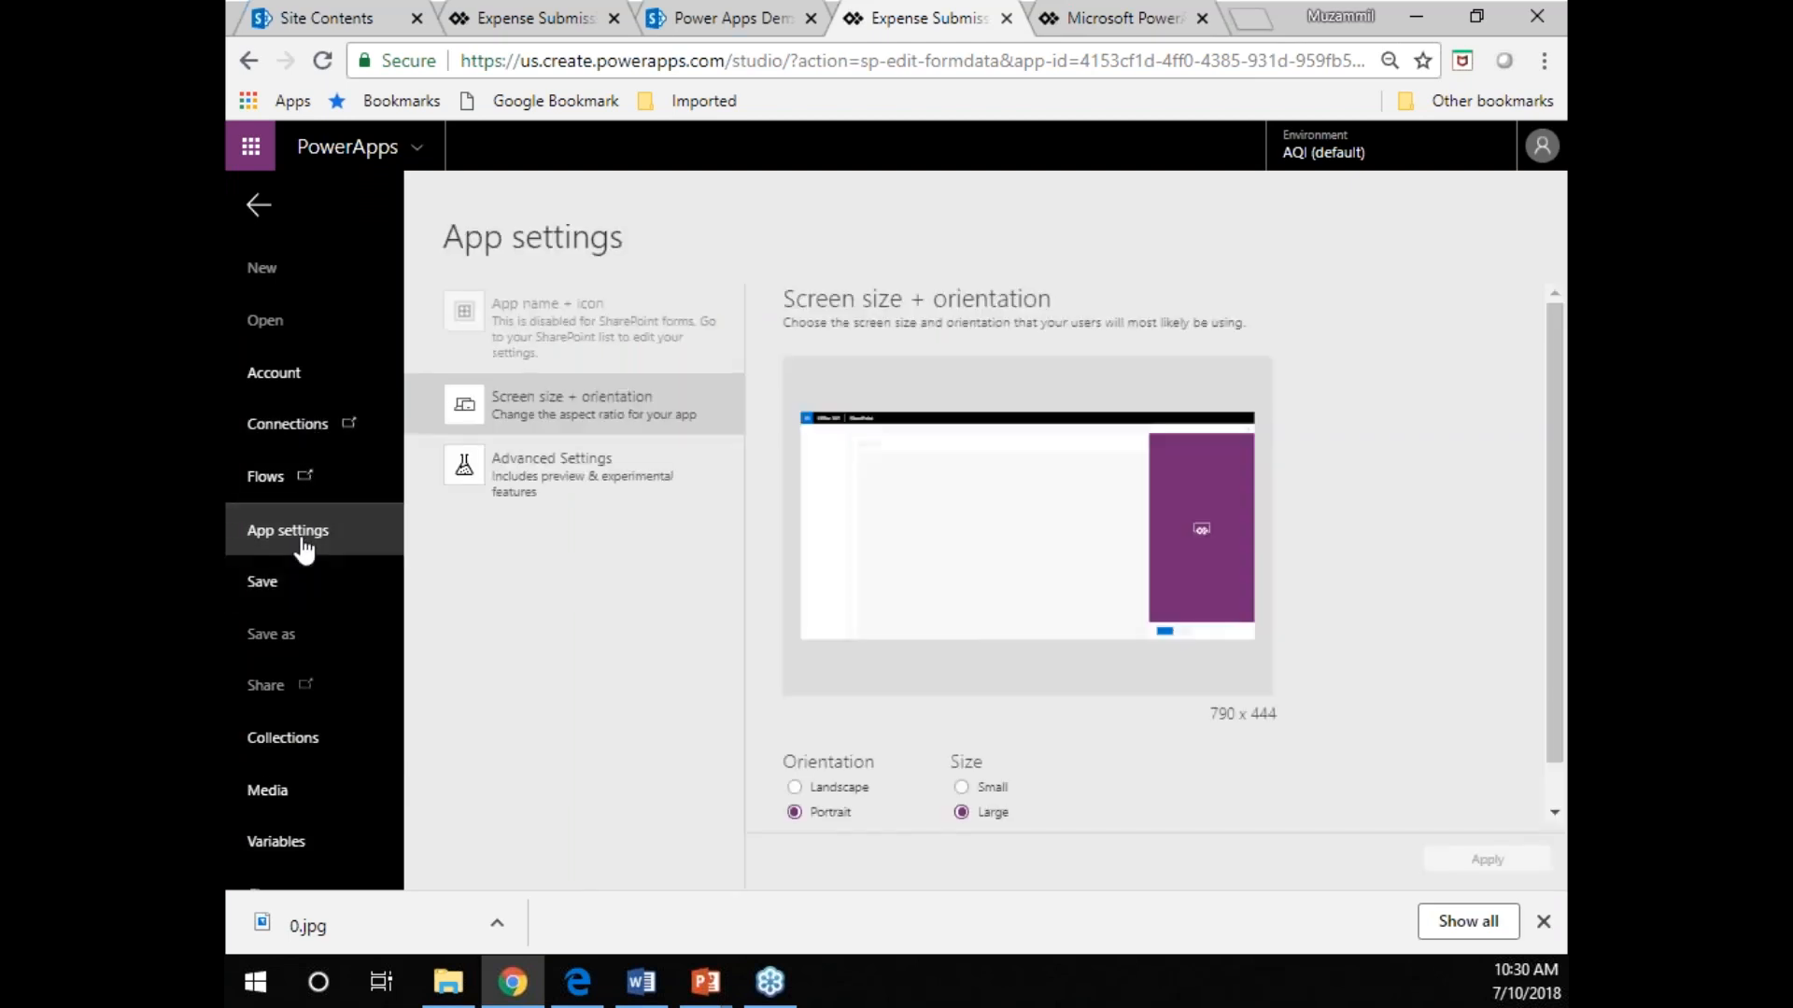
pyautogui.click(794, 787)
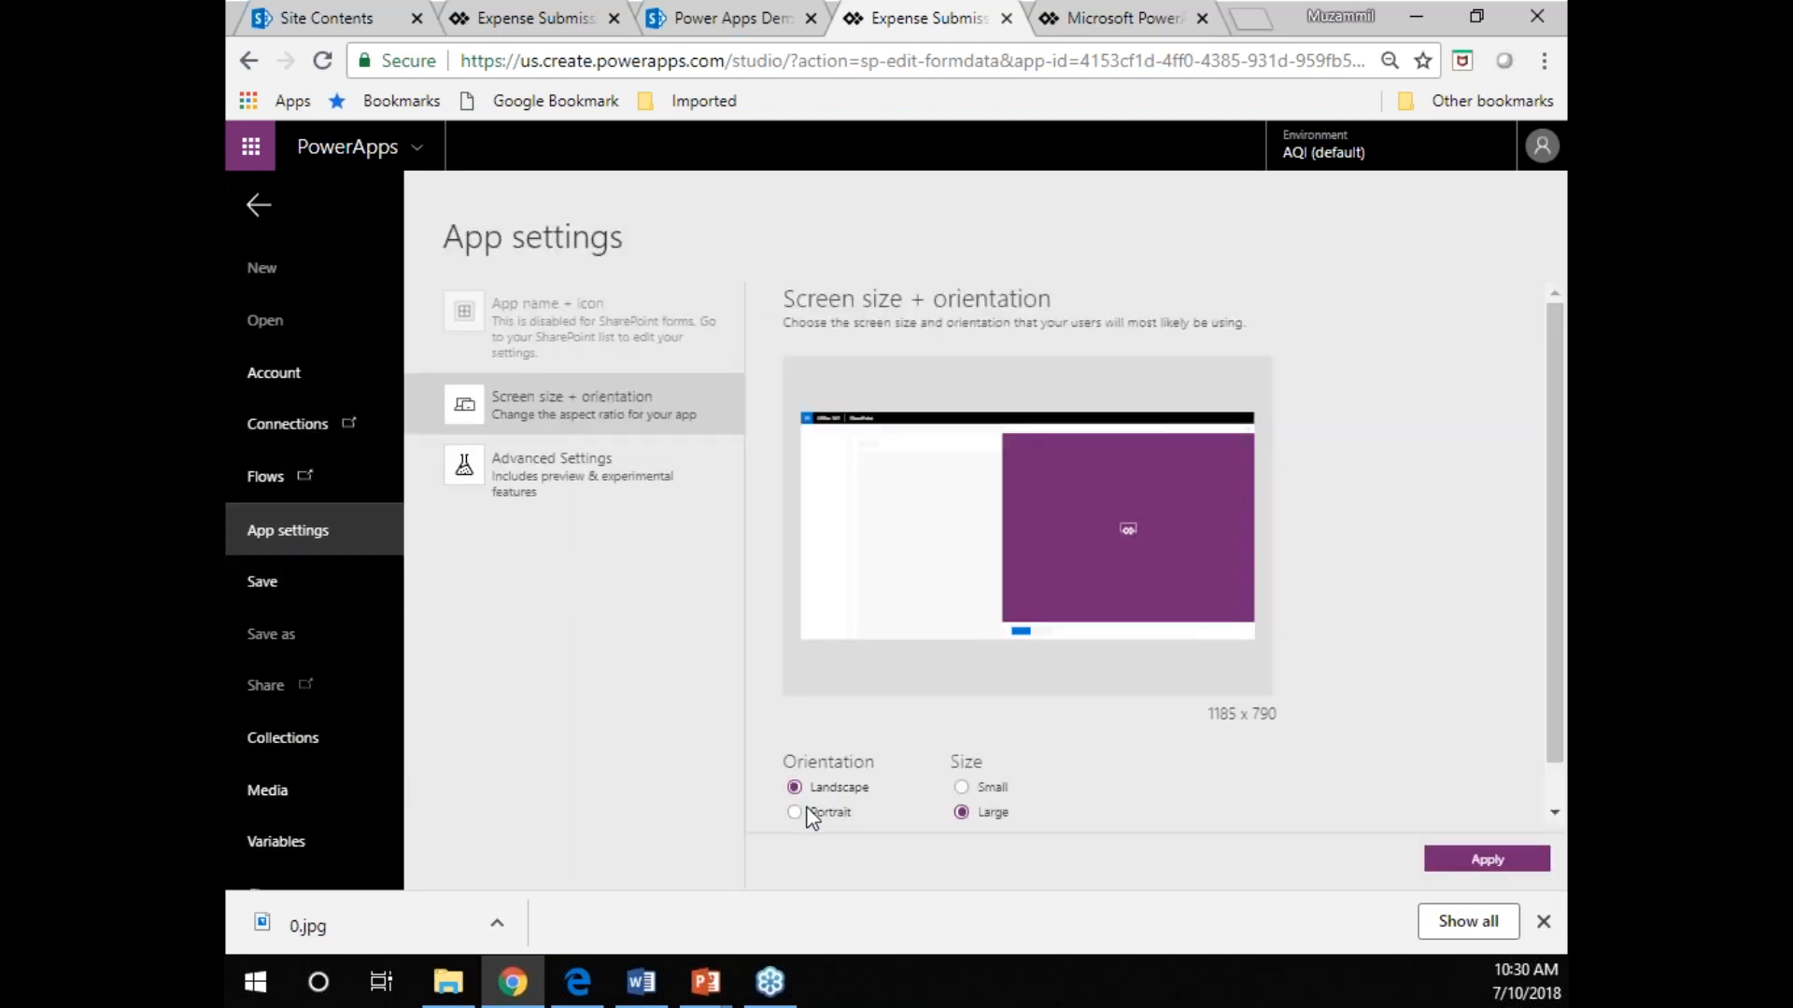
pyautogui.click(1454, 866)
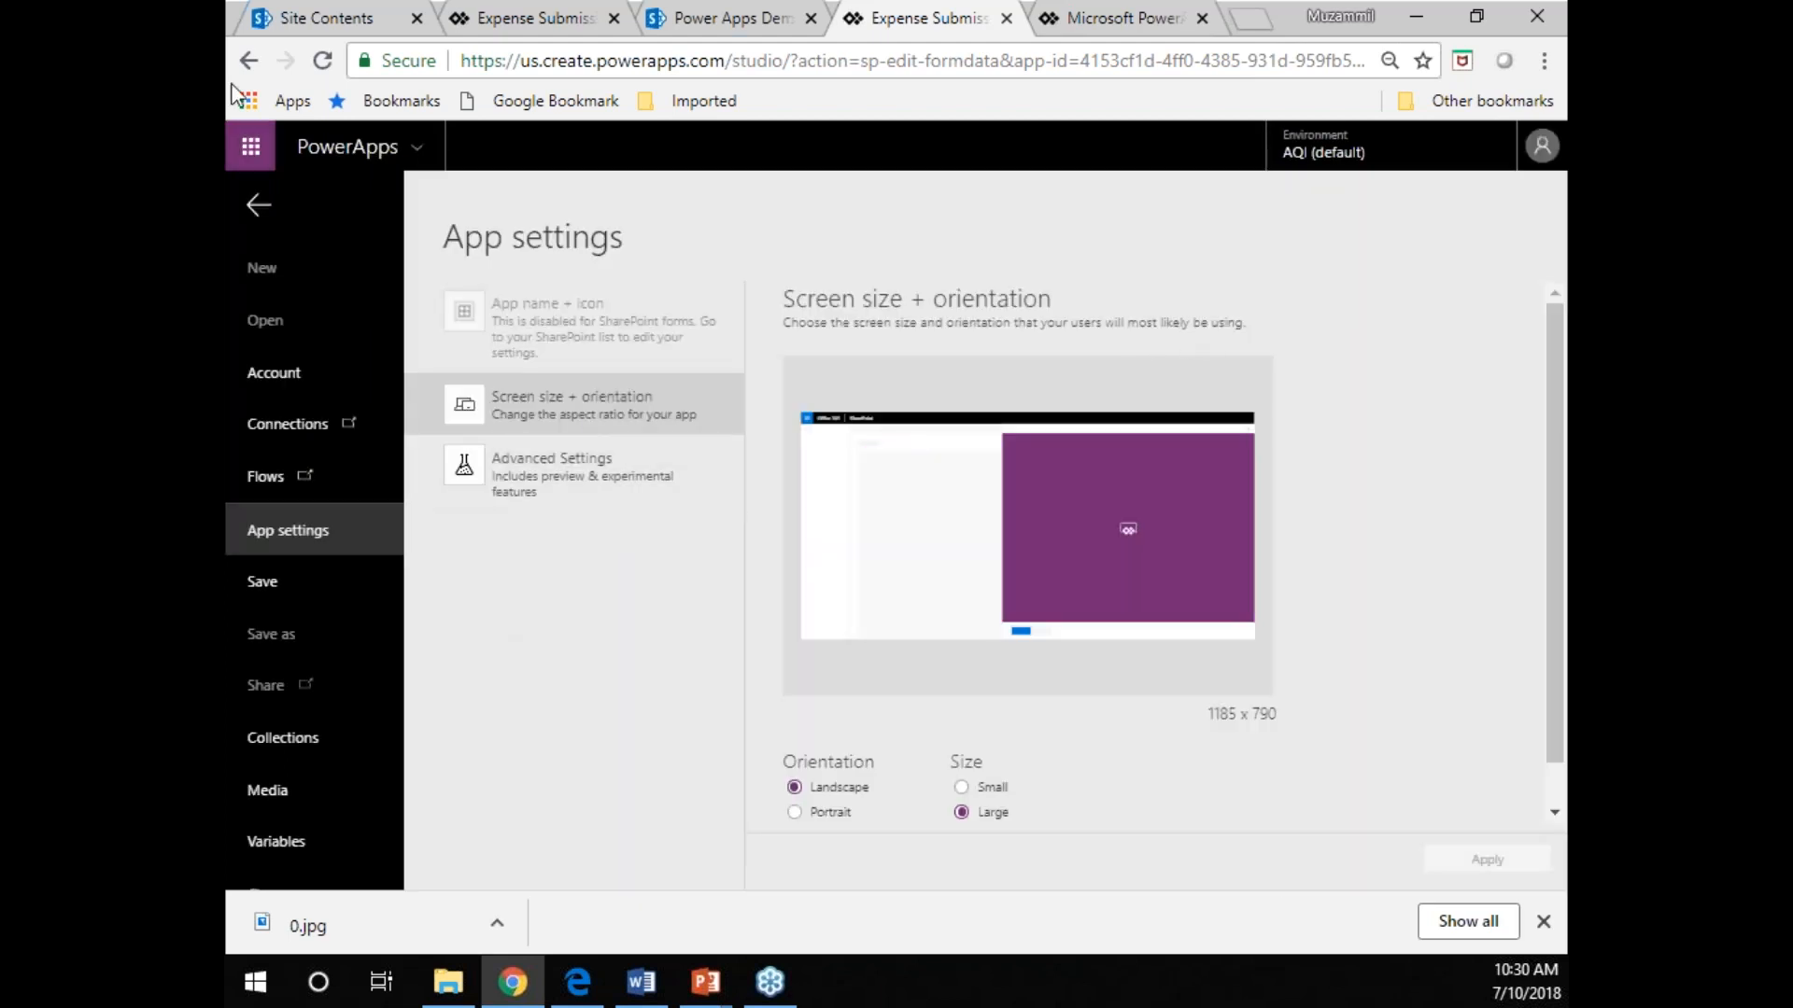
pyautogui.click(259, 204)
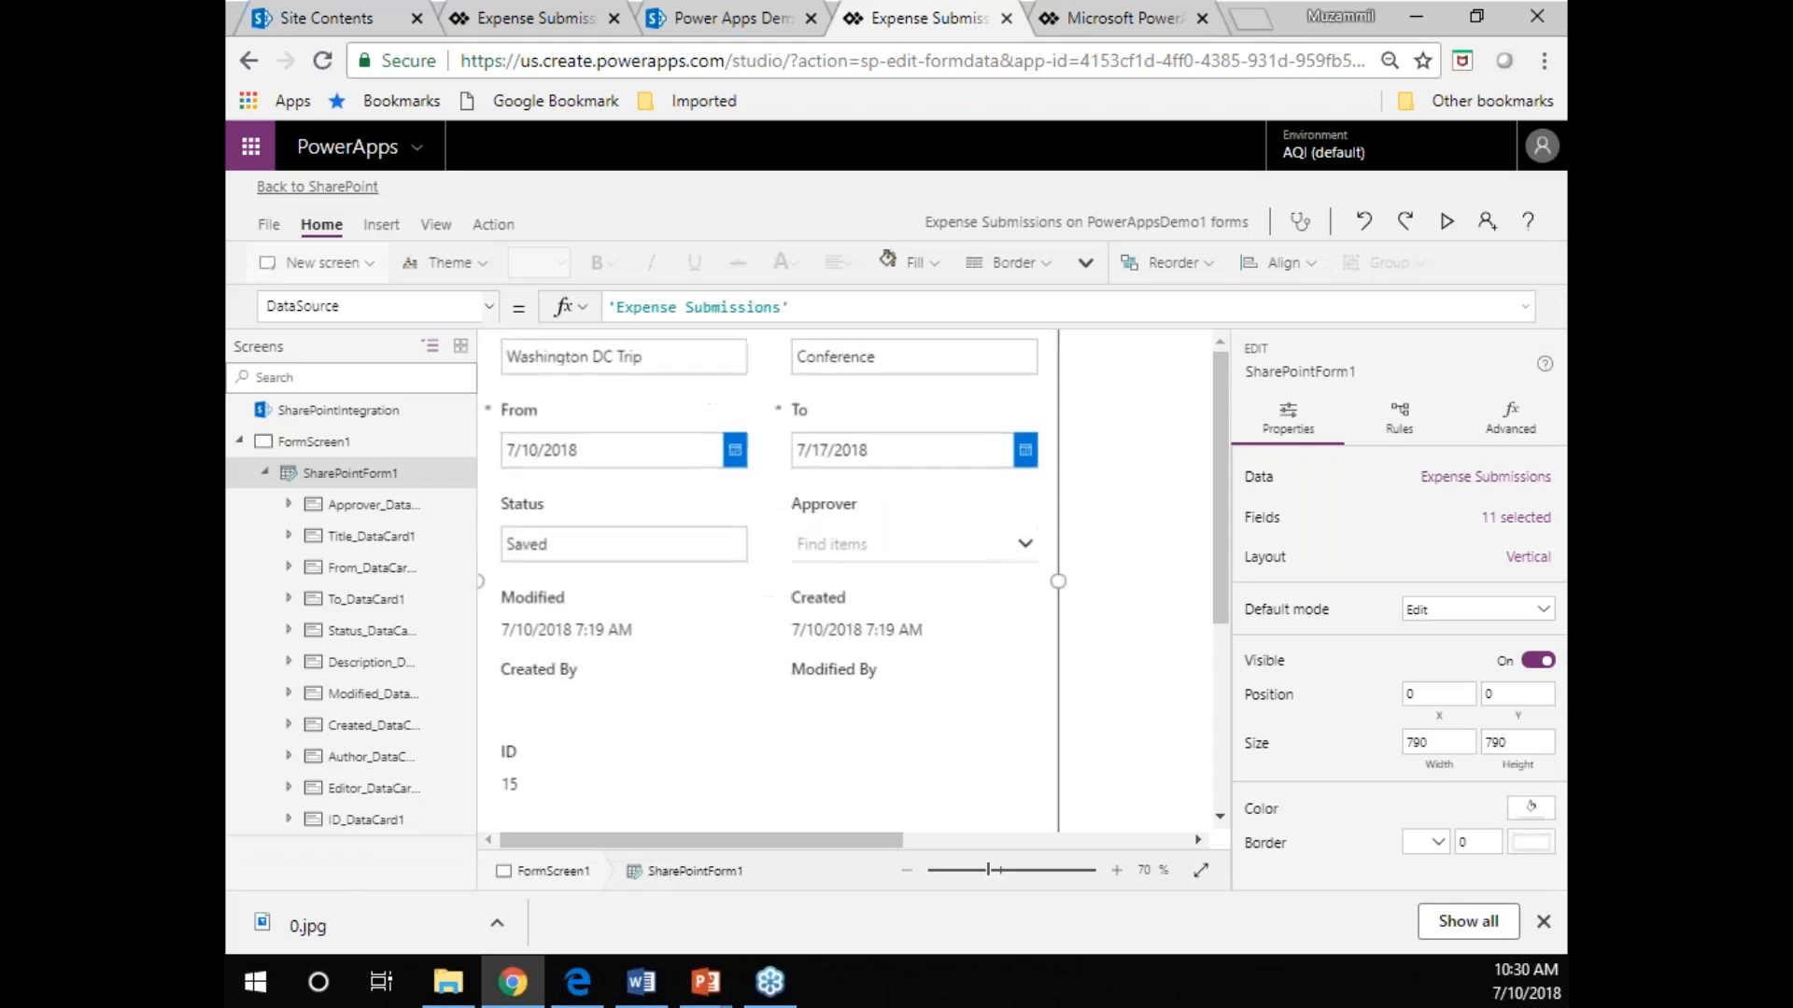
# Widen SharePointForm1 to the full 1185 width of the landscape screen.
pyautogui.click(906, 871)
pyautogui.click(907, 870)
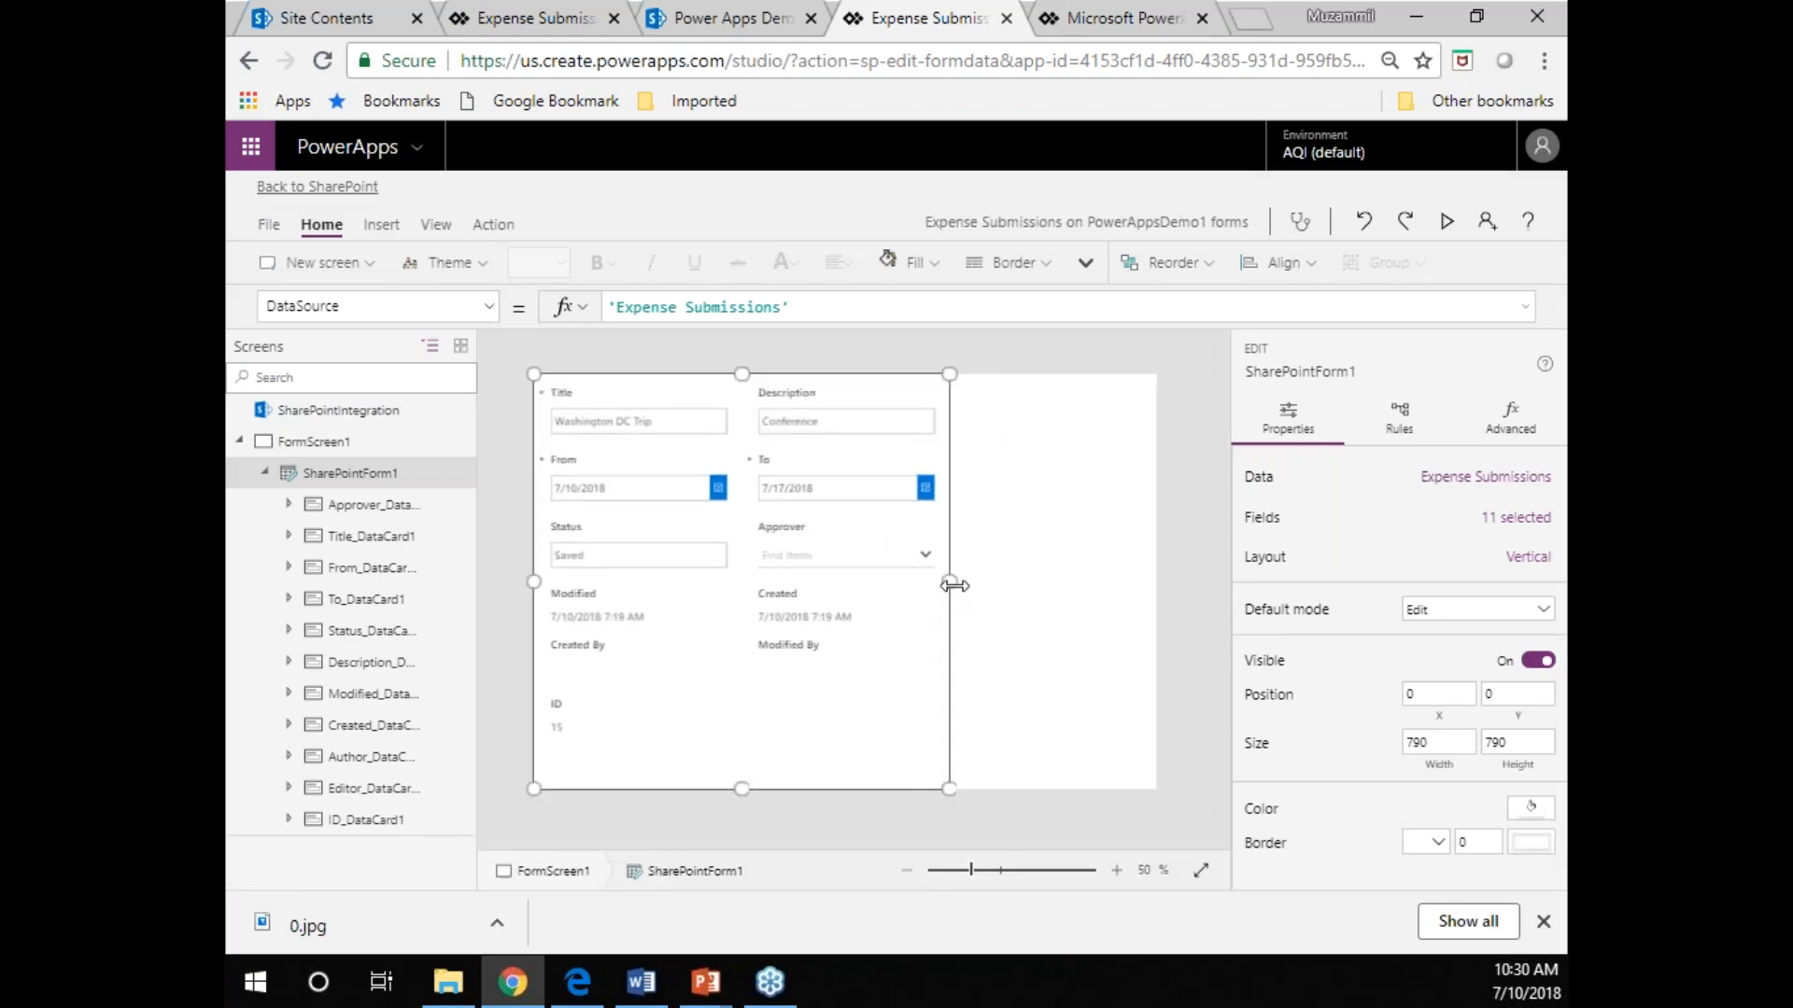
pyautogui.moveTo(951, 587); pyautogui.dragTo(1157, 583)
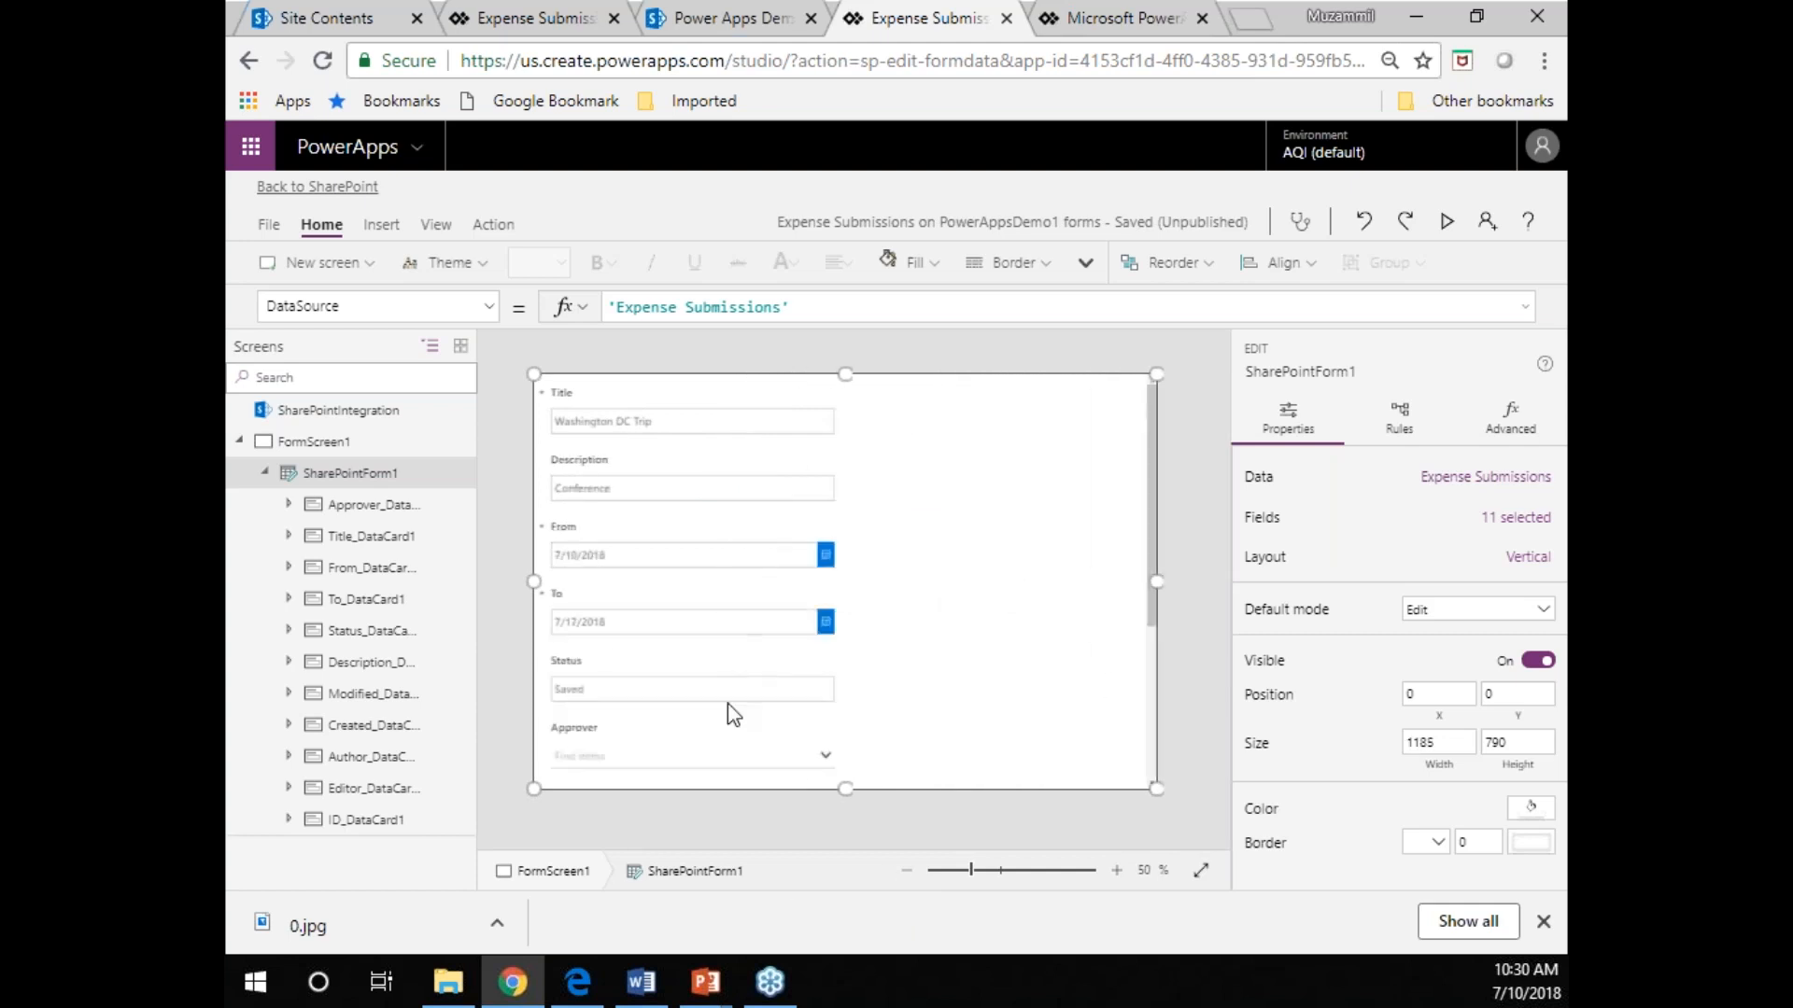
# Give SharePointForm1 a Horizontal layout with 3 snap columns, and preview the form before returning to the editor.
pyautogui.click(1532, 488)
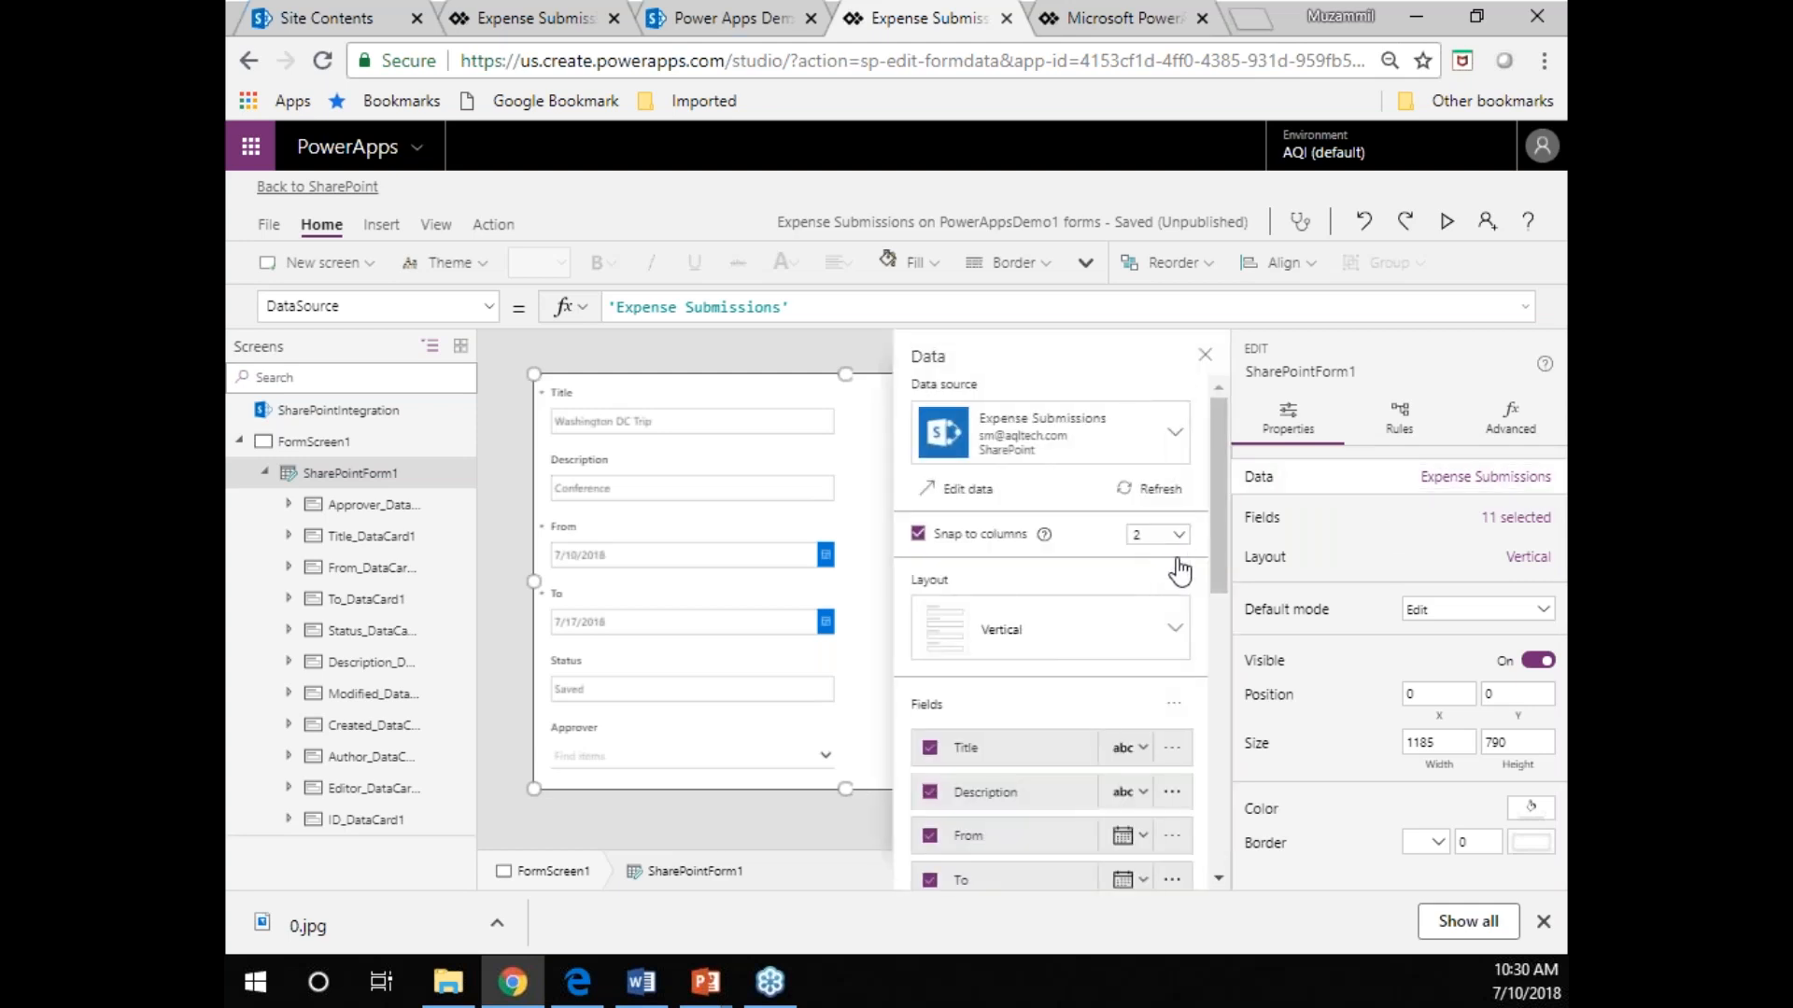
pyautogui.click(1173, 629)
pyautogui.click(1158, 569)
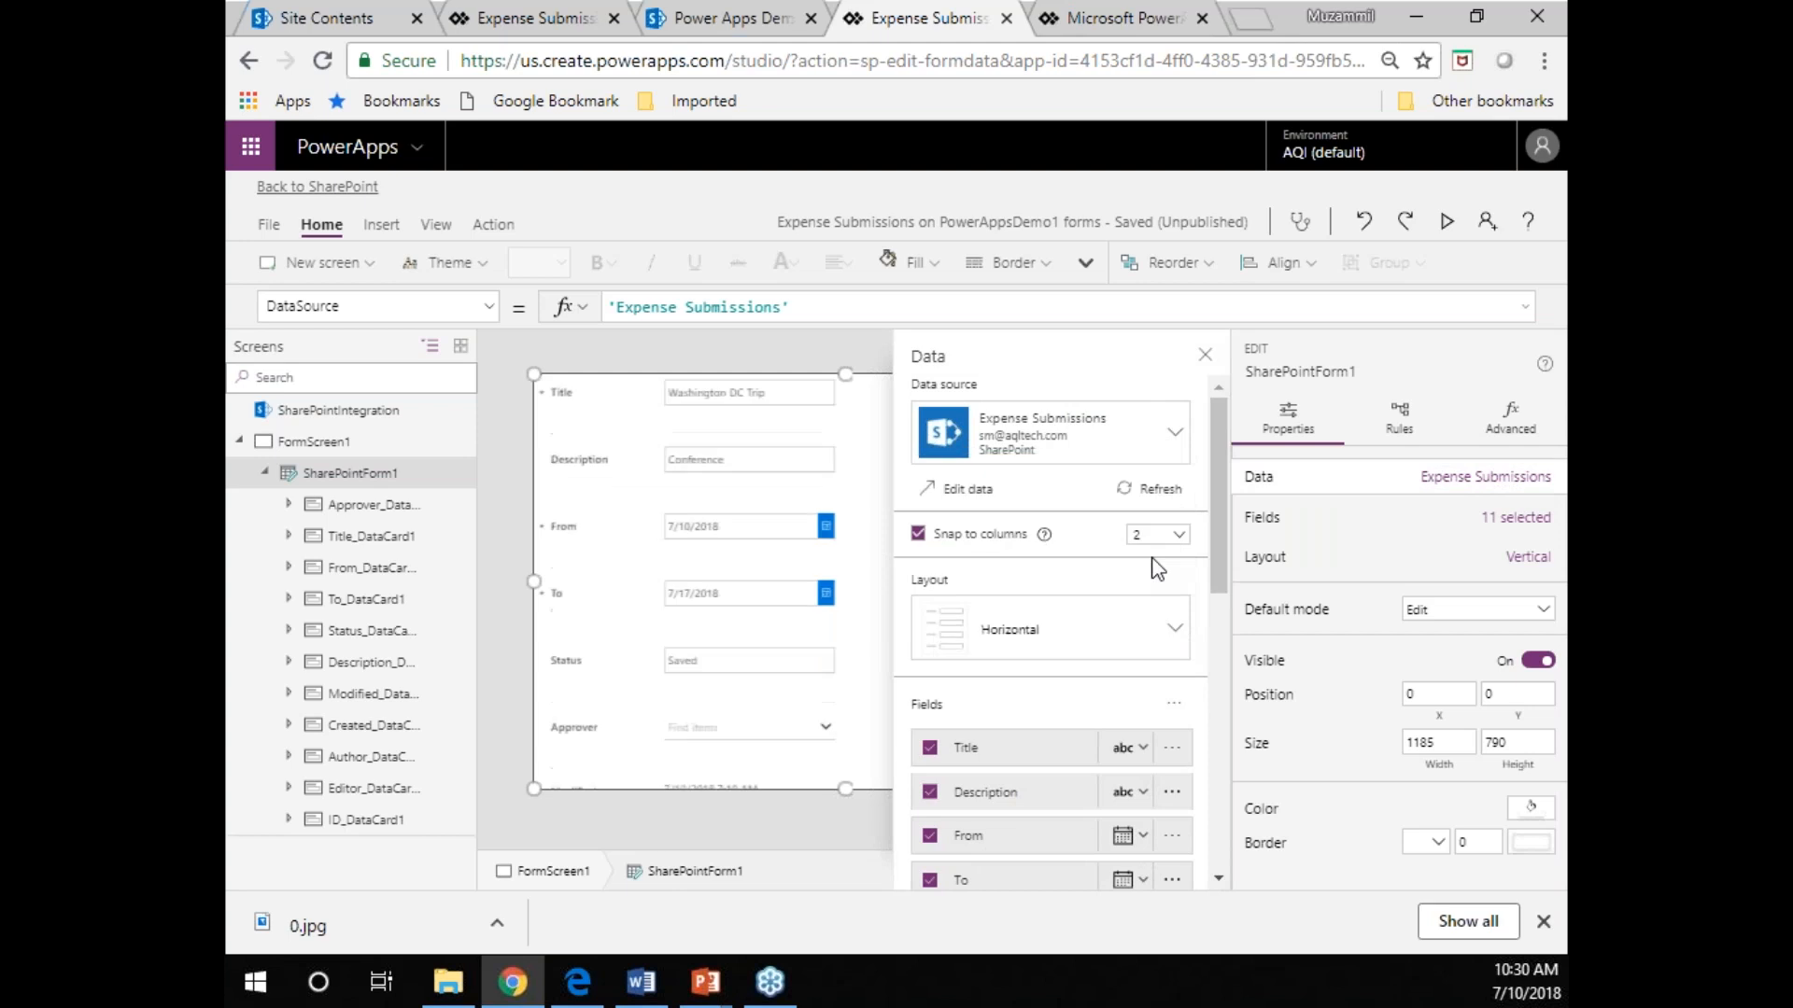
pyautogui.click(1165, 538)
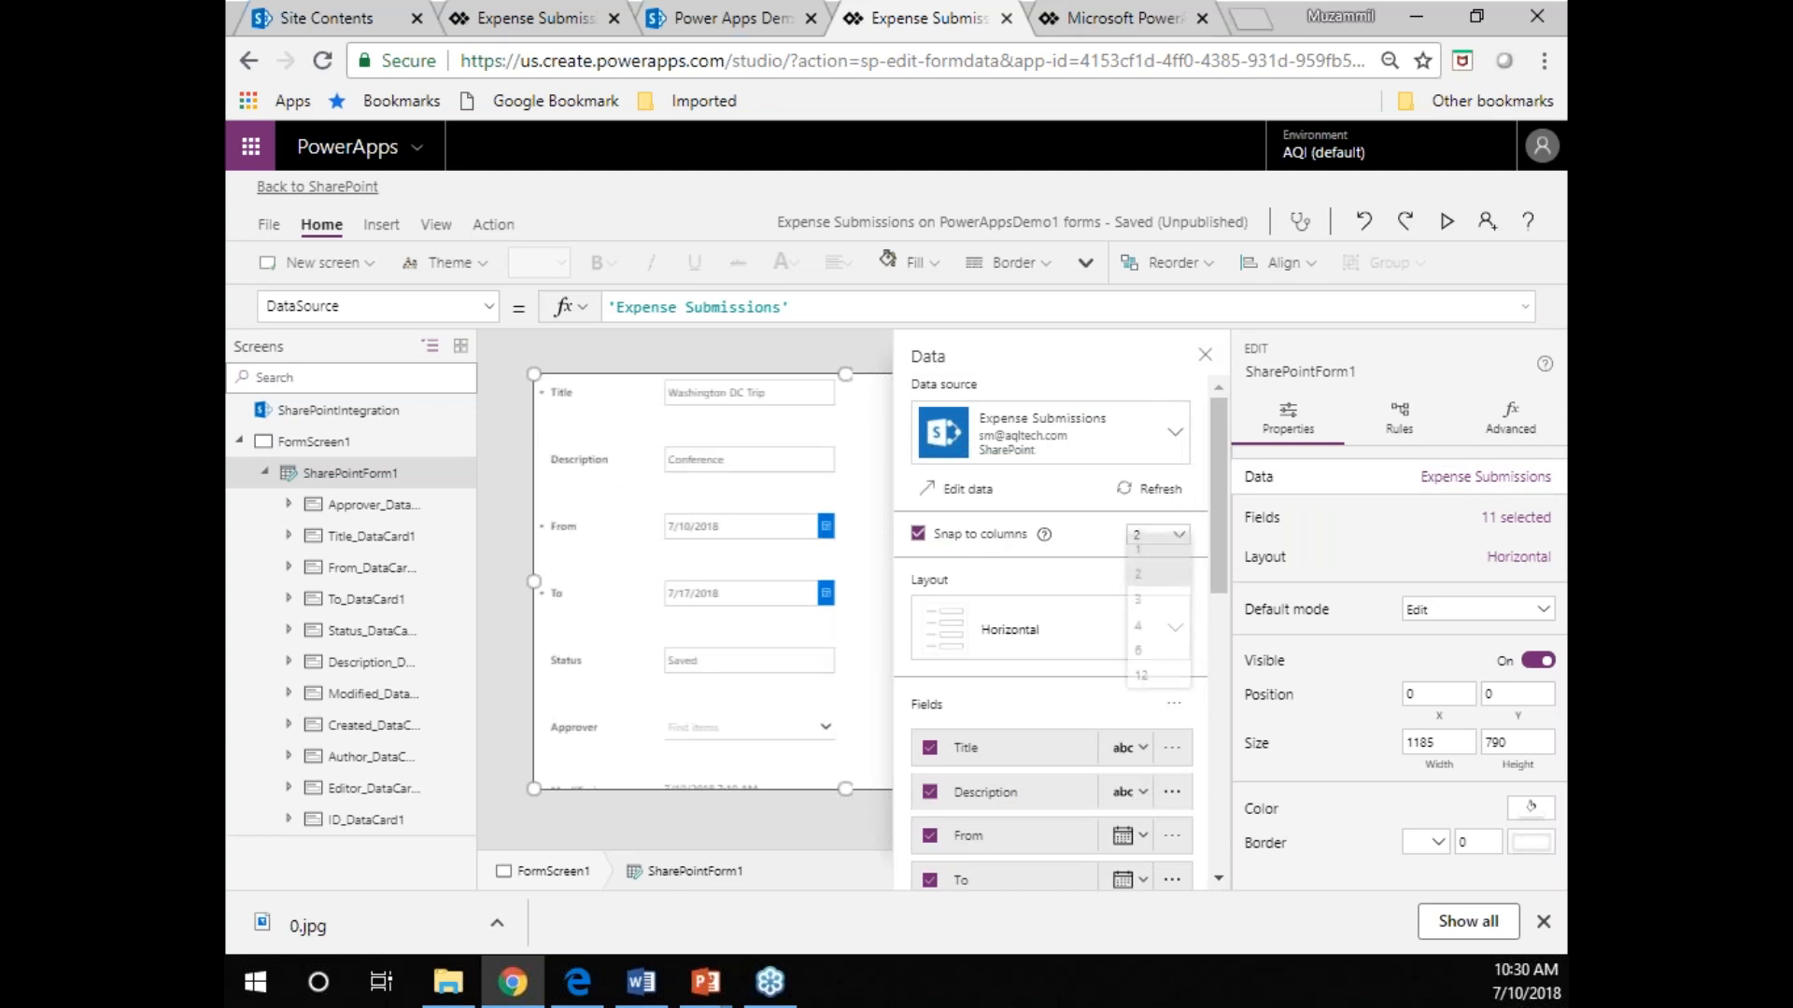
pyautogui.click(1151, 609)
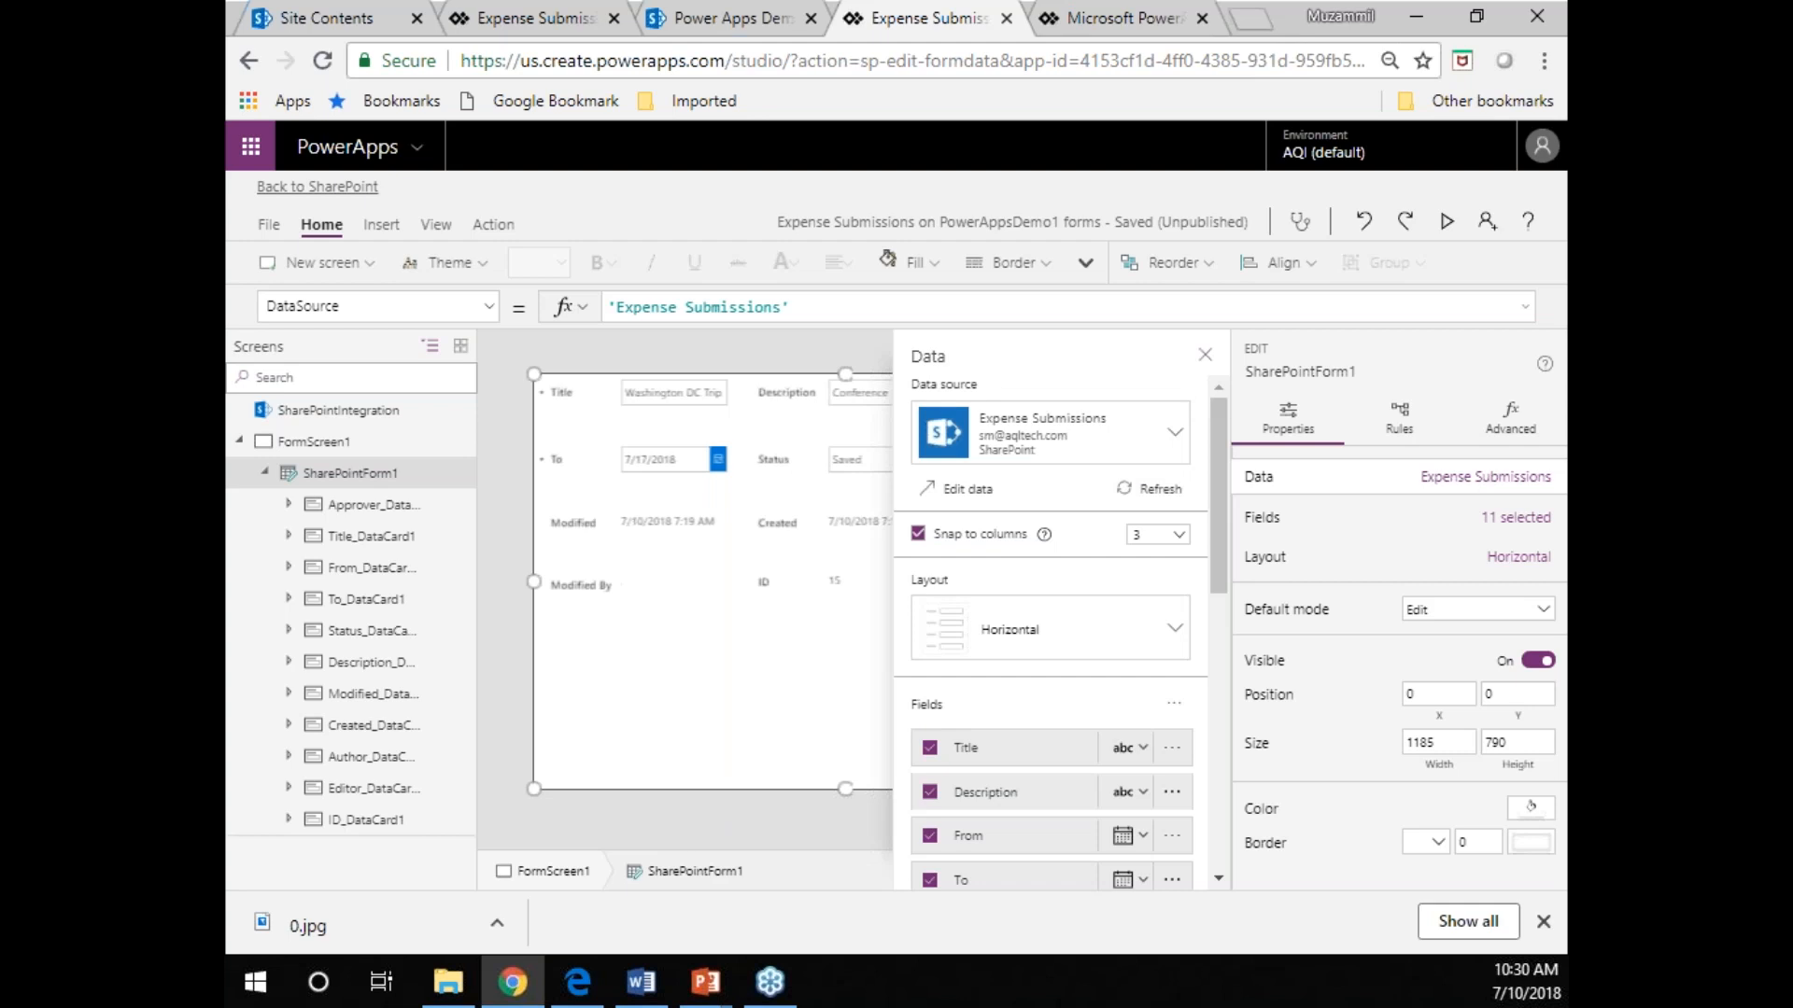
pyautogui.click(1205, 356)
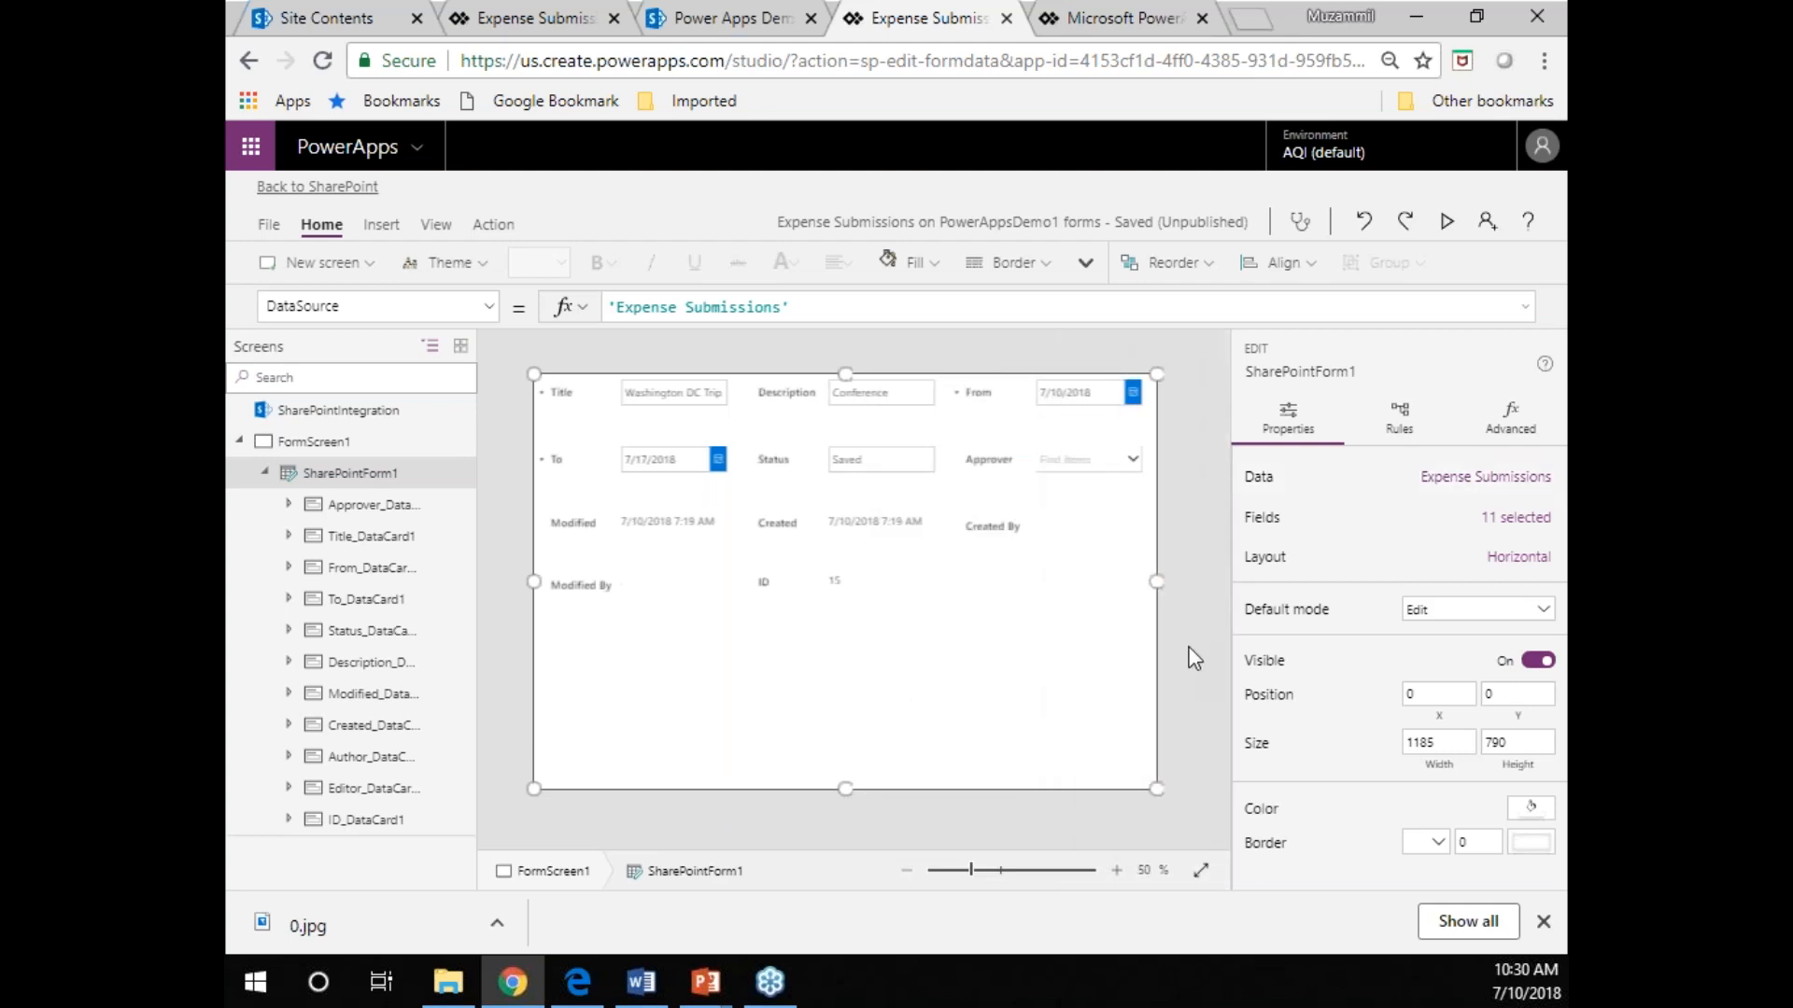
pyautogui.click(1445, 220)
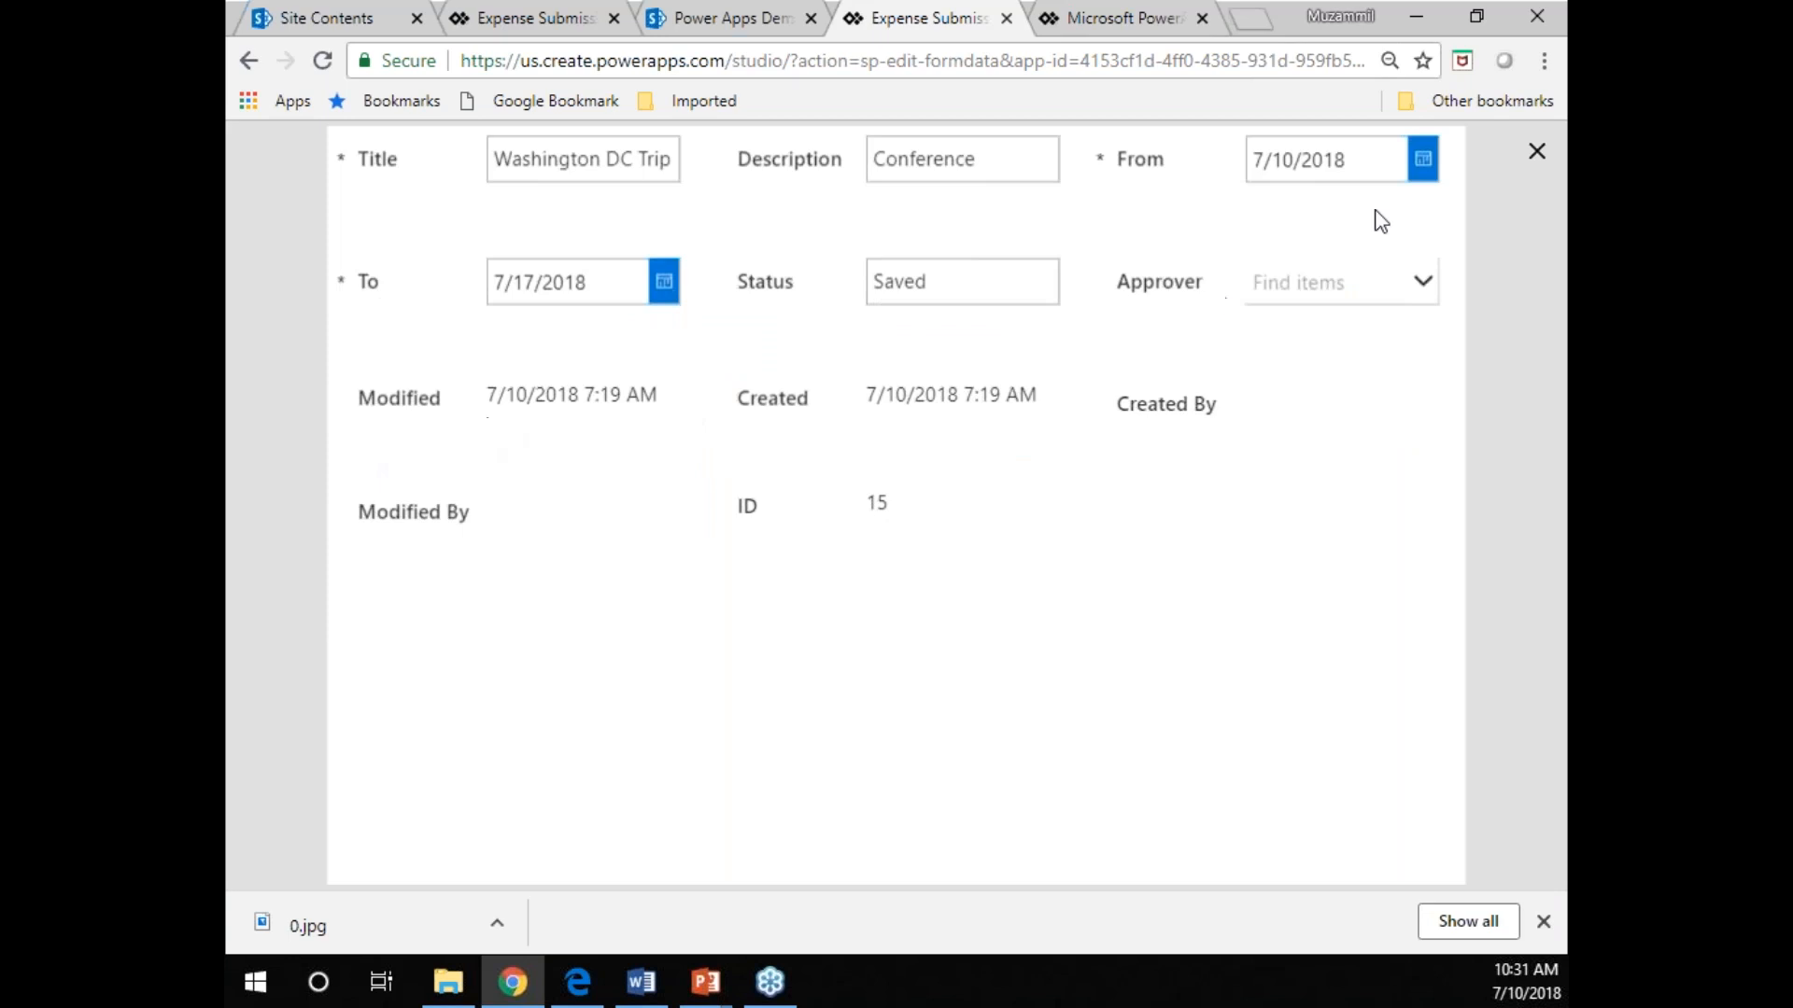
pyautogui.click(1537, 152)
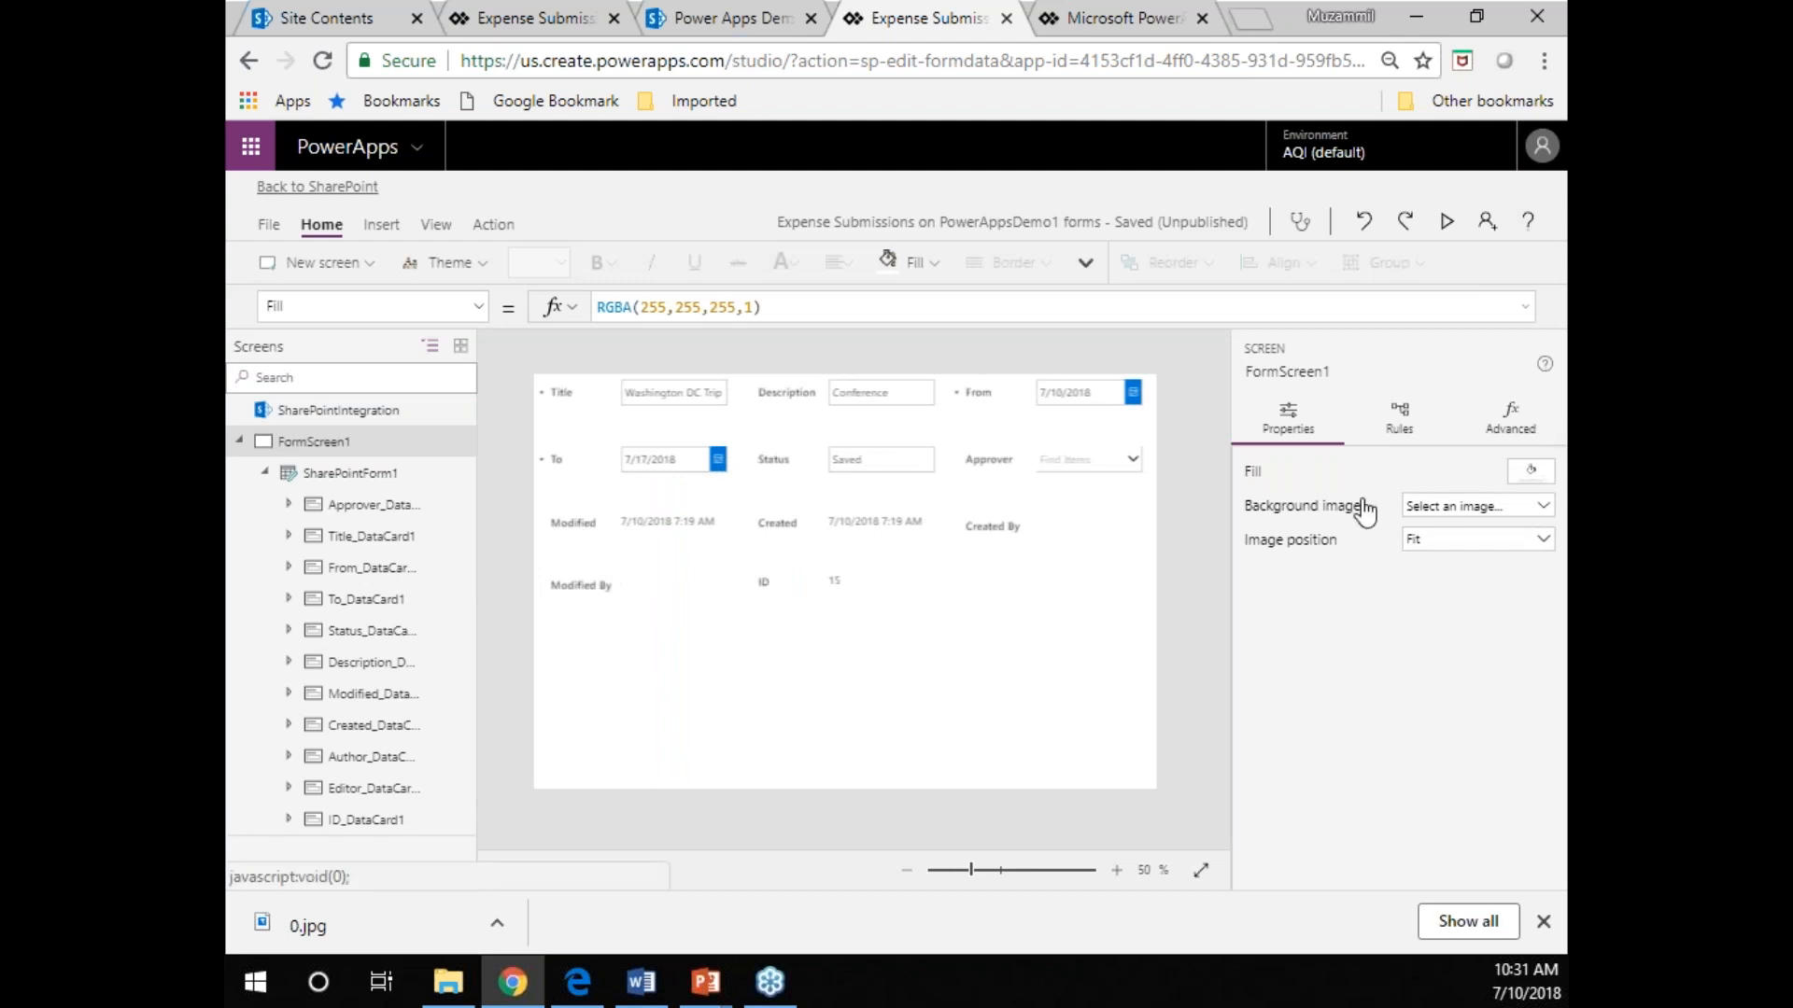
# Remove the Modified, Created, Created By, Modified By and ID fields from SharePointForm1.
pyautogui.click(289, 472)
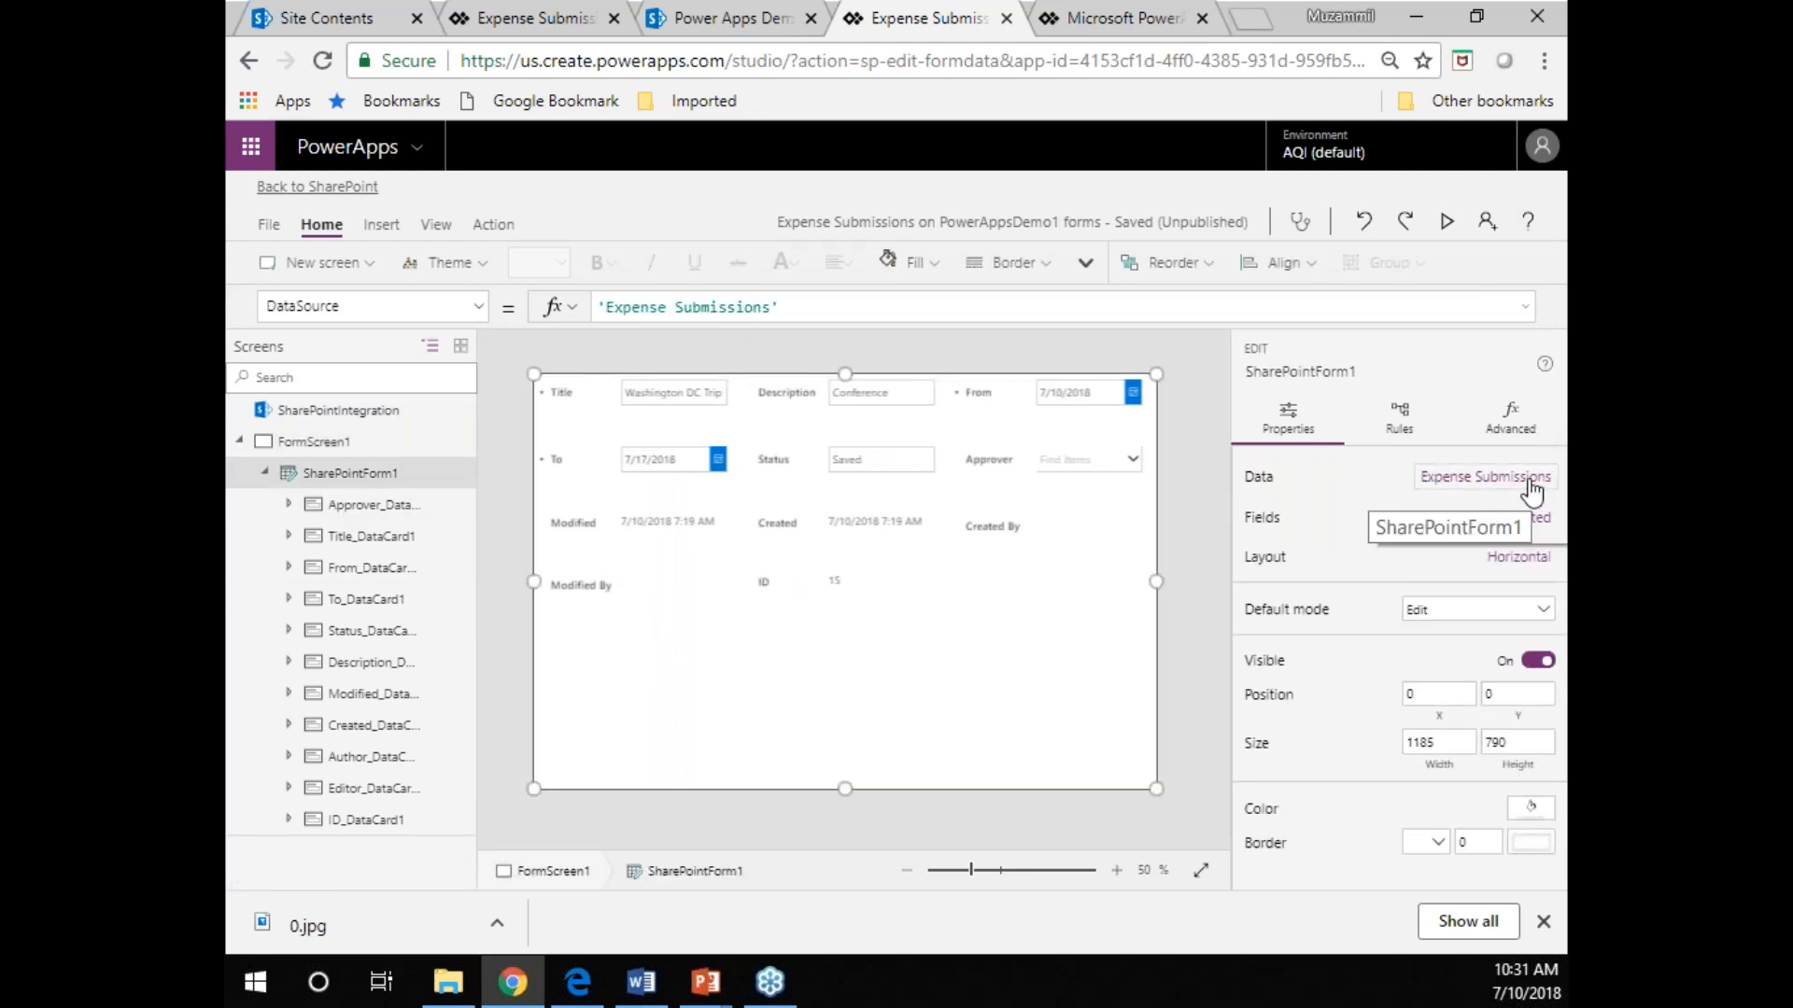
pyautogui.click(1531, 478)
pyautogui.scroll(-5, 1137, 700)
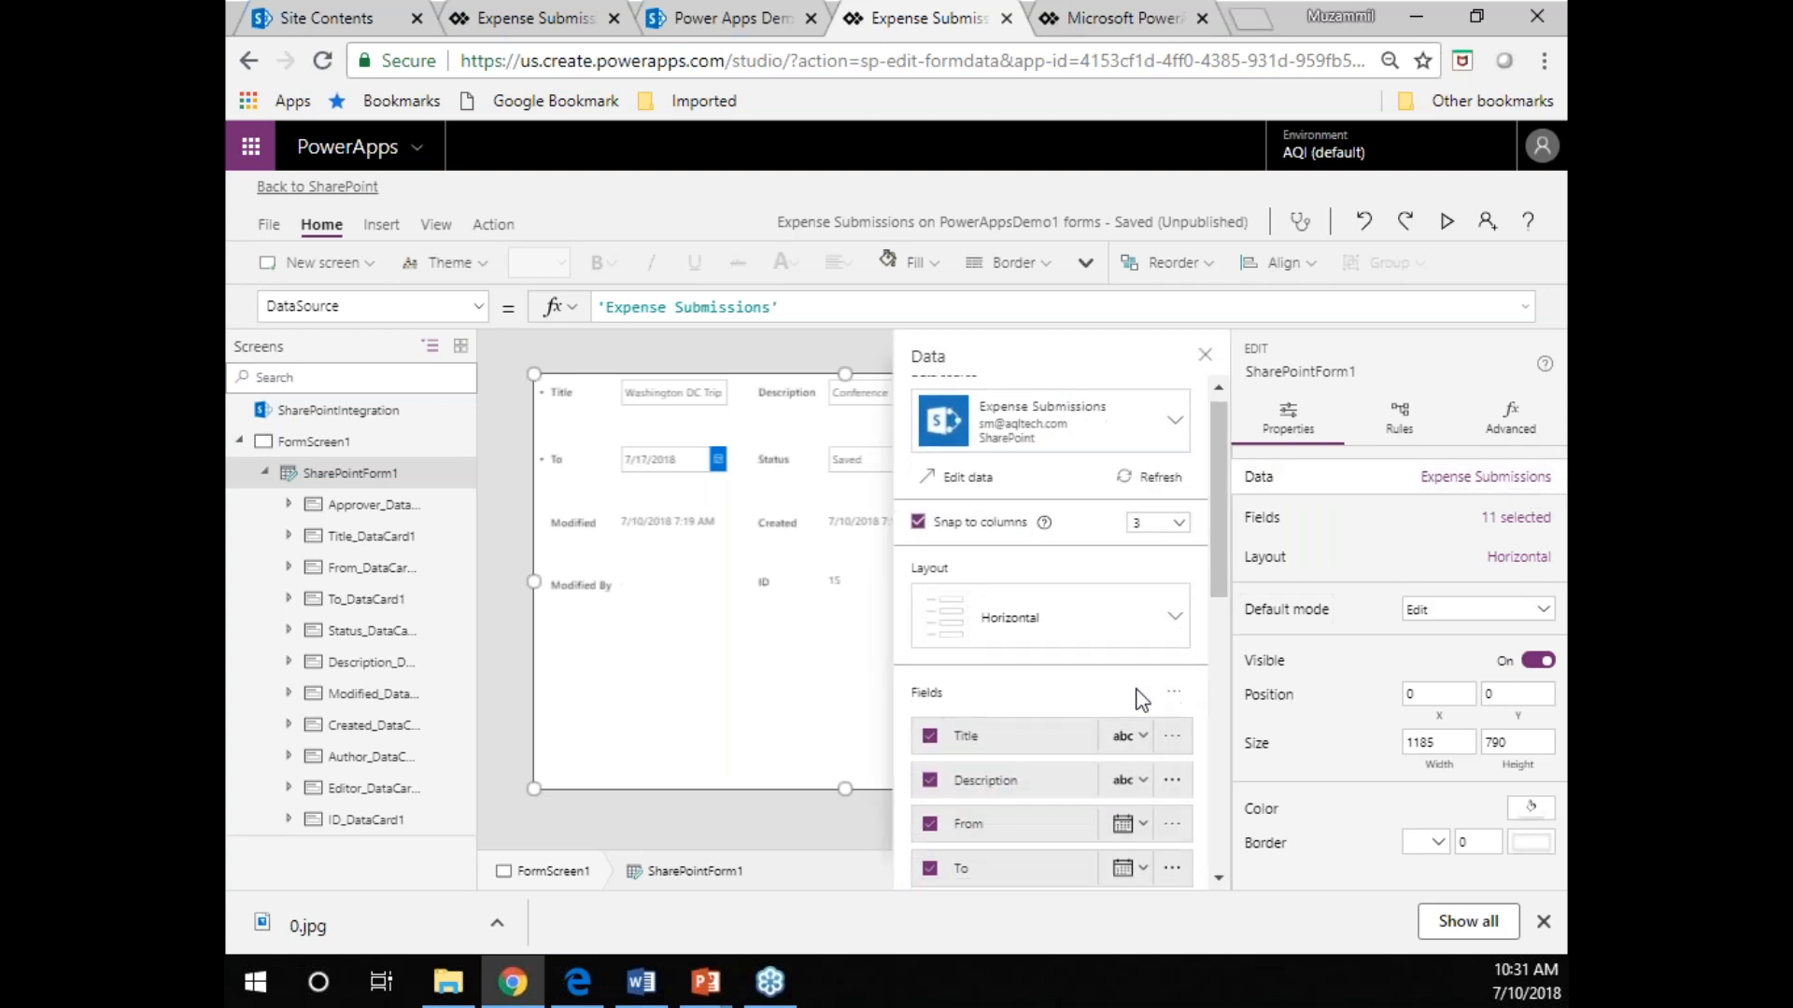
pyautogui.scroll(-3, 1139, 700)
pyautogui.click(930, 534)
pyautogui.click(930, 489)
pyautogui.click(930, 445)
pyautogui.scroll(1, 1055, 611)
pyautogui.click(929, 529)
pyautogui.click(929, 487)
# Move the Description field below Approver in SharePointForm1's field order.
pyautogui.scroll(3, 1086, 612)
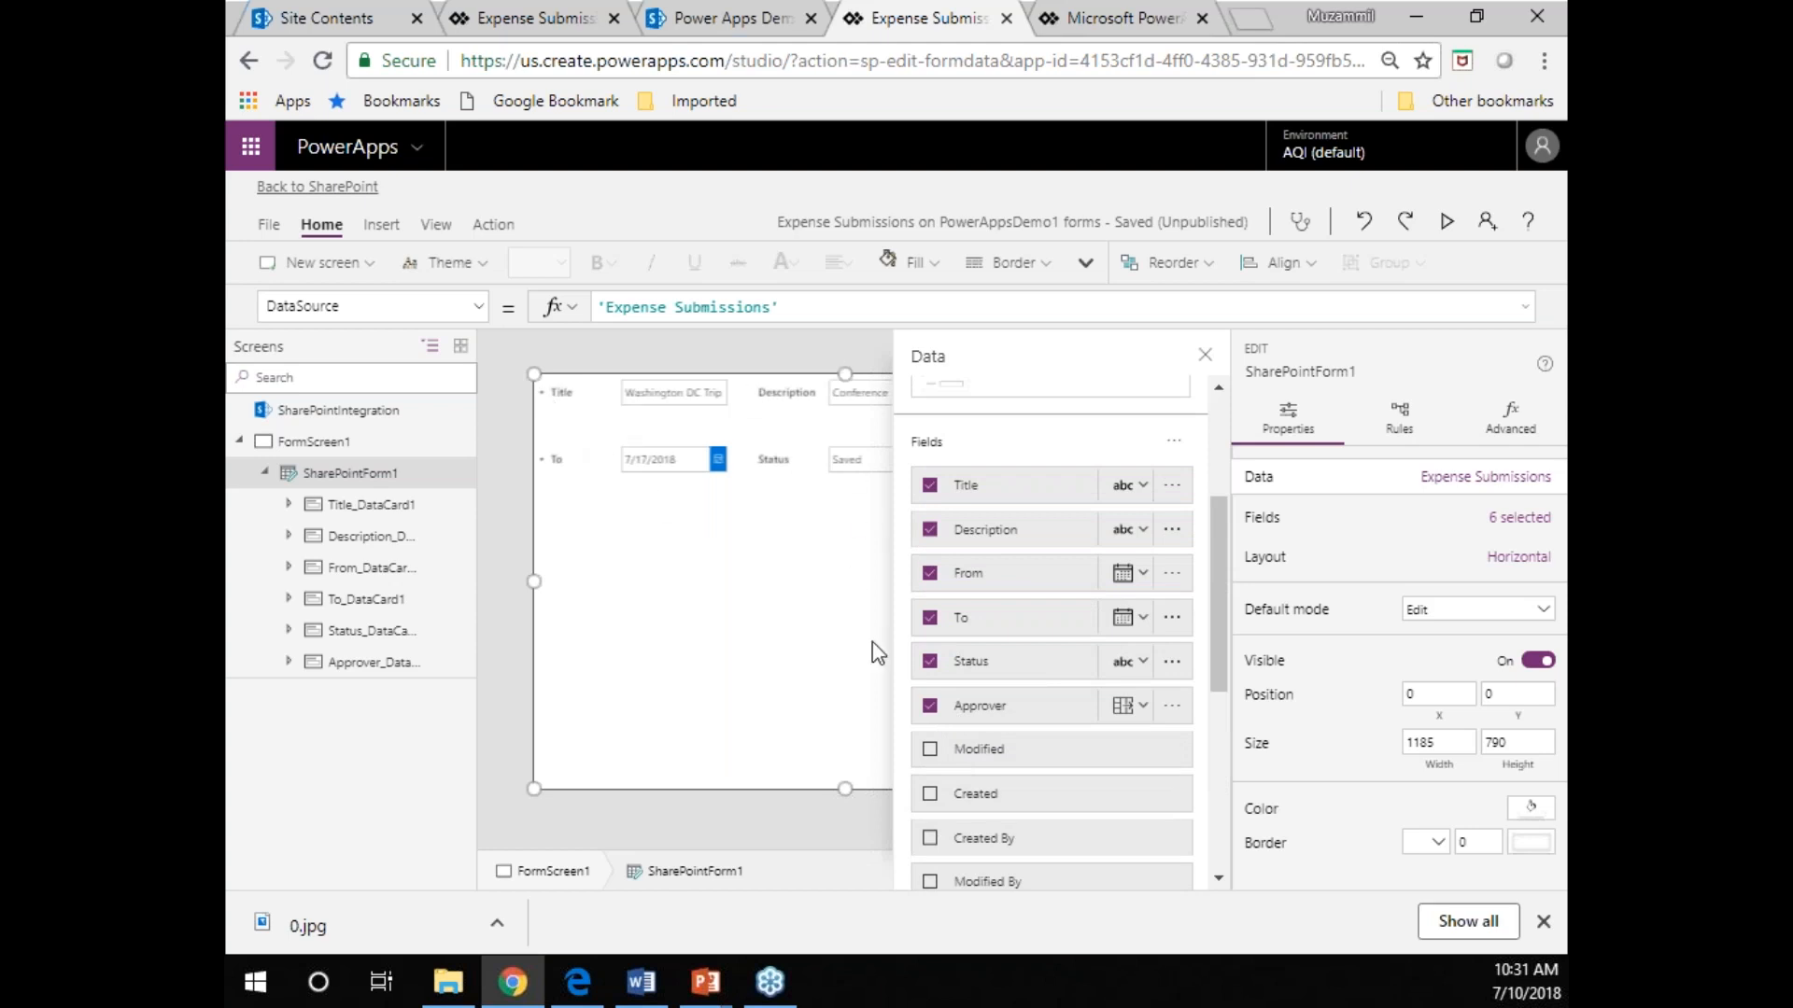
pyautogui.moveTo(980, 541); pyautogui.dragTo(976, 742)
pyautogui.moveTo(982, 530); pyautogui.dragTo(954, 709)
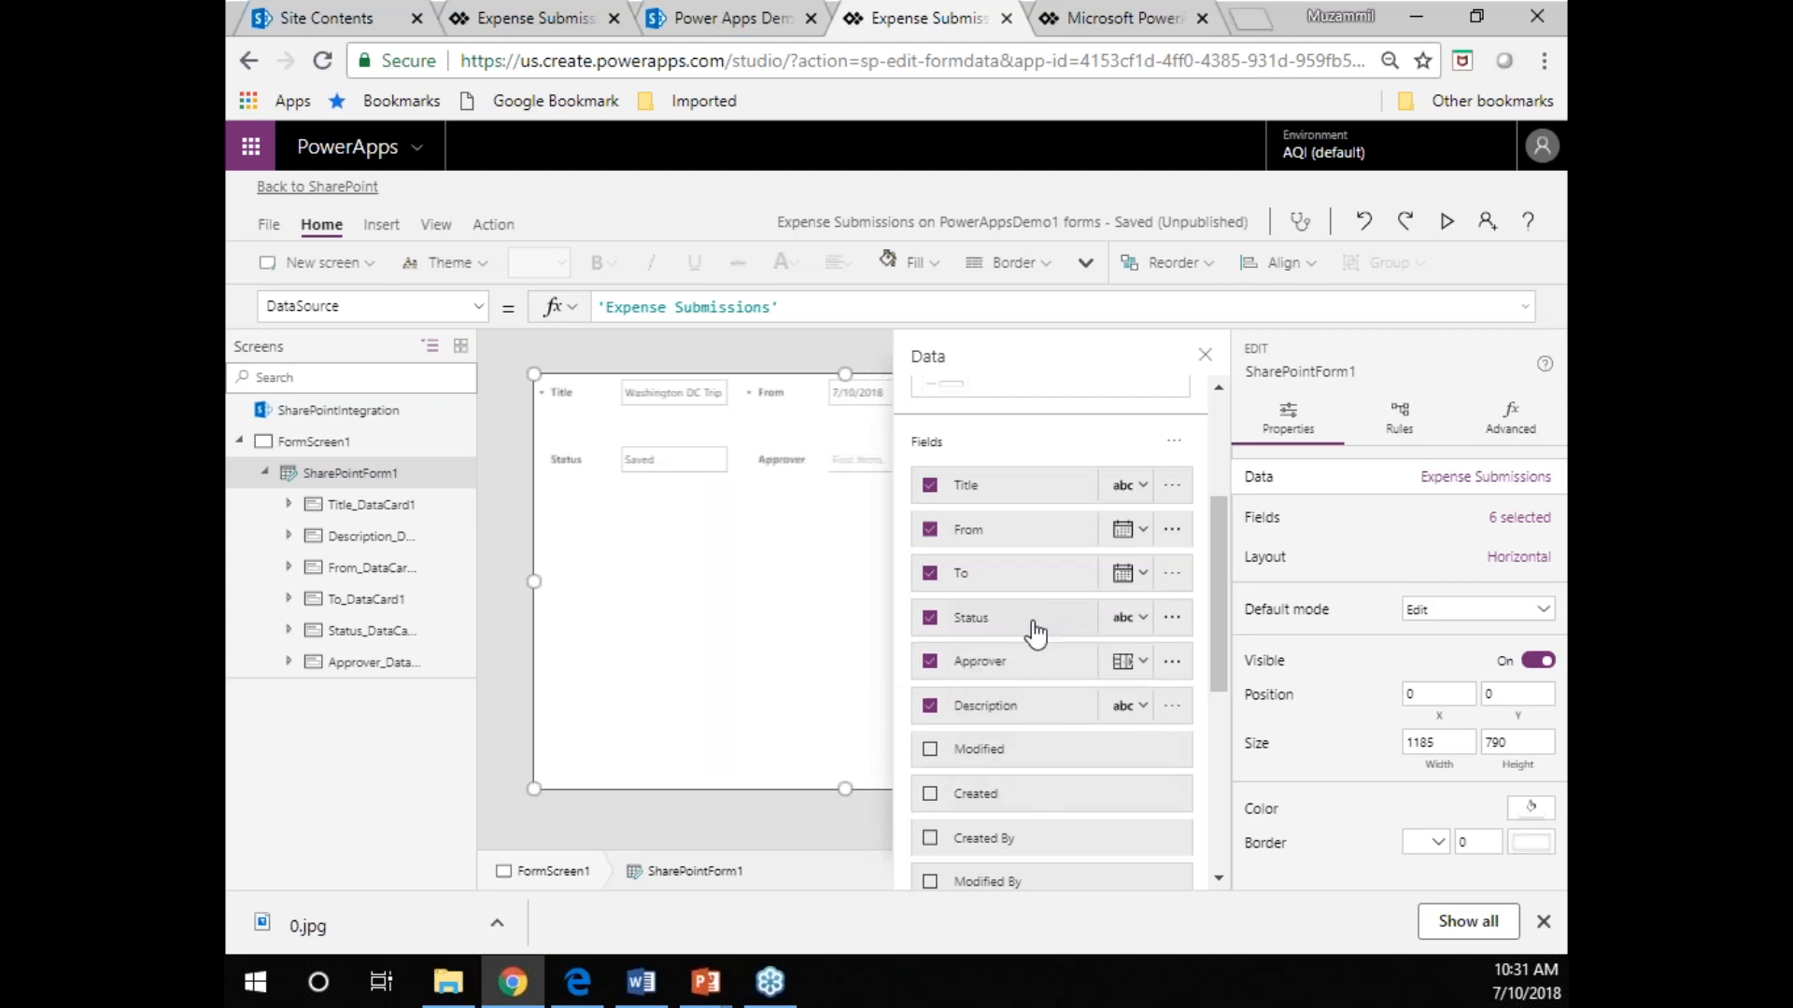
# Preview the form, try out the Status and Approver fields, and return to the editor.
pyautogui.click(1206, 356)
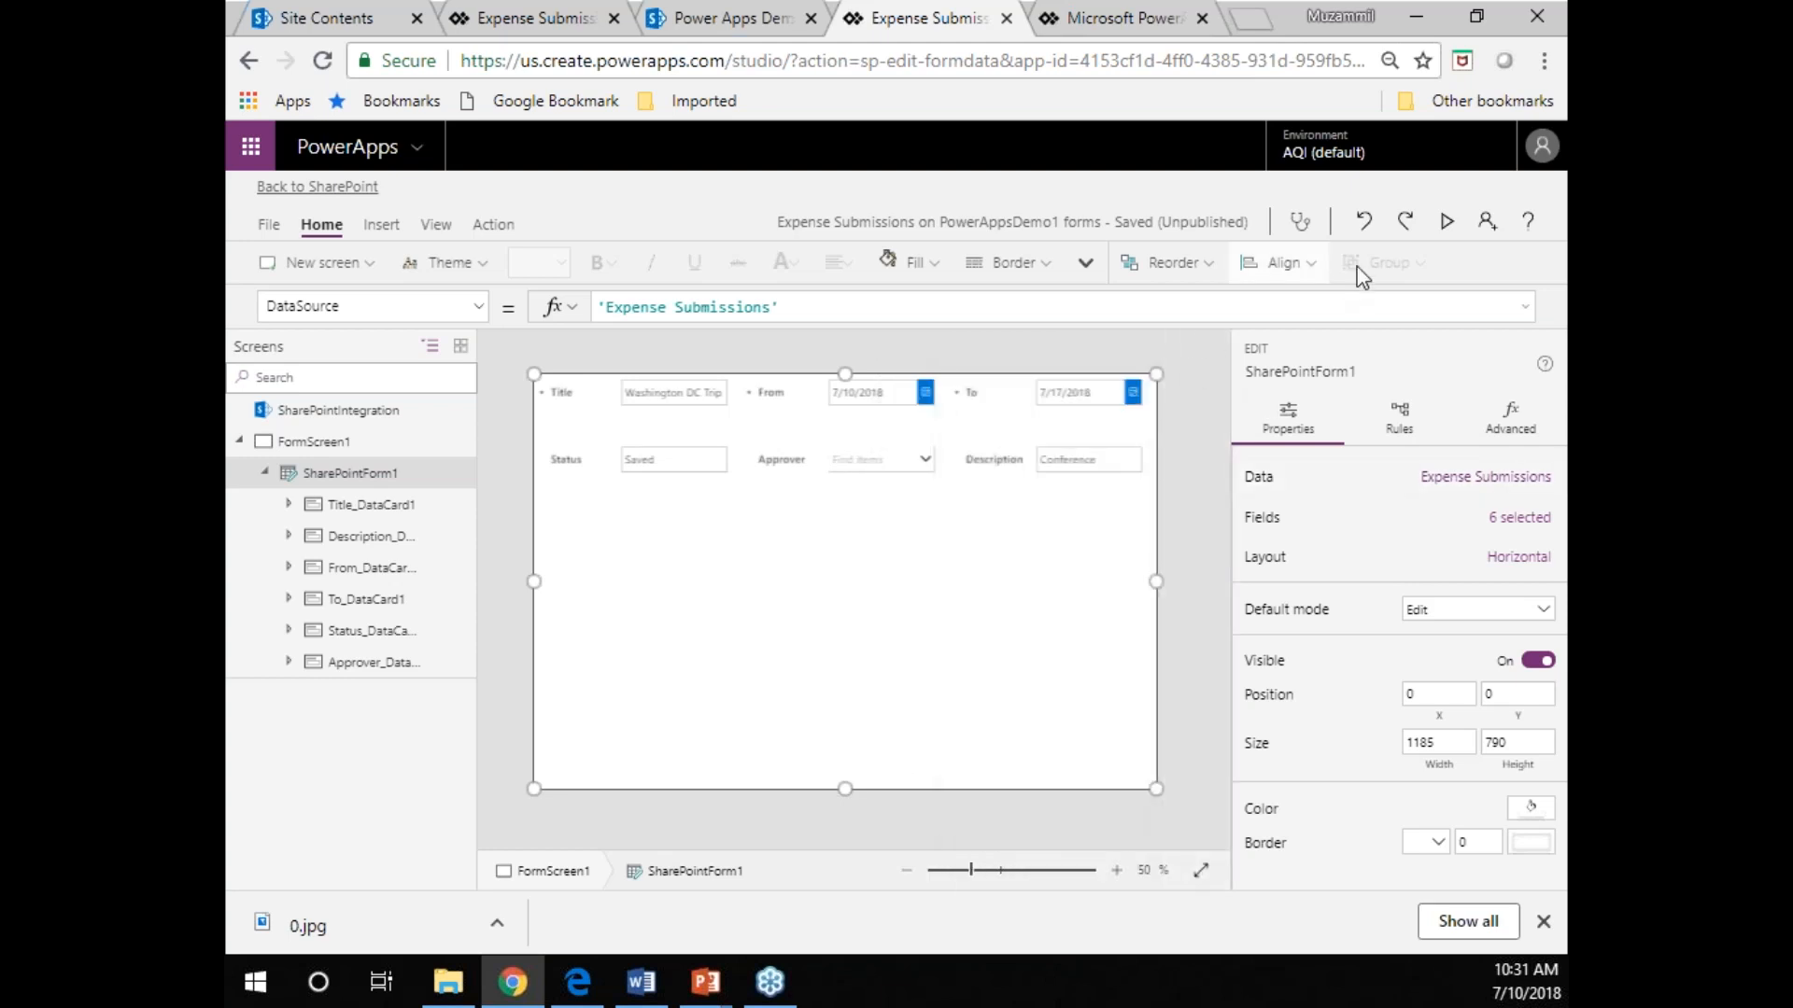
pyautogui.click(1447, 222)
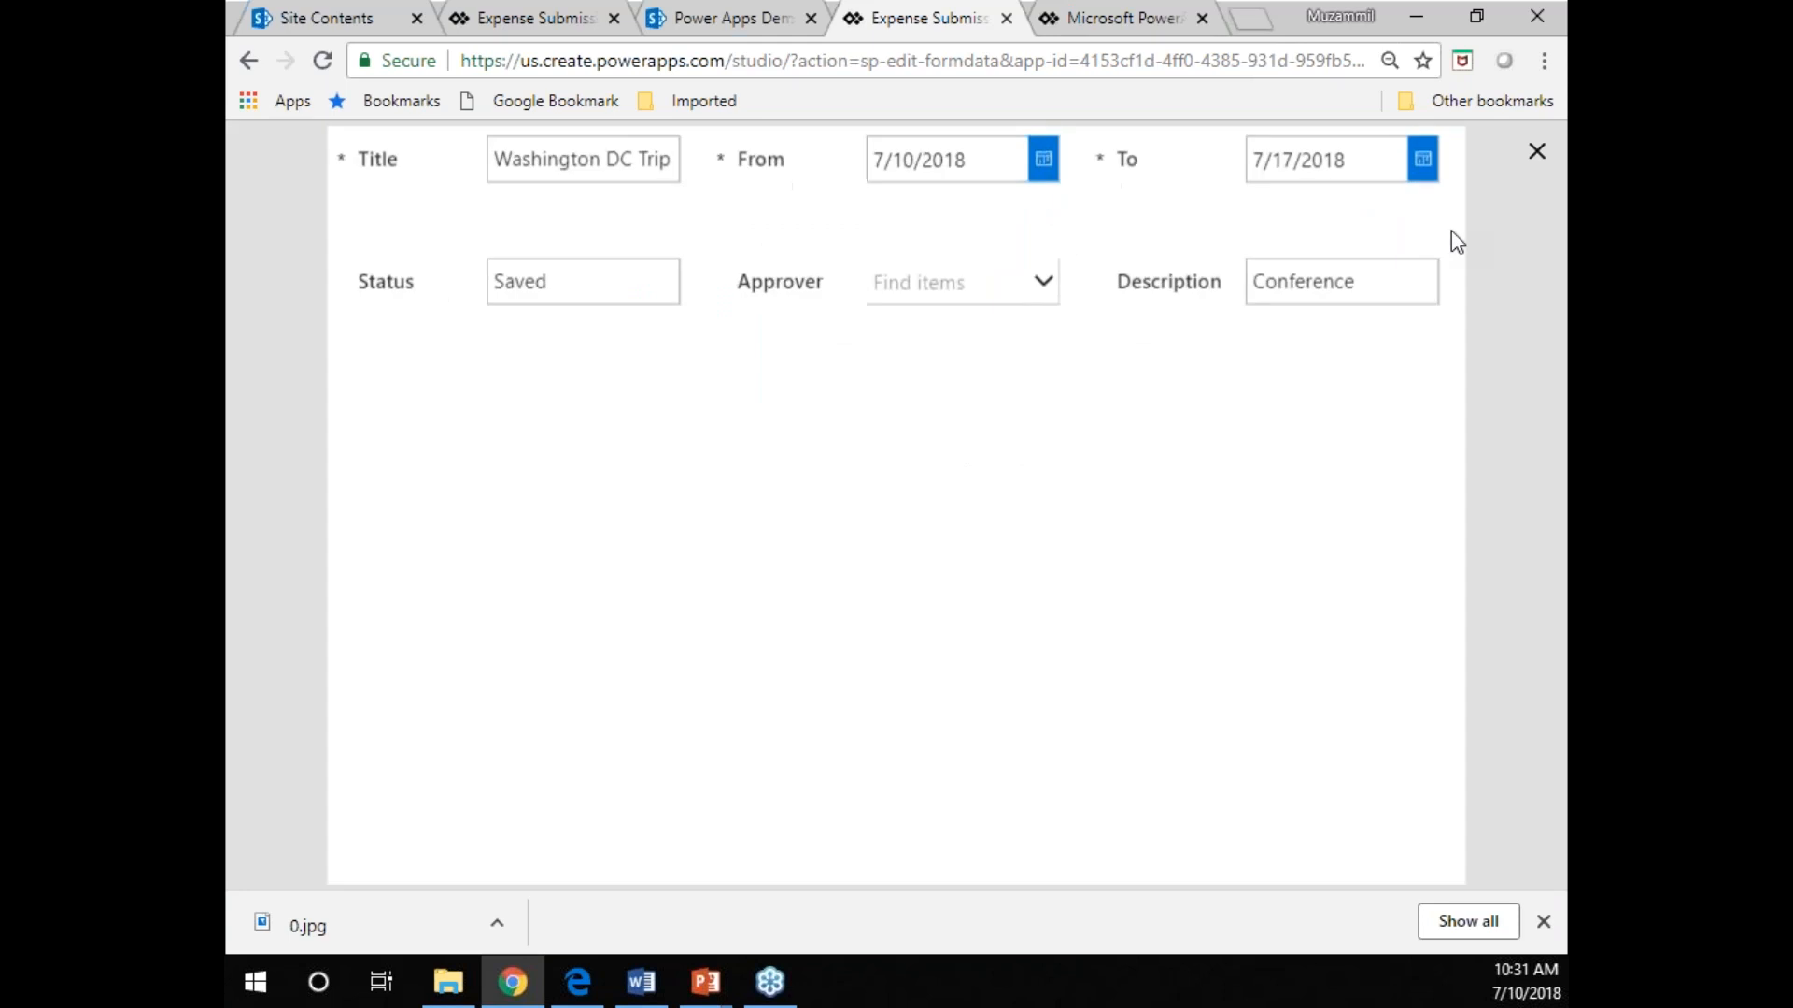
pyautogui.doubleClick(540, 280)
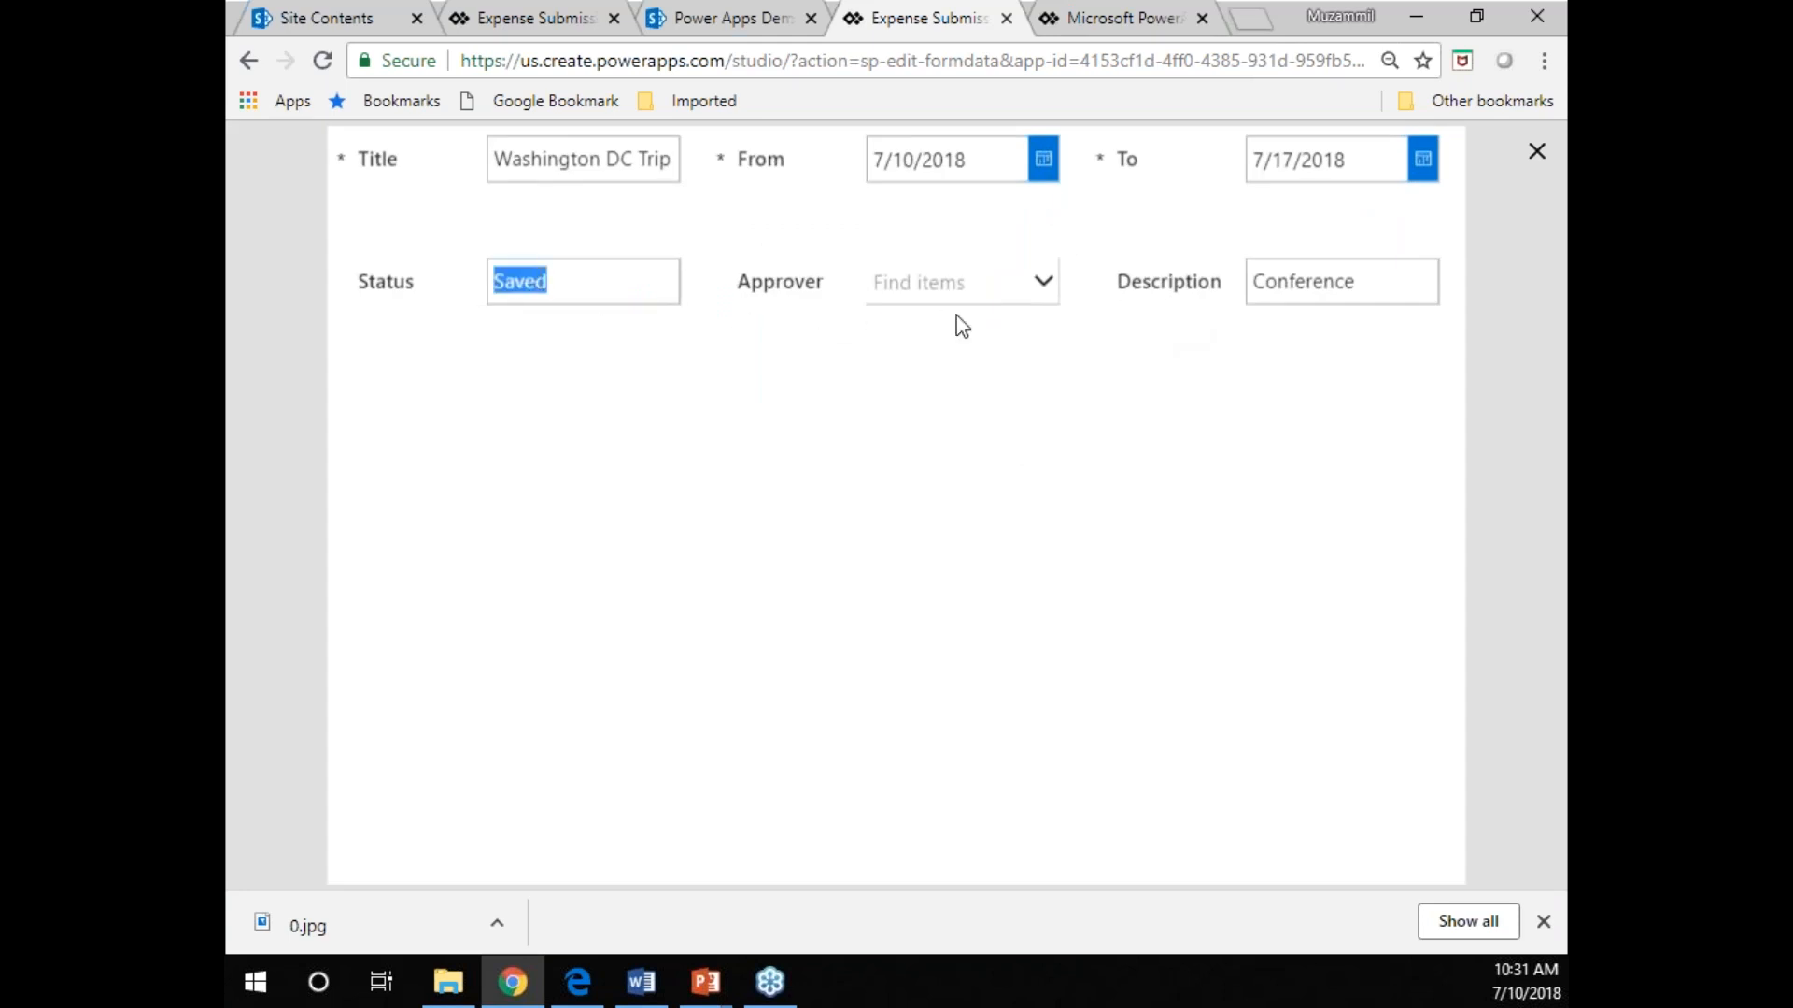
pyautogui.click(1043, 281)
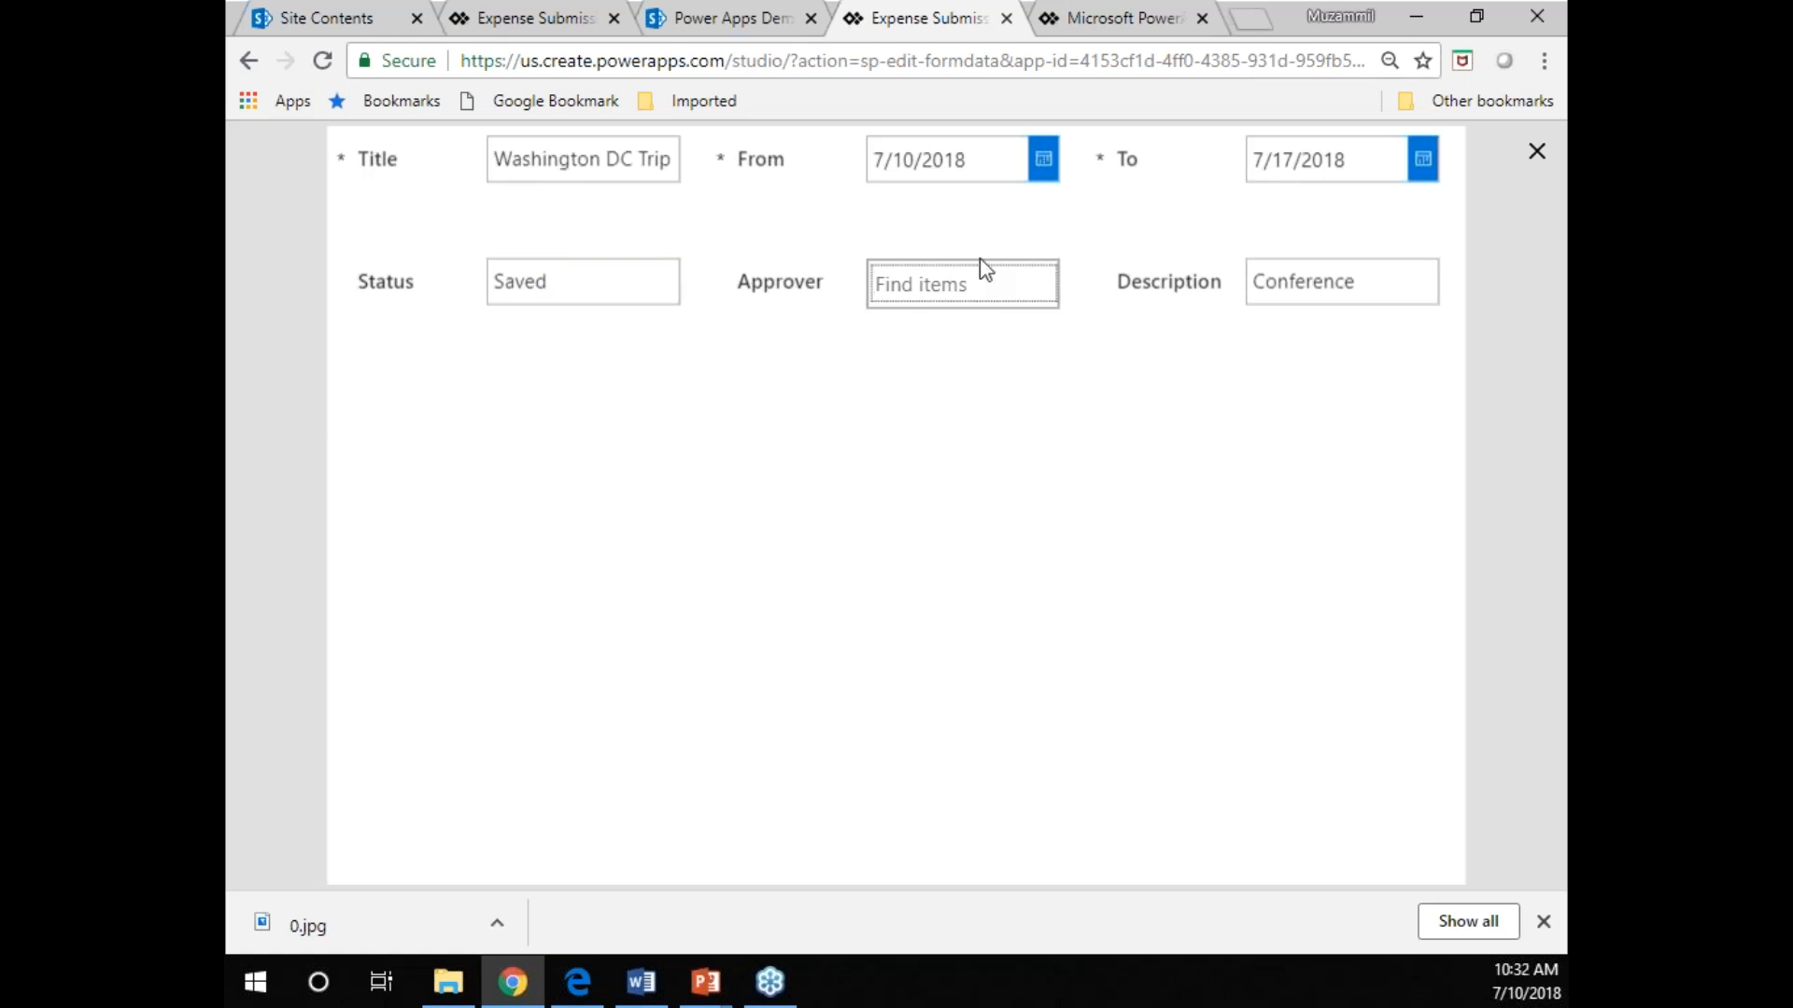
pyautogui.click(1537, 155)
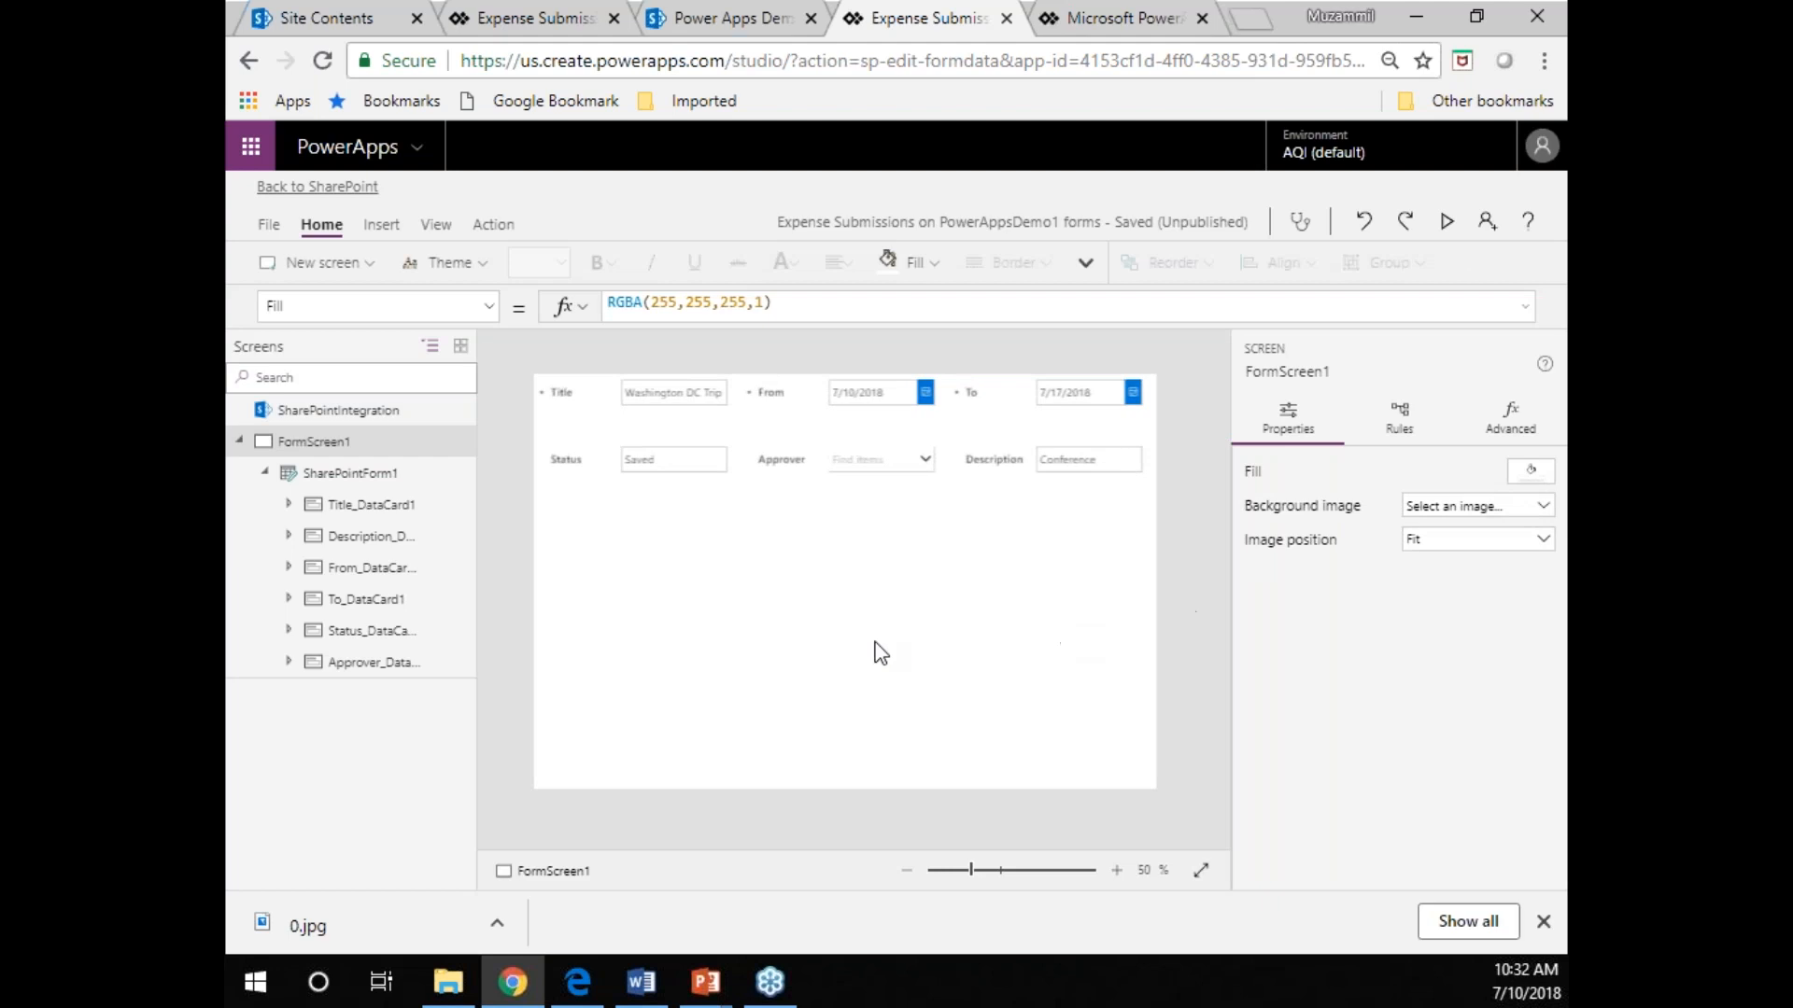
# Change the Status field's control type in SharePointForm1 to View text.
pyautogui.click(329, 472)
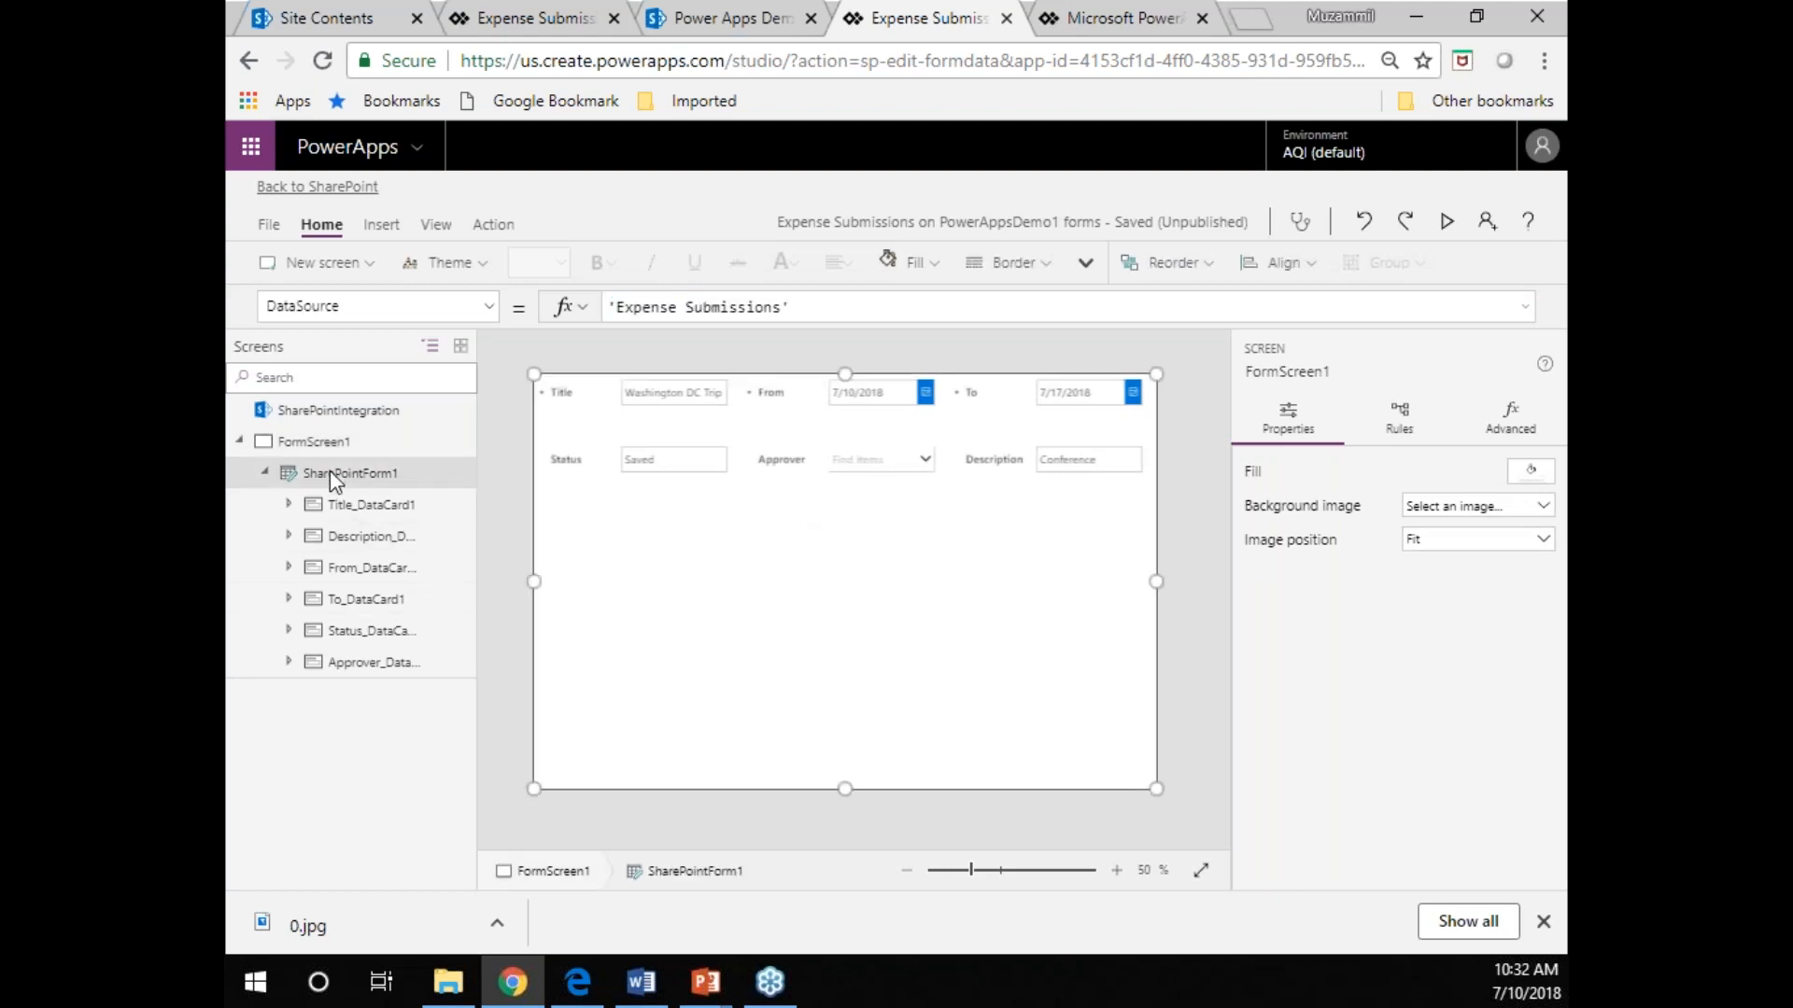
pyautogui.click(1494, 478)
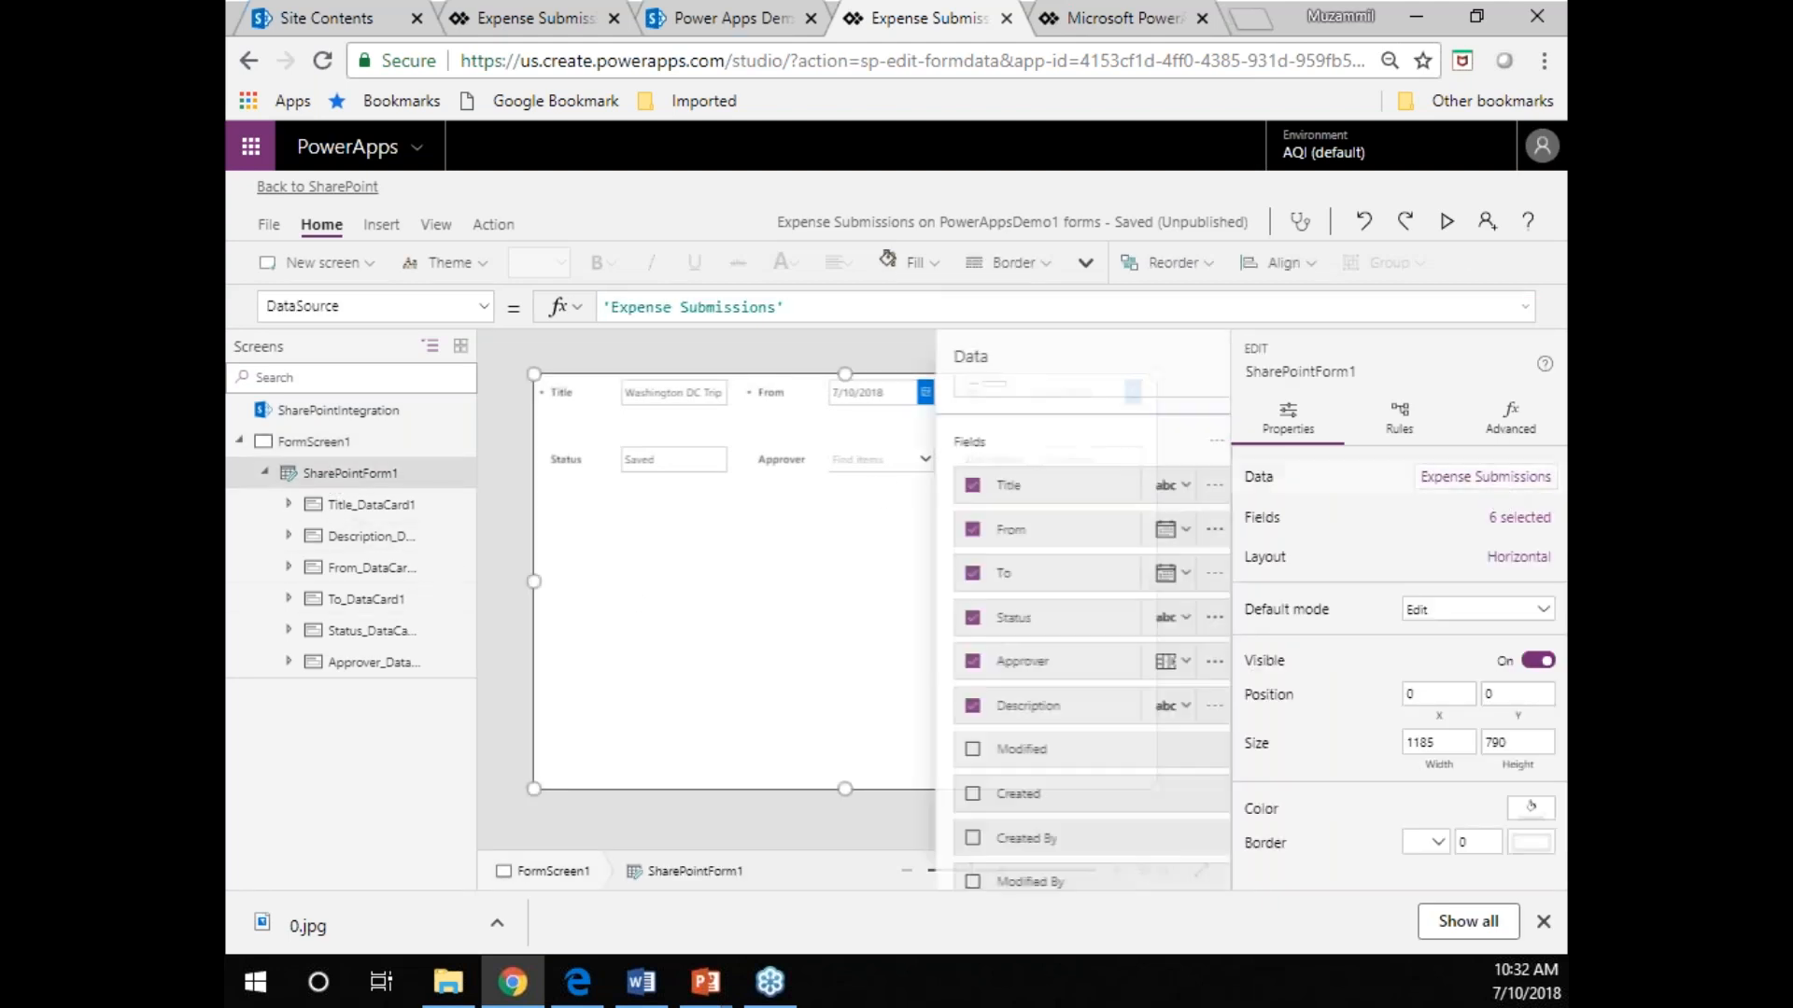
pyautogui.click(1142, 618)
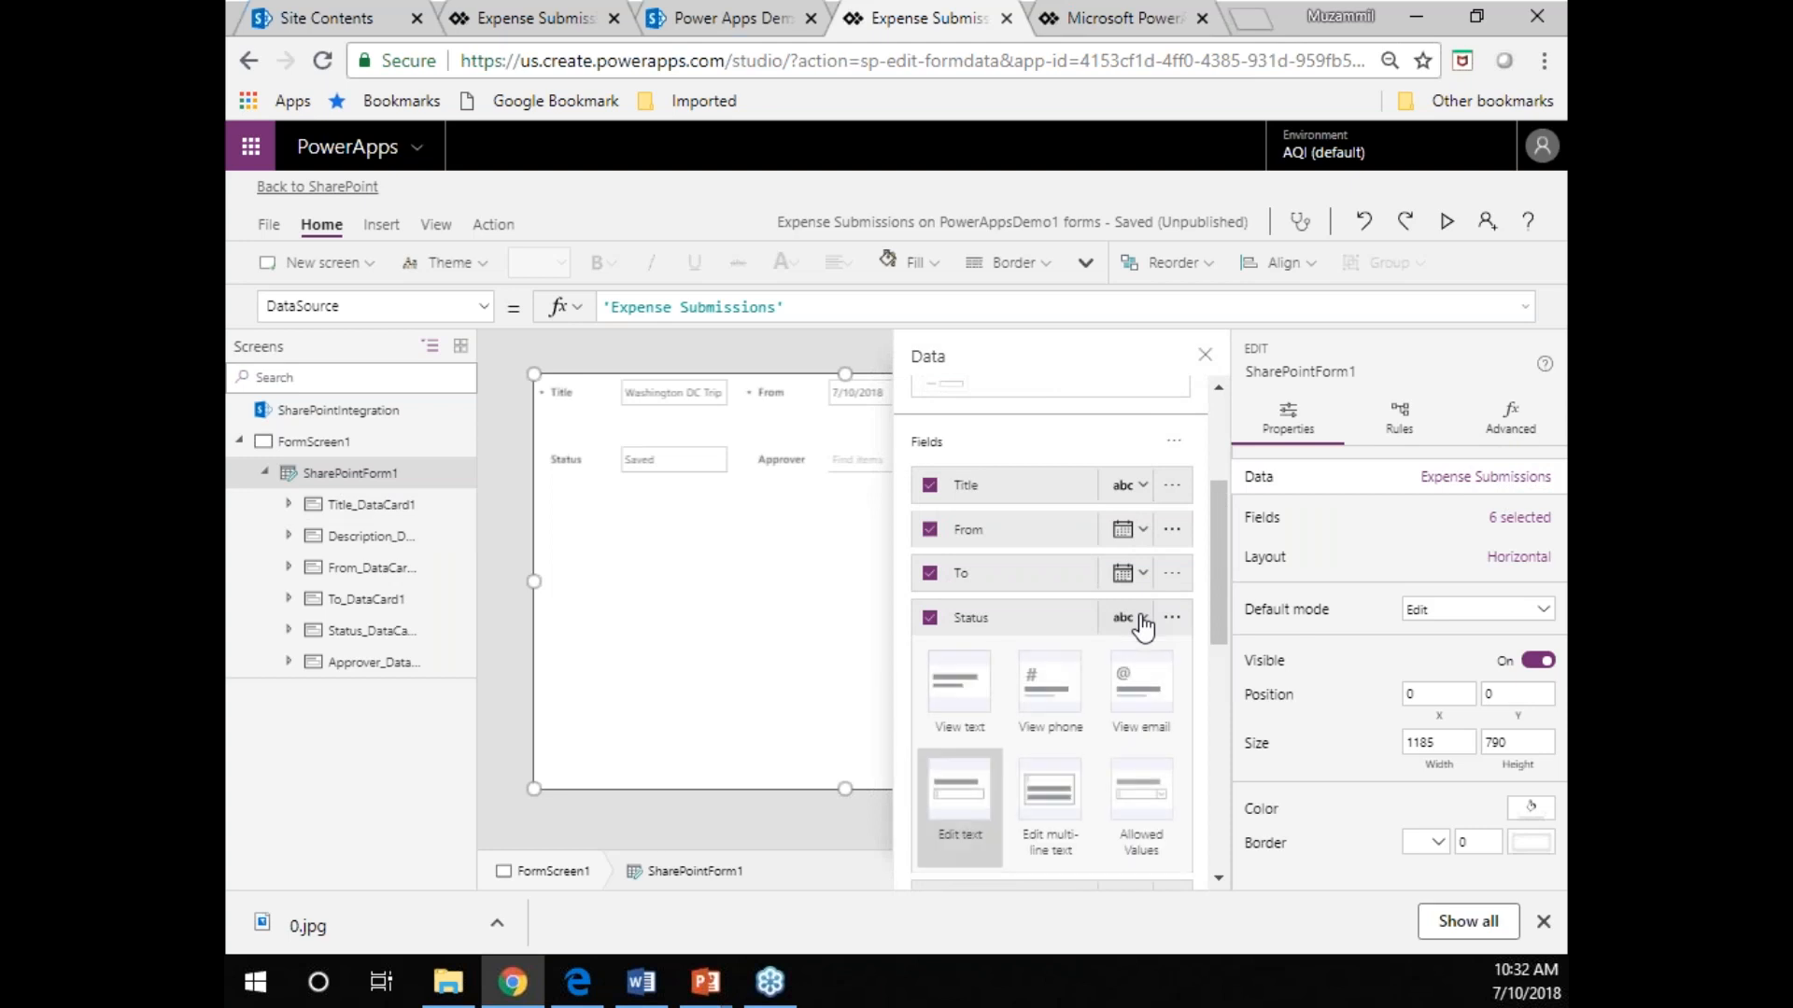
pyautogui.click(963, 702)
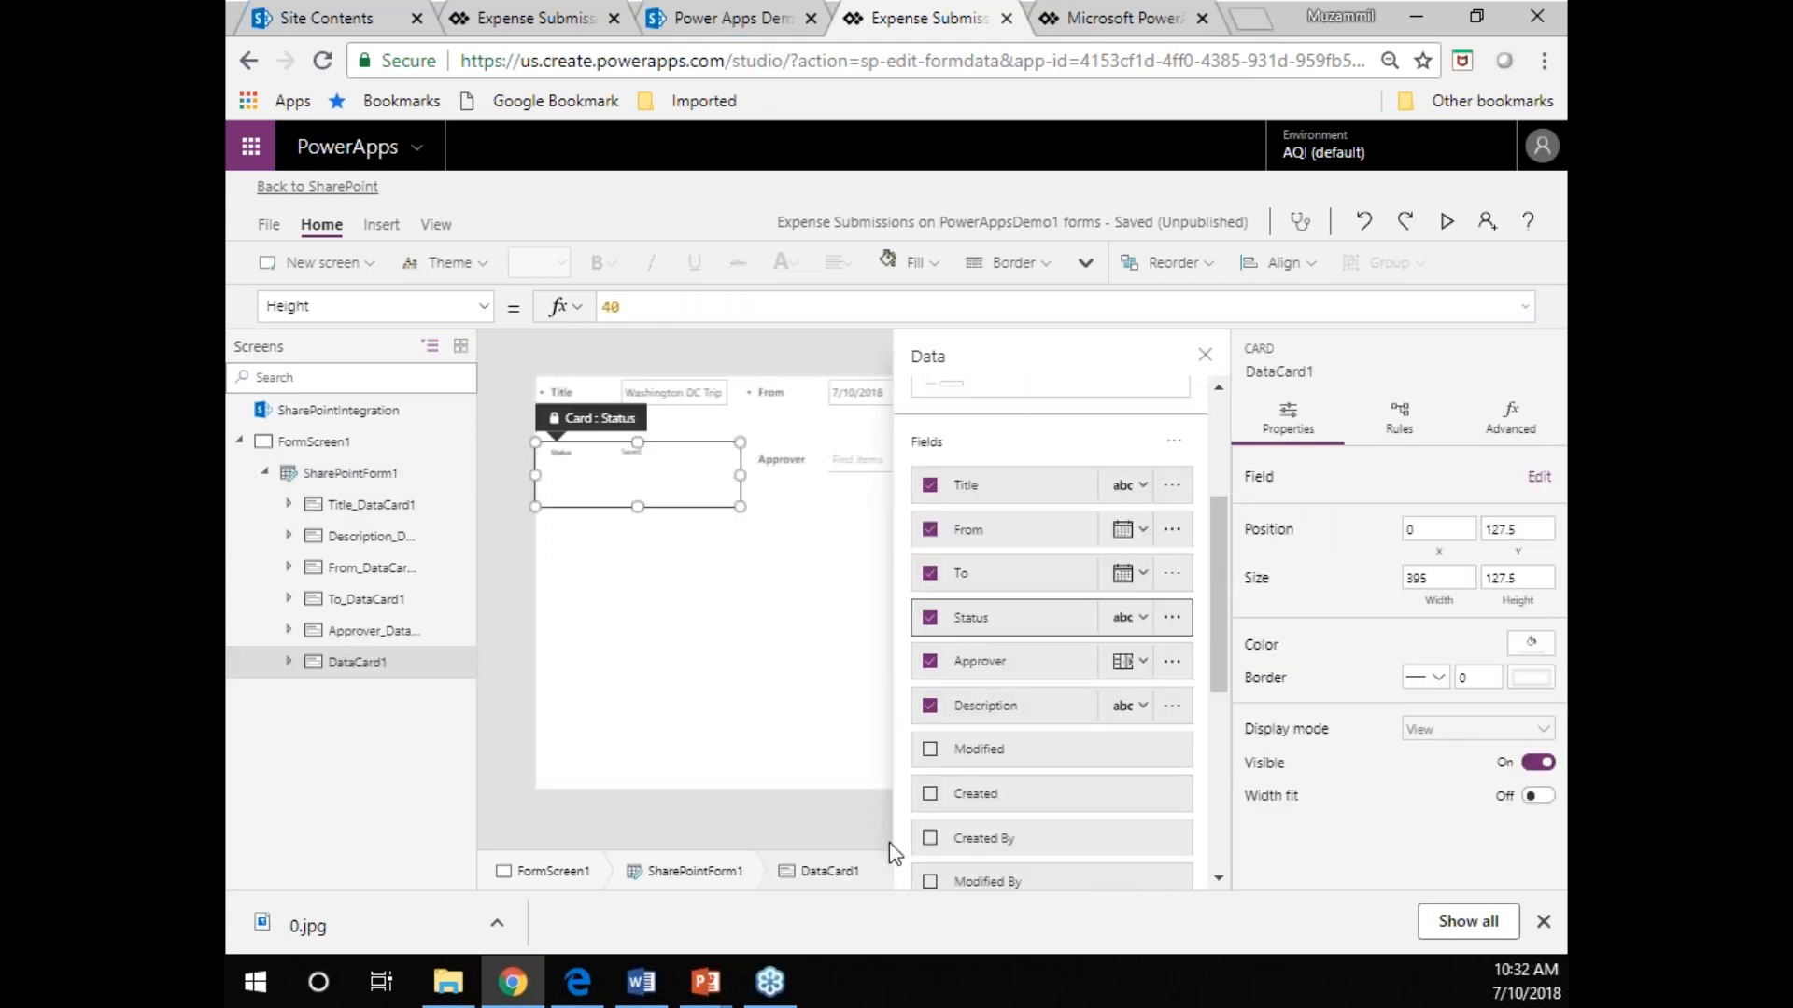
# Change the Approver field's control type to View Lookup.
pyautogui.click(848, 478)
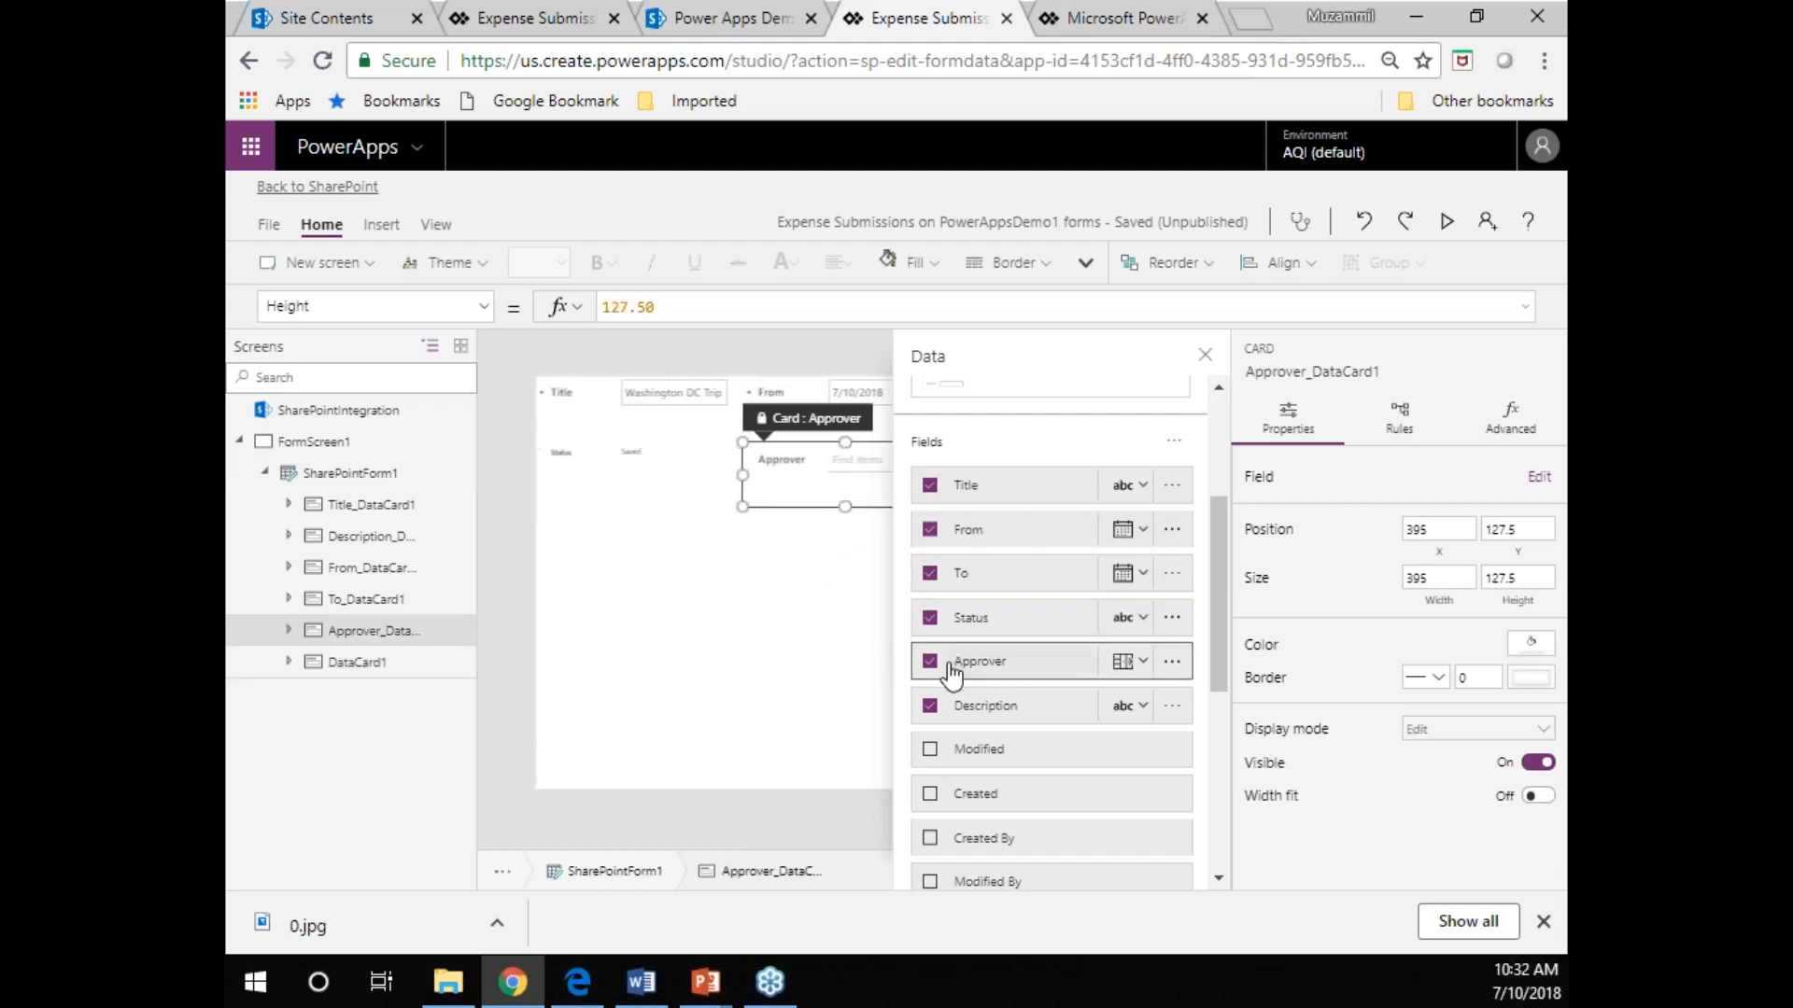
pyautogui.click(1141, 665)
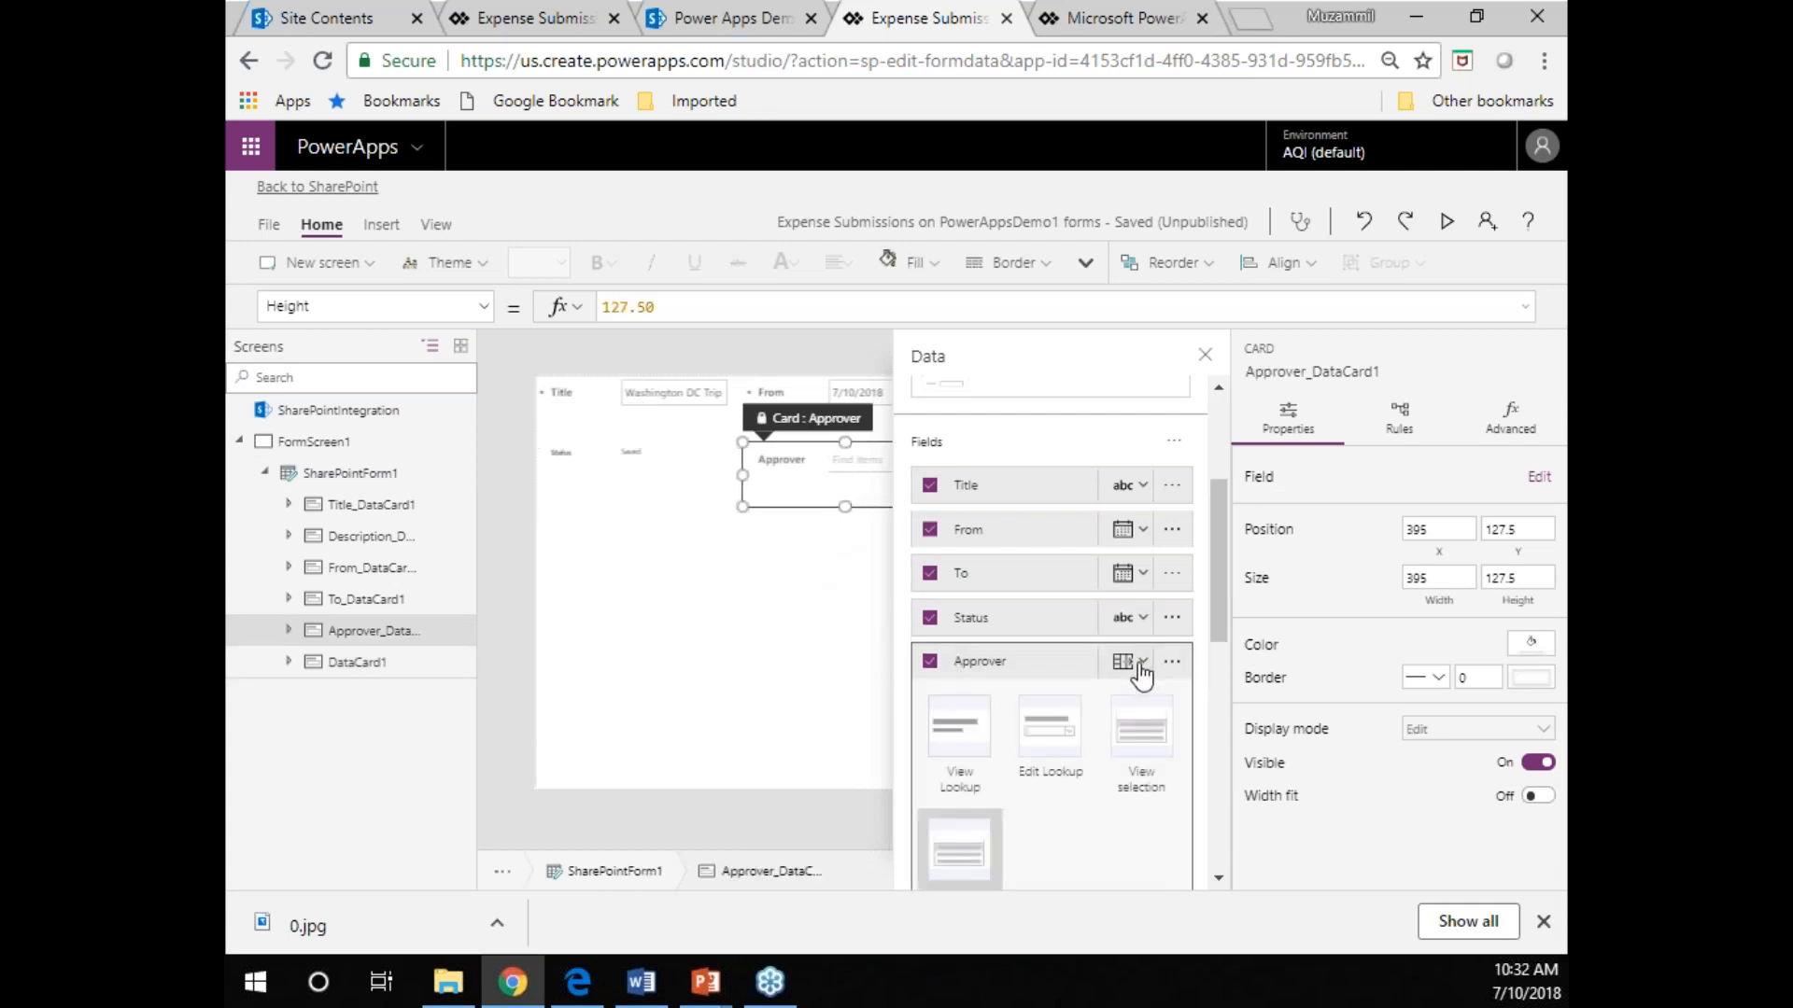
pyautogui.click(963, 733)
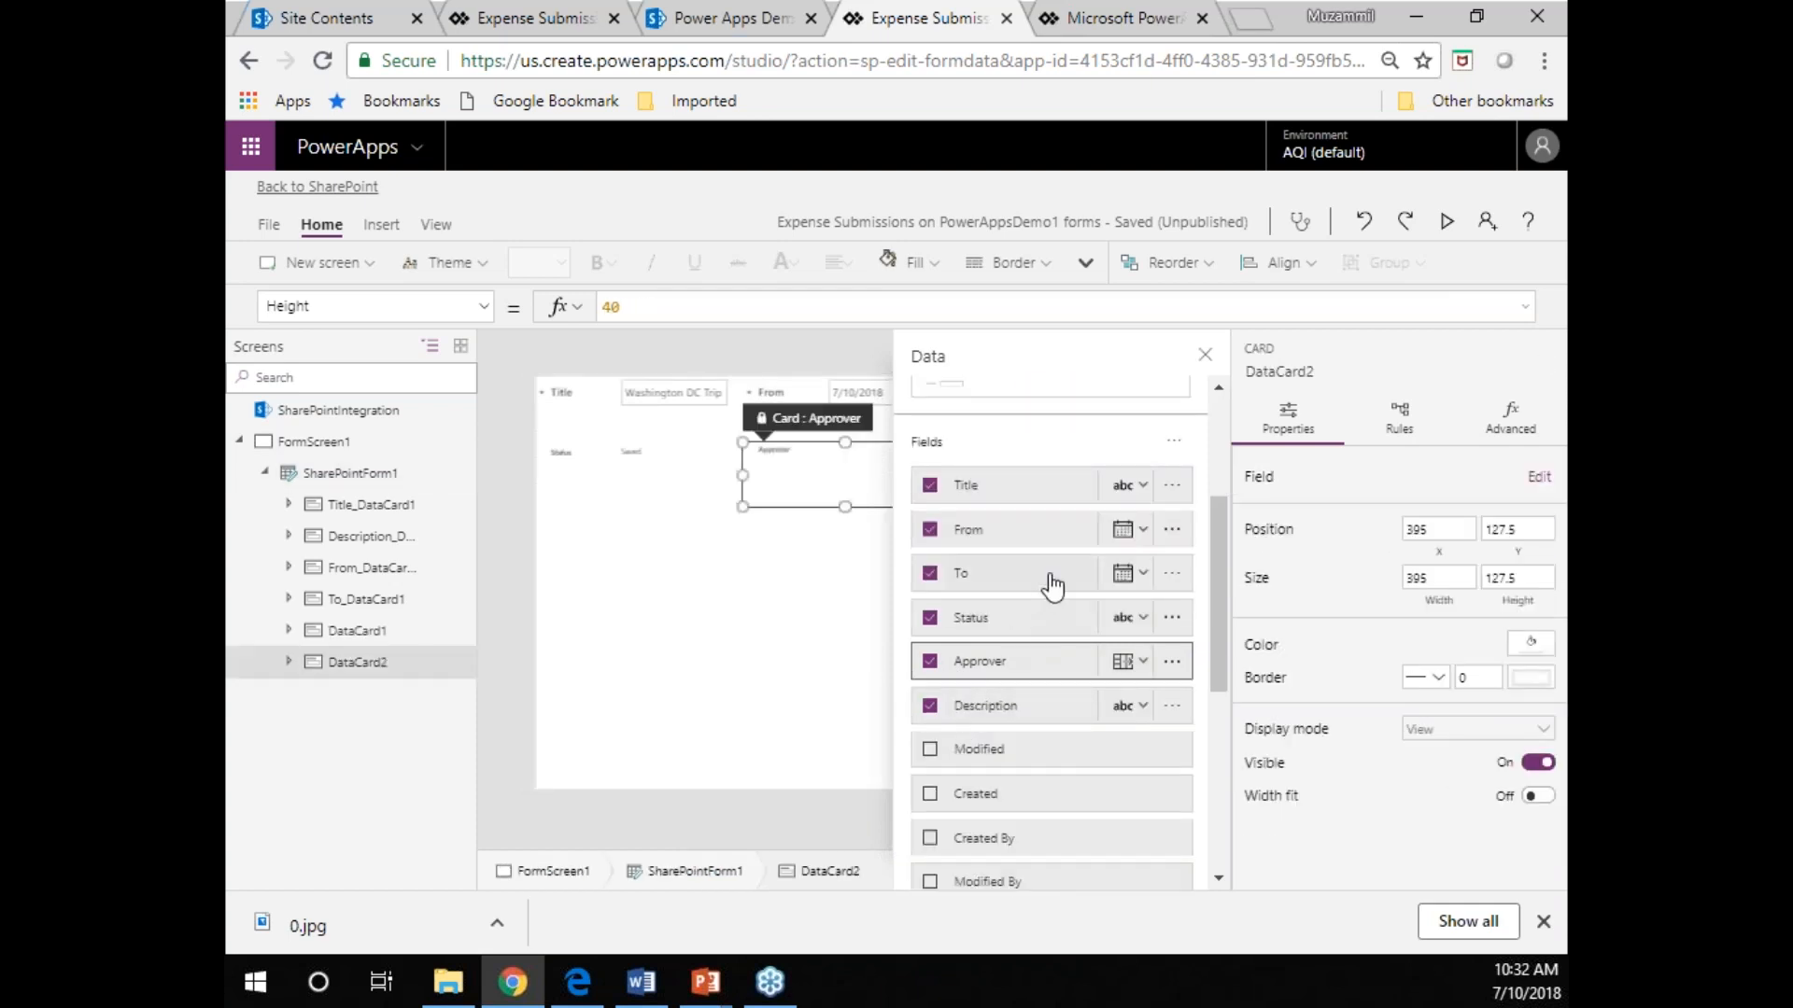
# Remove and re-add the Description field, and change its control type to Edit multi-line text.
pyautogui.click(993, 716)
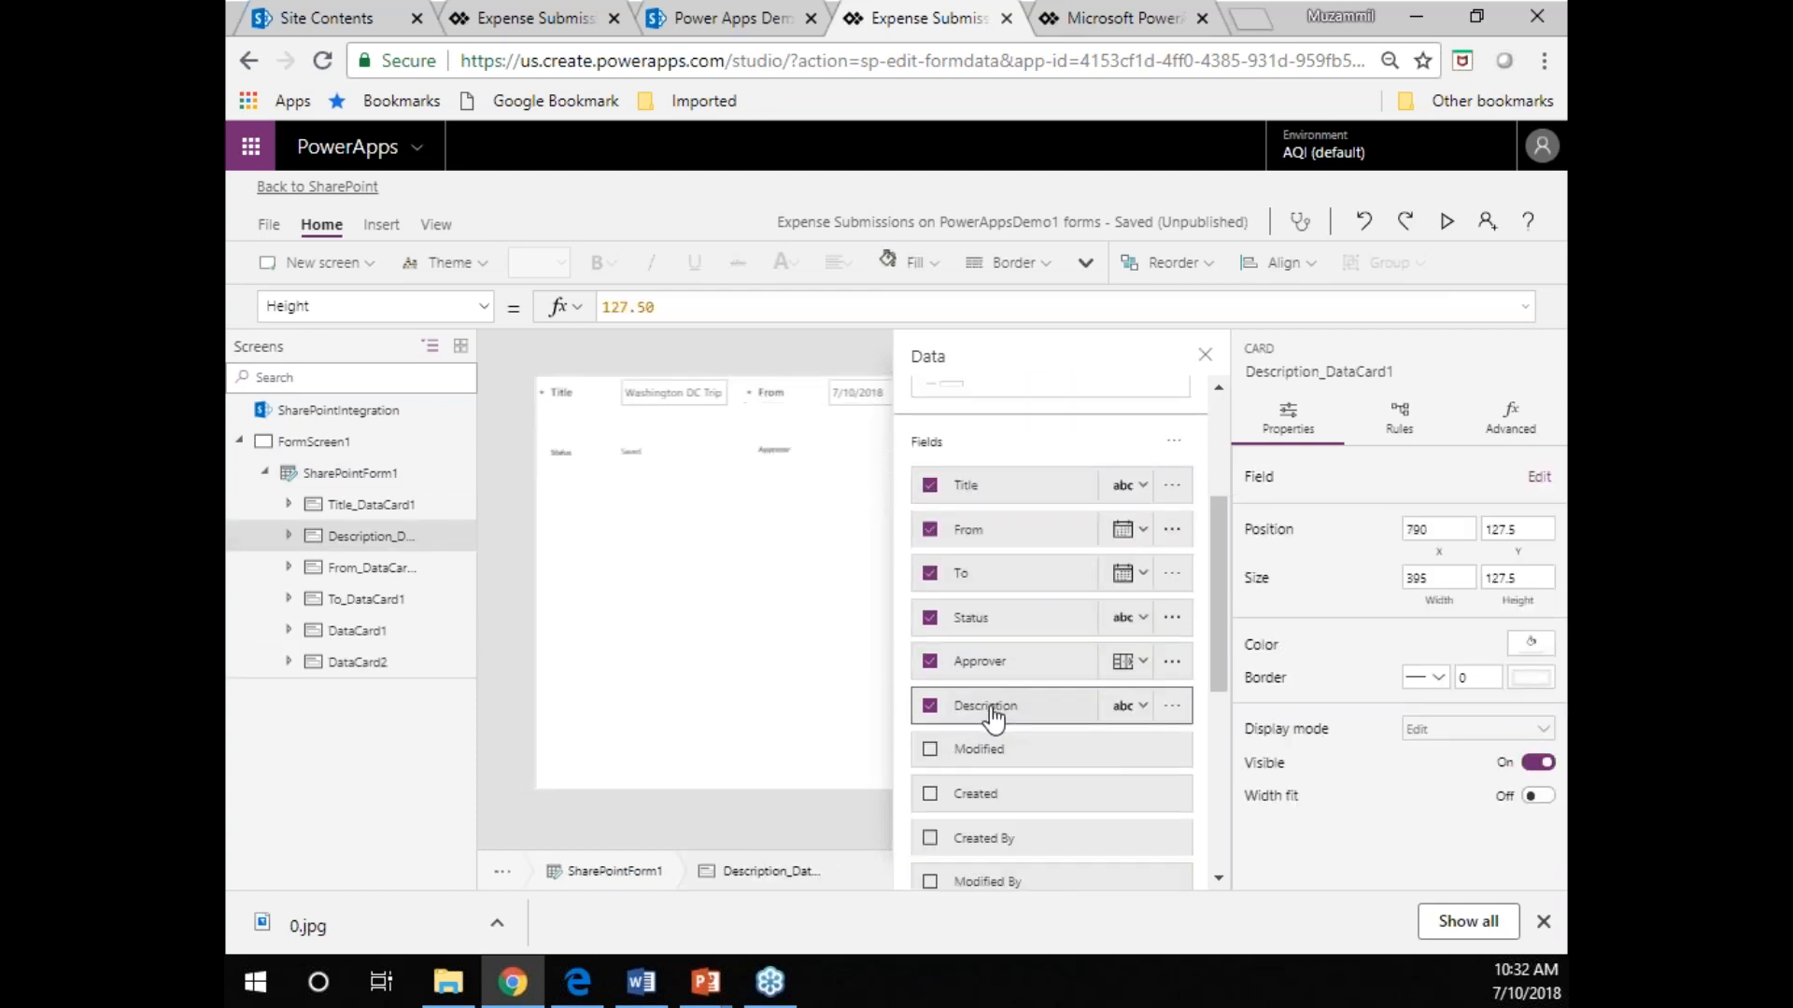
pyautogui.click(929, 708)
pyautogui.scroll(-3, 1027, 635)
pyautogui.click(930, 442)
pyautogui.click(981, 444)
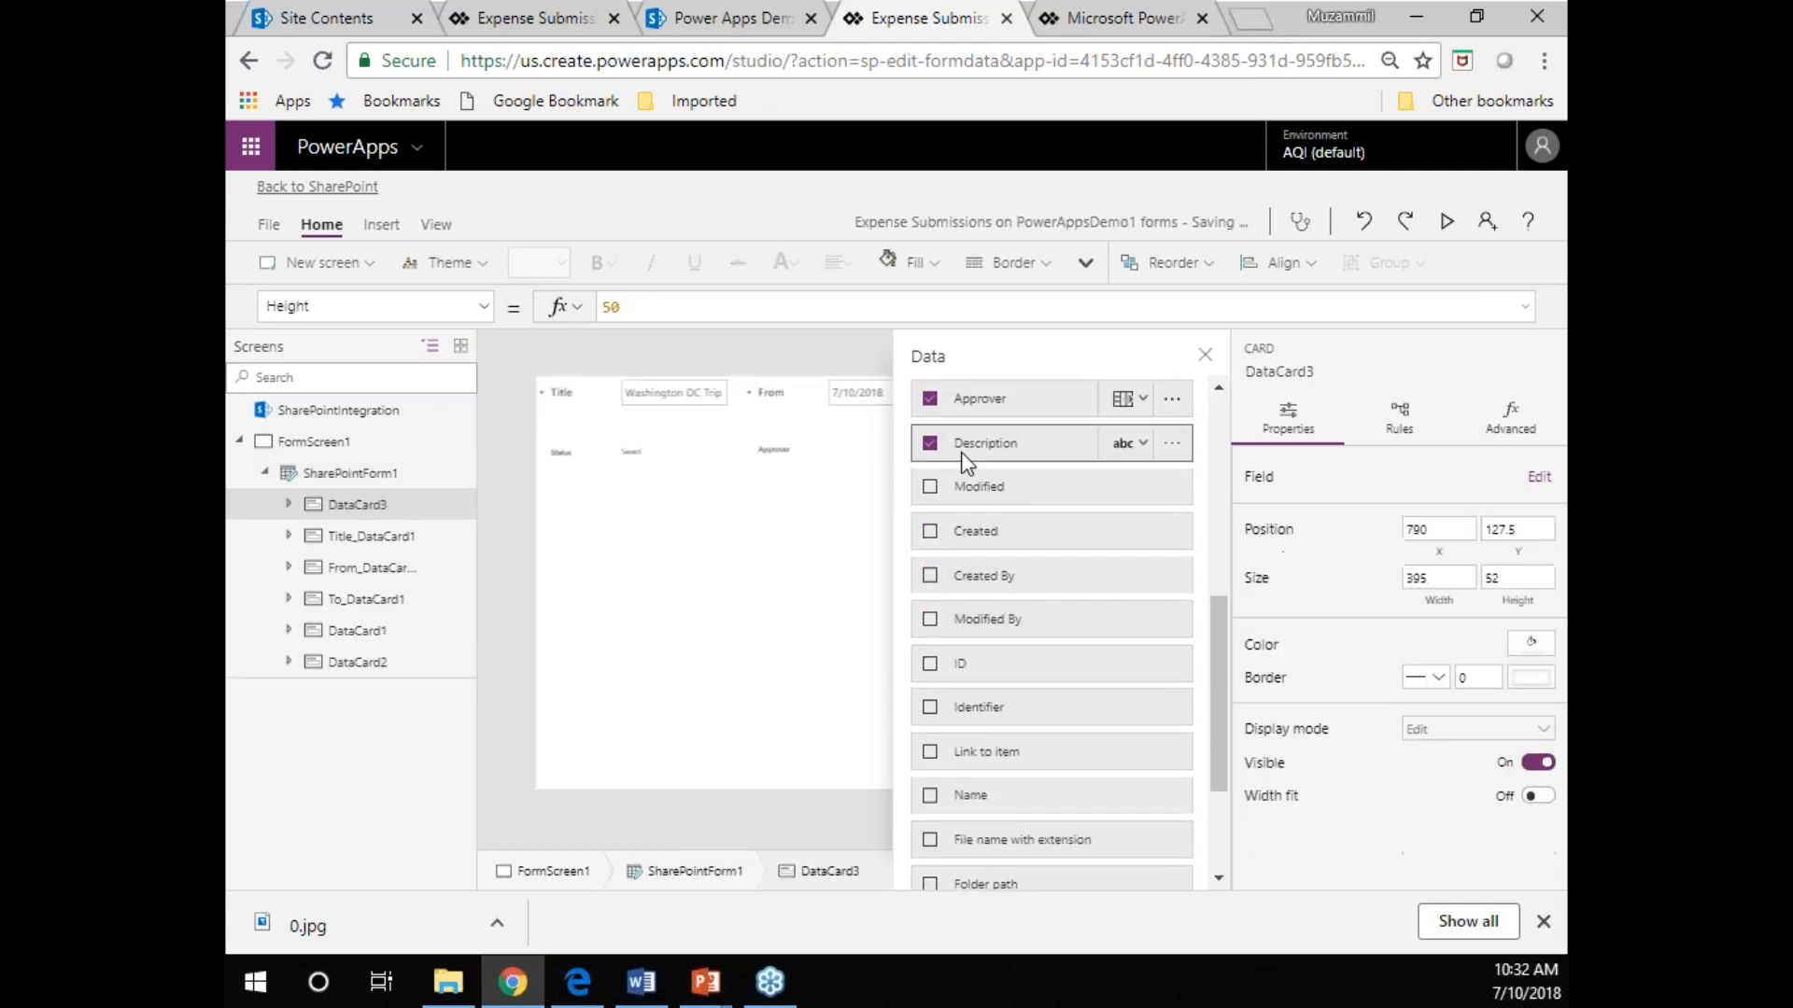
pyautogui.click(1143, 443)
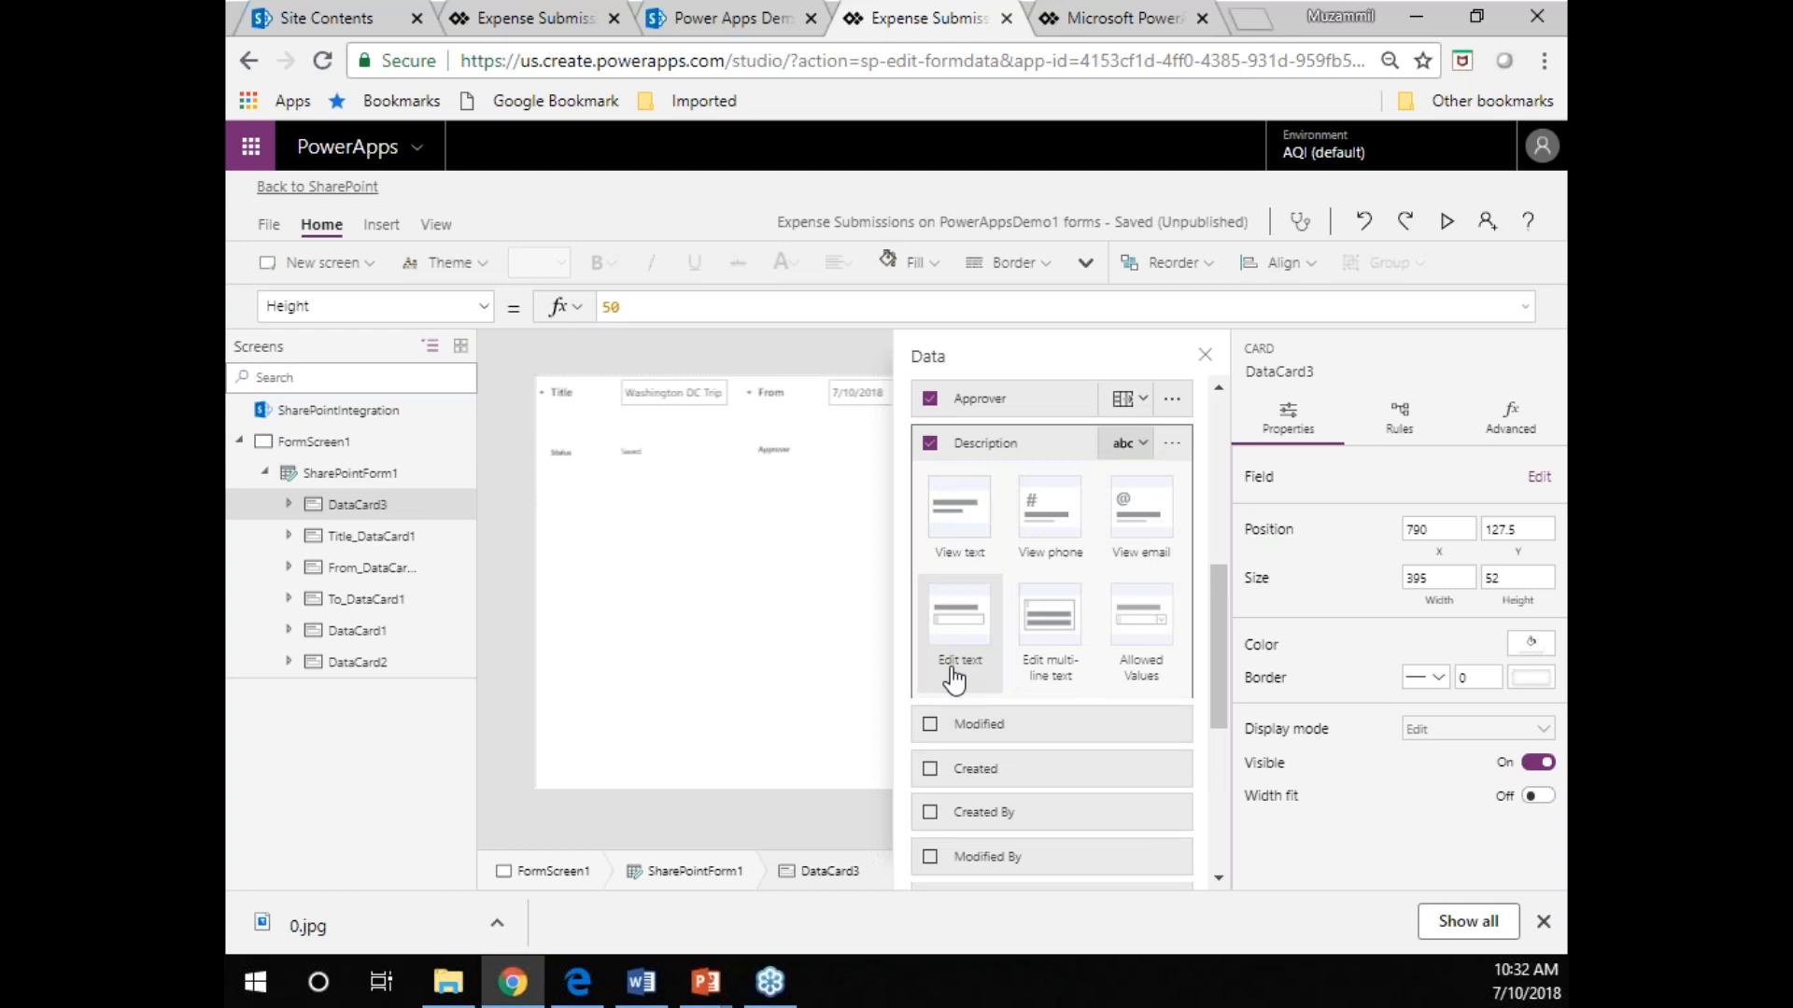
pyautogui.click(1069, 681)
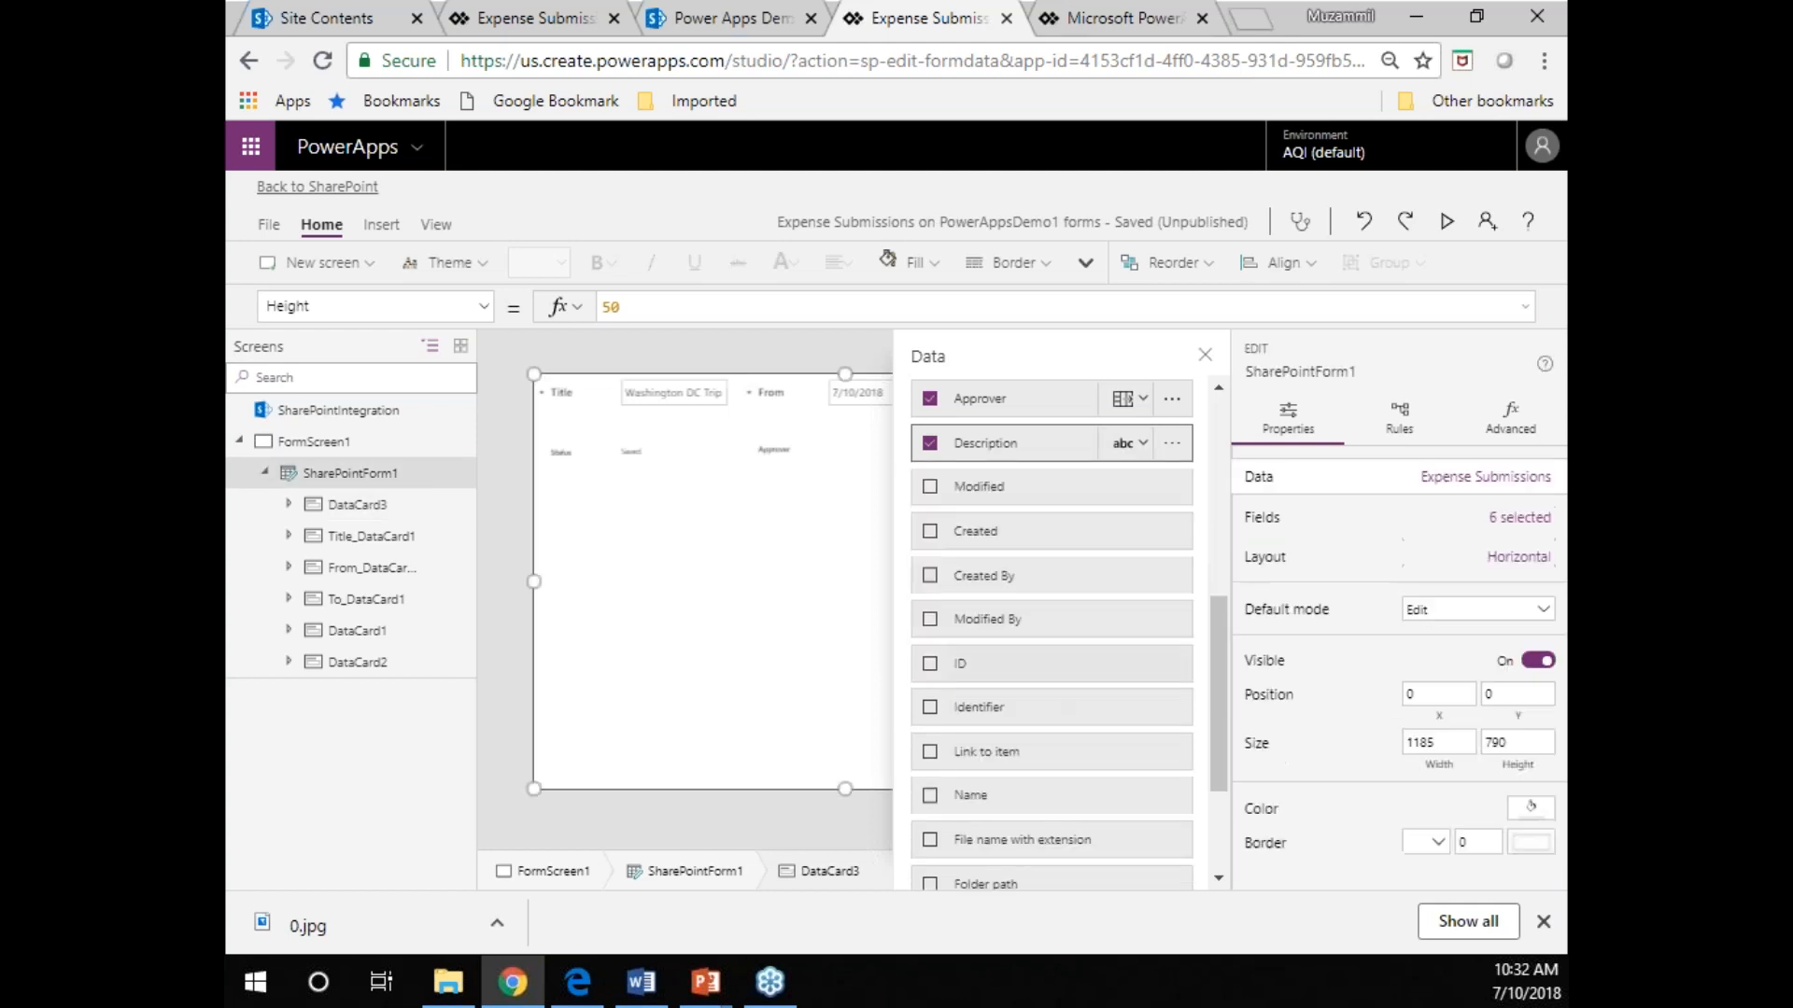
pyautogui.click(1205, 353)
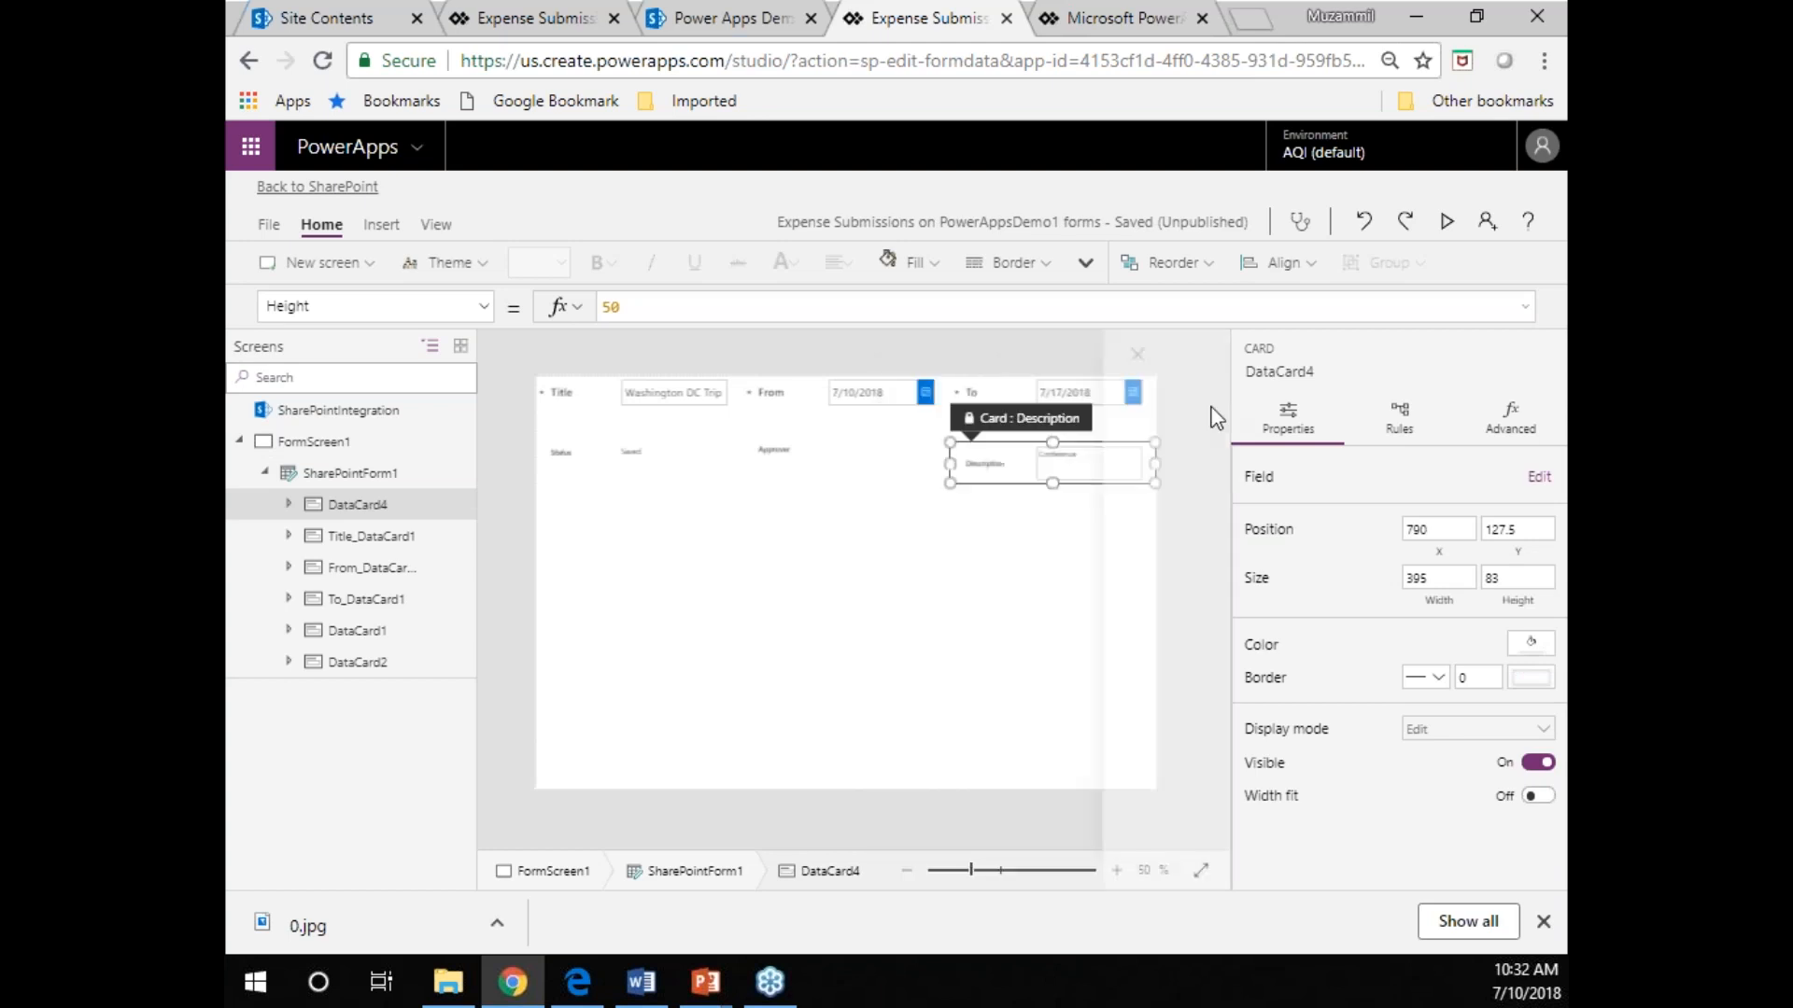
# Enlarge the Description card to a height of 233 and its text box to about 307 by 206.
pyautogui.moveTo(1058, 486); pyautogui.dragTo(1048, 565)
pyautogui.click(1069, 481)
pyautogui.moveTo(1088, 481); pyautogui.dragTo(1089, 556)
pyautogui.moveTo(1041, 497); pyautogui.dragTo(975, 509)
pyautogui.click(966, 525)
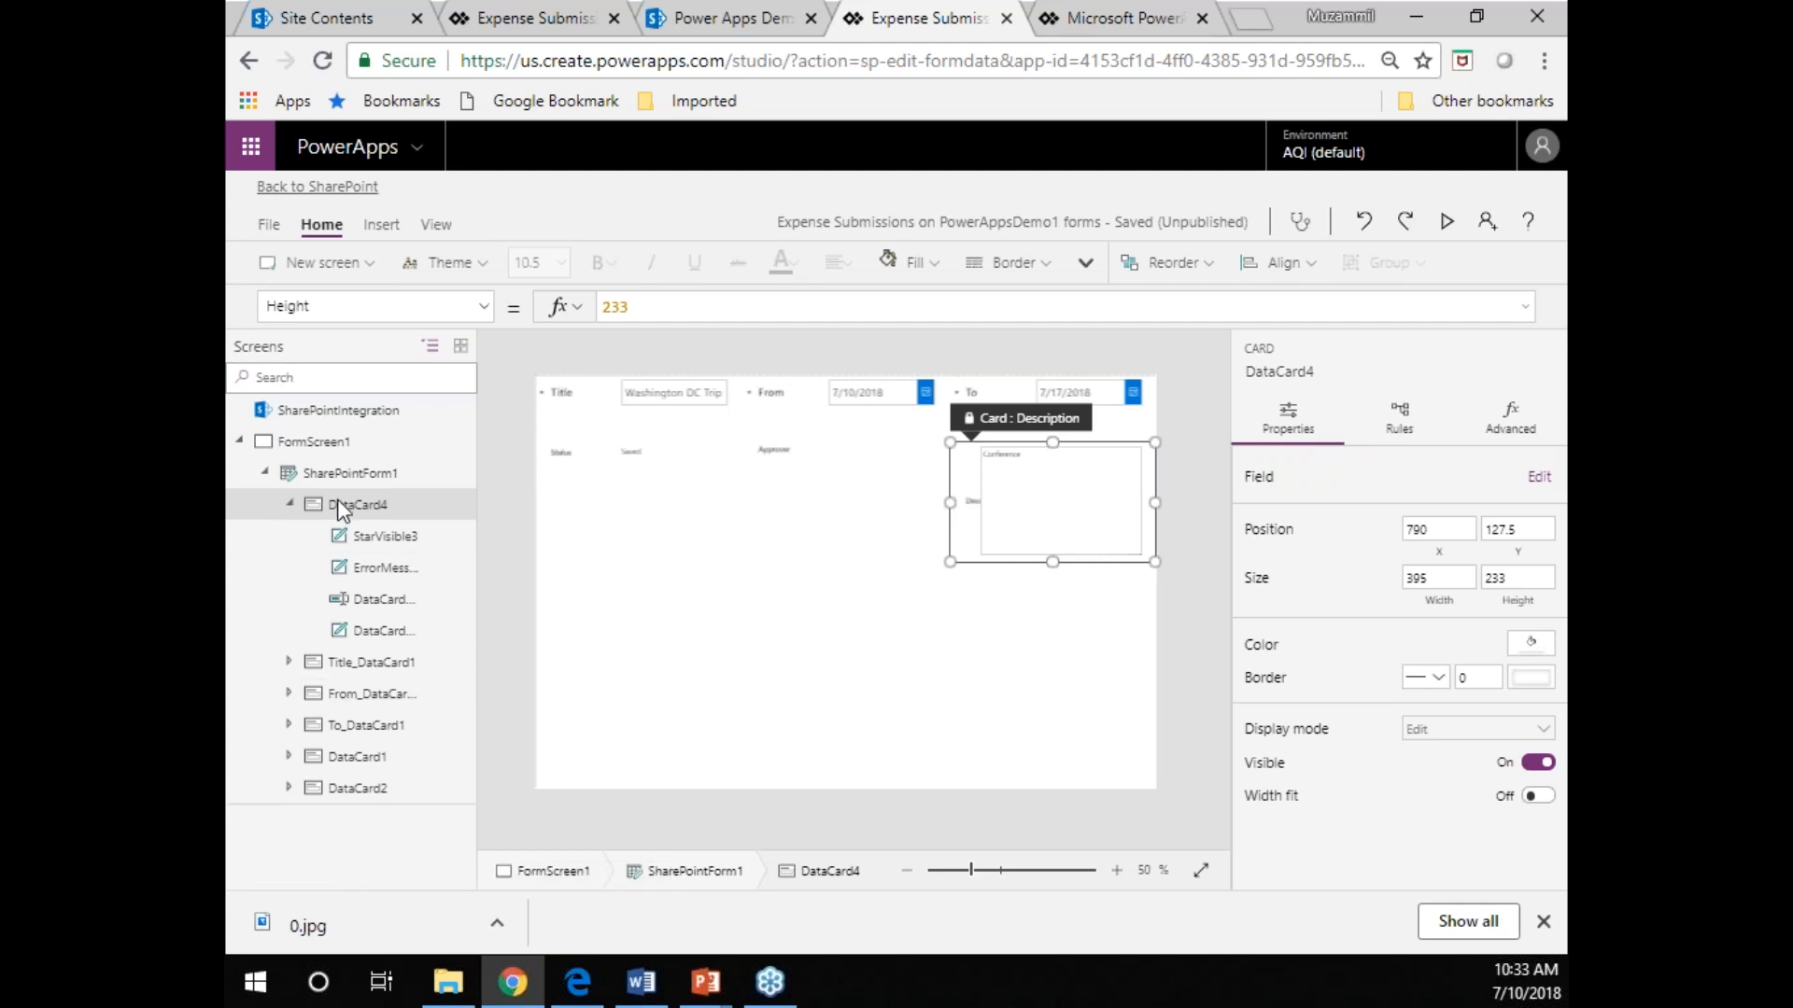
# Set SharePointForm1 to snap its fields to 2 columns.
pyautogui.click(338, 472)
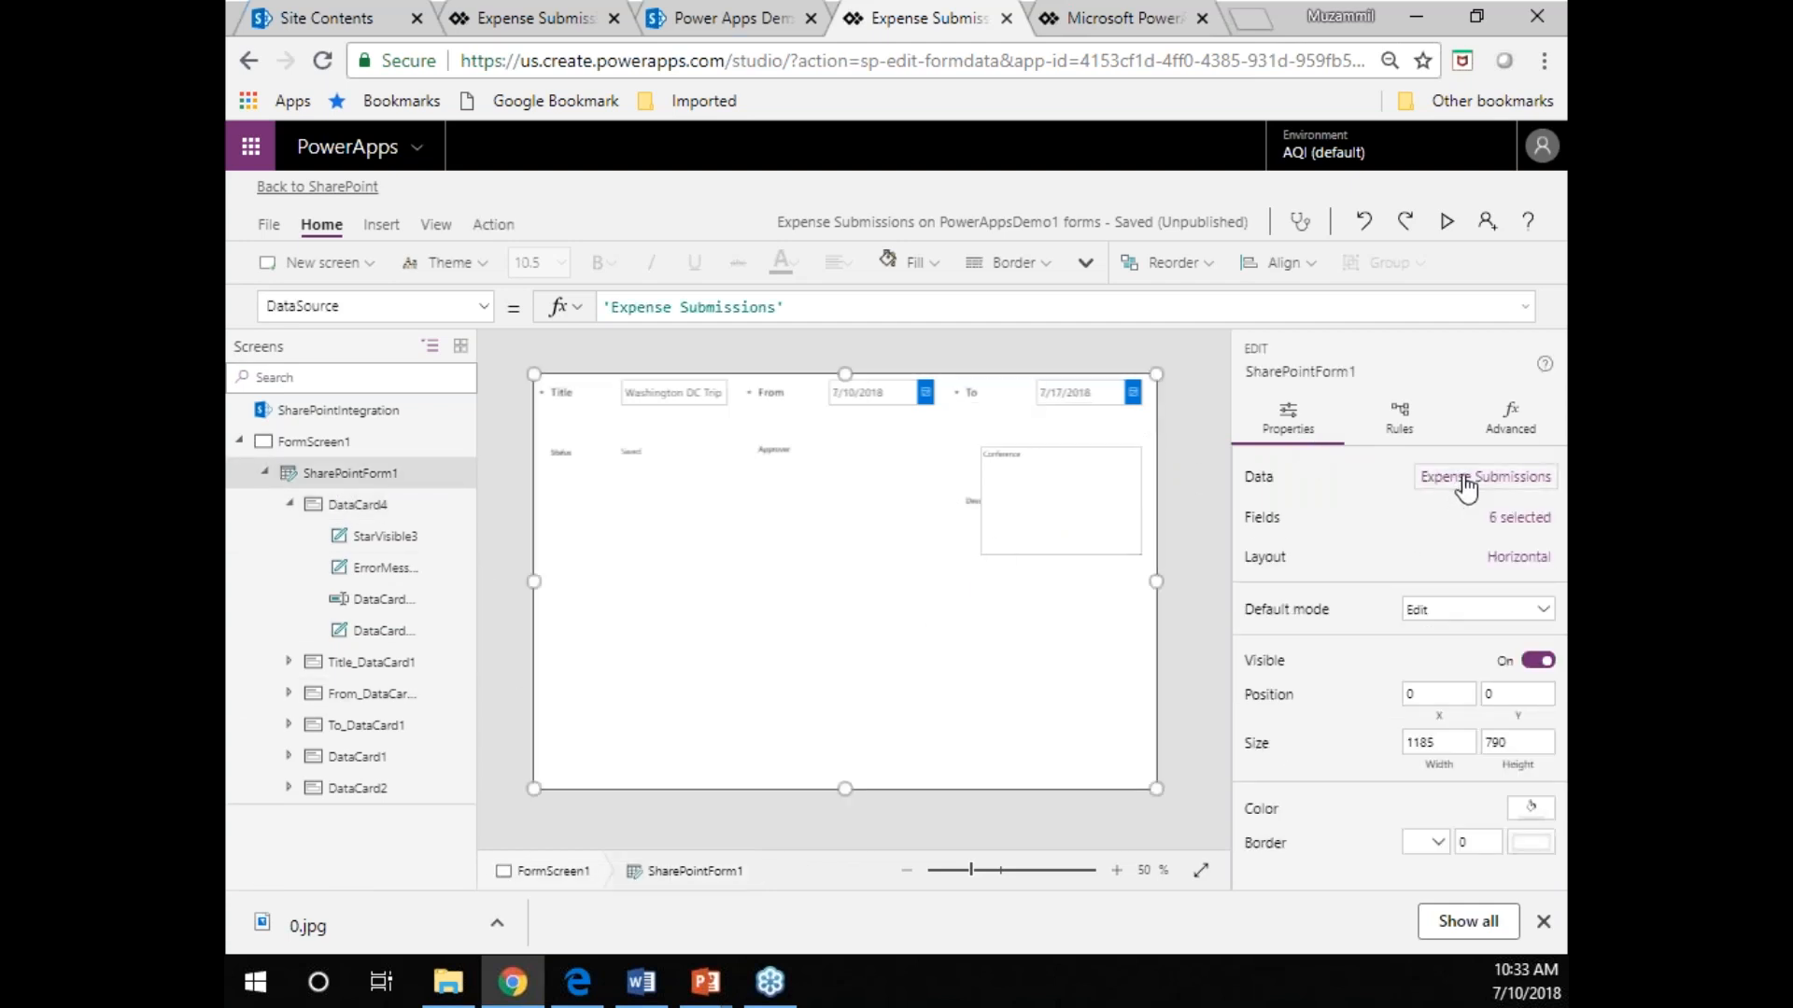
pyautogui.click(1465, 485)
pyautogui.moveTo(1216, 686); pyautogui.dragTo(1240, 417)
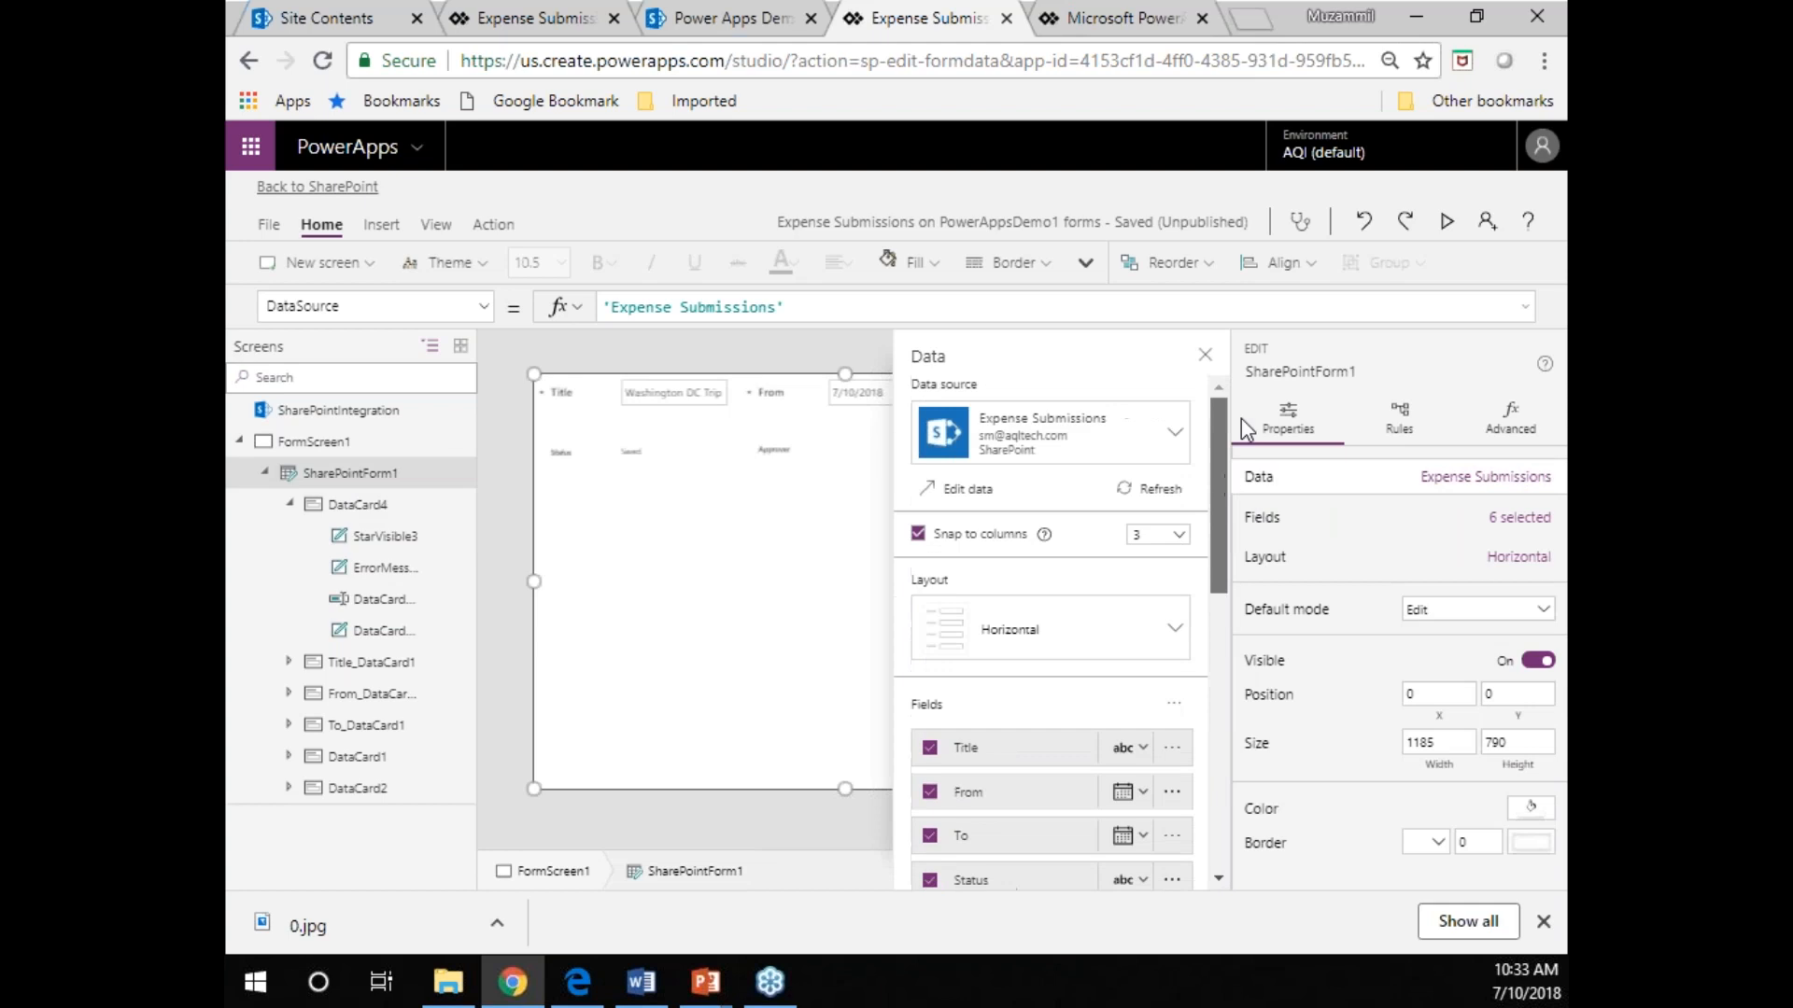
pyautogui.click(1172, 536)
pyautogui.click(1163, 584)
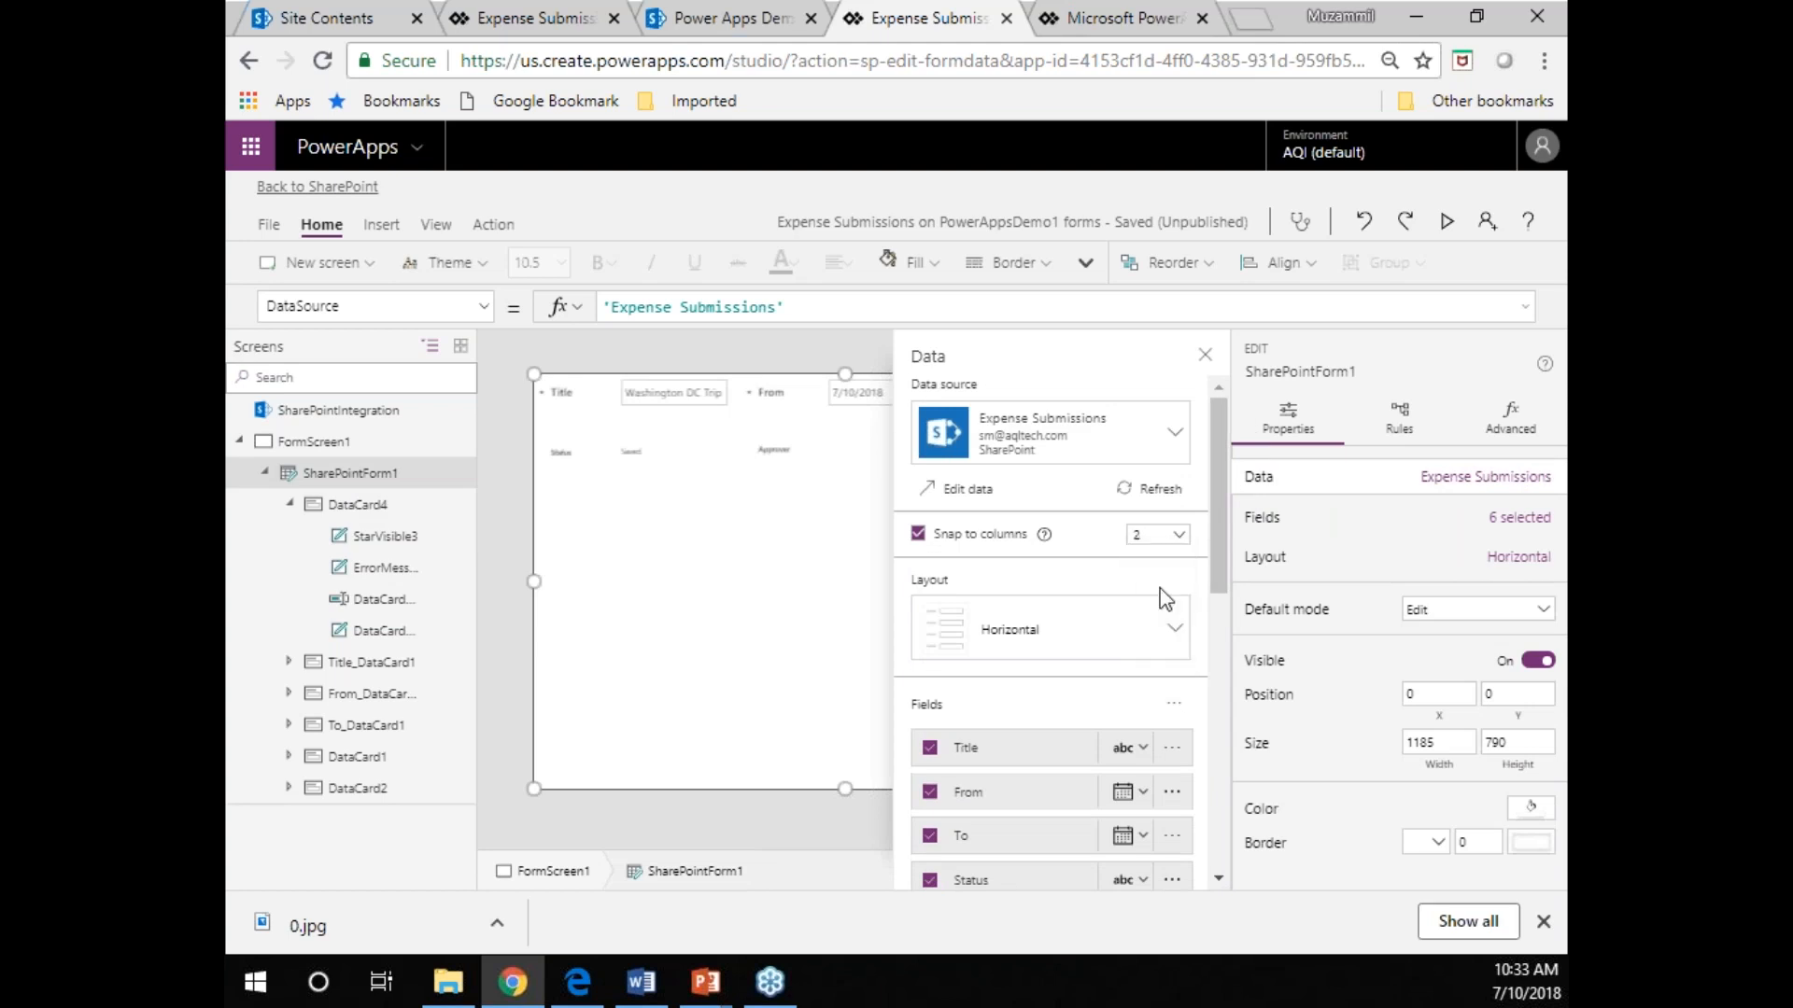
pyautogui.click(1206, 360)
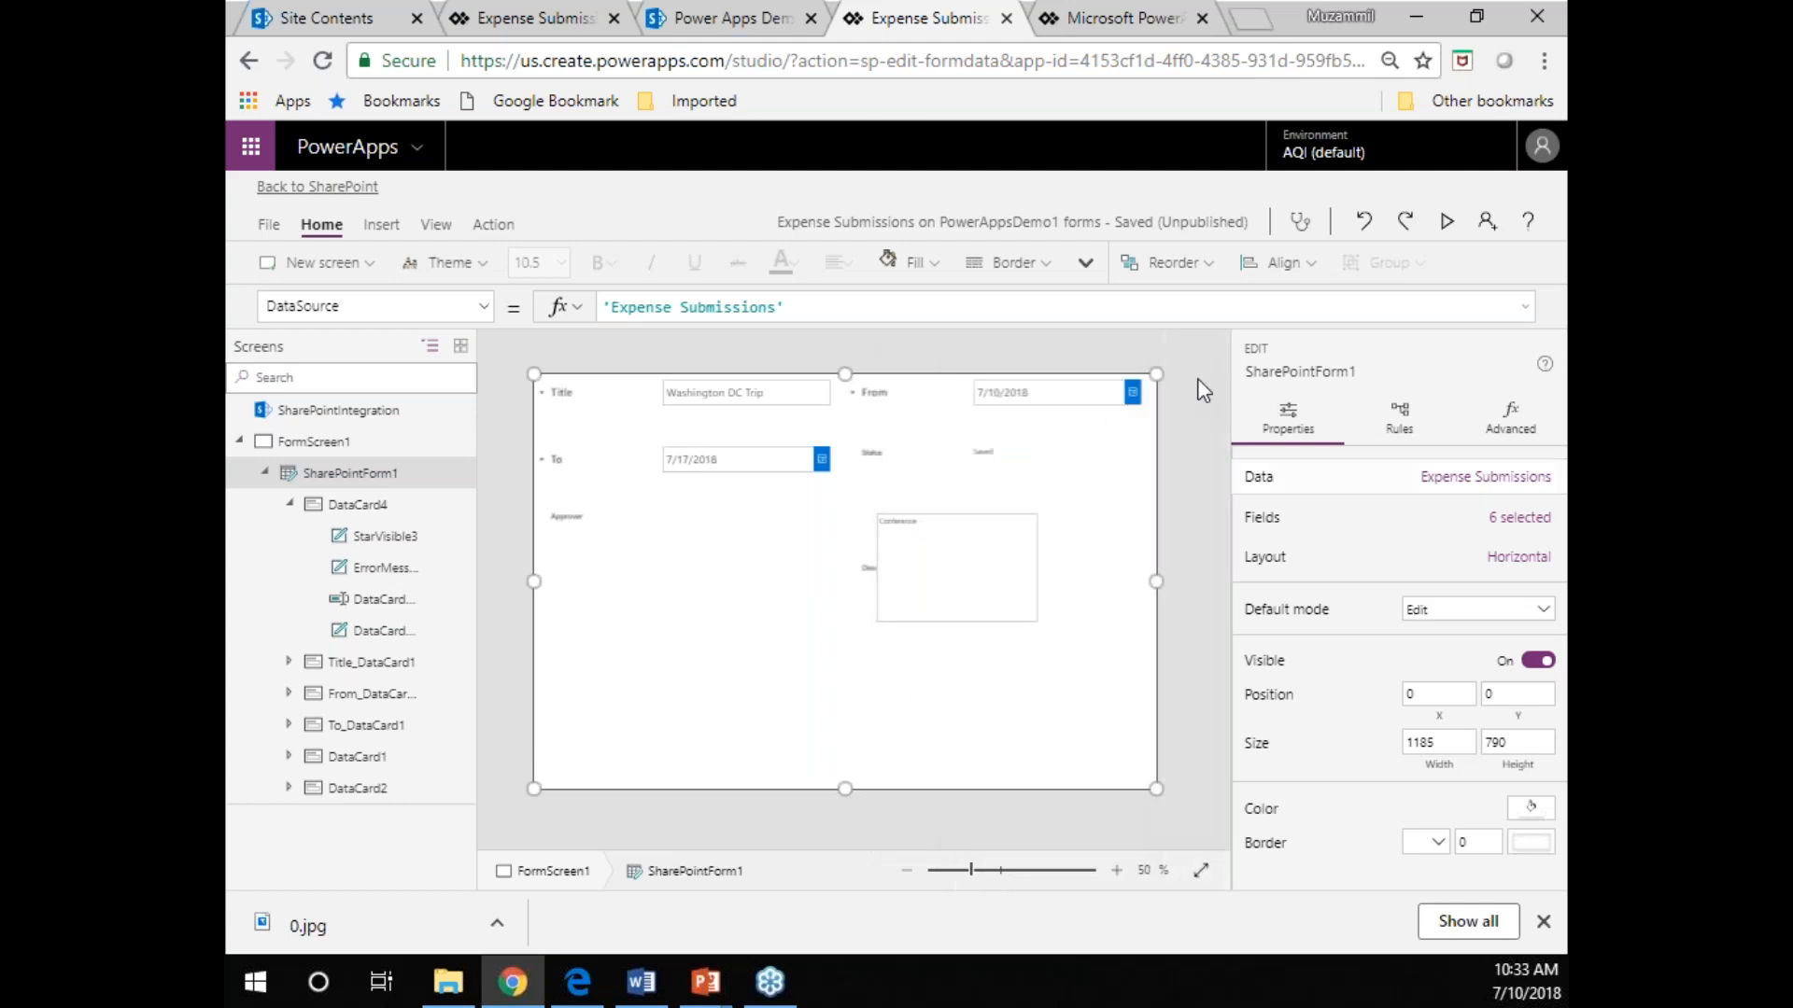
# Widen the Description text box to about 456, starting at X 108, to fill its card beside the label.
pyautogui.click(952, 598)
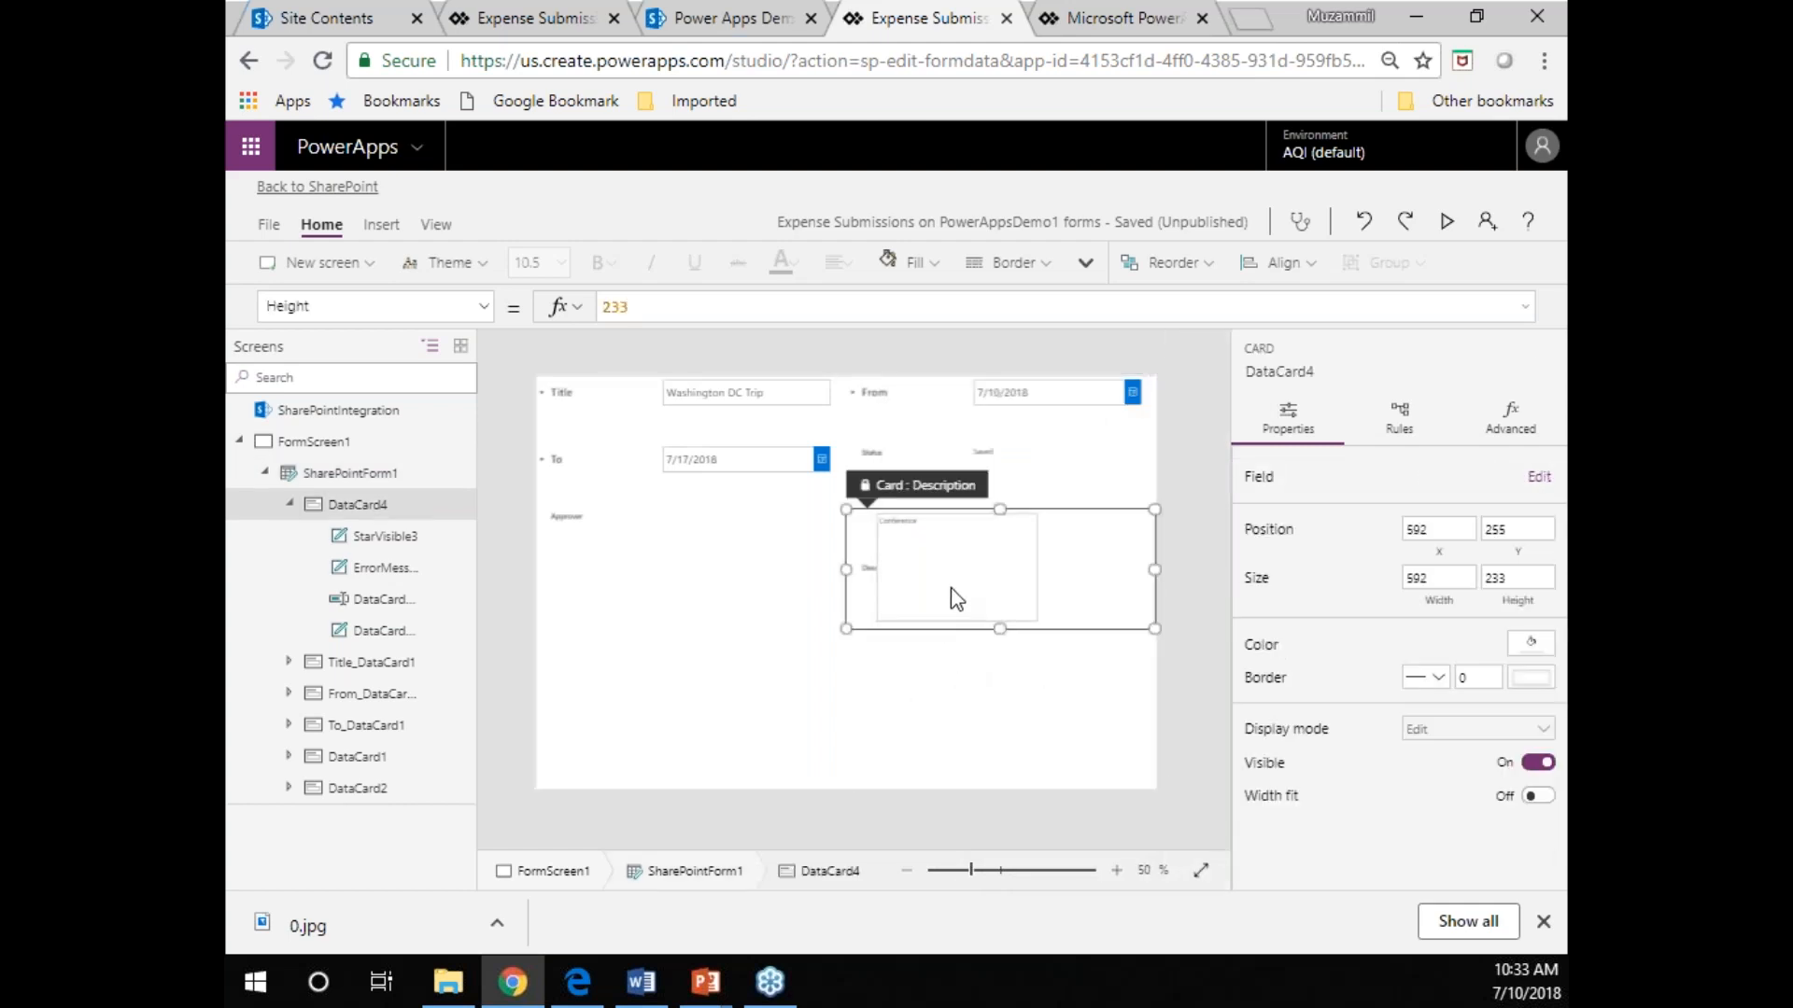
pyautogui.click(950, 586)
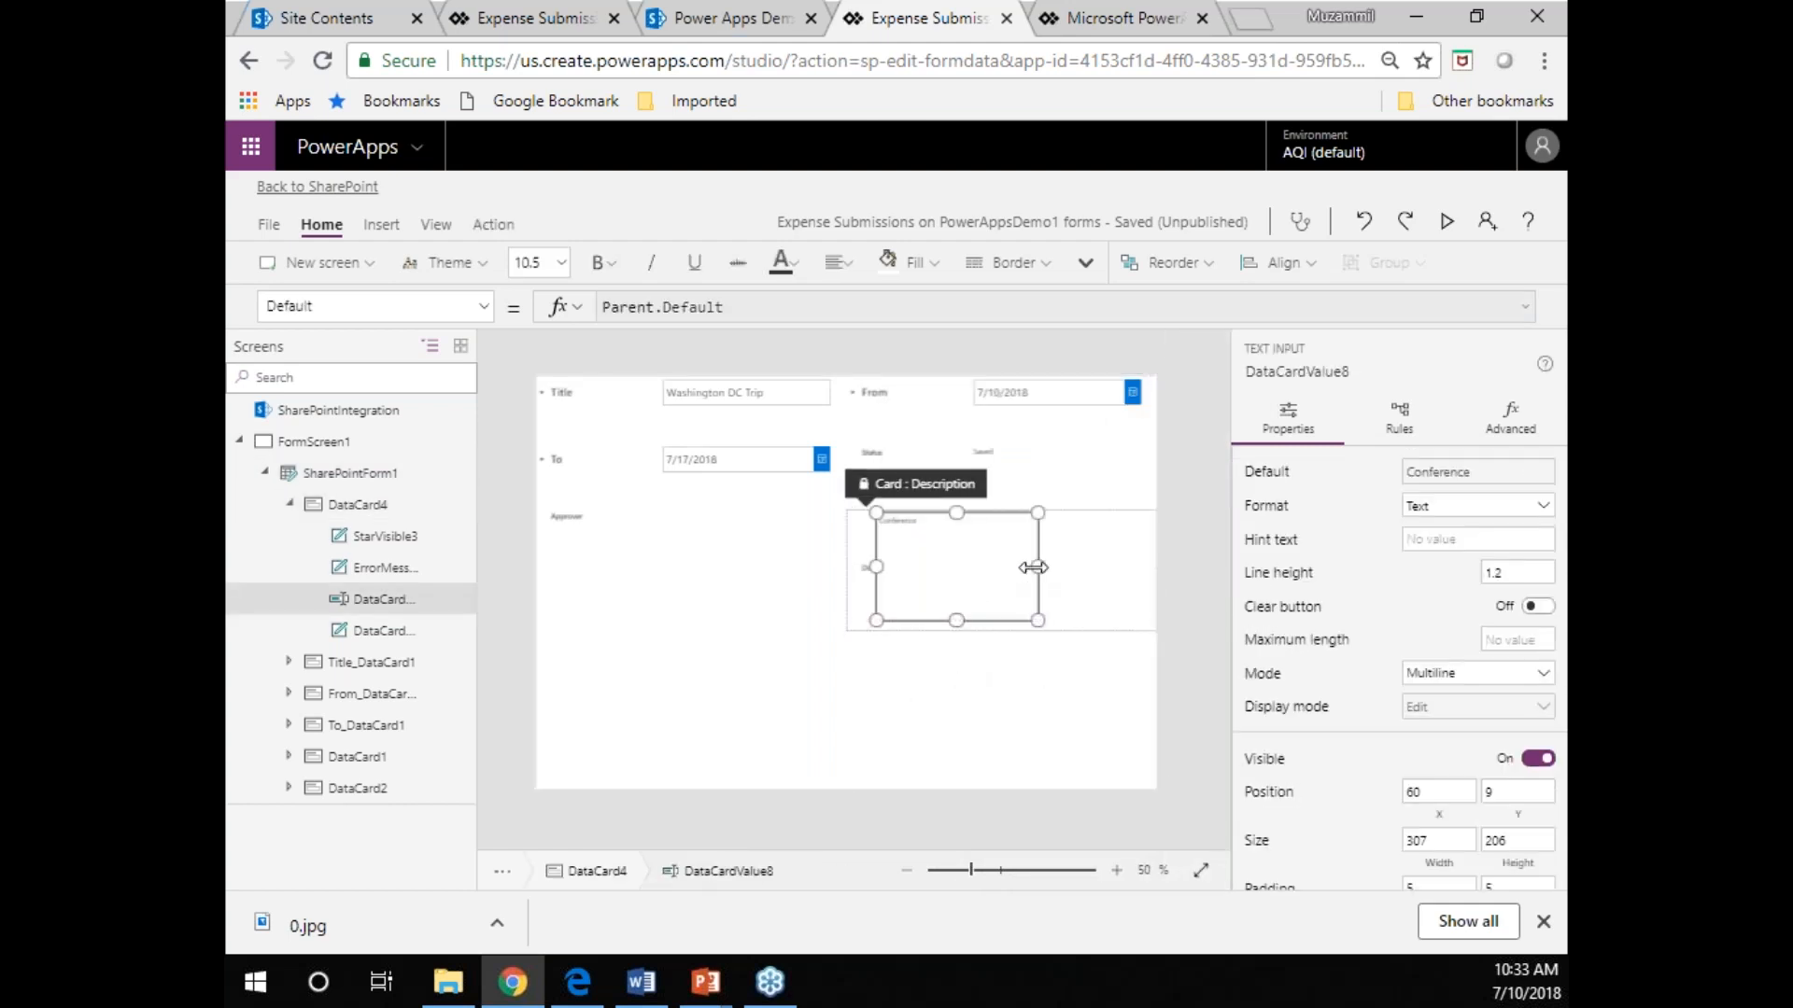
pyautogui.moveTo(1006, 571); pyautogui.dragTo(1140, 556)
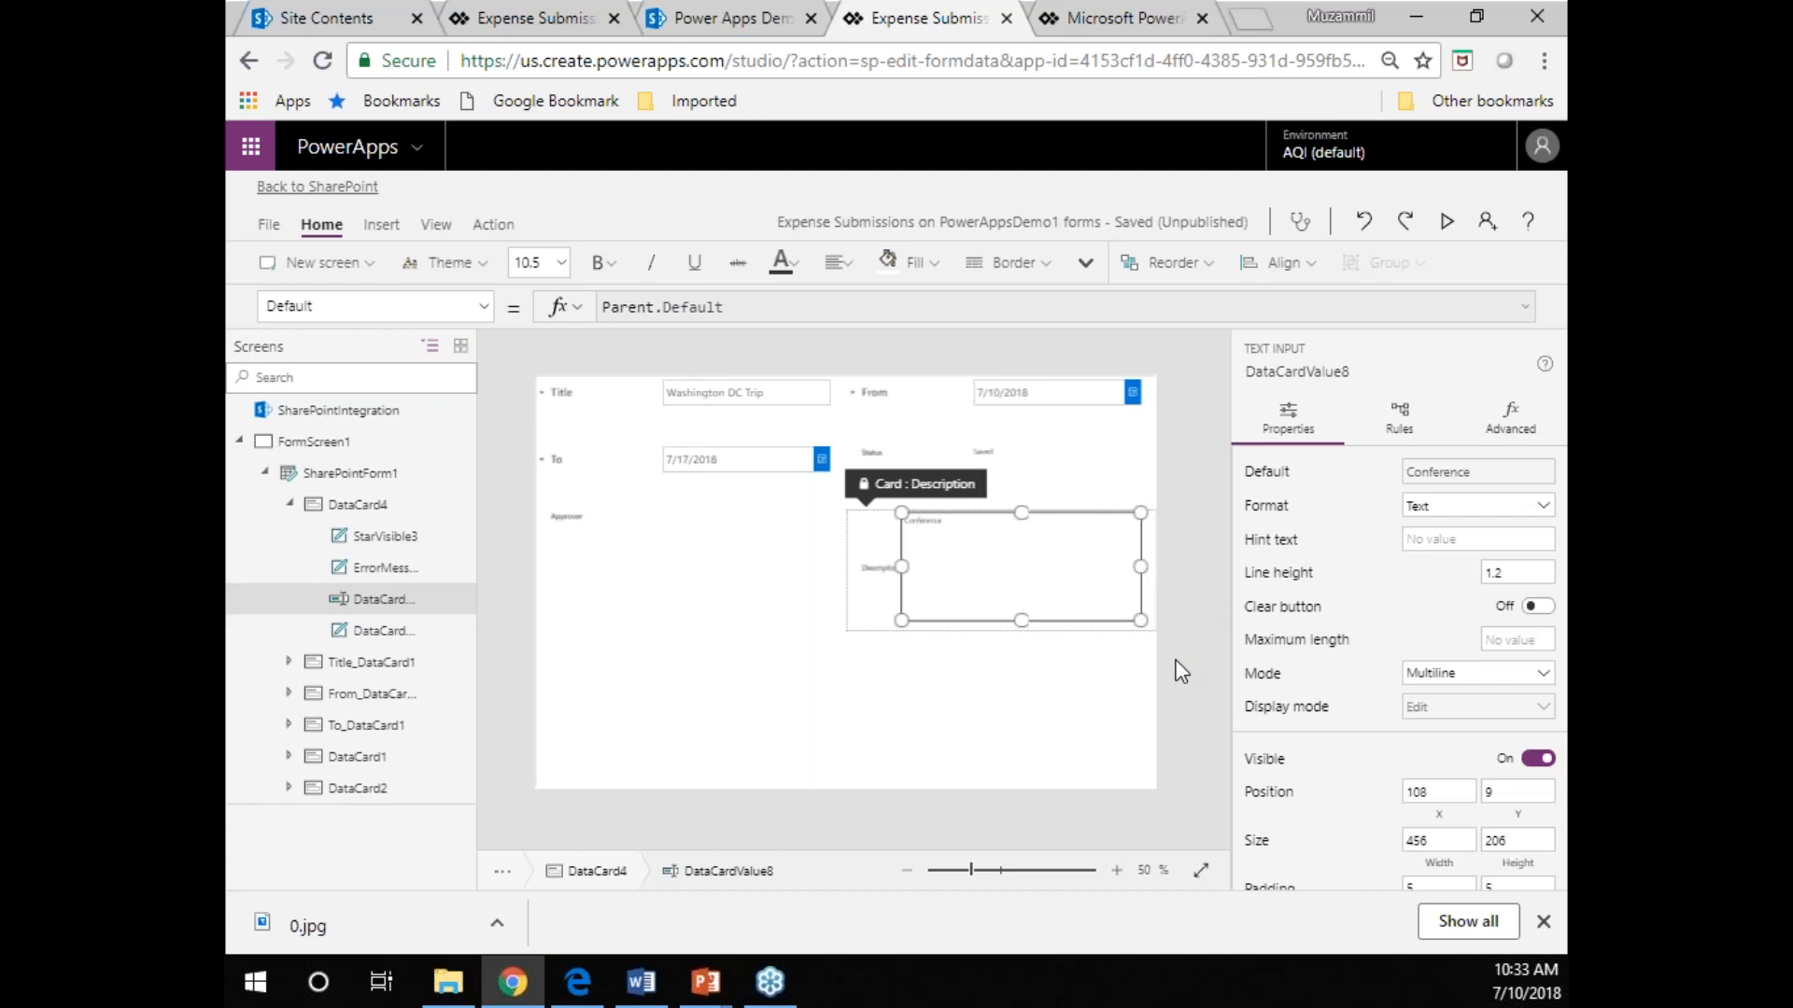
# Preview the two-column form with the enlarged Description box and return to the editor.
pyautogui.click(1117, 870)
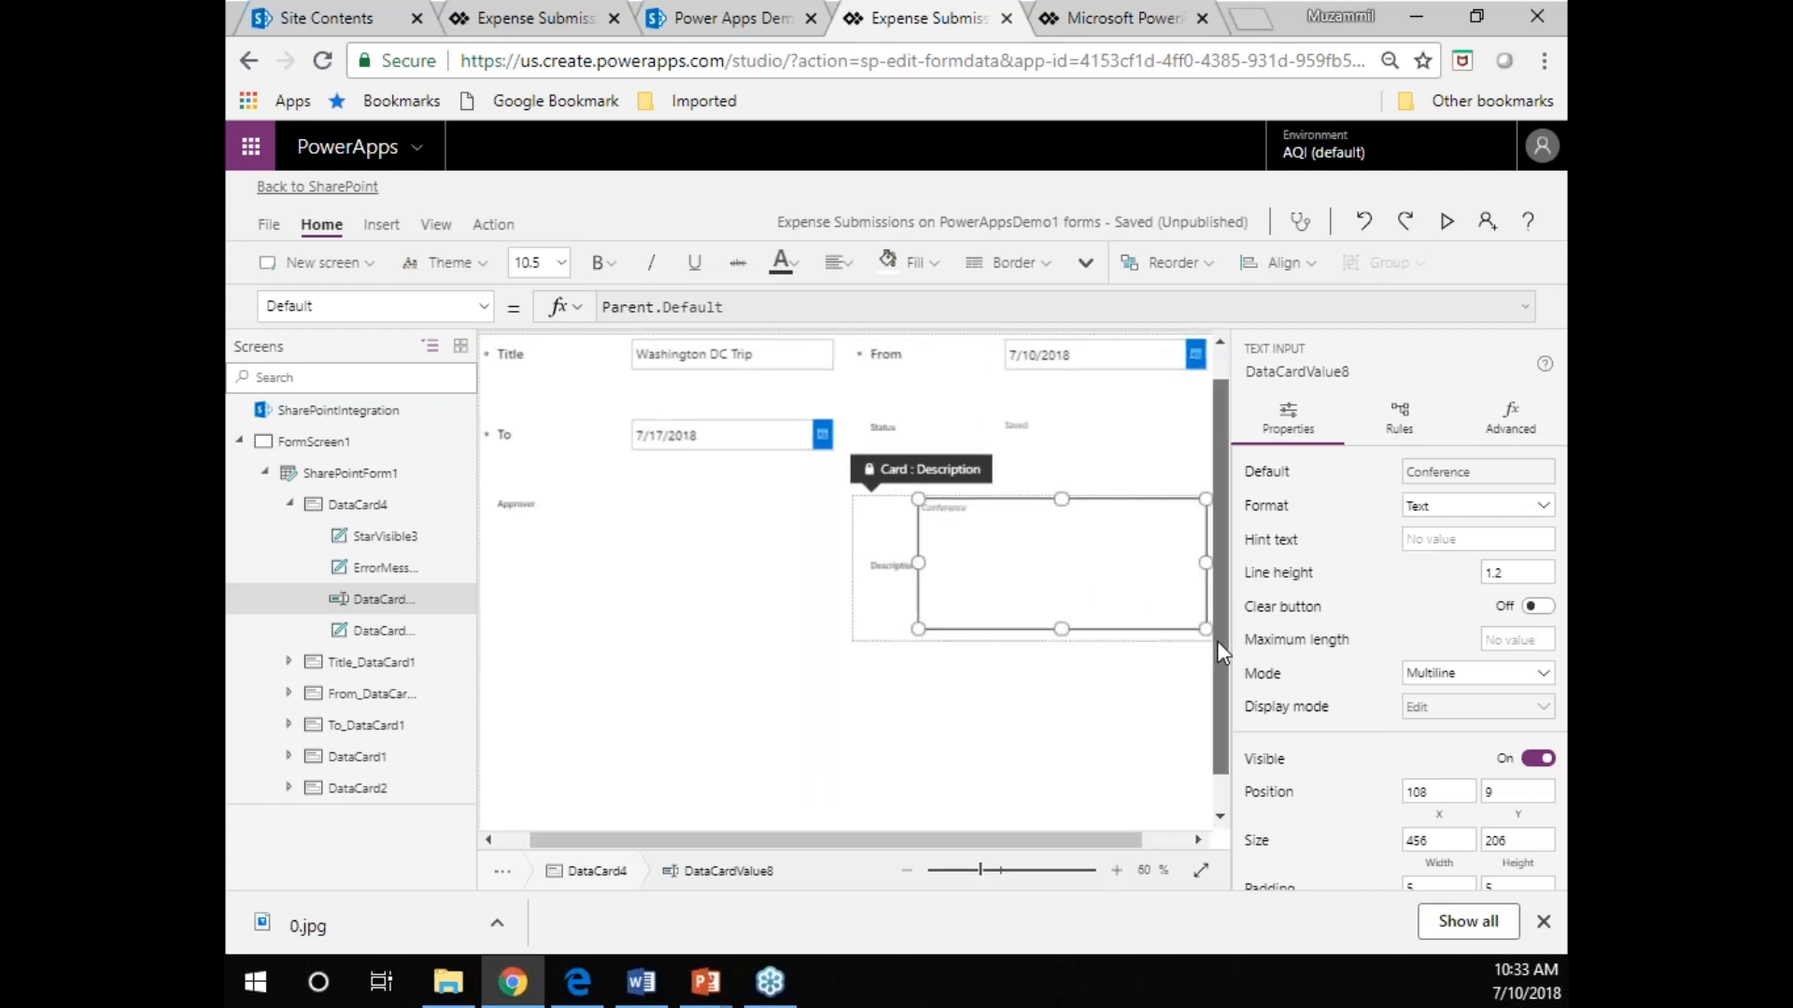
pyautogui.click(1442, 218)
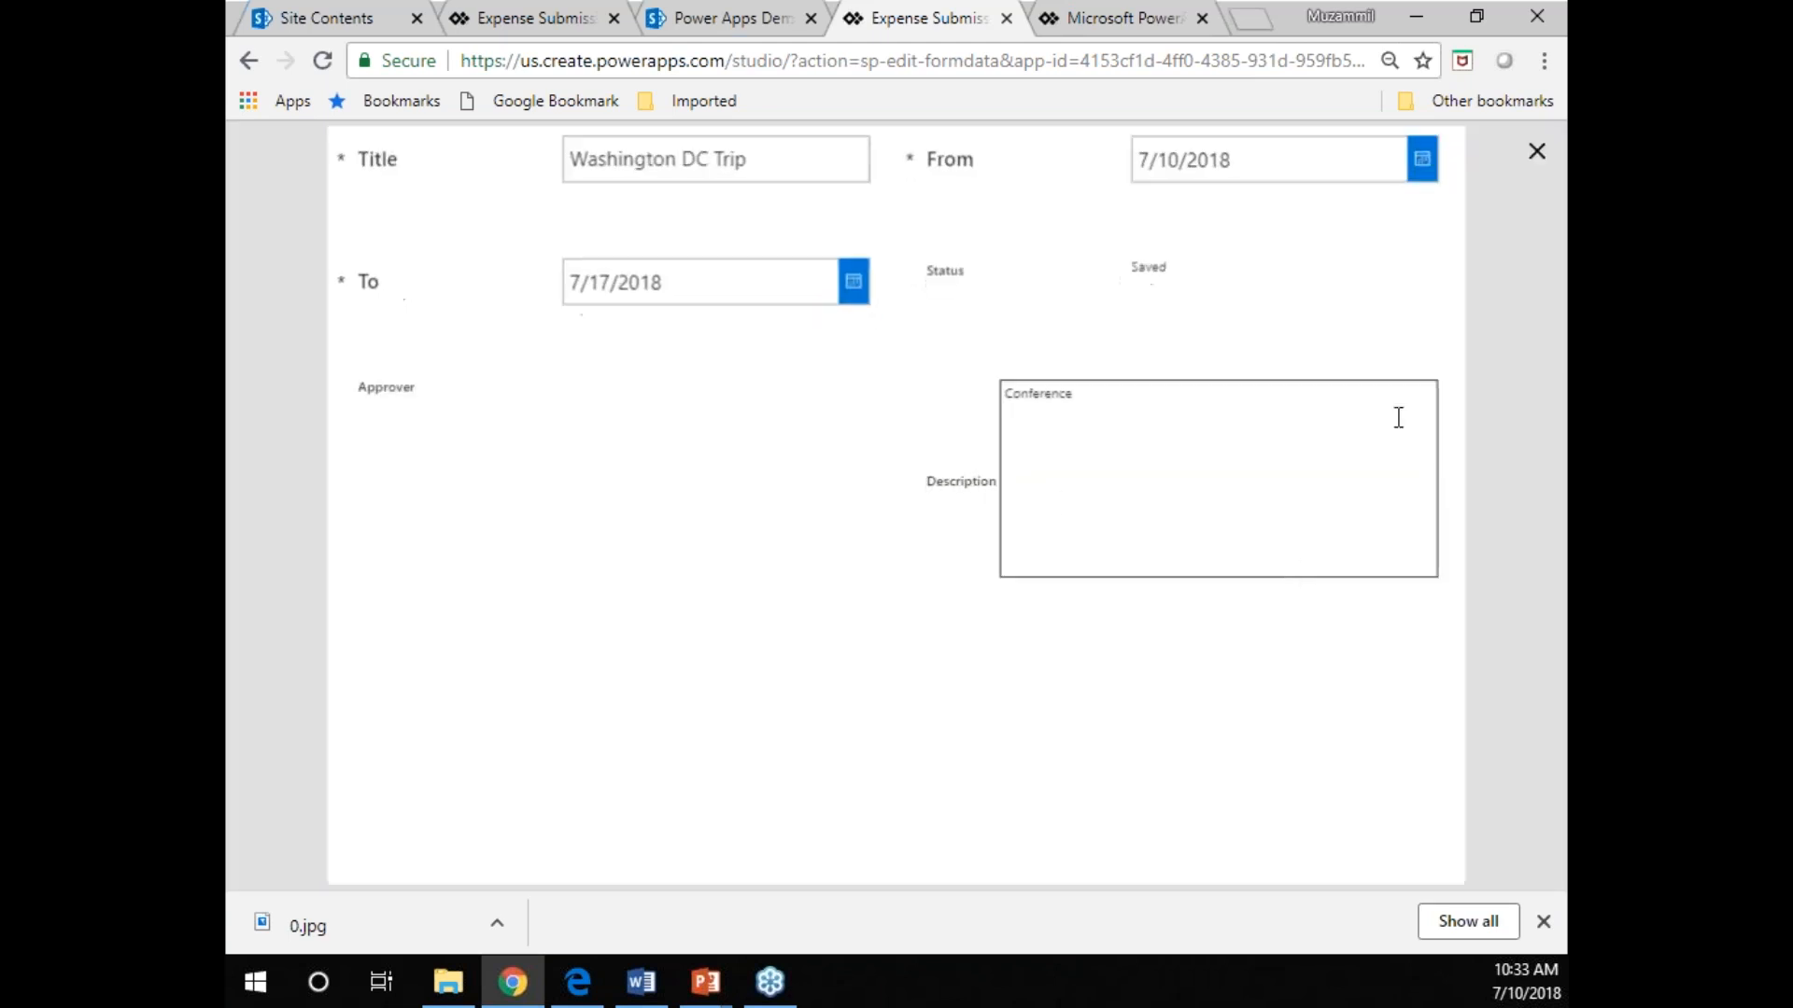
pyautogui.click(1536, 155)
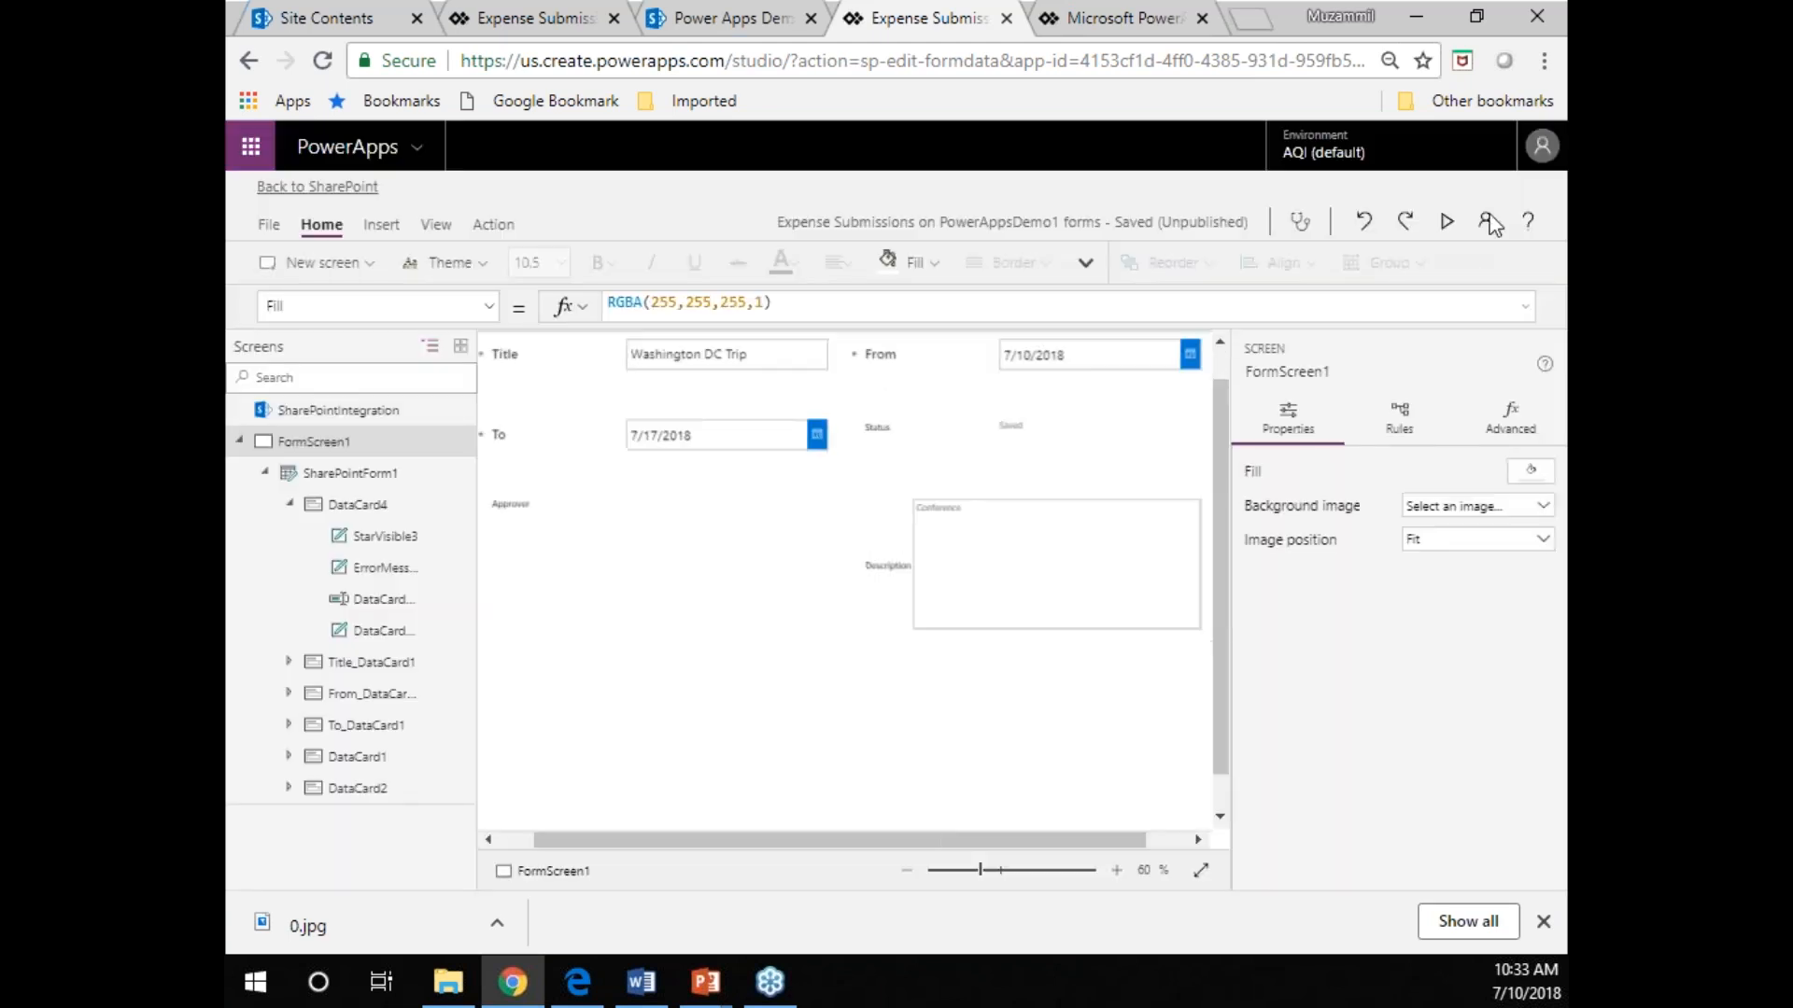
pyautogui.click(906, 870)
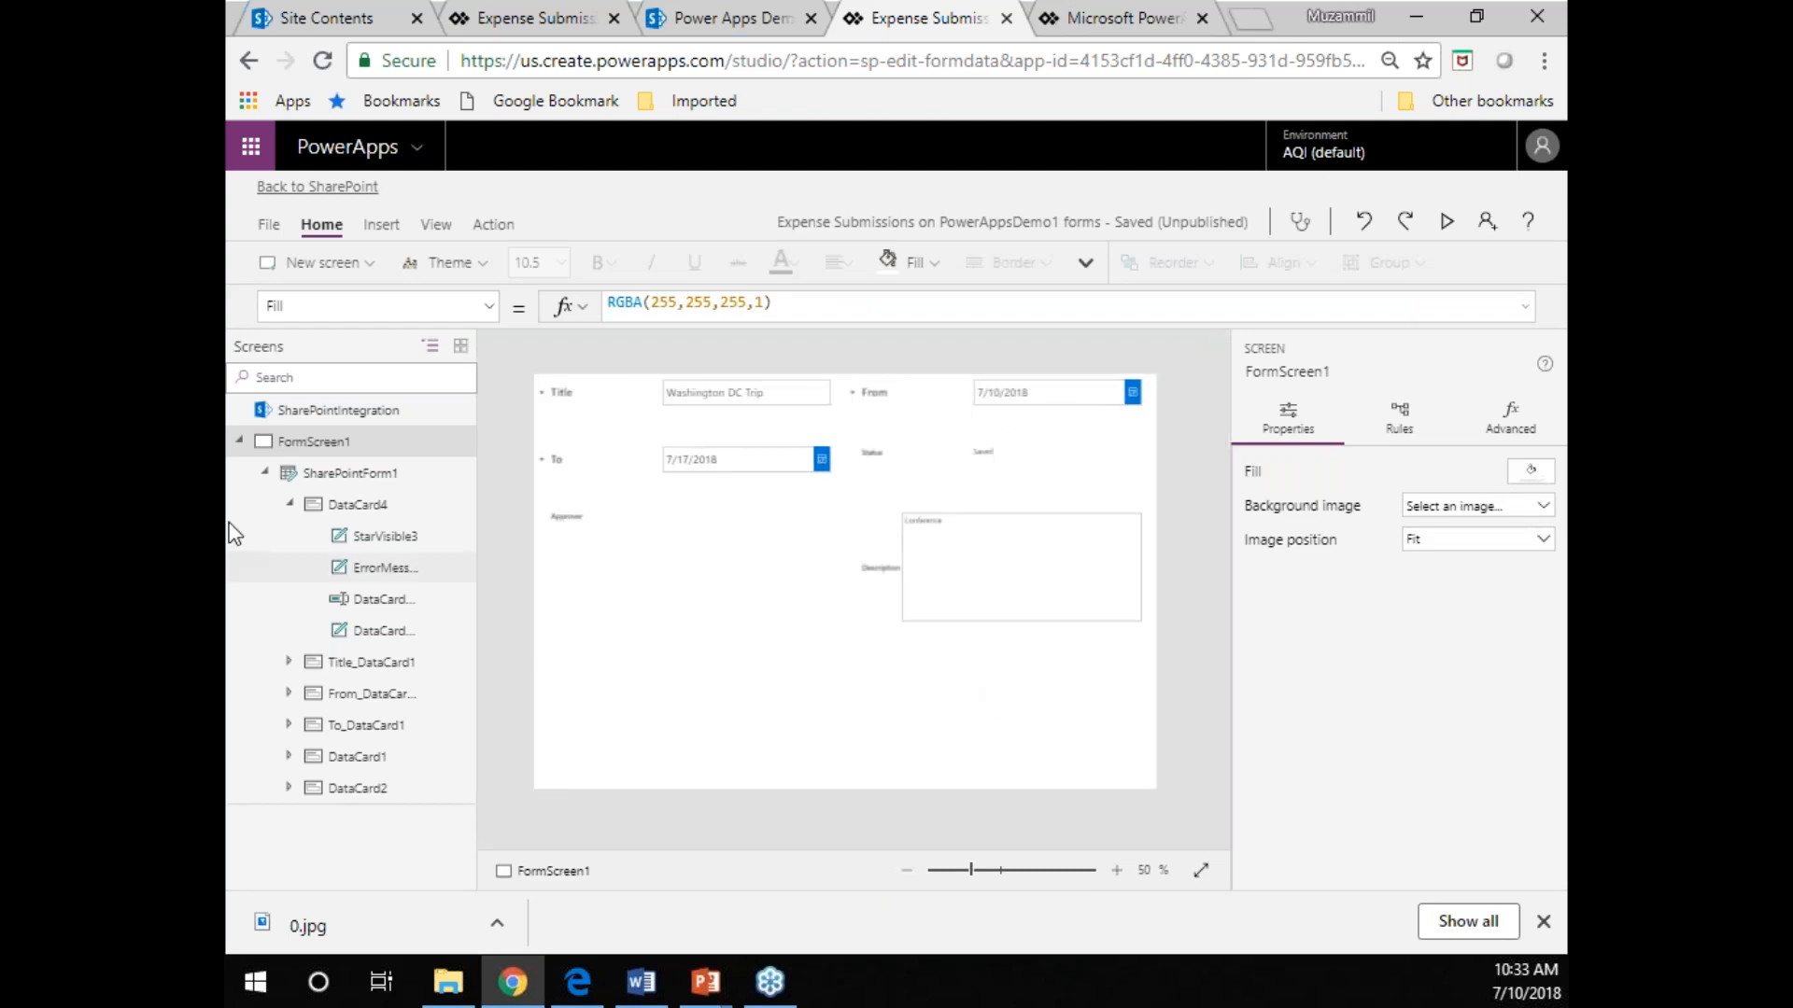
# Reduce SharePointForm1's height to 500 and move it down to Y 90, leaving space above it.
pyautogui.click(340, 472)
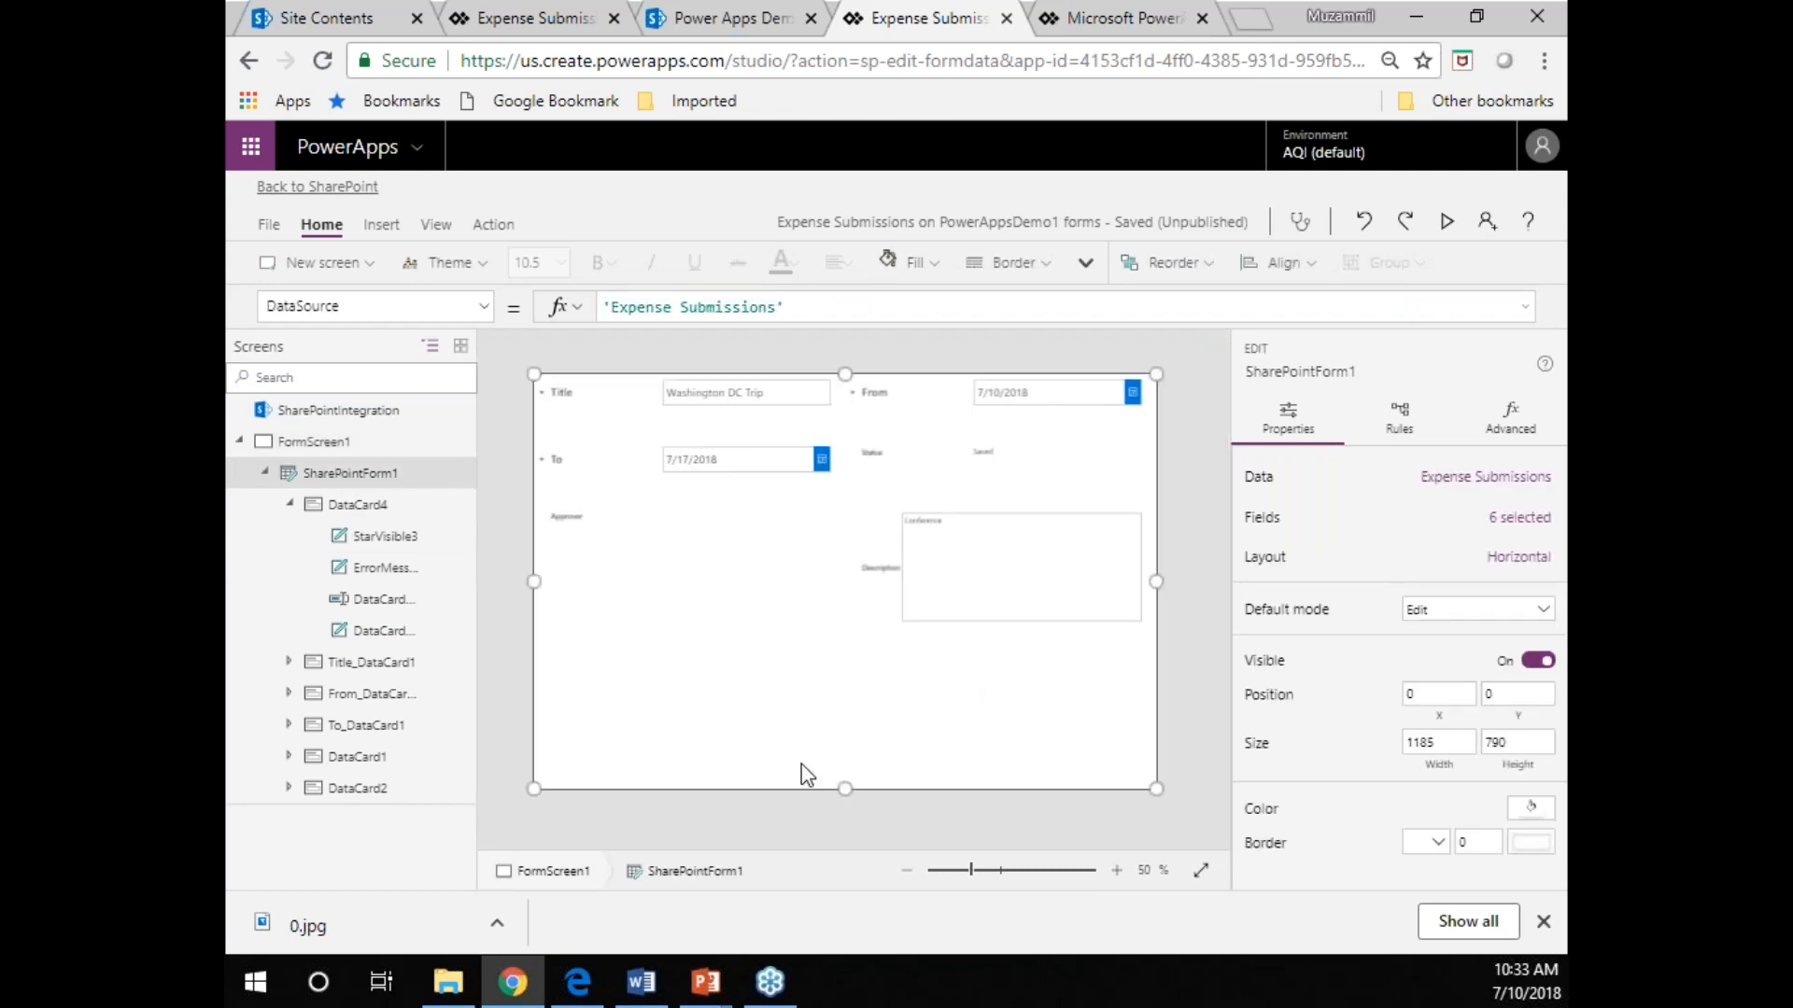
pyautogui.moveTo(844, 785); pyautogui.dragTo(844, 637)
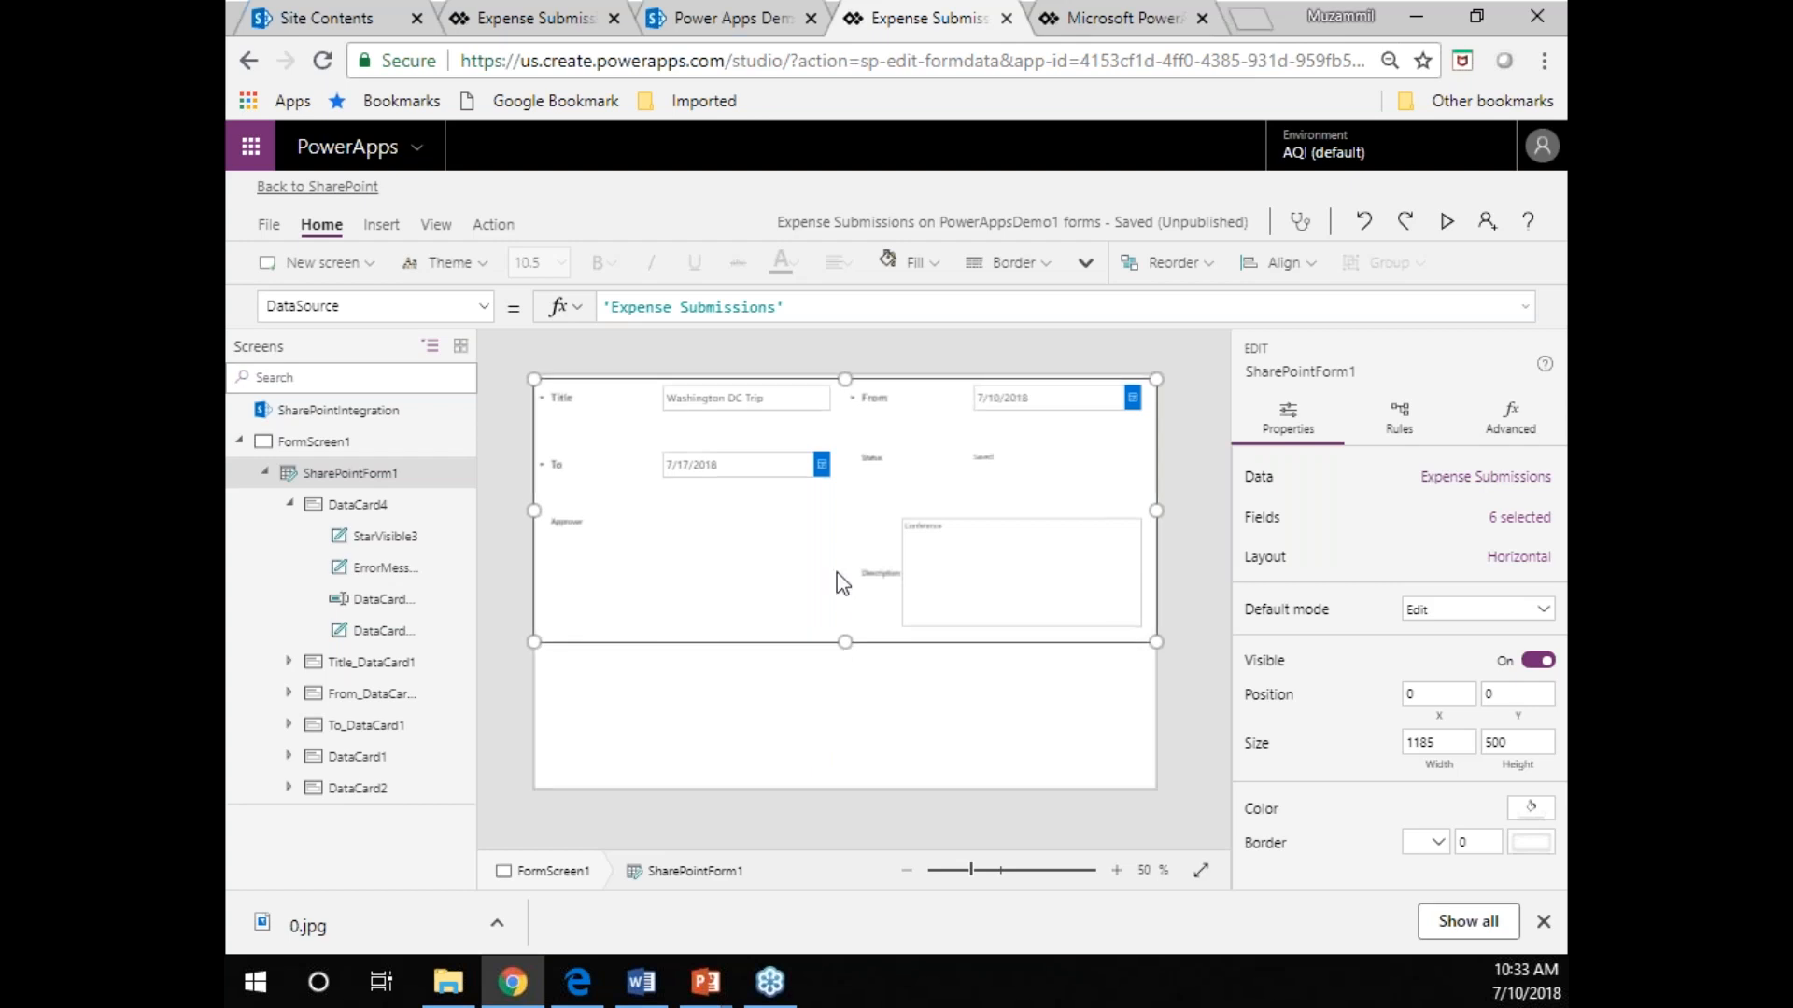
pyautogui.press('Down')
pyautogui.press('Down')
pyautogui.press('Down')
pyautogui.press('Down')
pyautogui.press('Down')
pyautogui.press('Down')
pyautogui.press('Down')
pyautogui.press('Down')
pyautogui.press('Down')
pyautogui.press('Down')
pyautogui.press('Down')
pyautogui.press('Down')
pyautogui.press('Down')
pyautogui.press('Down')
pyautogui.press('Down')
pyautogui.press('Down')
pyautogui.press('Down')
pyautogui.press('Down')
pyautogui.press('Down')
pyautogui.press('Down')
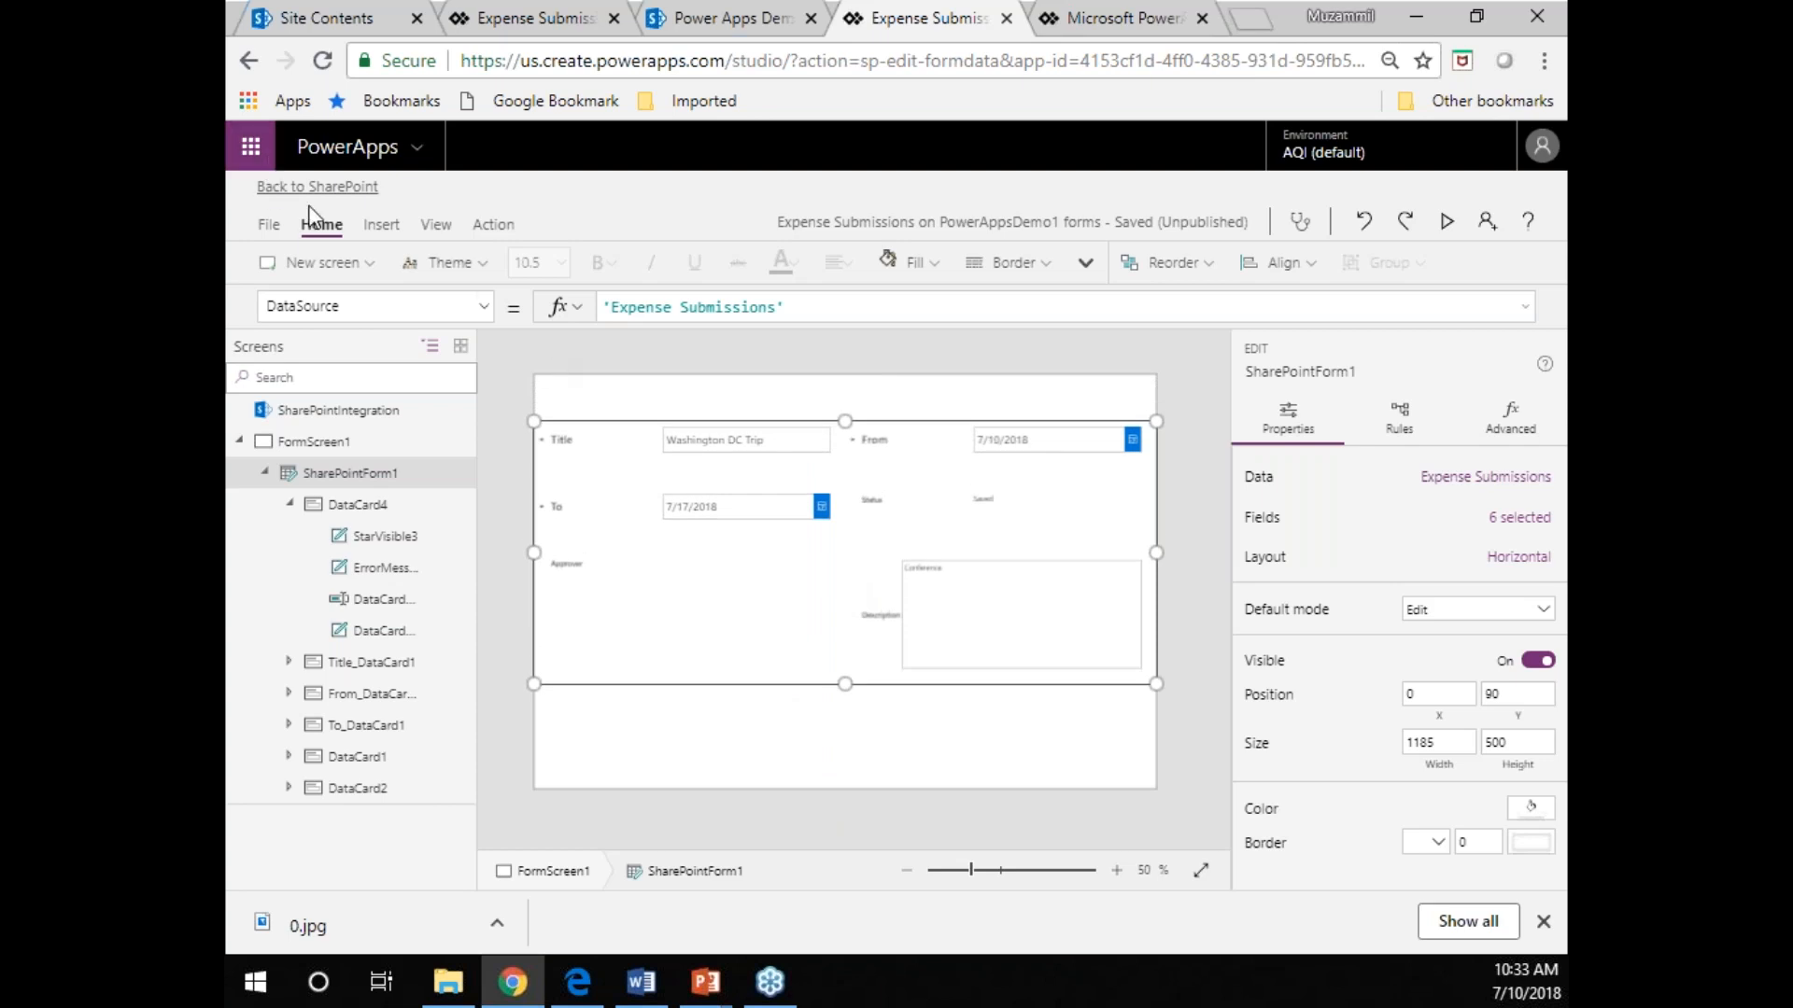
# Insert a button in the space above the form at X 0, Y 4, and enlarge it to about 282 by 70.
pyautogui.click(379, 226)
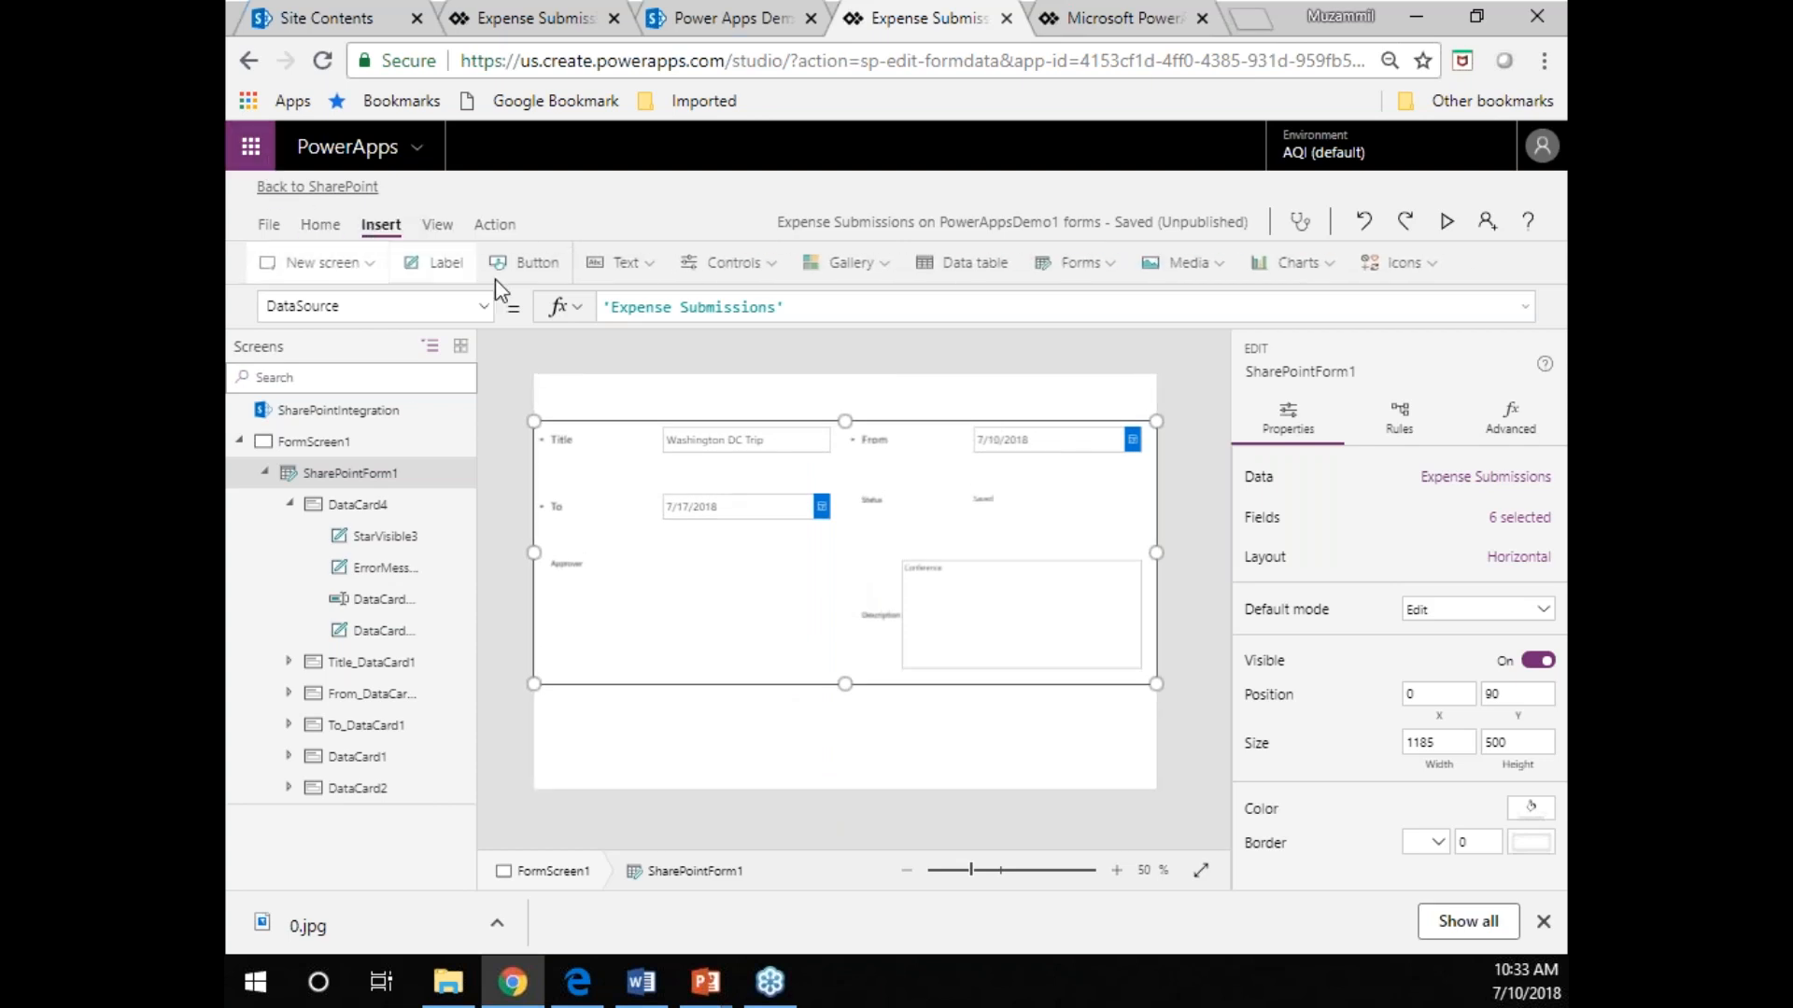
pyautogui.click(532, 264)
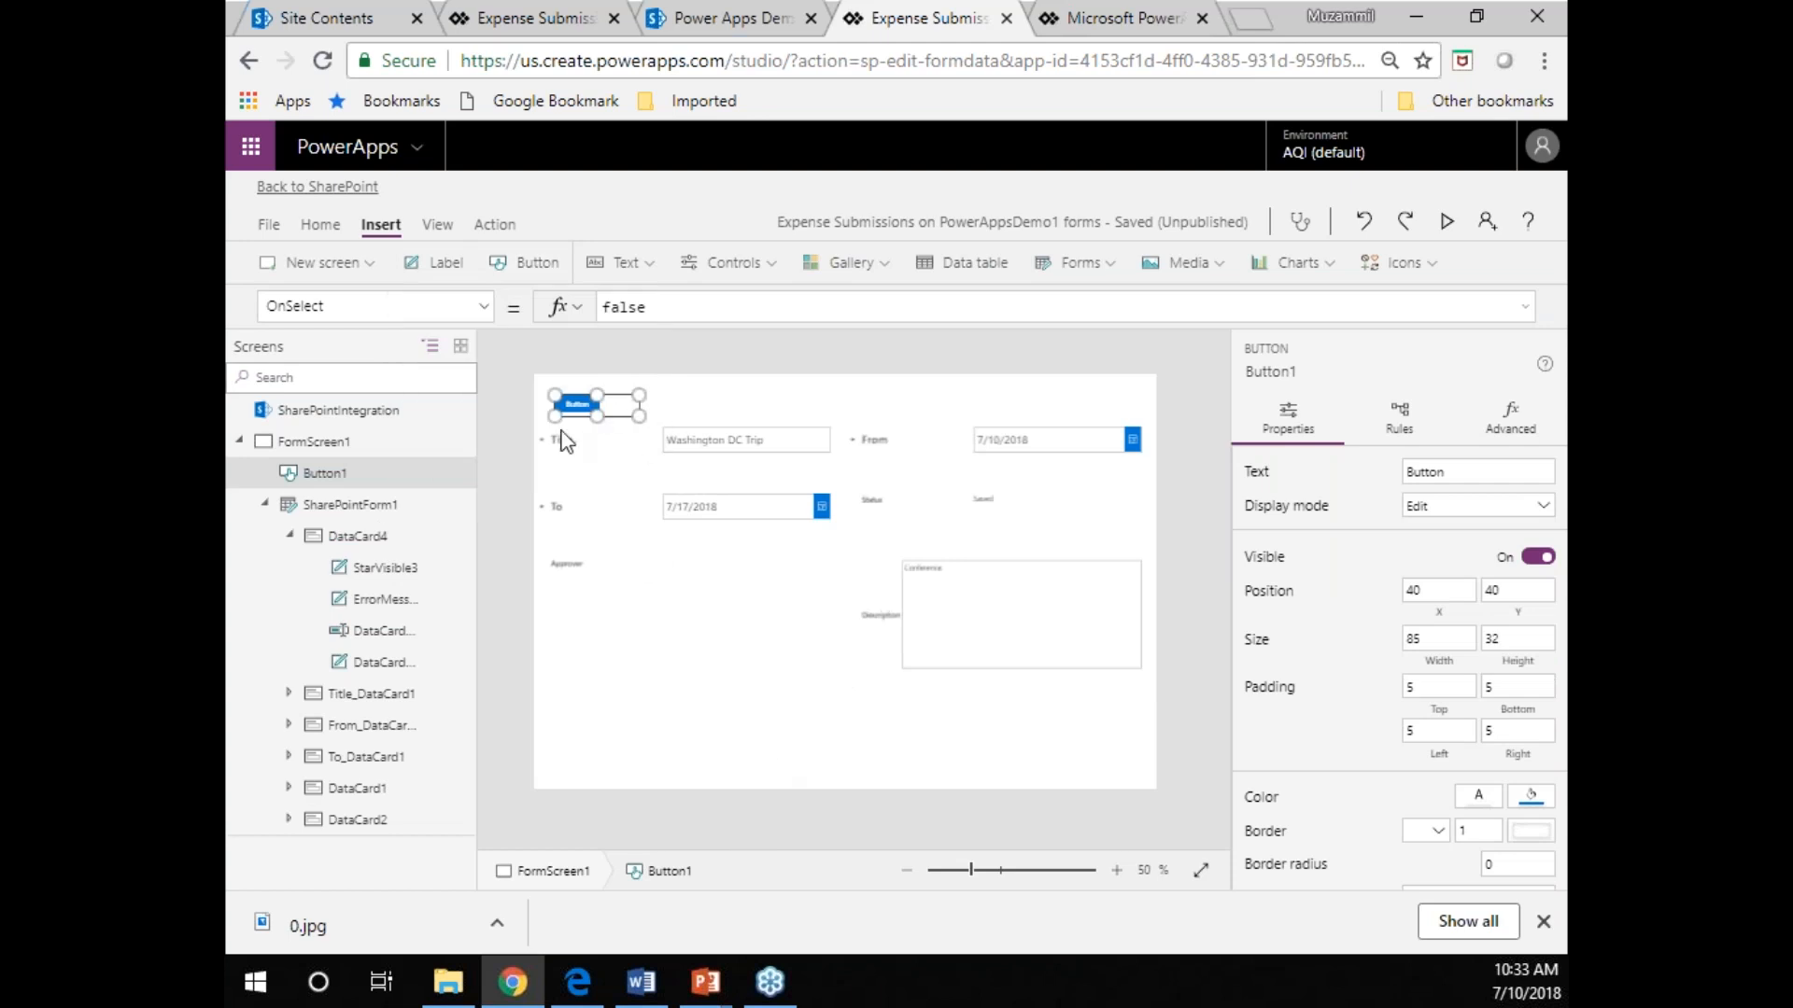
pyautogui.moveTo(579, 404); pyautogui.dragTo(575, 383)
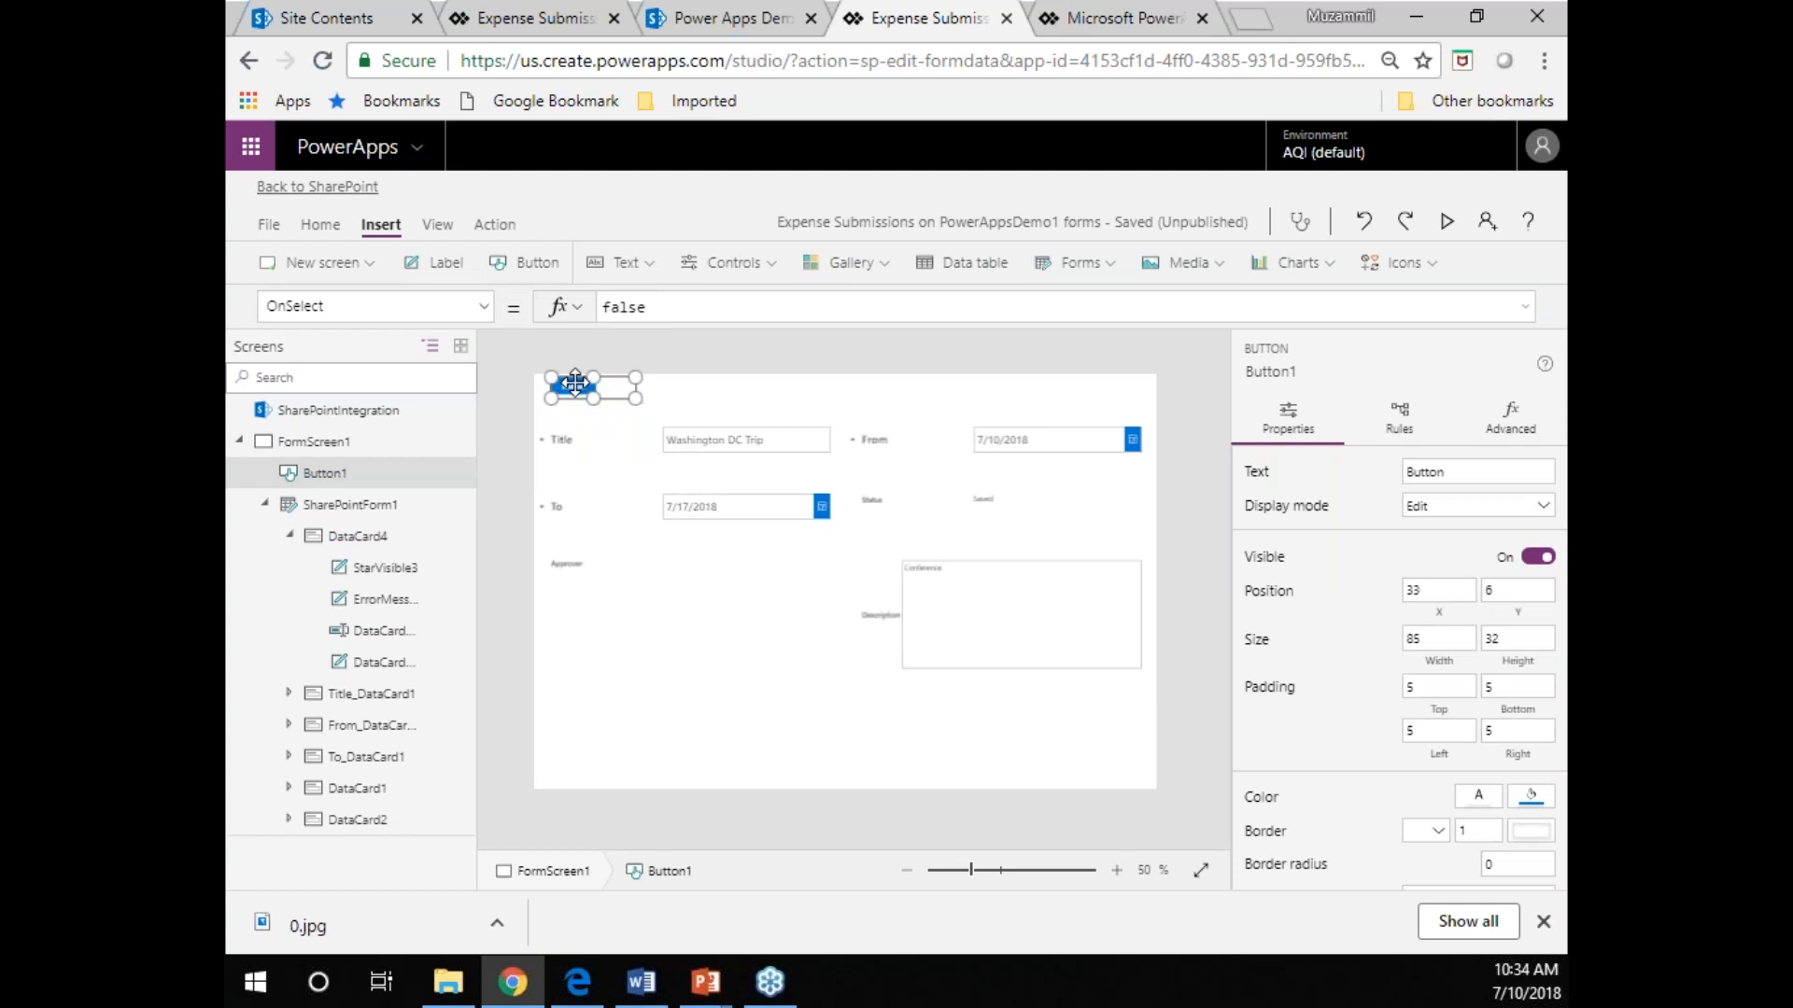
pyautogui.click(700, 400)
pyautogui.click(581, 399)
pyautogui.moveTo(628, 399)
pyautogui.mouseDown()
pyautogui.moveTo(695, 413)
pyautogui.moveTo(624, 397)
pyautogui.mouseUp()
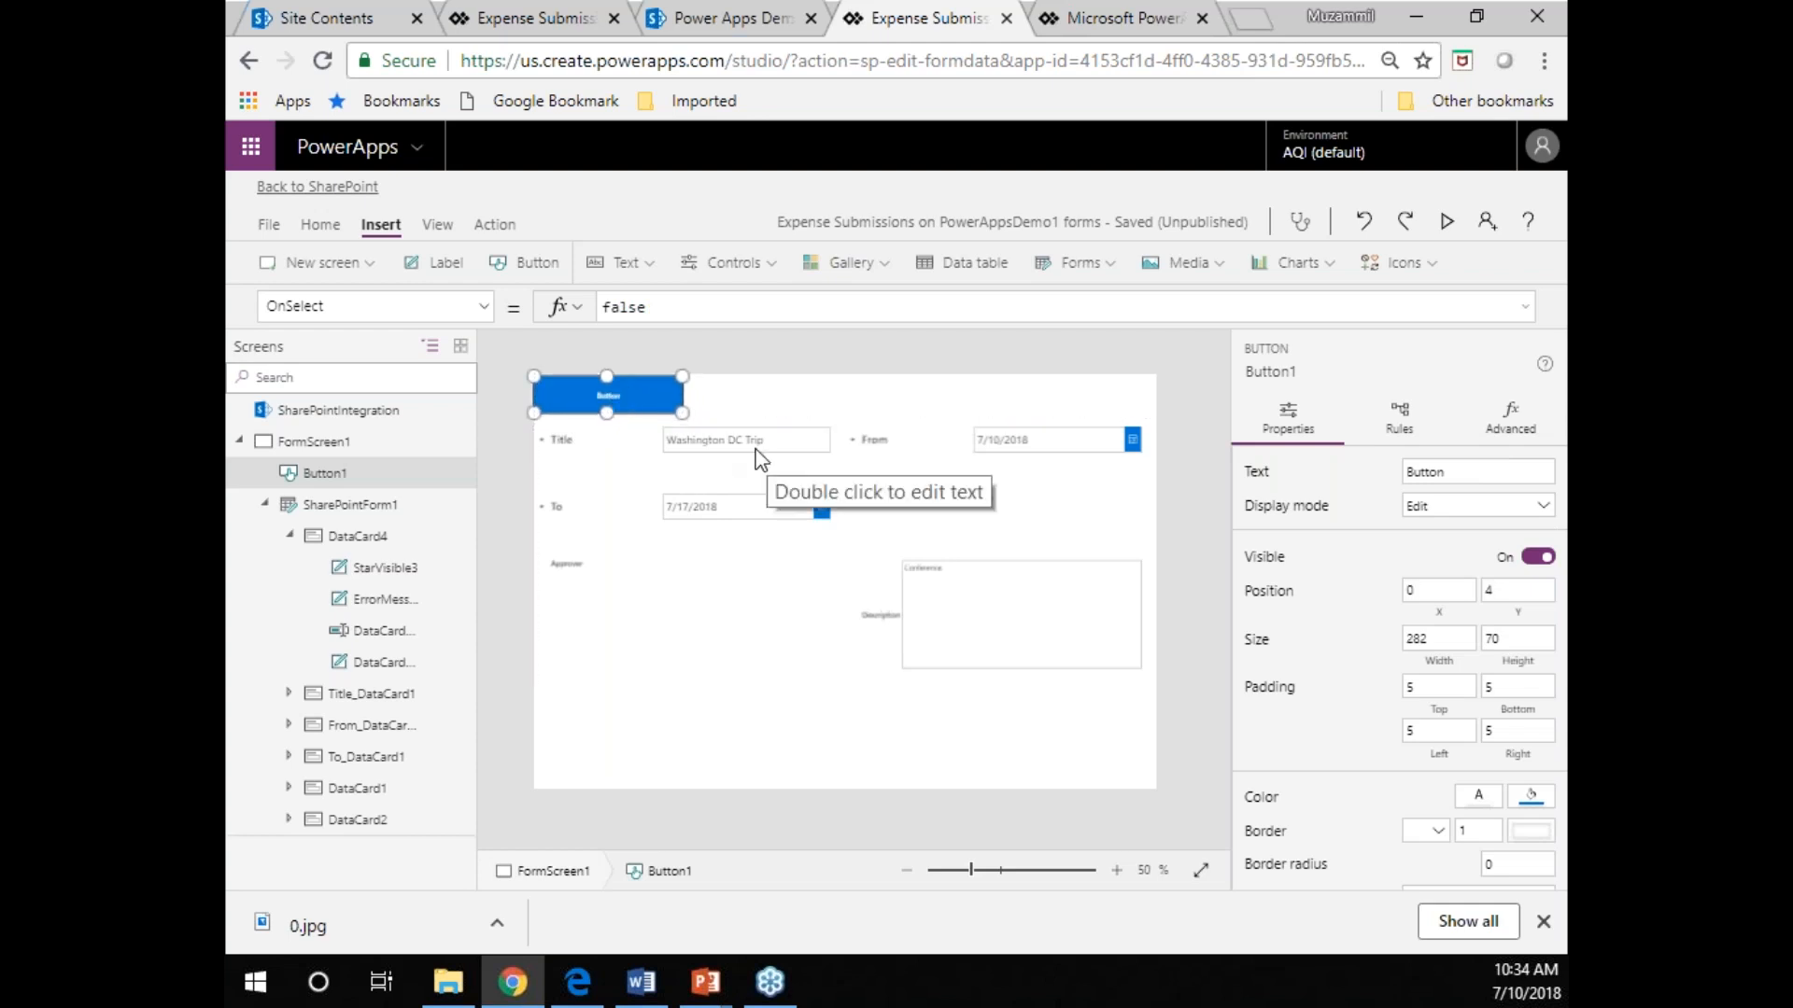
# Set the button's font size to 16 and align it with the screen's upper edge at Y 0.
pyautogui.click(483, 310)
pyautogui.click(482, 315)
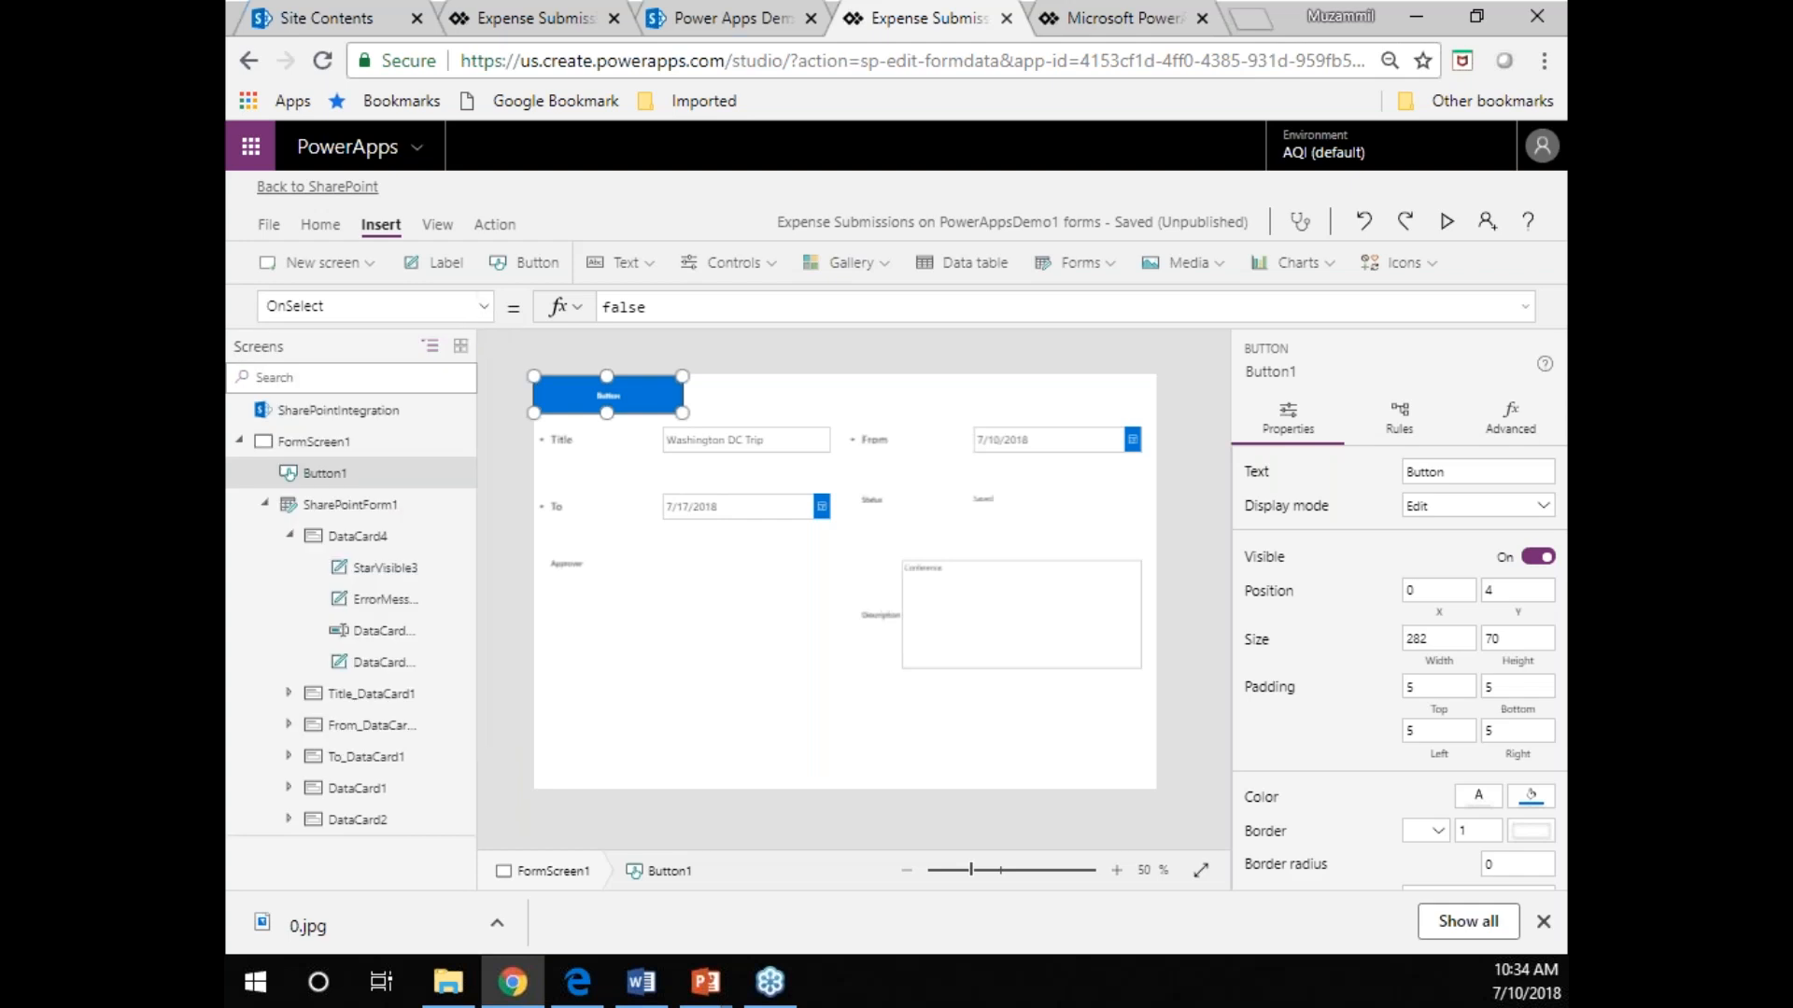
pyautogui.click(320, 225)
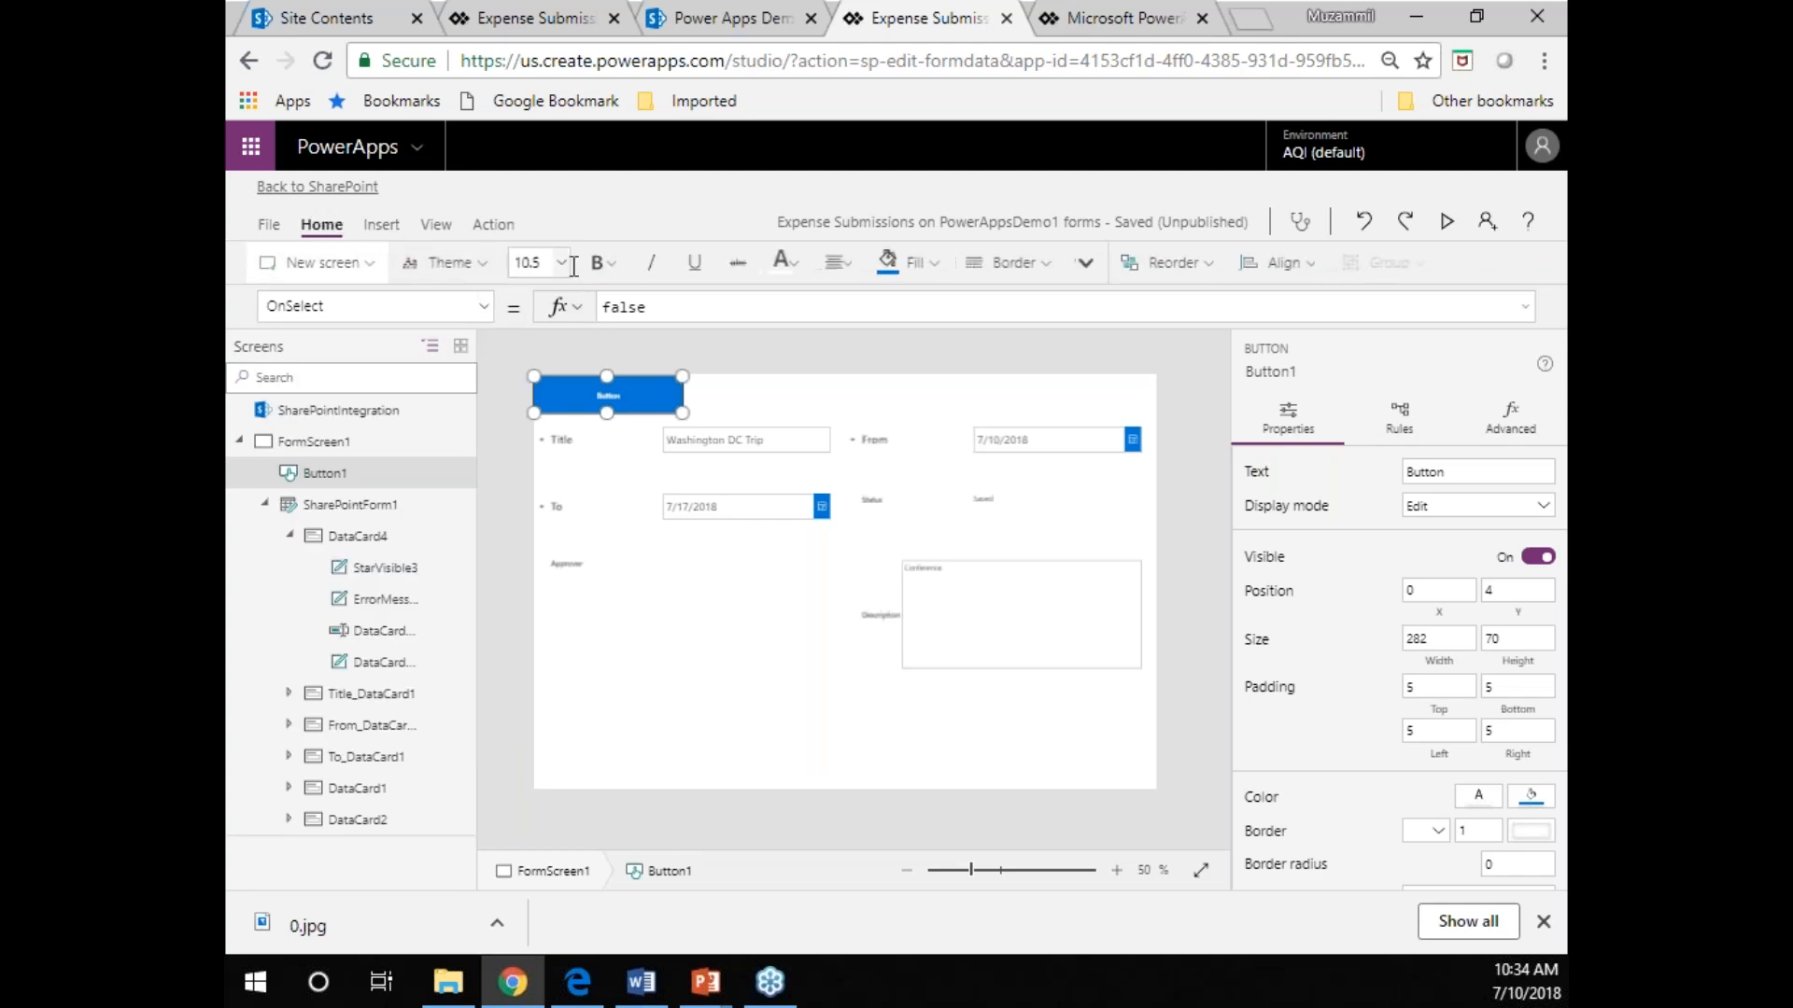
pyautogui.click(559, 264)
pyautogui.click(523, 435)
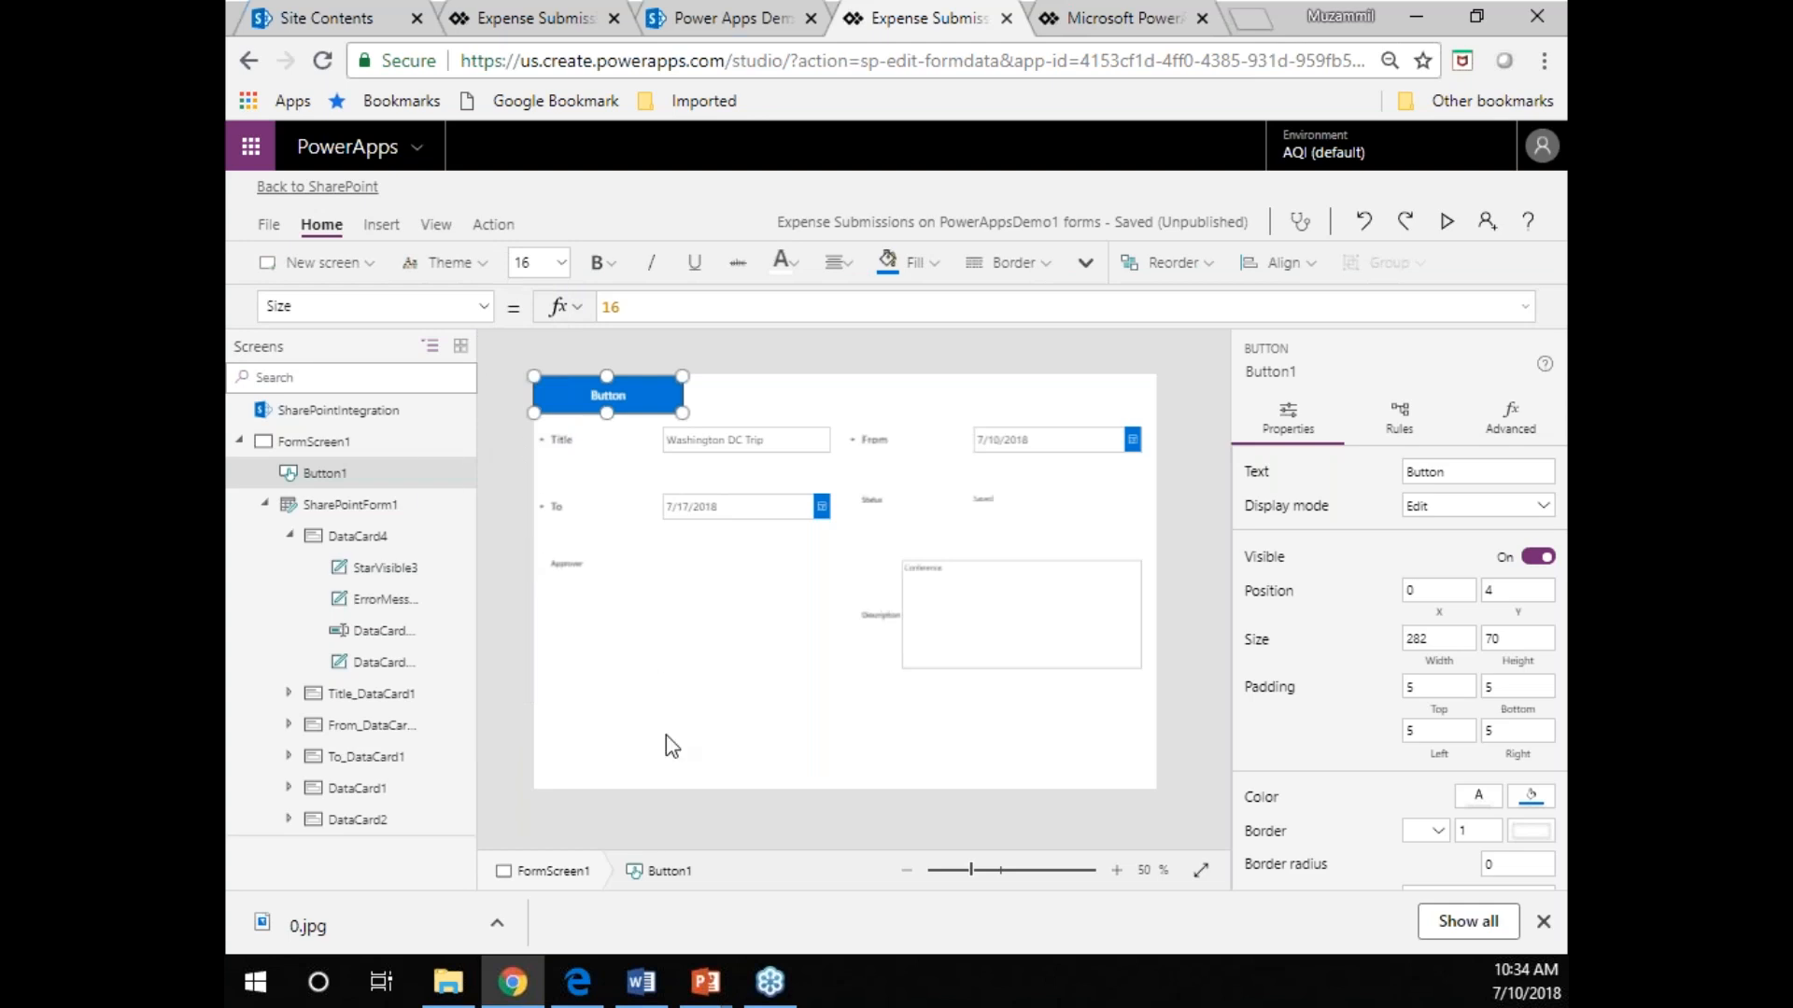
pyautogui.click(665, 758)
pyautogui.click(611, 397)
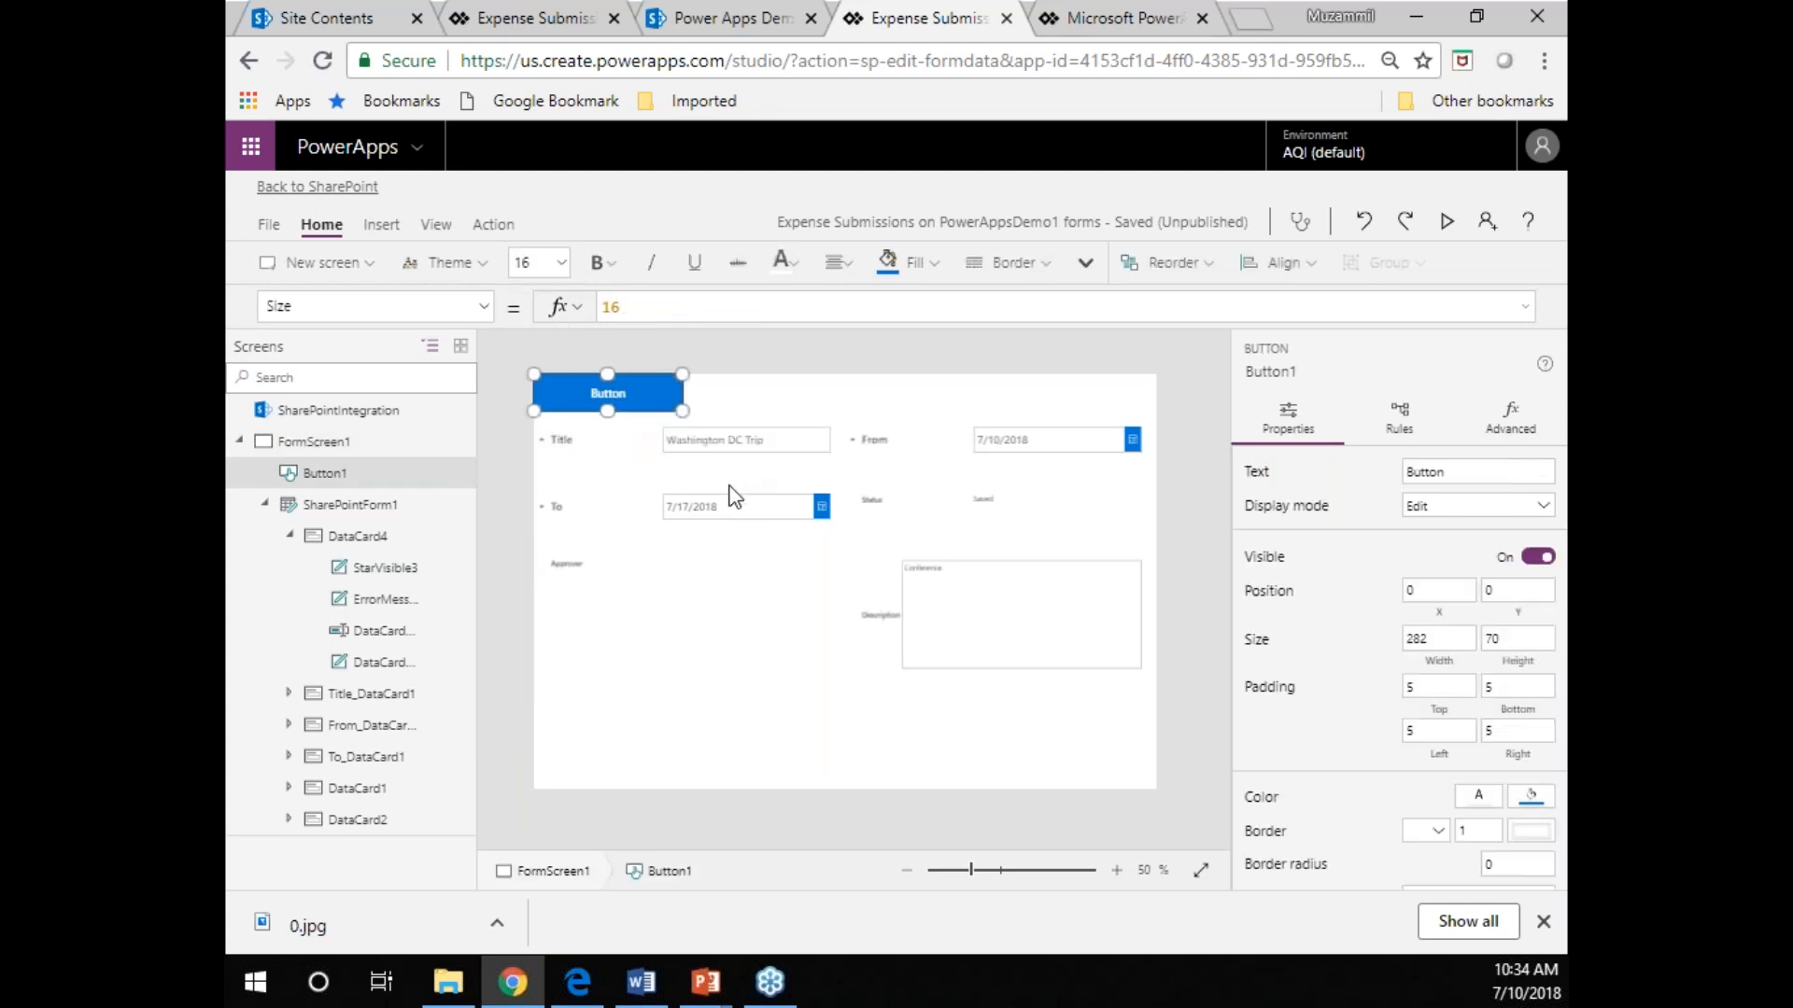
pyautogui.click(616, 747)
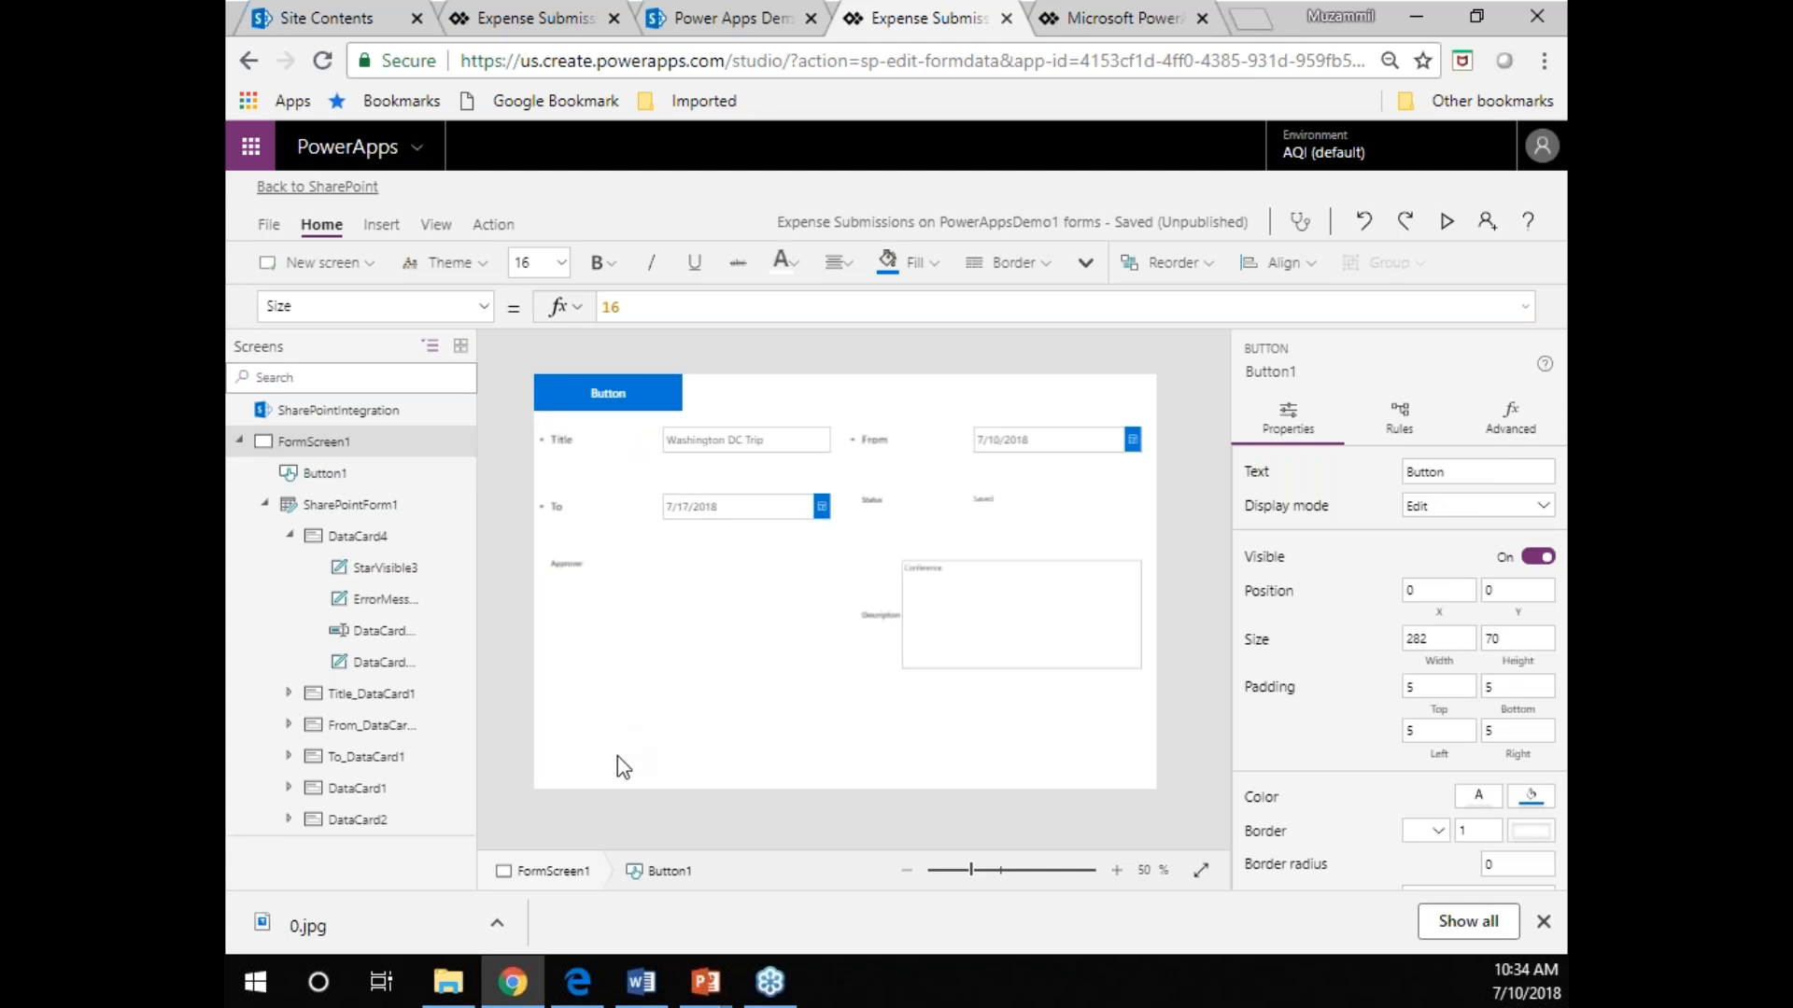
# Give the button rounded corners with a border radius of 15.
pyautogui.click(617, 399)
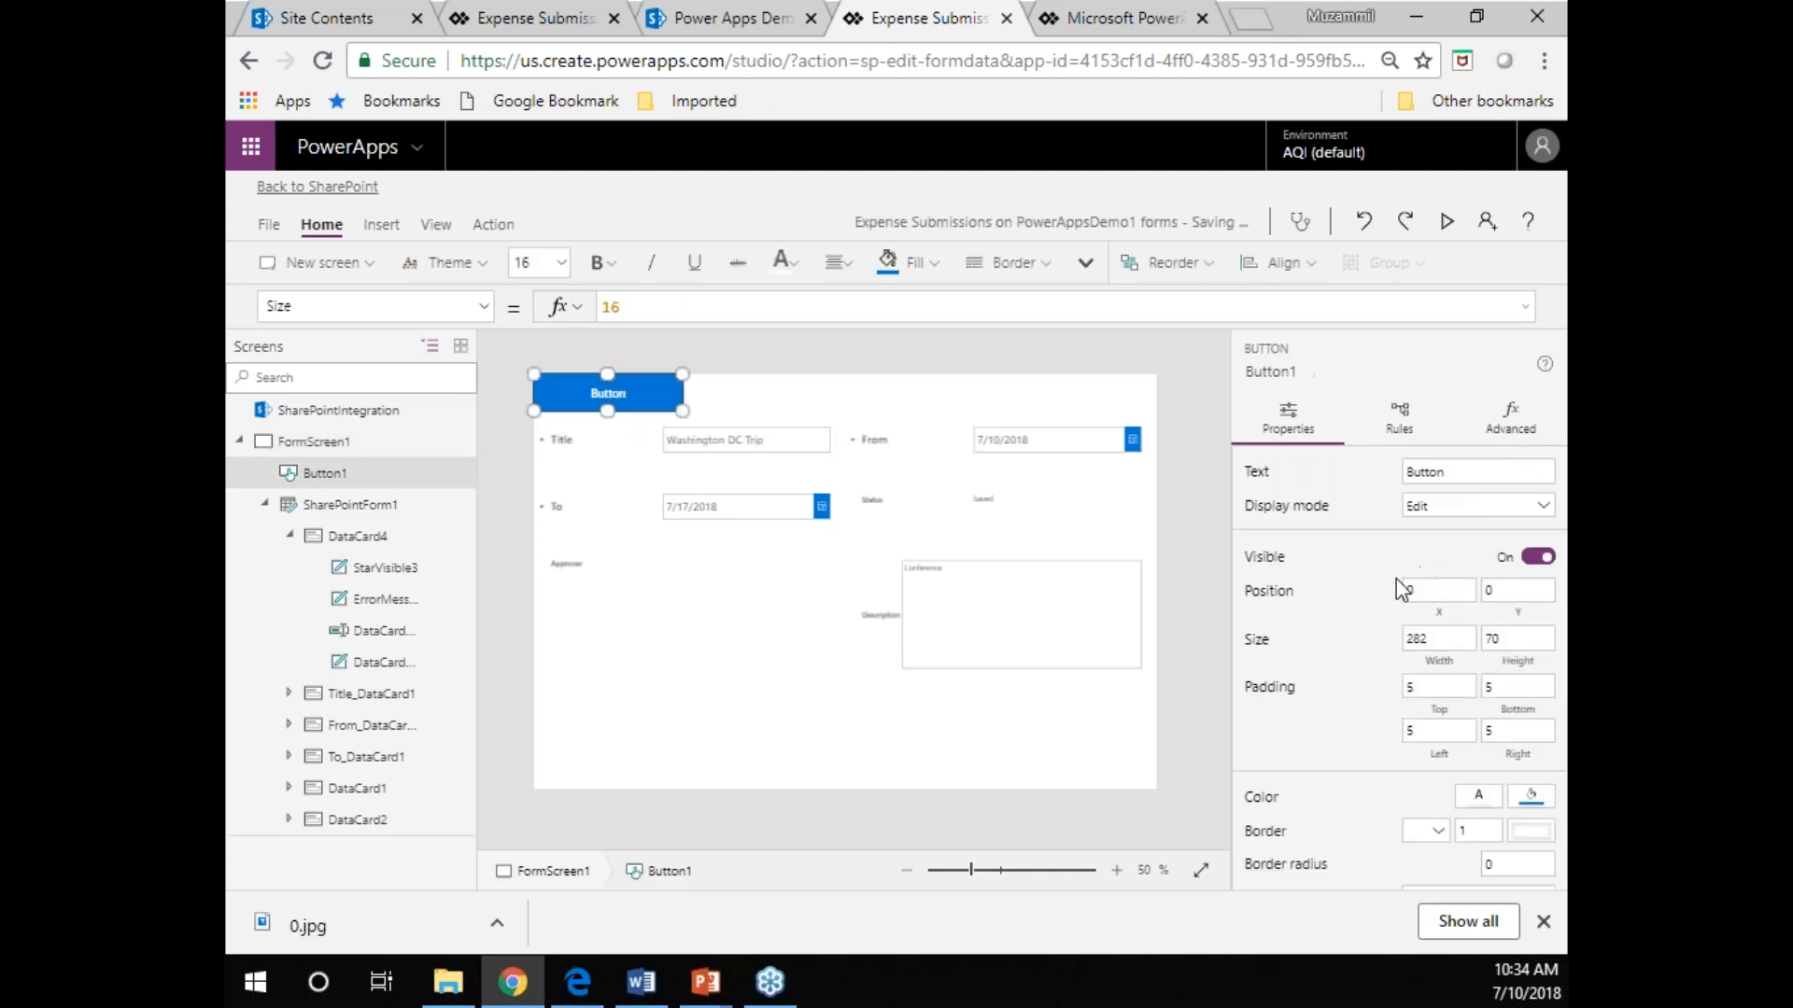
pyautogui.scroll(-3, 1363, 742)
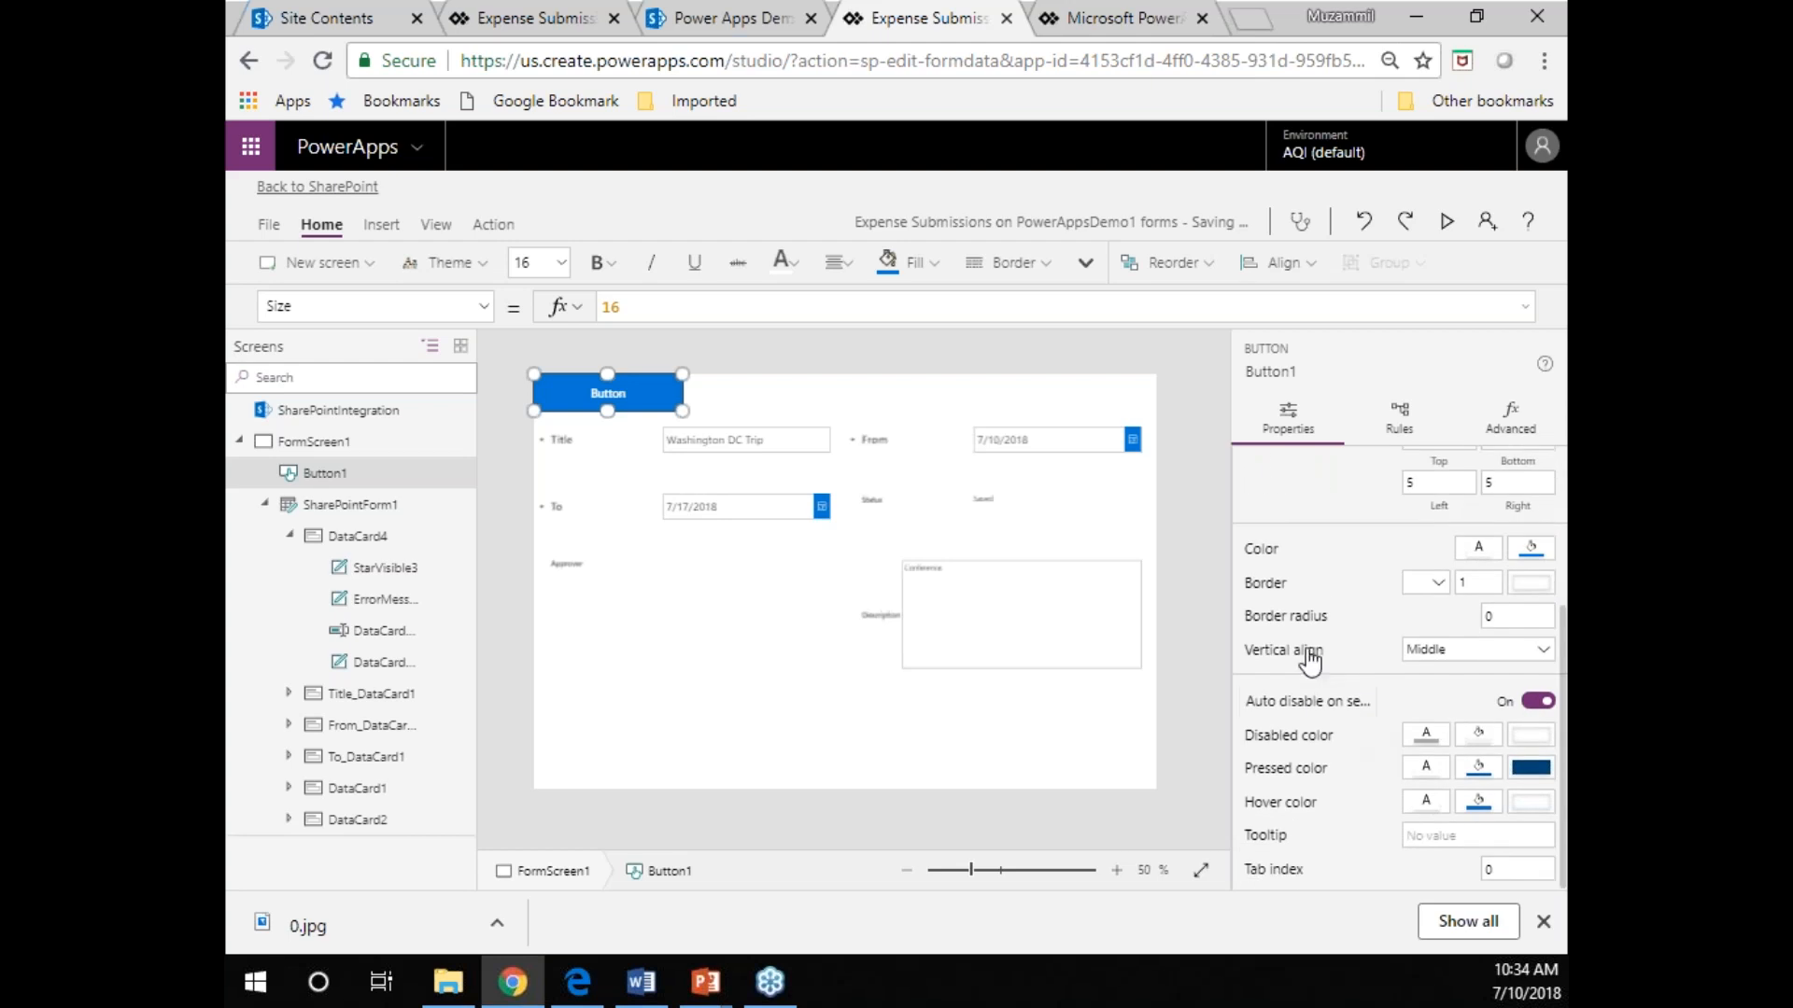
pyautogui.click(1515, 612)
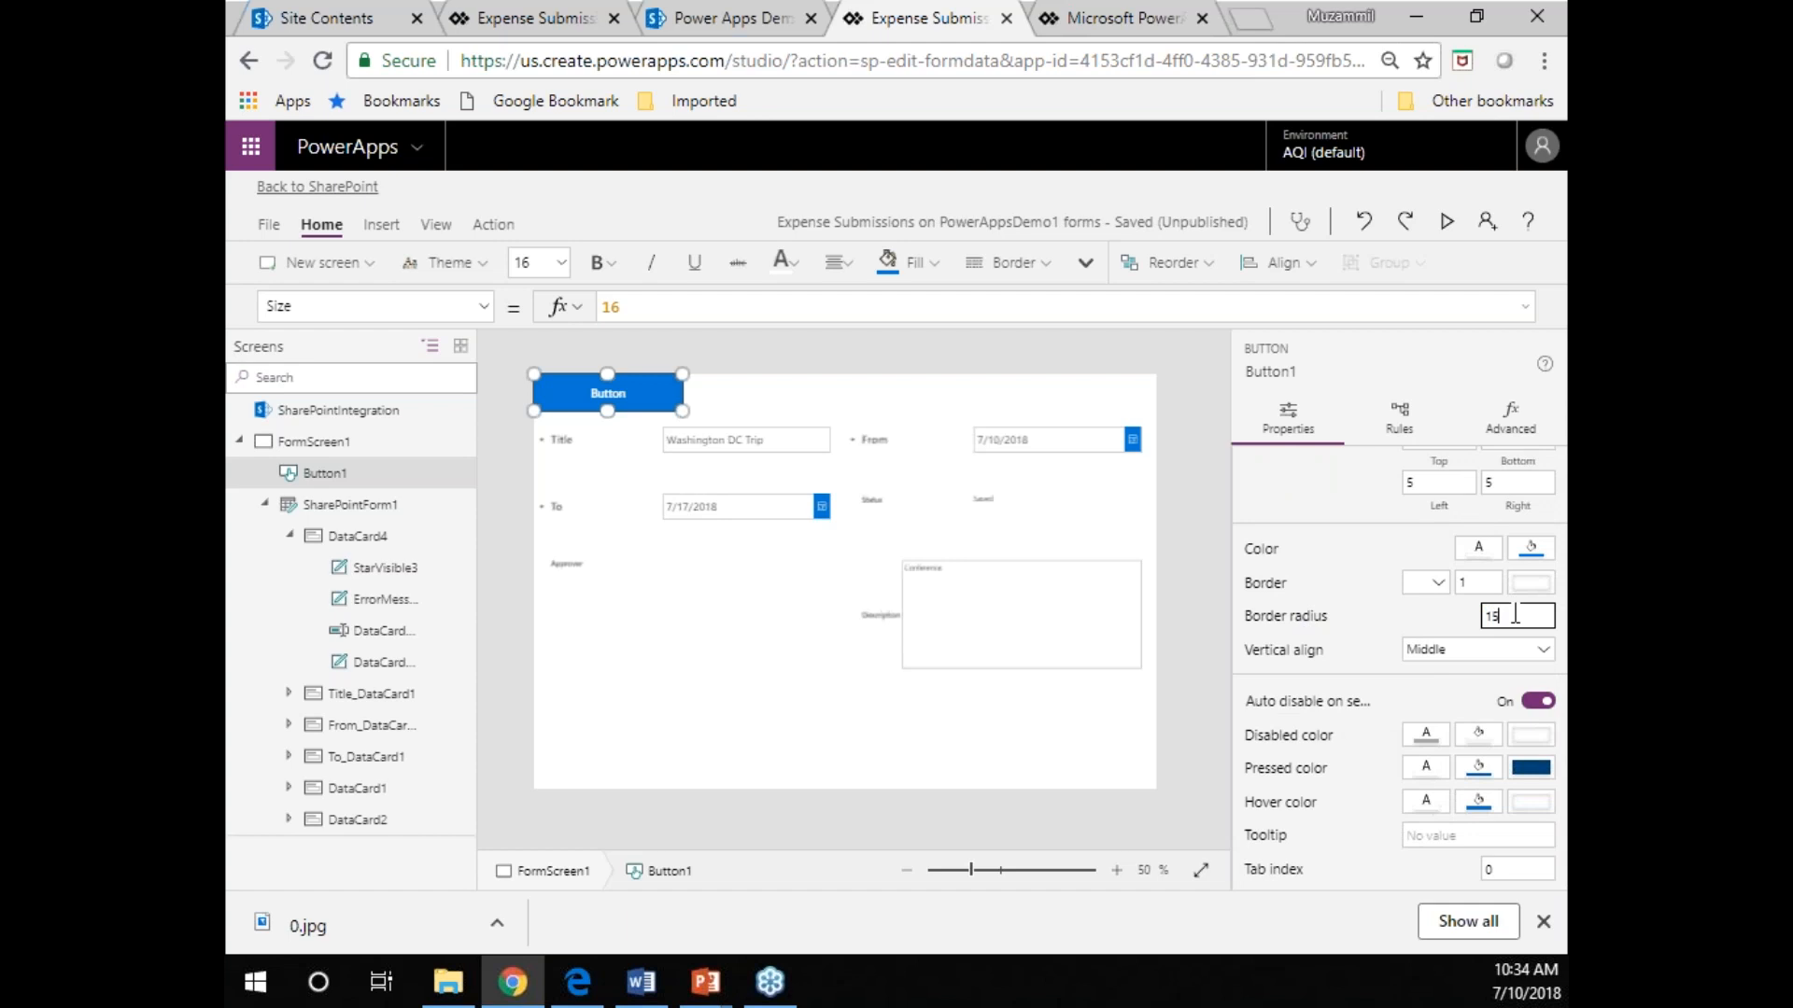
pyautogui.click(956, 771)
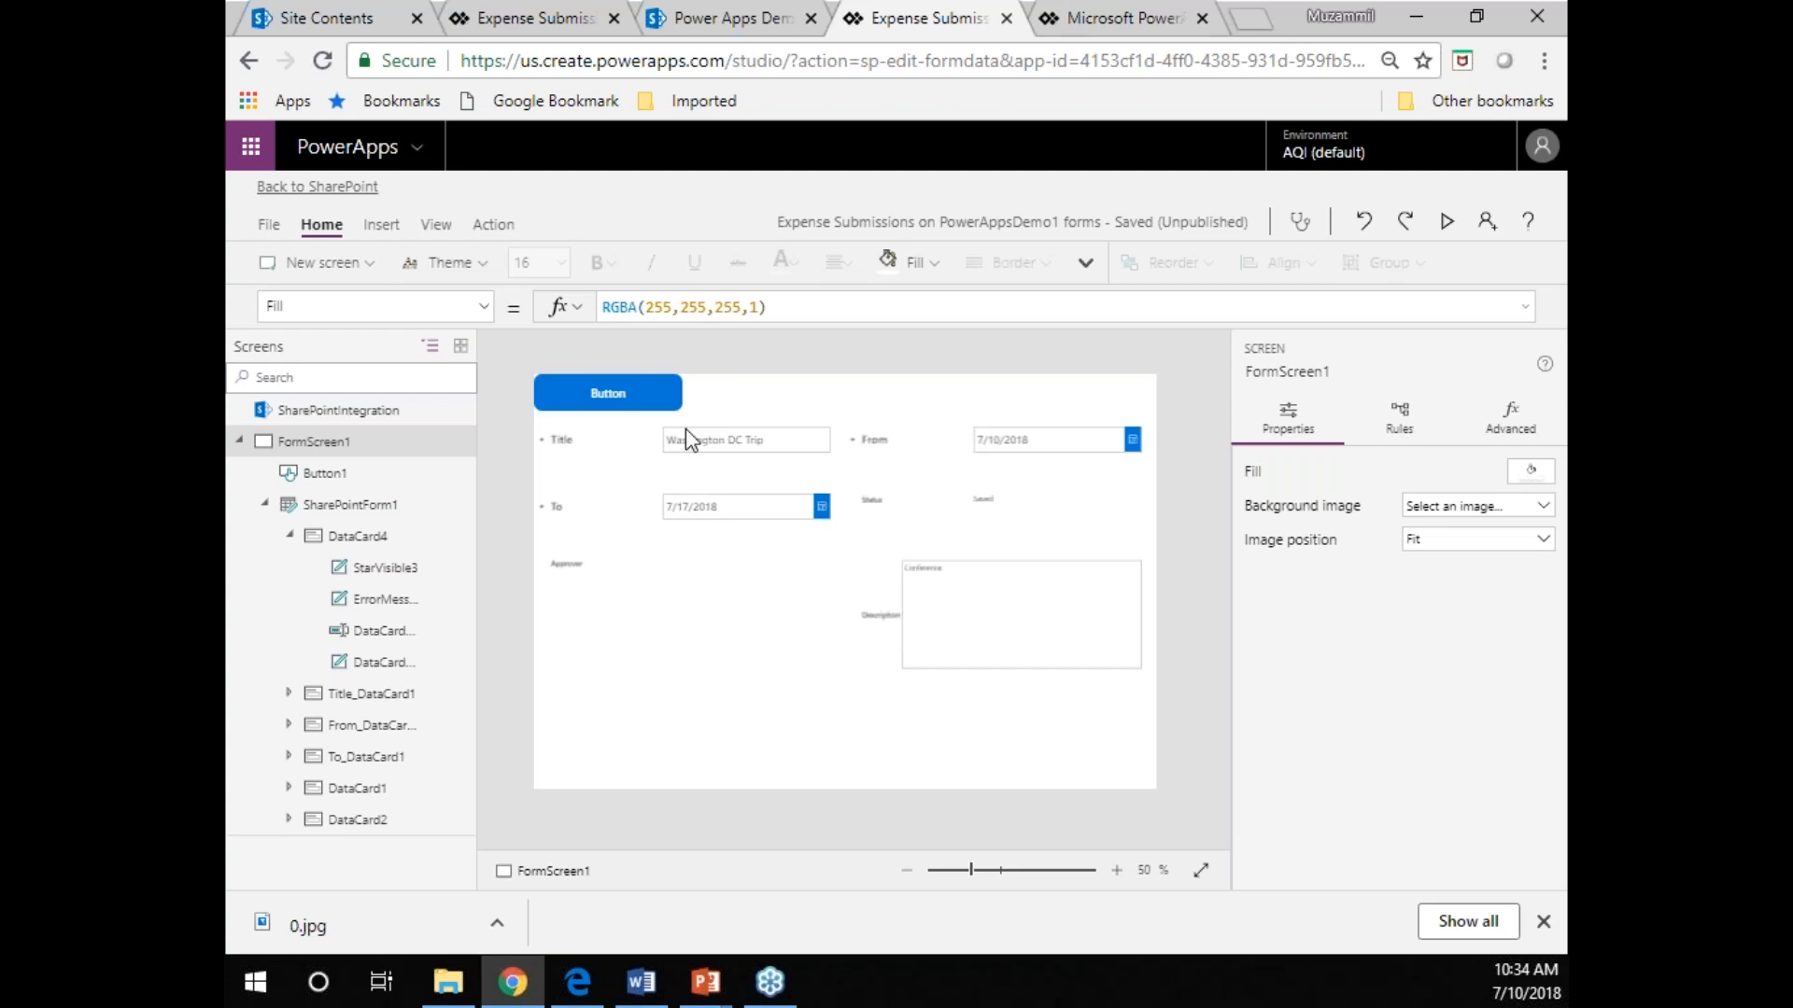
# Set the button's RadiusBottomLeft and RadiusBottomRight to 0, so that it has a tab shape with only the upper corners rounded.
pyautogui.click(602, 406)
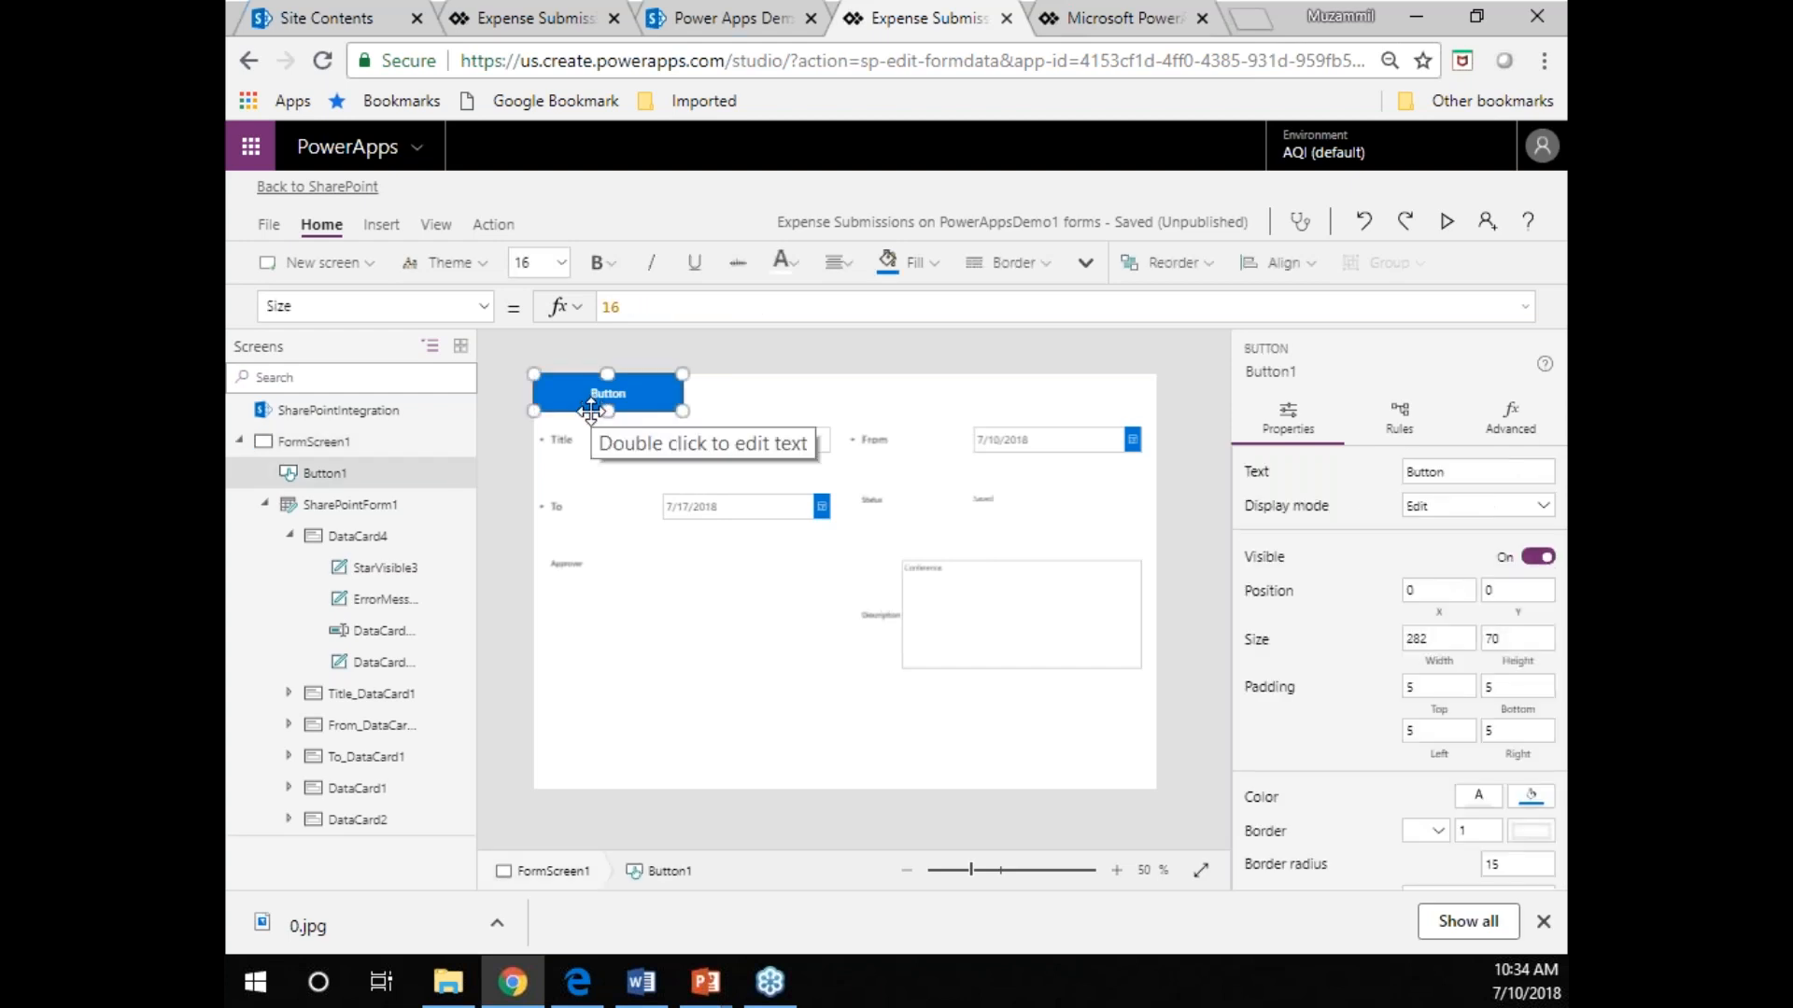
pyautogui.click(1514, 422)
pyautogui.scroll(-2, 1441, 710)
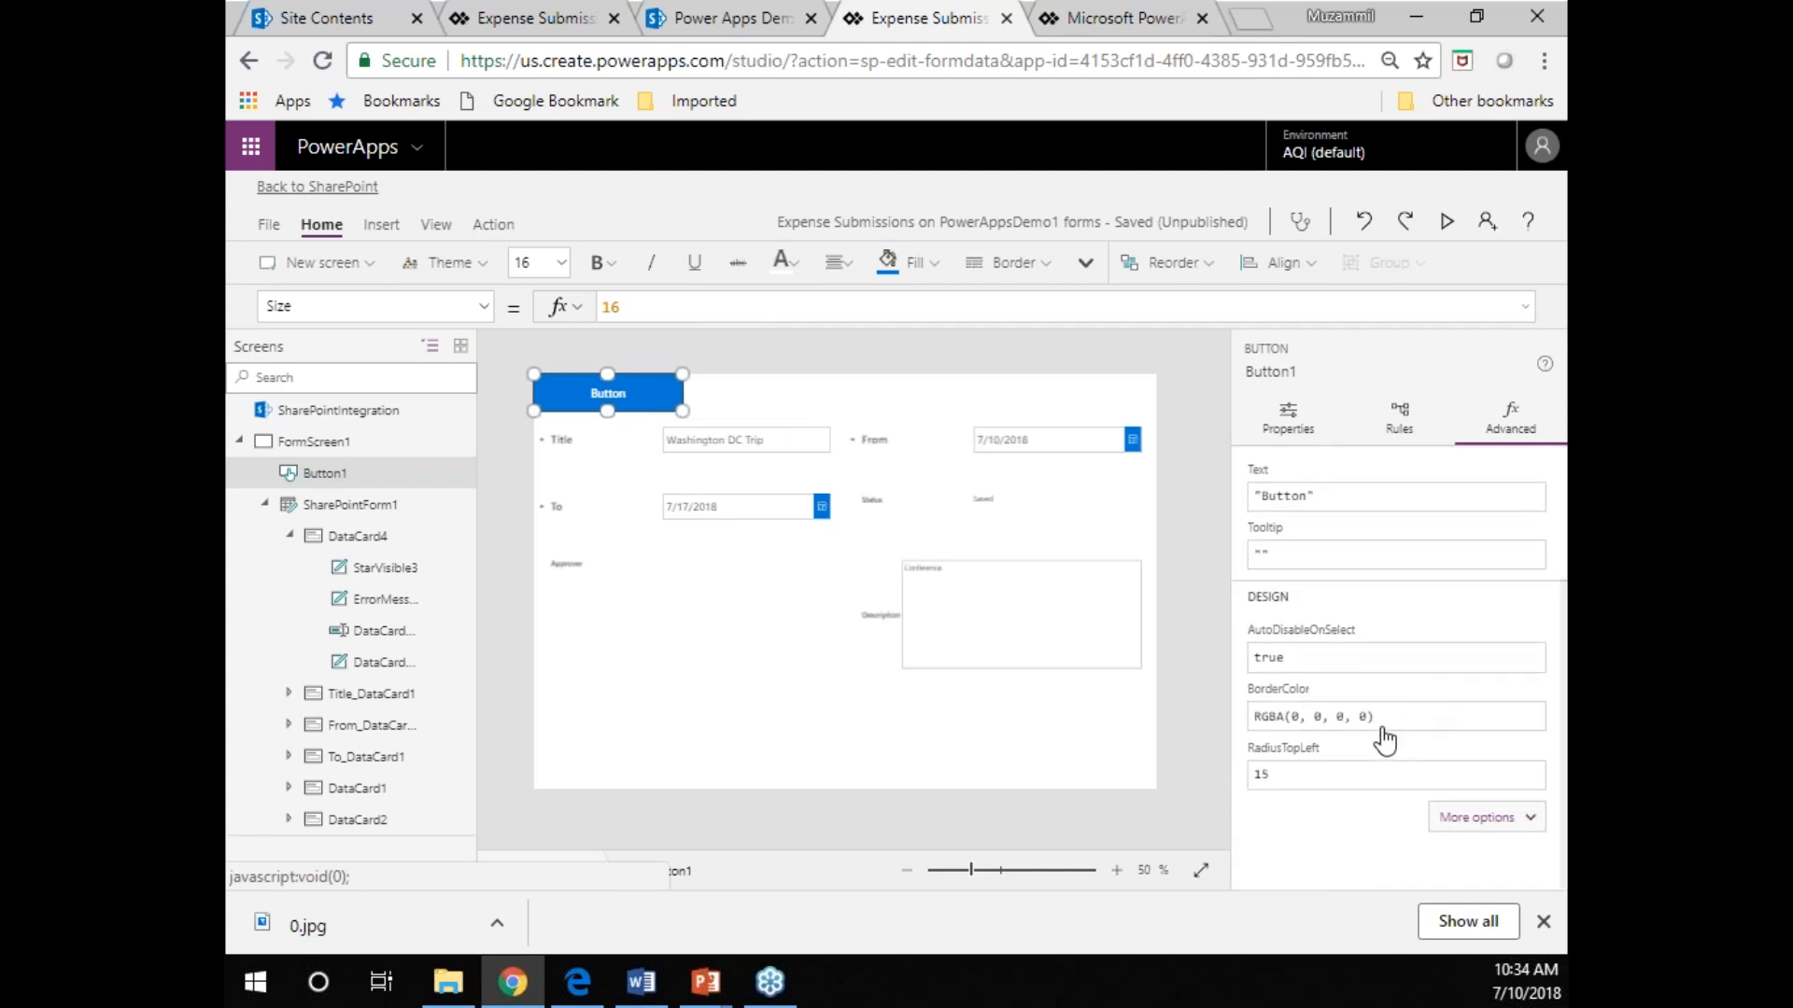
pyautogui.click(1484, 818)
pyautogui.scroll(-5, 1454, 760)
pyautogui.scroll(3, 1451, 755)
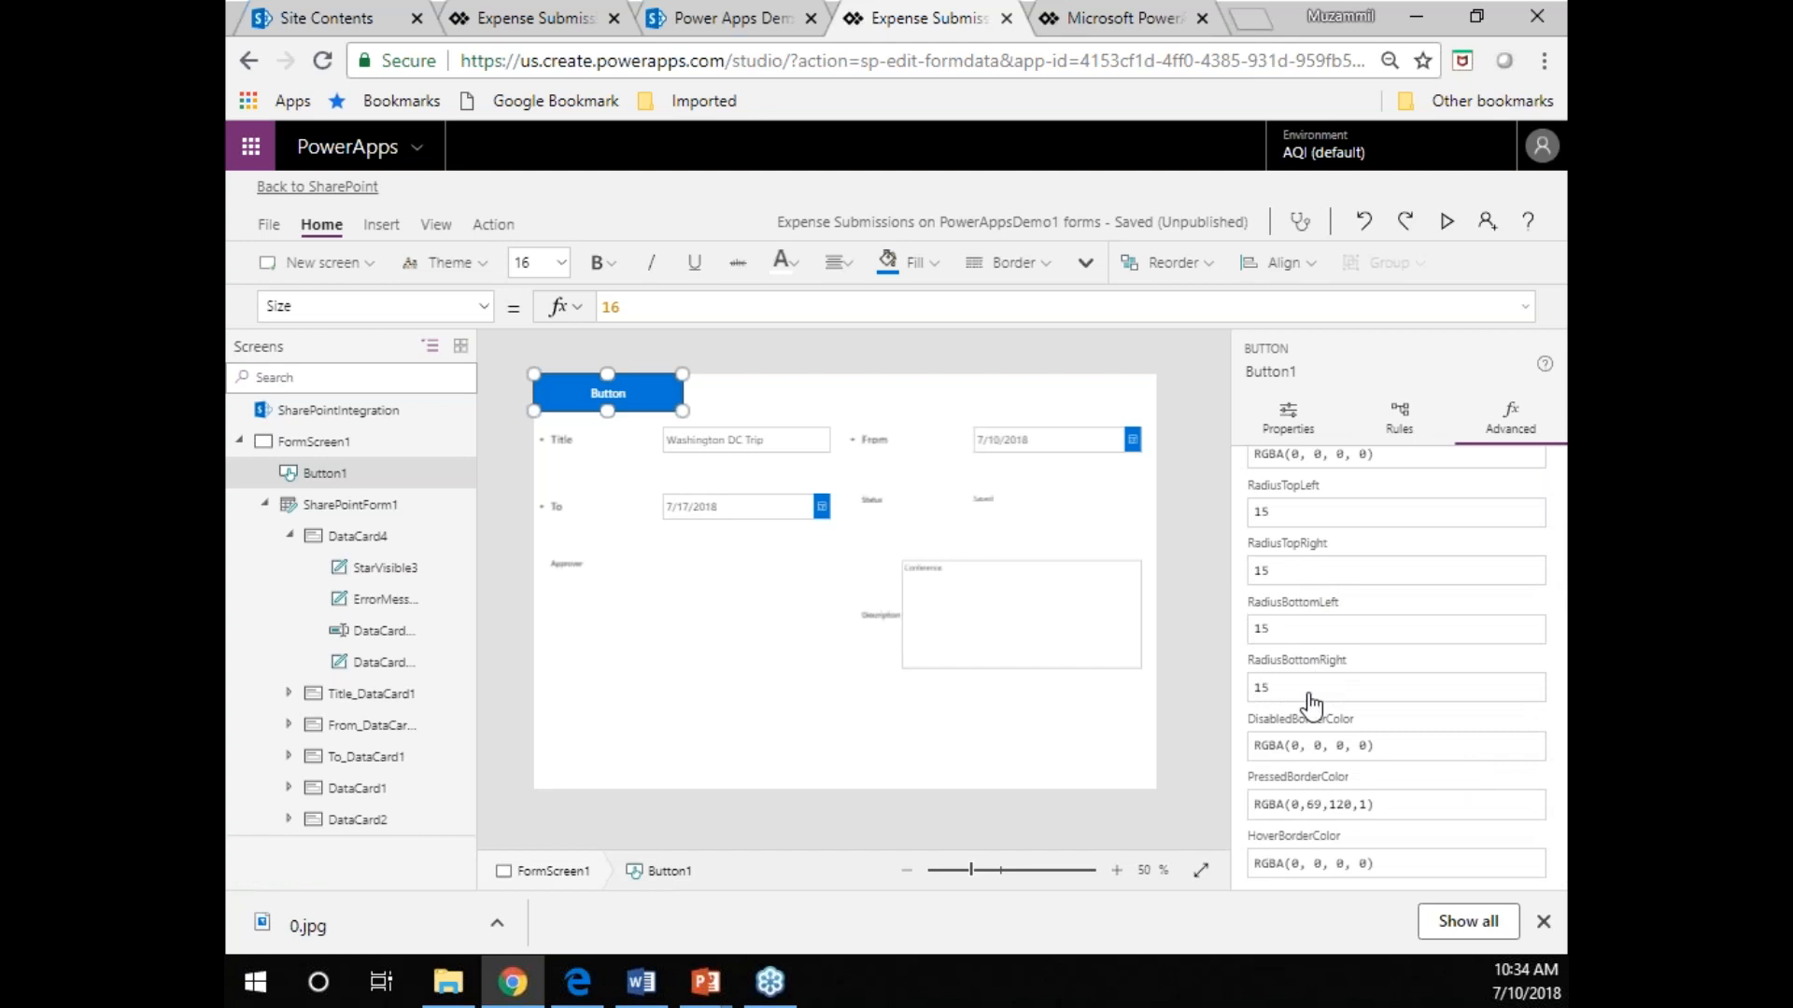
pyautogui.click(1302, 628)
pyautogui.click(1319, 688)
pyautogui.press('BackSpace')
pyautogui.write('0')
pyautogui.click(931, 782)
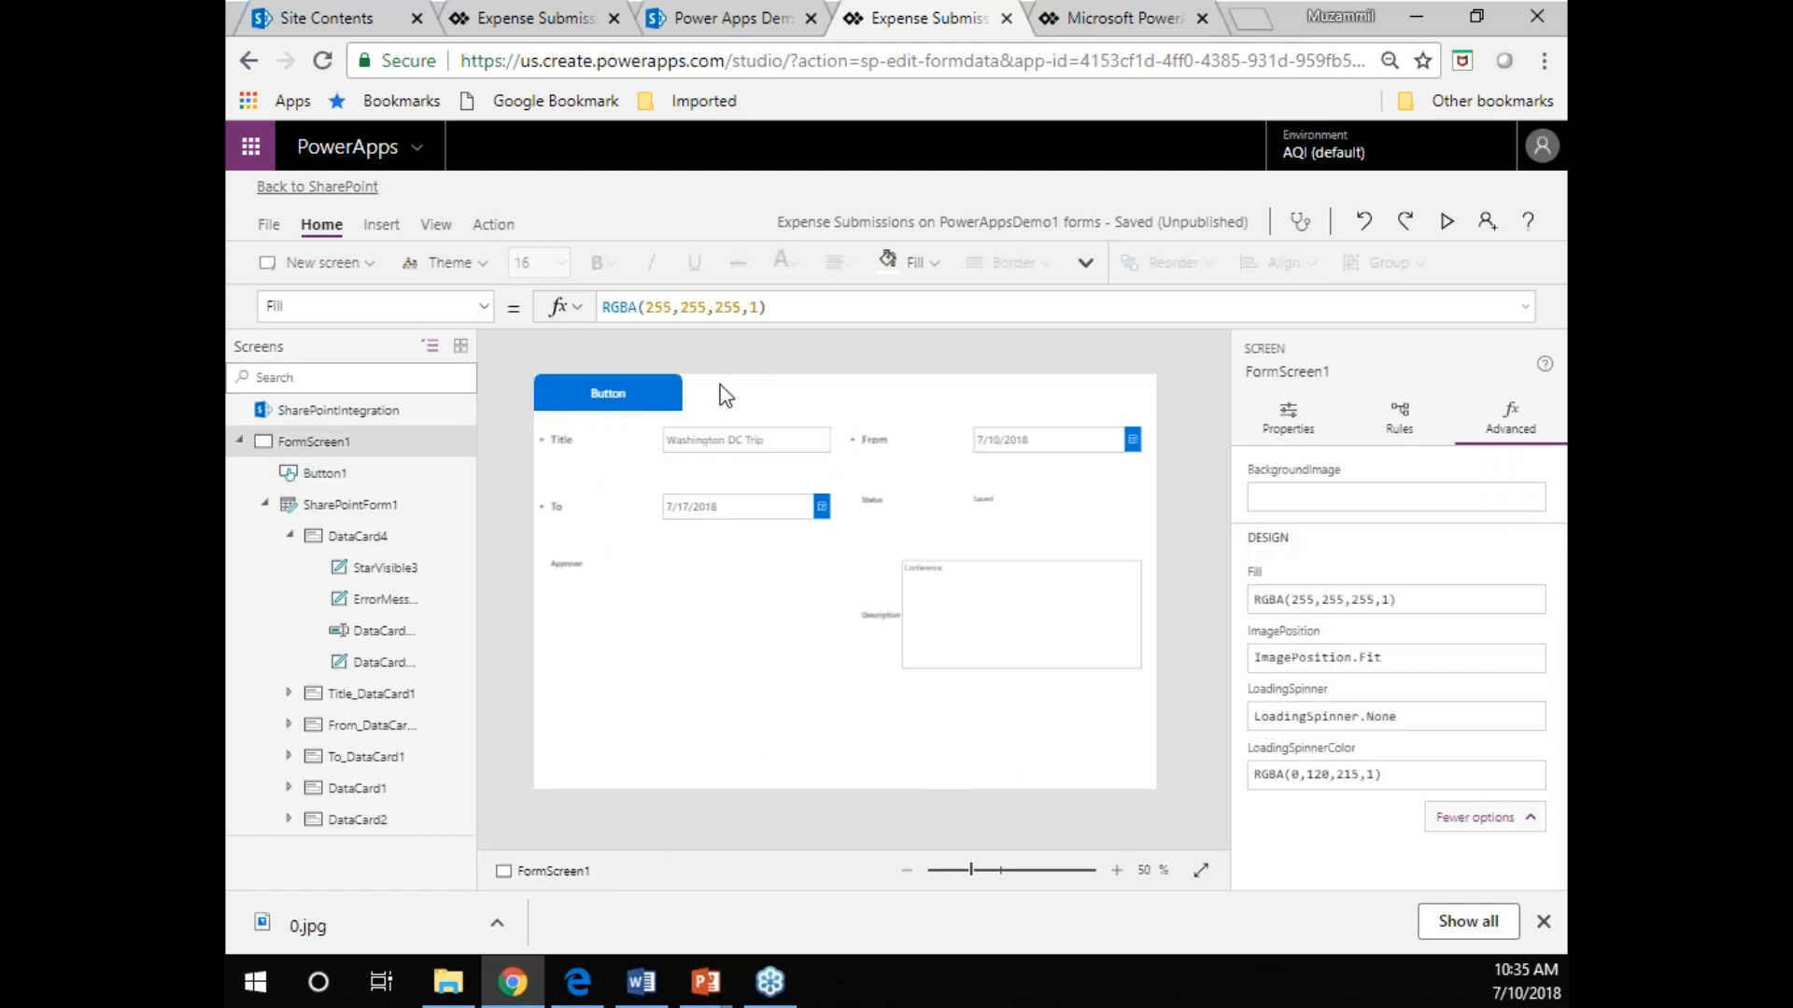
# Rename the Button1 control as BtnExpenses.
pyautogui.click(633, 399)
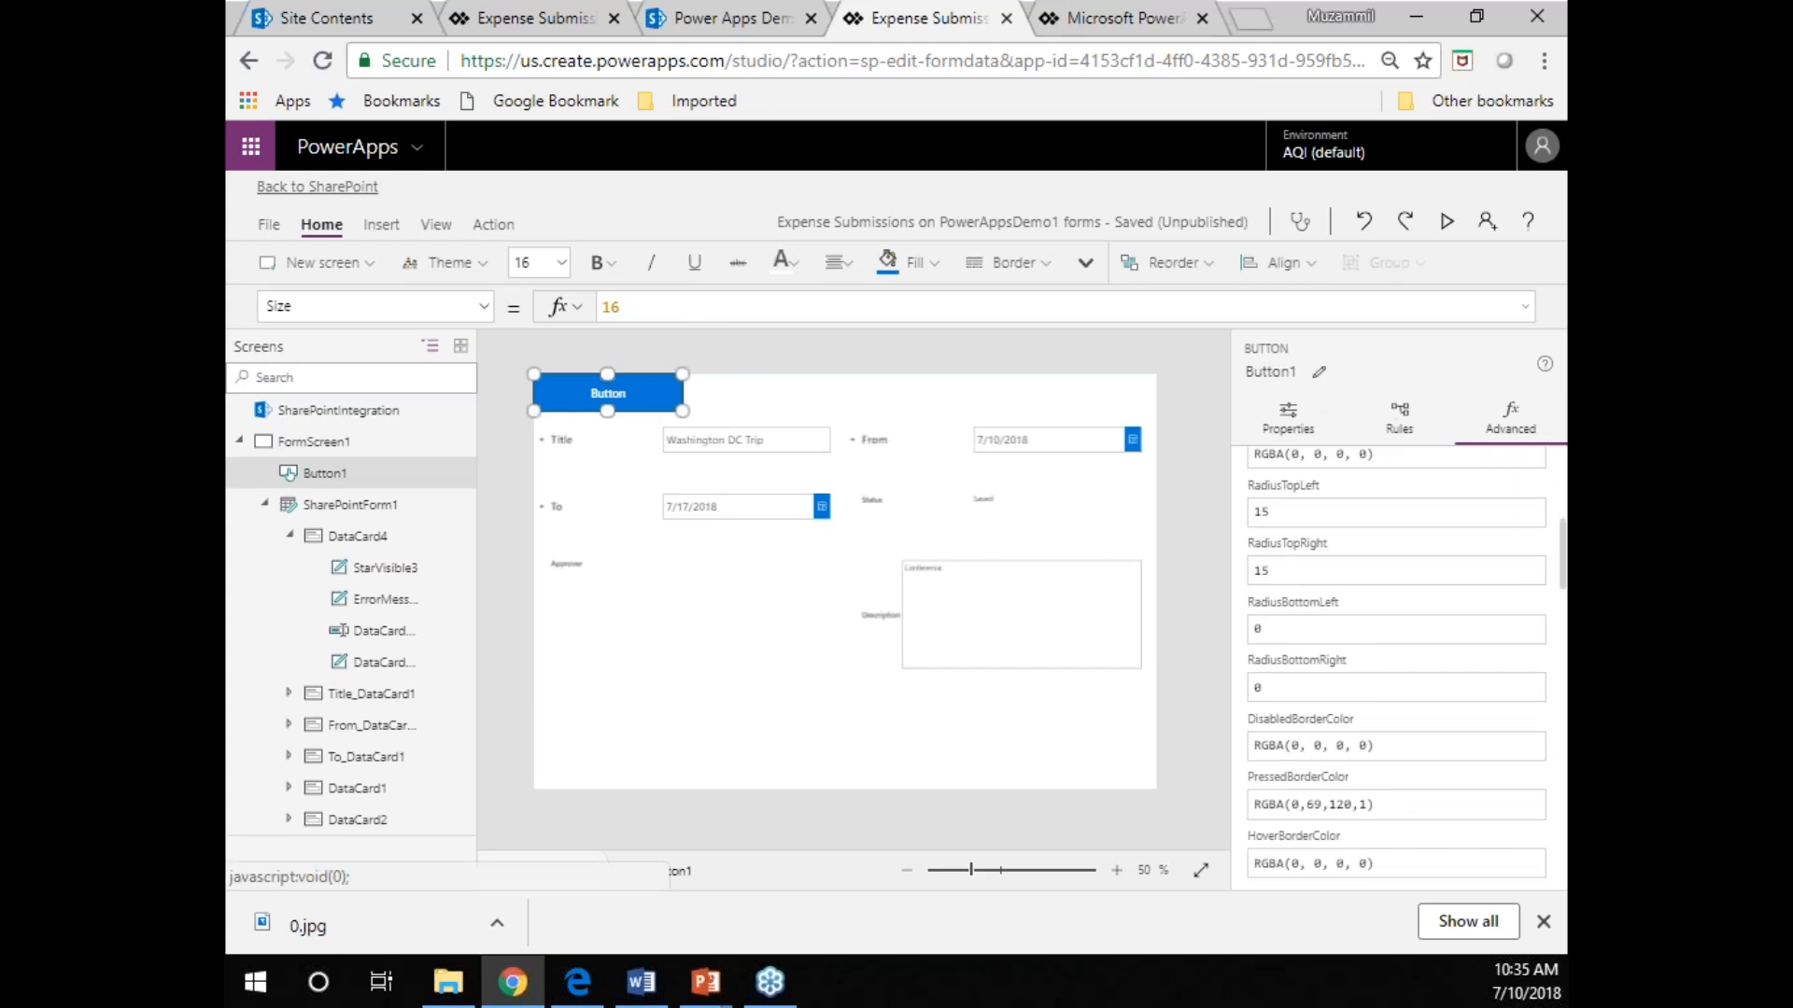
pyautogui.doubleClick(1266, 376)
pyautogui.write('BtnExpenses')
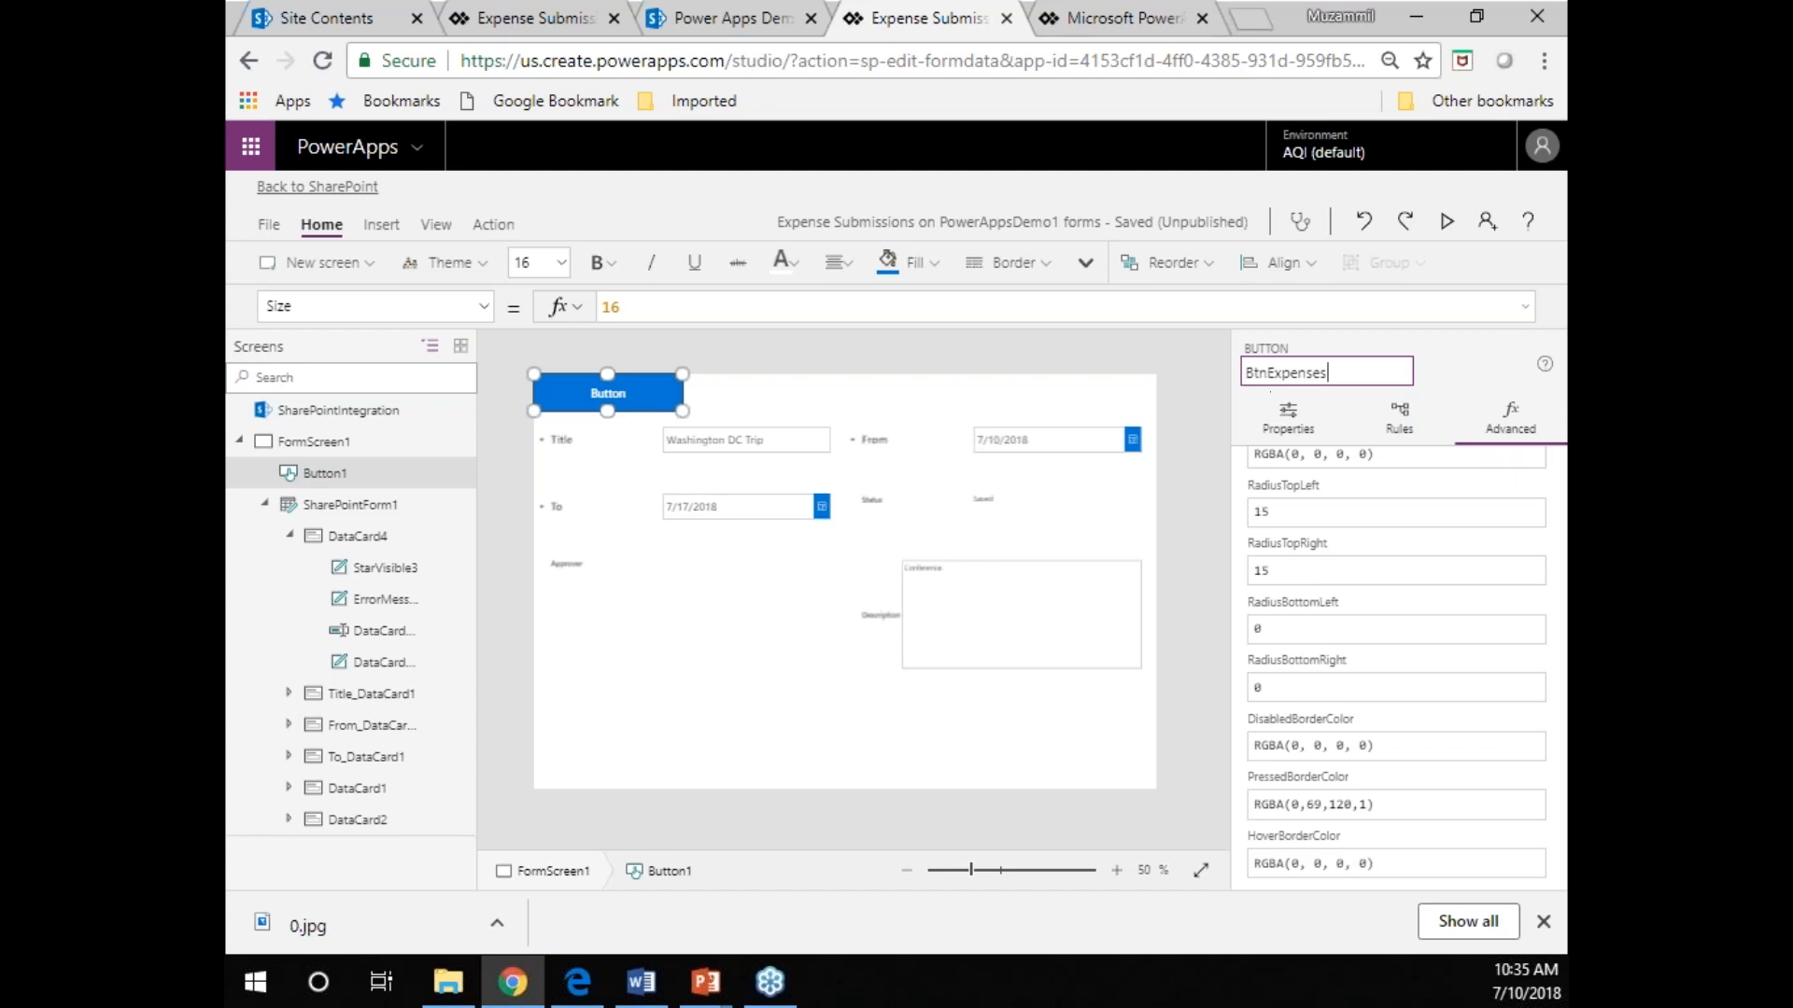
# Change the BtnExpenses button's text to "Expense Submission".
pyautogui.scroll(10, 1323, 566)
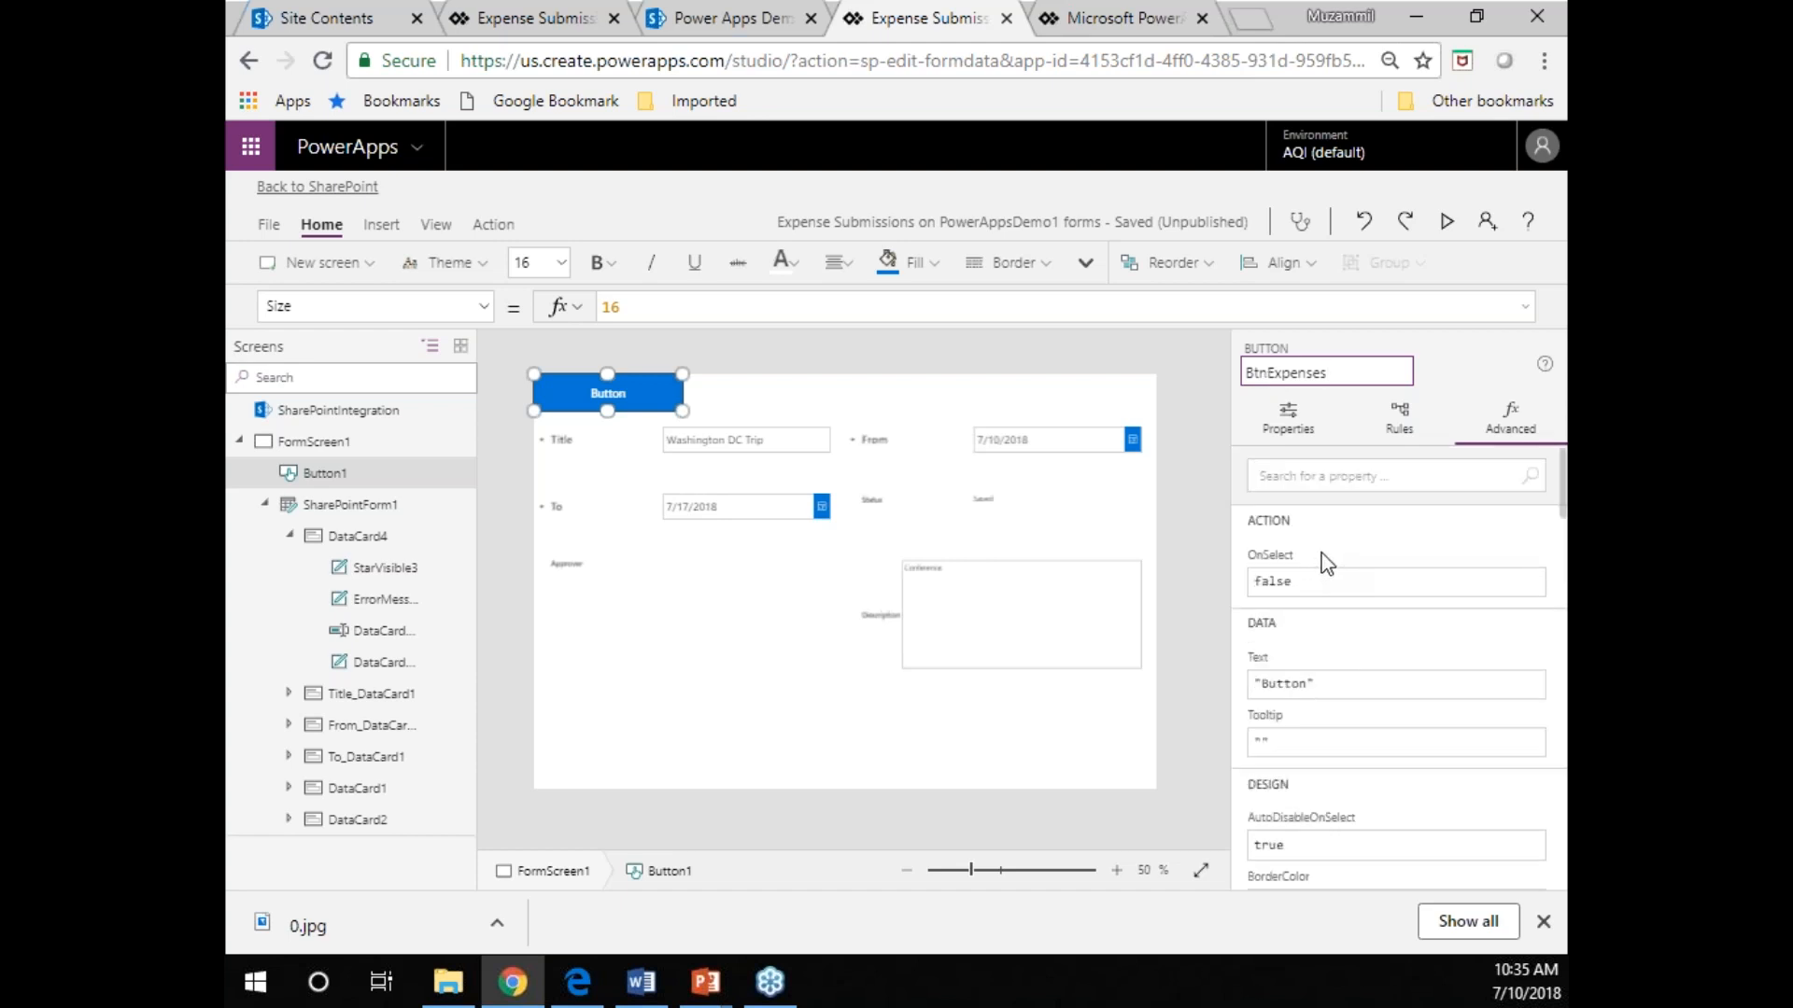
pyautogui.click(1310, 686)
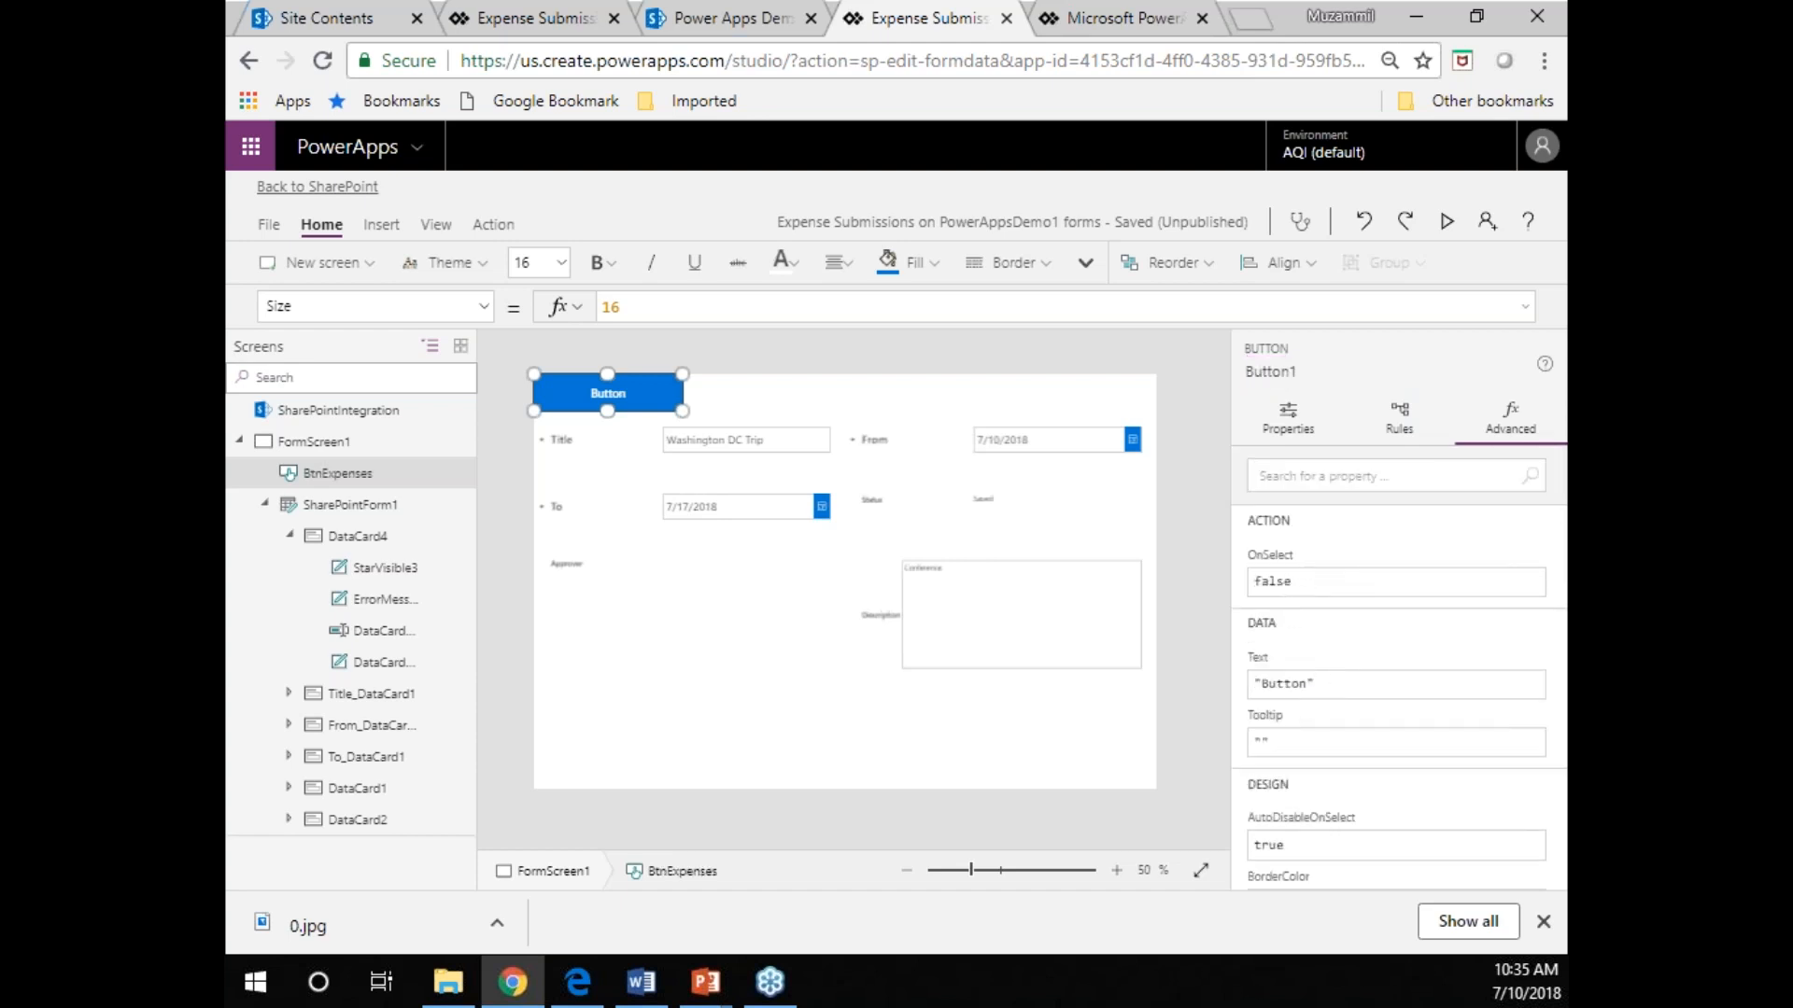
pyautogui.doubleClick(1309, 684)
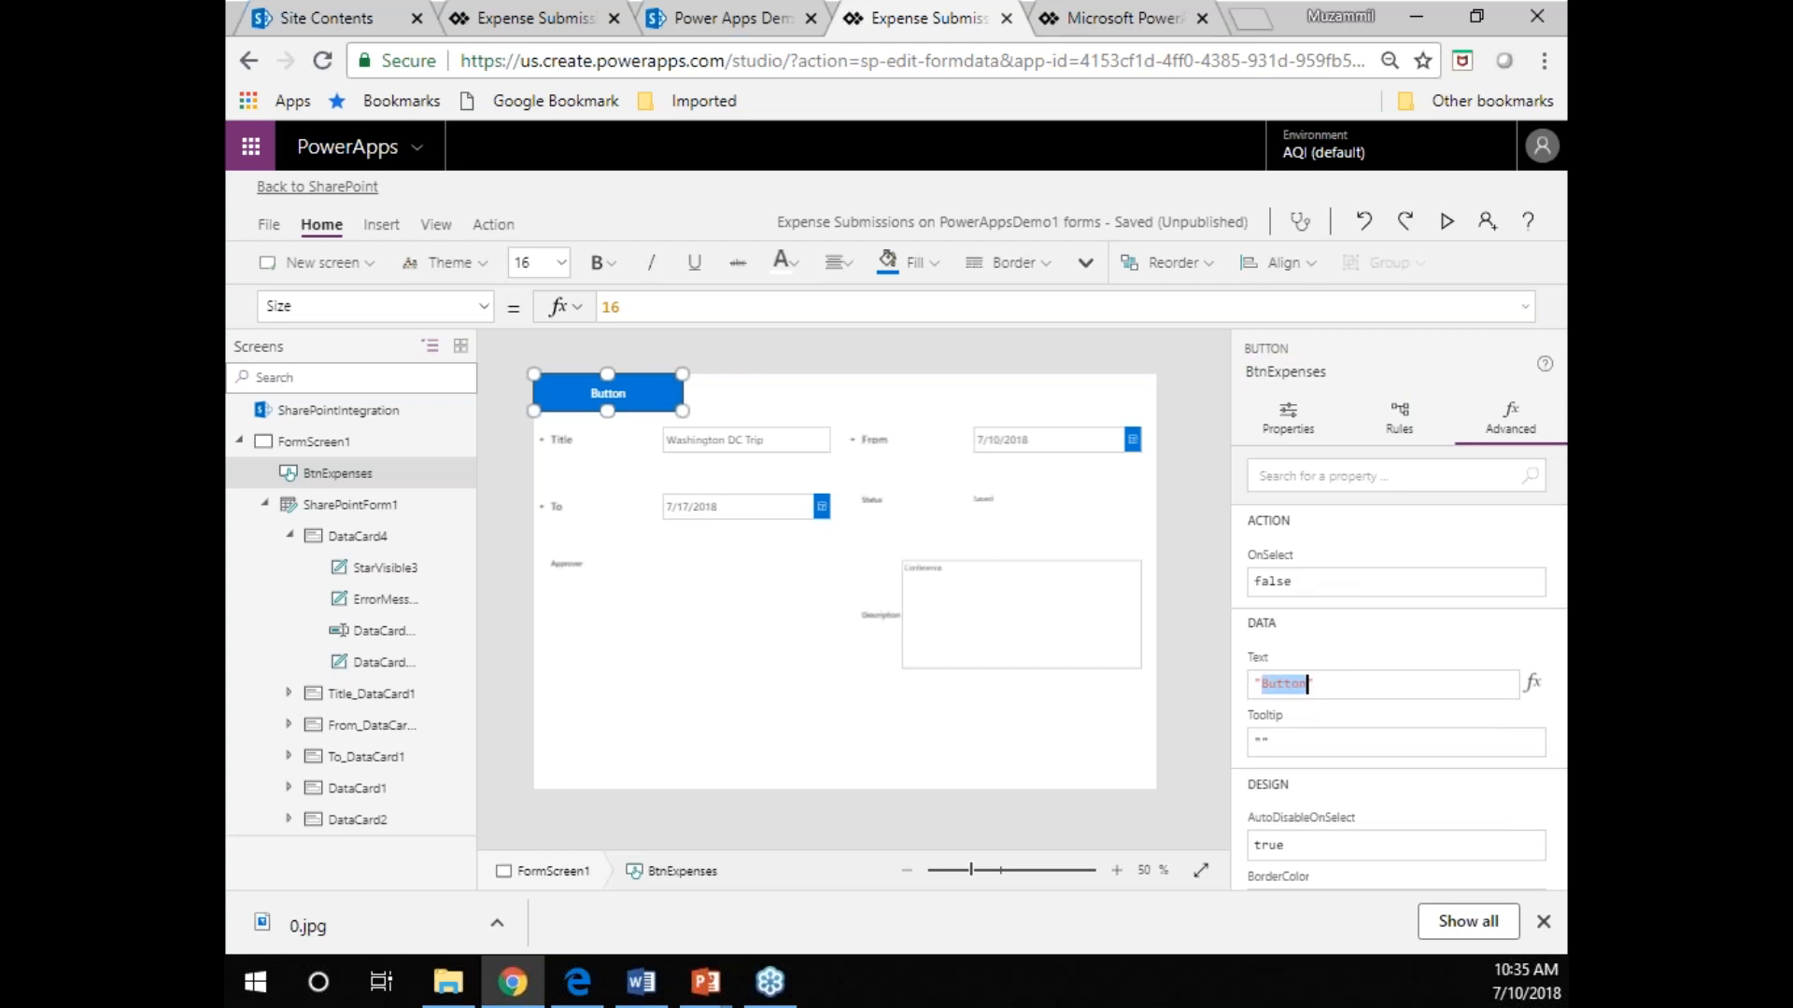
pyautogui.write('Expense Submission')
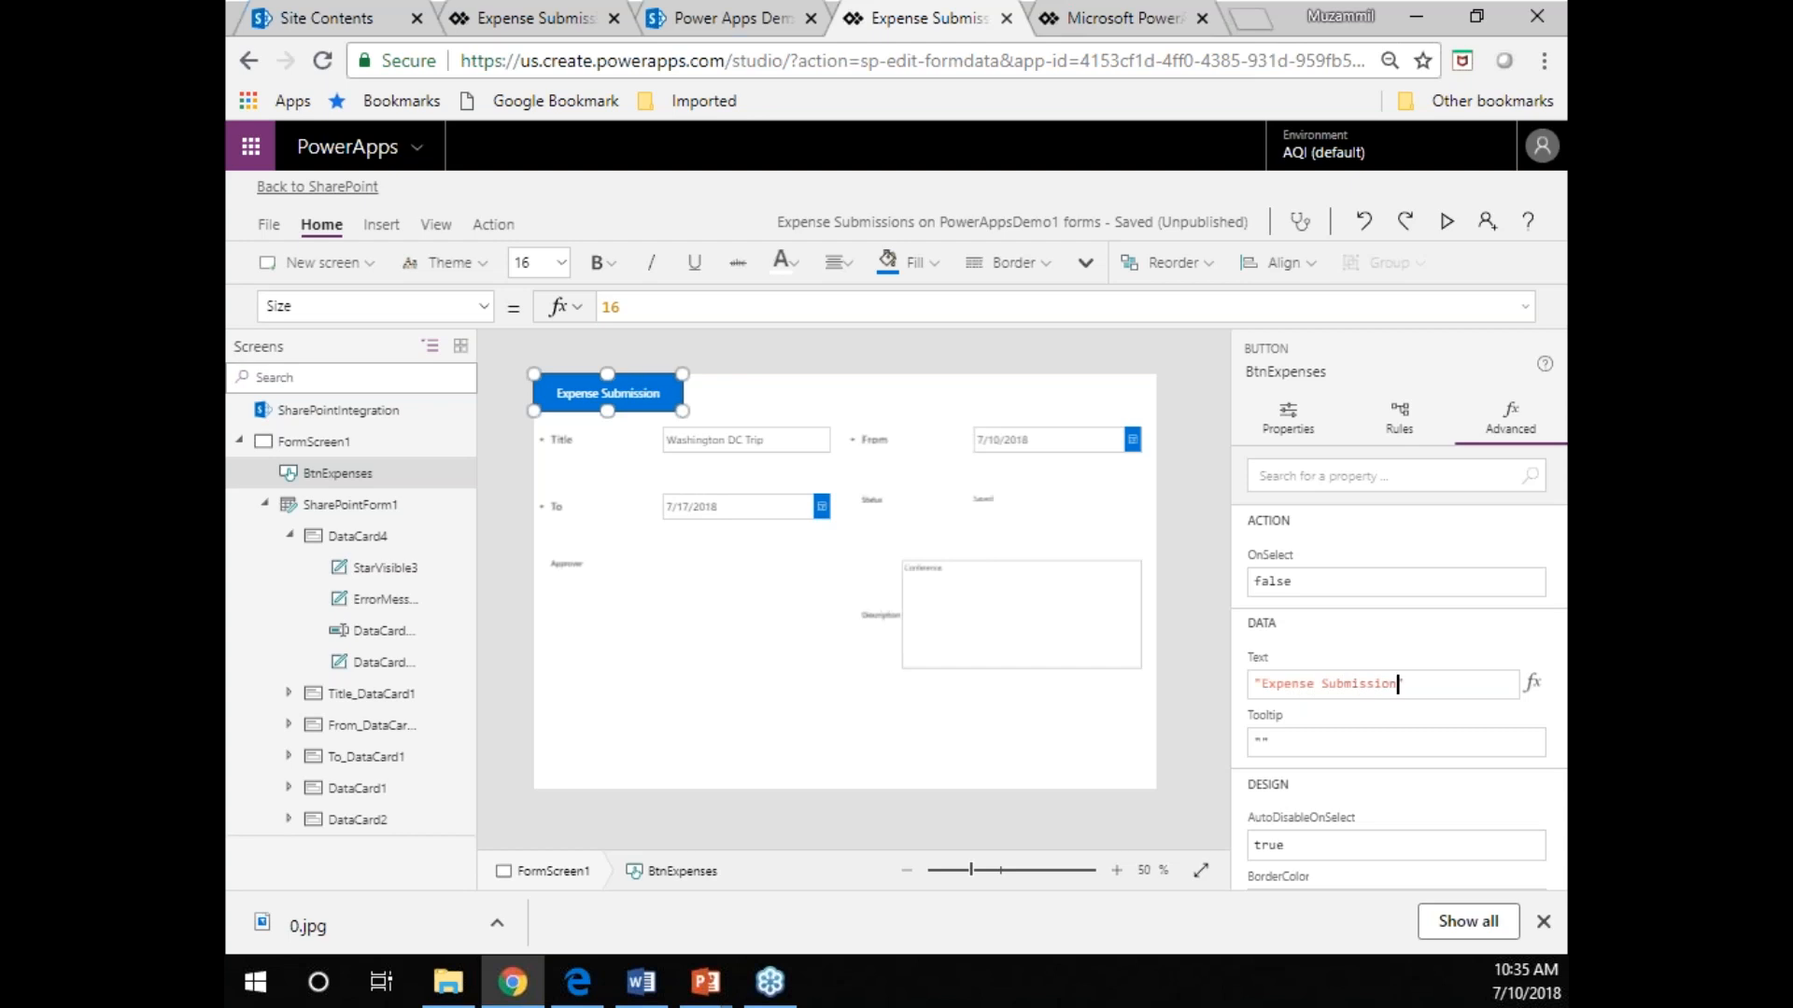
pyautogui.click(705, 780)
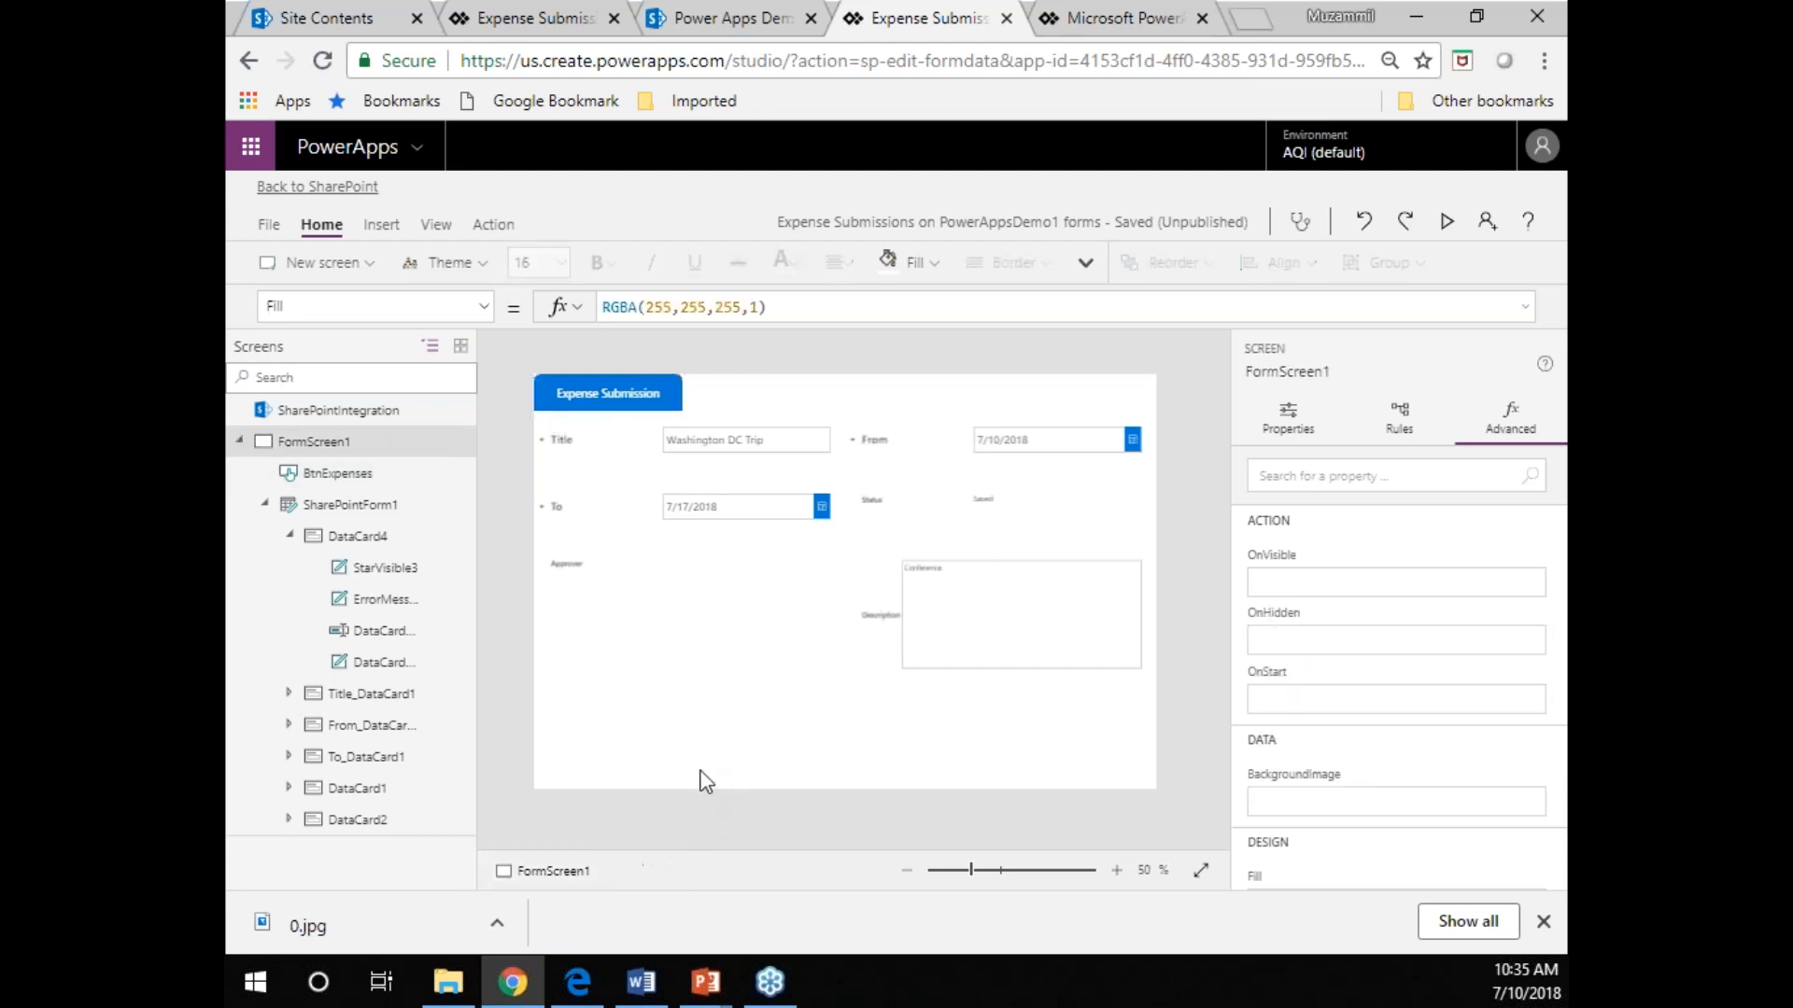
# Duplicate the Expense Submission button and place the copy directly to its right along the screen's upper edge.
pyautogui.click(652, 386)
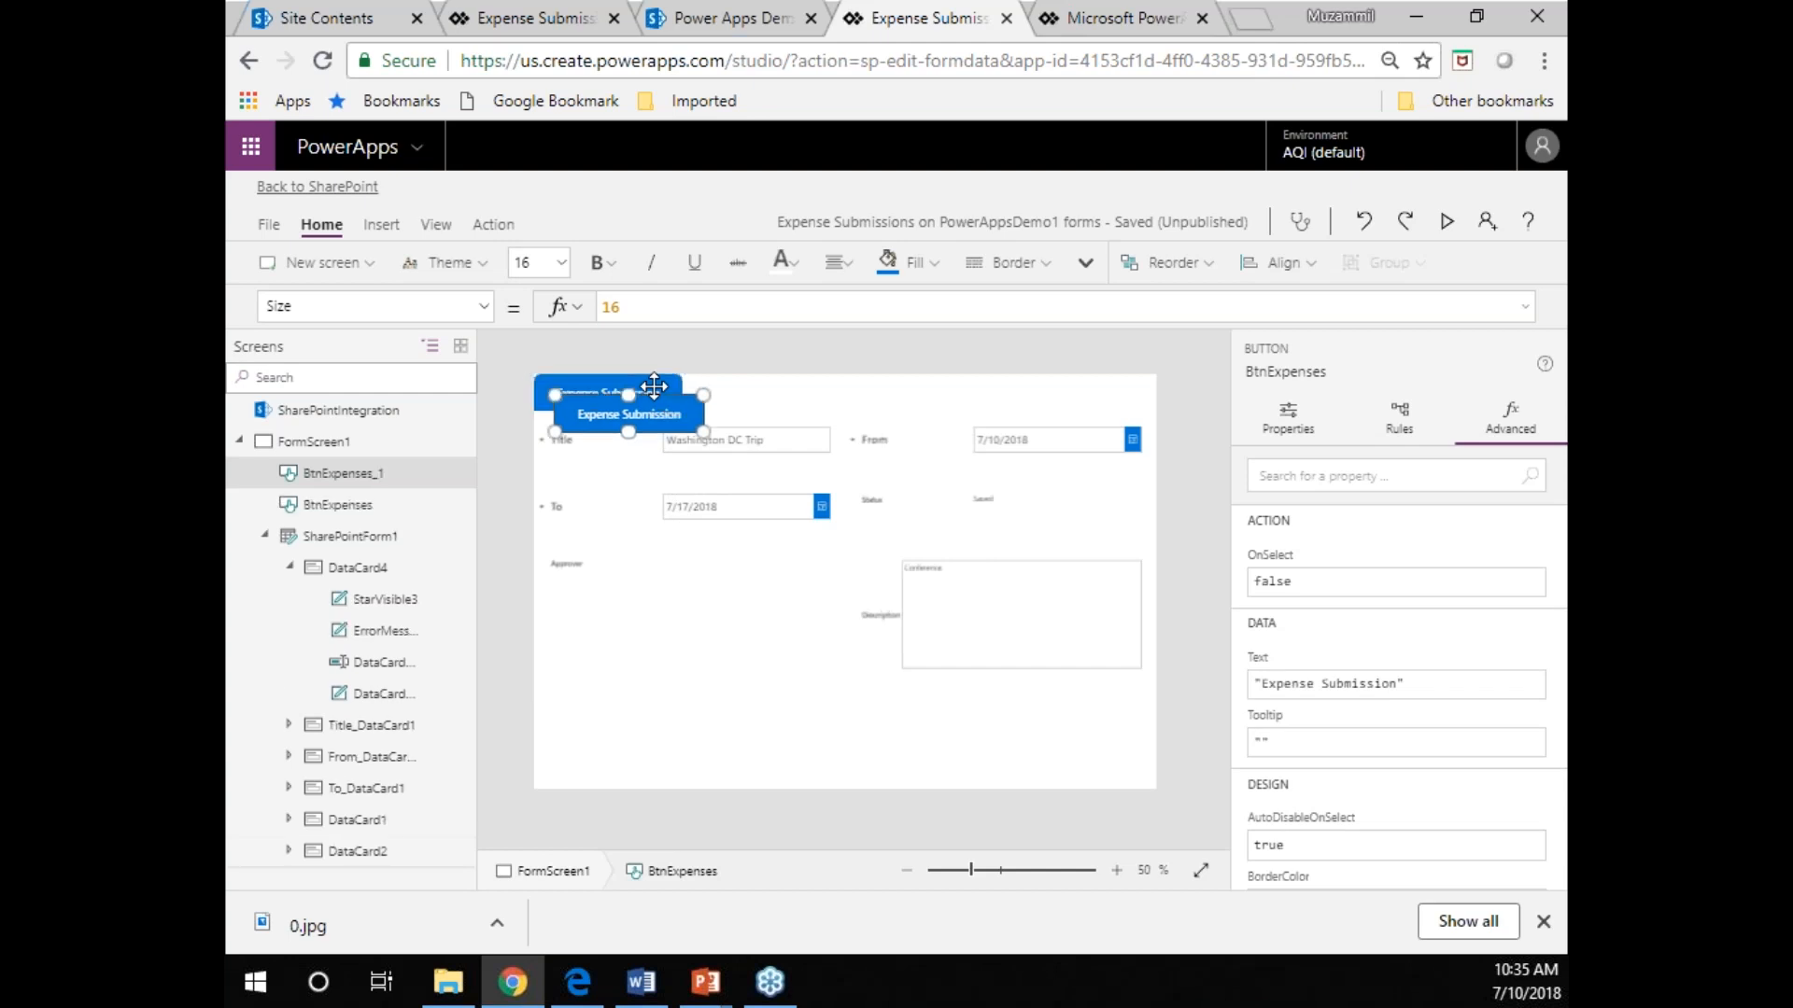
pyautogui.click(658, 405)
pyautogui.moveTo(657, 405); pyautogui.dragTo(784, 384)
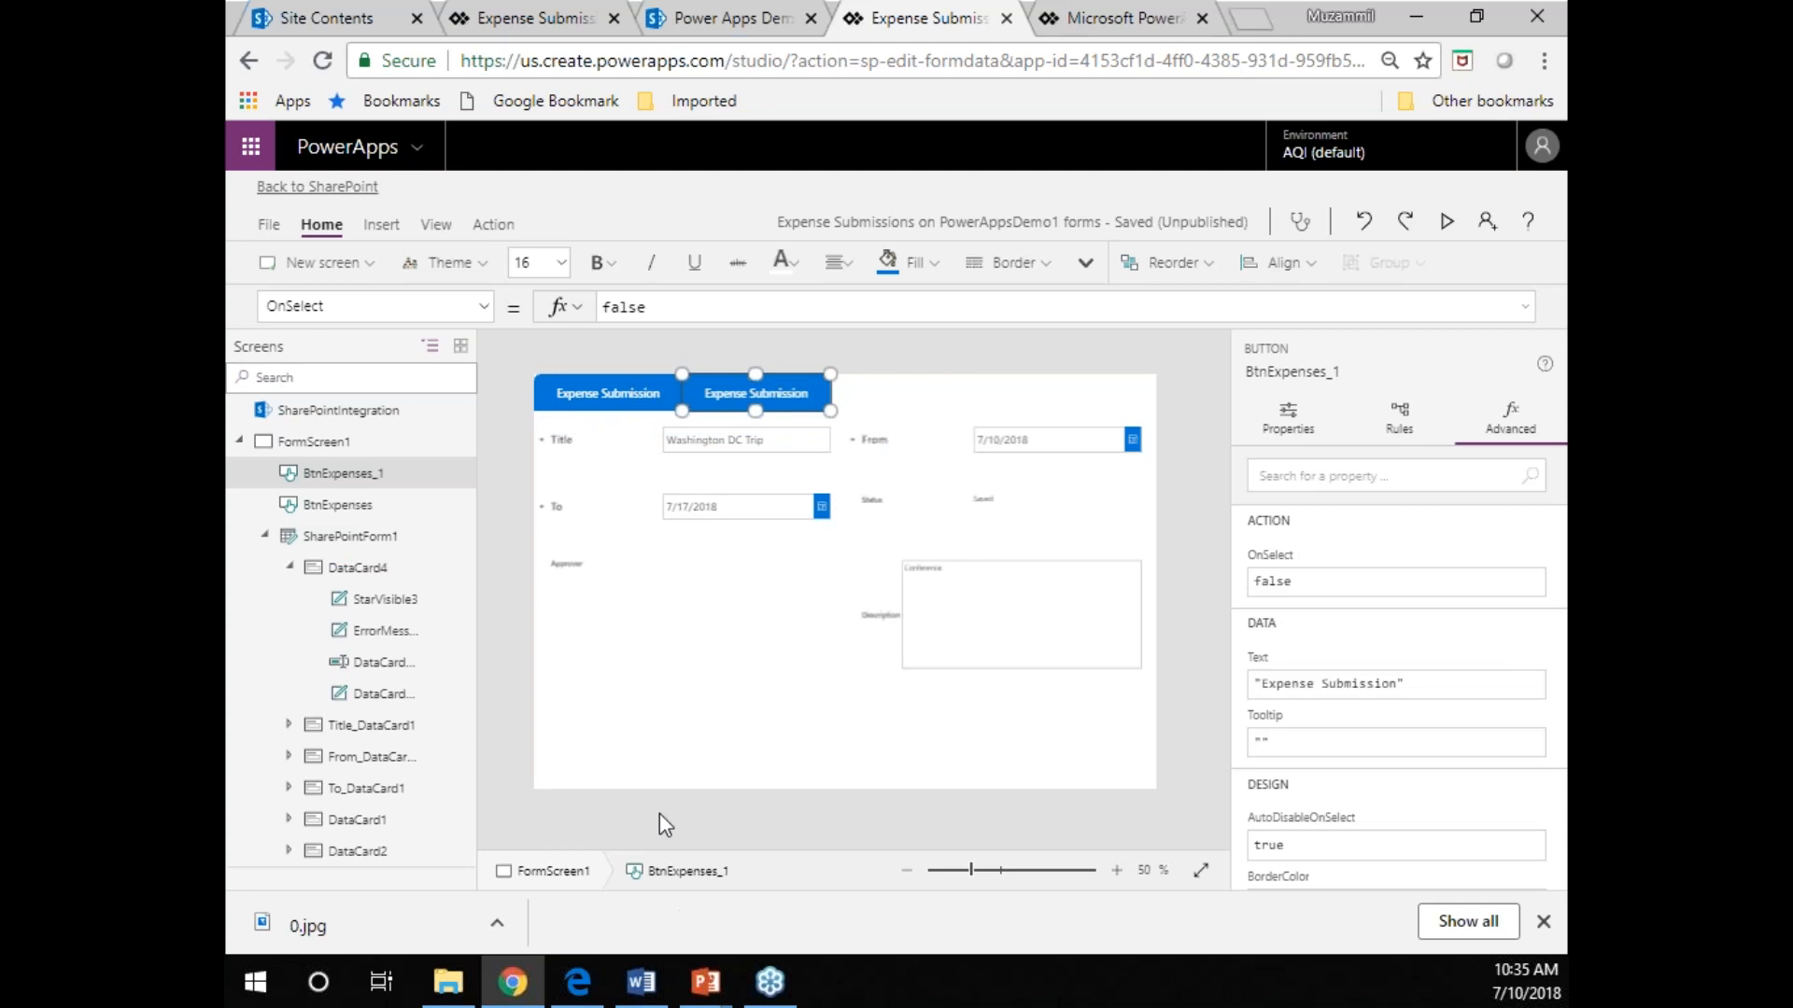
pyautogui.click(658, 784)
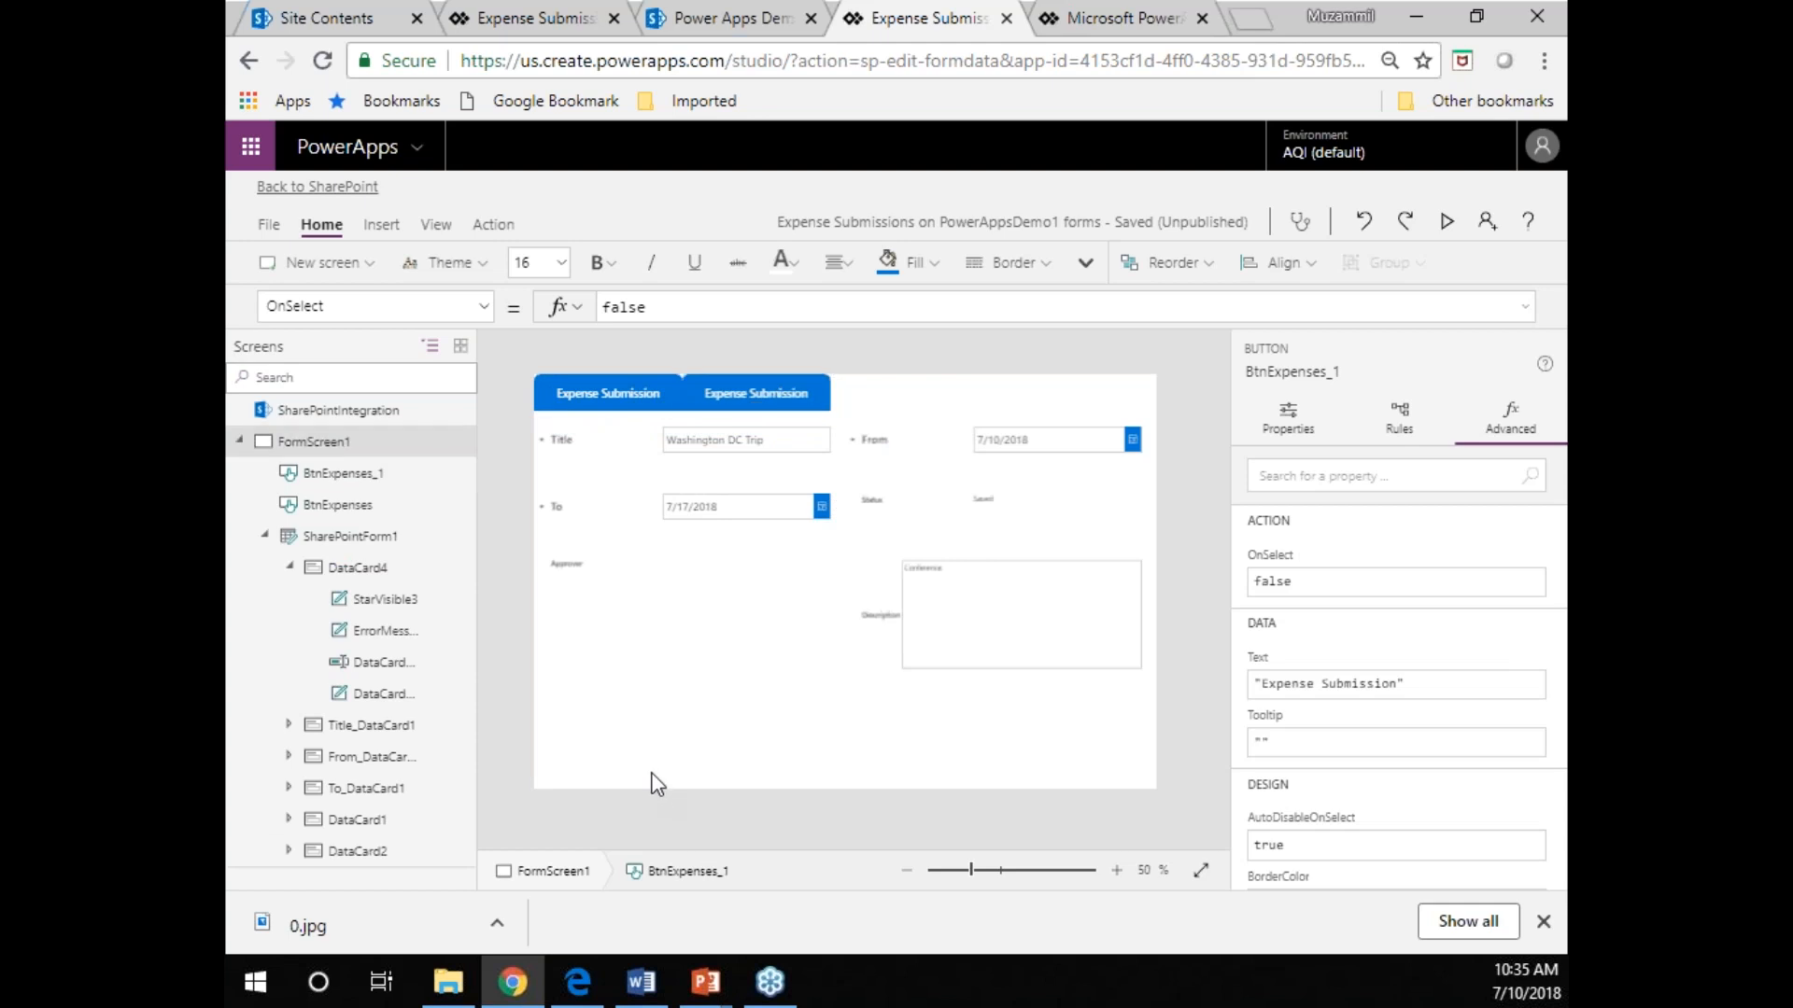
# Try shifting the copied button slightly to the right to leave a small gap between the two buttons.
pyautogui.click(776, 384)
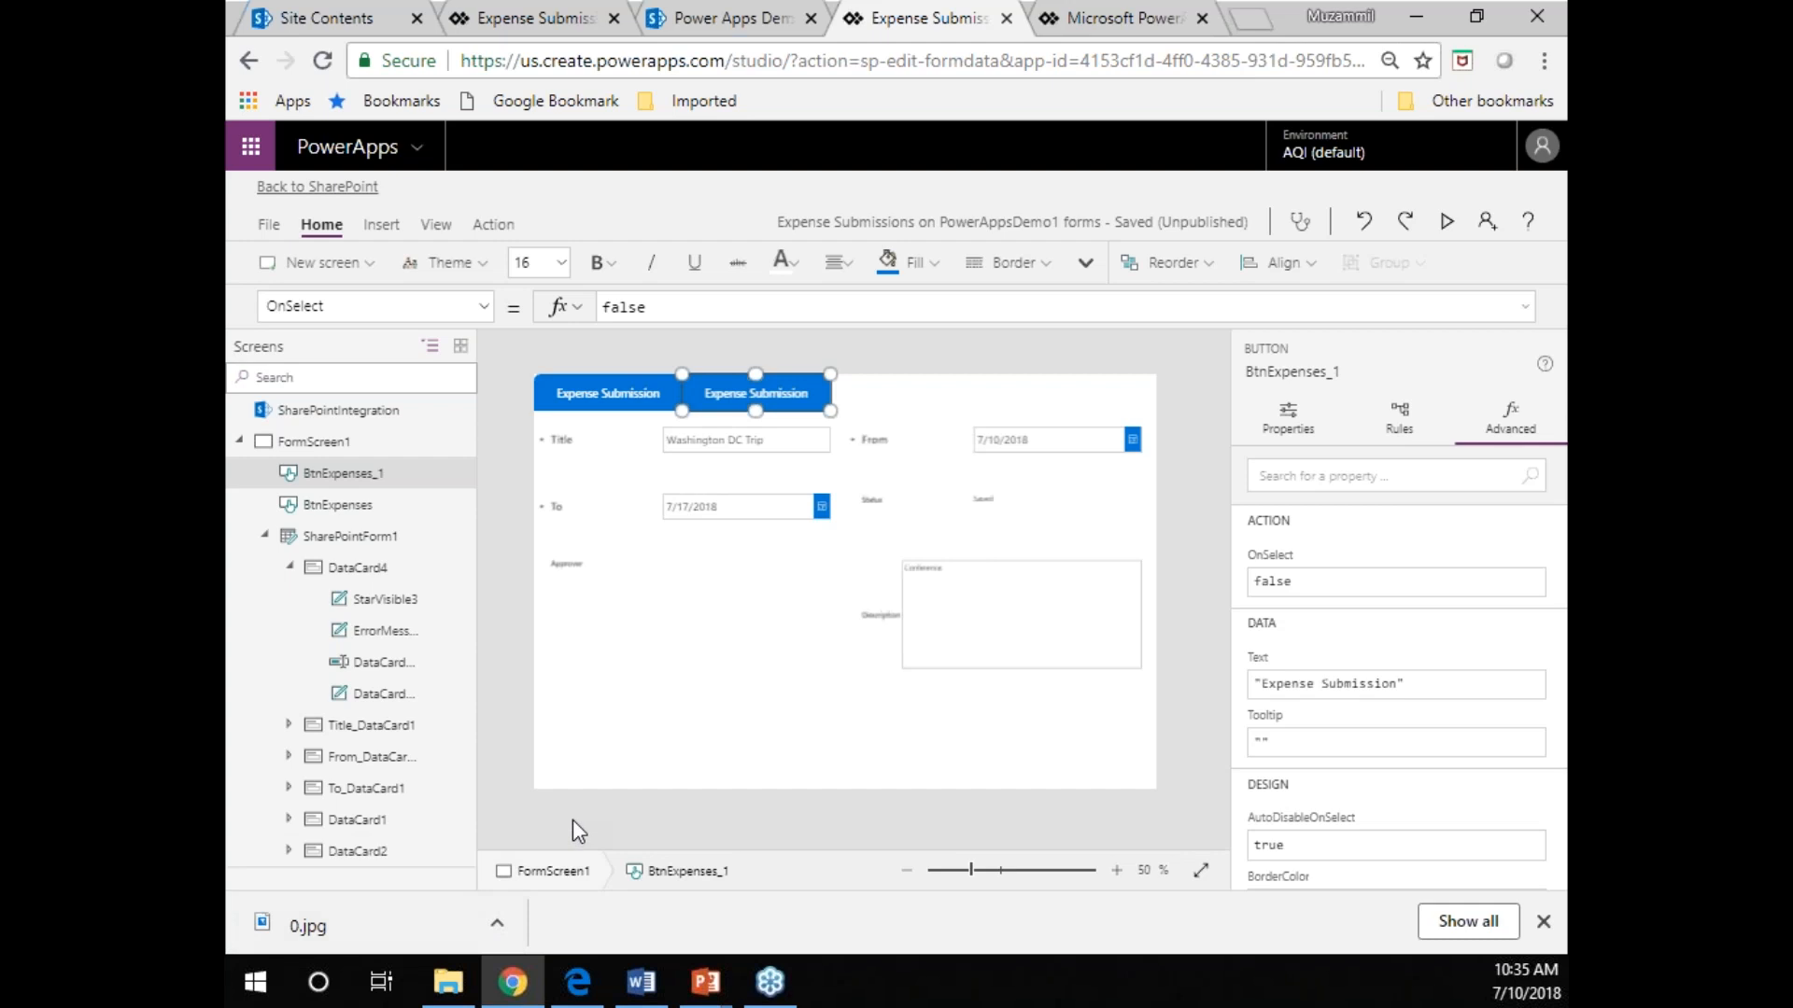
pyautogui.click(581, 792)
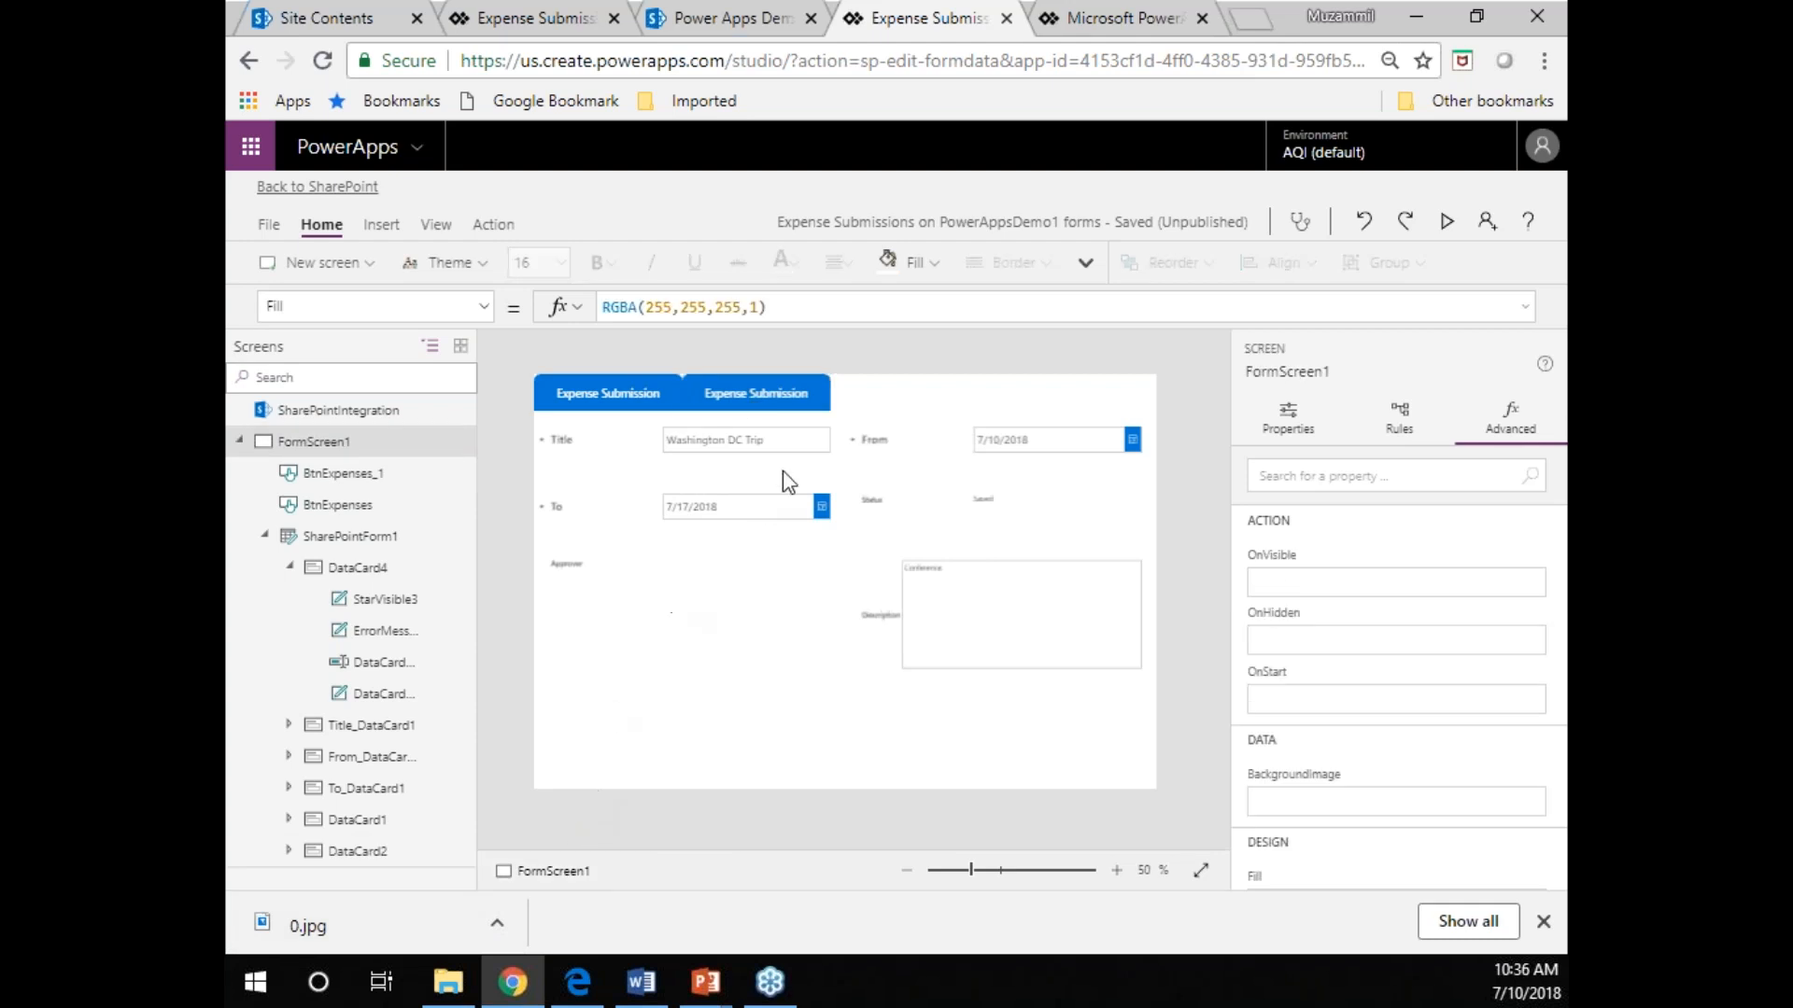
pyautogui.click(809, 404)
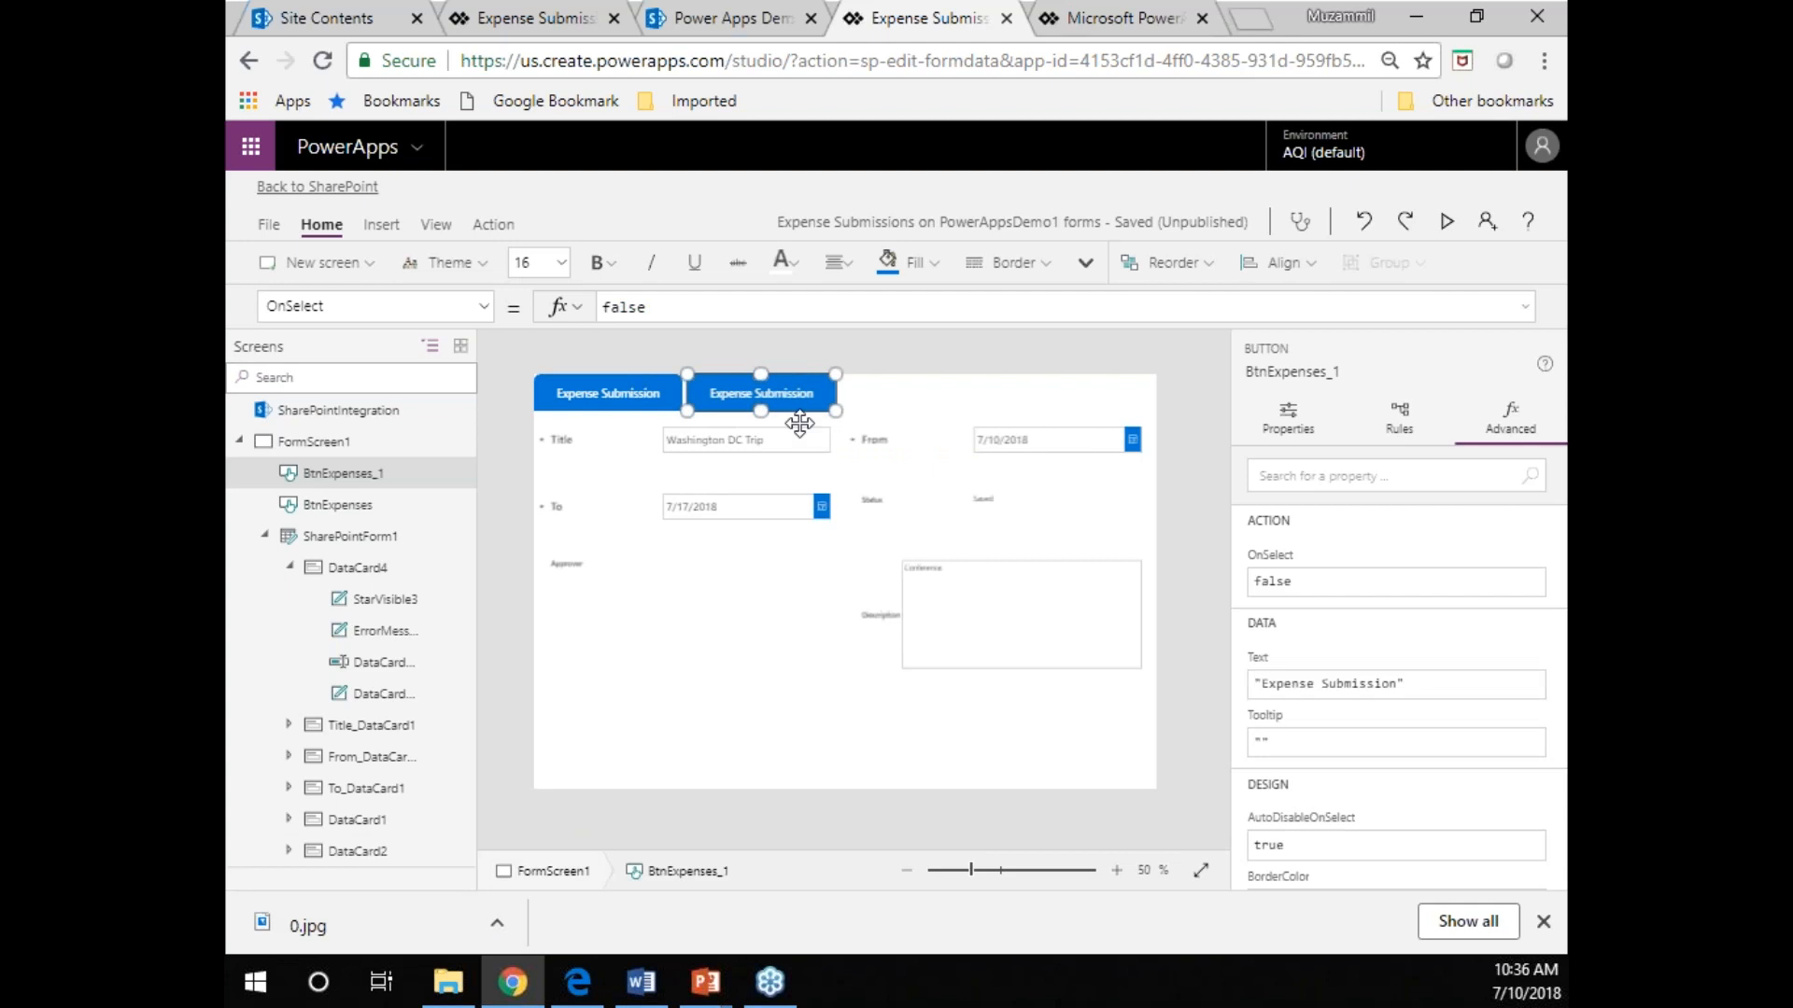
pyautogui.click(603, 765)
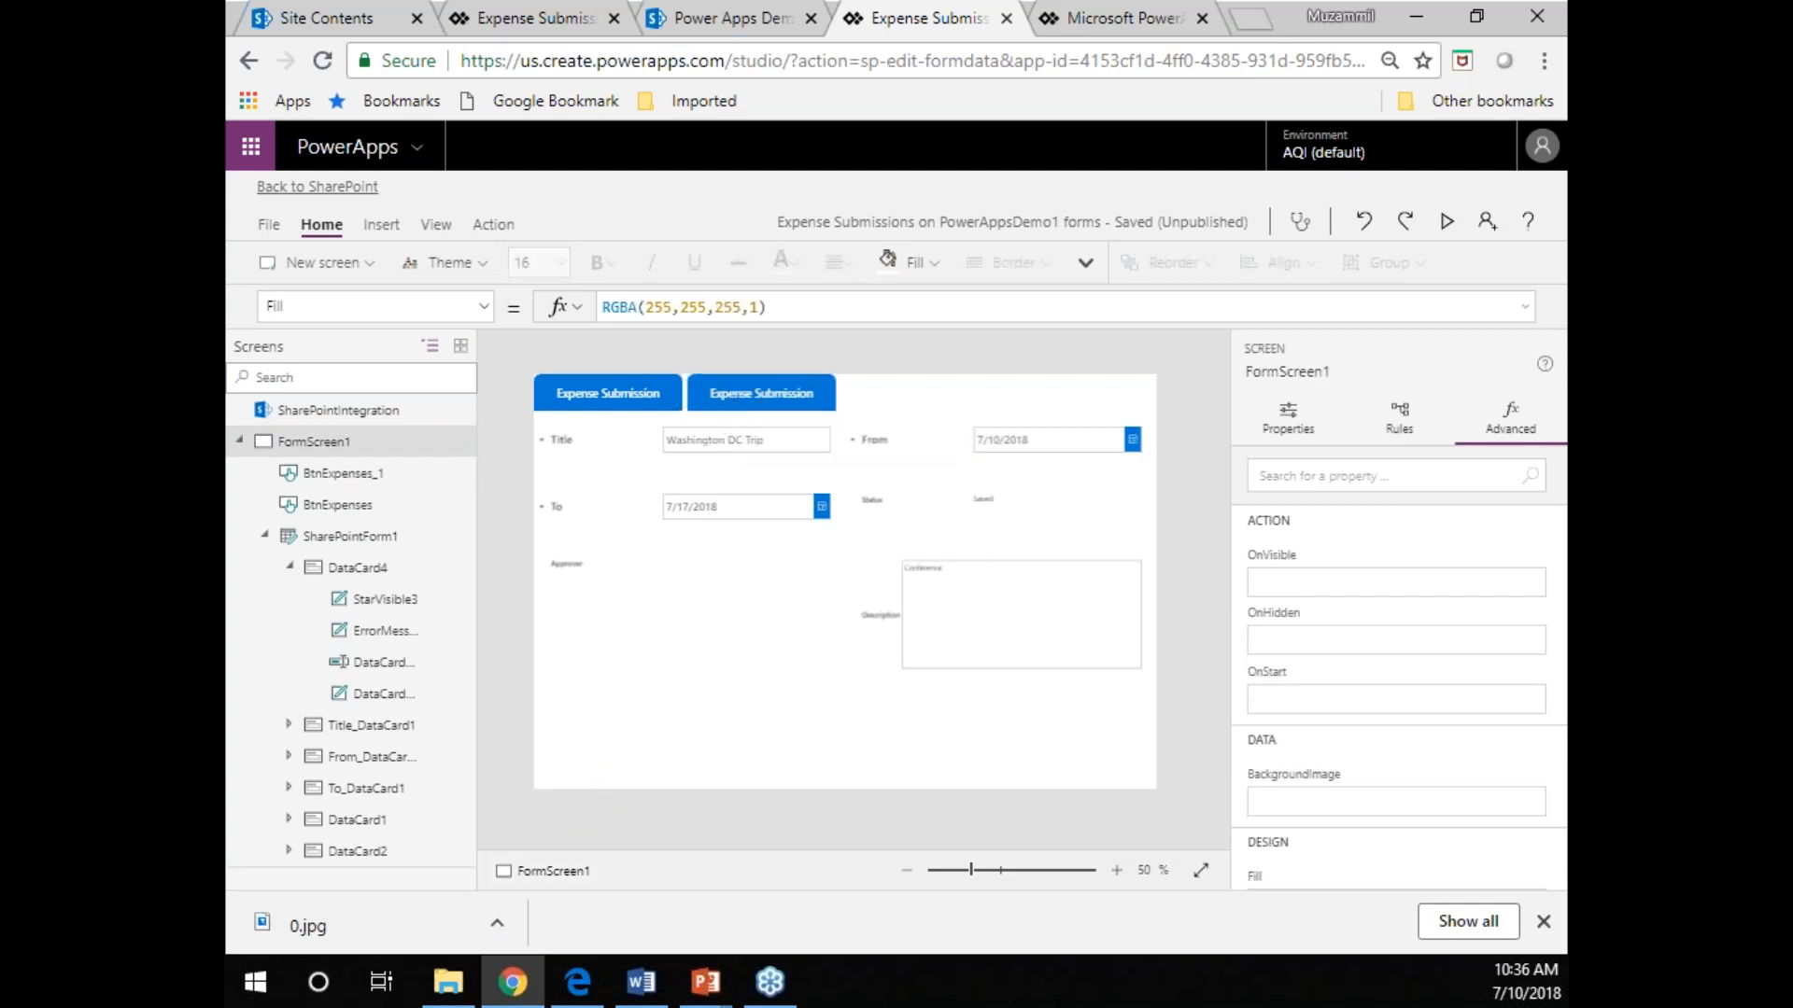
# With the copied button flush against the first one, rename it as BtnHelp.
pyautogui.click(757, 393)
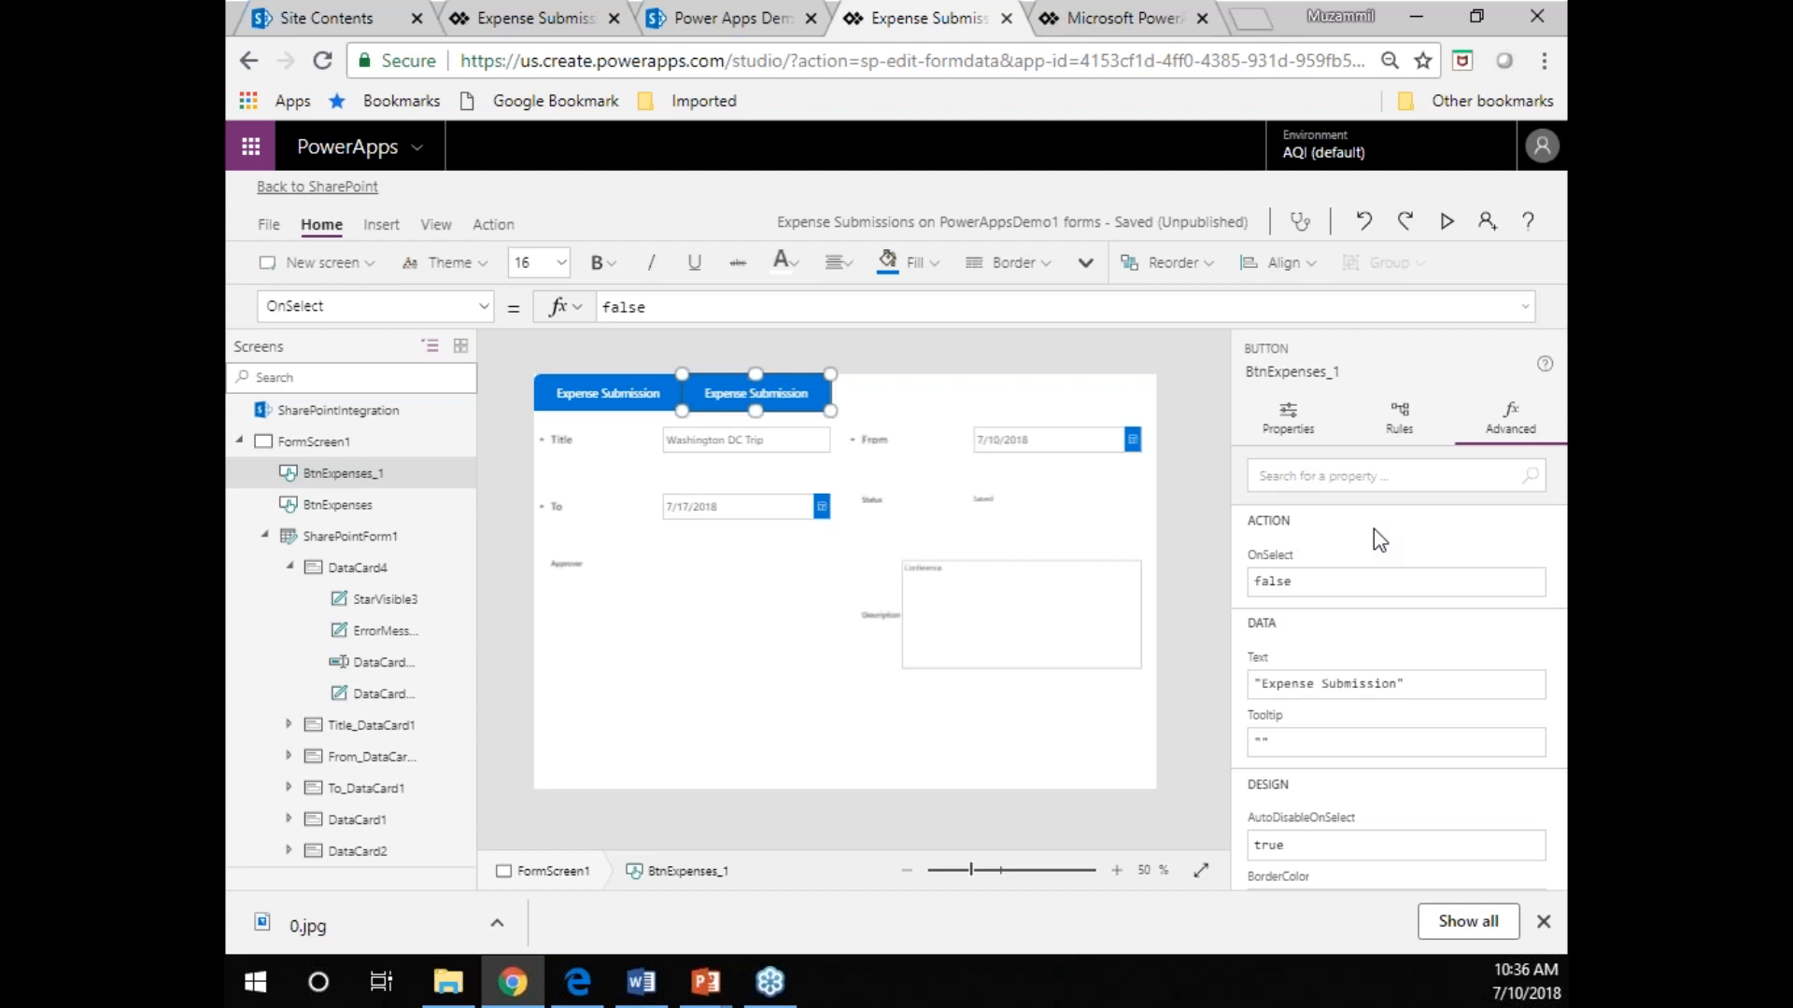
pyautogui.click(1295, 374)
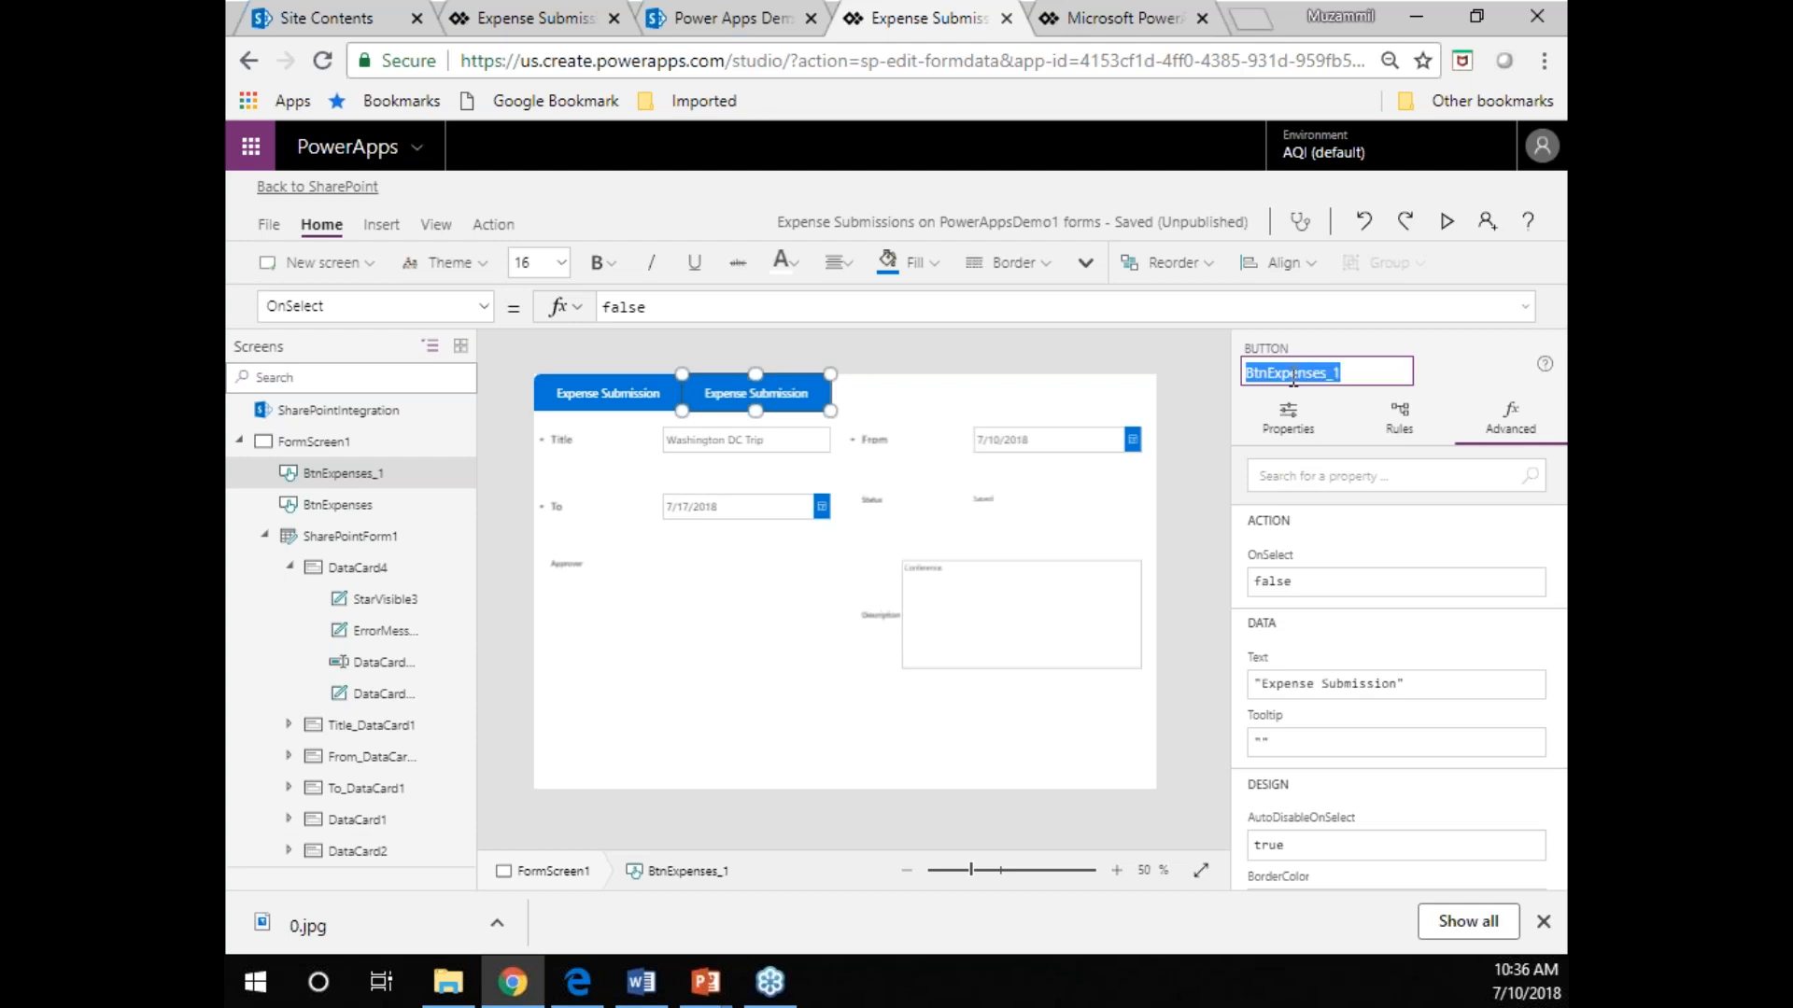
pyautogui.press('BackSpace')
pyautogui.write('BtnHelp')
pyautogui.press('Return')
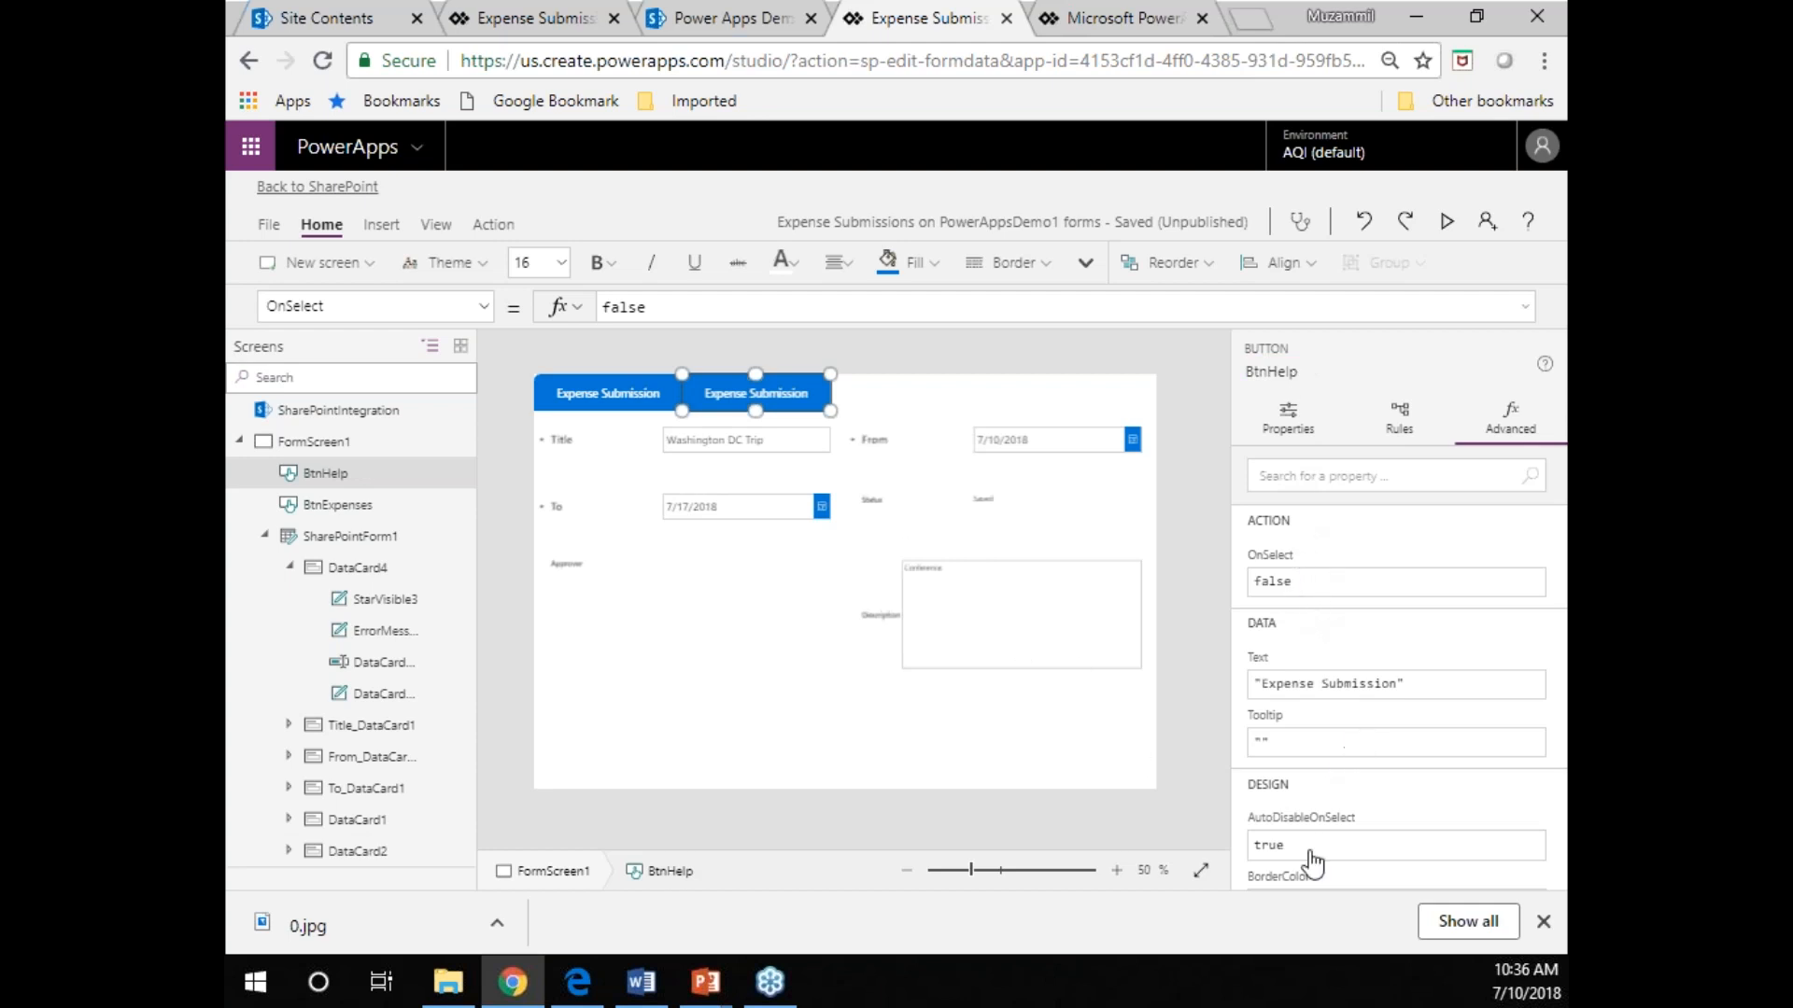
# Replace the BtnHelp button's text with "Help".
pyautogui.doubleClick(1353, 684)
pyautogui.press('BackSpace')
pyautogui.press('BackSpace')
pyautogui.press('BackSpace')
pyautogui.press('BackSpace')
pyautogui.press('BackSpace')
pyautogui.press('BackSpace')
pyautogui.press('BackSpace')
pyautogui.press('BackSpace')
pyautogui.press('BackSpace')
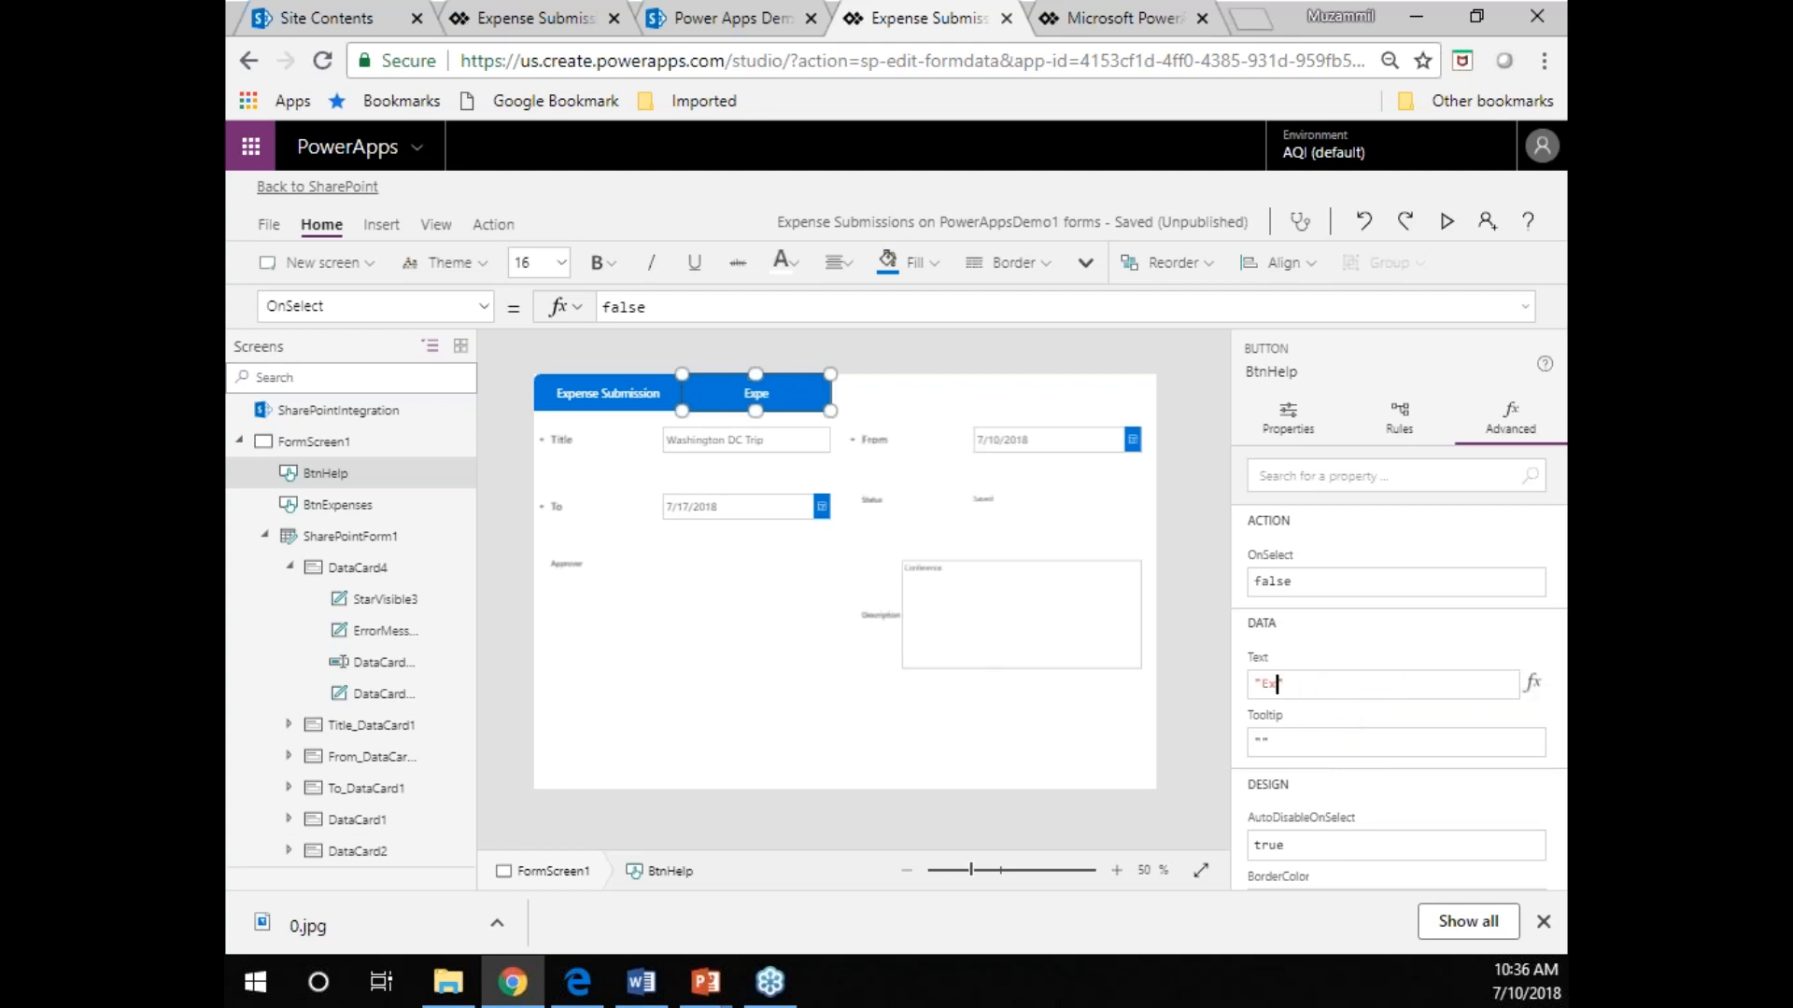
pyautogui.write('Help')
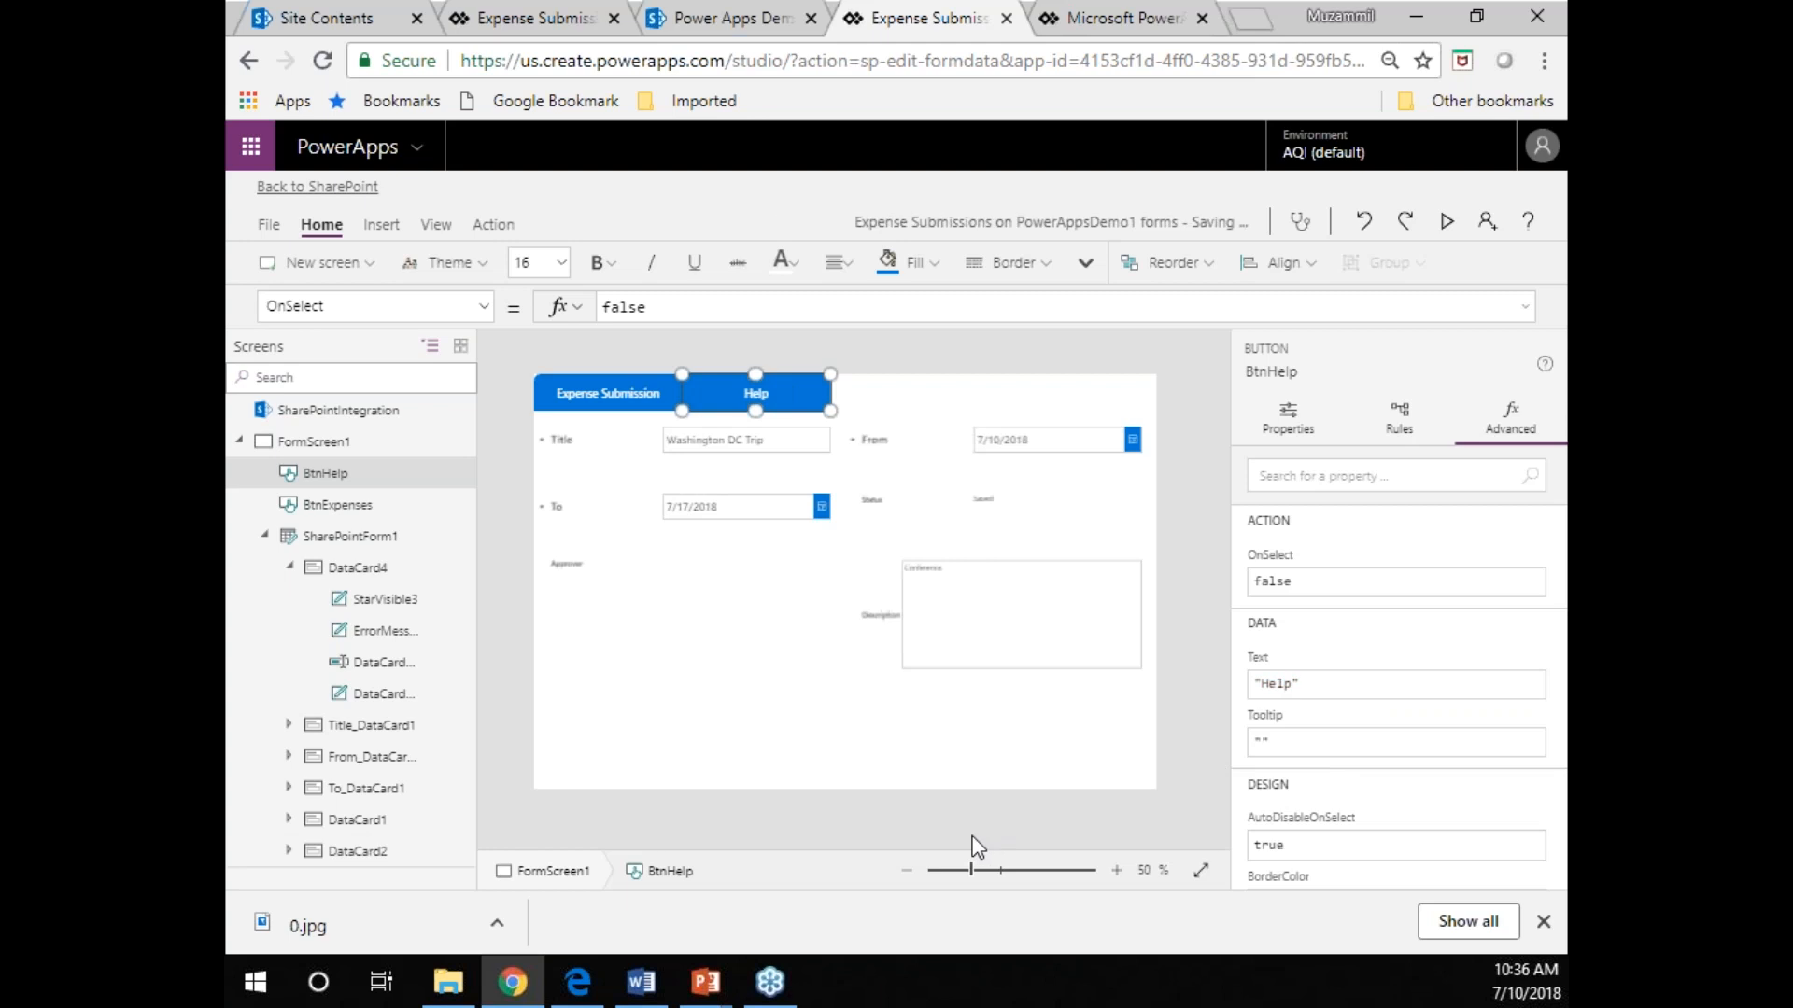
# Preview the form with the Expense Submission and Help buttons above it, and return to the editor.
pyautogui.click(1447, 225)
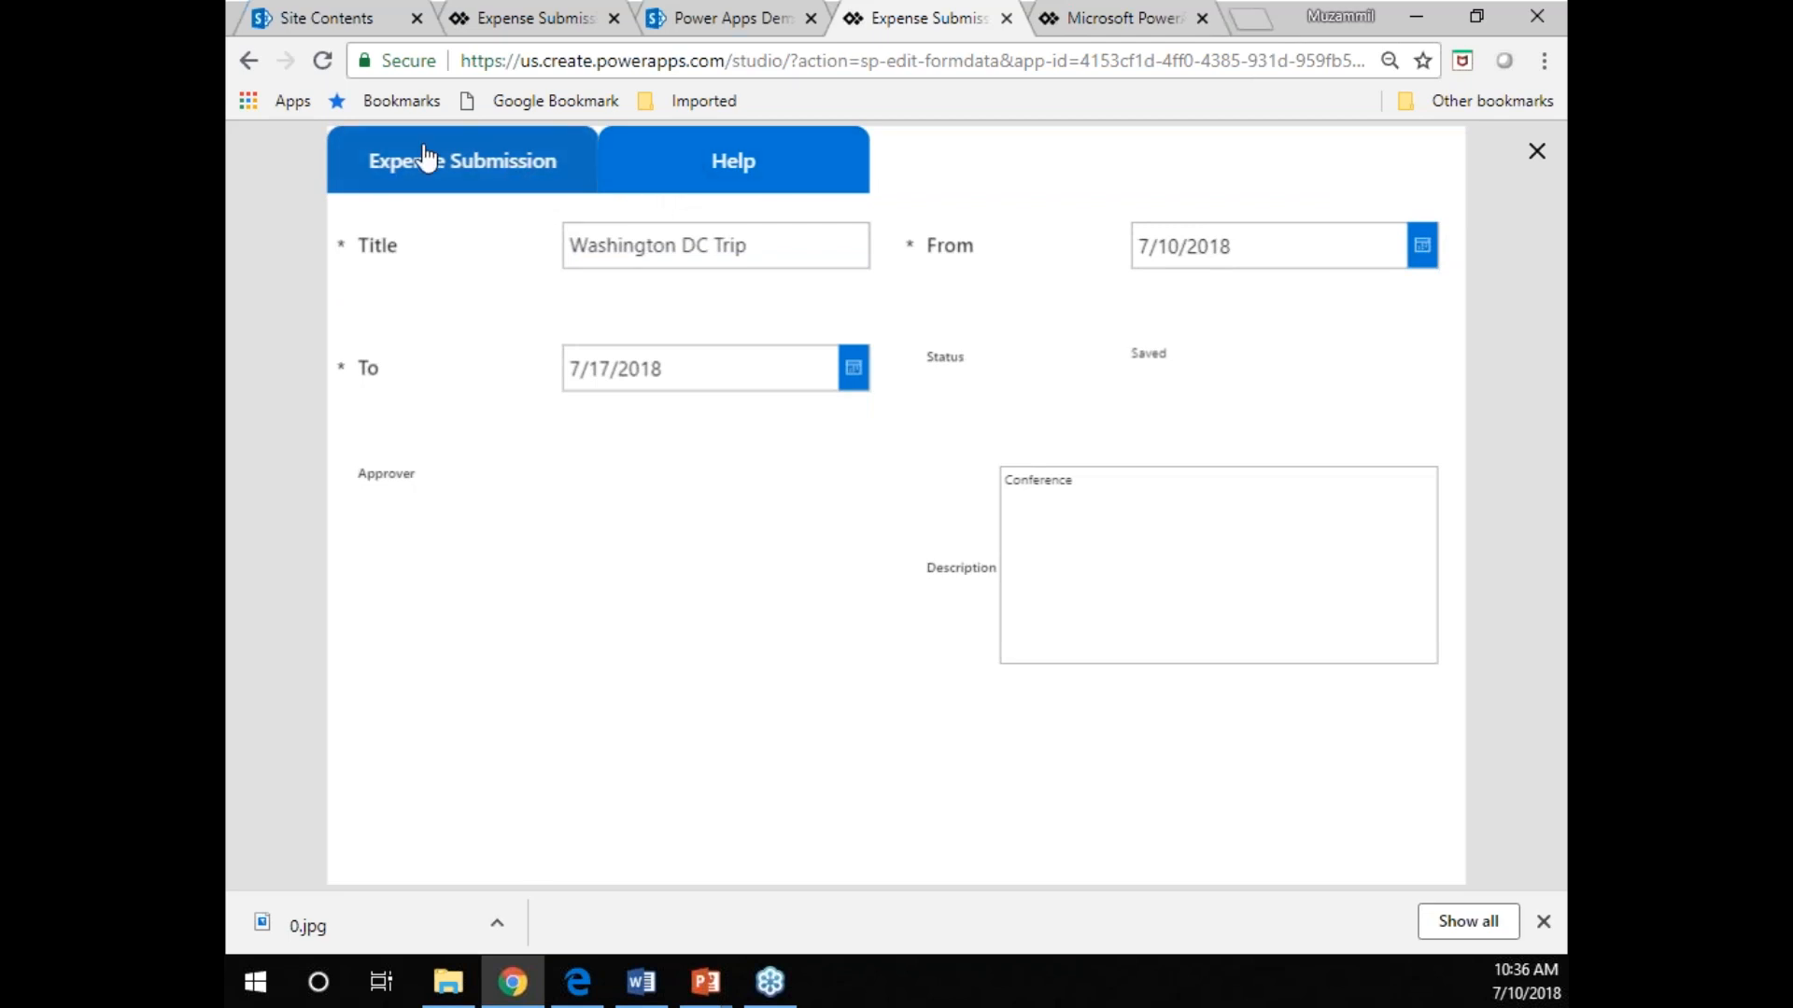
pyautogui.click(1537, 153)
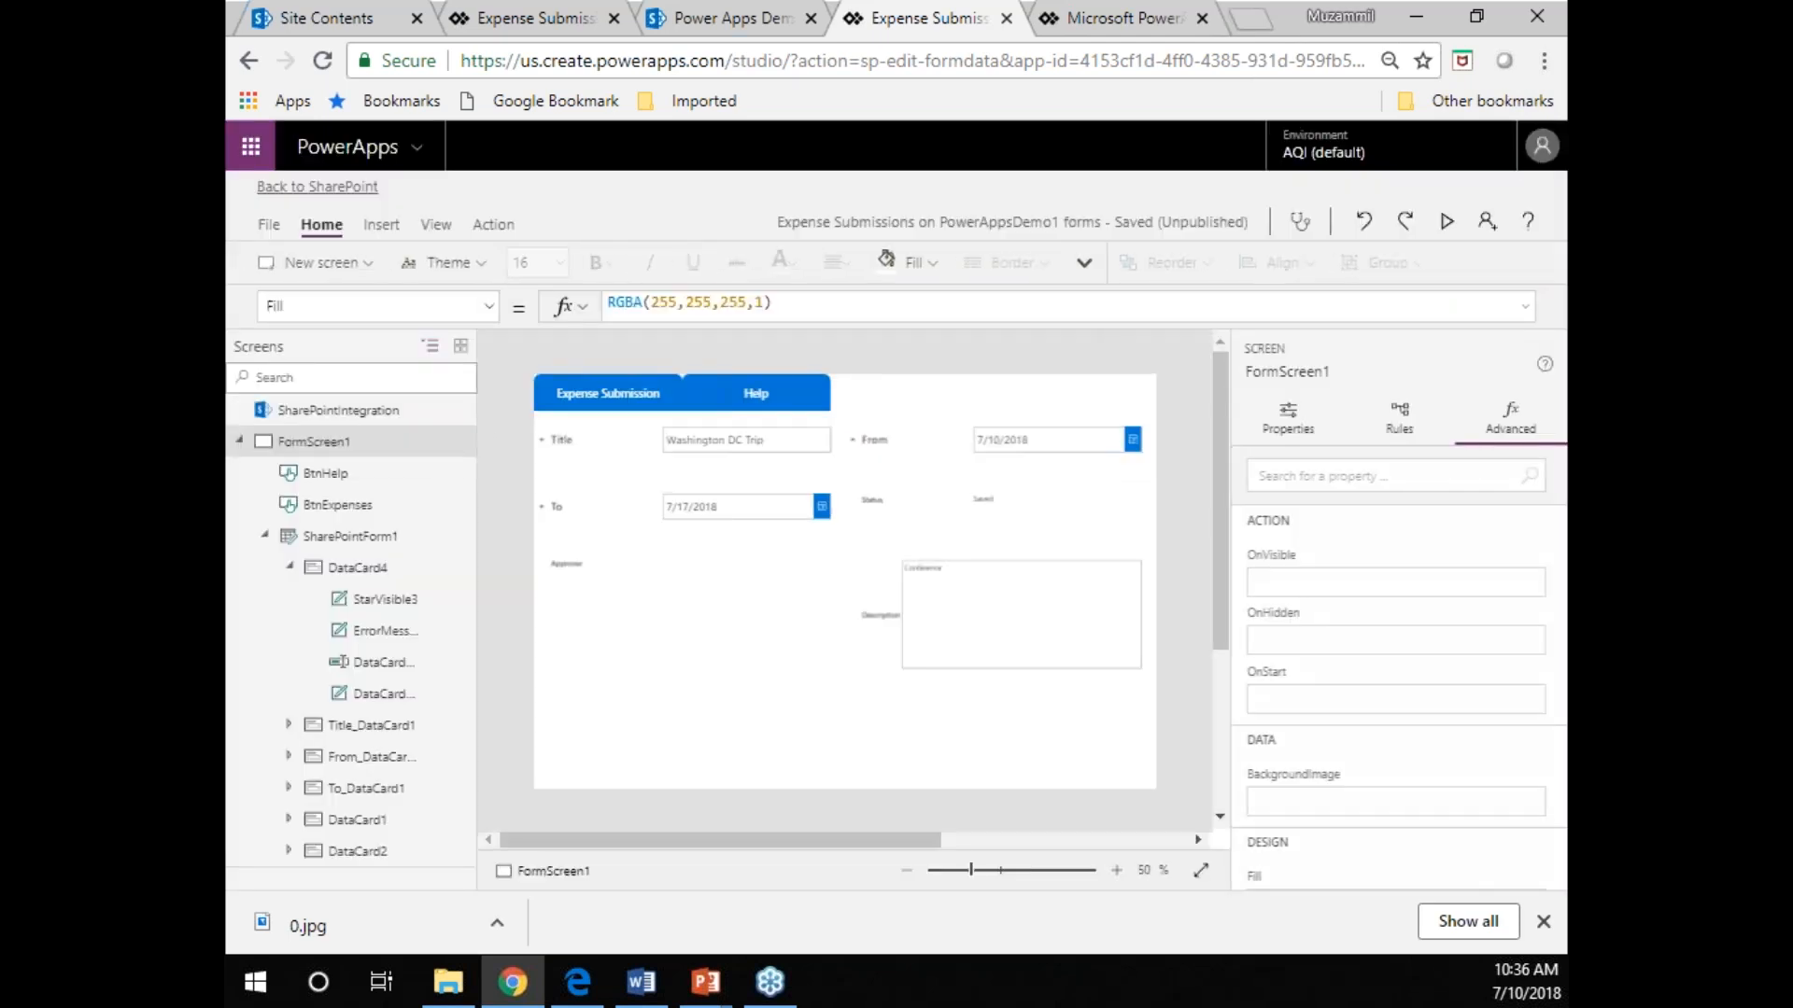
# Insert a new button on FormScreen1, place it below the form fields under Approver, and widen it to about the Help tab's size.
pyautogui.click(381, 226)
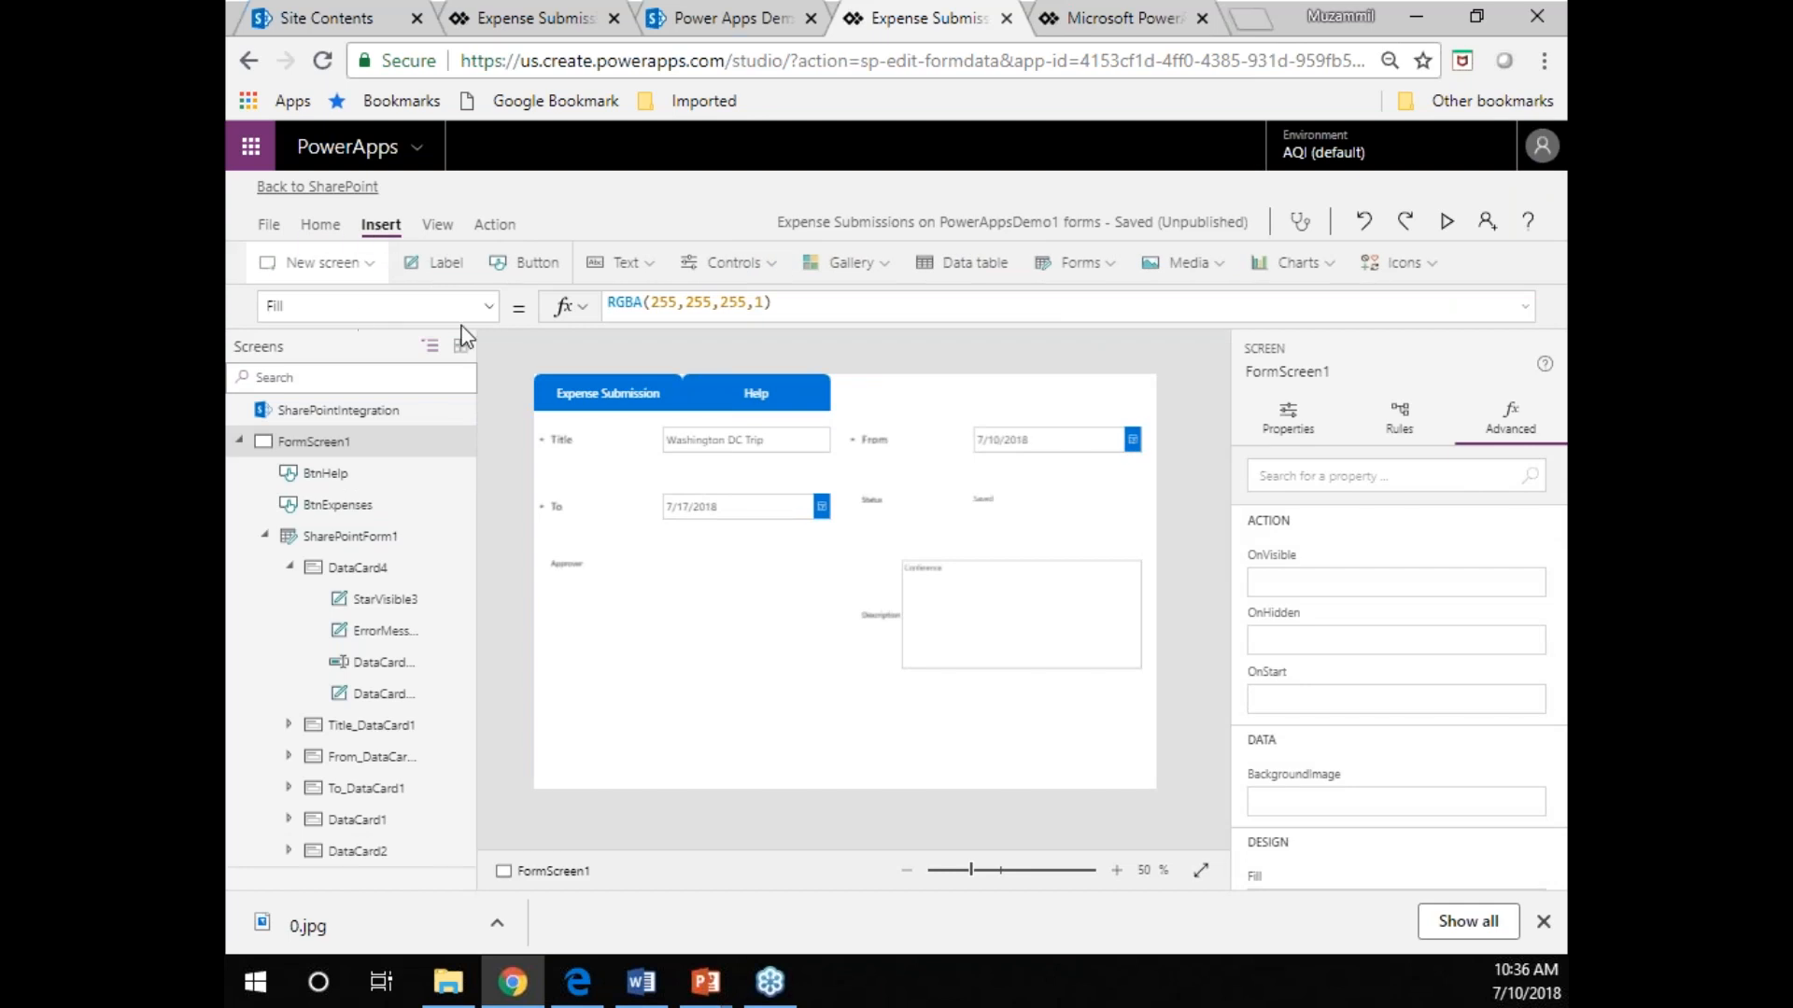
pyautogui.click(529, 263)
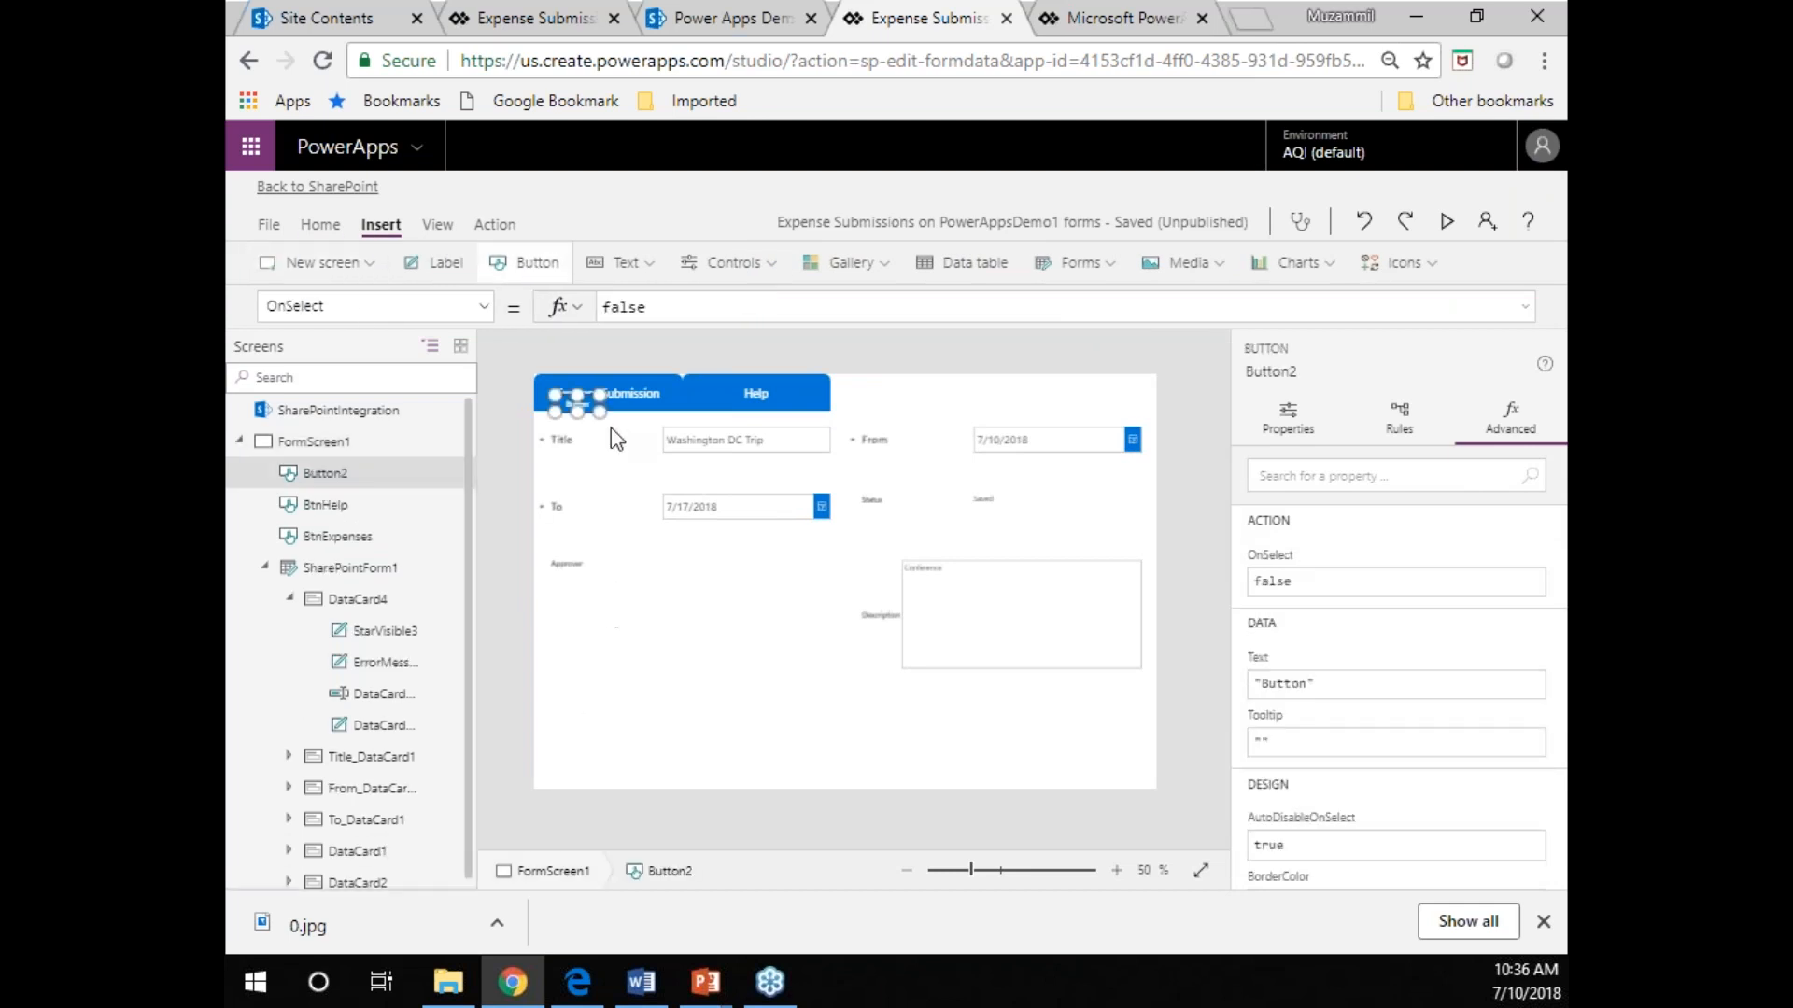
pyautogui.moveTo(584, 404); pyautogui.dragTo(598, 742)
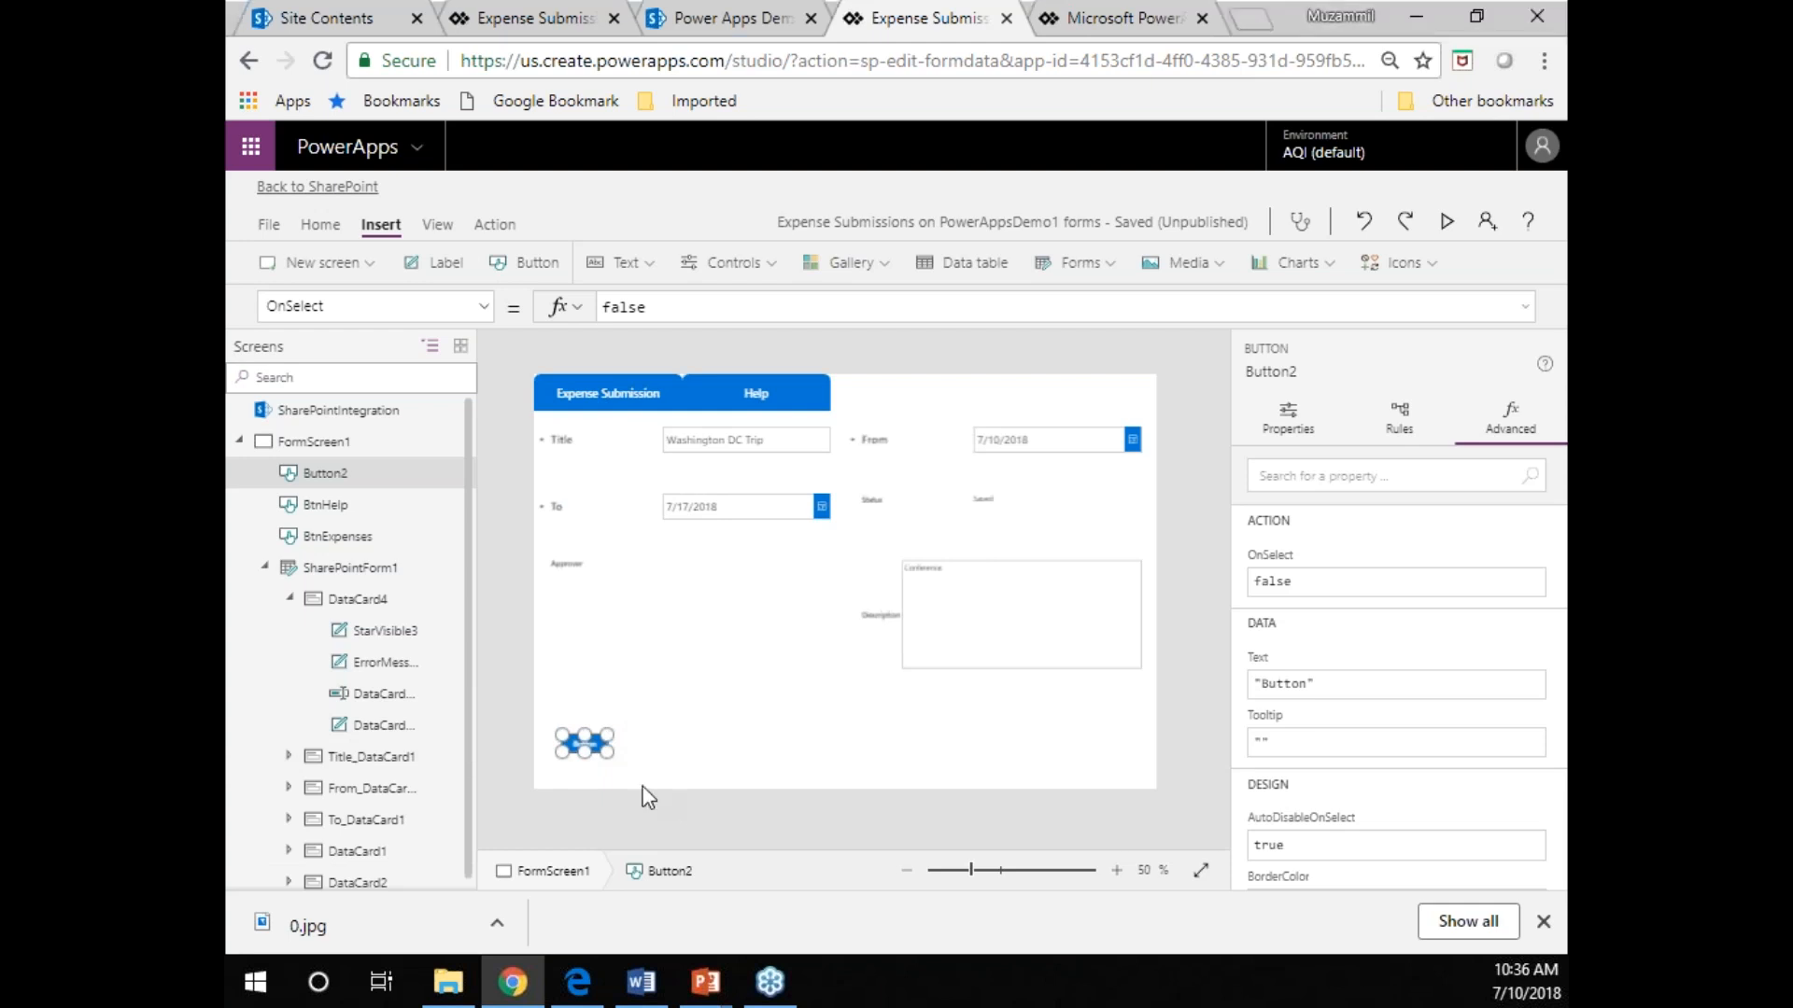
pyautogui.moveTo(608, 752); pyautogui.dragTo(662, 747)
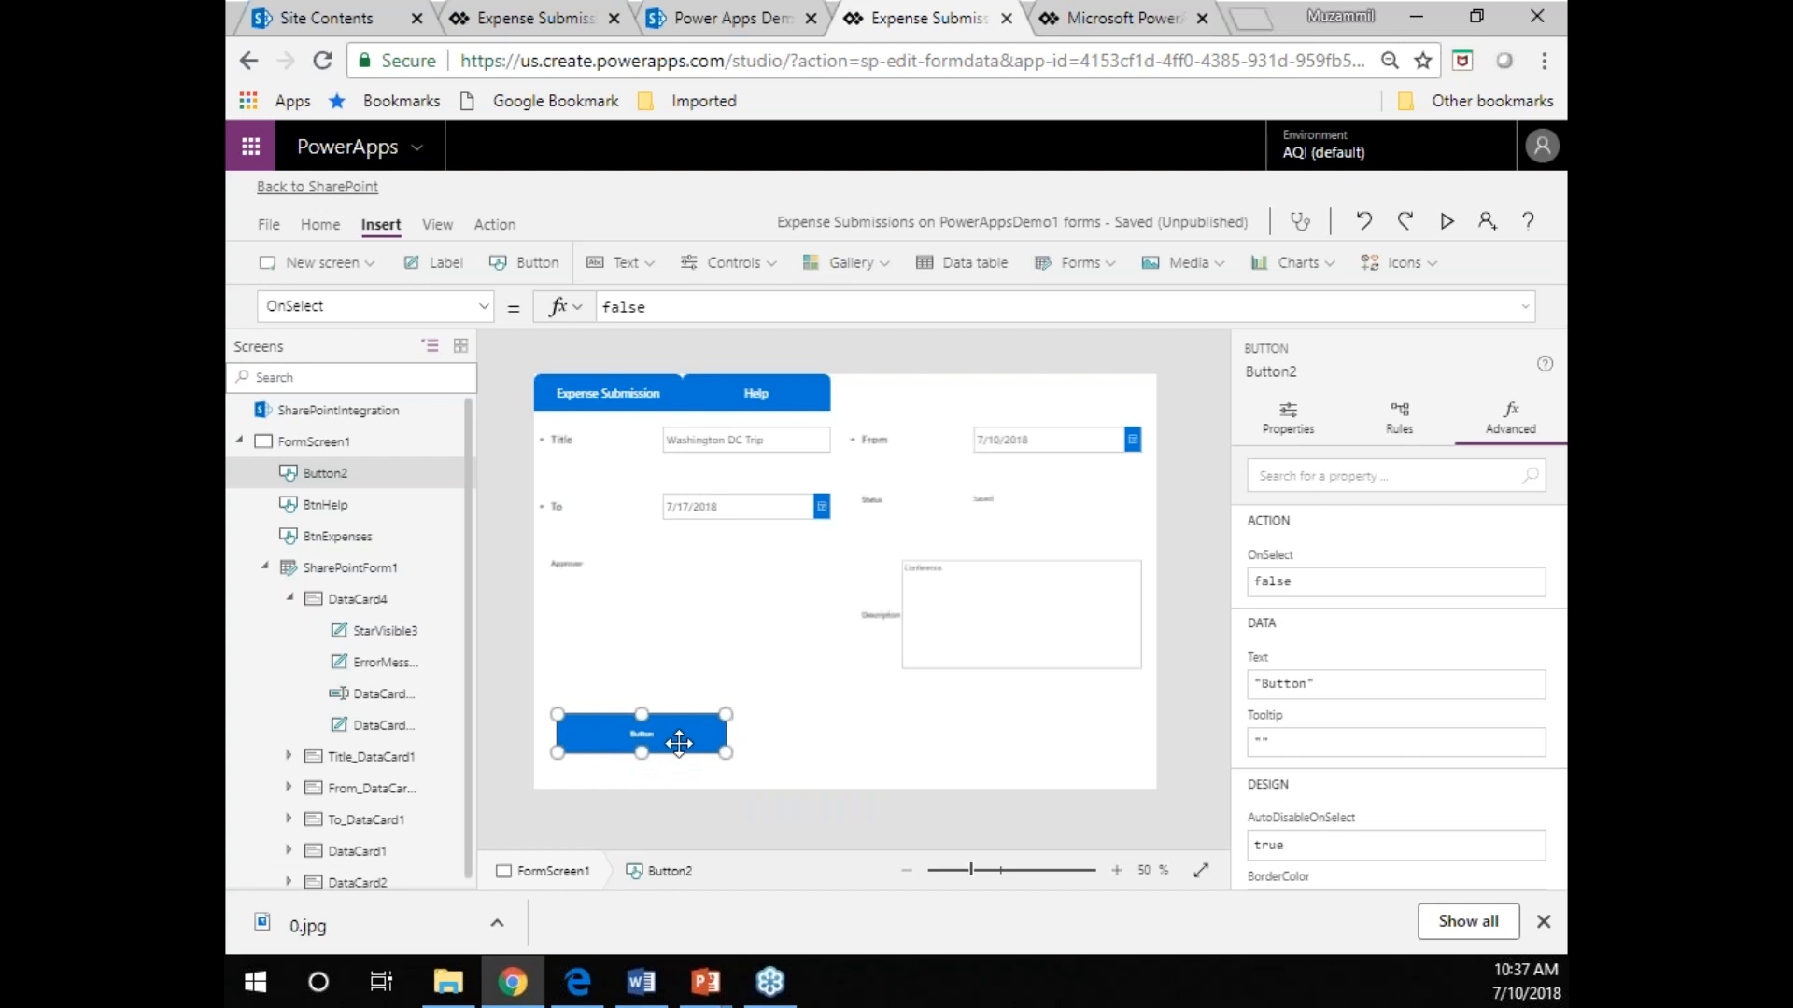
# Rename the new button below the form as btnSave.
pyautogui.click(1262, 373)
pyautogui.write('b')
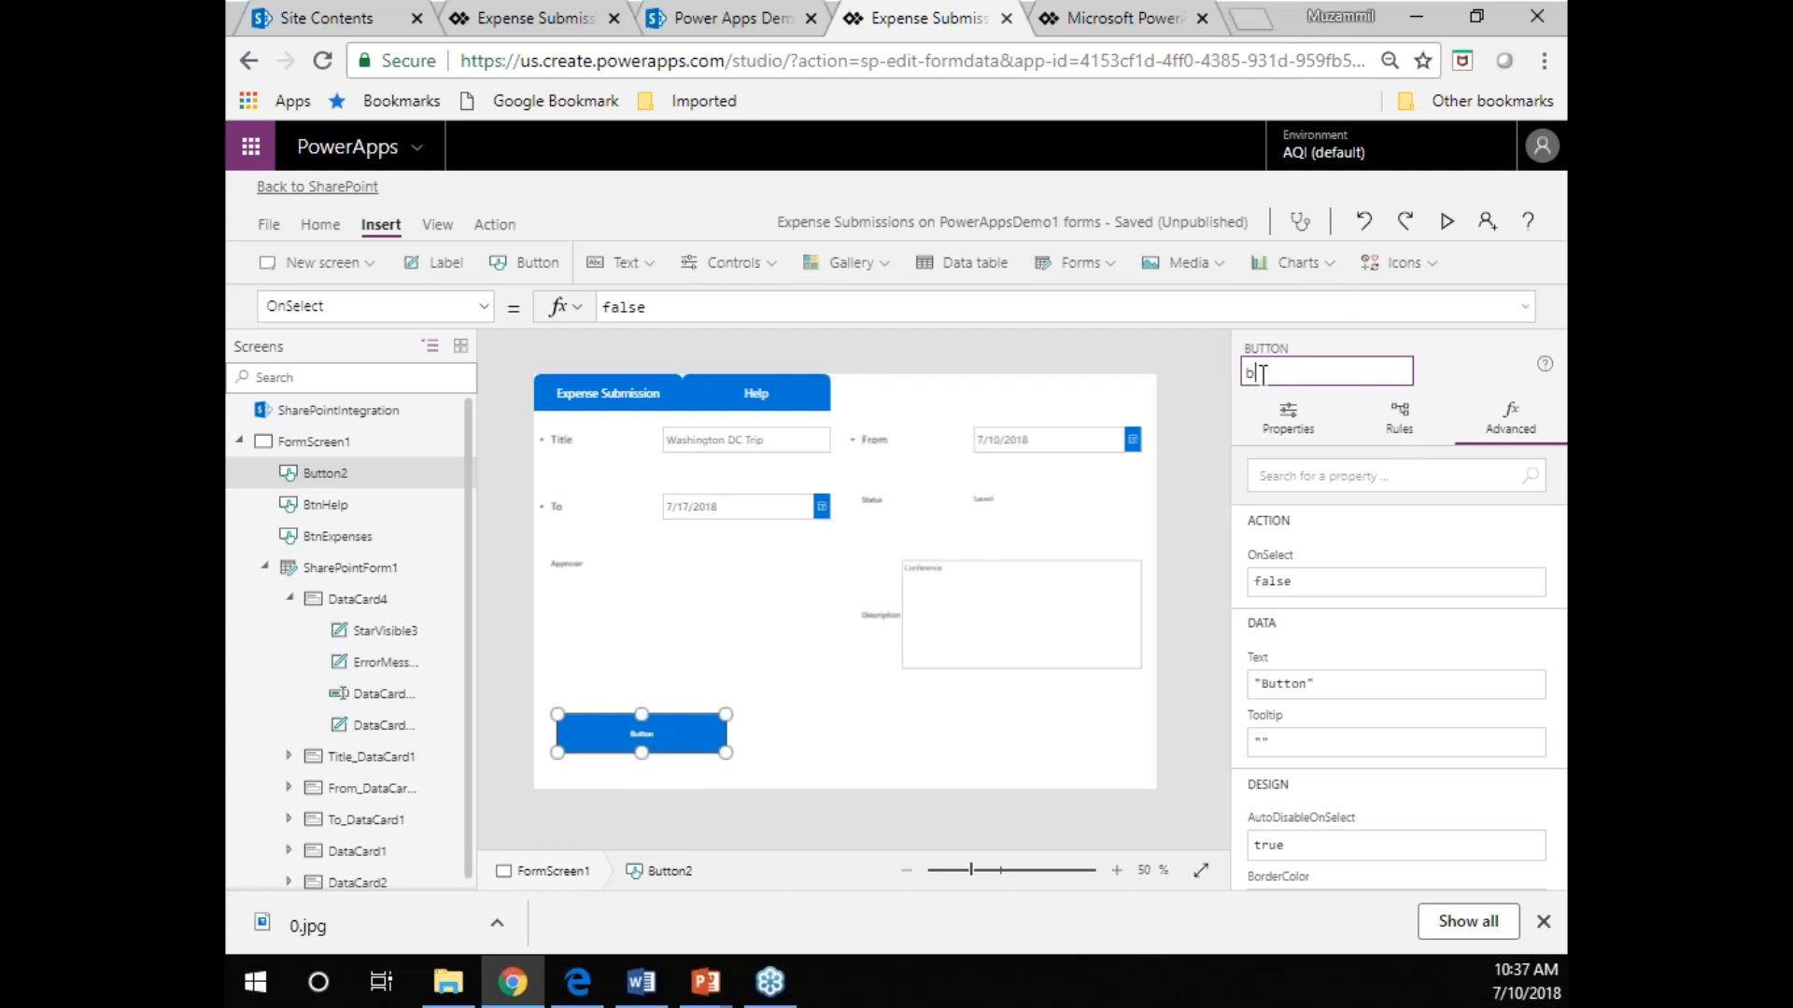
pyautogui.write('tnSs')
pyautogui.write('ave')
pyautogui.press('BackSpace')
pyautogui.press('BackSpace')
pyautogui.press('BackSpace')
pyautogui.press('BackSpace')
pyautogui.write('ave')
pyautogui.press('Return')
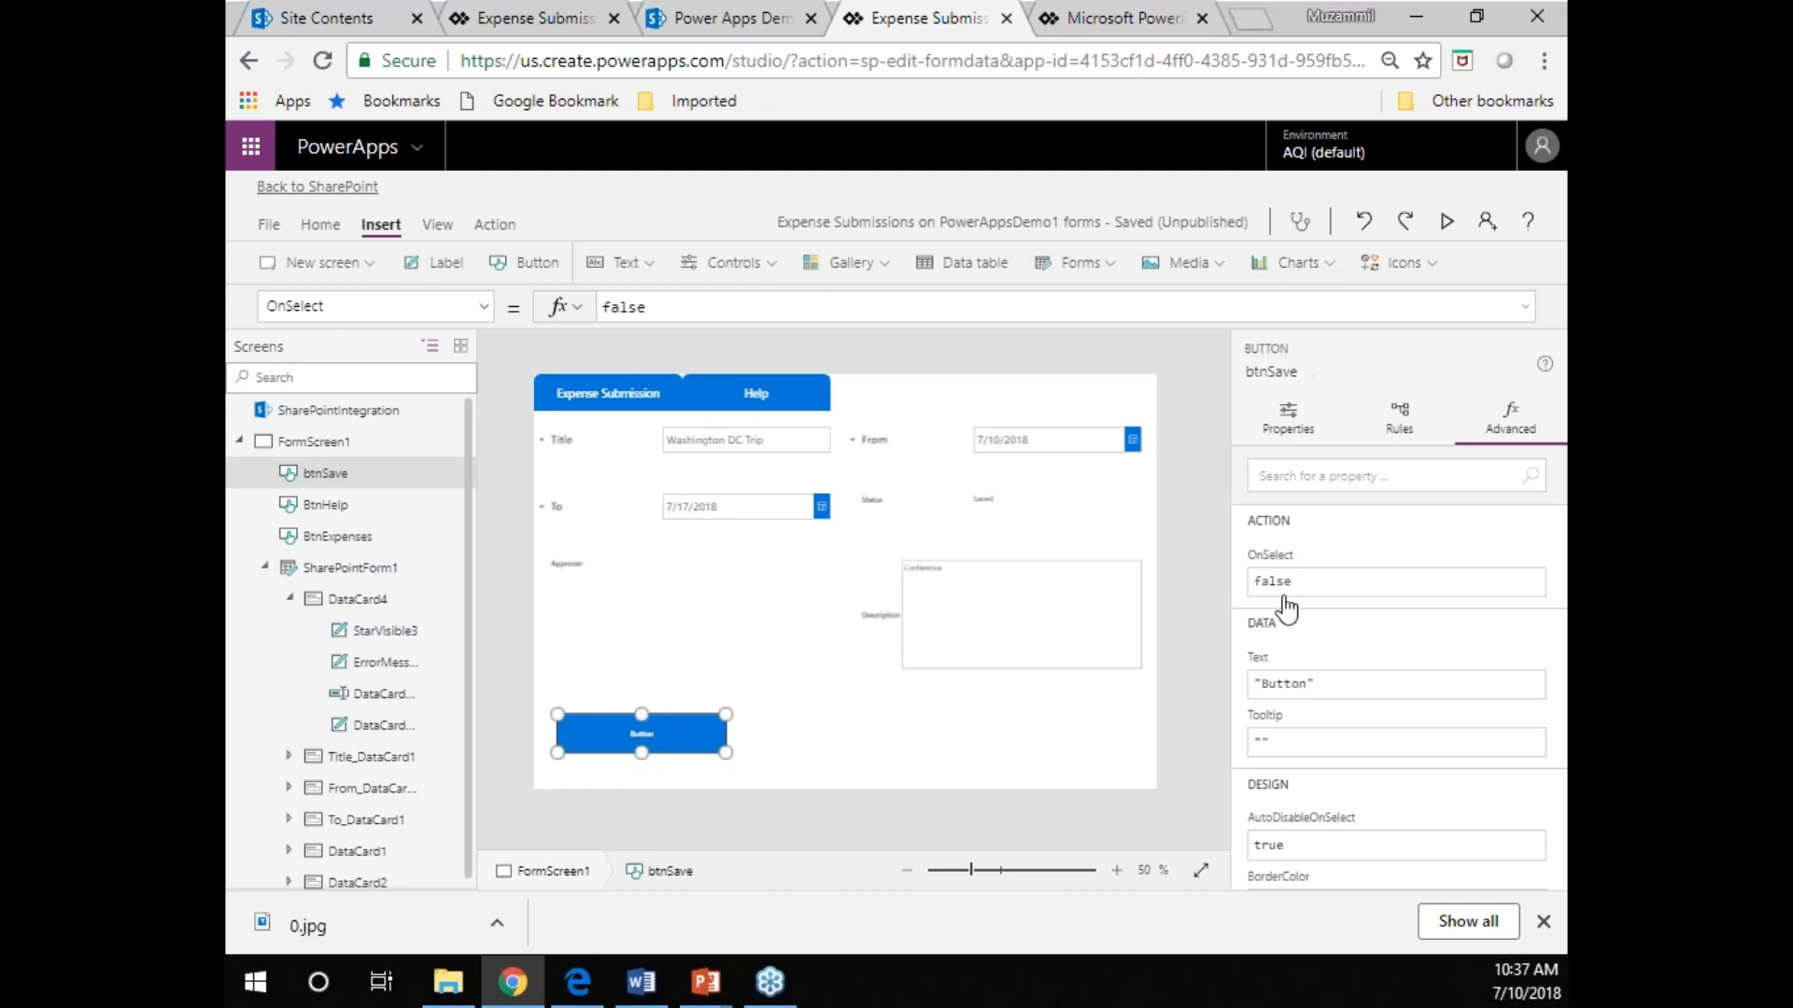
# Replace the btnSave button's text with "Save".
pyautogui.click(1286, 689)
pyautogui.doubleClick(1285, 689)
pyautogui.write('Save')
pyautogui.press('Return')
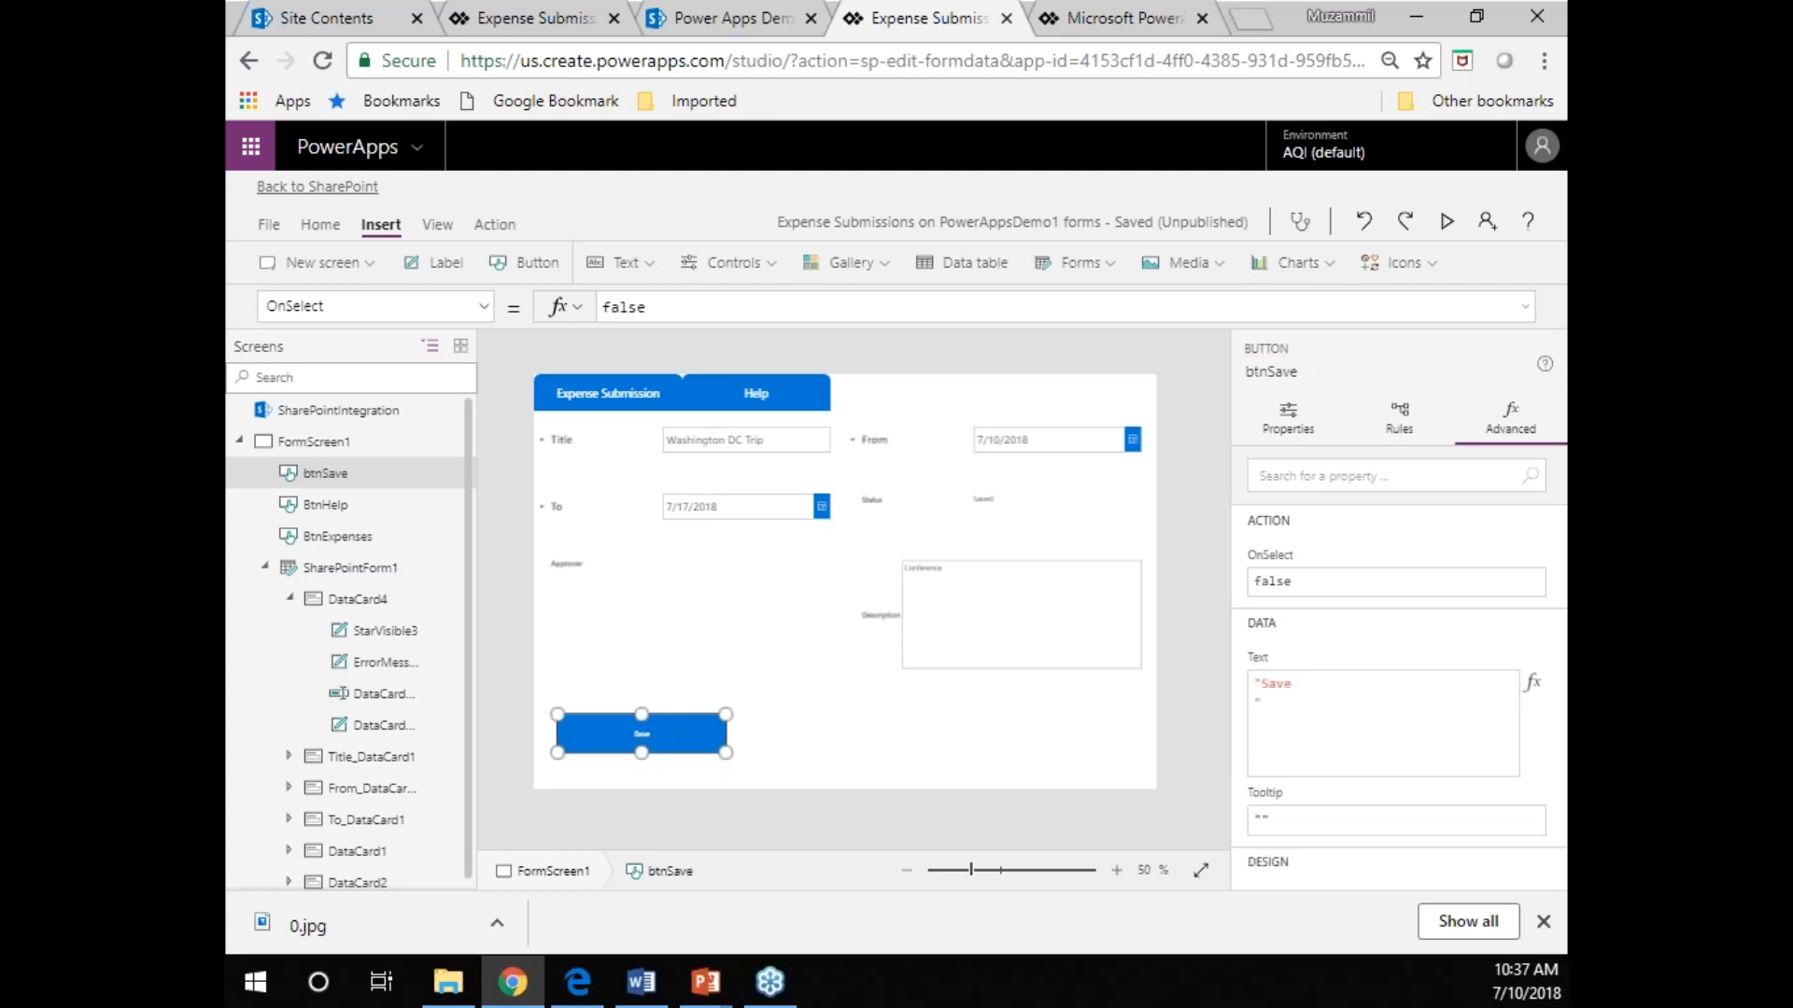
# Increase the btnSave button's font size, trying 14 and settling on 16.
pyautogui.click(321, 225)
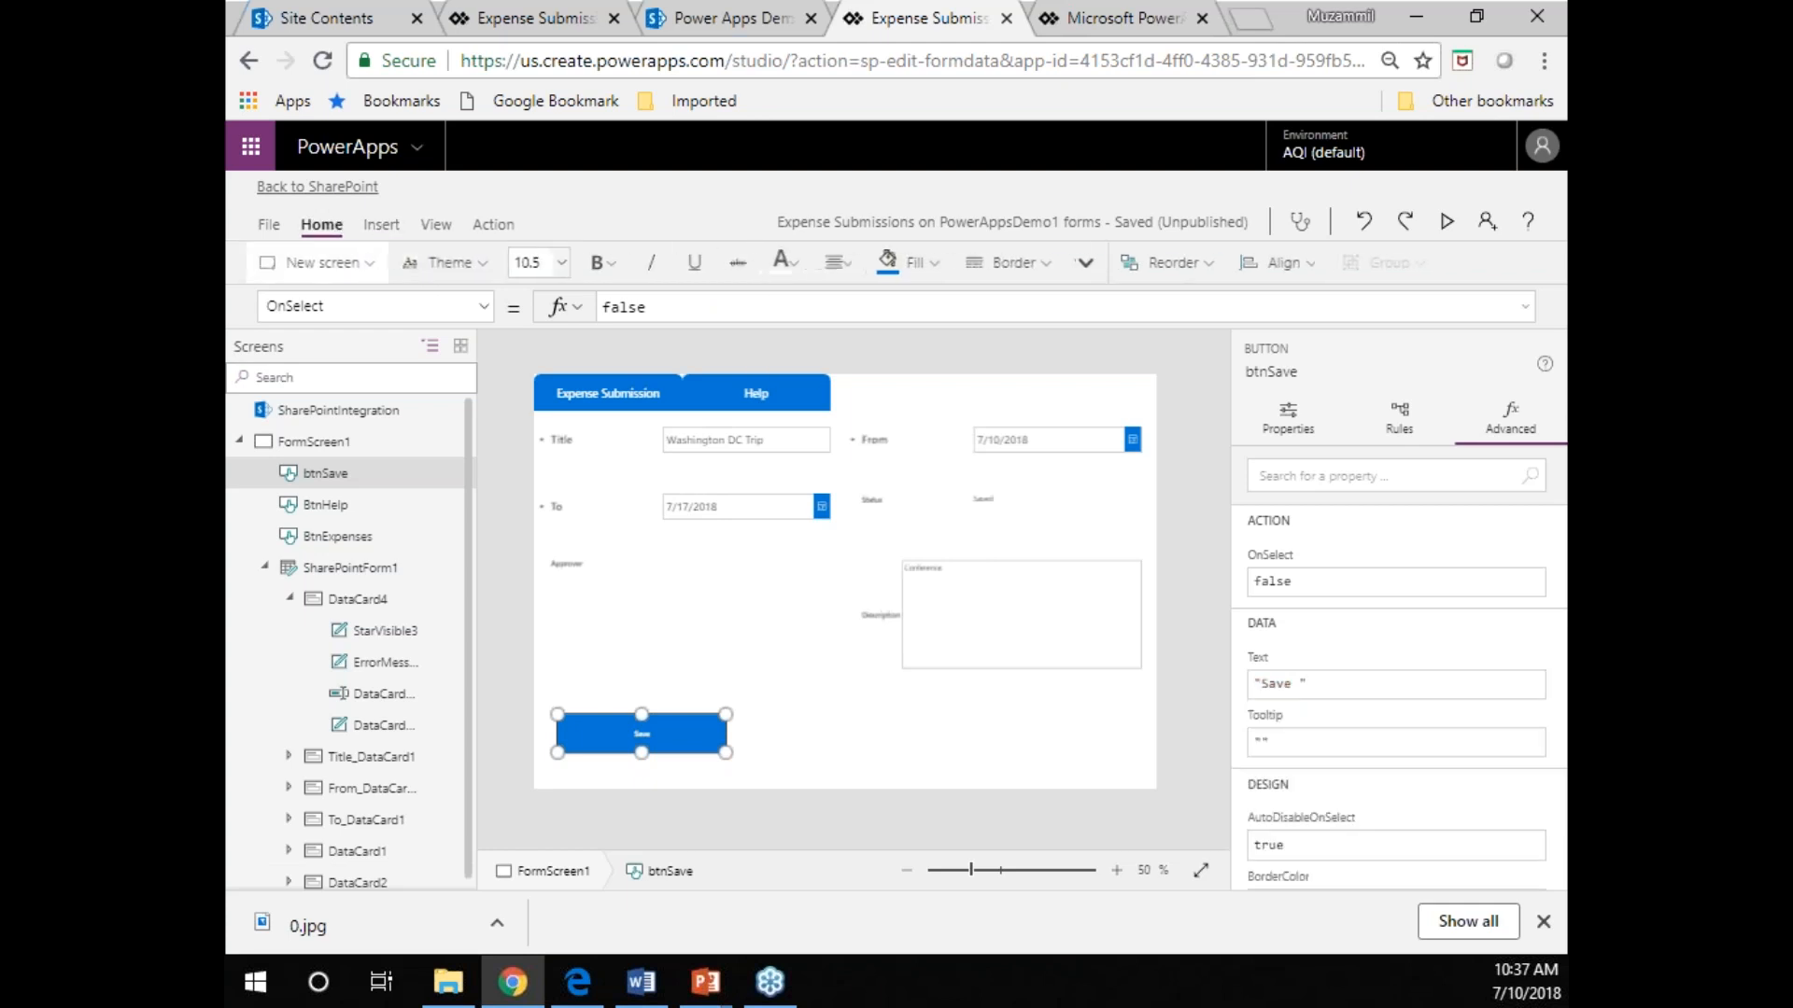
pyautogui.click(555, 262)
pyautogui.click(524, 410)
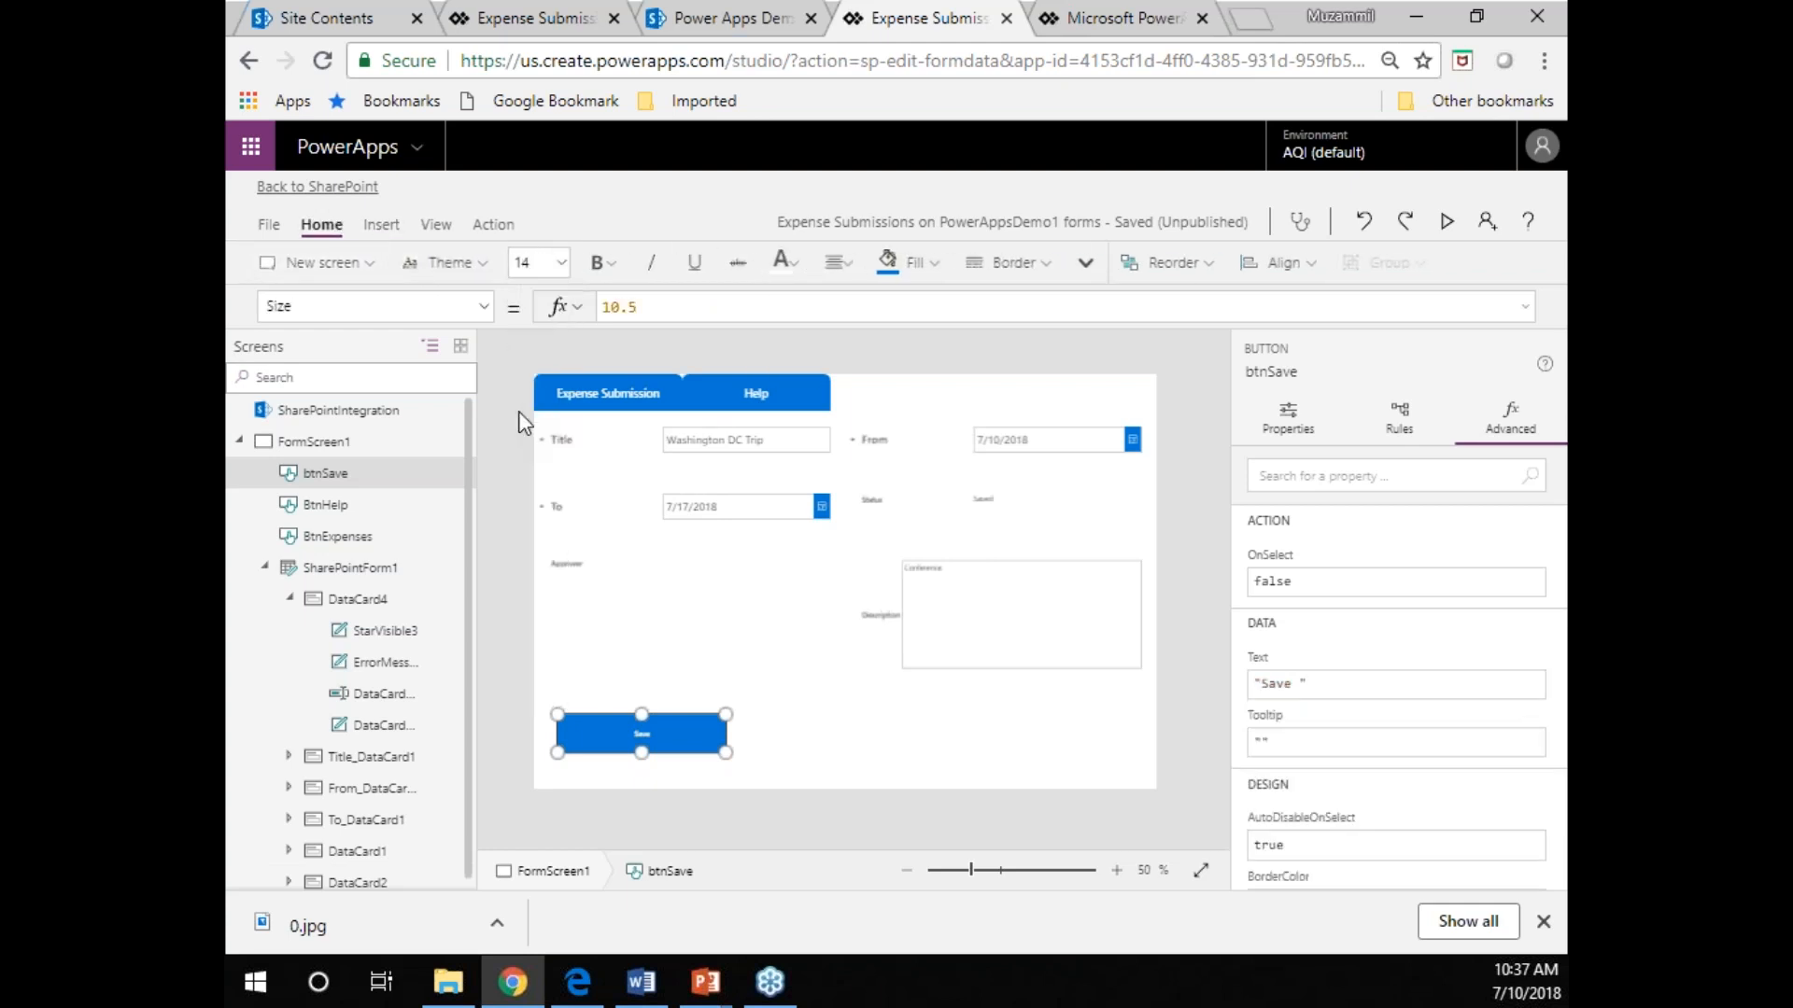
pyautogui.click(554, 273)
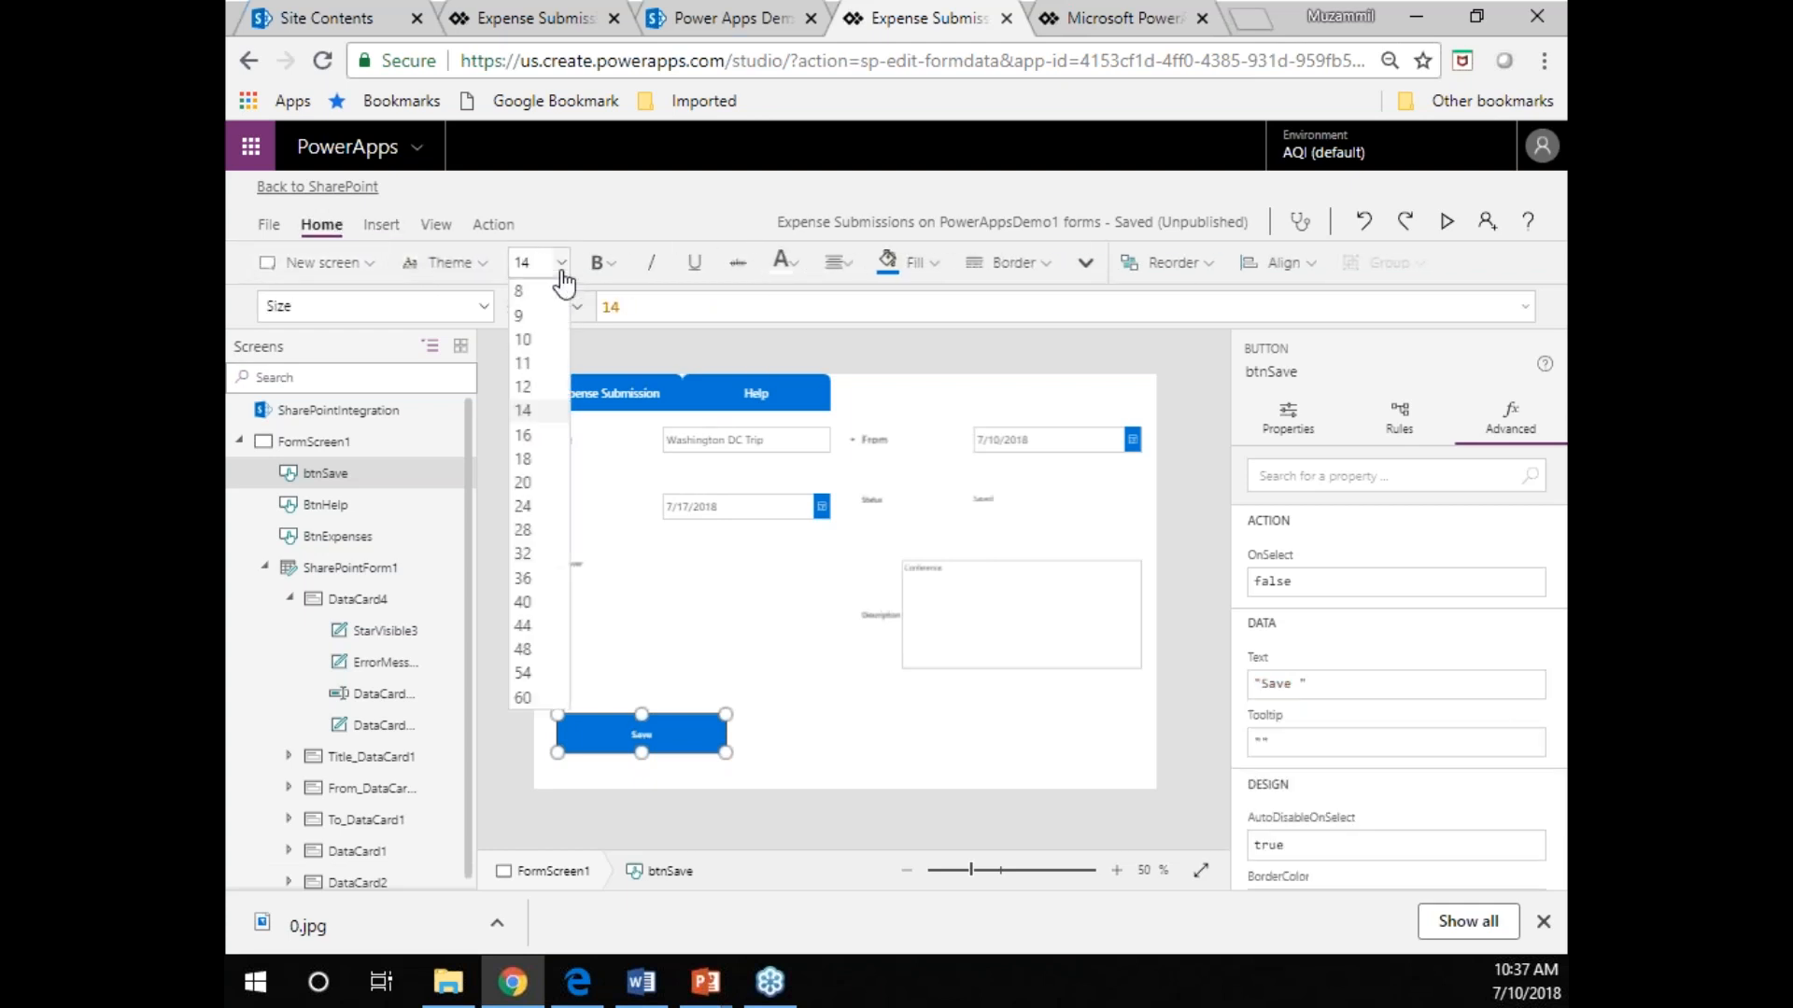
pyautogui.click(526, 439)
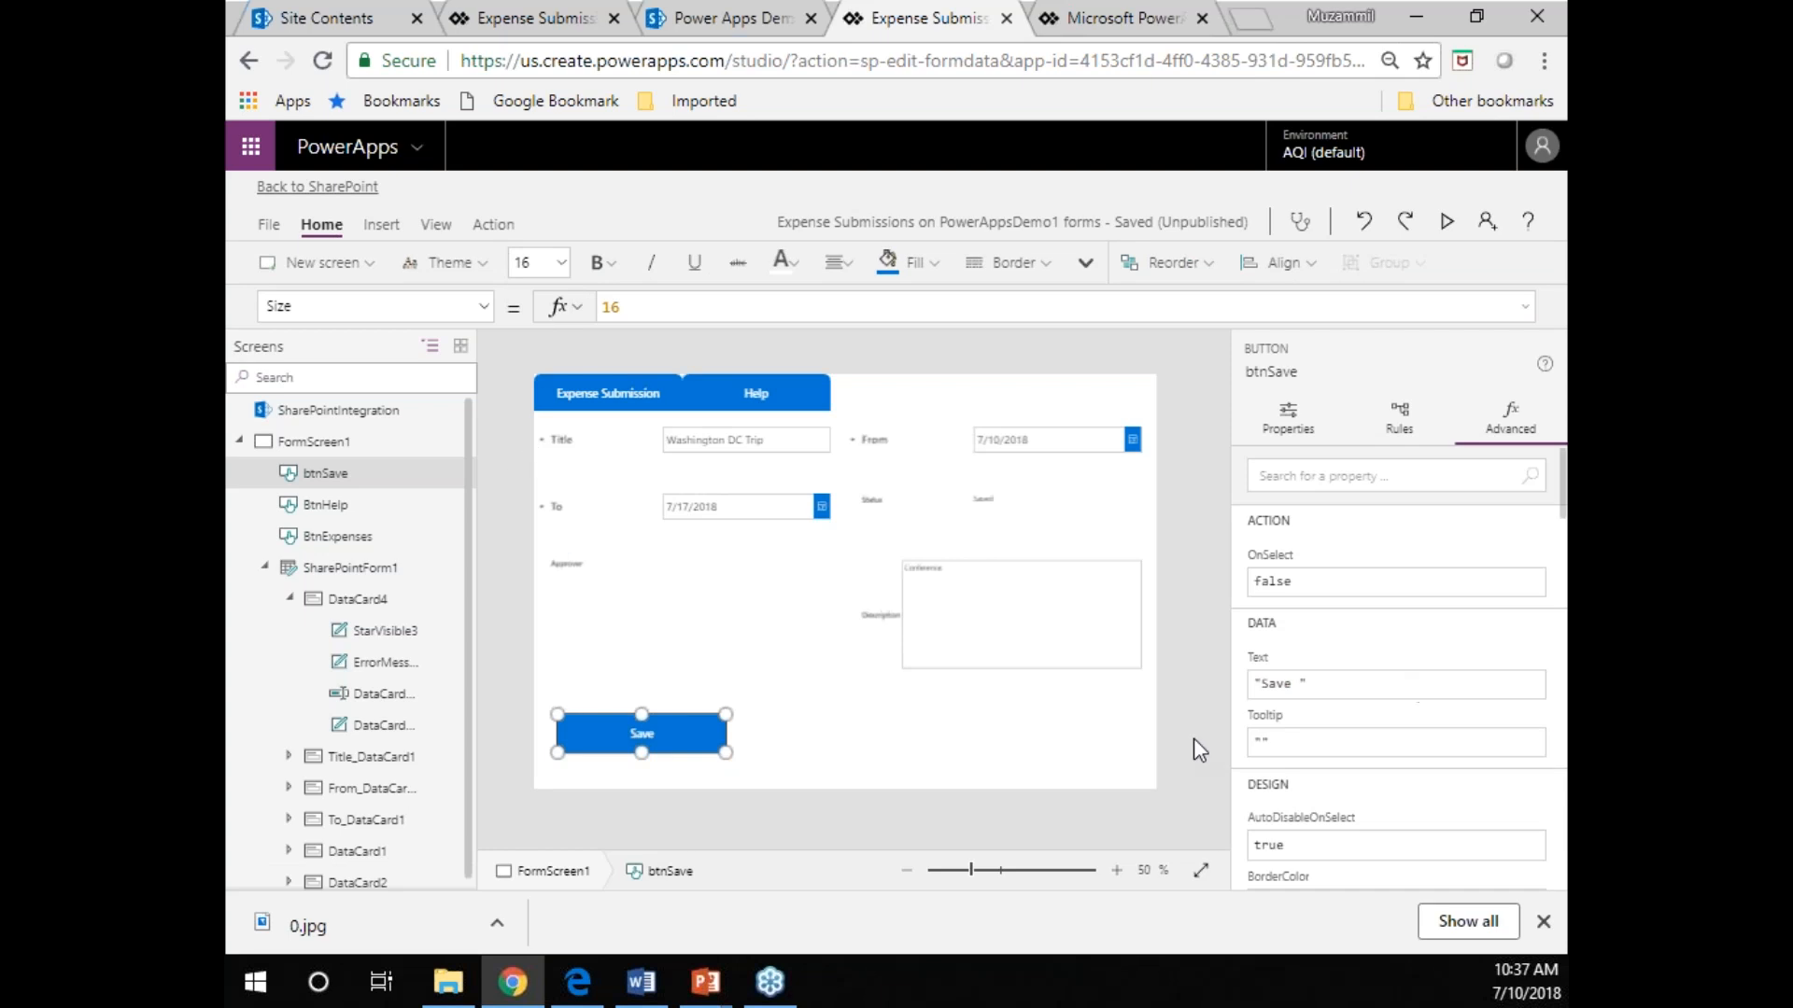
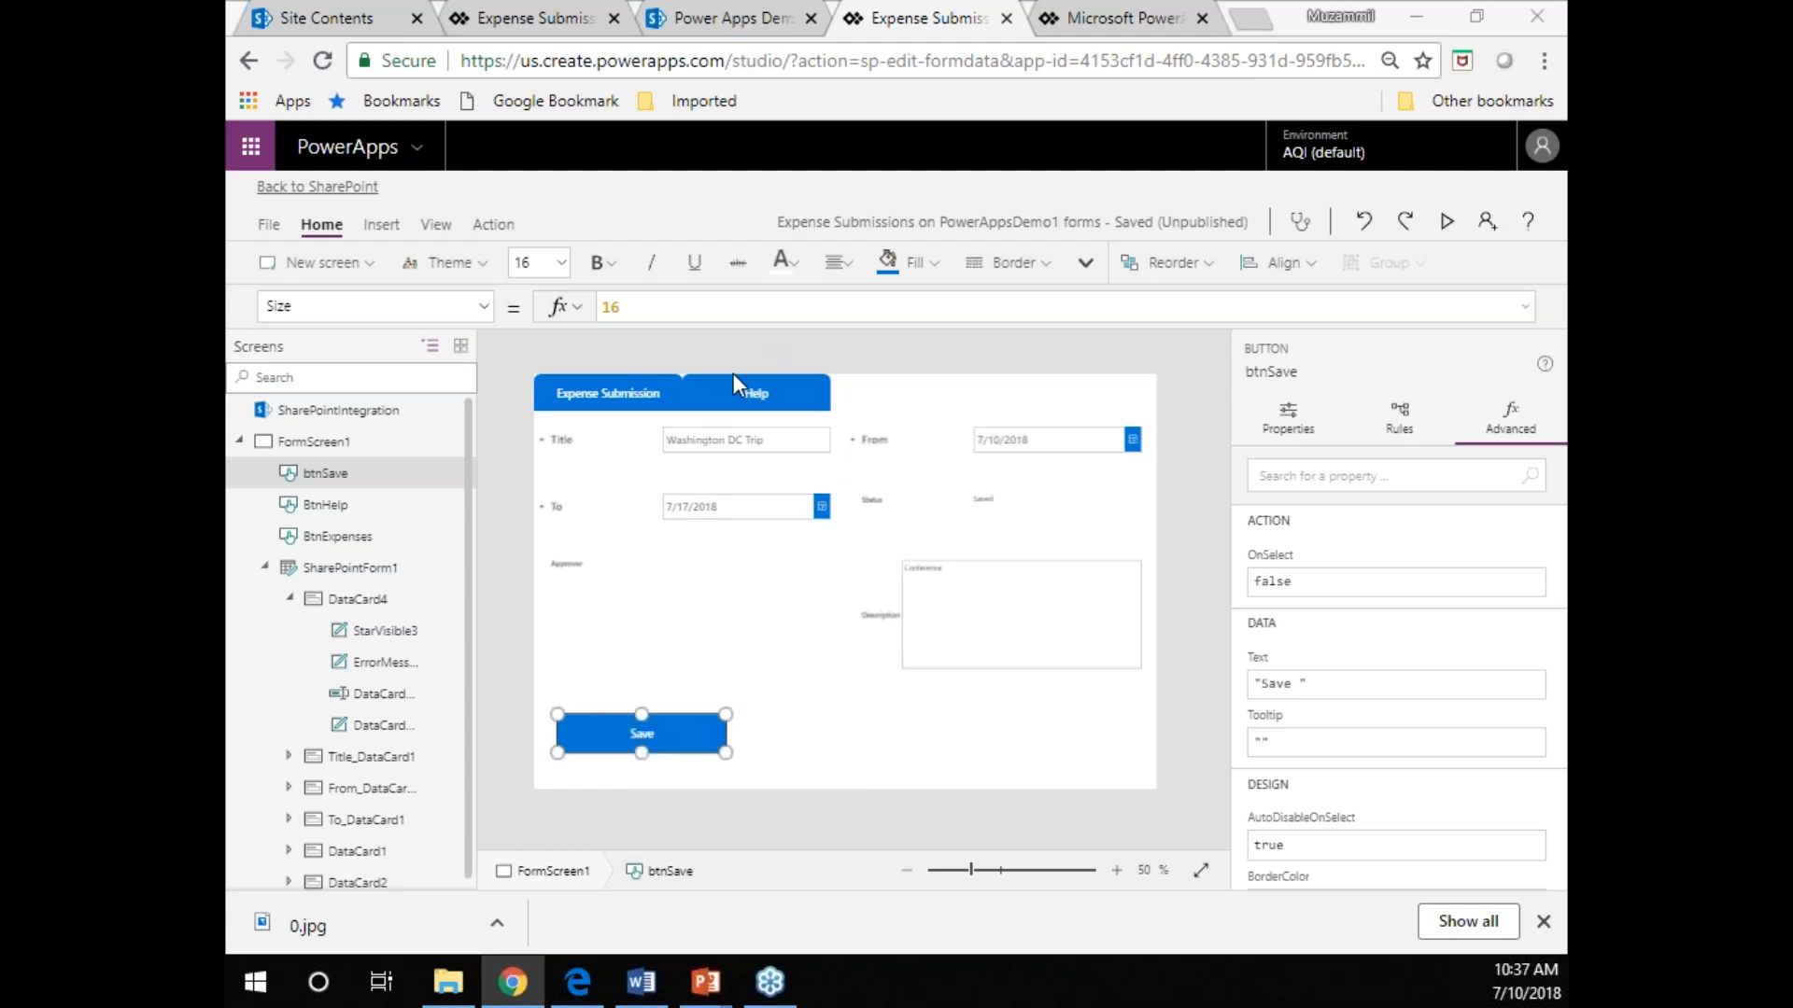
# Show the Fill property formula of the Expense Submission button.
pyautogui.click(610, 408)
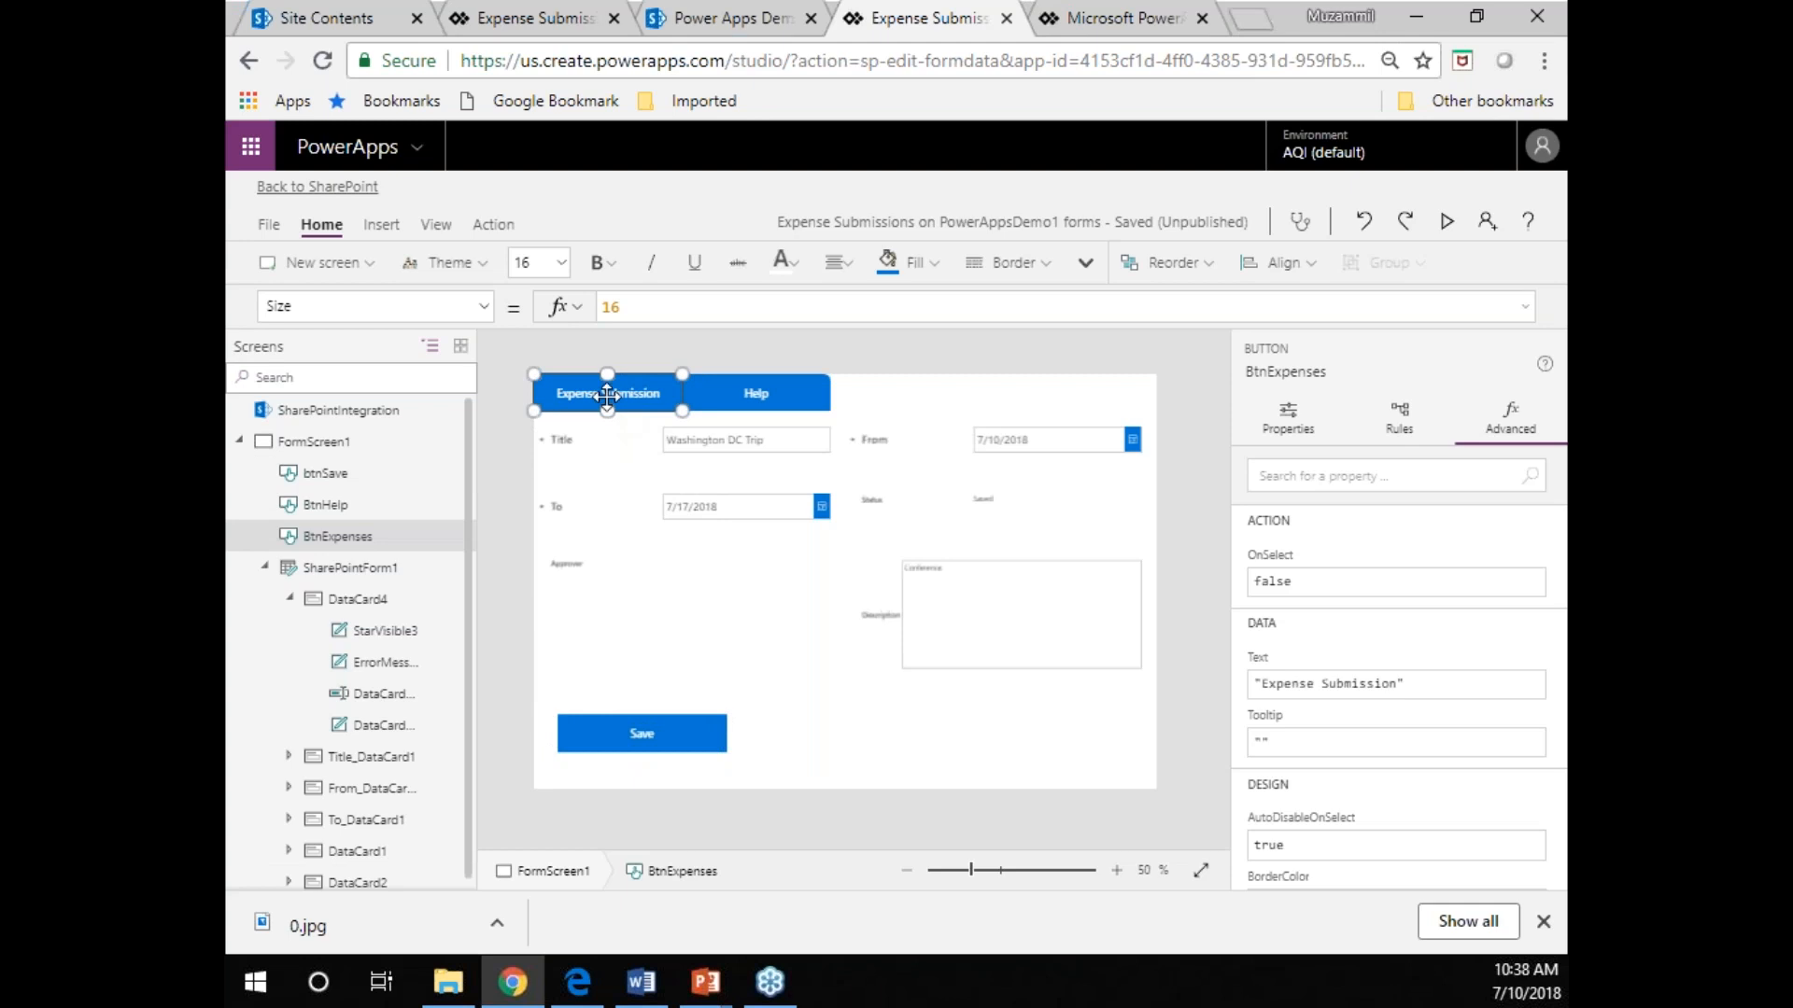
pyautogui.click(483, 308)
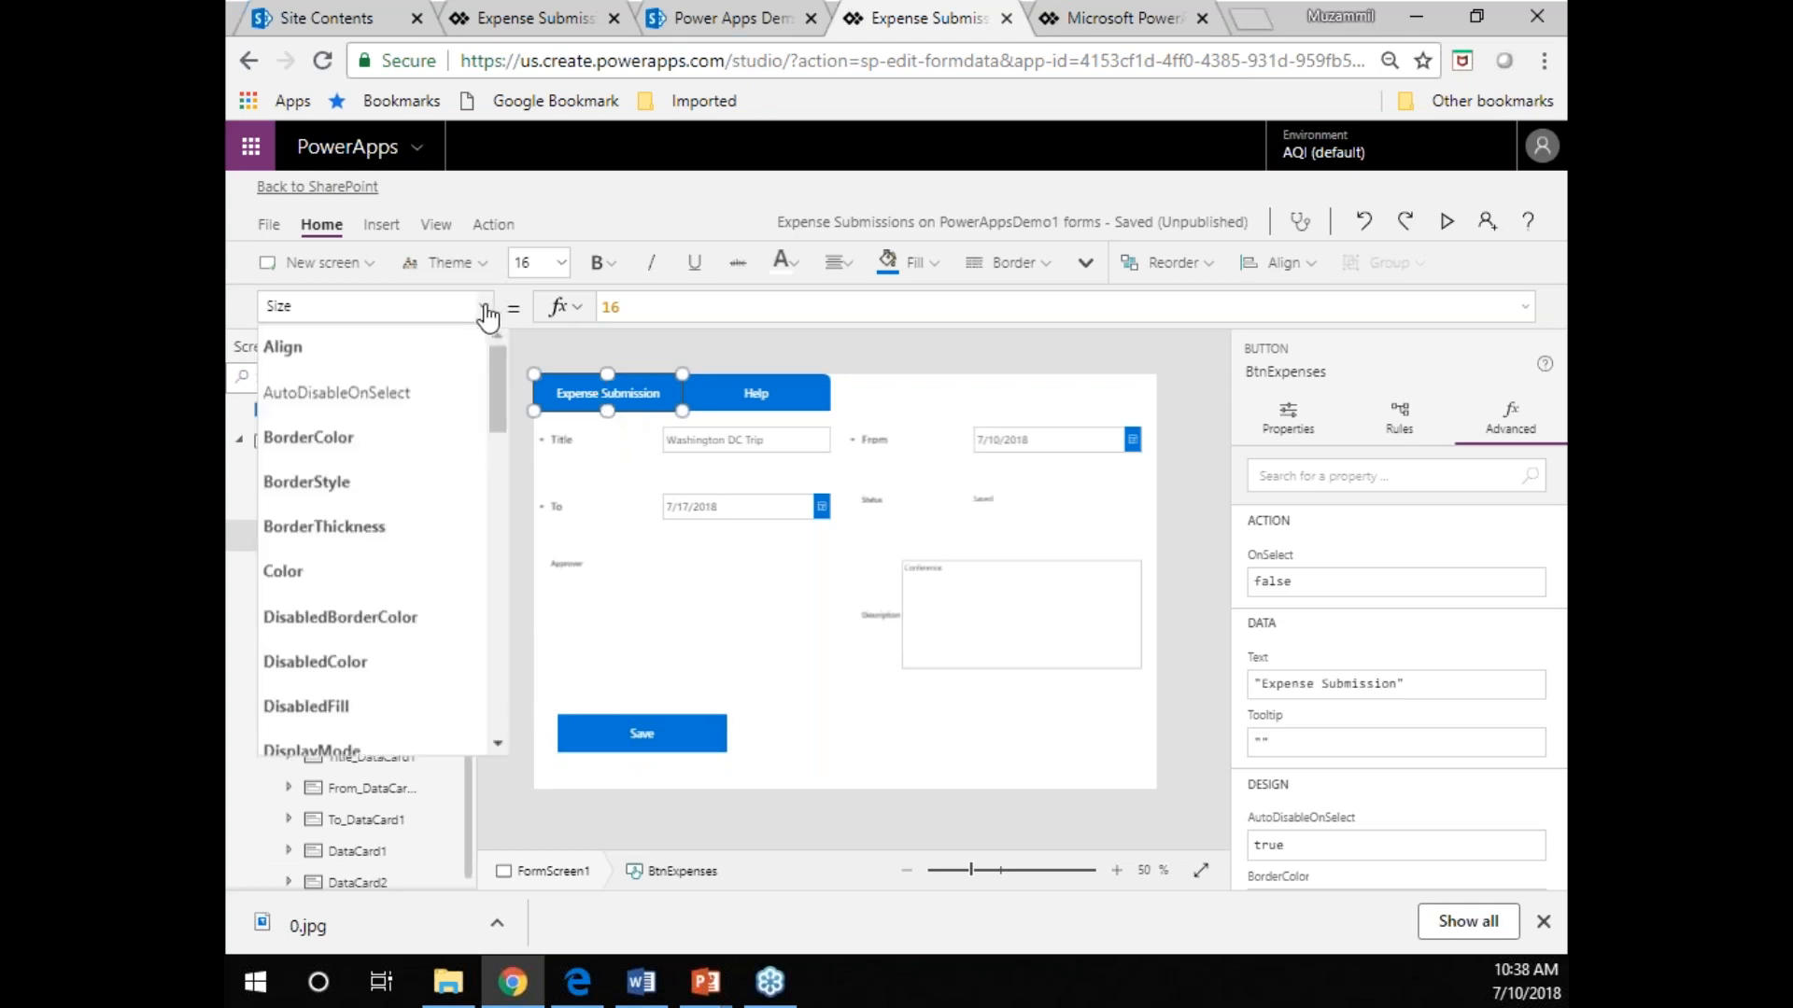
pyautogui.moveTo(499, 394); pyautogui.dragTo(485, 456)
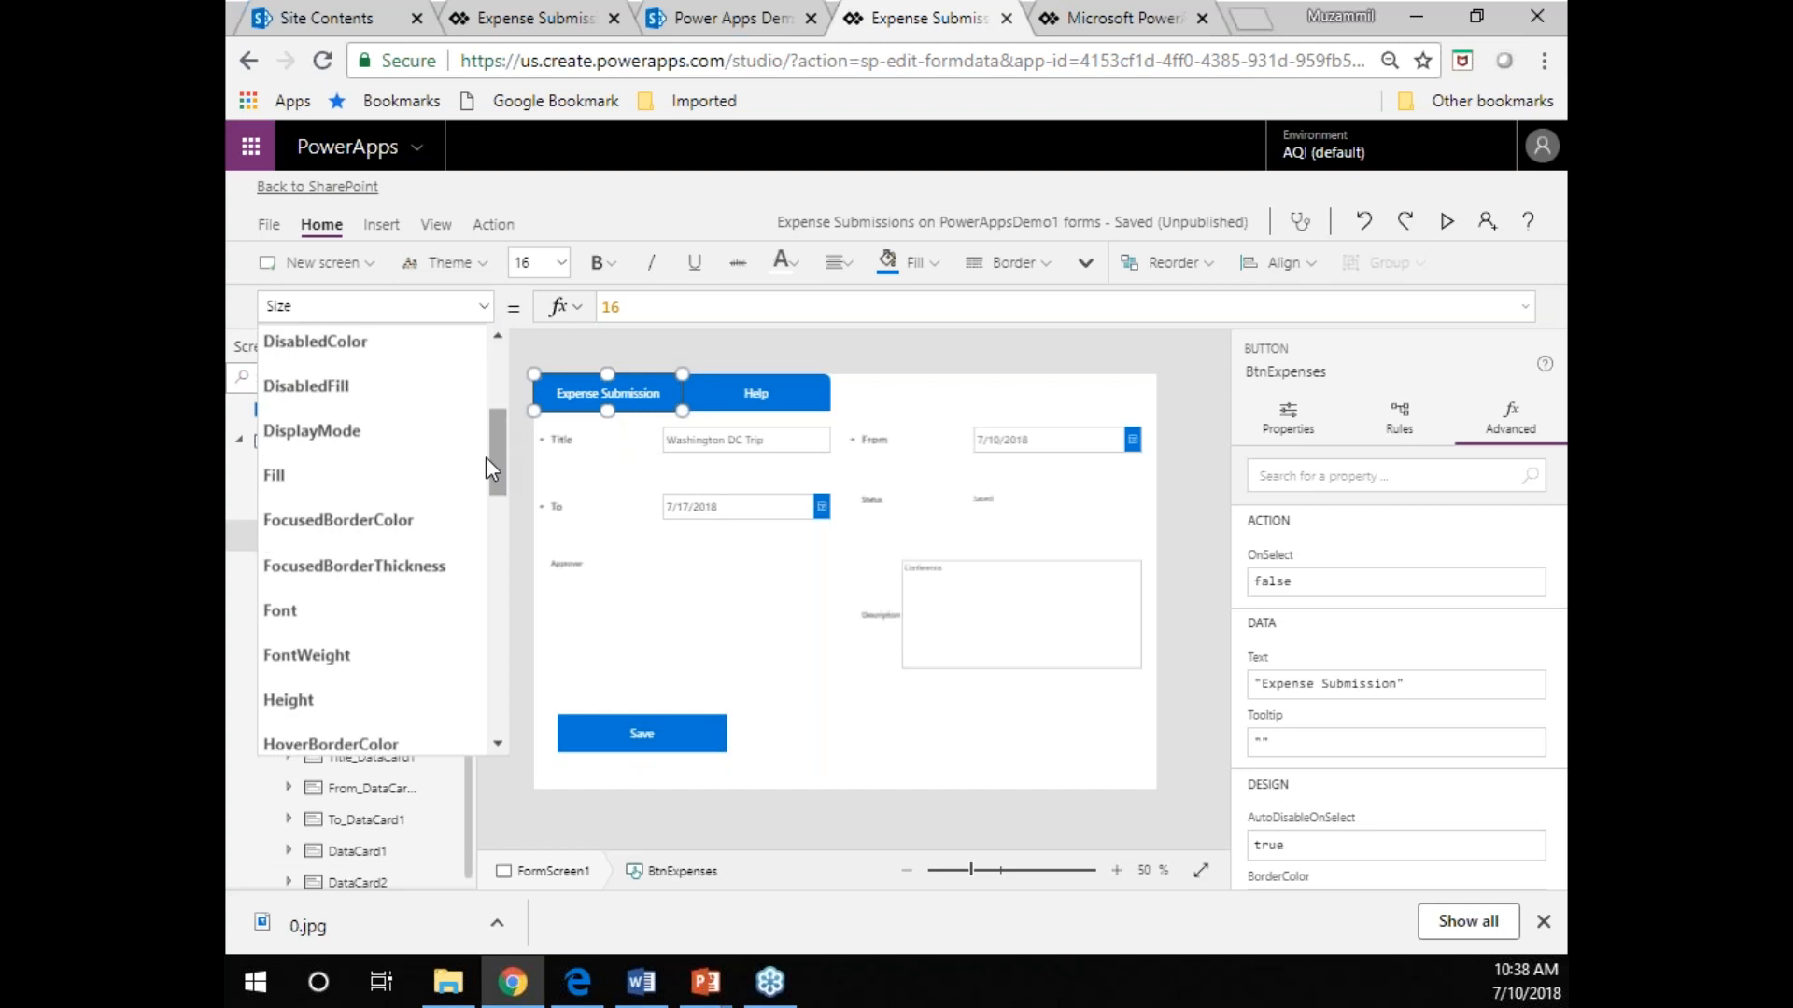
pyautogui.click(417, 474)
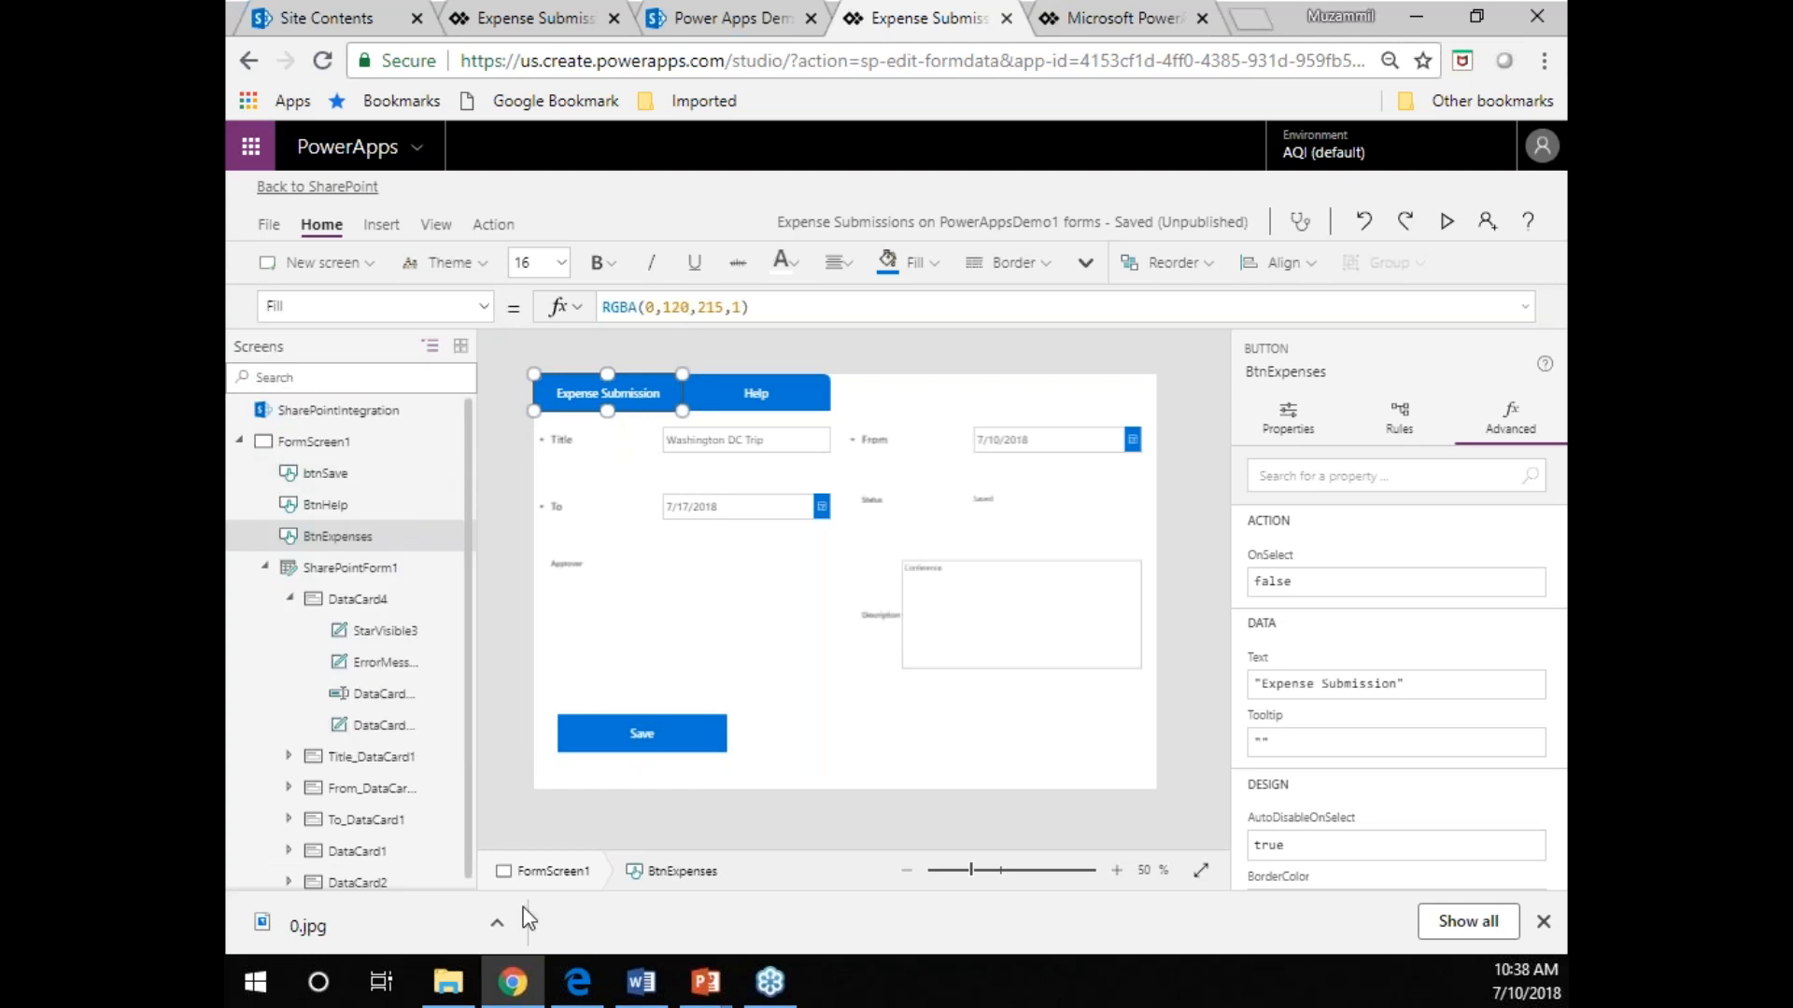
# Set the Expense Submission button's OnSelect formula to Set(showHelp,false), using the formula text from the Word document.
pyautogui.click(641, 982)
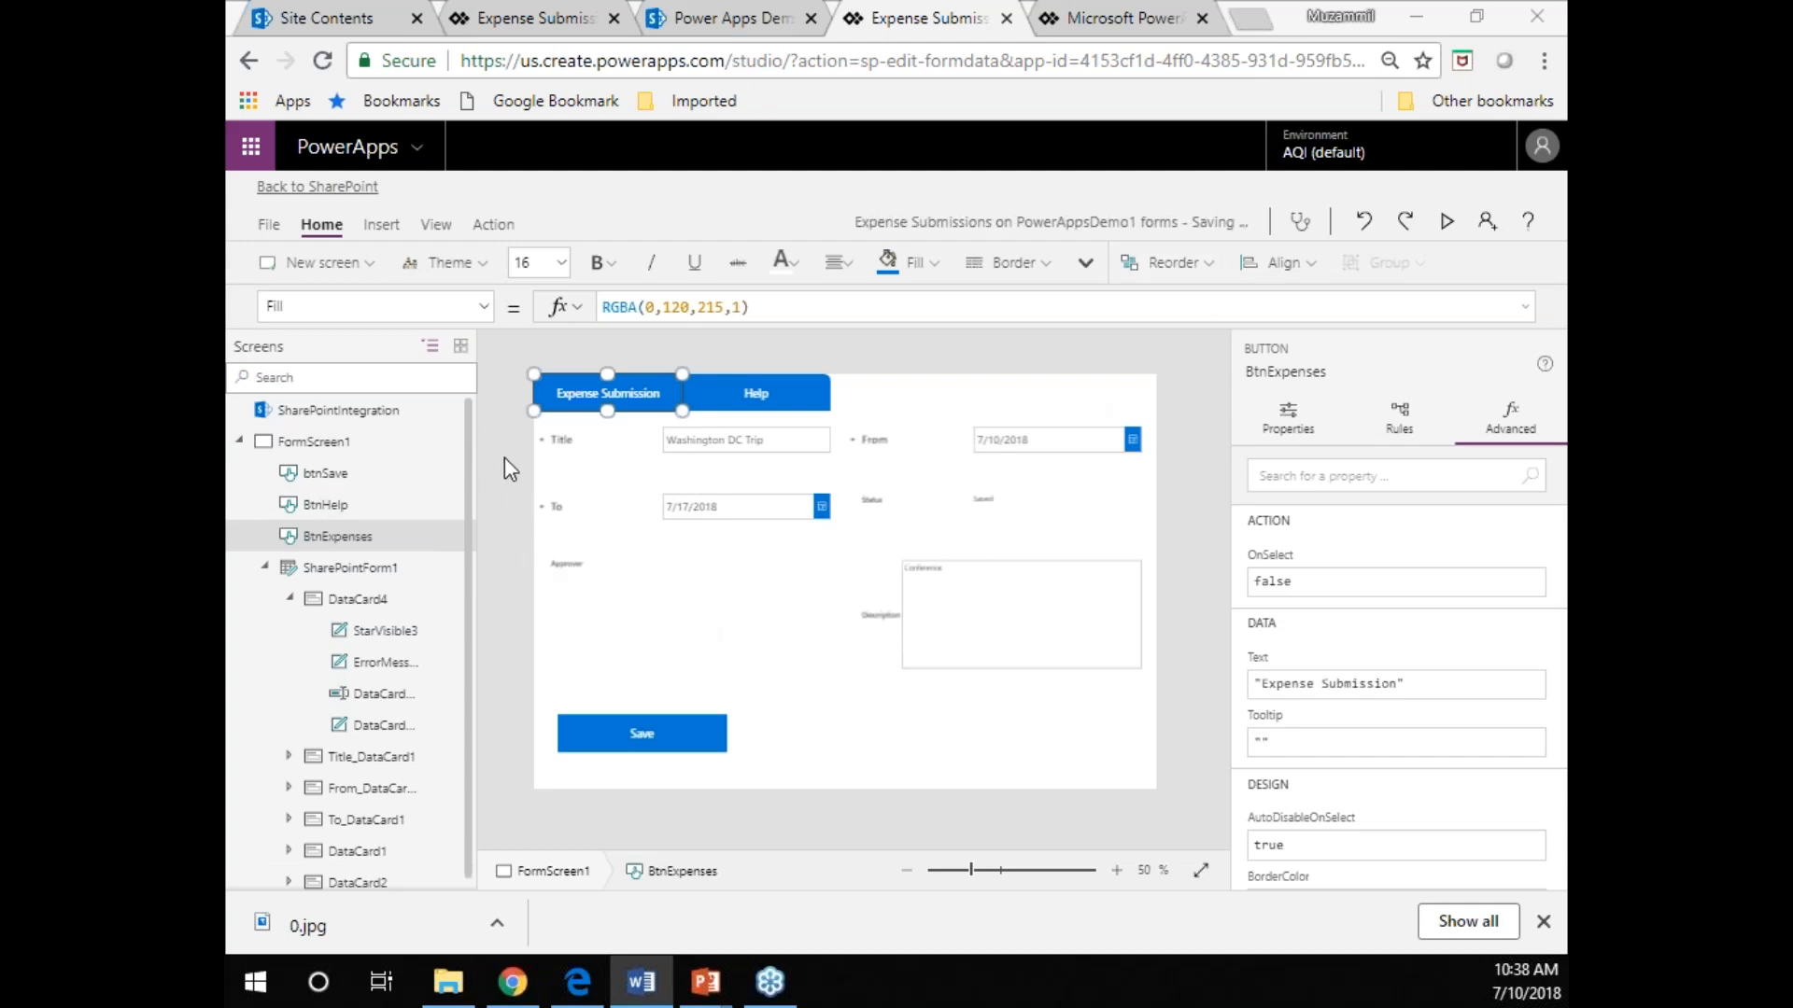
pyautogui.click(483, 310)
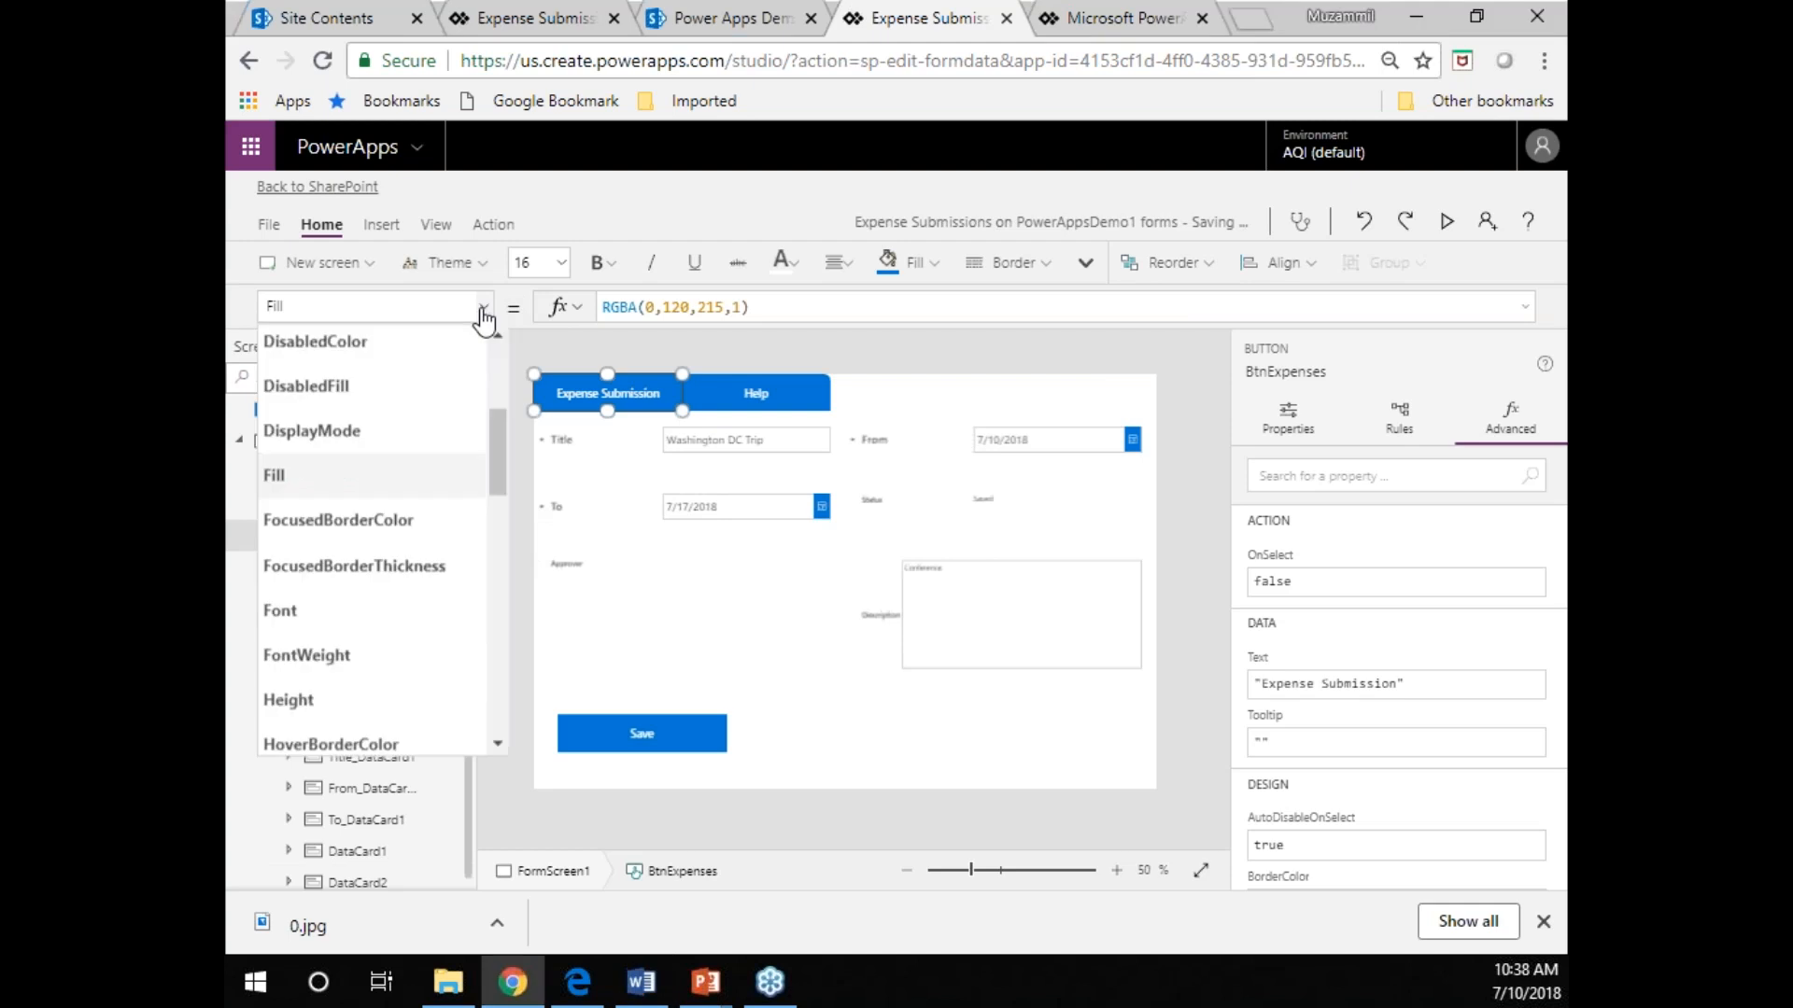
pyautogui.scroll(-7, 417, 572)
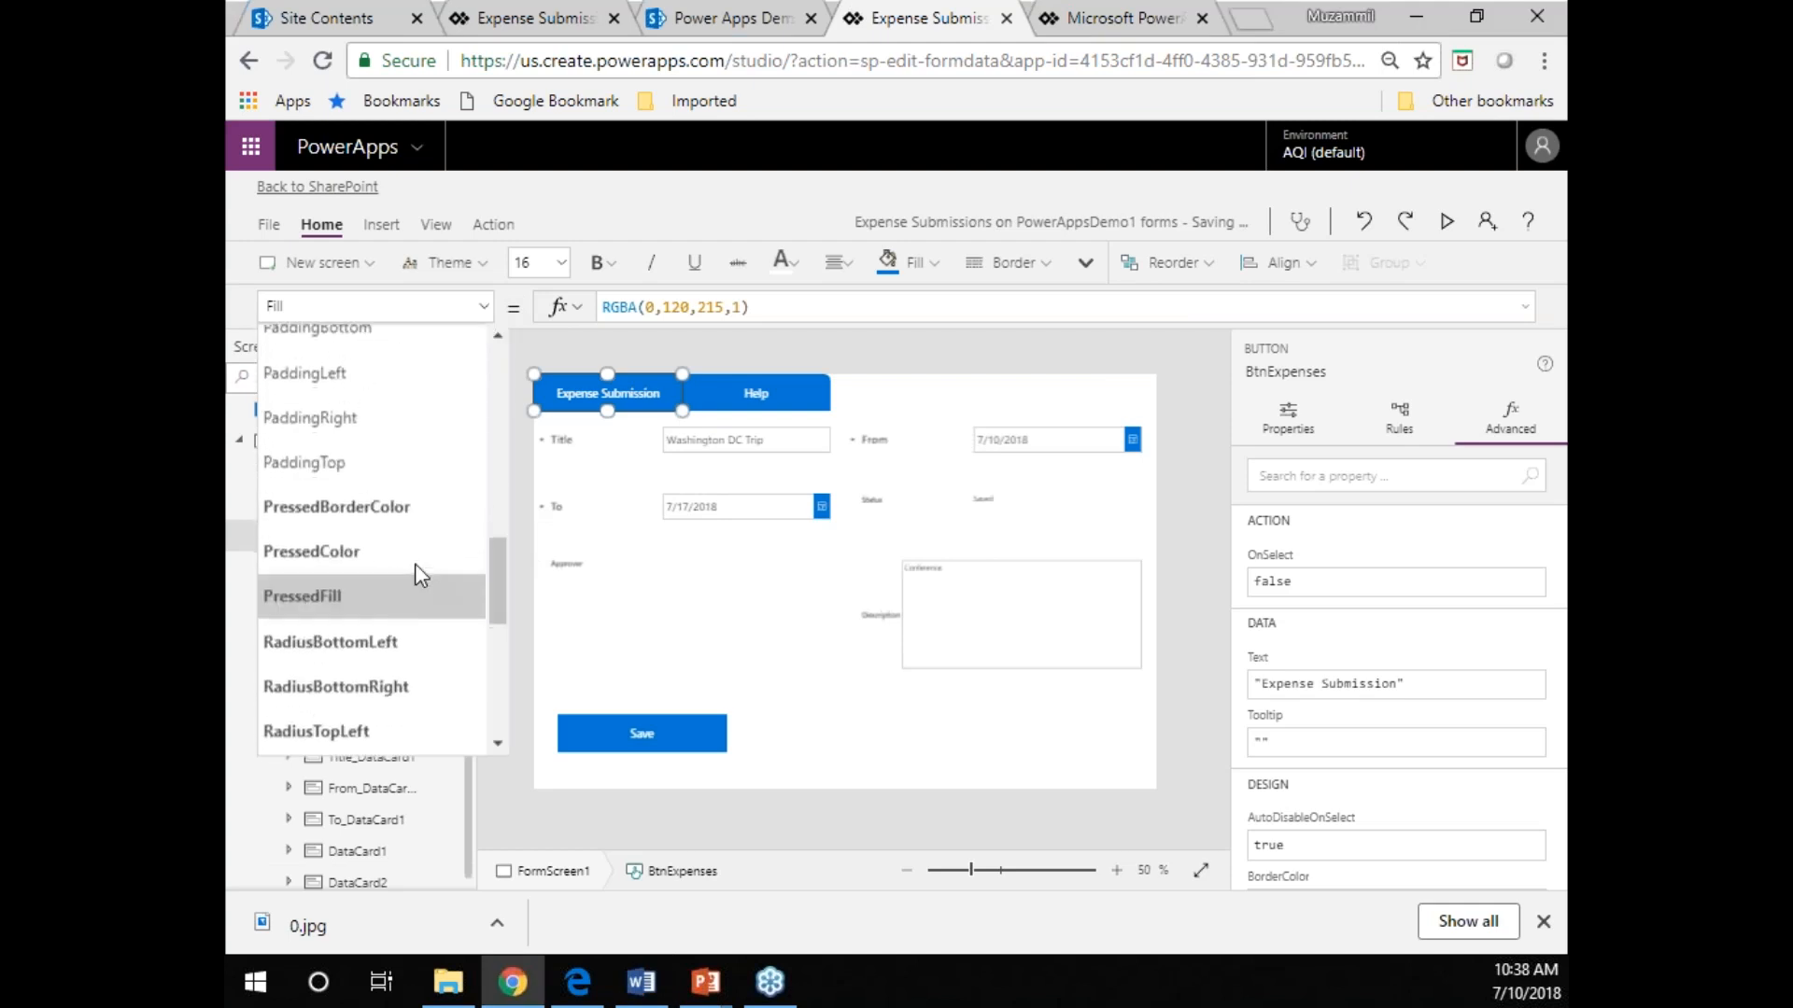
pyautogui.scroll(3, 417, 572)
pyautogui.scroll(-6, 420, 575)
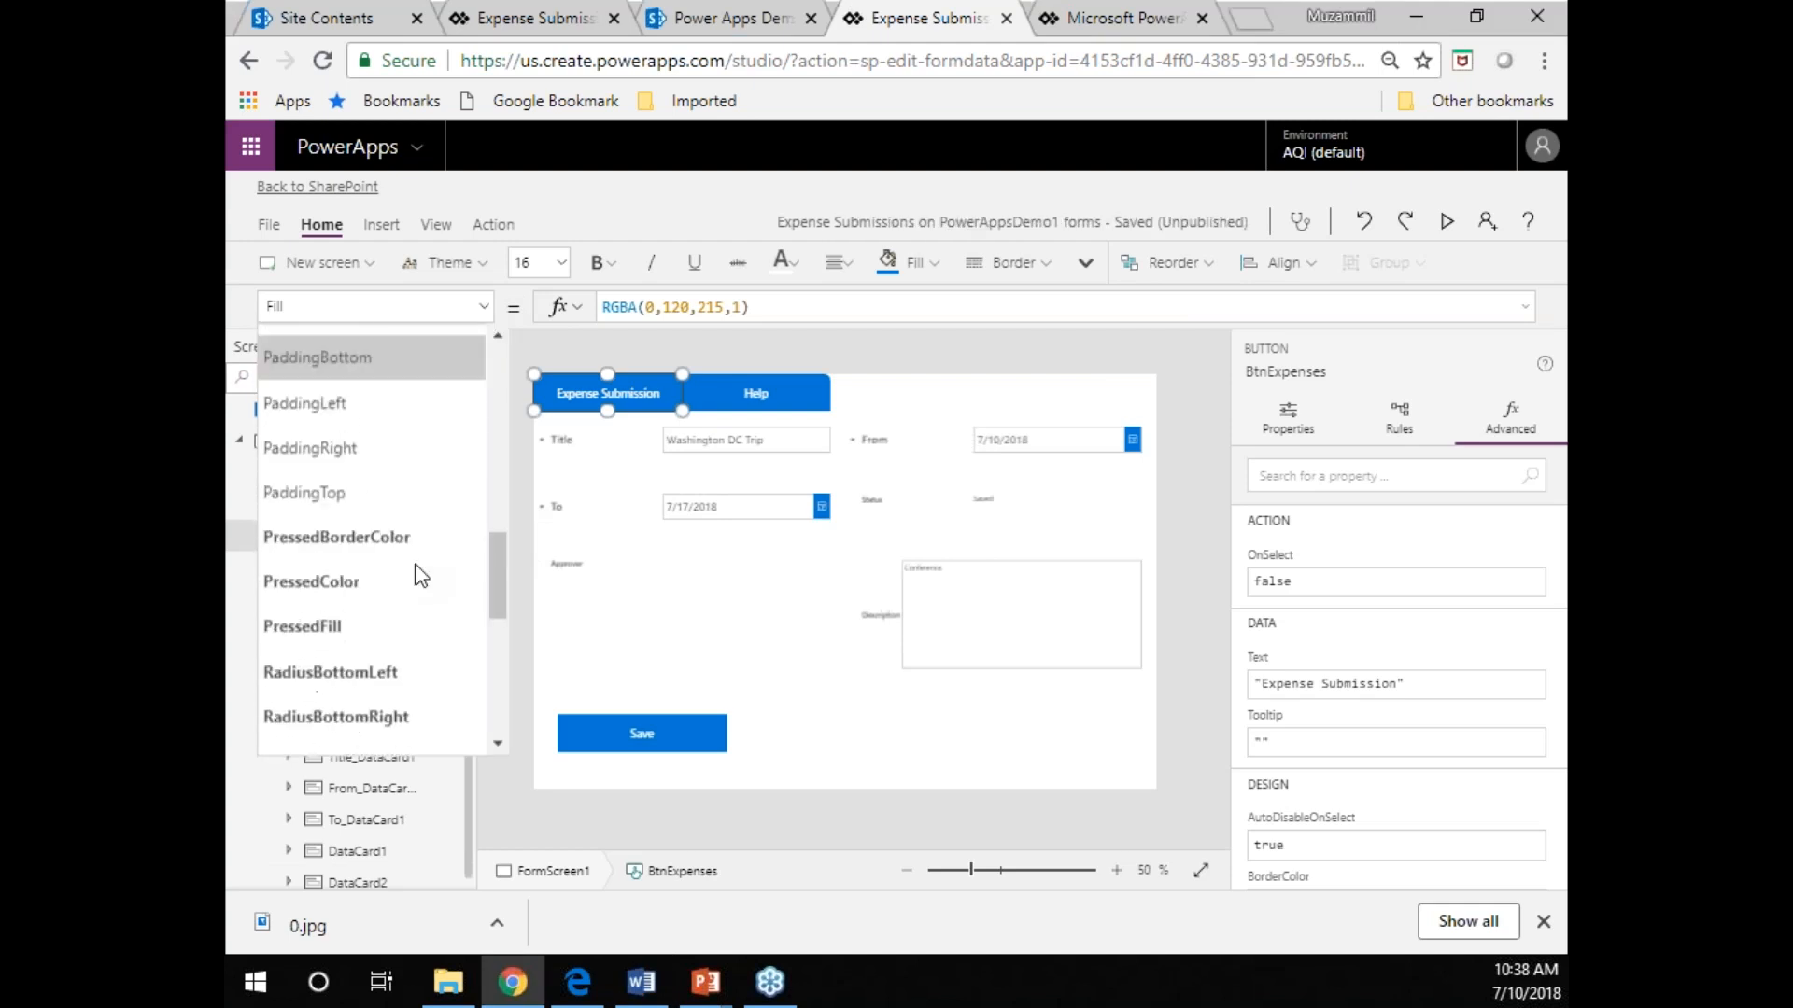
pyautogui.scroll(-3, 422, 574)
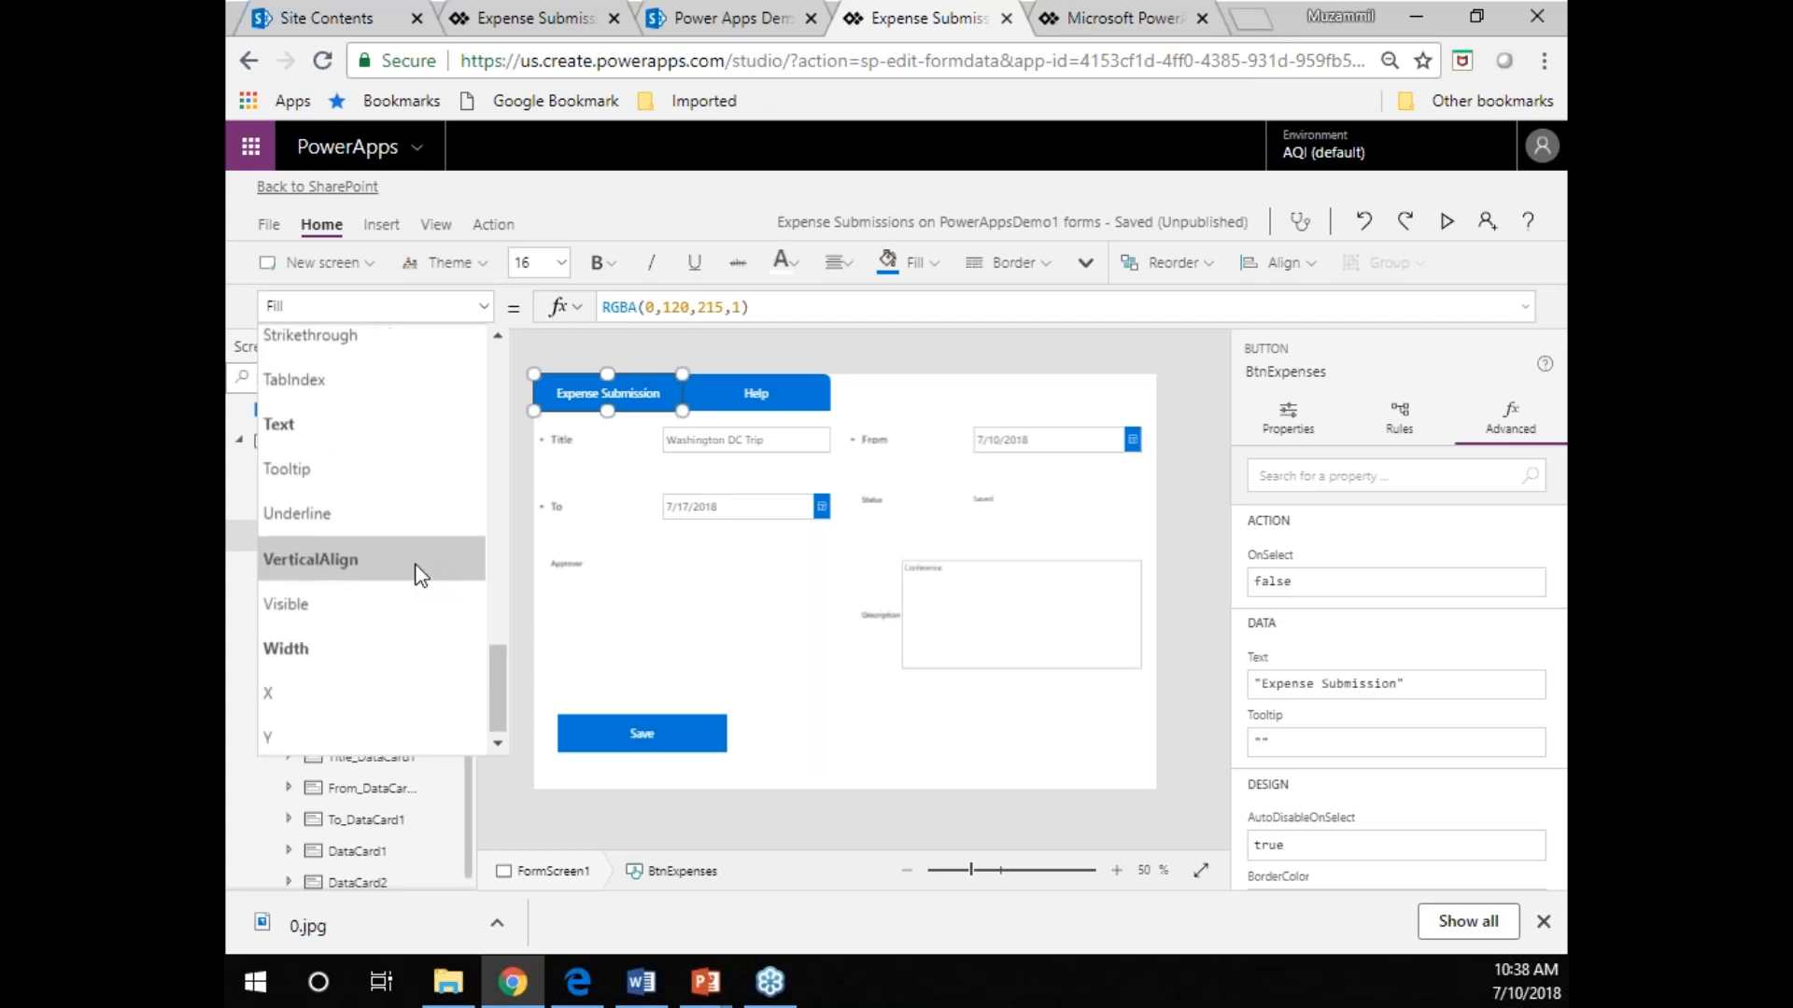
pyautogui.scroll(6, 417, 574)
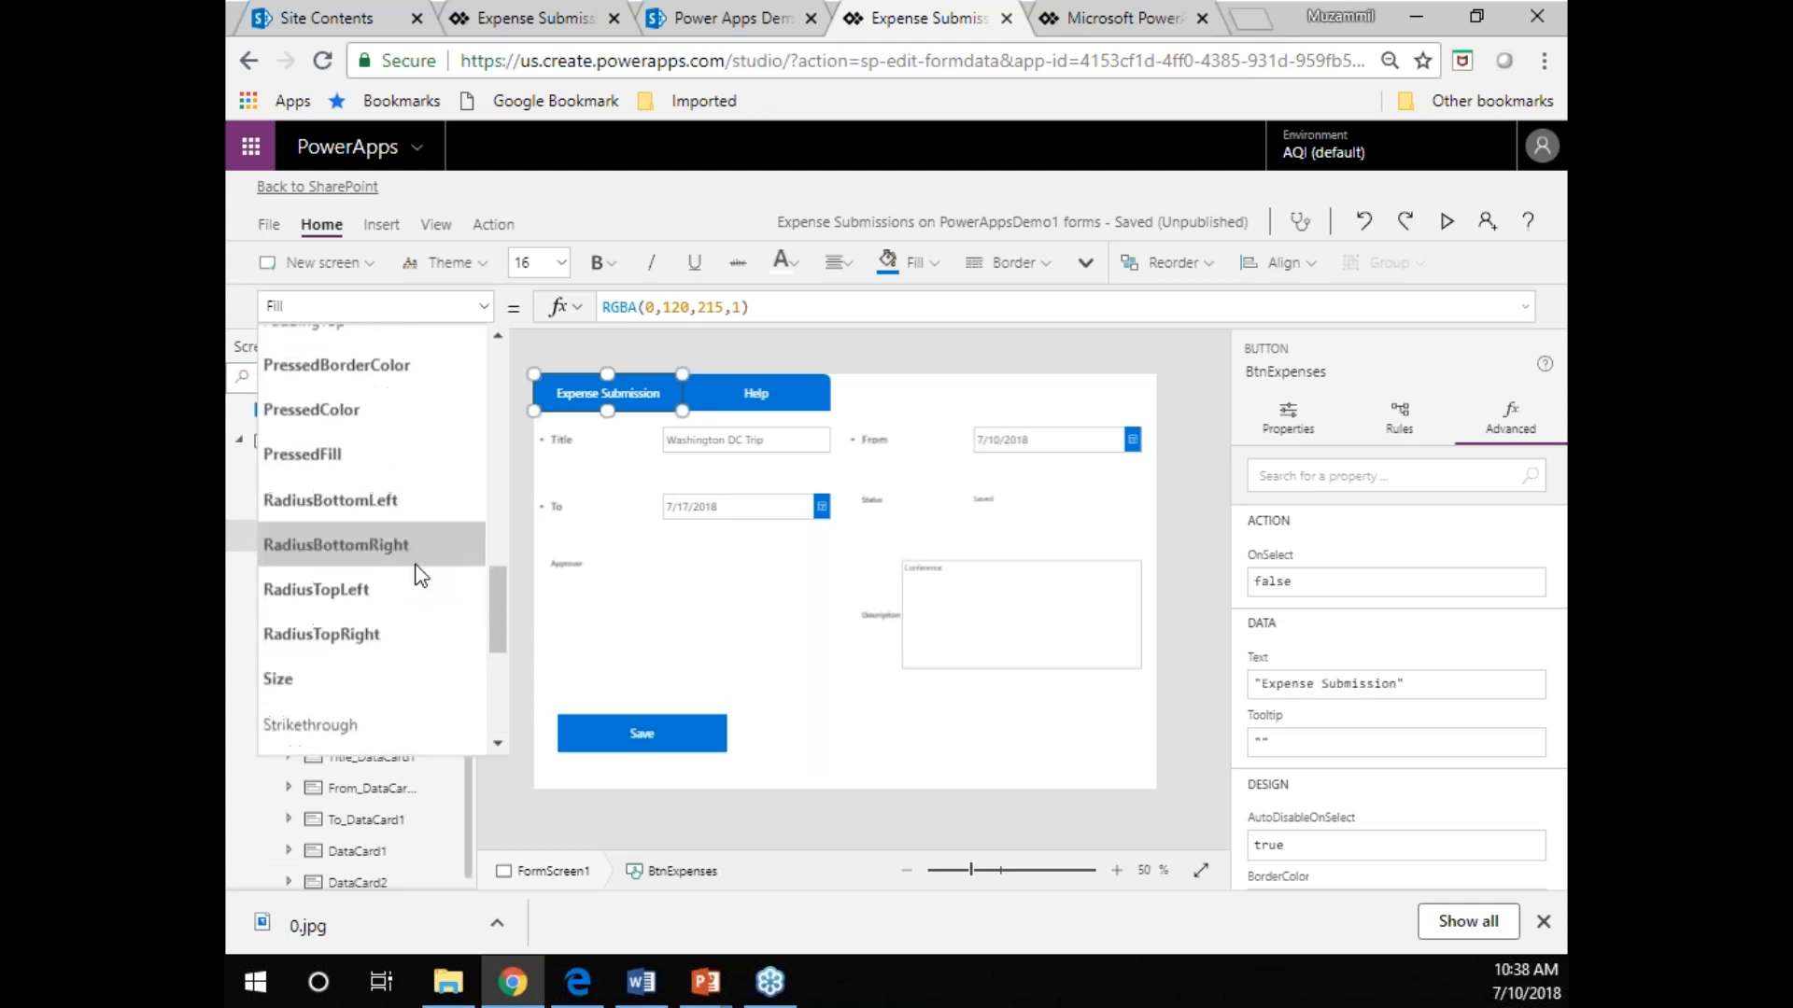
pyautogui.scroll(4, 415, 572)
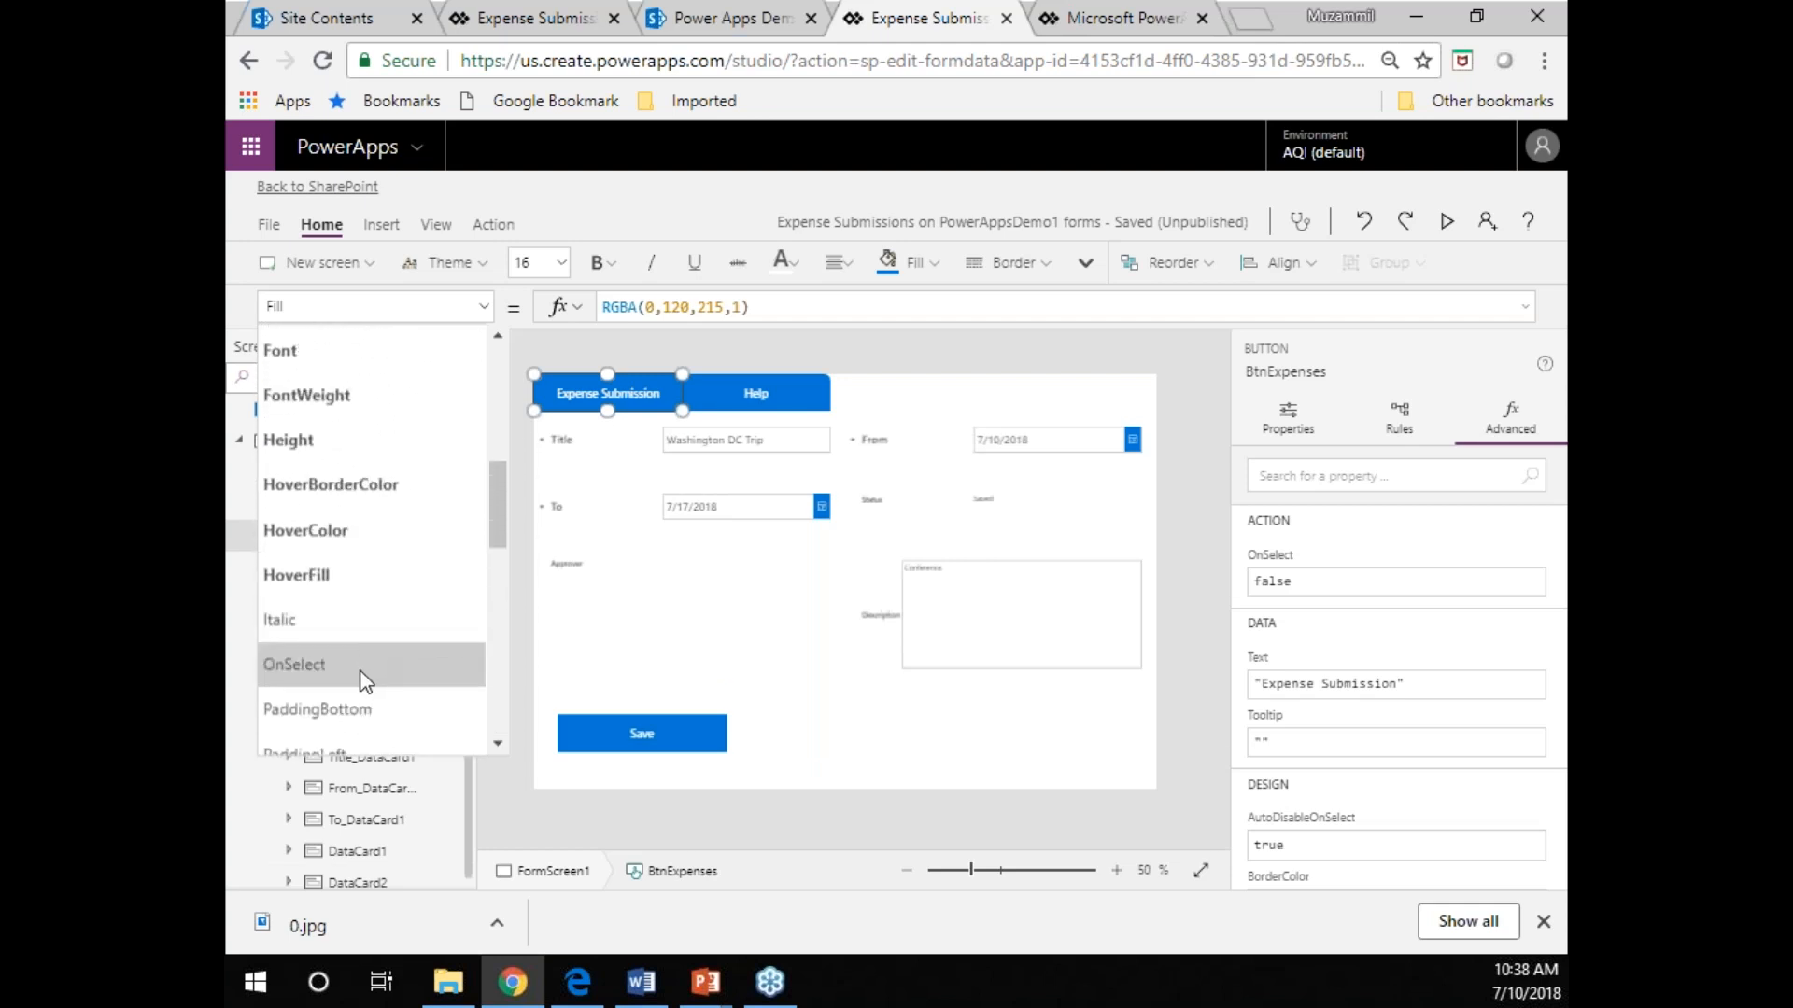
pyautogui.click(360, 672)
pyautogui.tripleClick(699, 308)
pyautogui.write('Set(showHelp,false)')
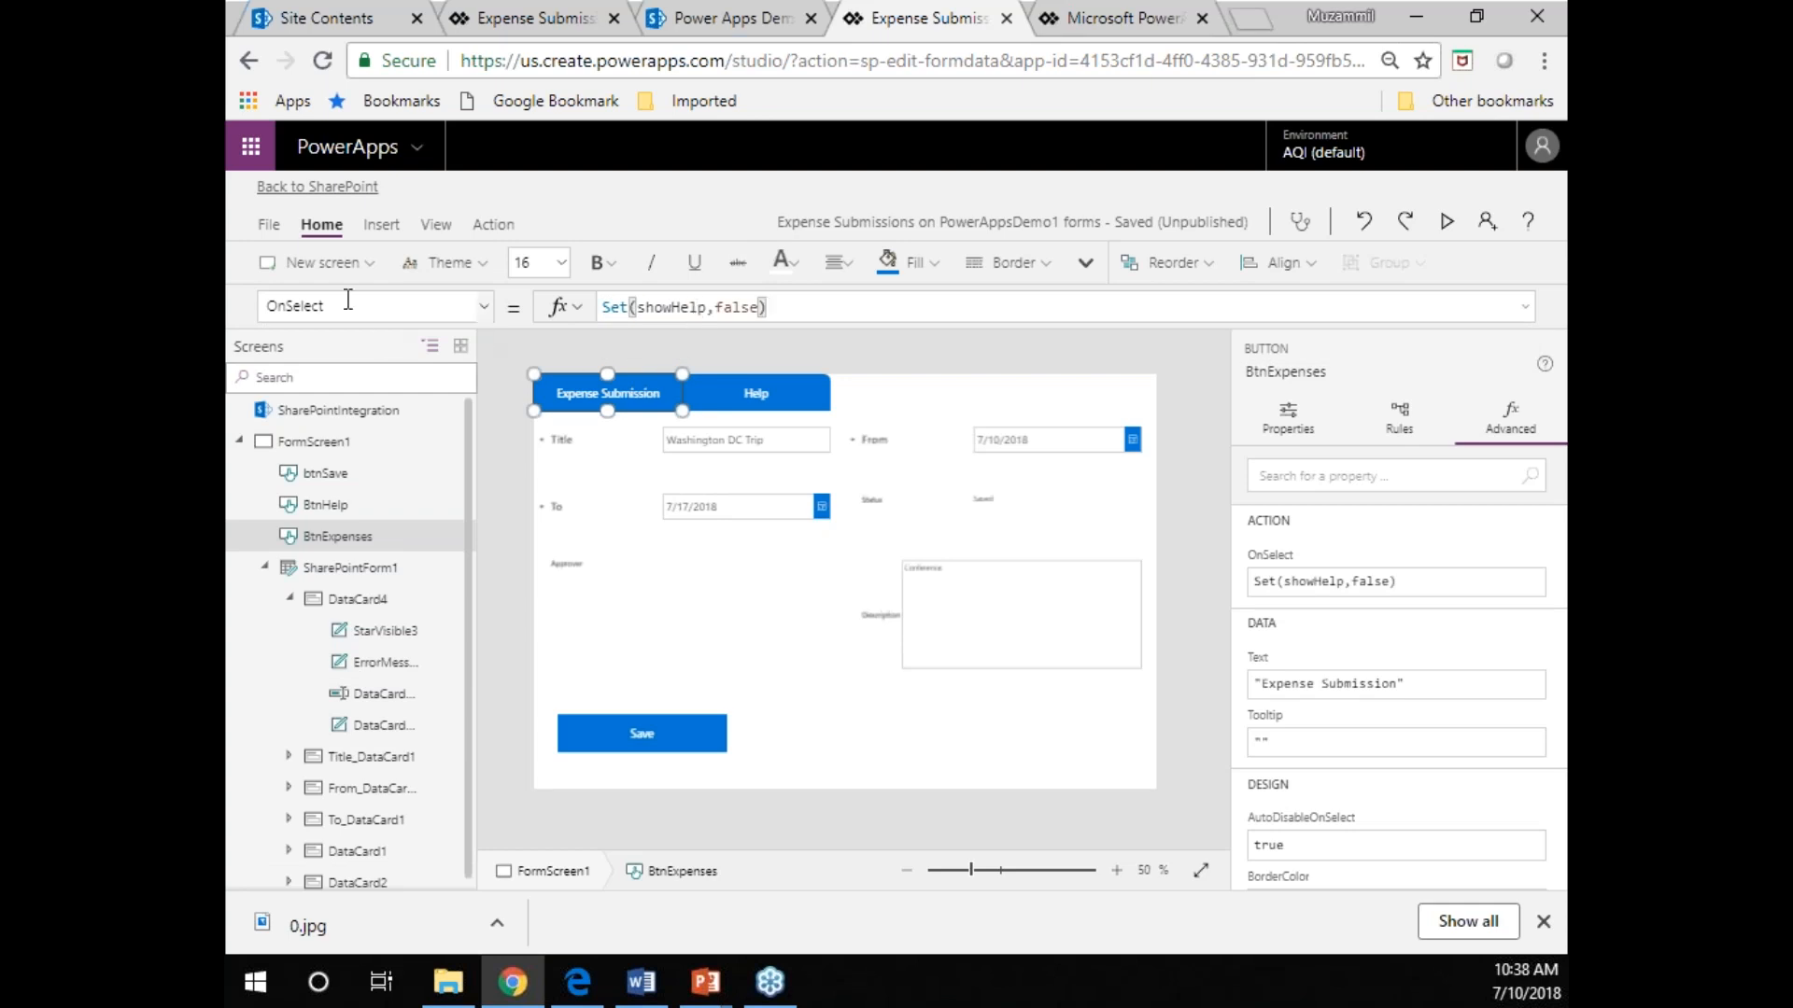
pyautogui.doubleClick(680, 308)
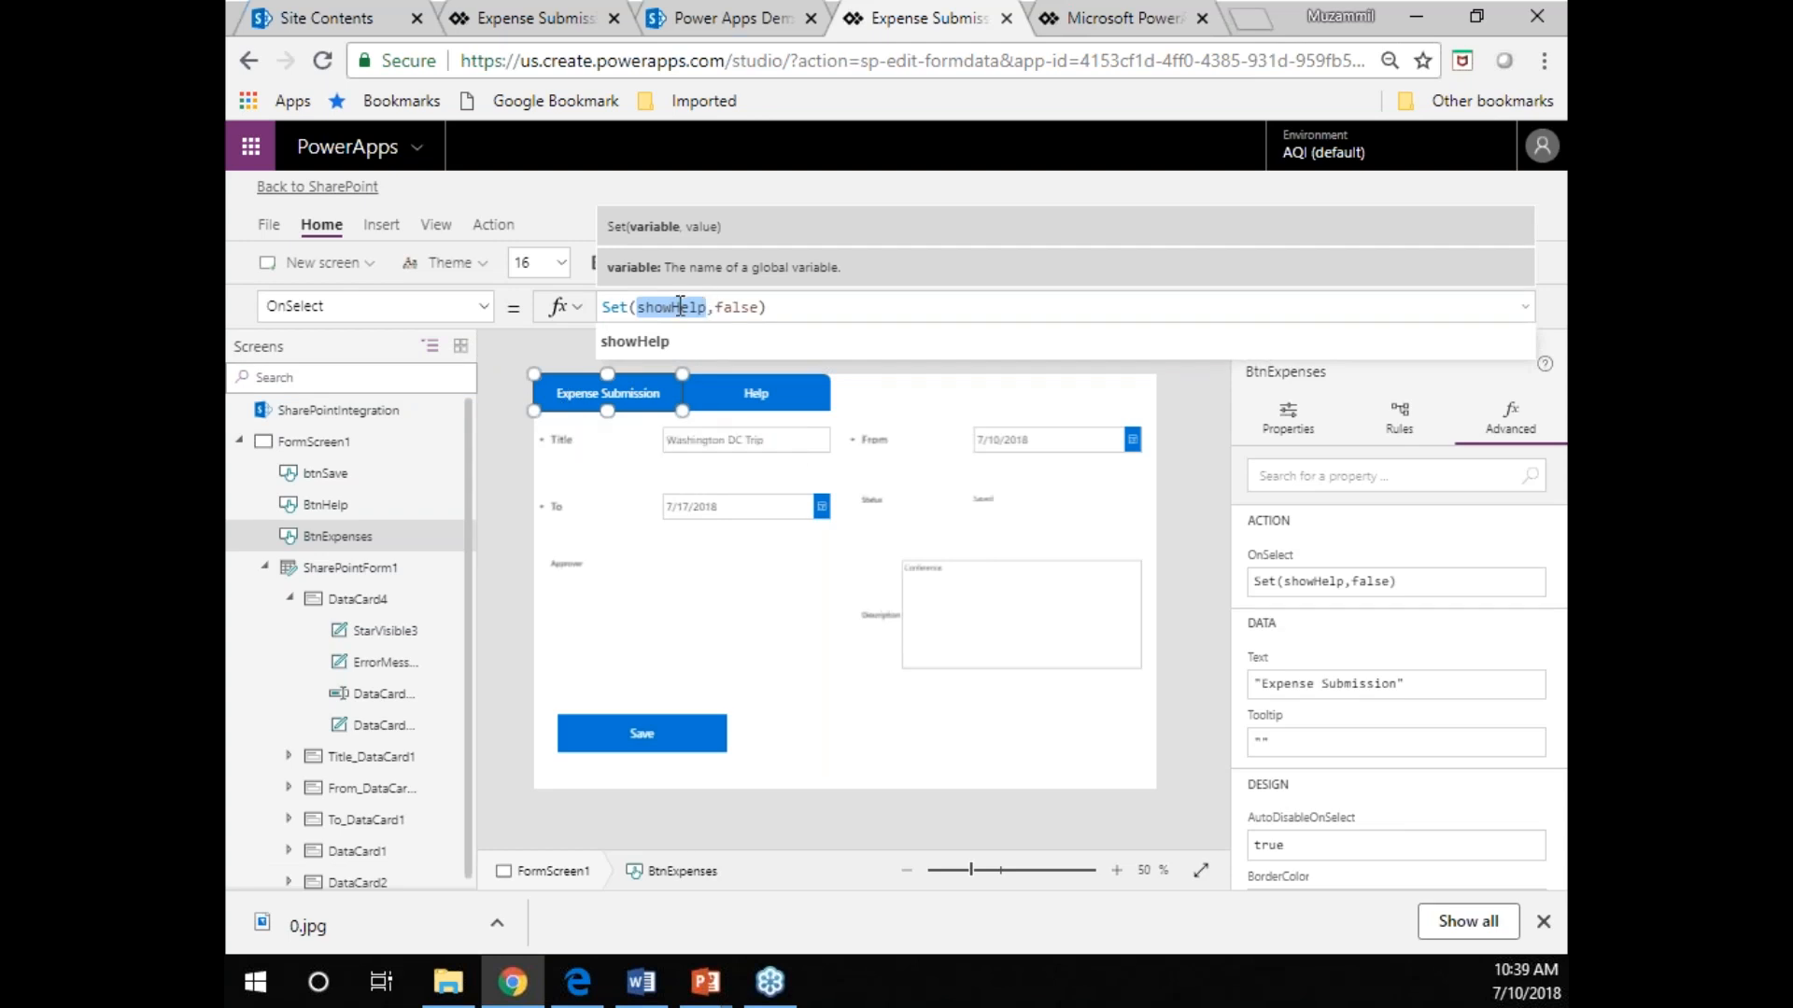
pyautogui.doubleClick(753, 307)
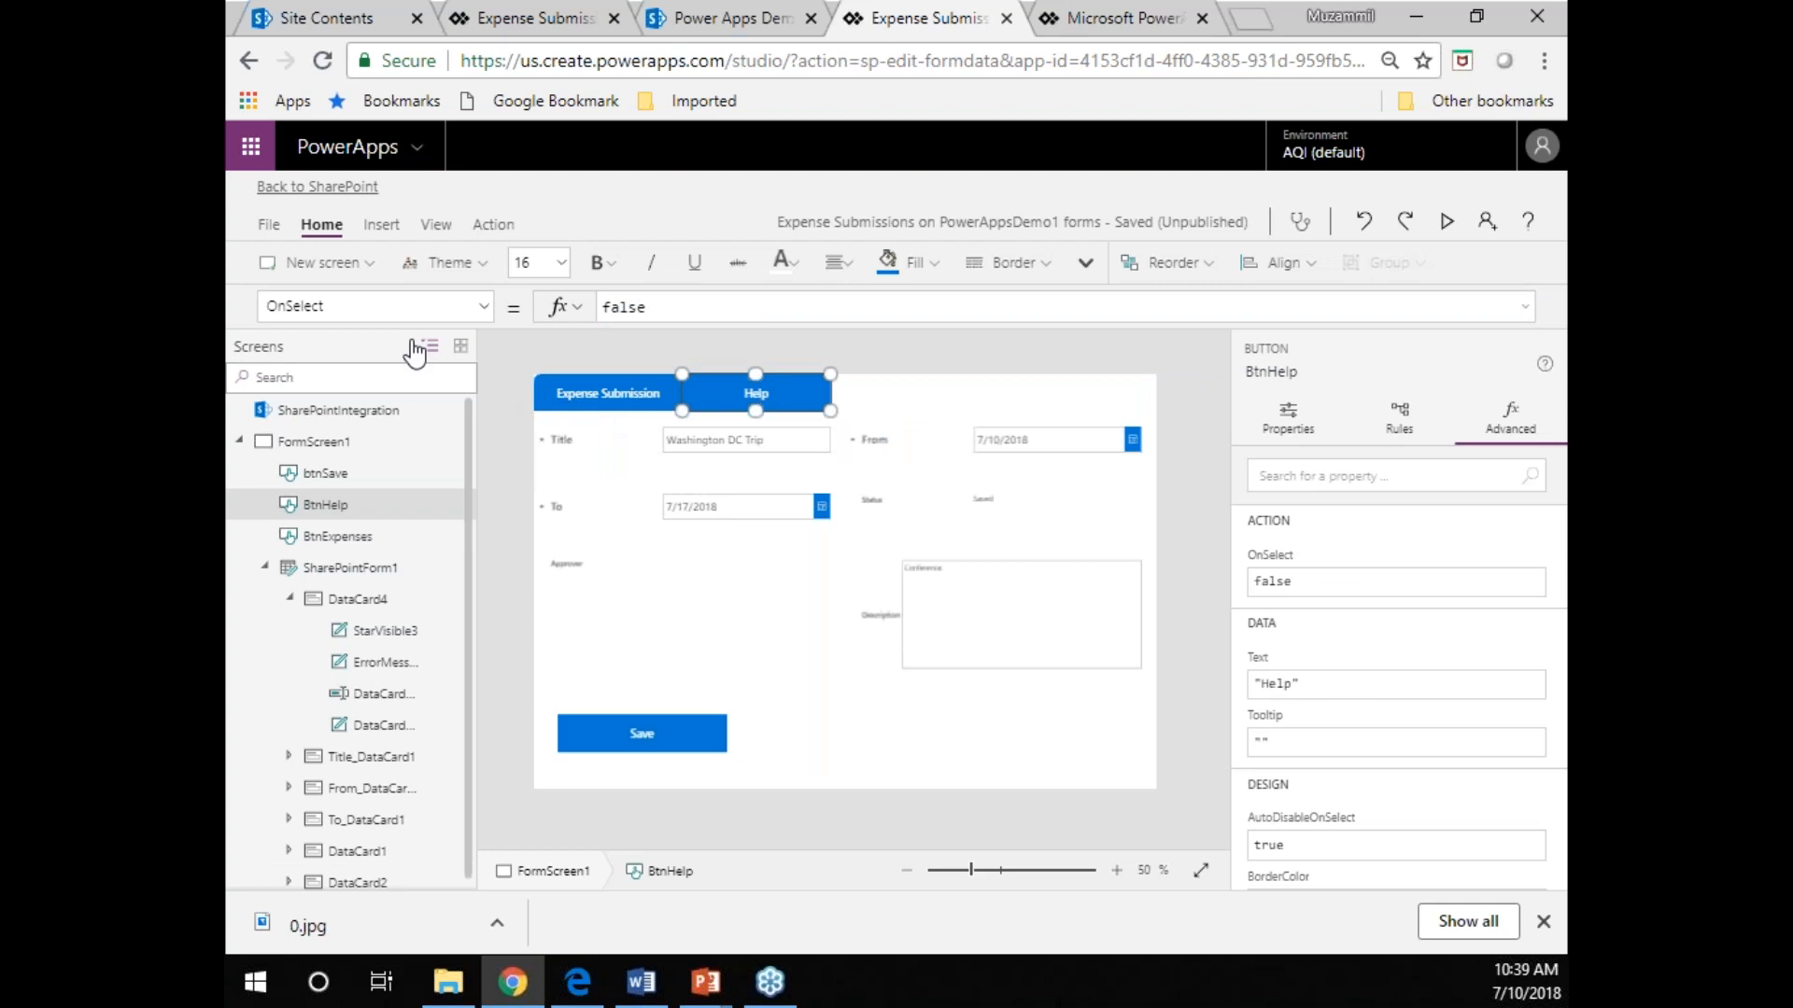
# Set the Help button's OnSelect formula to Set(showHelp,true).
pyautogui.doubleClick(621, 307)
pyautogui.write('Set(showHelp,false)')
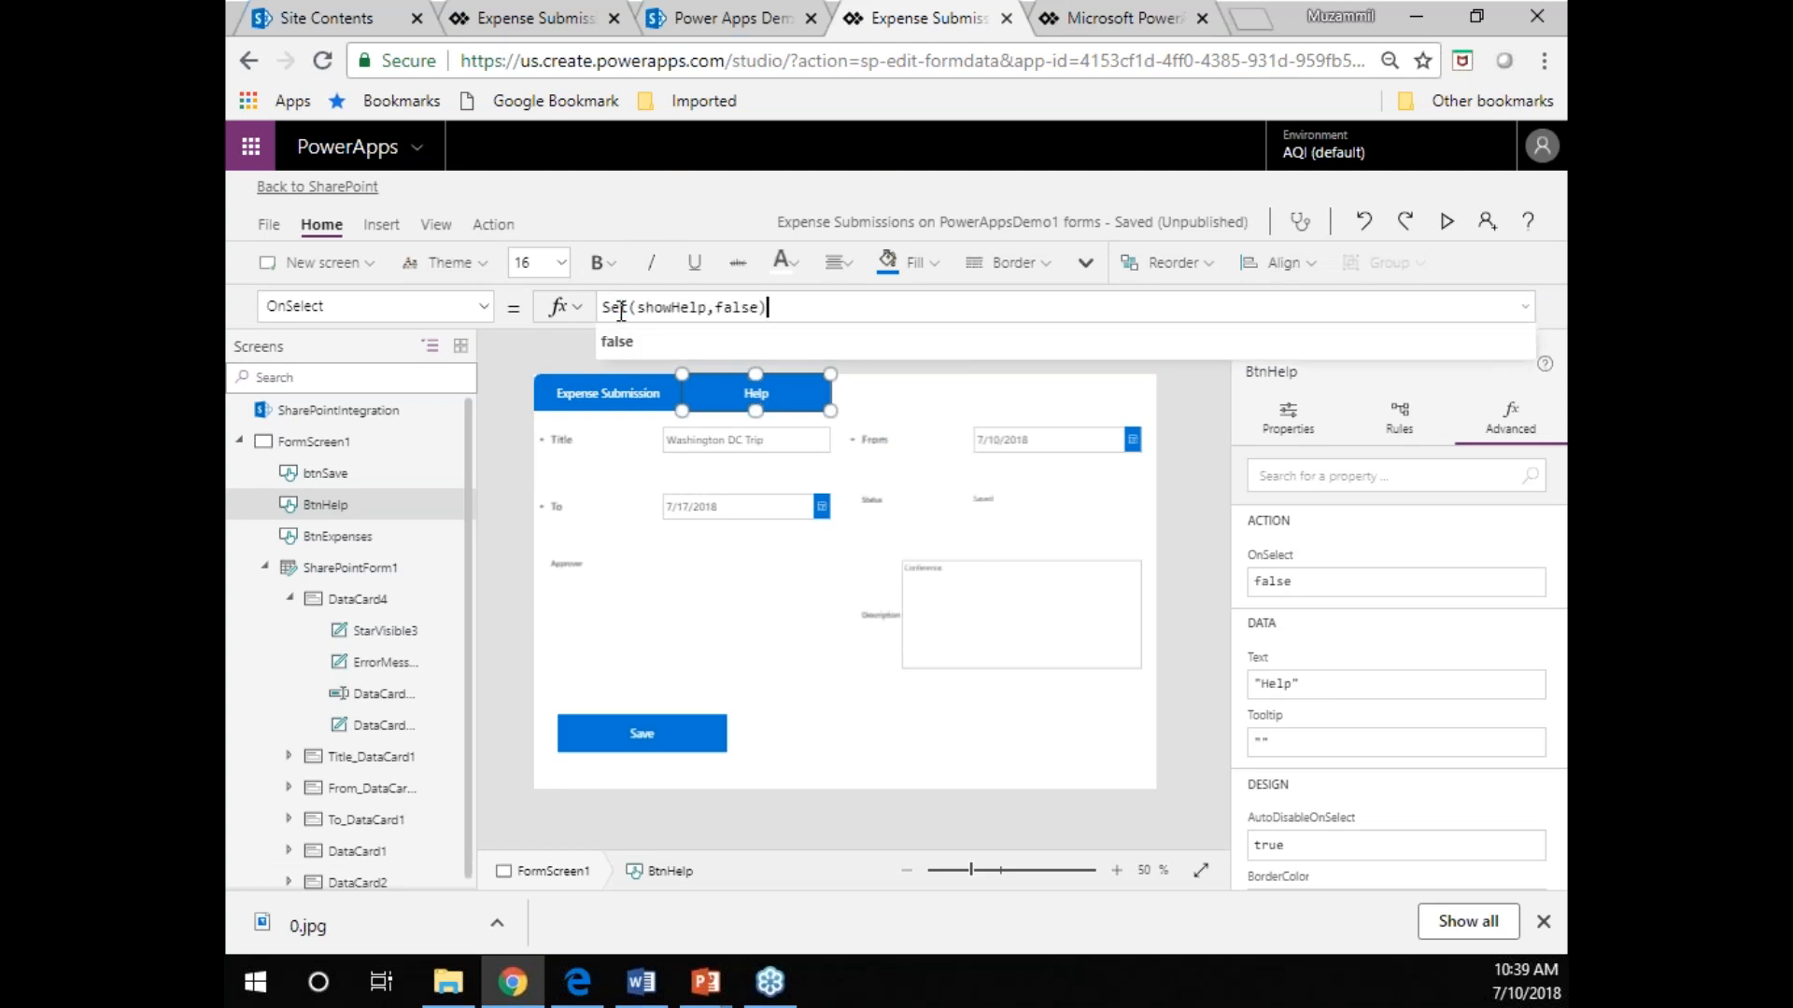
pyautogui.doubleClick(730, 307)
pyautogui.write('tru')
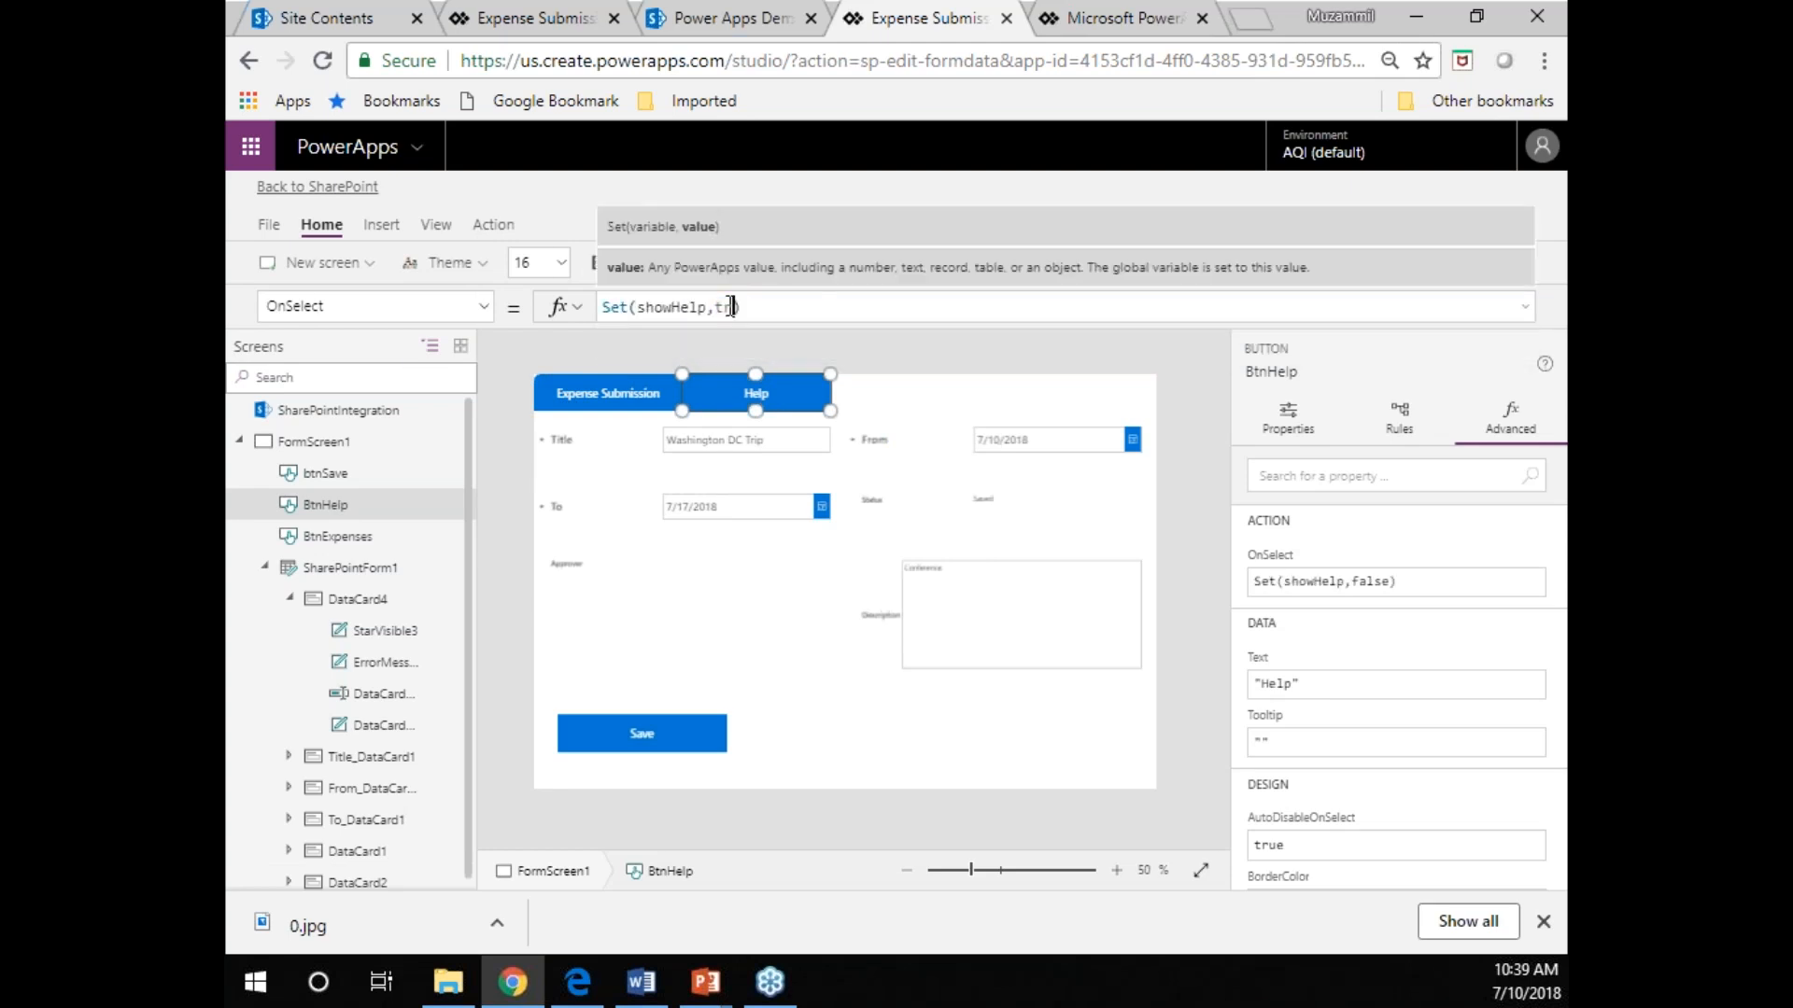
pyautogui.write('e')
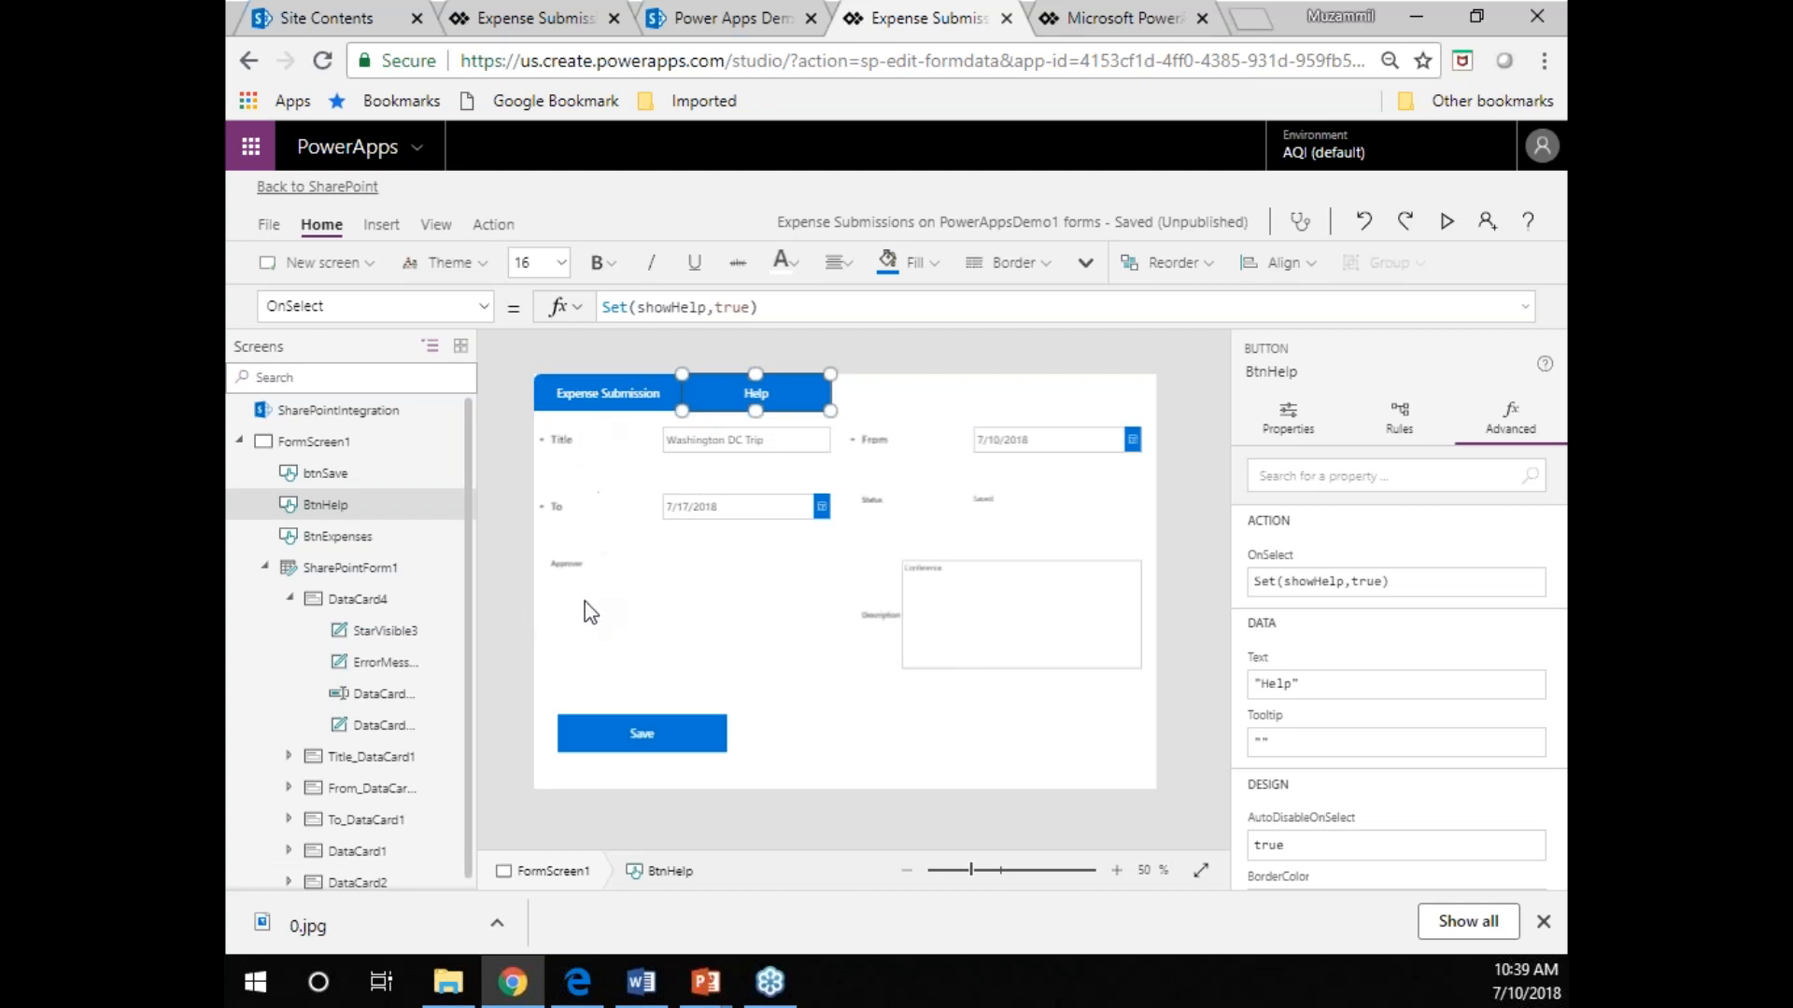
# Set the Visible property of SharePointForm1 to !showHelp.
pyautogui.click(419, 577)
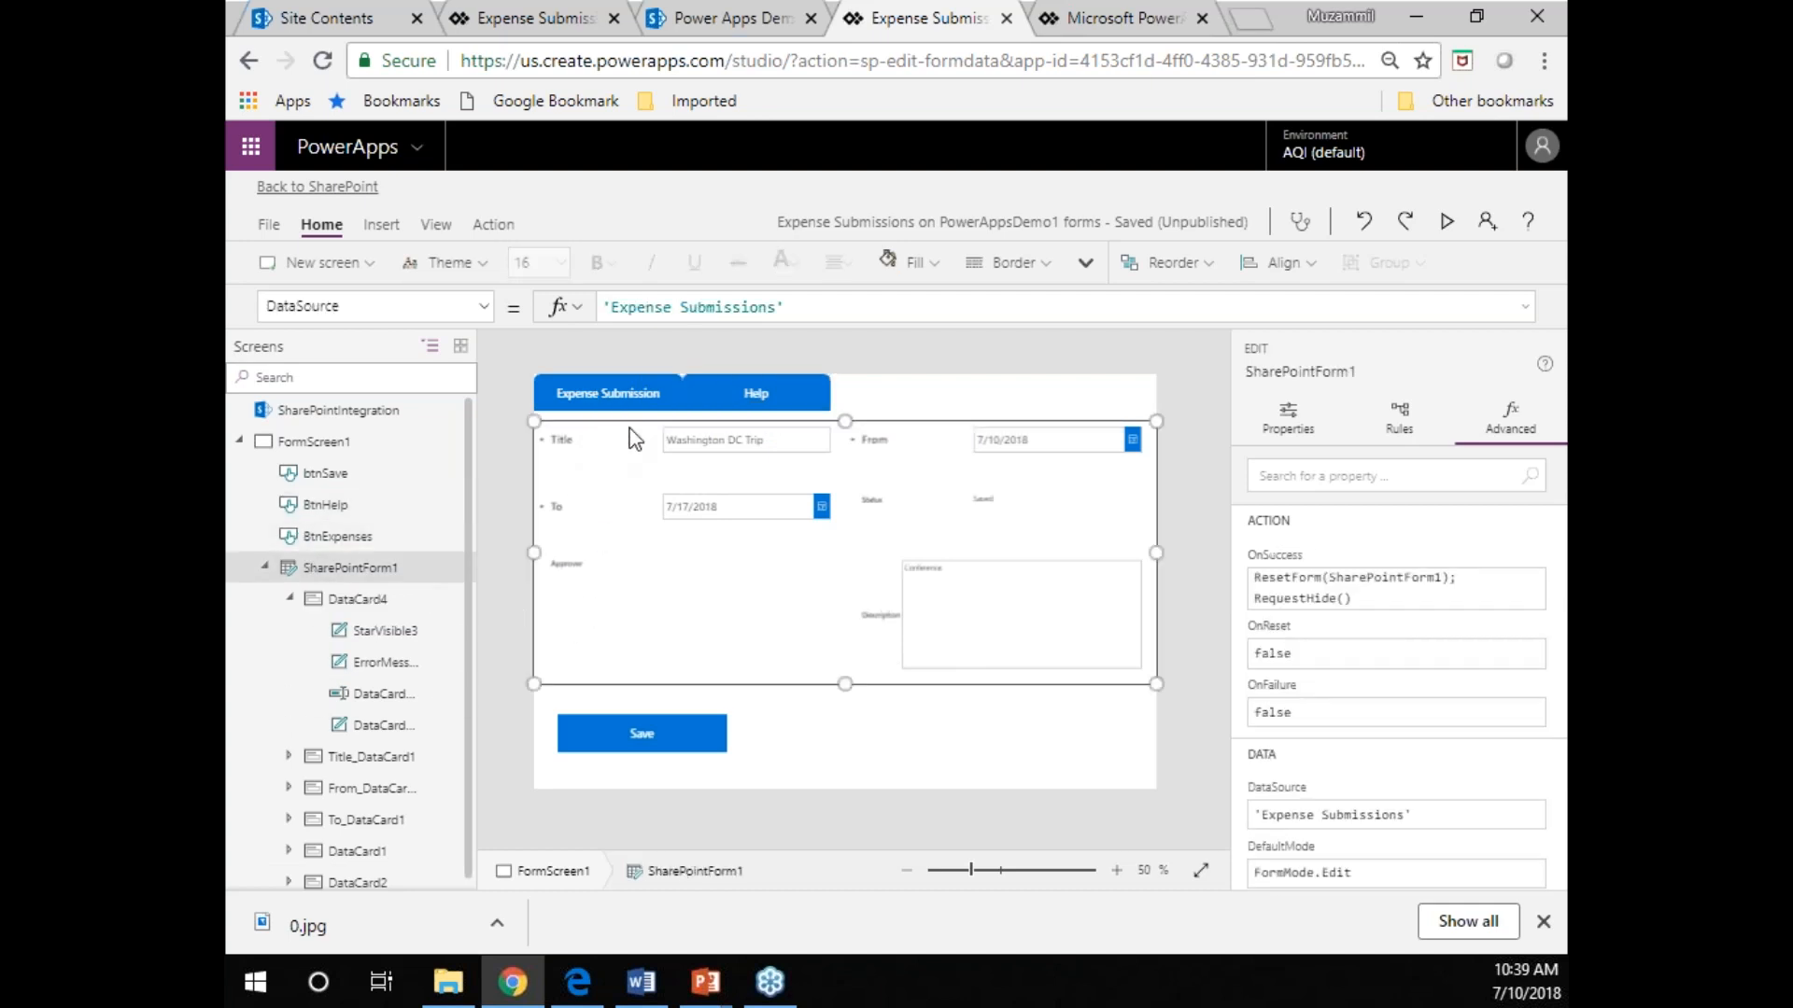
pyautogui.click(481, 306)
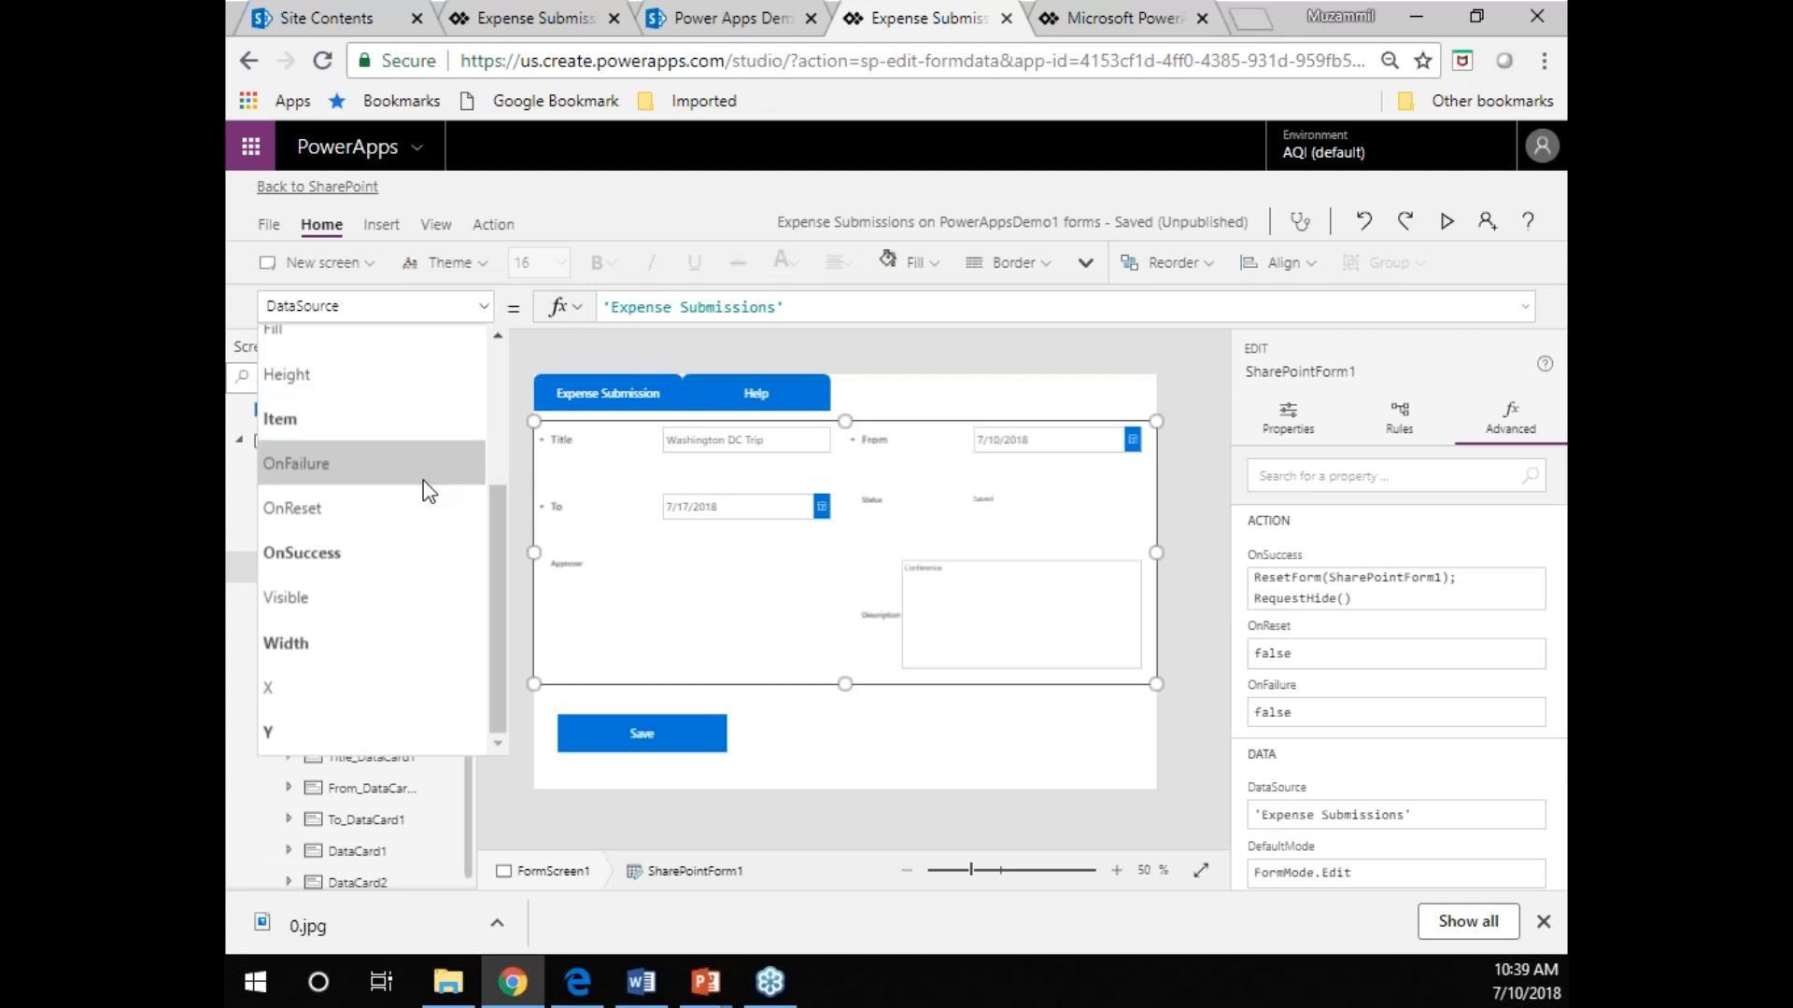
pyautogui.click(408, 600)
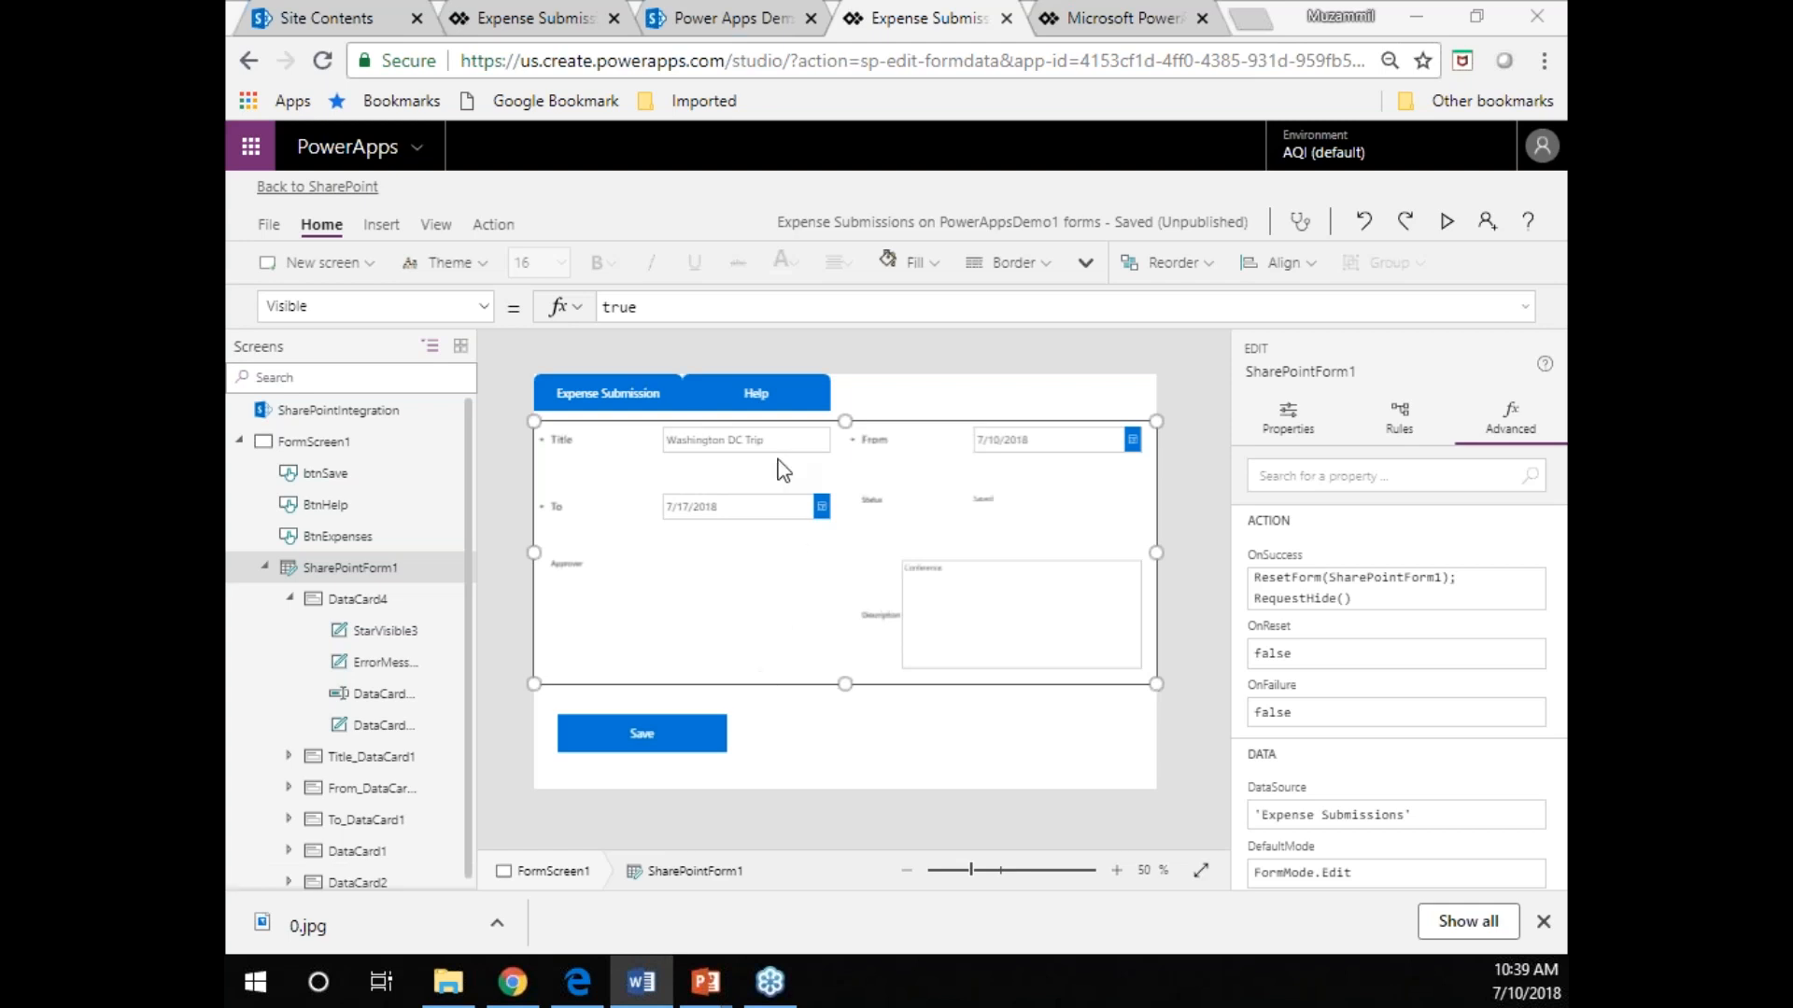
pyautogui.doubleClick(615, 307)
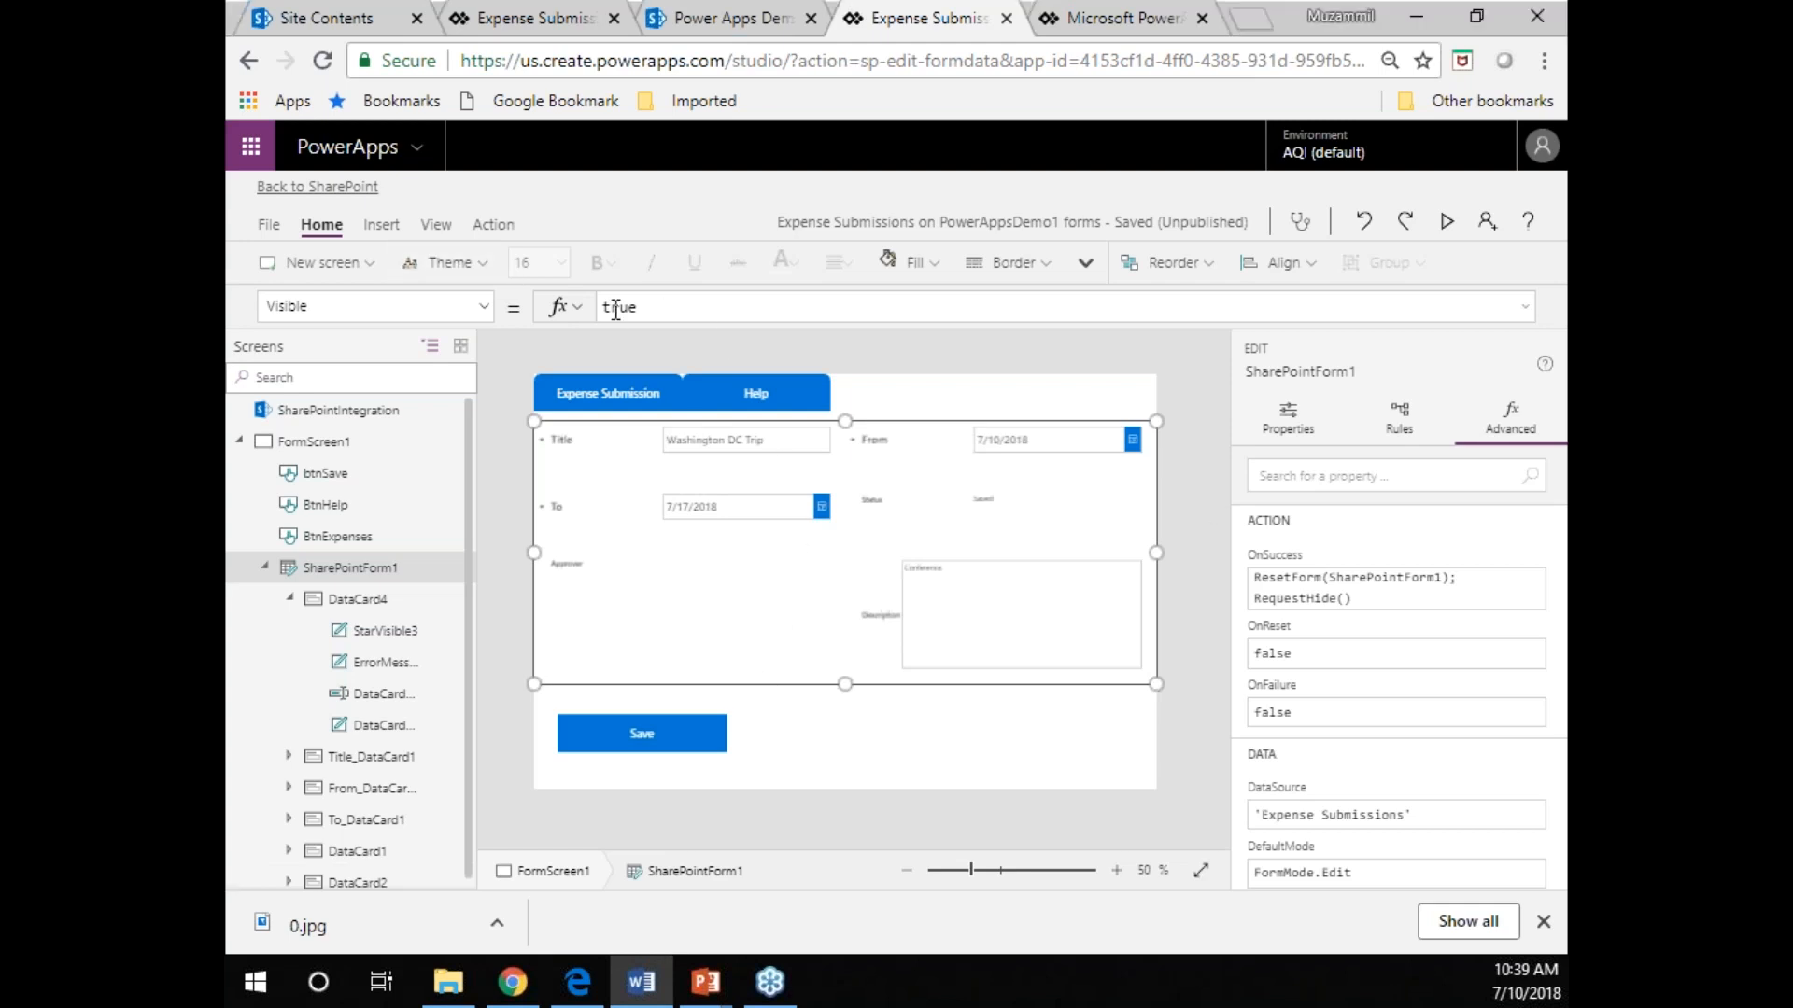
pyautogui.write('!showHelp')
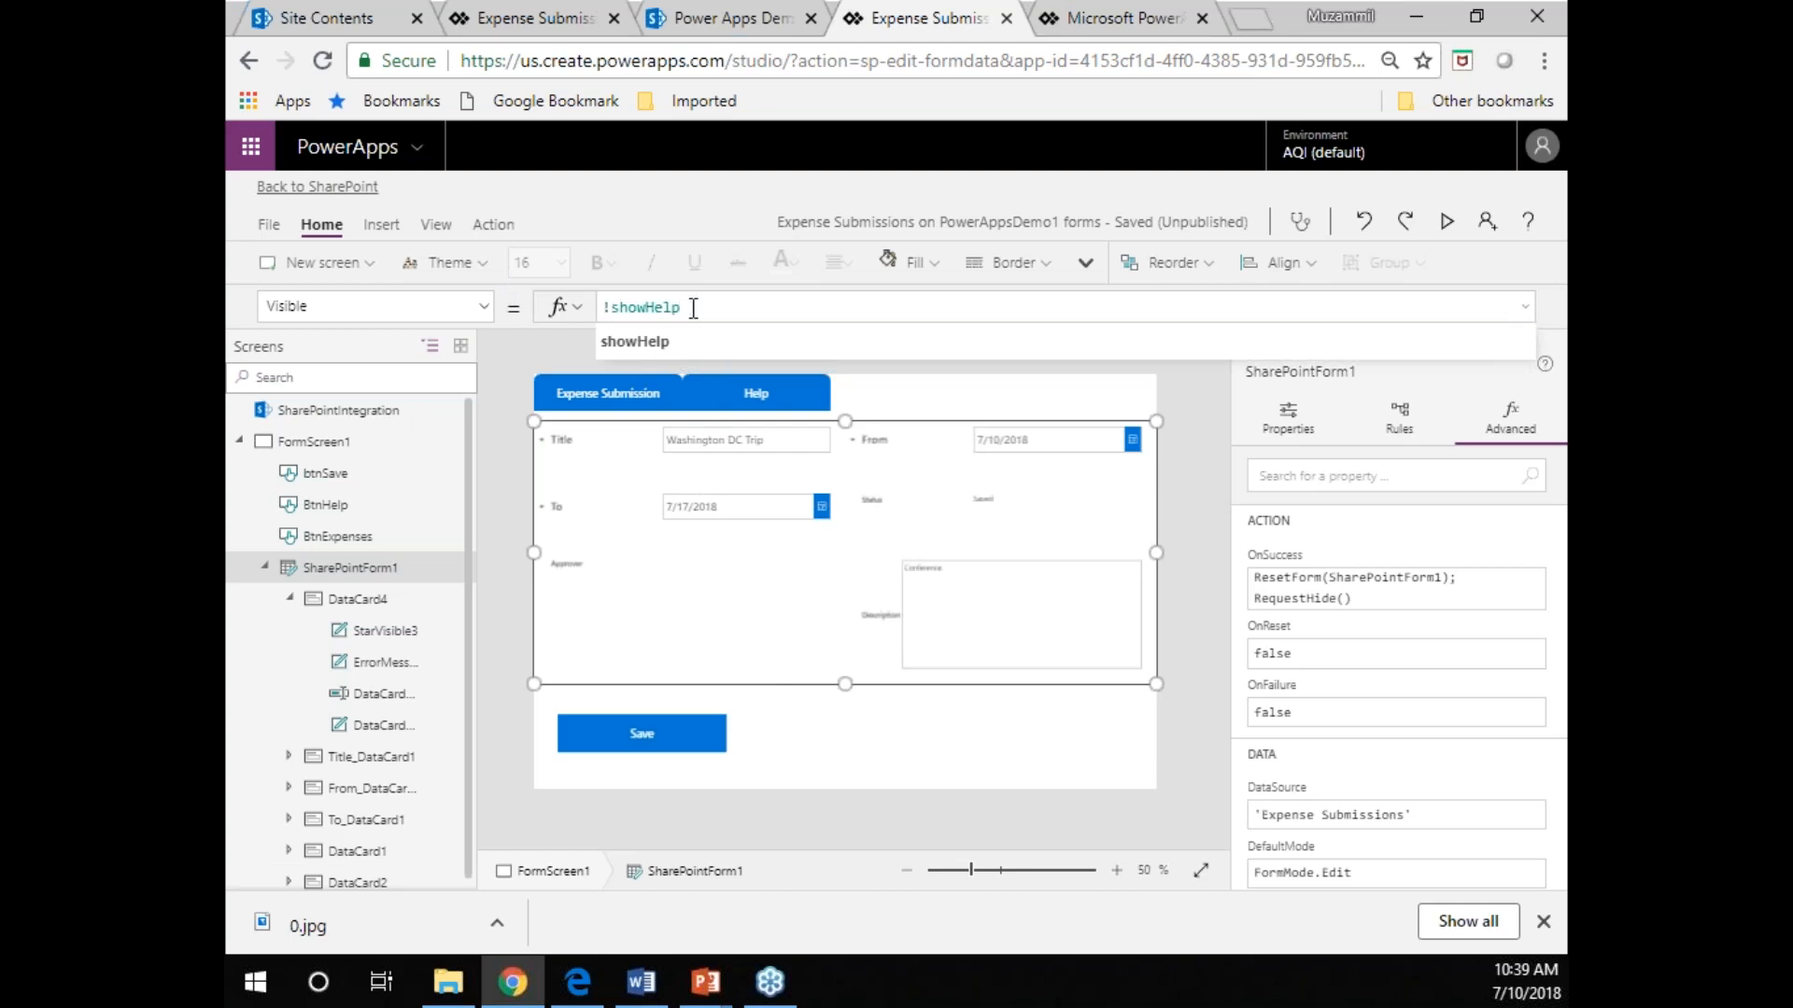
# Set the Visible property of the btnSave button to !showHelp.
pyautogui.click(657, 730)
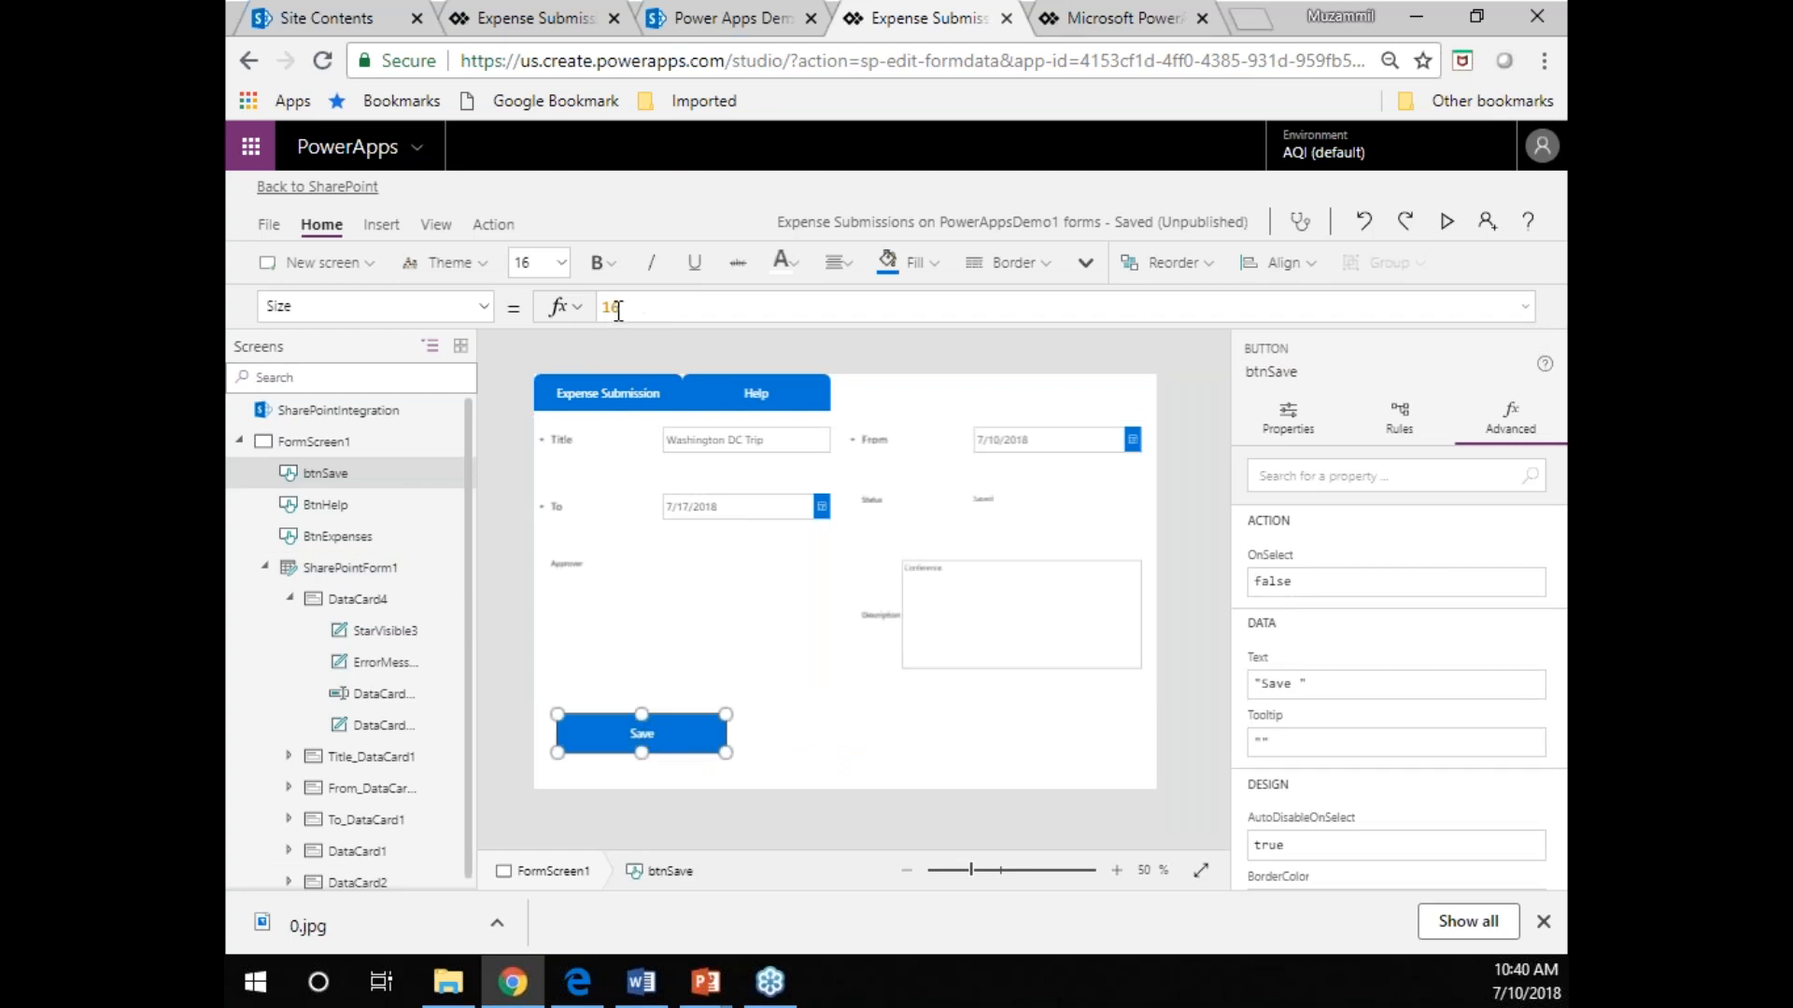
pyautogui.click(486, 316)
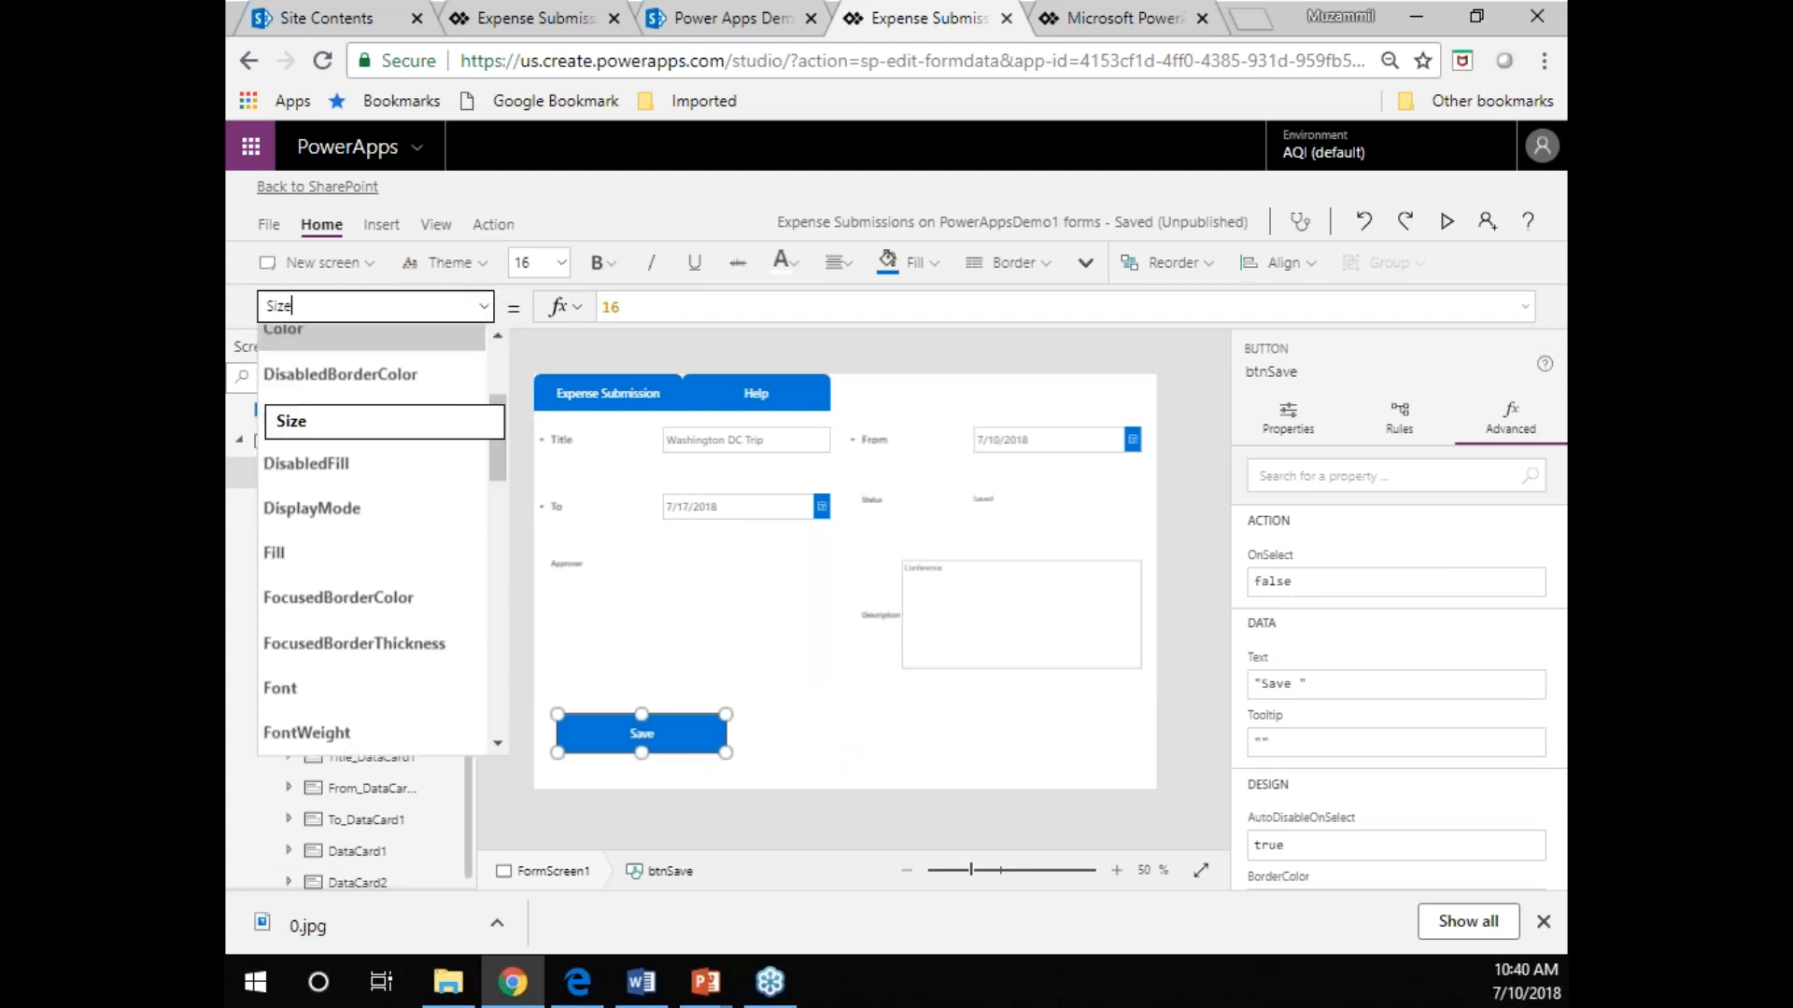
pyautogui.scroll(-5, 406, 668)
pyautogui.click(383, 649)
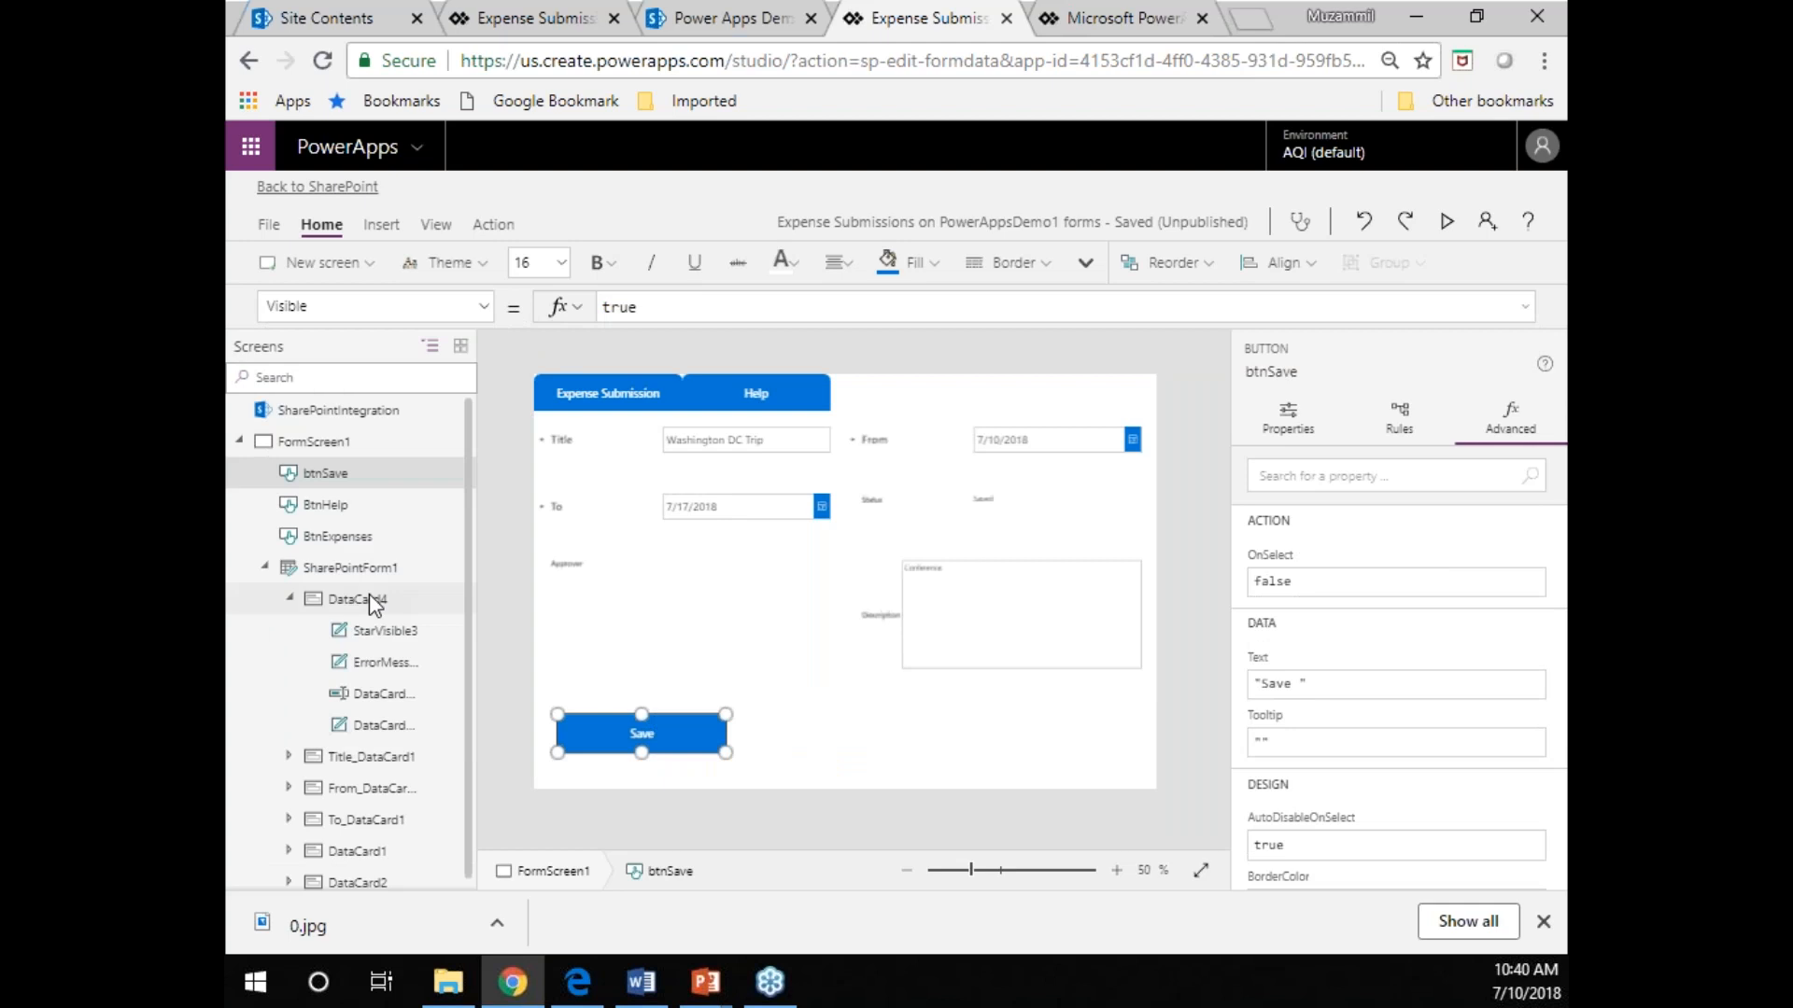
pyautogui.doubleClick(714, 308)
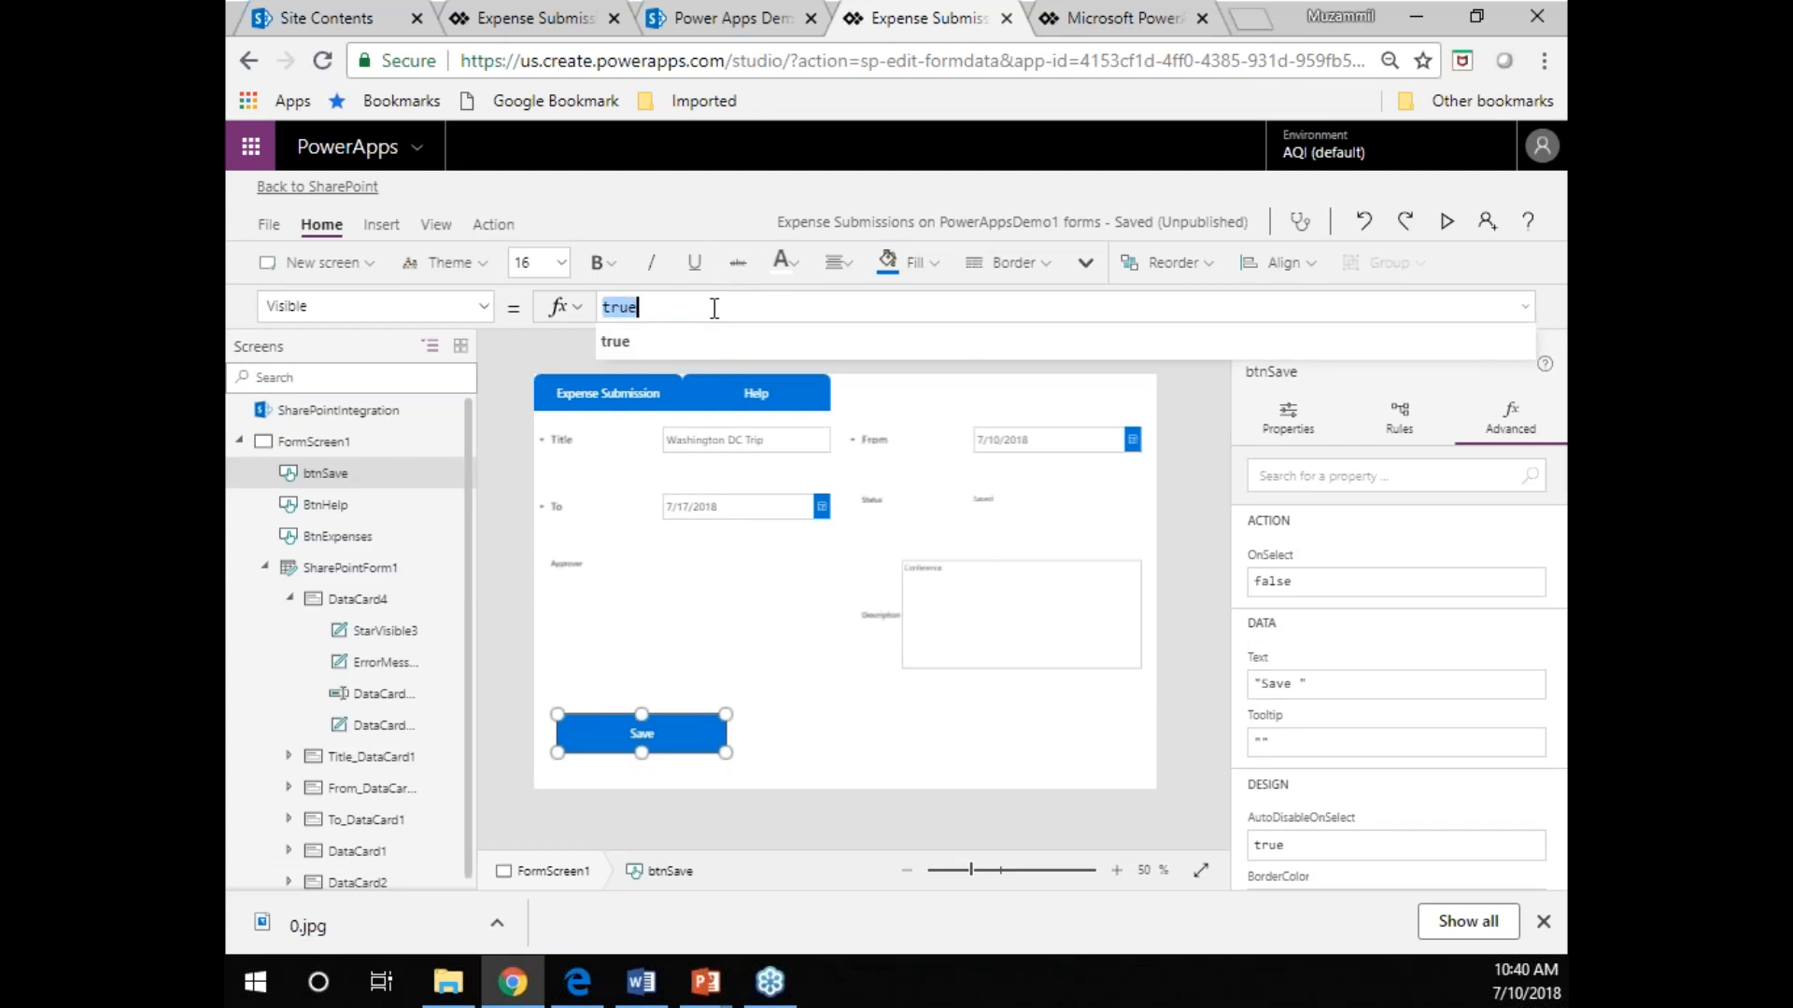
pyautogui.write('!showHelp')
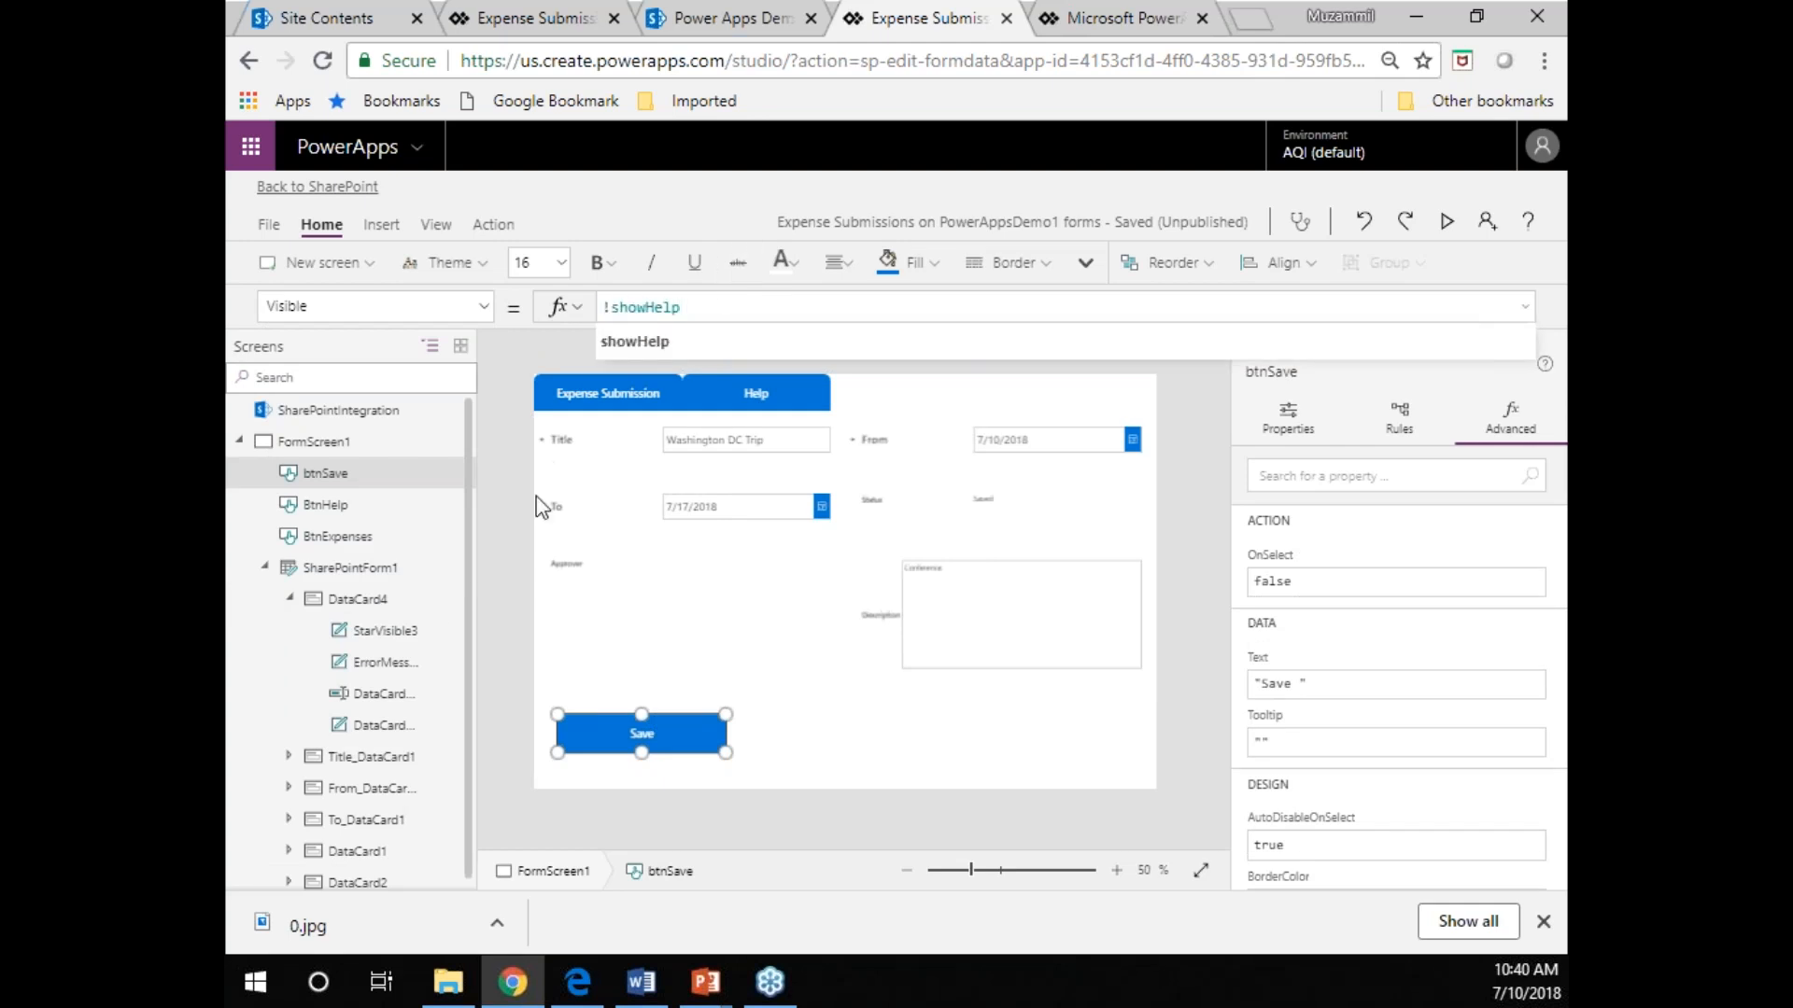
# Preview the form, switch repeatedly between the Help and Expense Submission tabs to test them, and close the preview.
pyautogui.click(1446, 222)
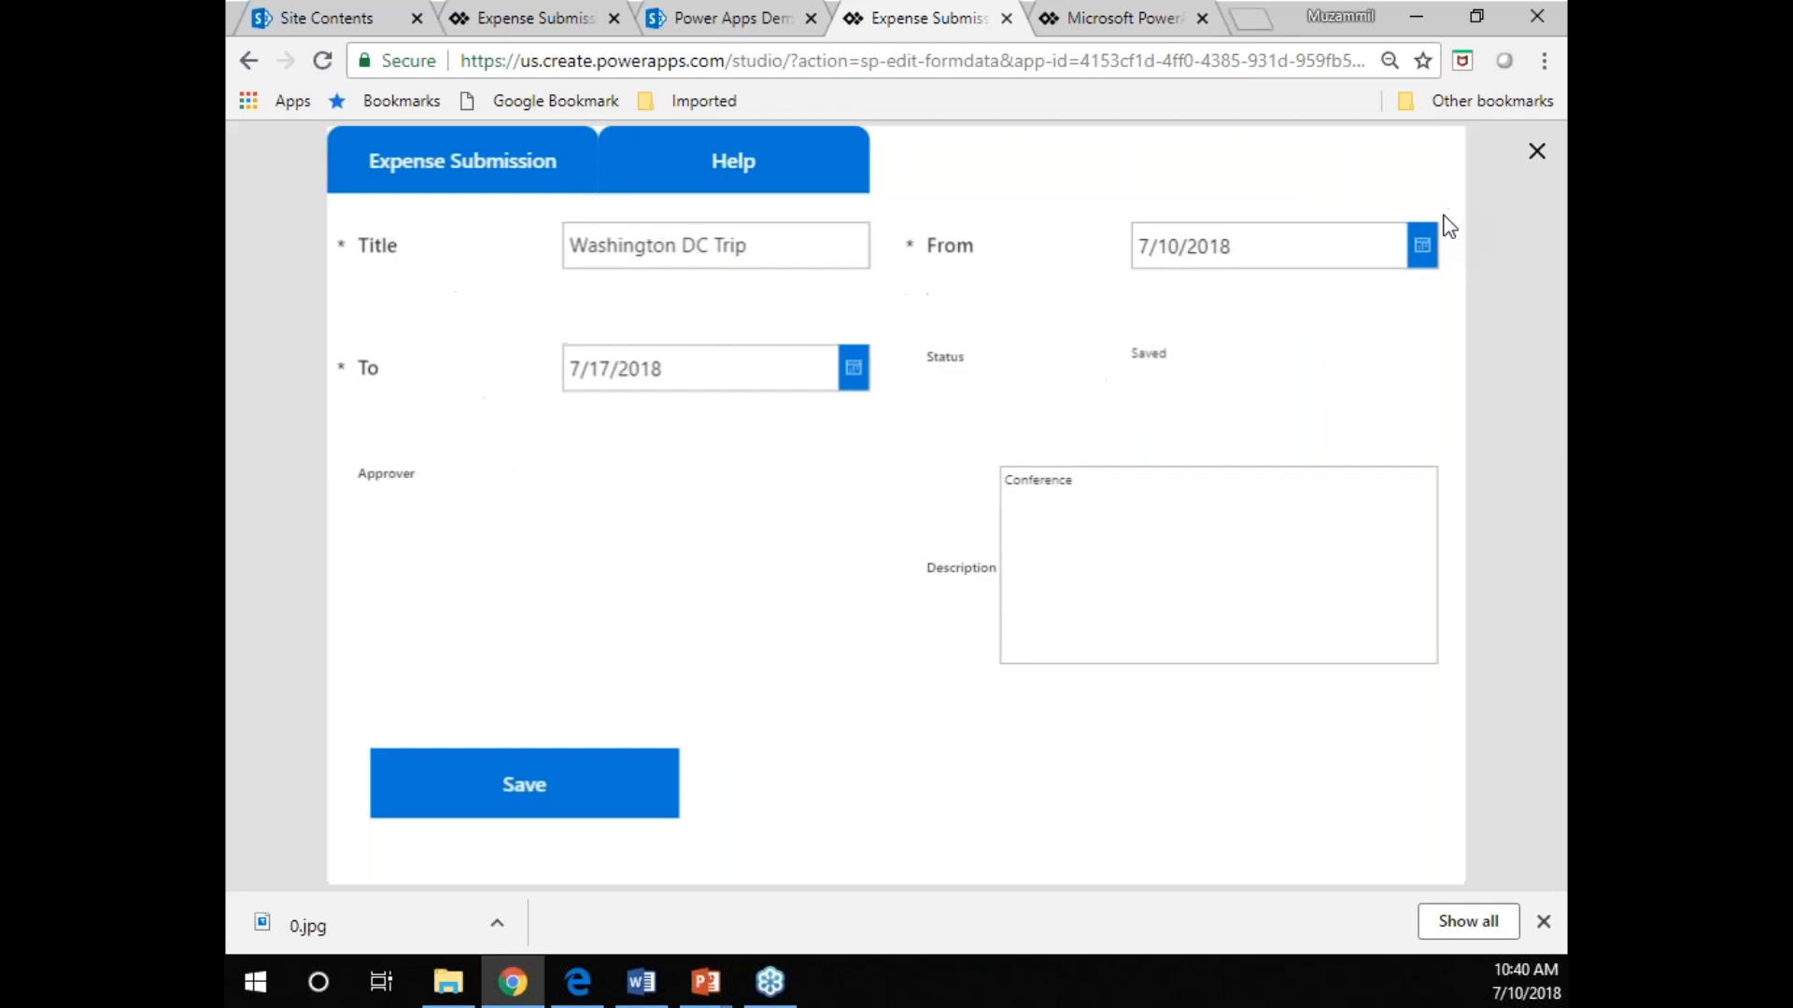
pyautogui.click(700, 164)
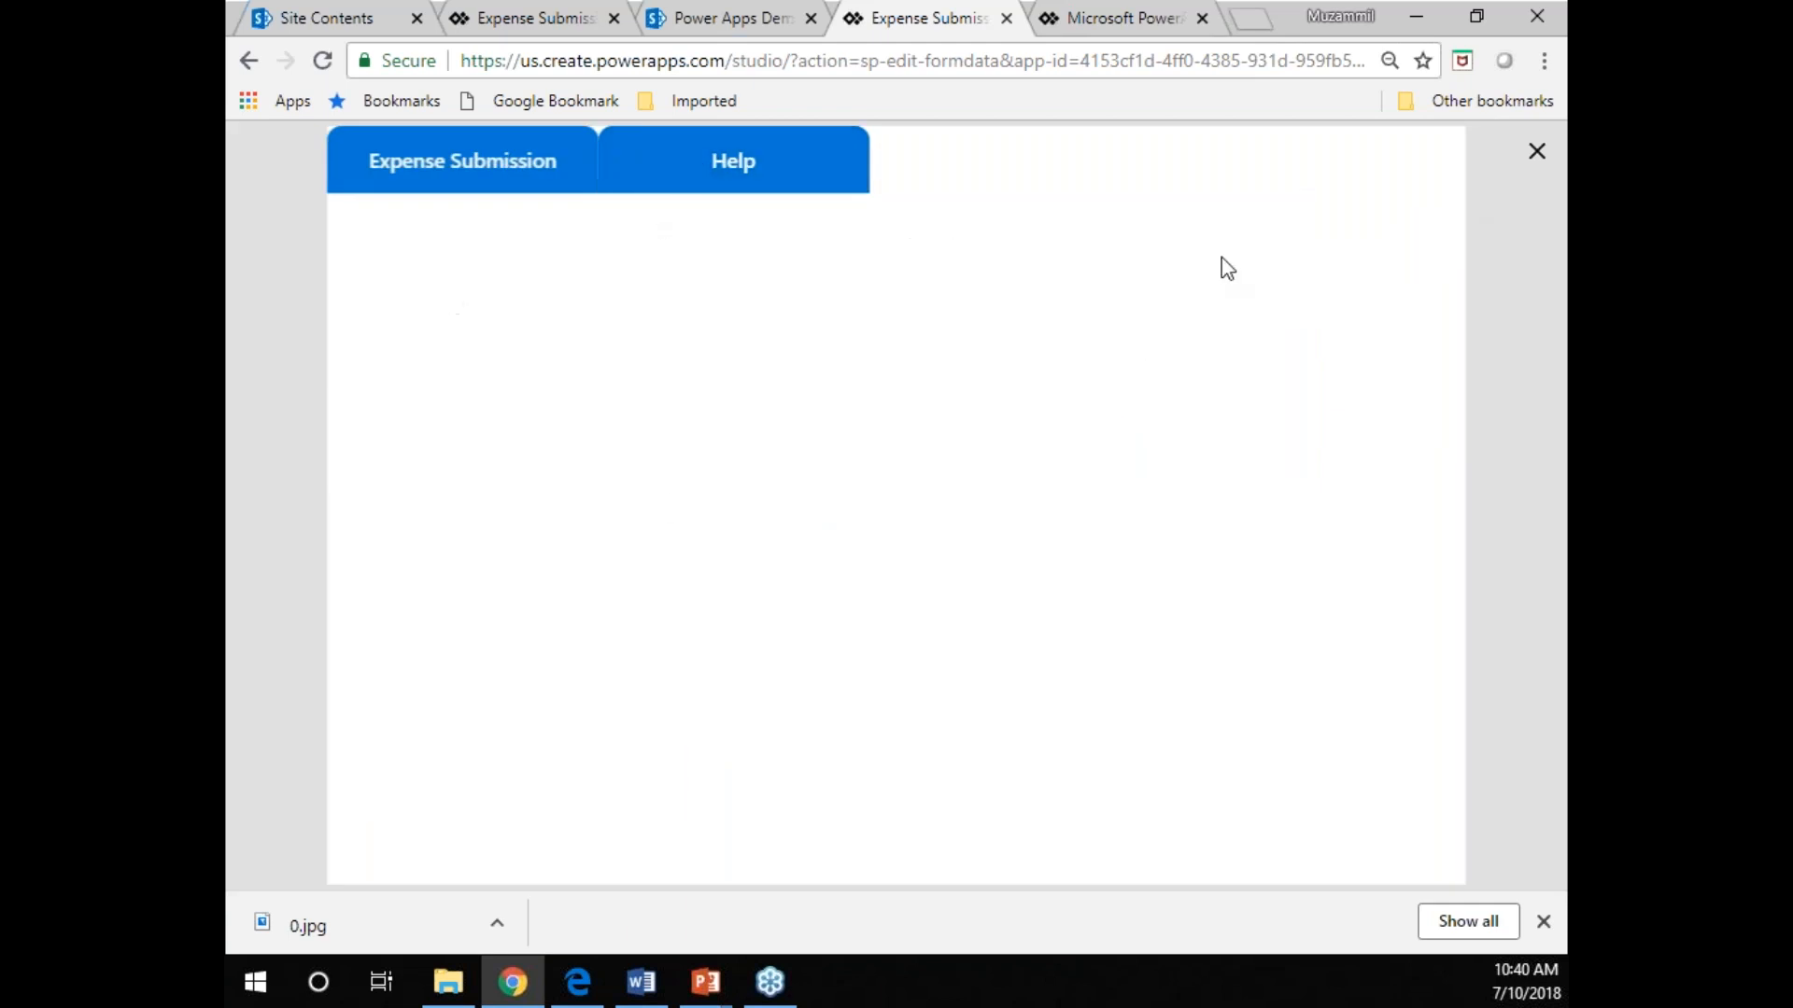
pyautogui.click(535, 192)
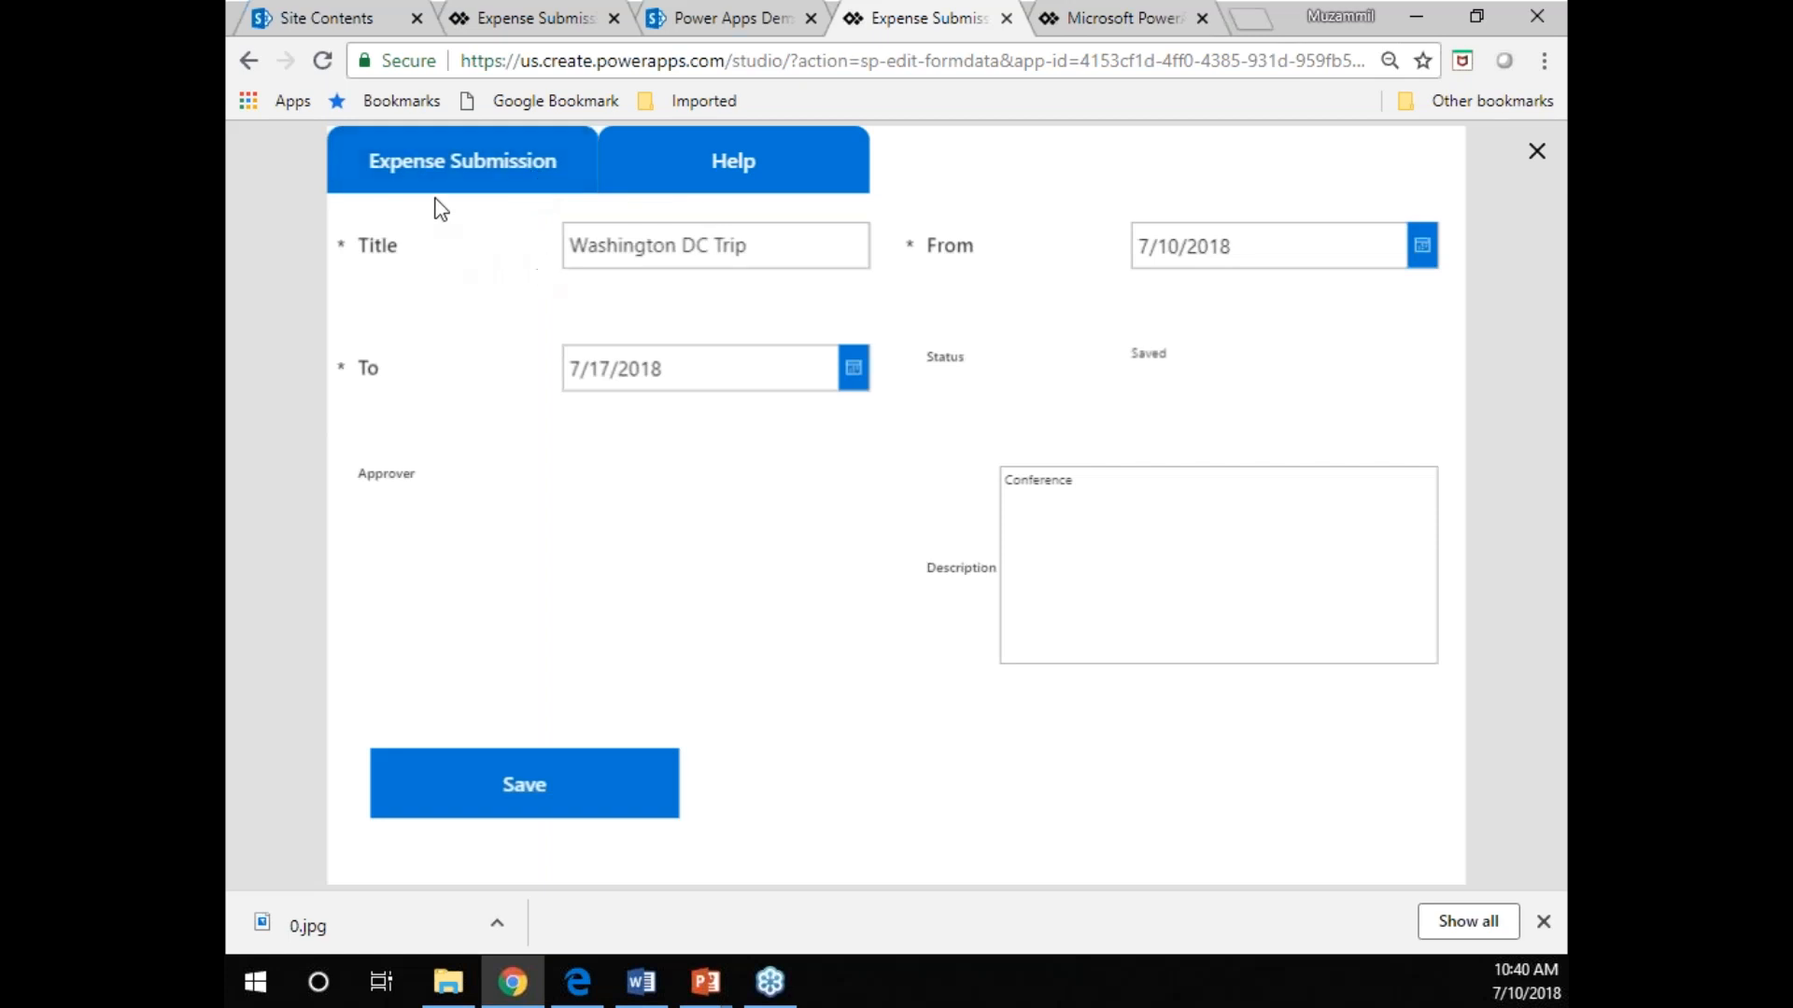
pyautogui.click(728, 157)
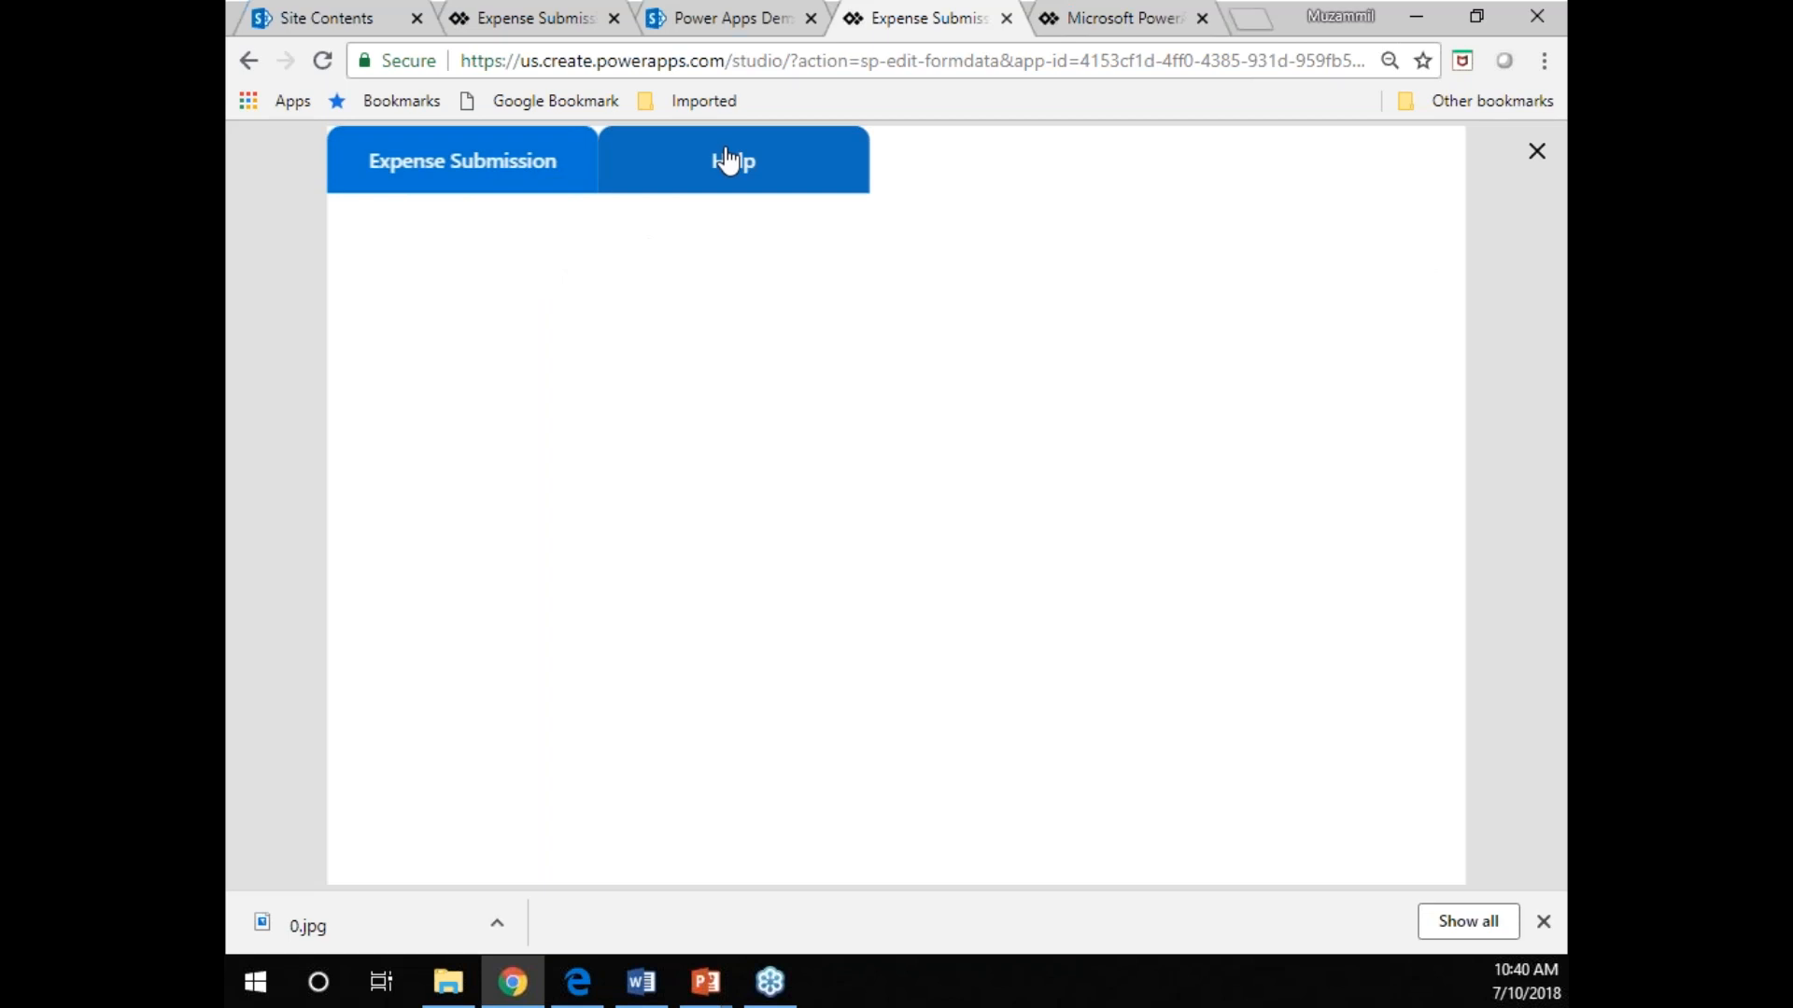
pyautogui.click(520, 171)
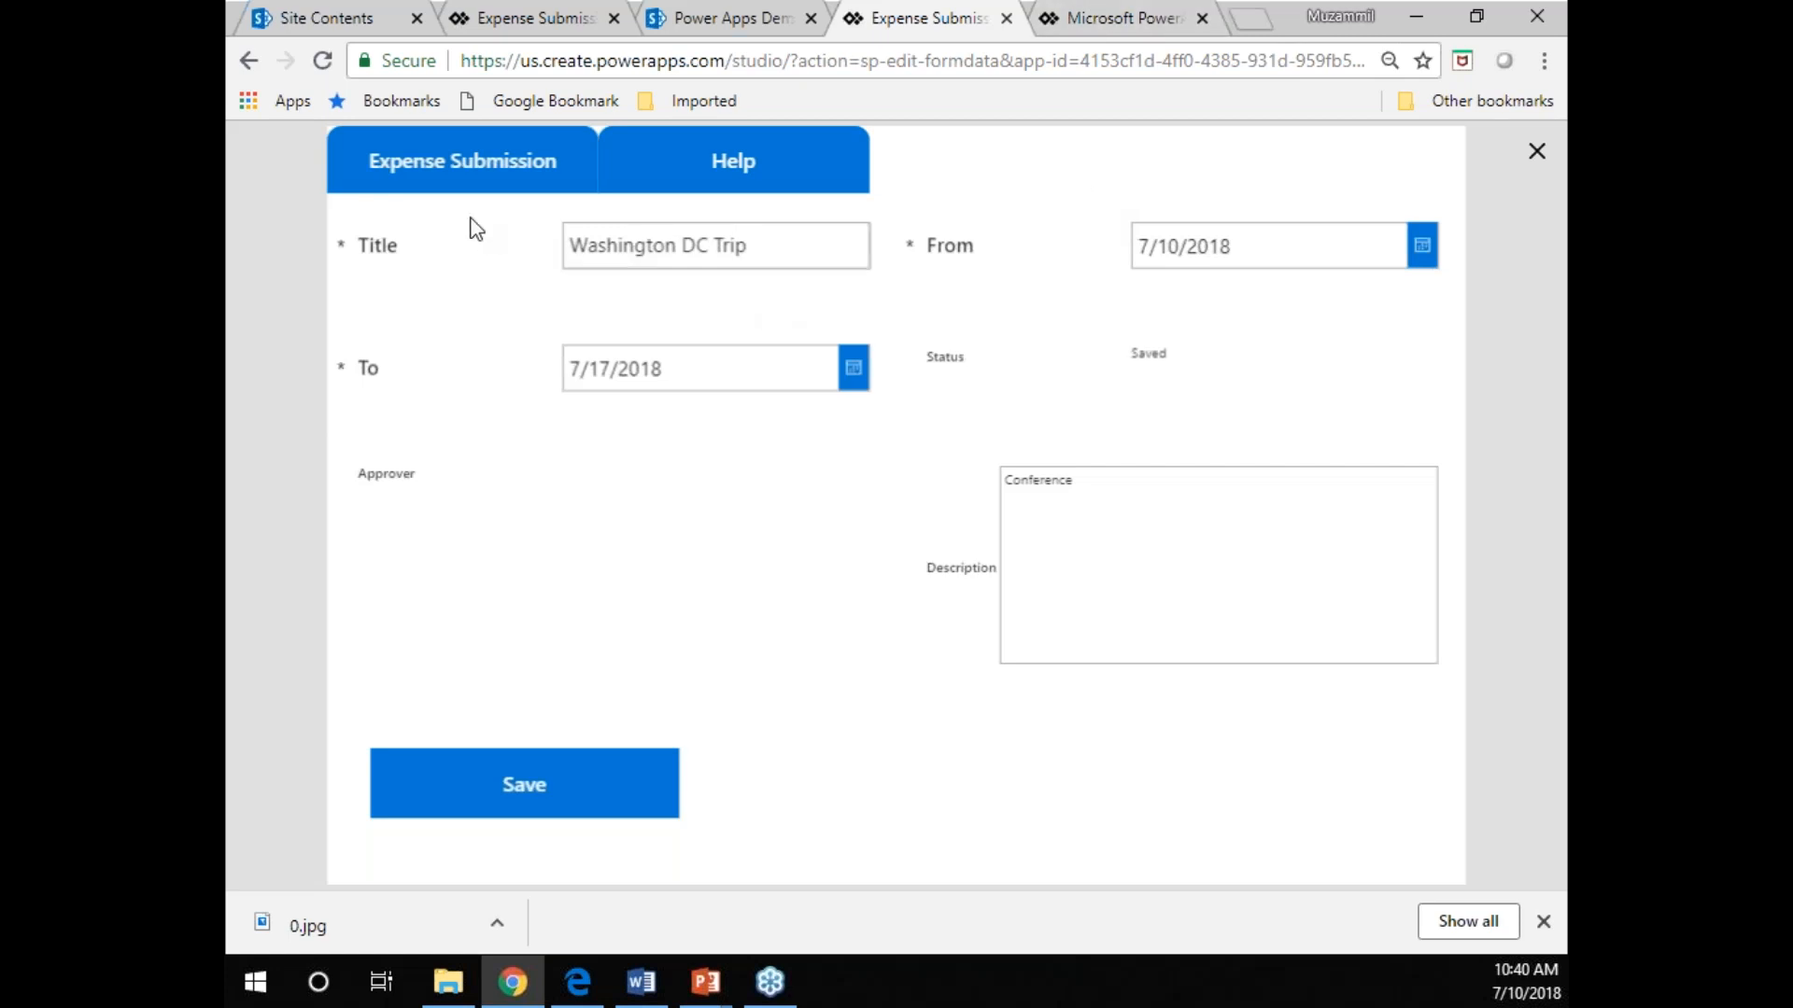
pyautogui.click(794, 186)
pyautogui.click(486, 184)
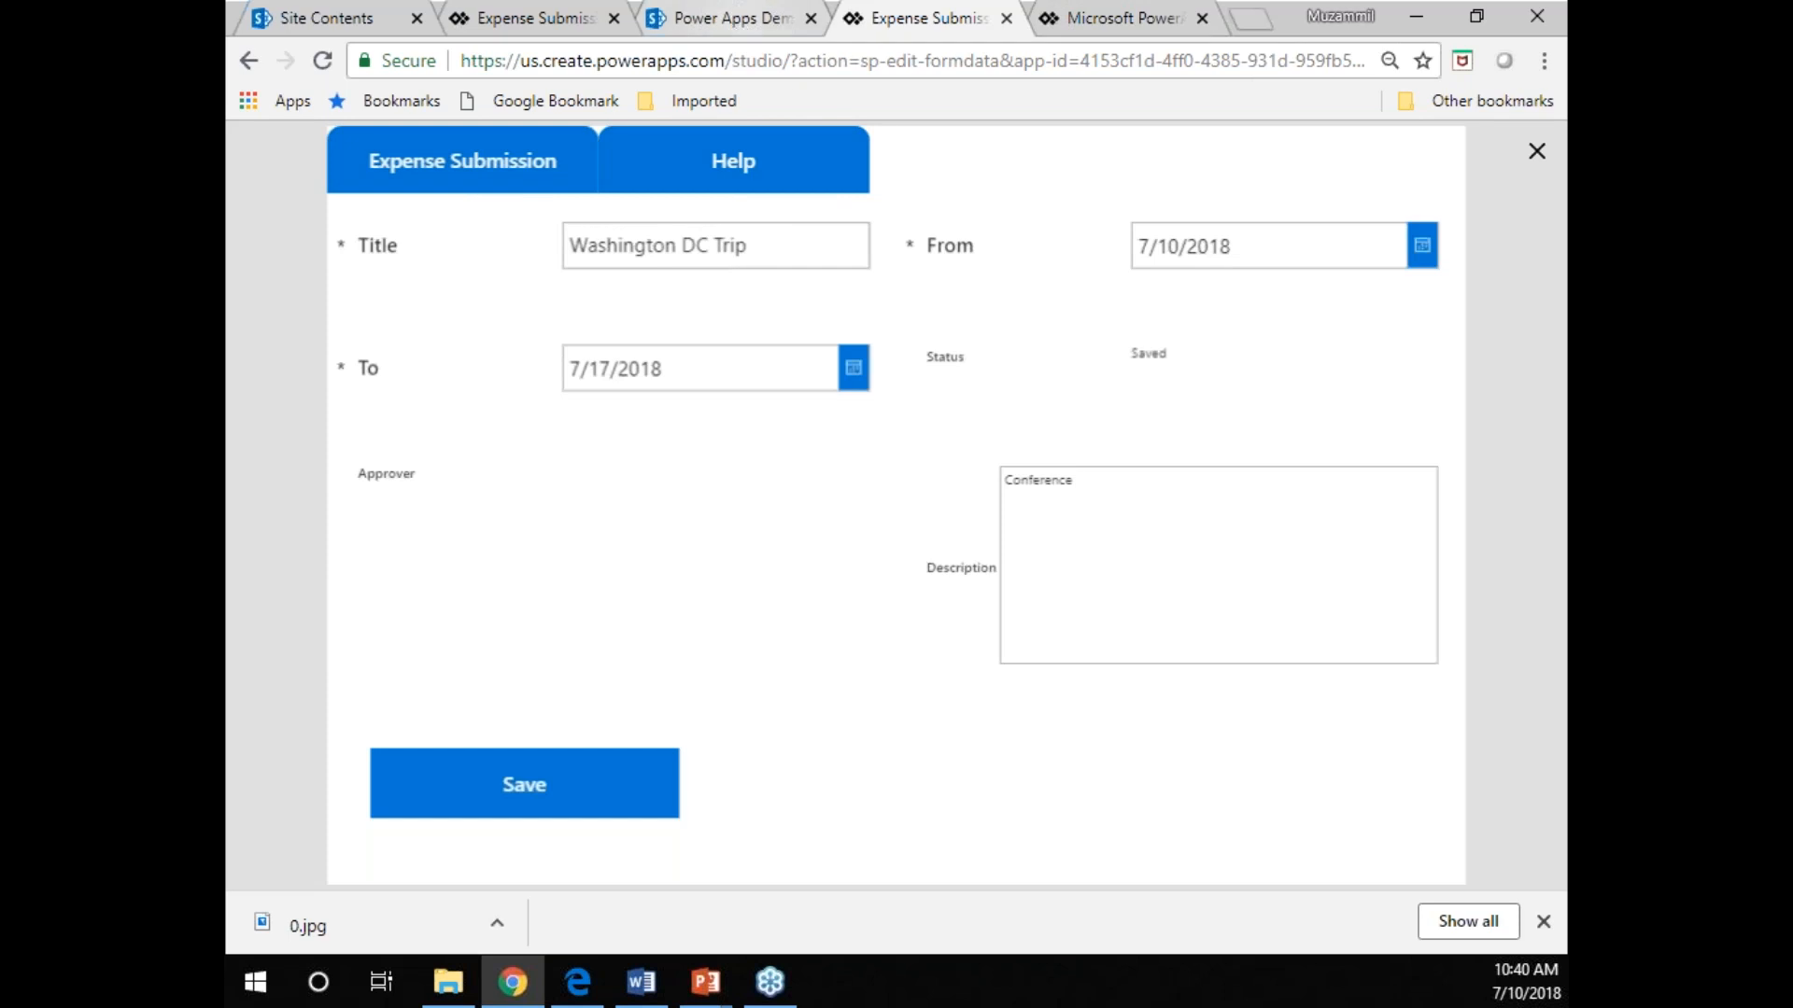
pyautogui.click(1537, 153)
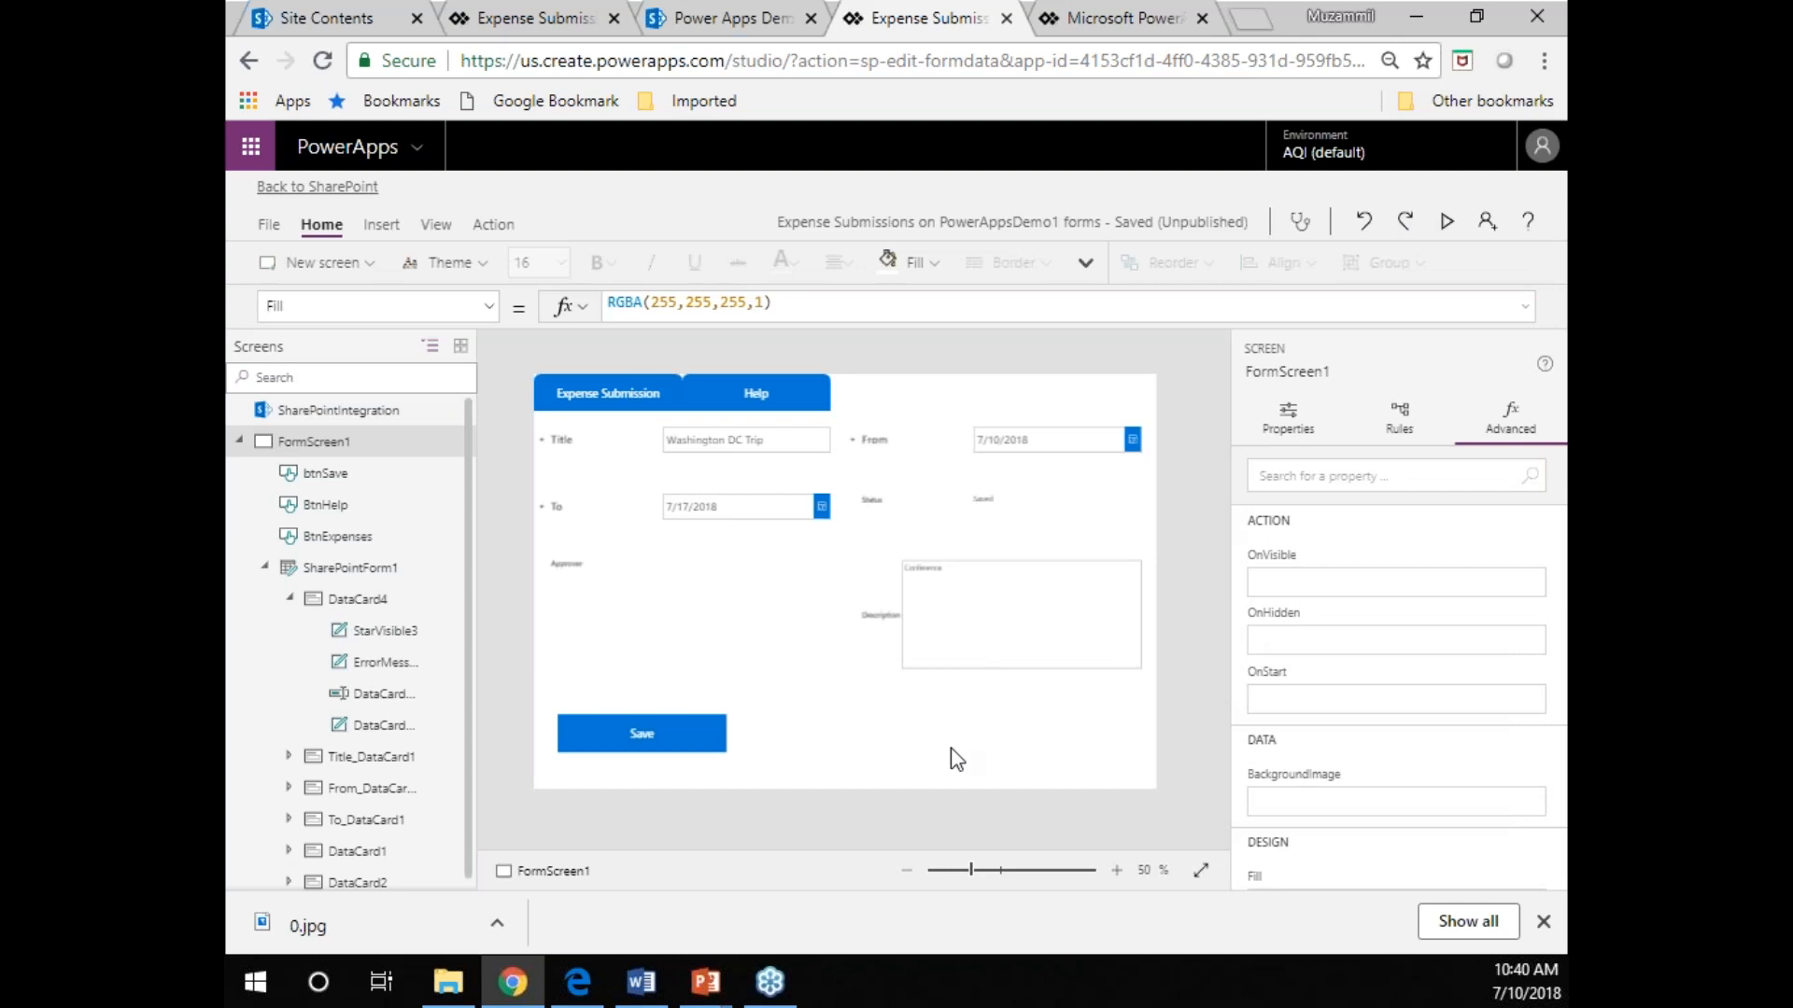
# Set the Expense Submission button's Fill formula to If(showHelp,RGBA(0,120,215,0.6),RGBA(0,120,215,1)).
pyautogui.click(661, 755)
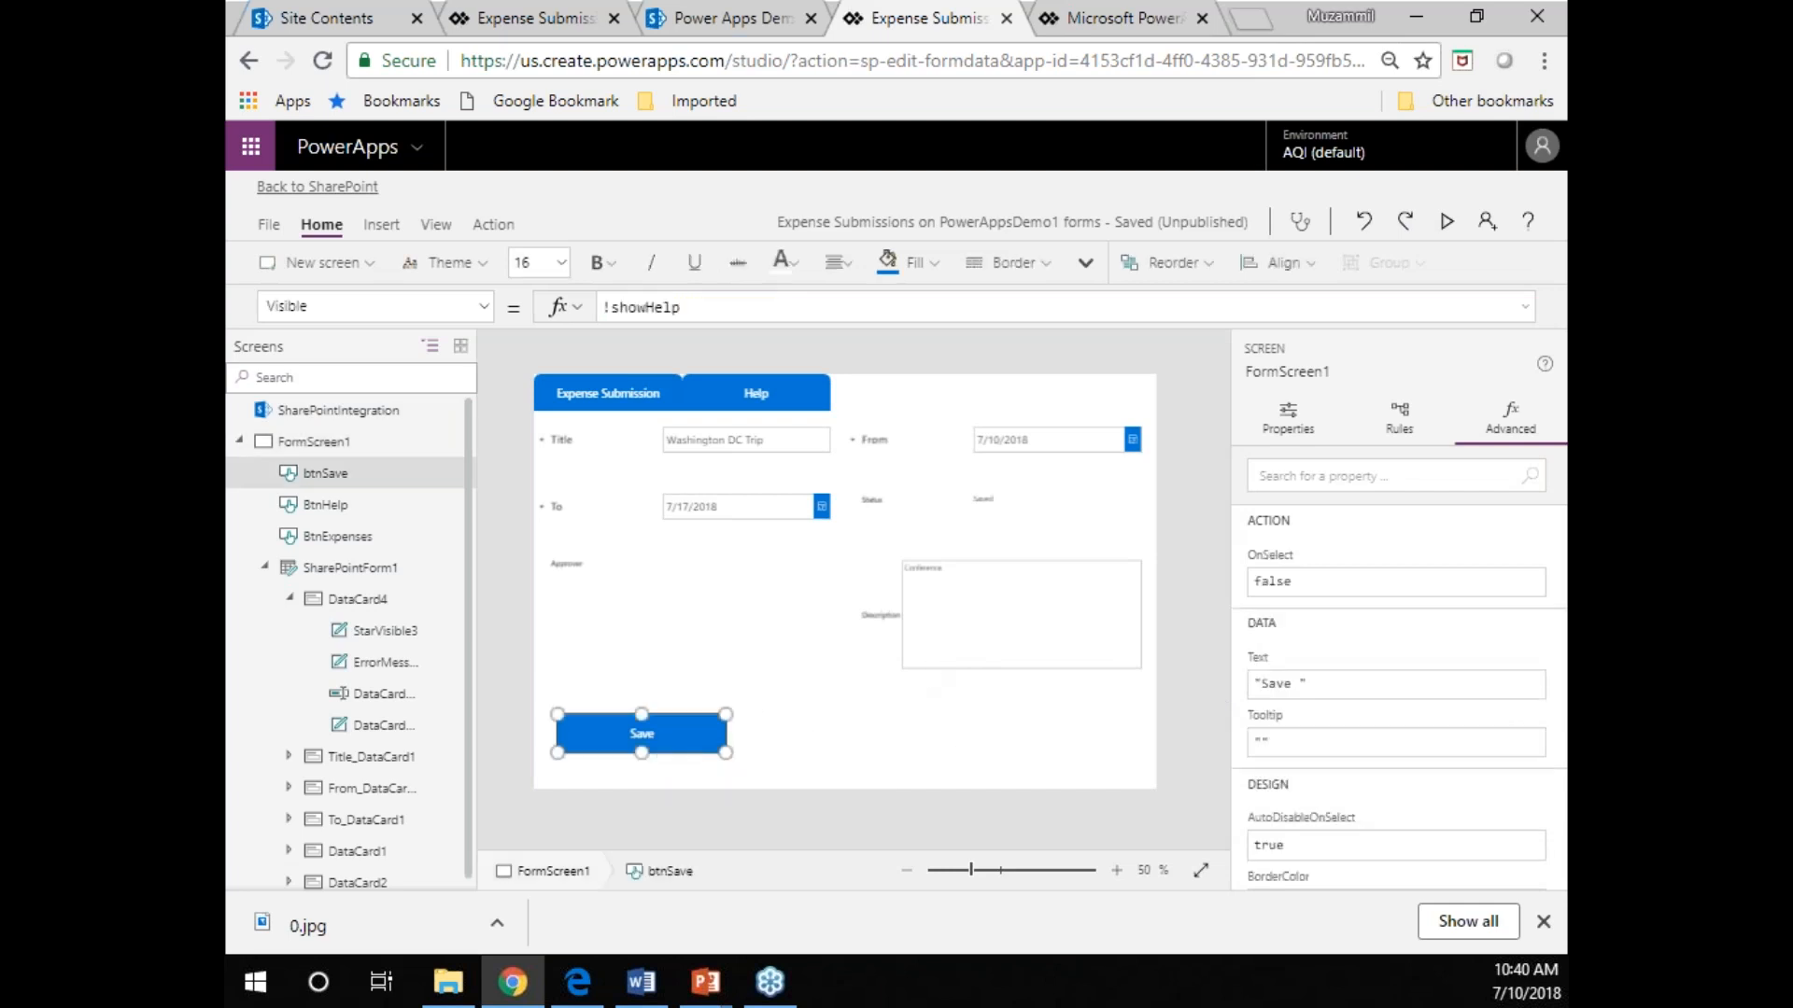
pyautogui.click(599, 404)
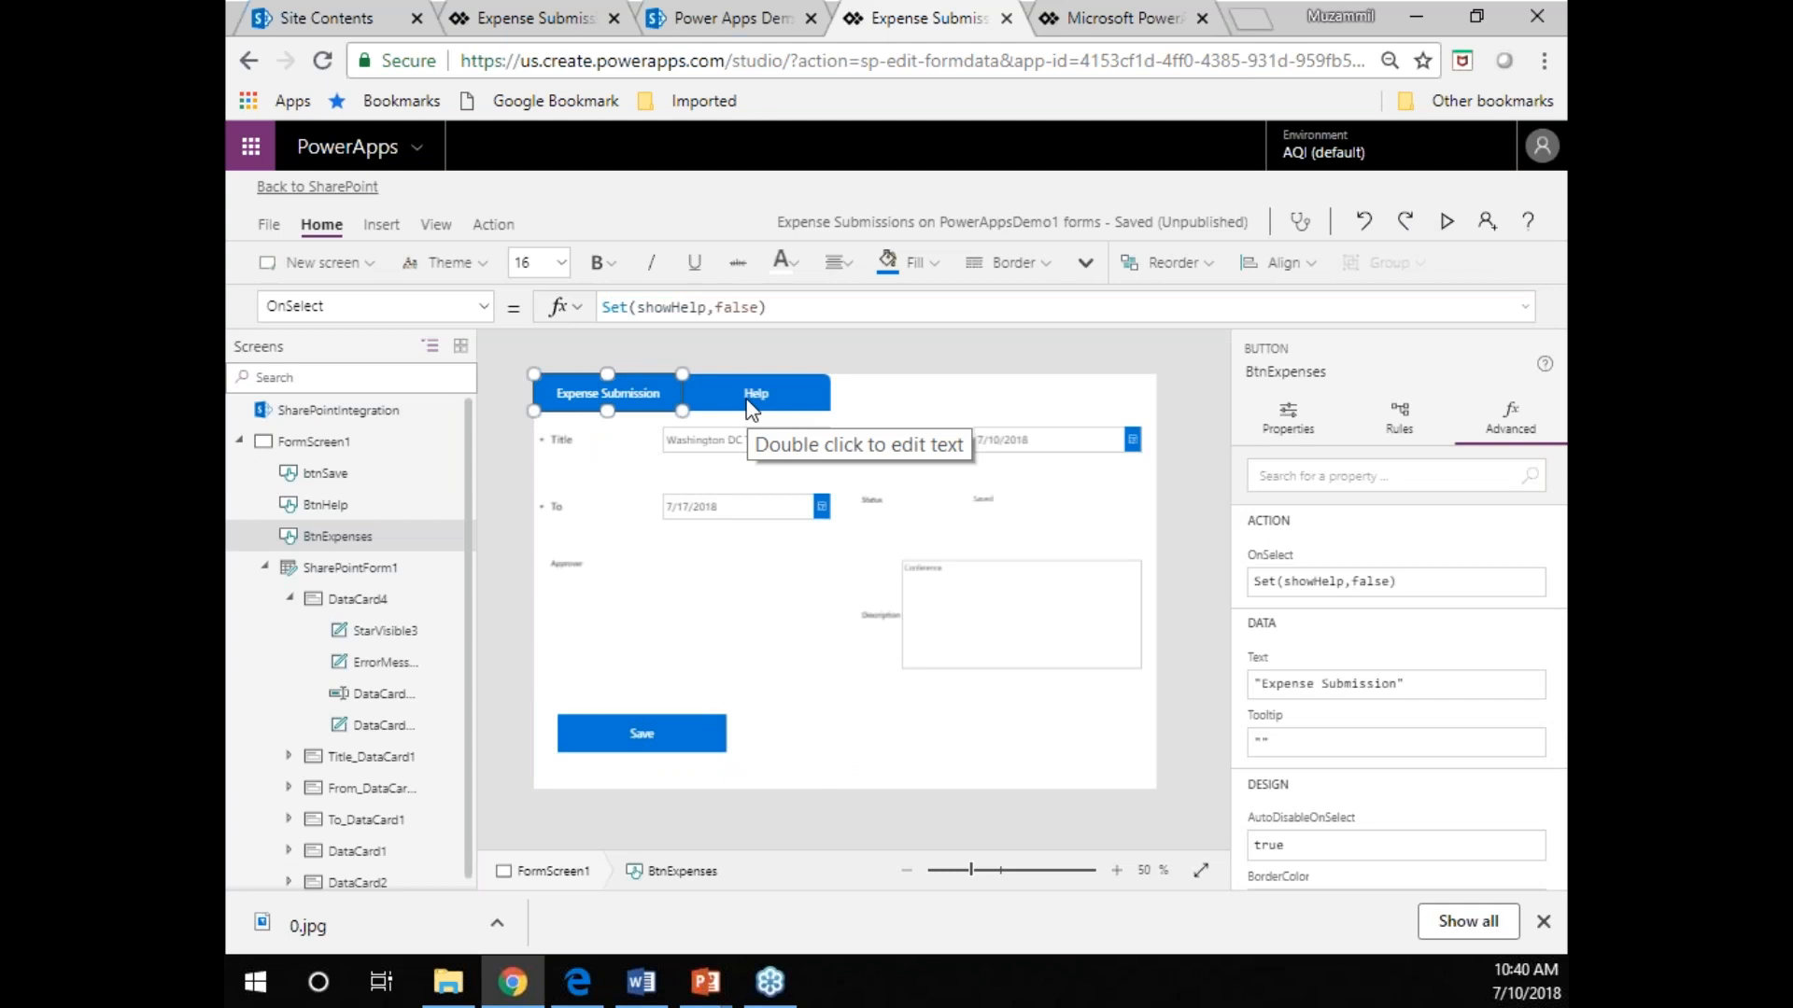
pyautogui.click(483, 307)
pyautogui.moveTo(501, 715); pyautogui.dragTo(491, 491)
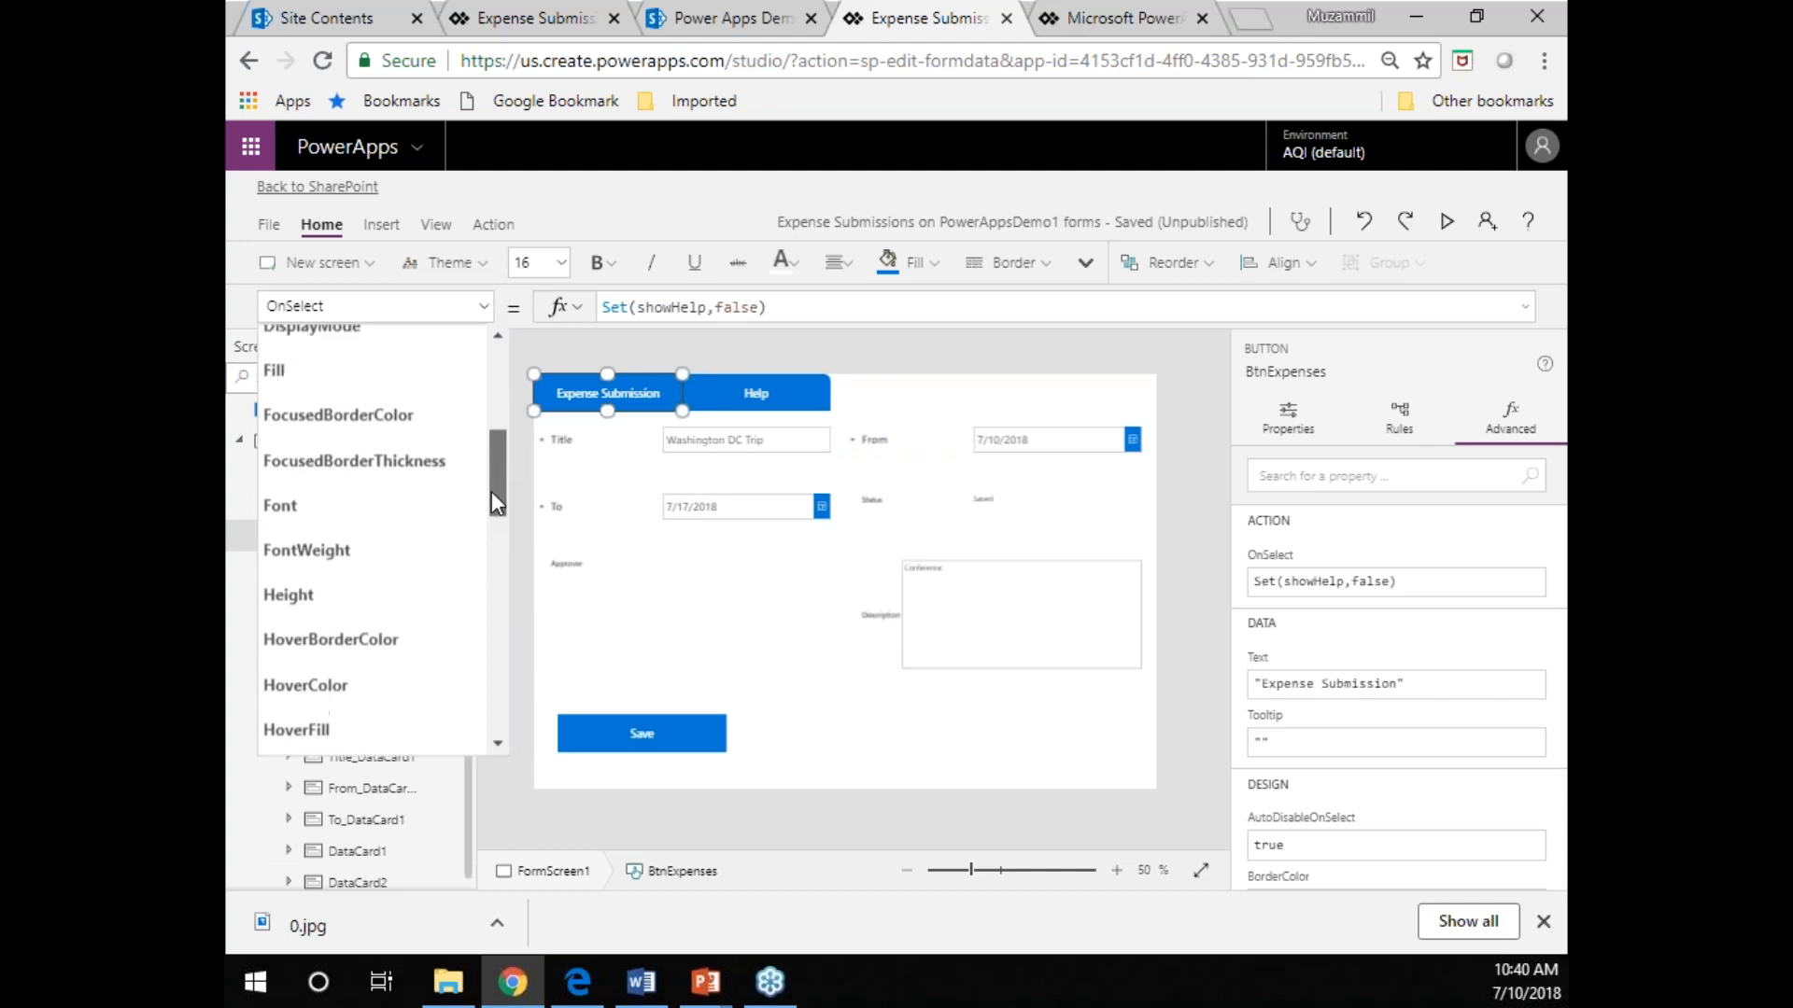
pyautogui.click(407, 428)
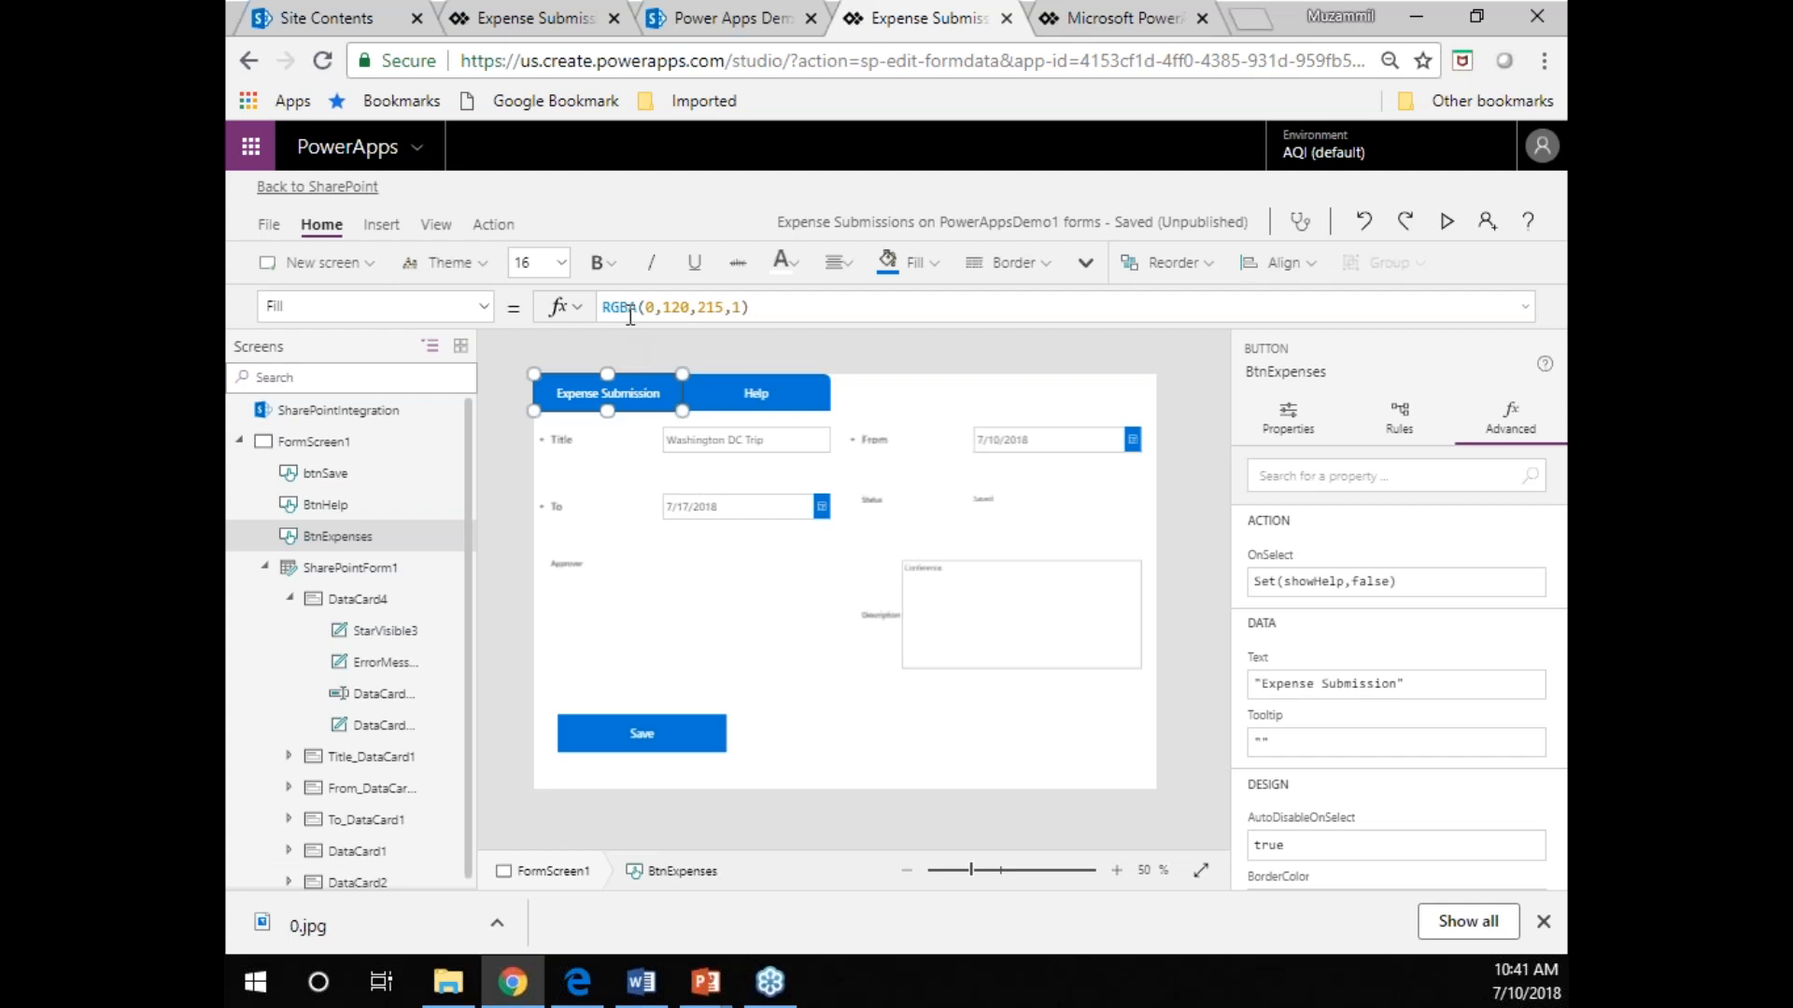
pyautogui.hotkey('alt', 'Tab')
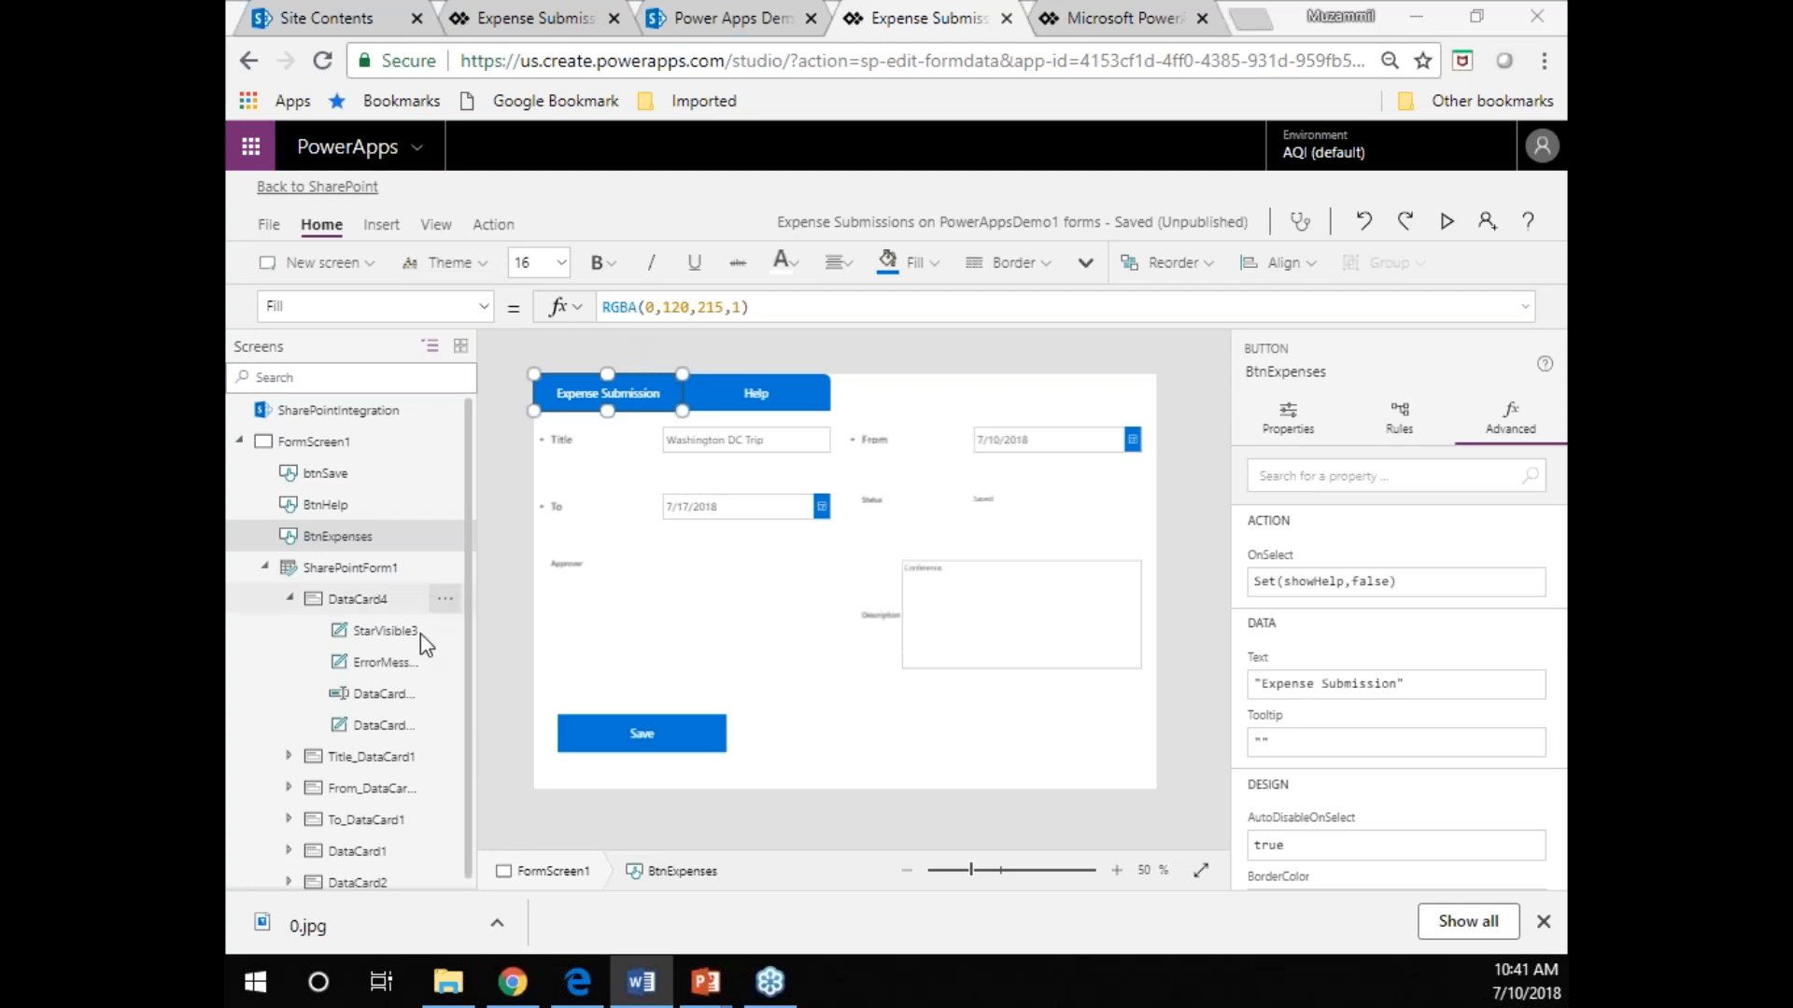
pyautogui.click(755, 309)
pyautogui.hotkey('ctrl', 'a')
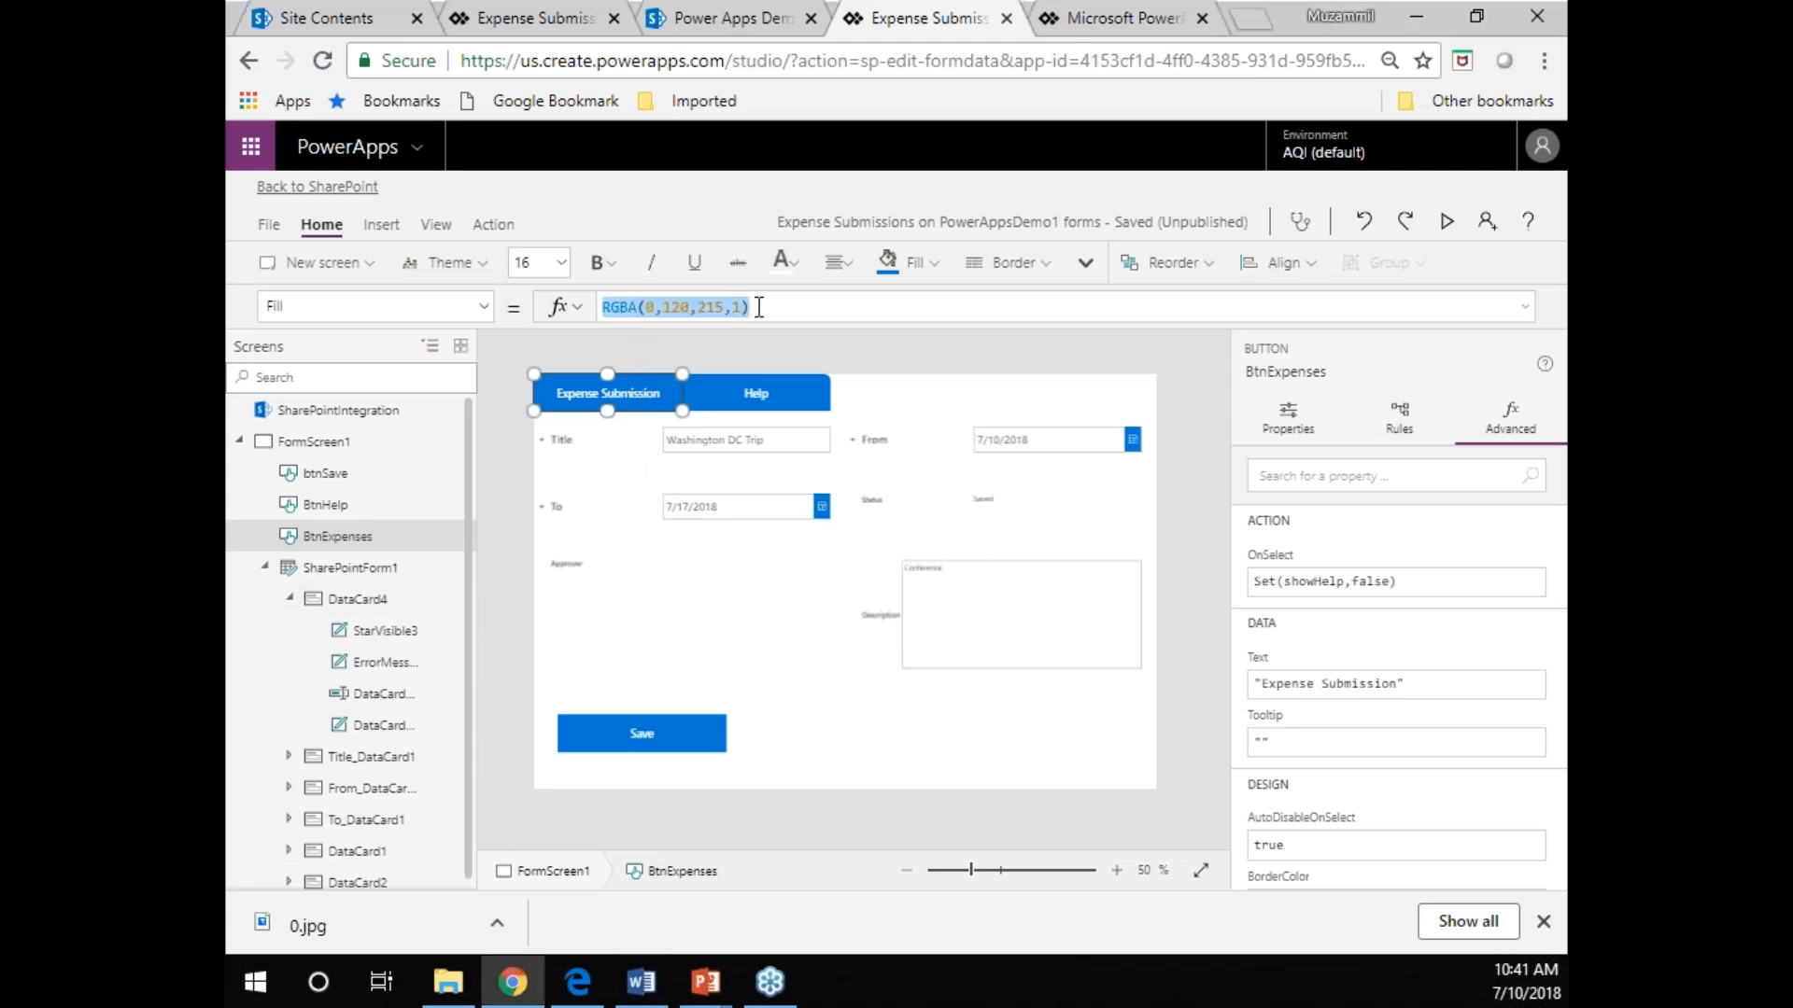
pyautogui.write('If(showHelp,RGBA(0,120,215,0.6),RGBA(0,120,215,1))')
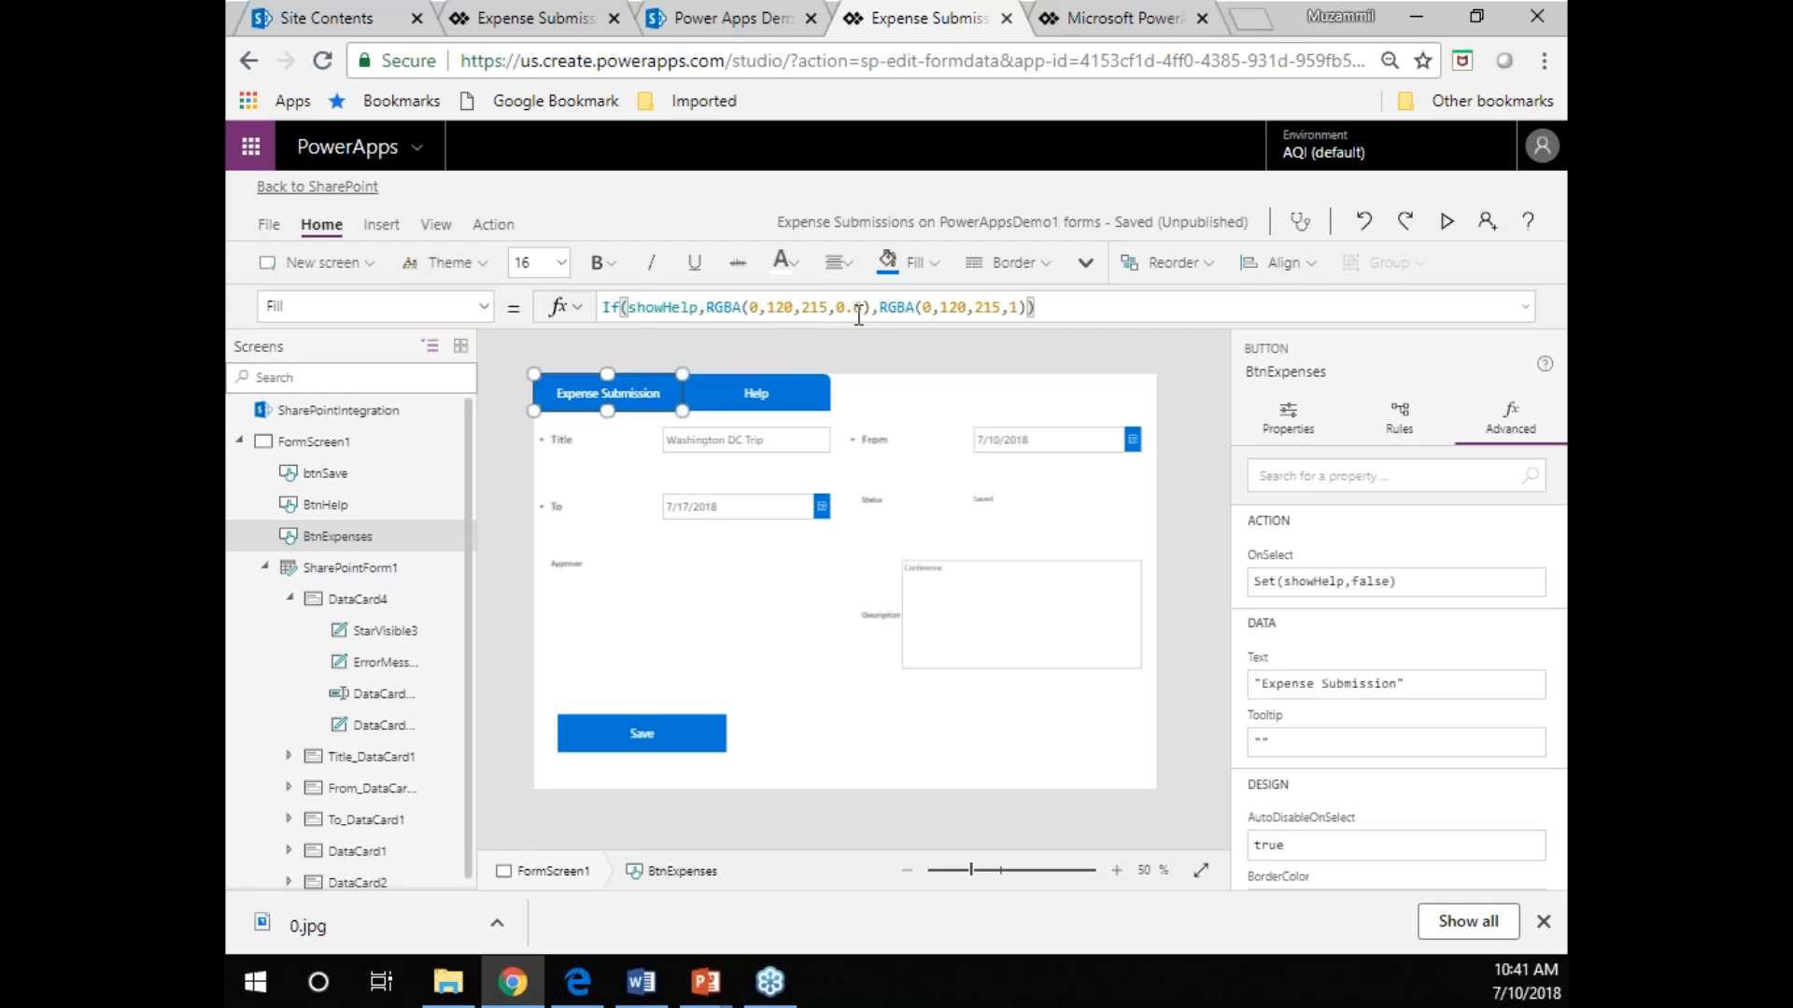
# Set the Help button's Fill formula to If(showHelp, RGBA(0,120,215,1), RGBA(0,120,215,0.6)).
pyautogui.click(780, 399)
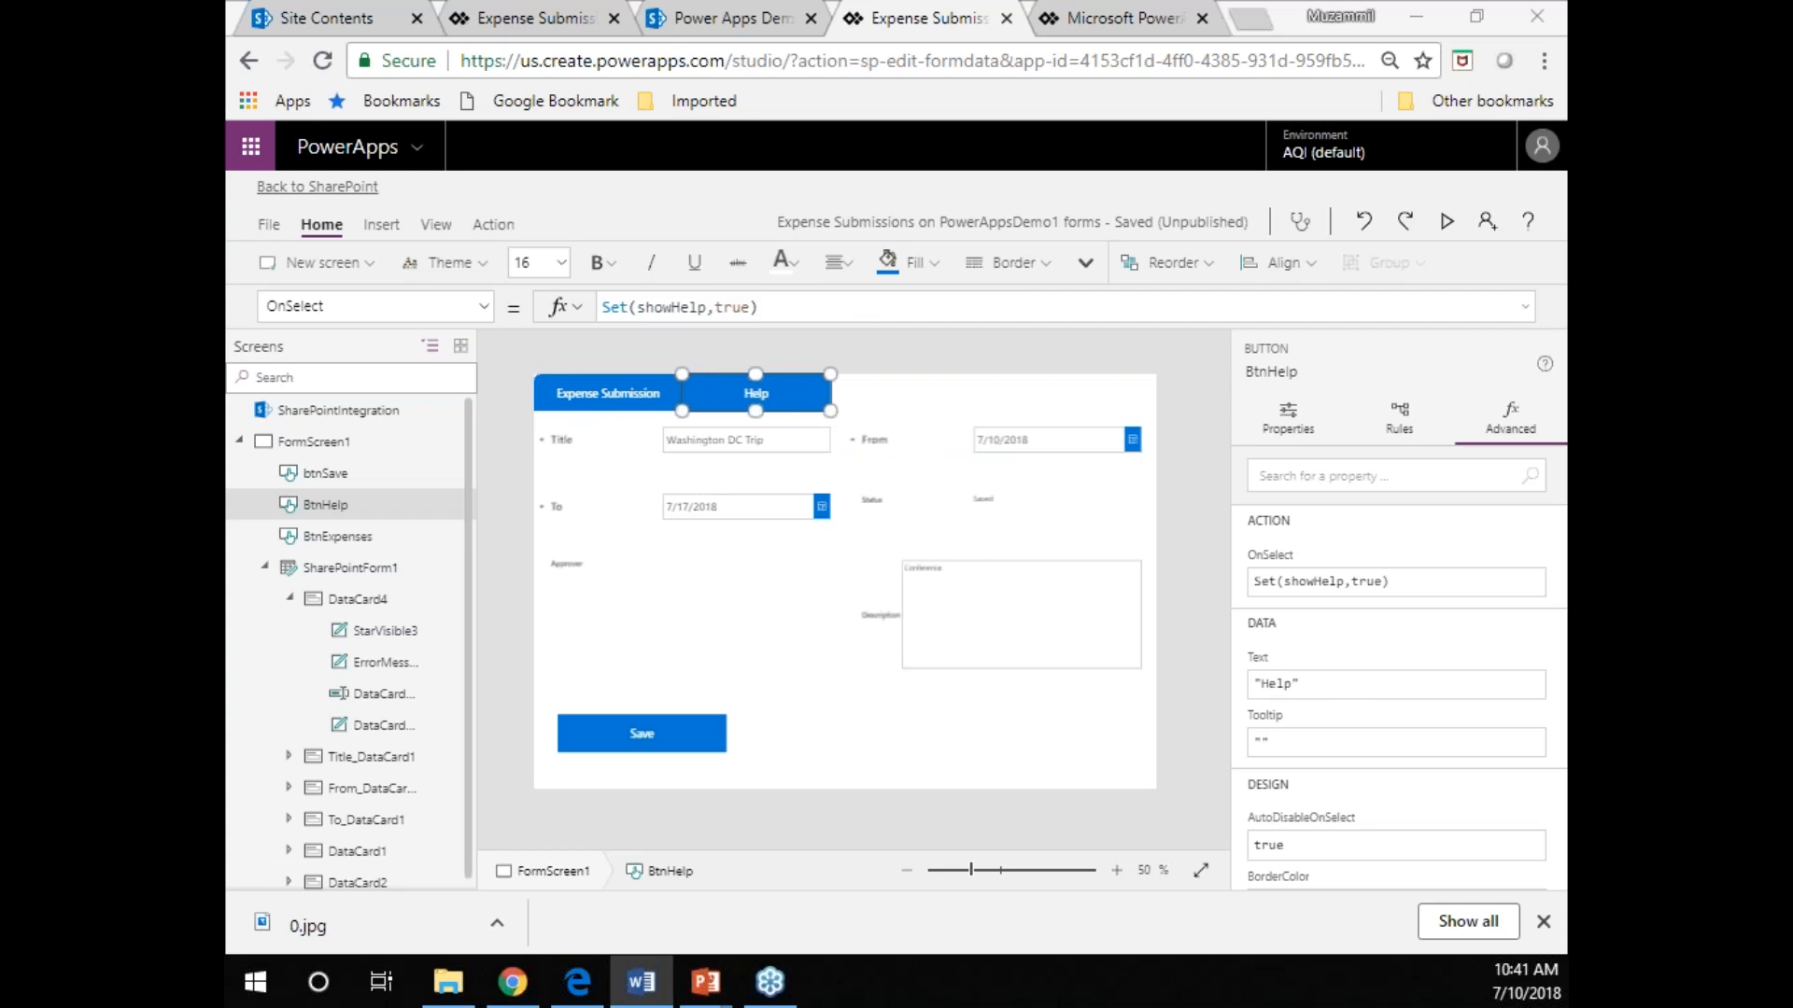
pyautogui.click(482, 307)
pyautogui.click(424, 427)
pyautogui.click(760, 311)
pyautogui.hotkey('ctrl', 'a')
pyautogui.write('If(showHelp, RGBA(0,120,215,1), RGBA(0,120,215,0.6))')
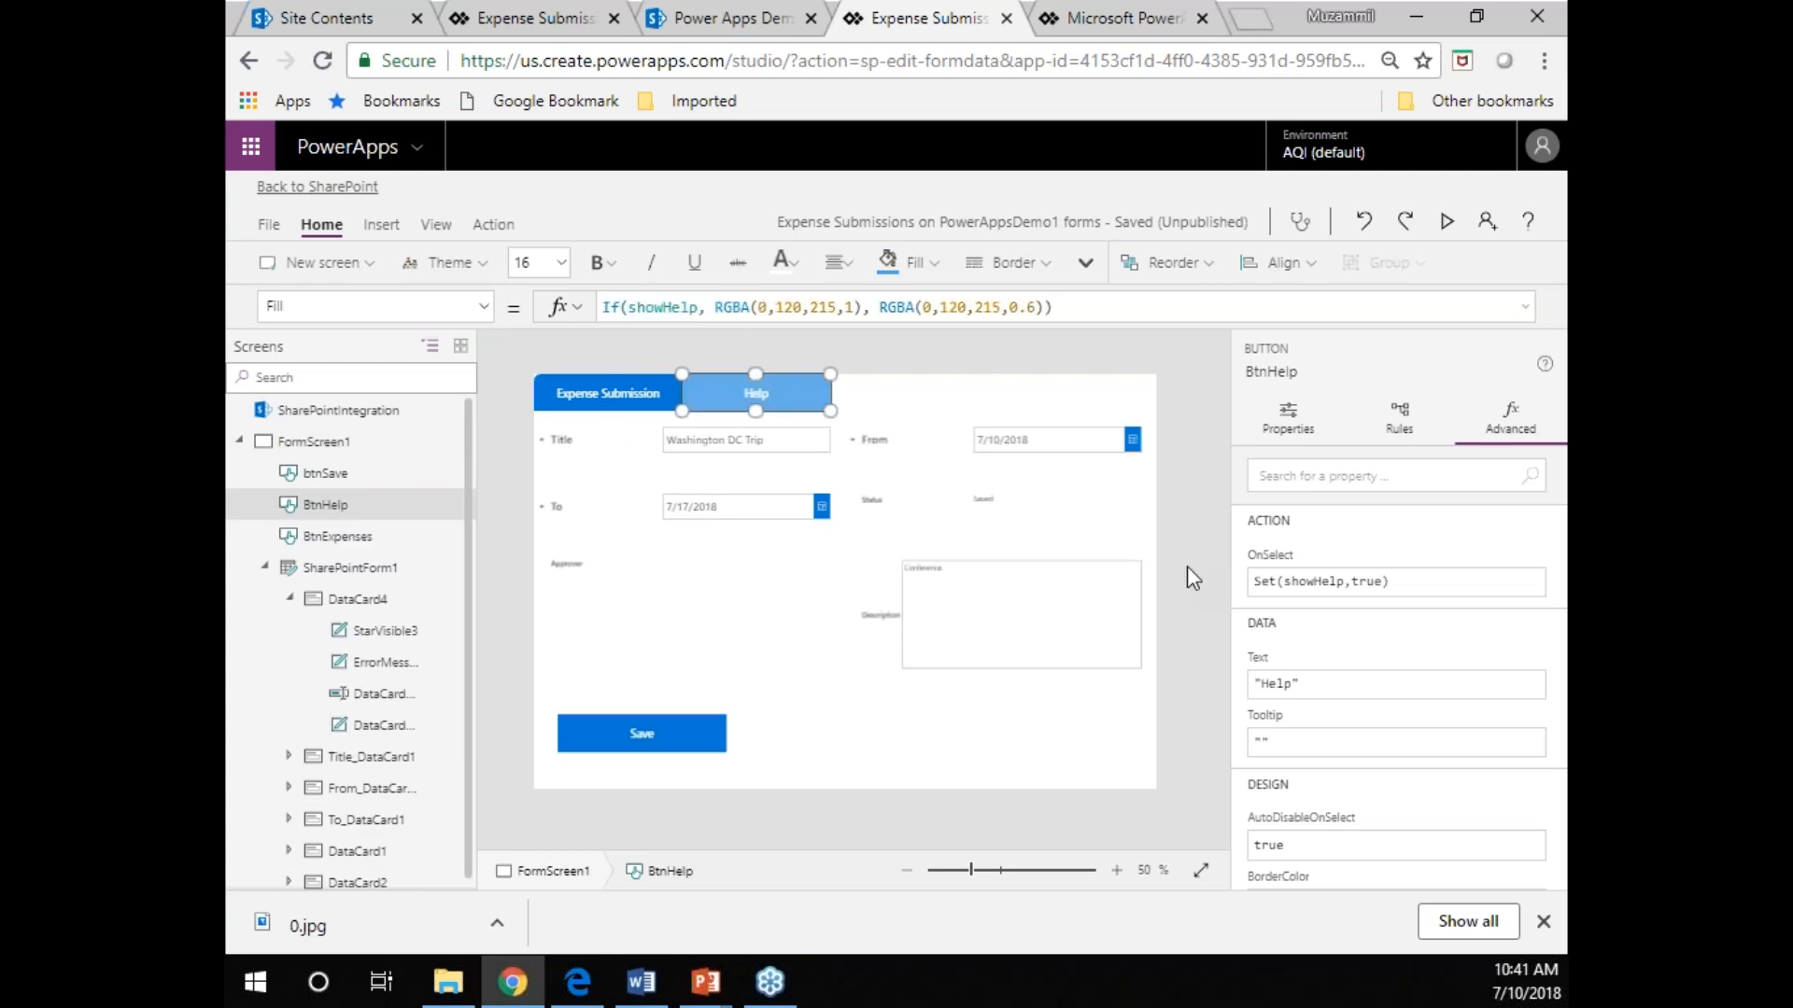
# Preview the form, alternate between the Help and Expense Submission tabs to check their highlight colors, and close the preview.
pyautogui.click(1452, 224)
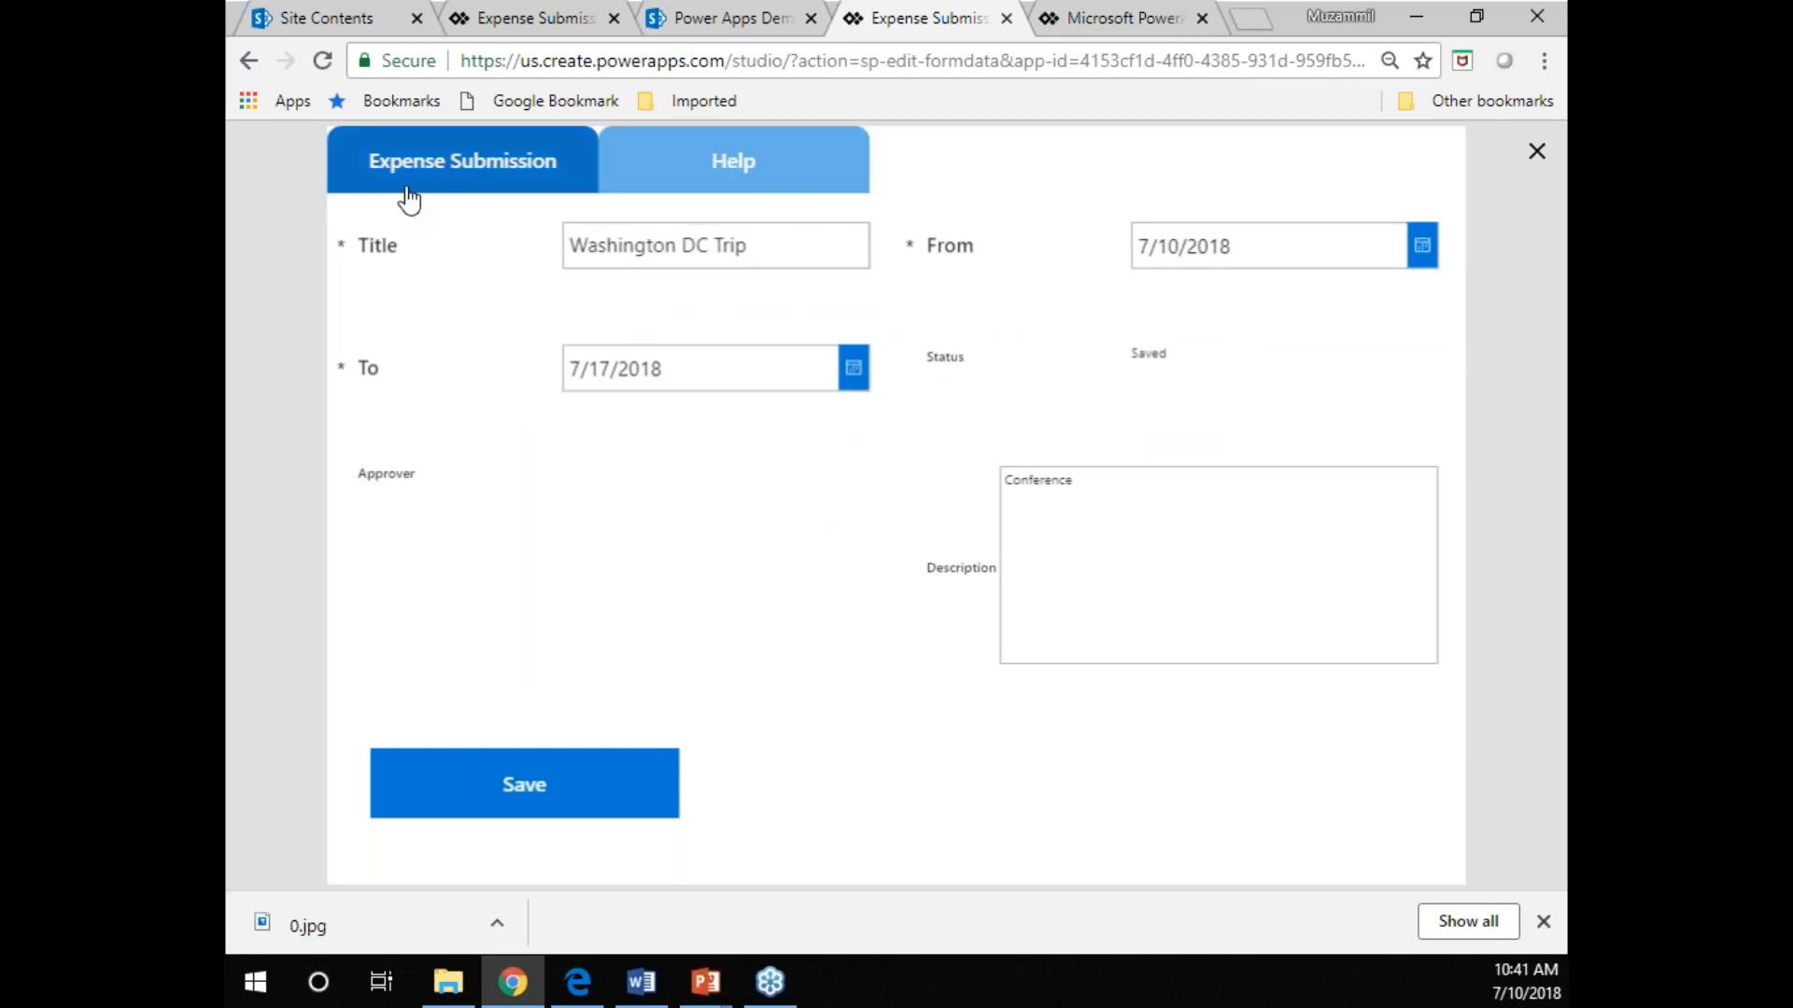
pyautogui.click(720, 176)
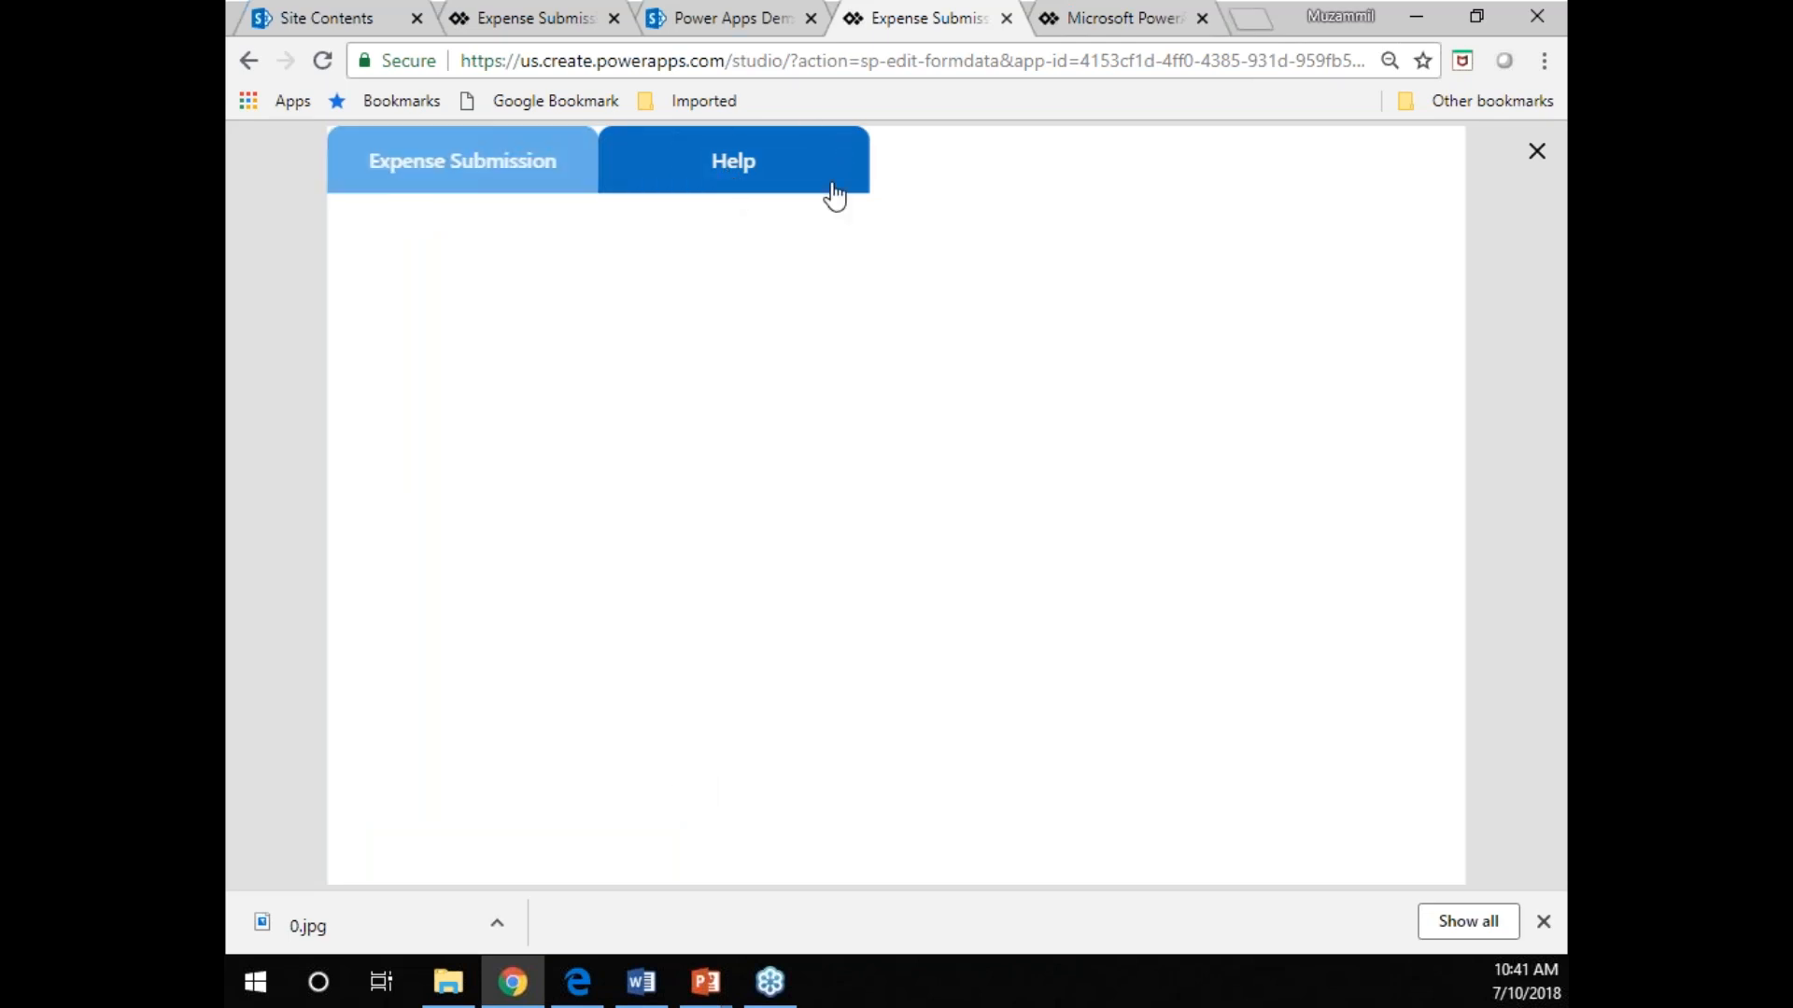
pyautogui.click(434, 182)
pyautogui.click(712, 166)
pyautogui.click(489, 174)
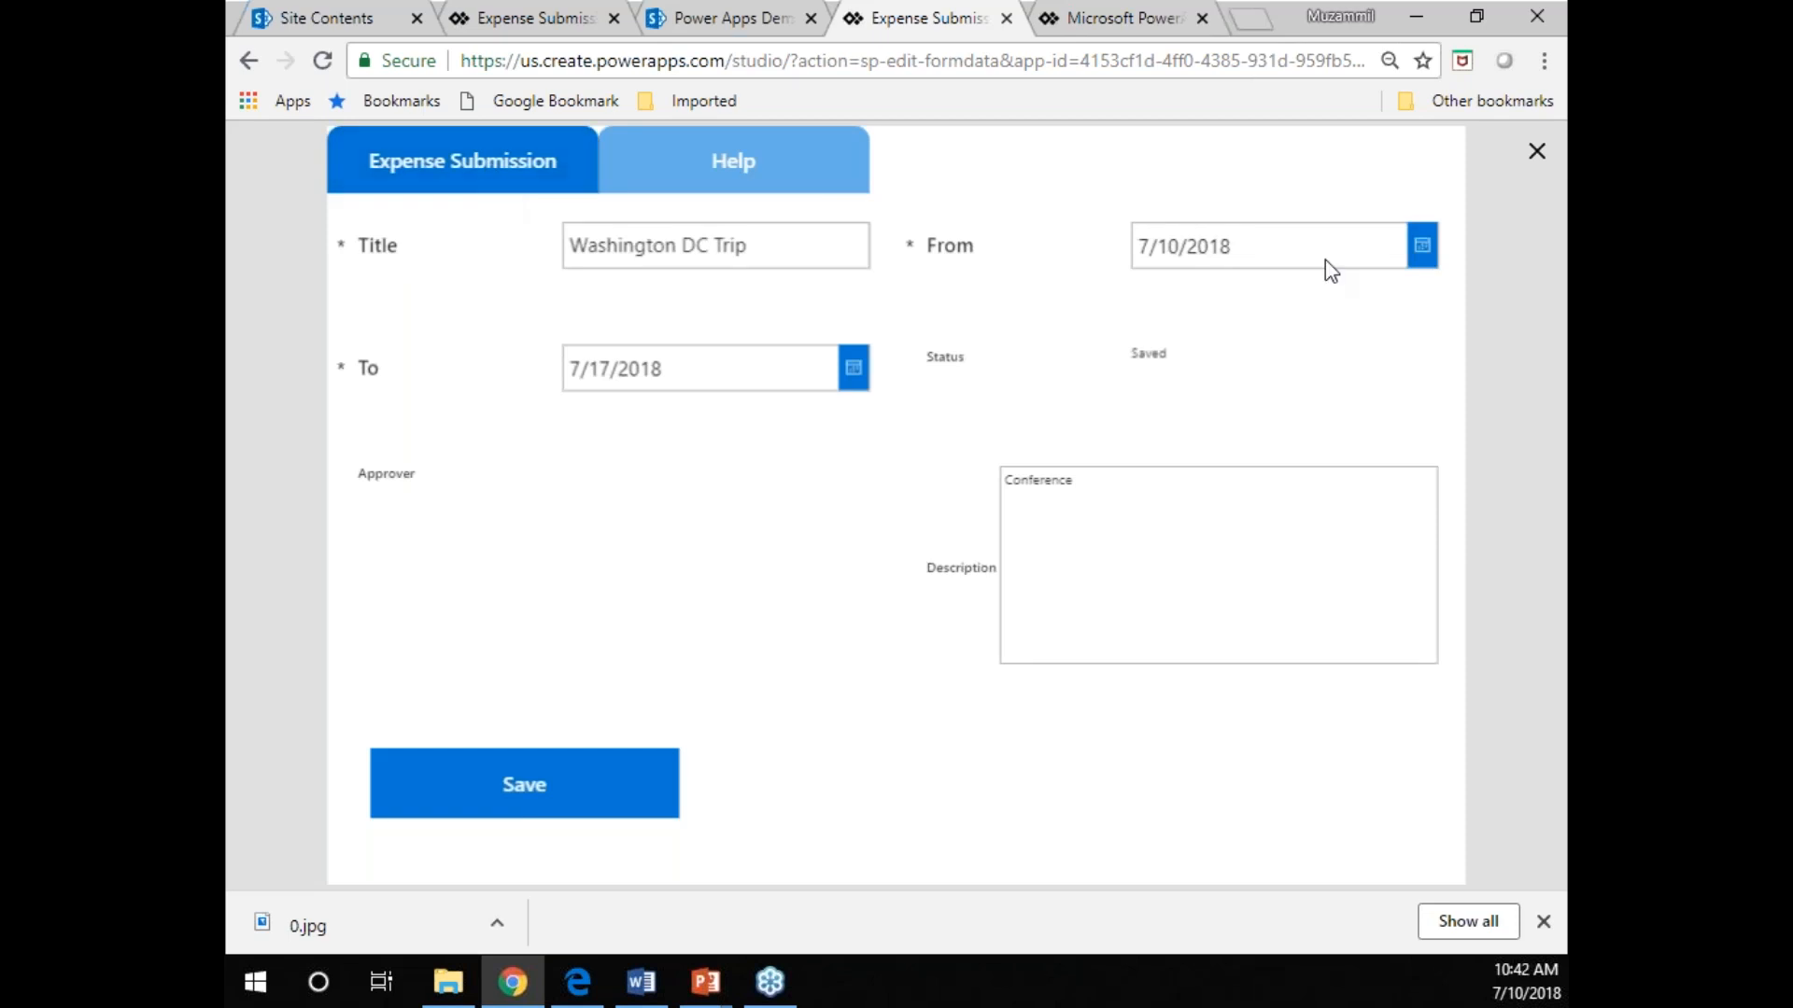
pyautogui.click(1536, 153)
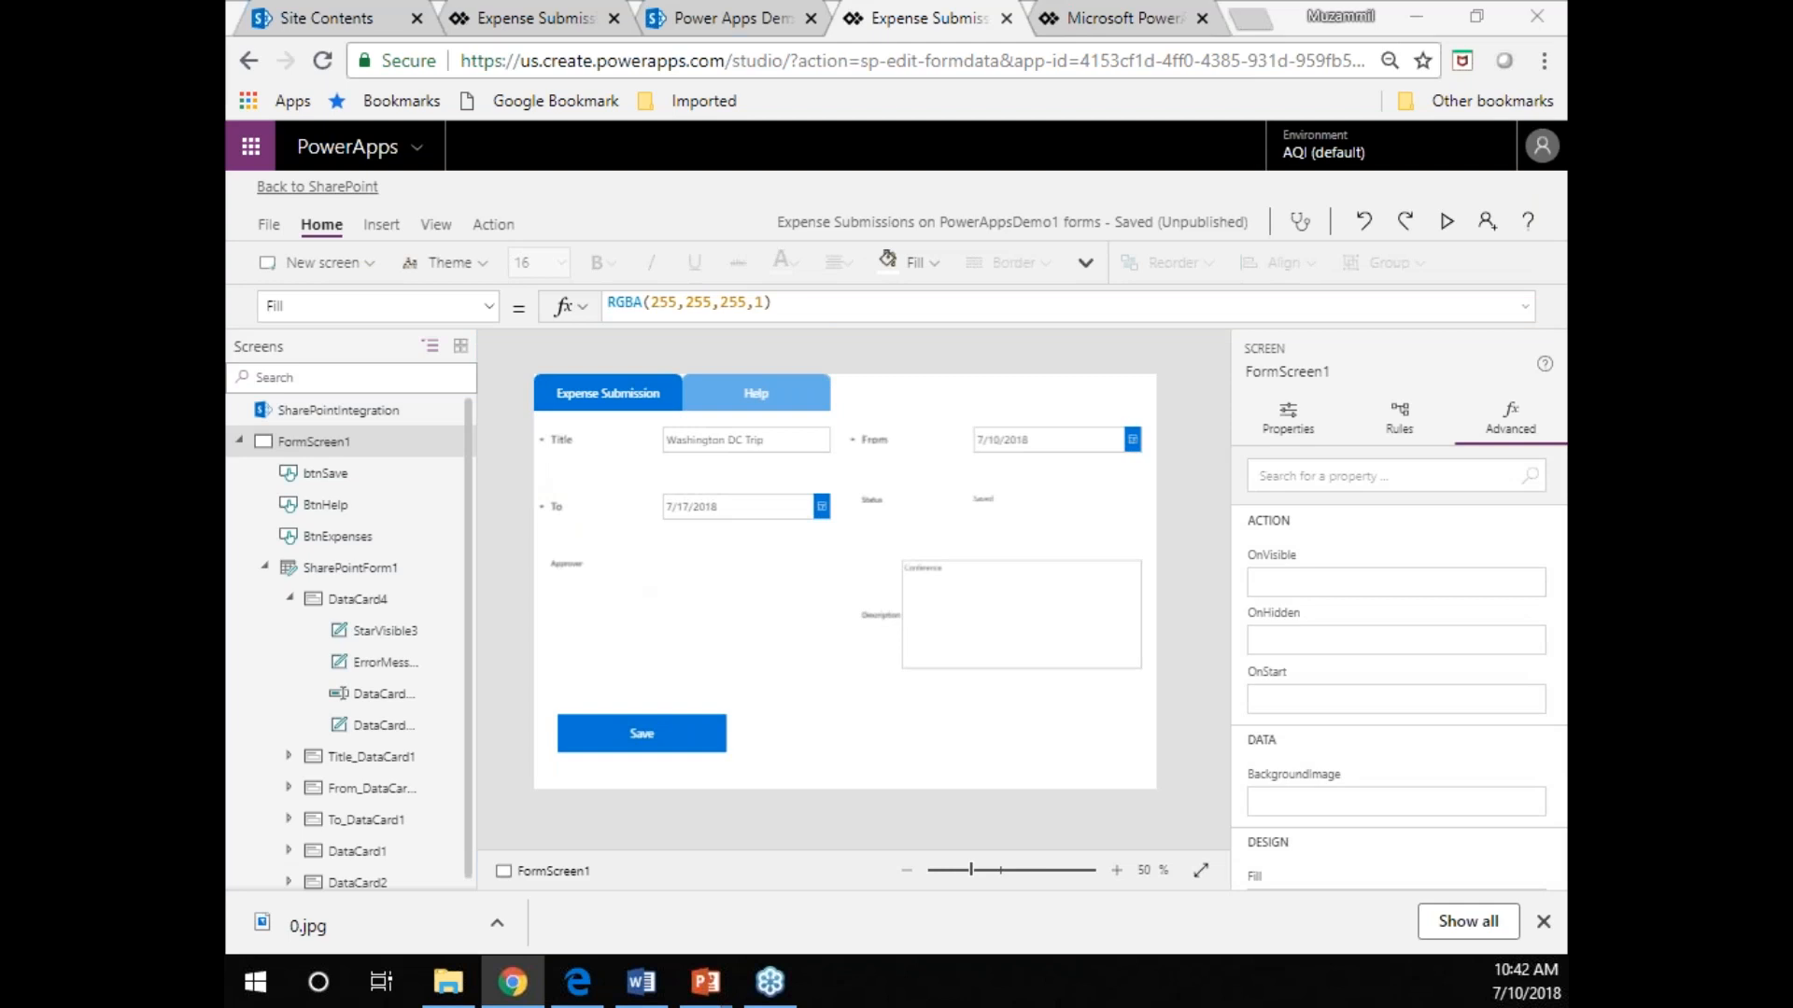
# Set the Save button's OnSelect formula to SubmitForm(FormNew).
pyautogui.hotkey('alt', 'Tab')
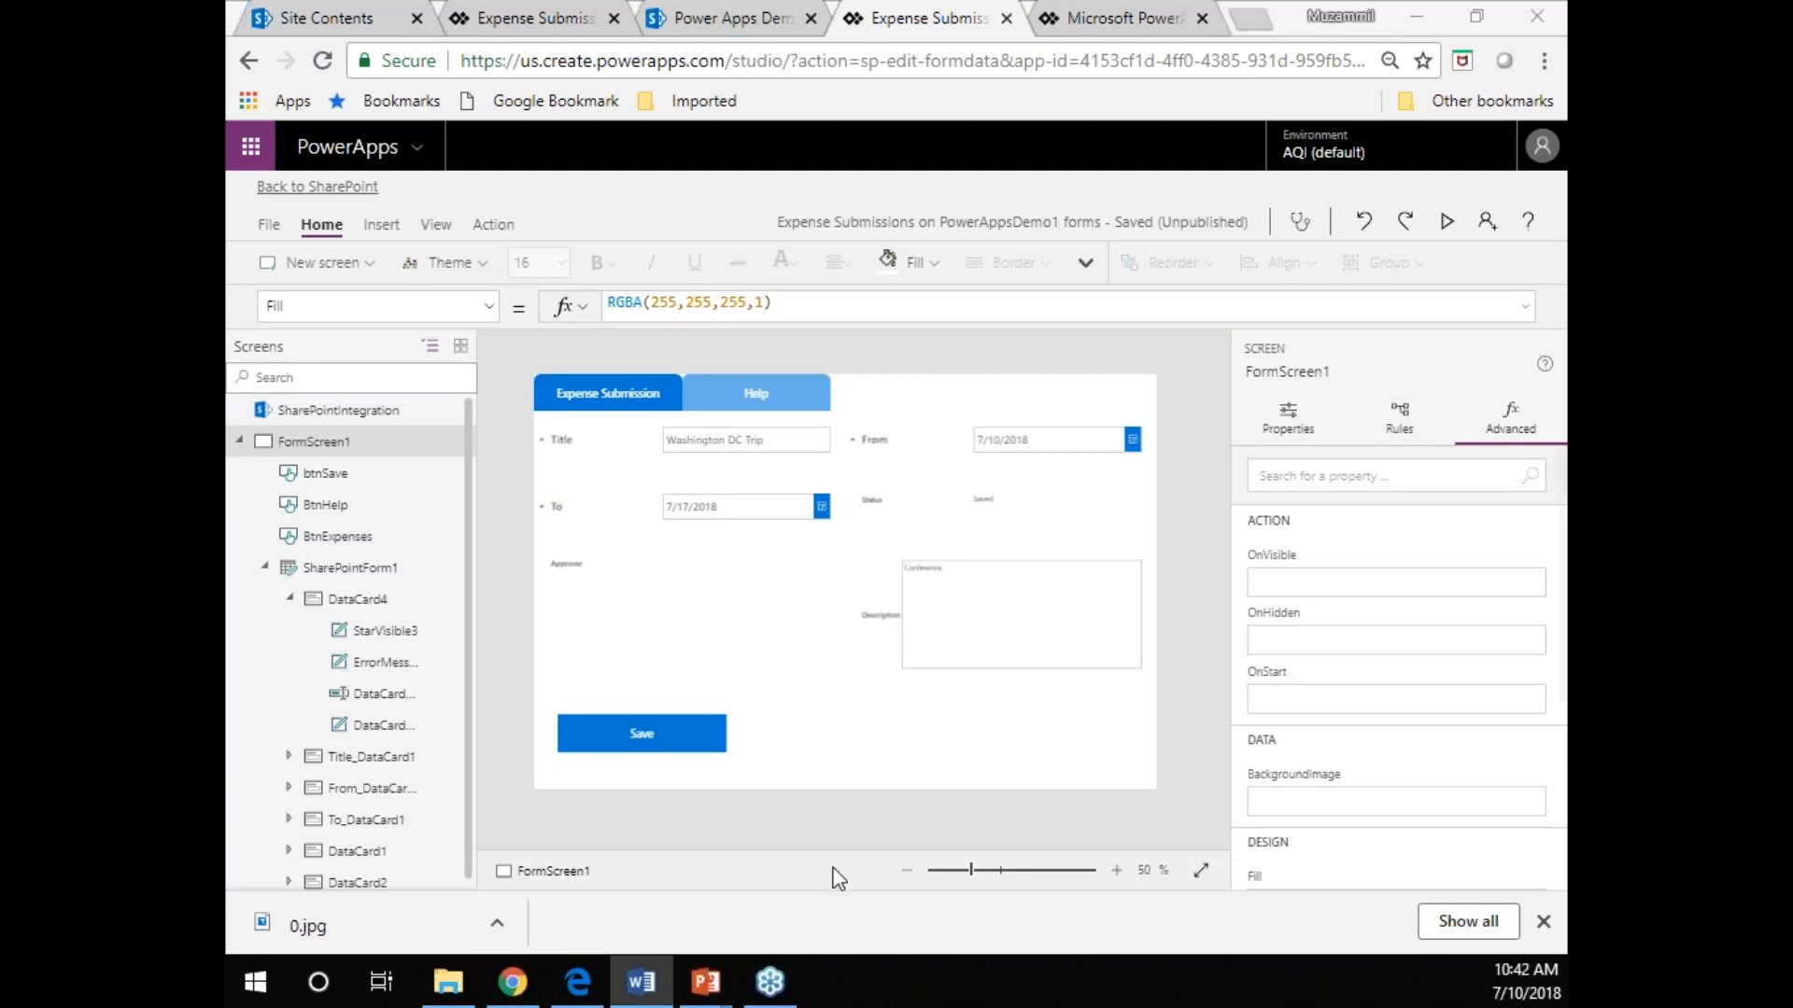
pyautogui.click(677, 747)
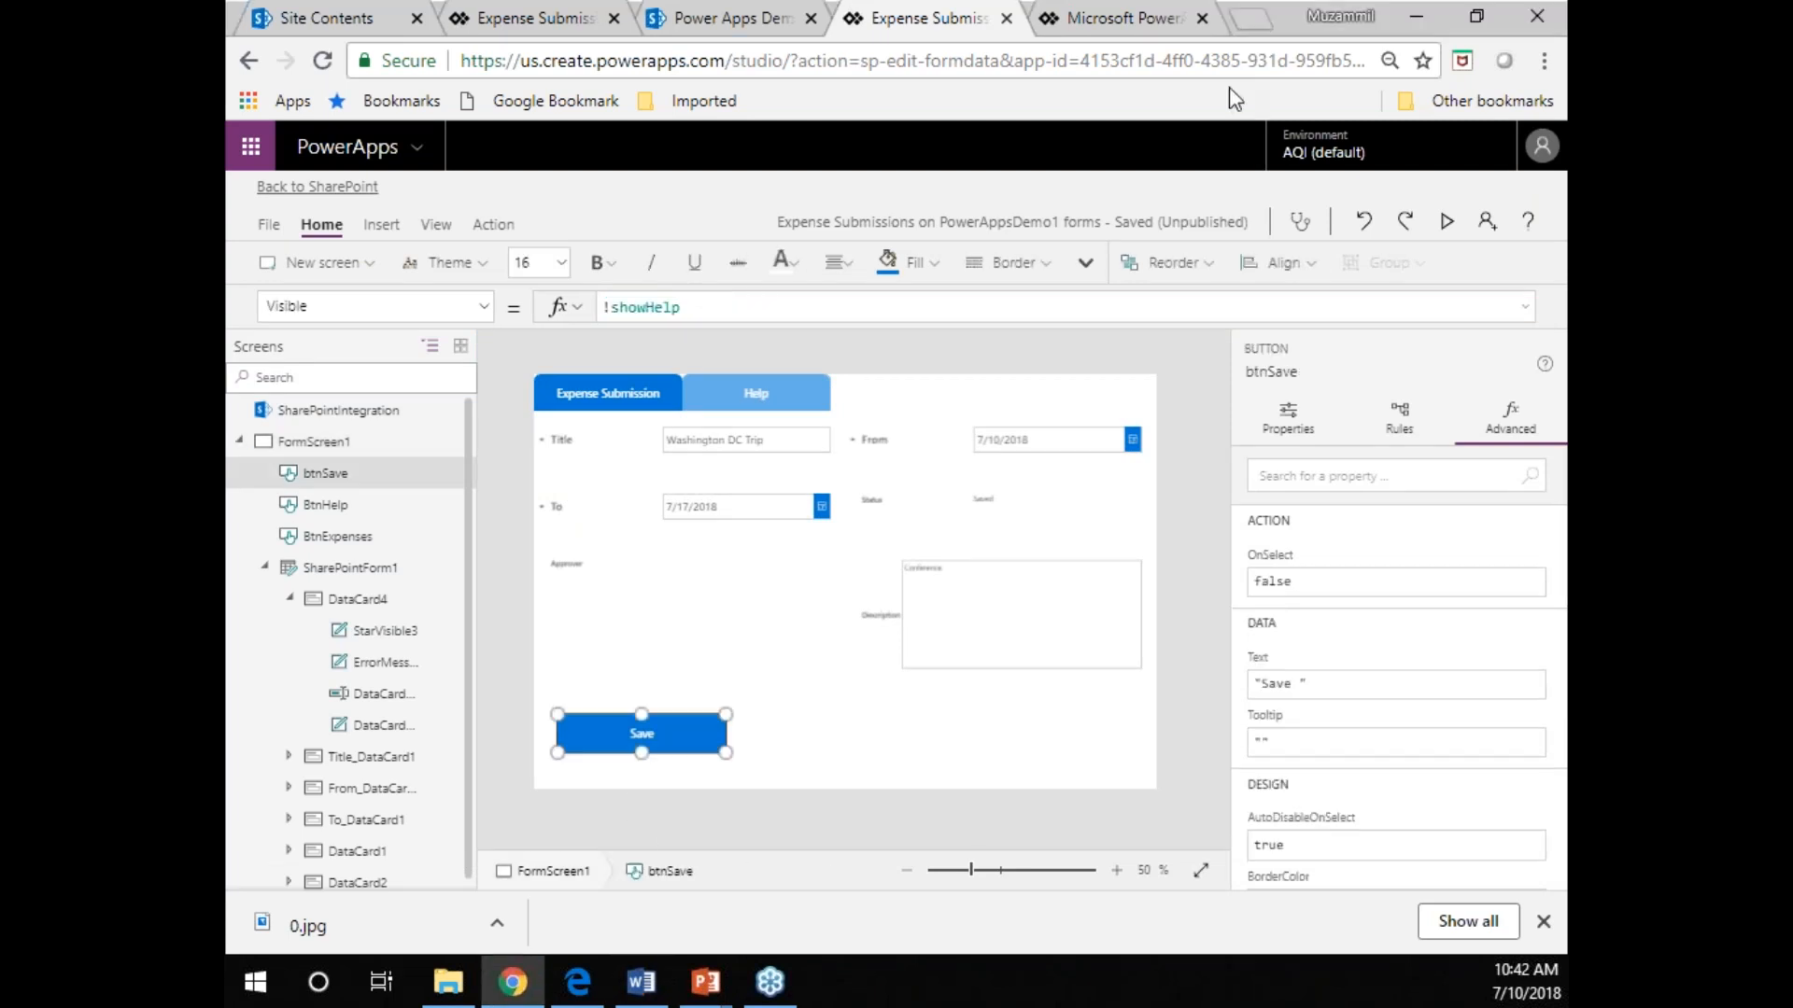
pyautogui.click(484, 308)
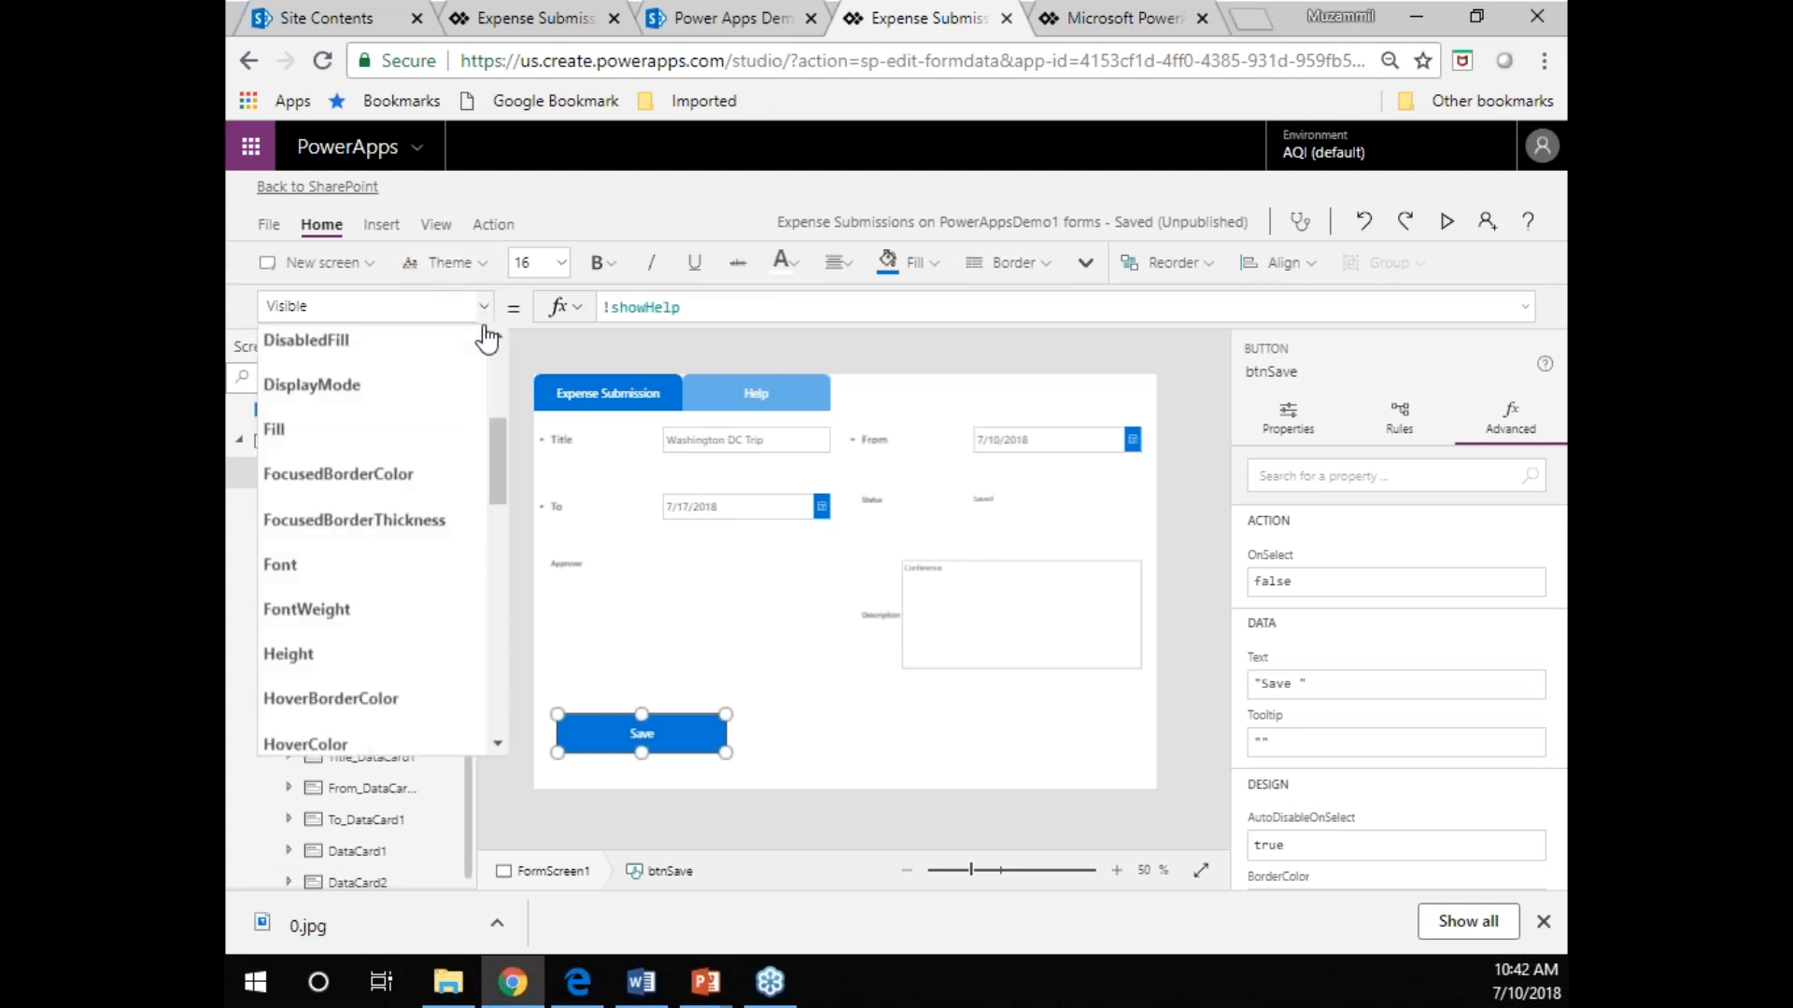
pyautogui.scroll(-10, 428, 640)
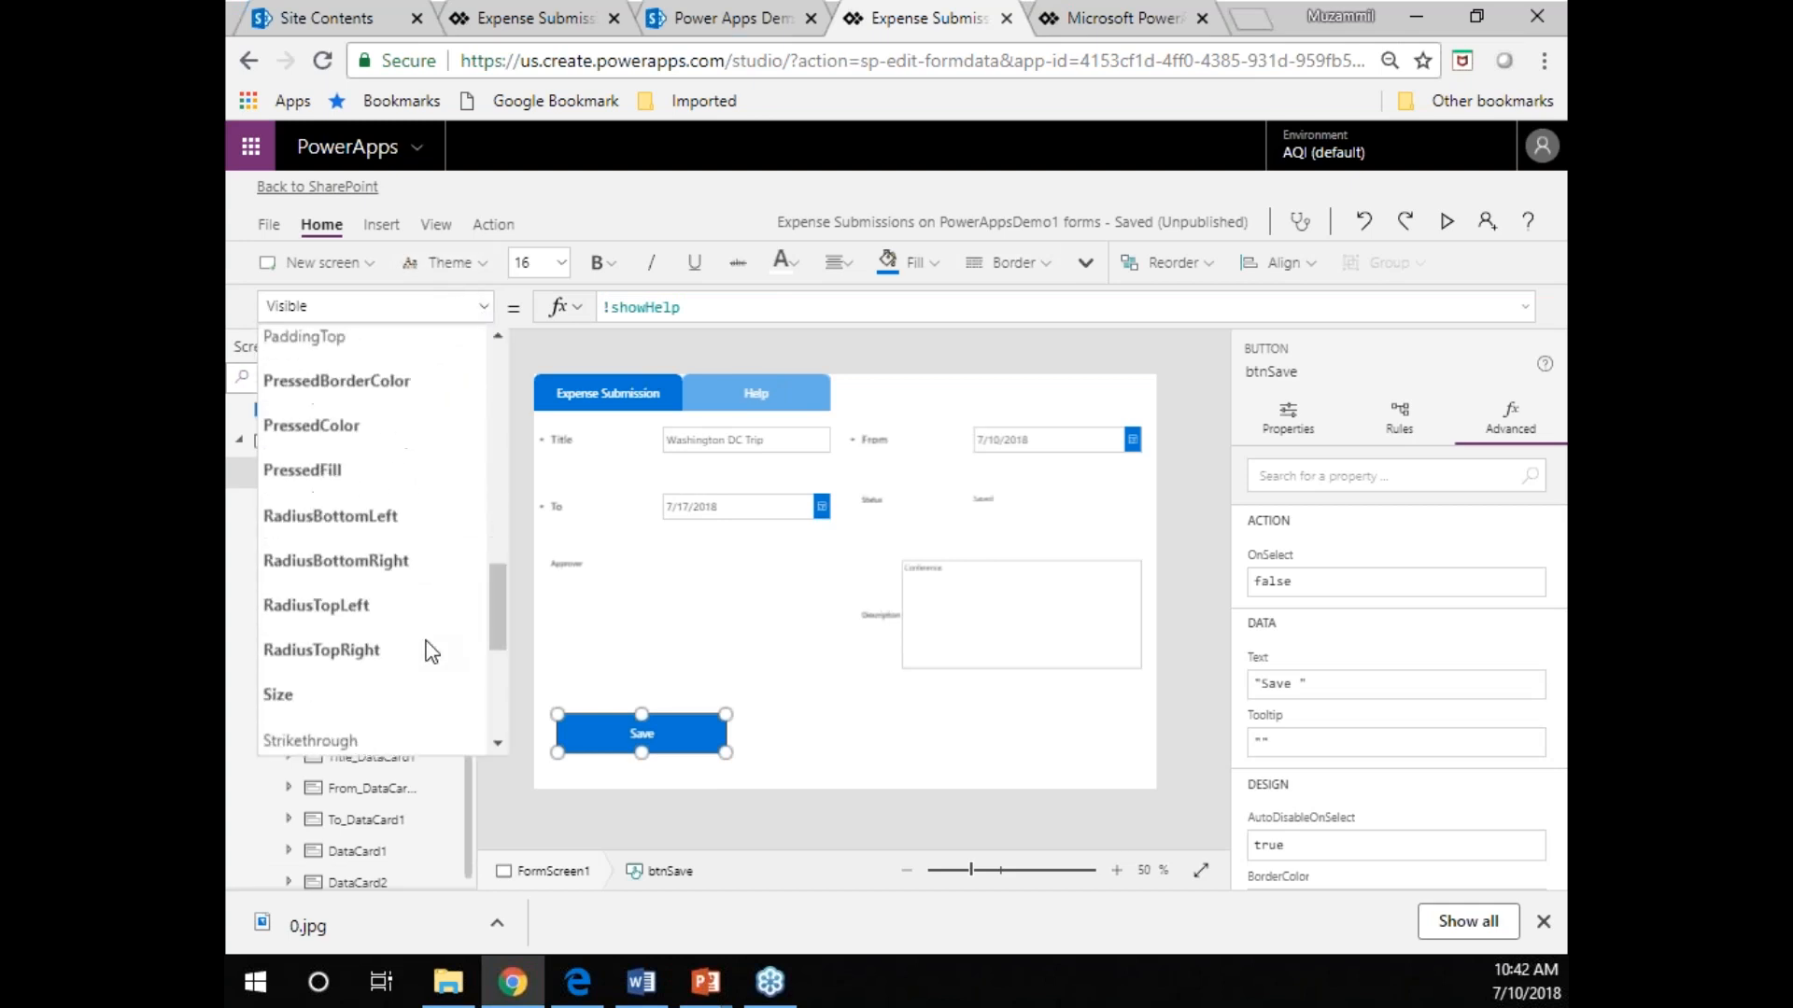
pyautogui.scroll(5, 430, 651)
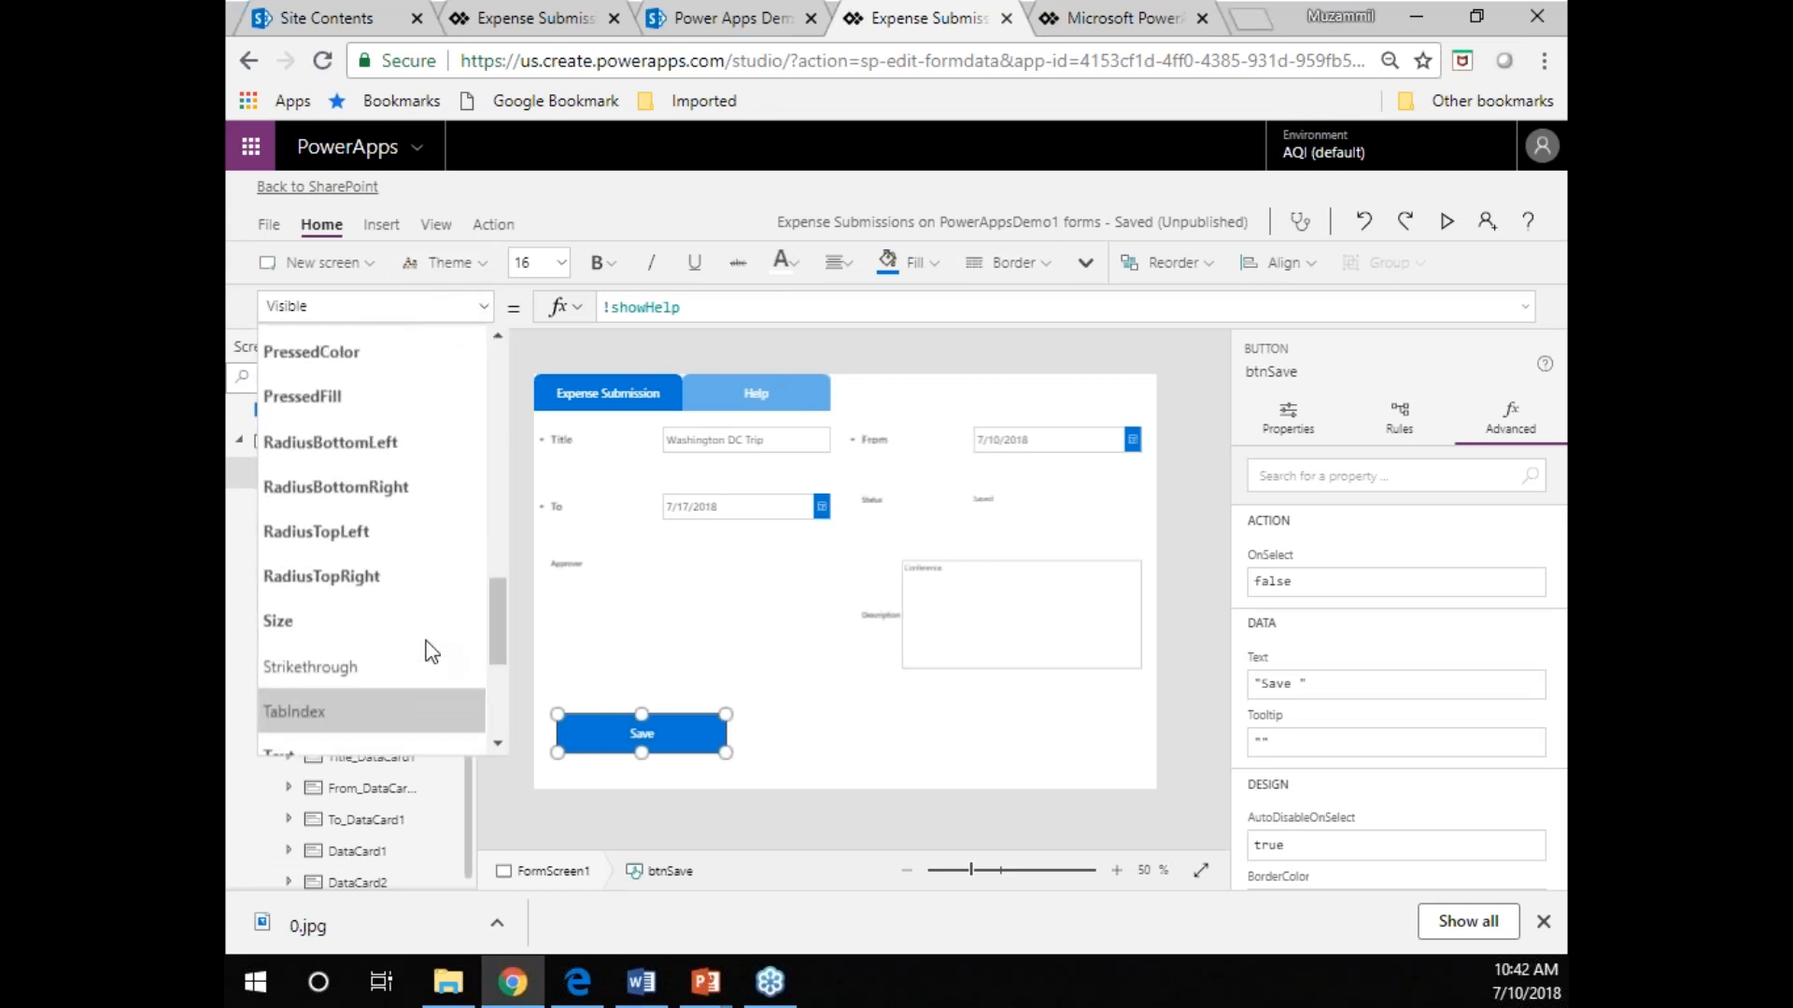
pyautogui.click(383, 525)
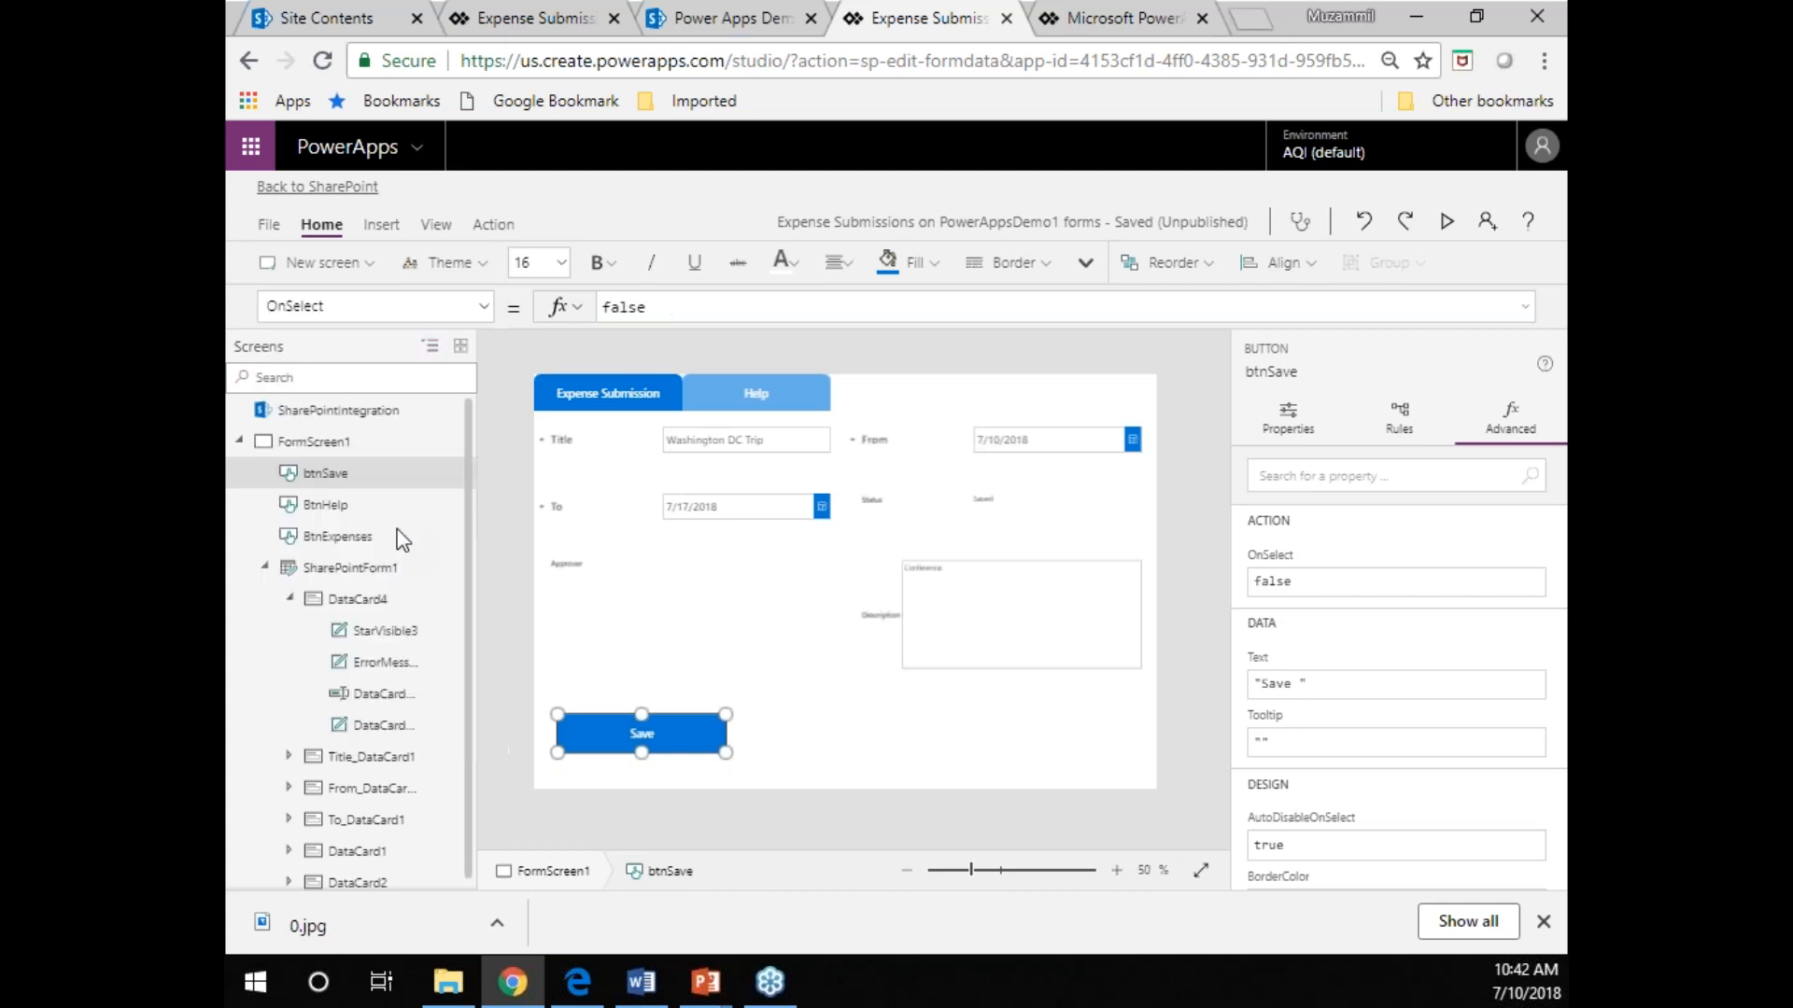
pyautogui.doubleClick(654, 308)
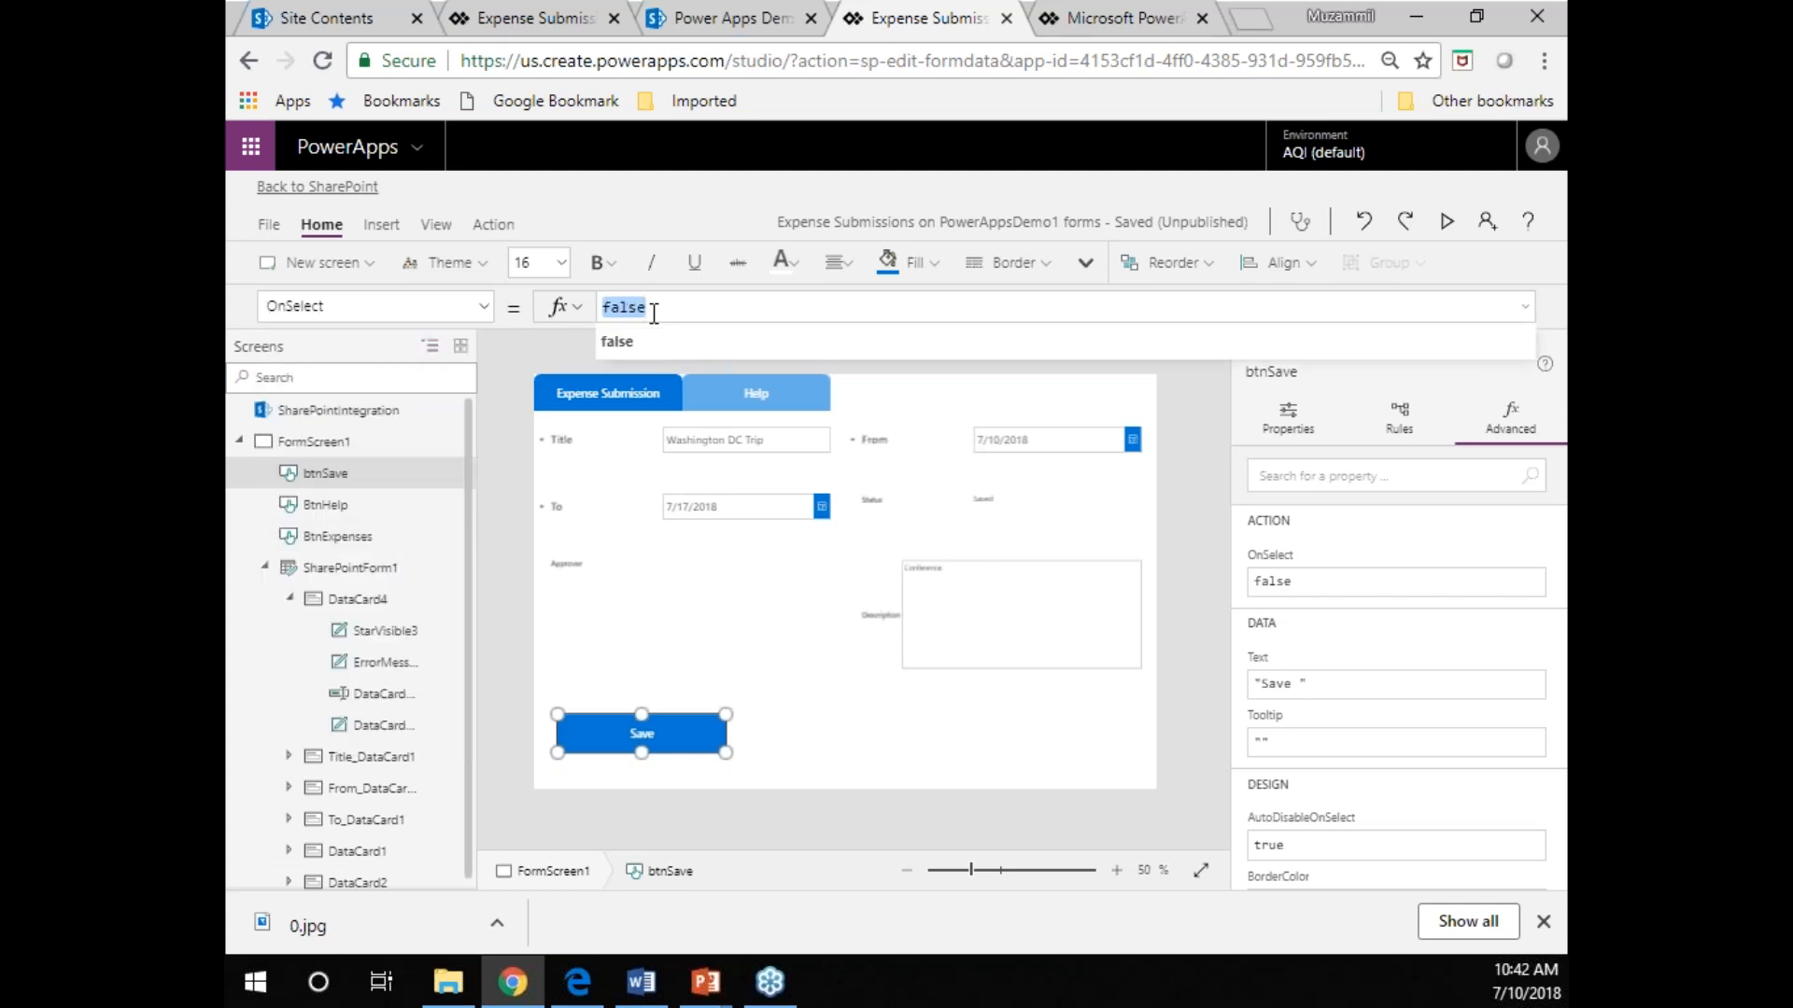
pyautogui.write('SubmitForm(FormNew)')
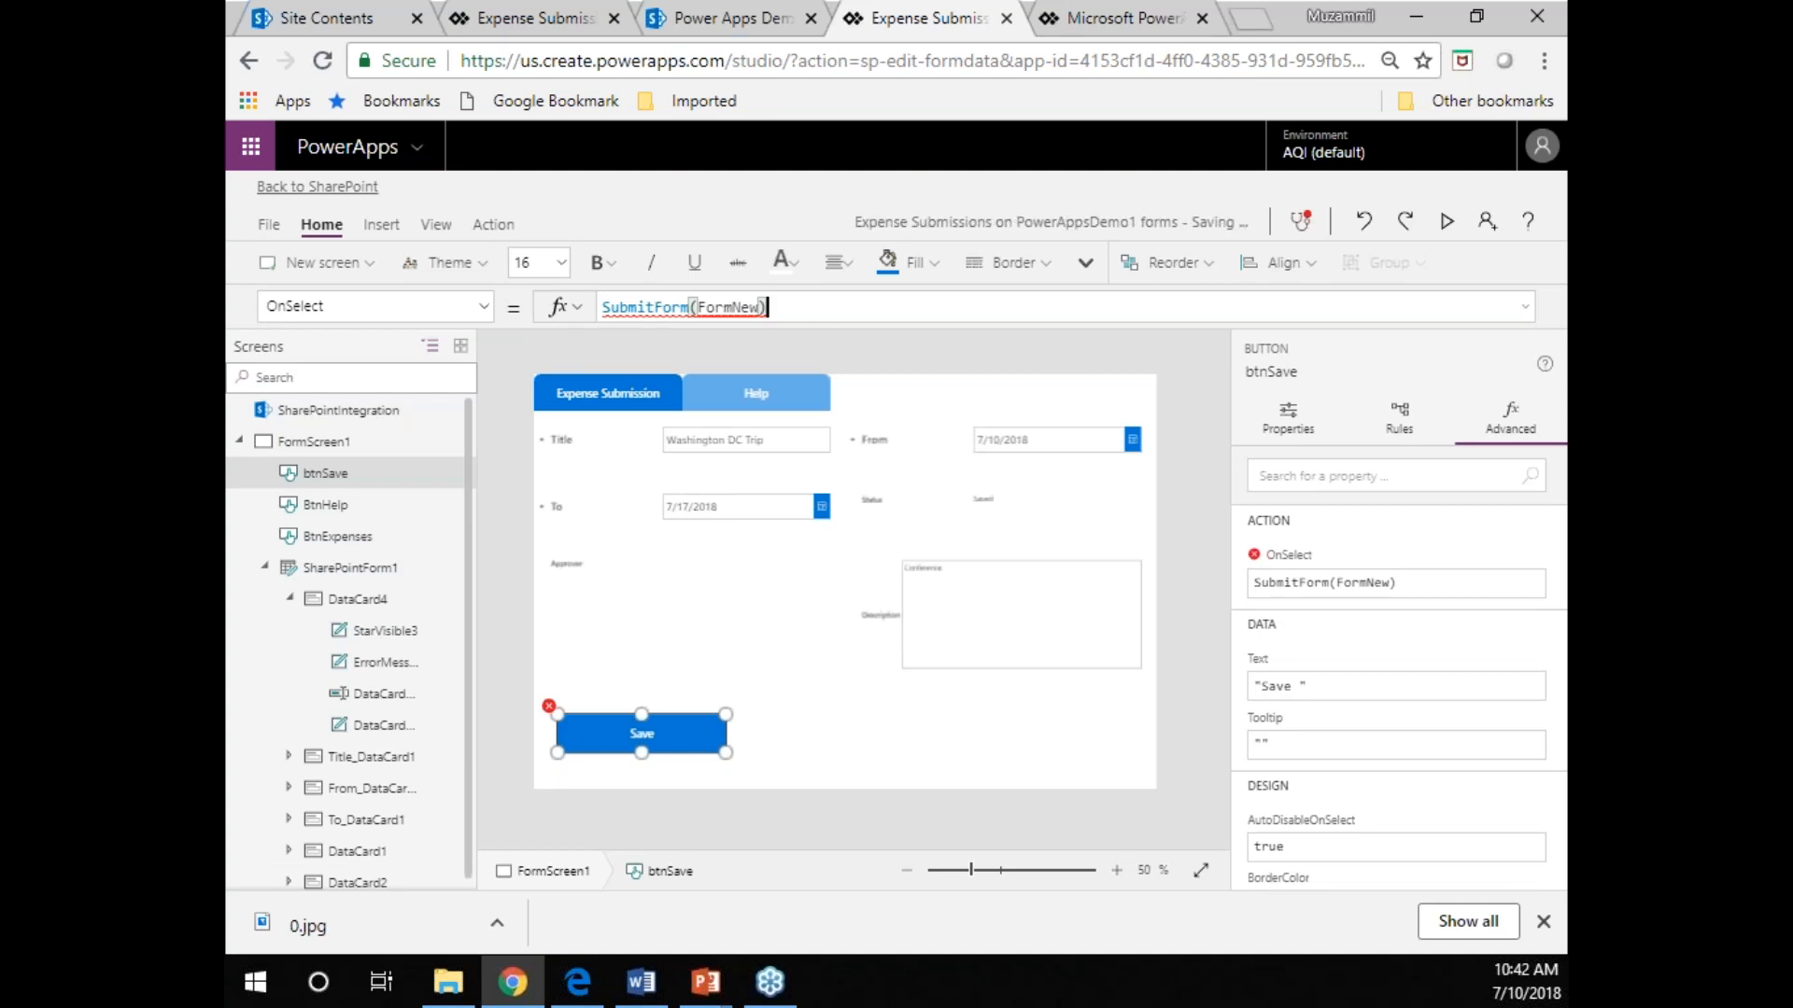
# Rename SharePointForm1 to FormNew so it matches the Save button's formula, and save the app.
pyautogui.doubleClick(724, 306)
pyautogui.hotkey('ctrl', 'c')
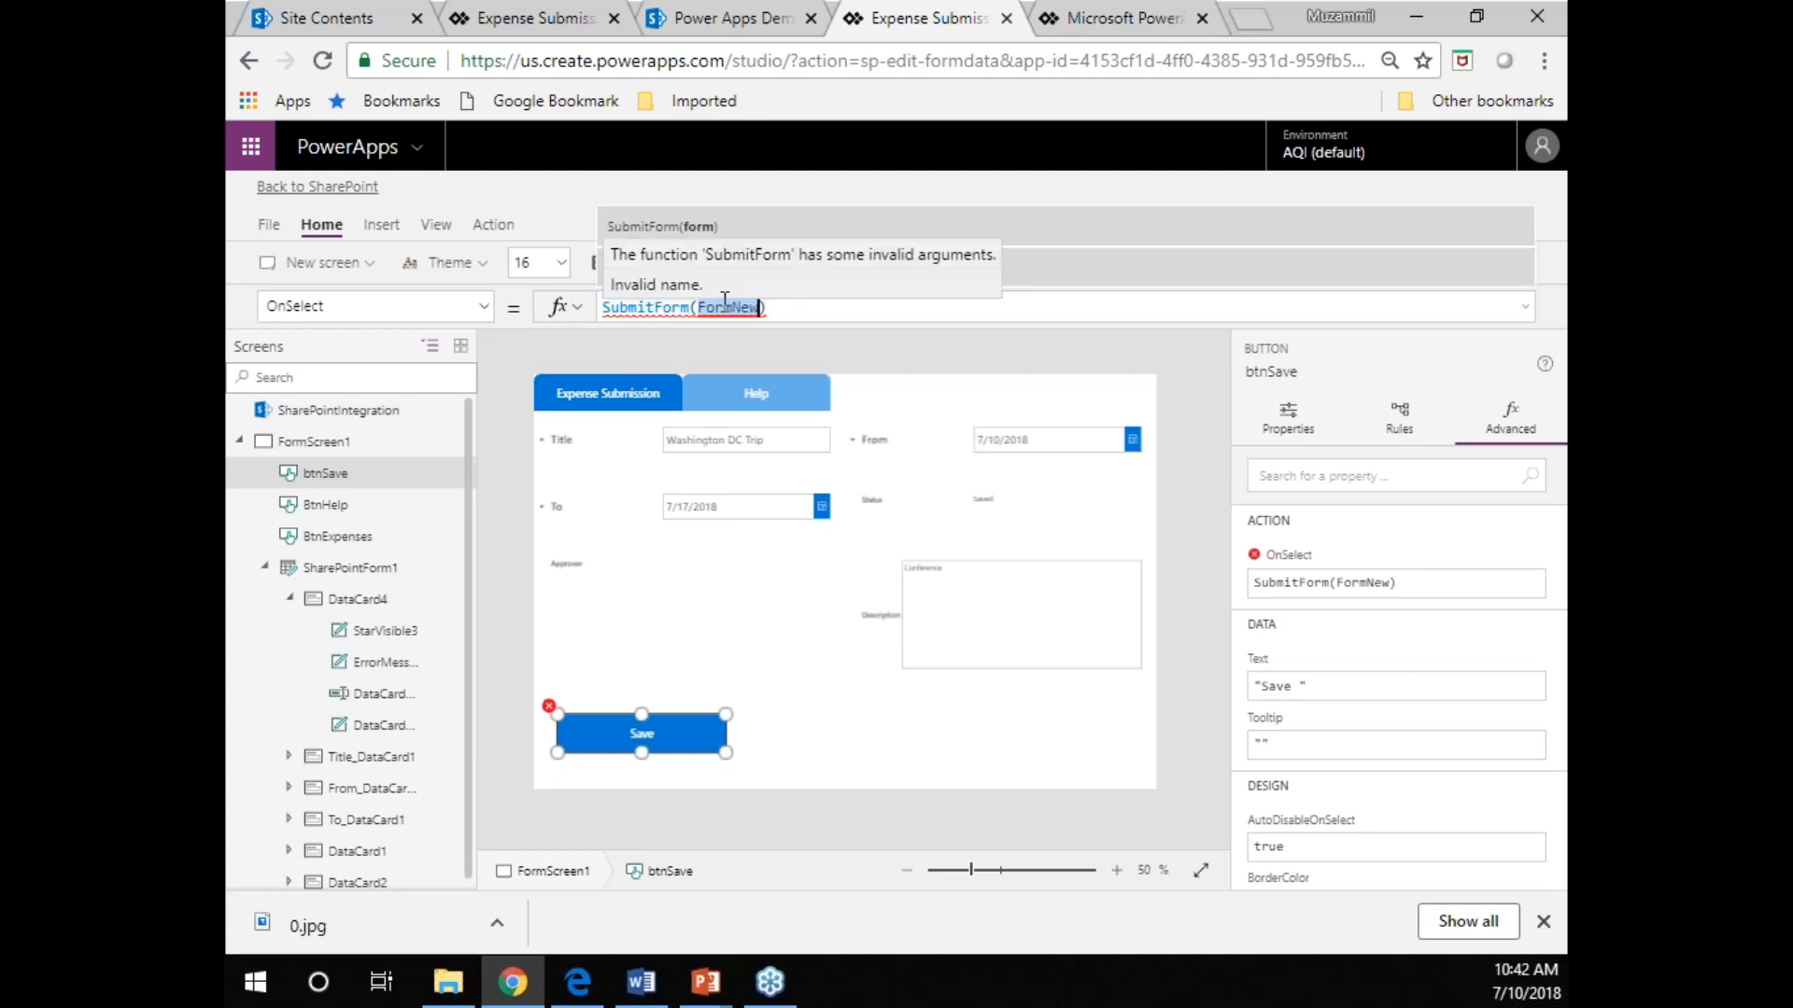
pyautogui.click(339, 575)
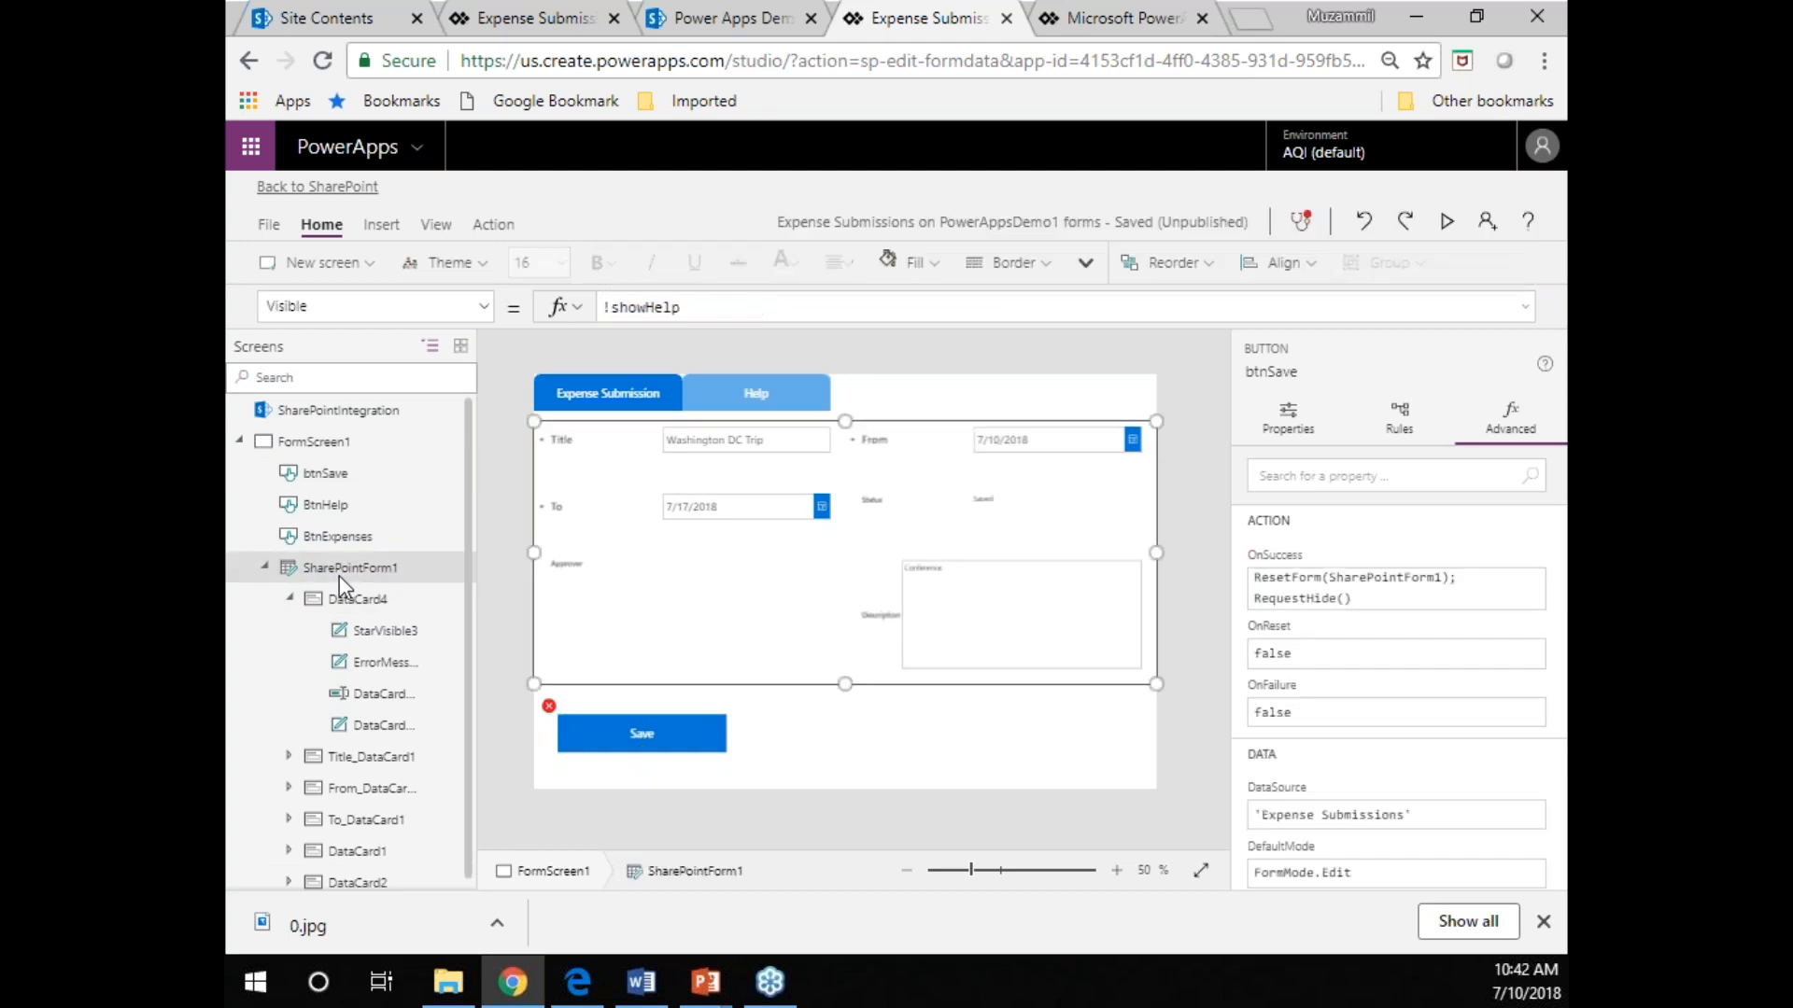
pyautogui.rightClick(339, 575)
pyautogui.click(425, 696)
pyautogui.hotkey('ctrl', 'v')
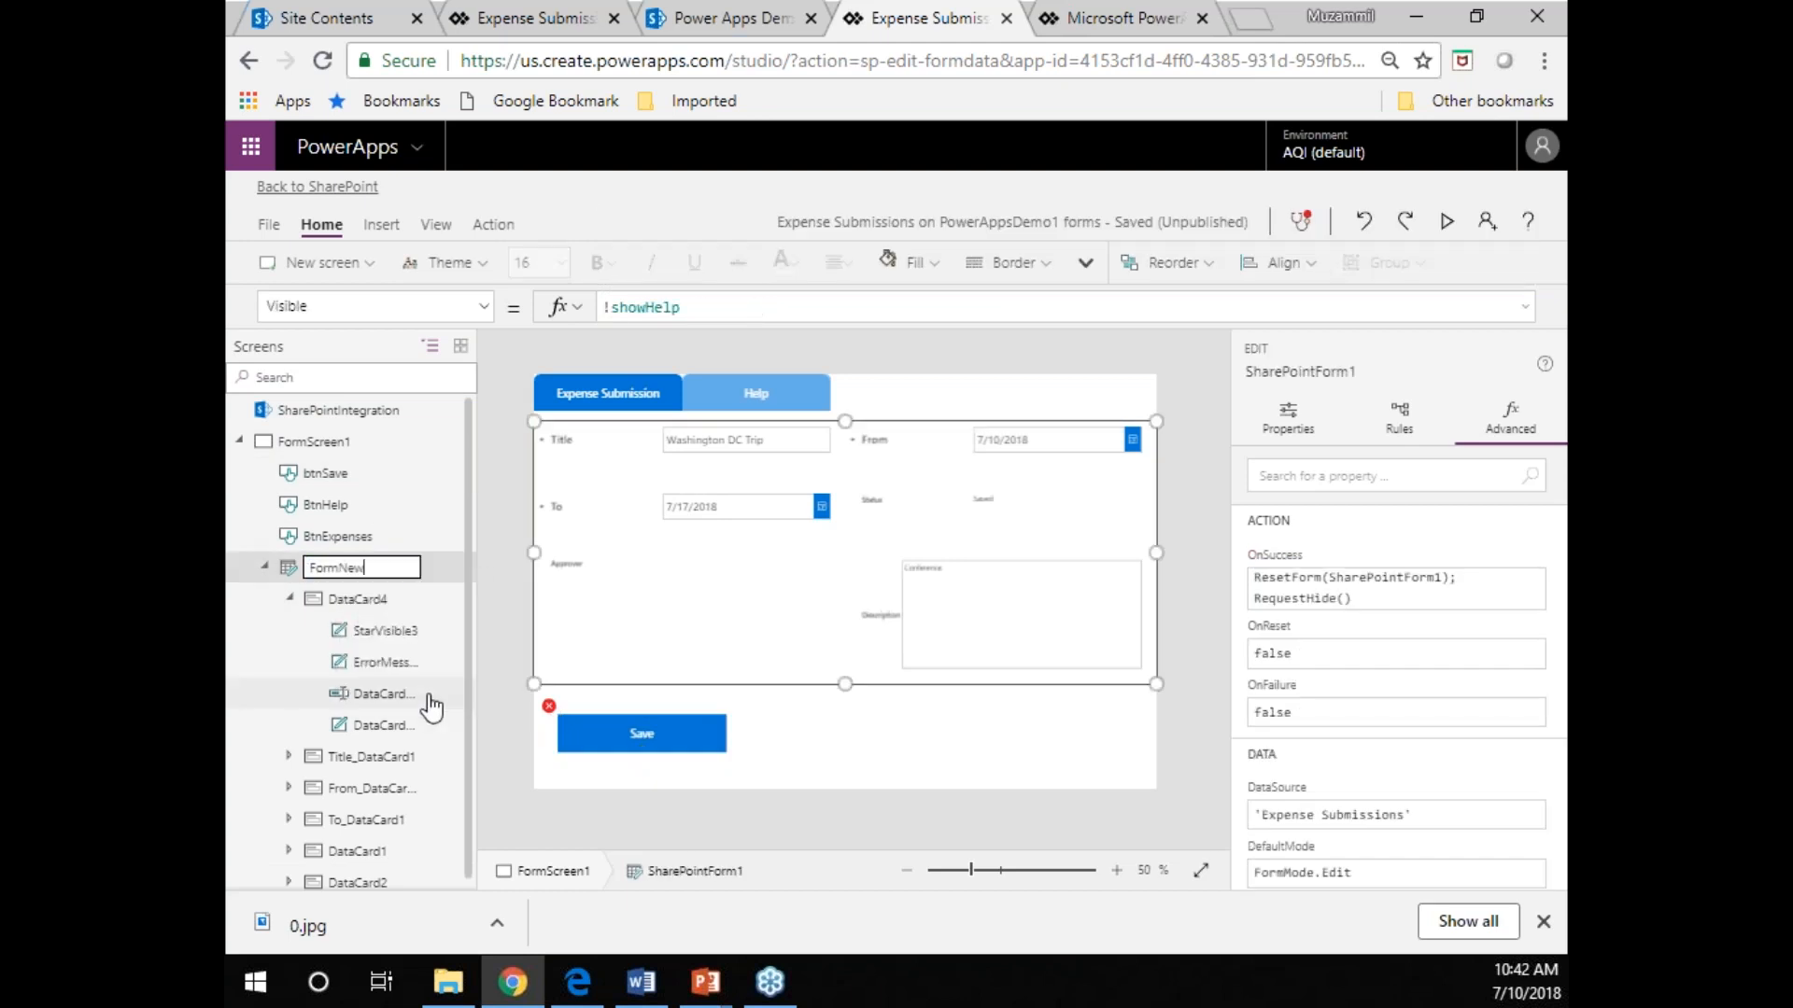
pyautogui.press('Return')
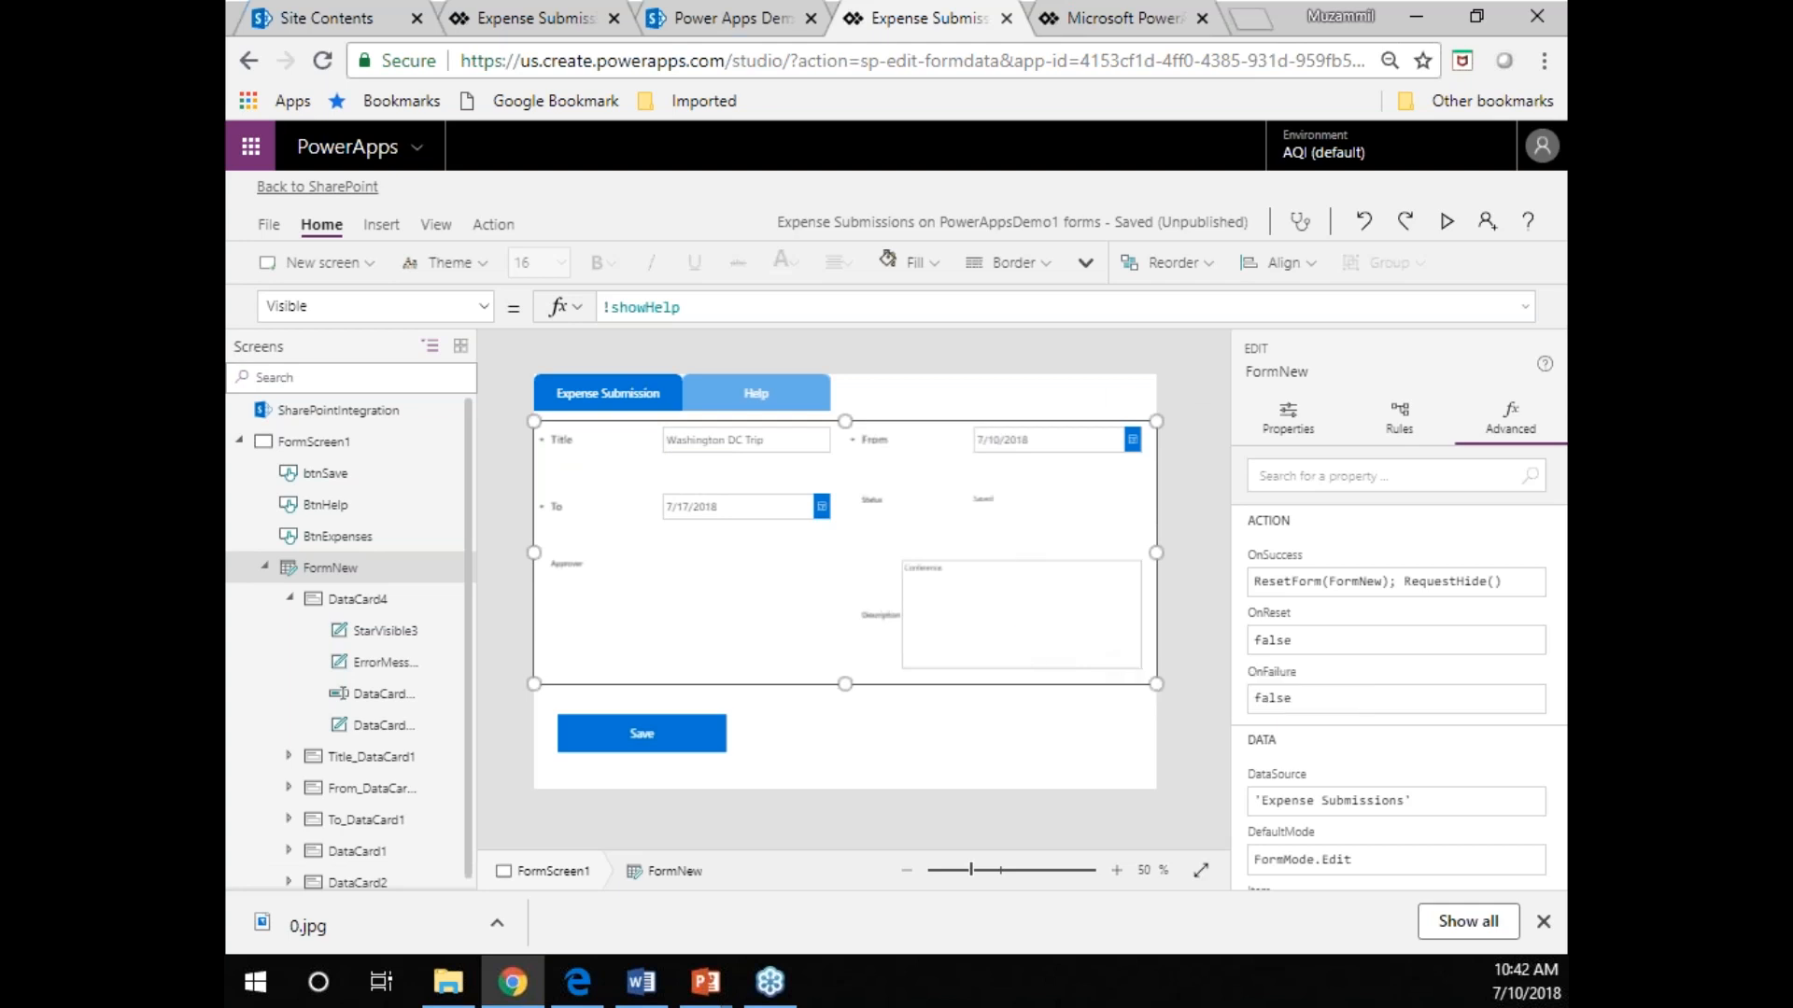
pyautogui.hotkey('ctrl', 's')
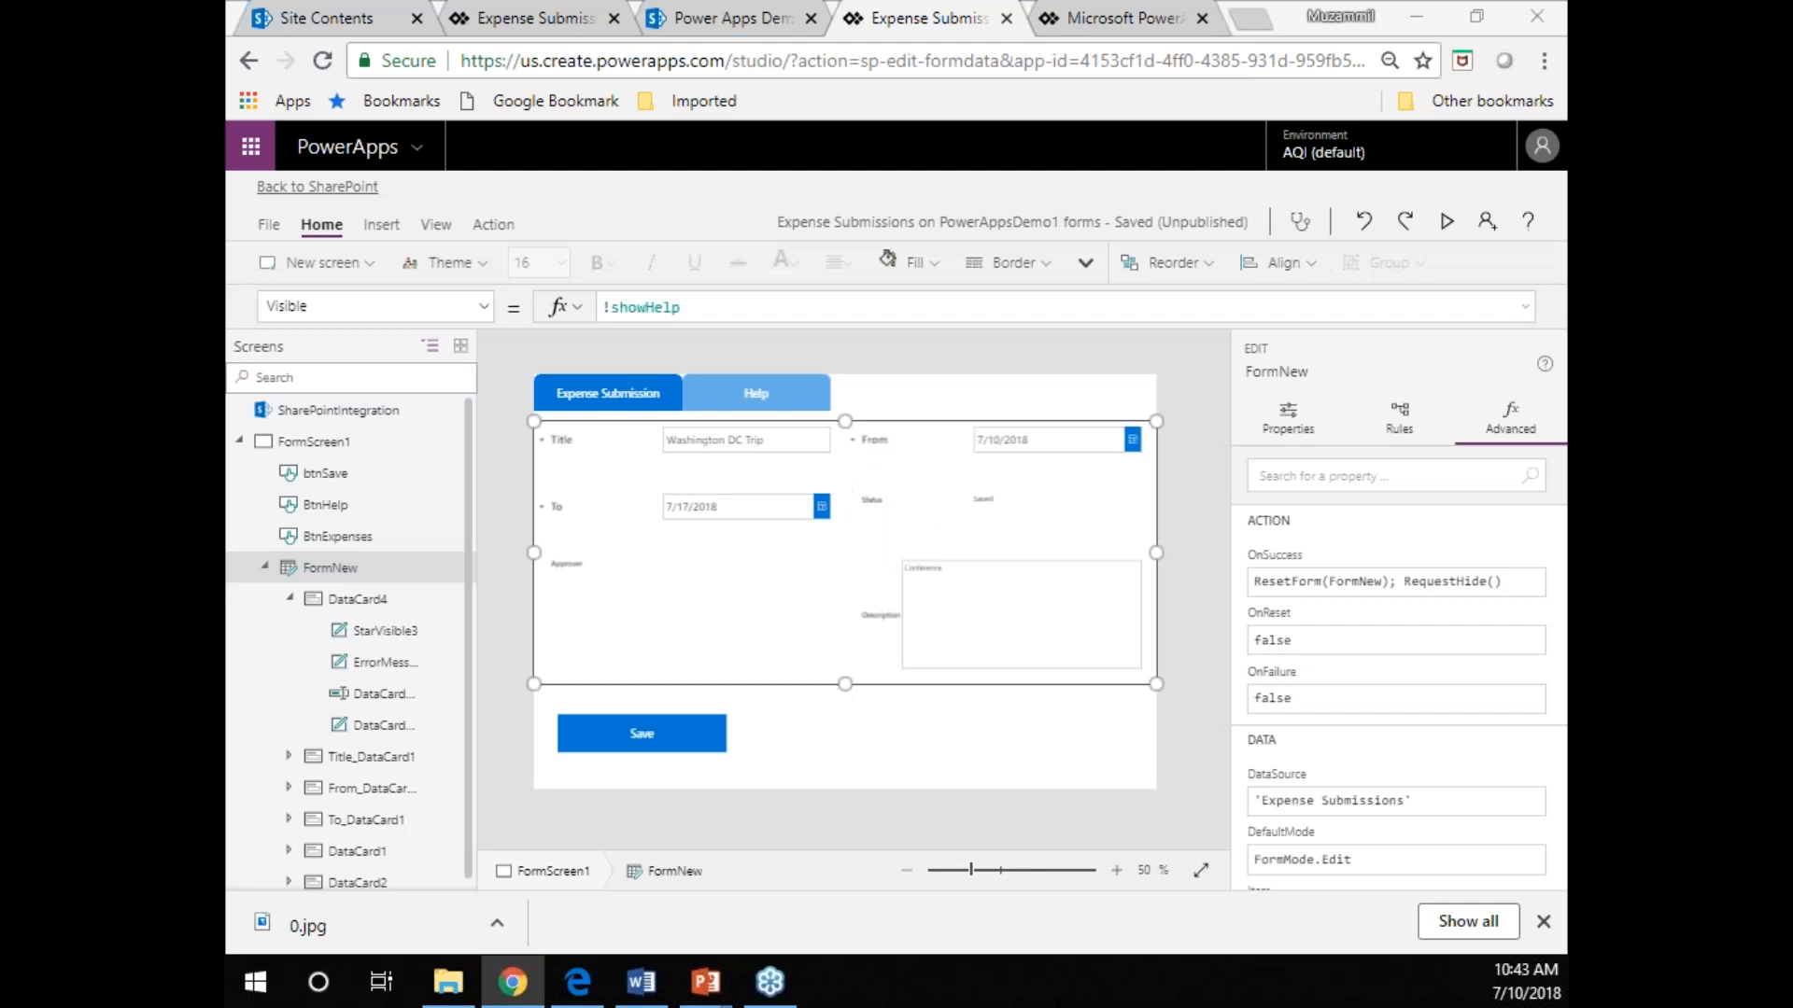
# Examine the definitions of the global variable showHelp and open the one set by the Help button.
pyautogui.hotkey('alt', 'Tab')
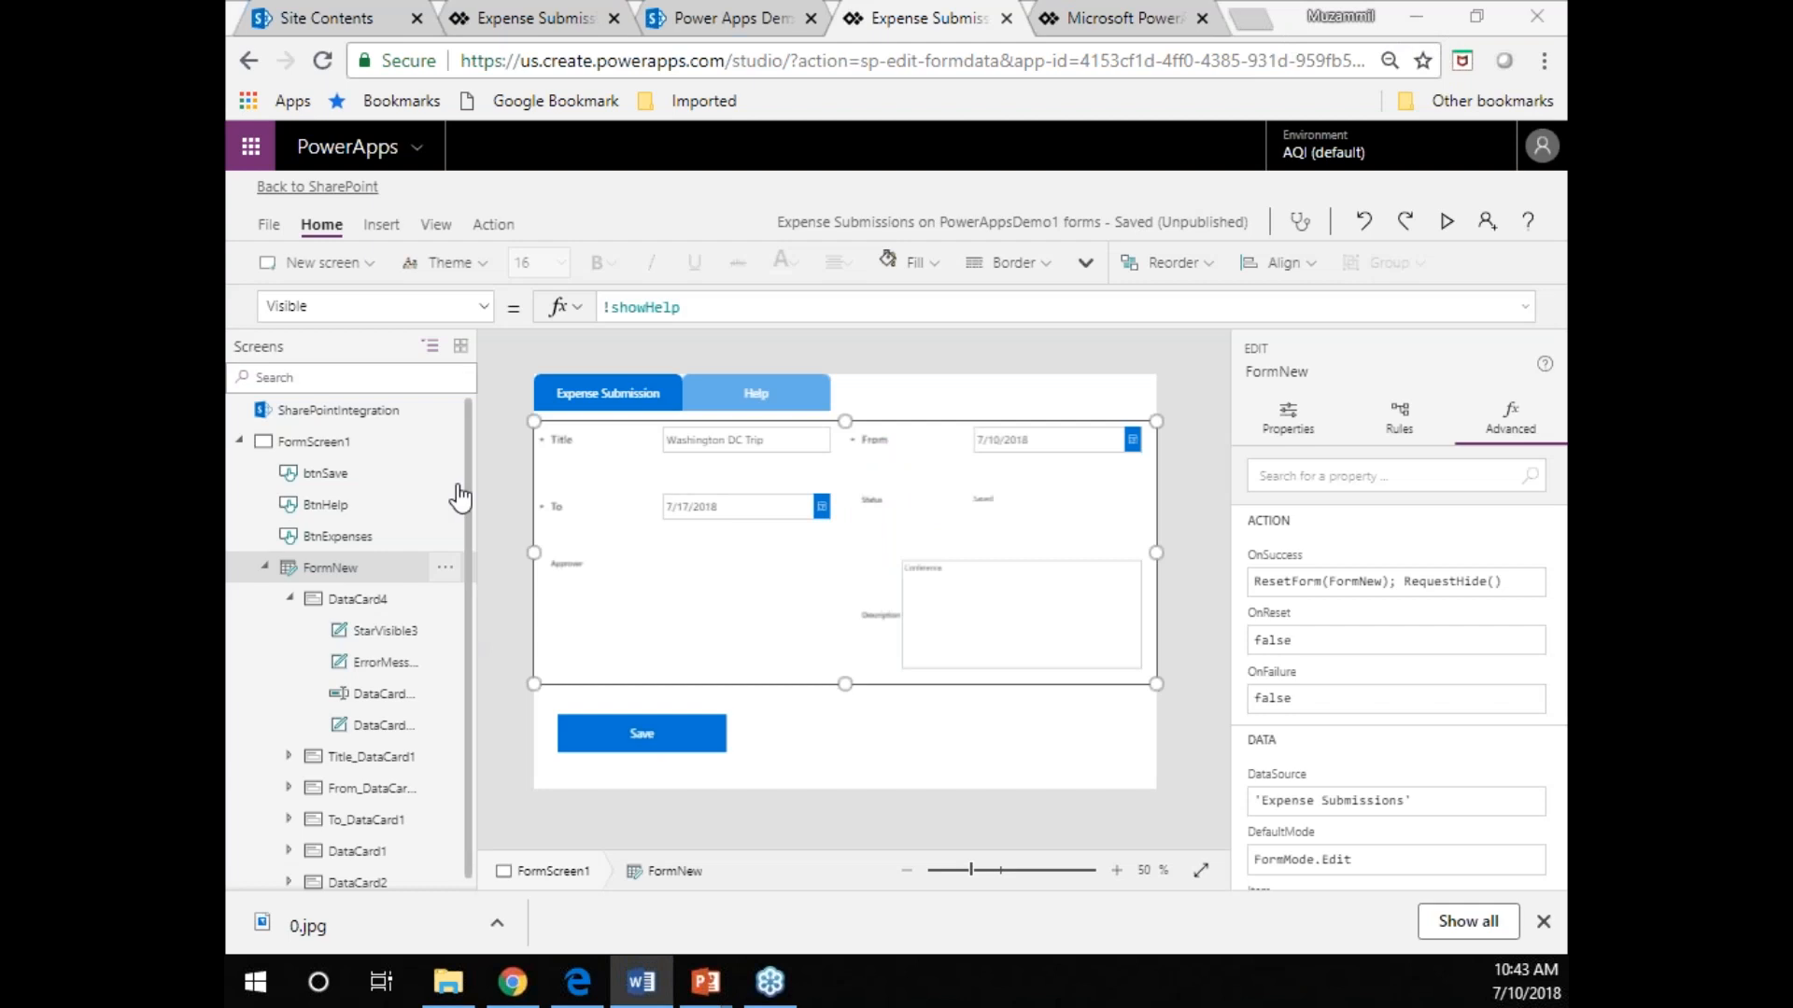
pyautogui.click(269, 224)
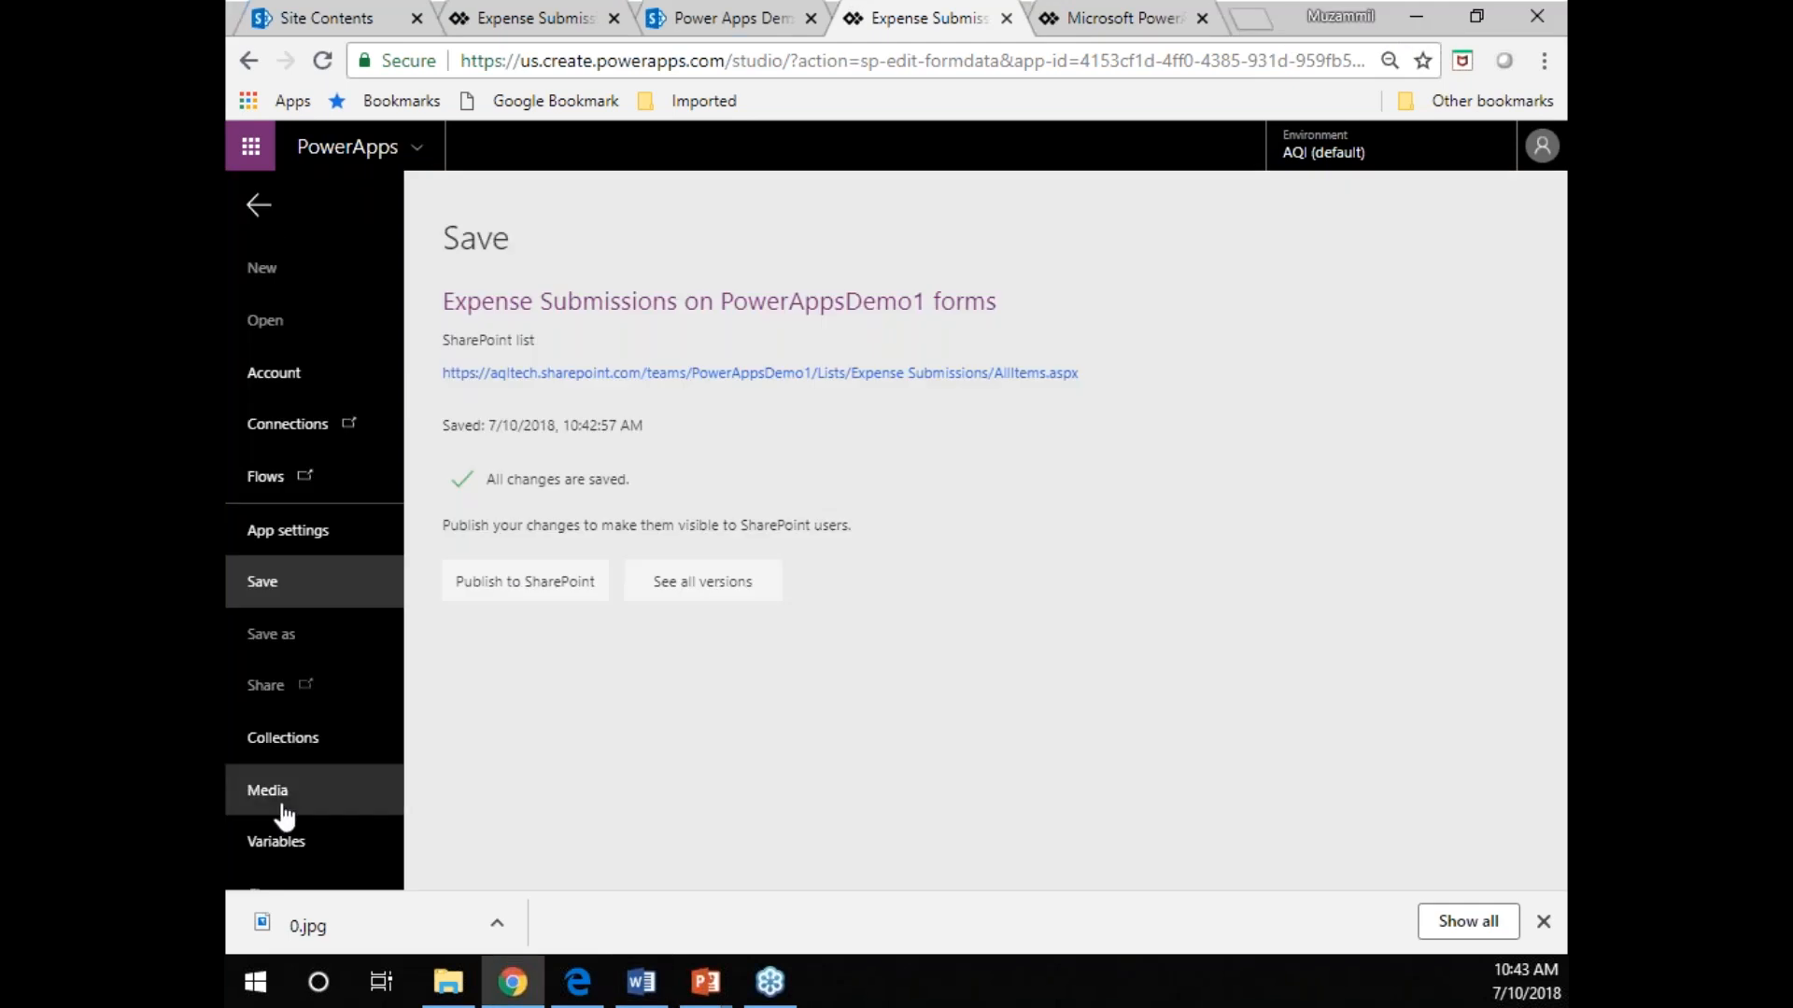
pyautogui.click(289, 843)
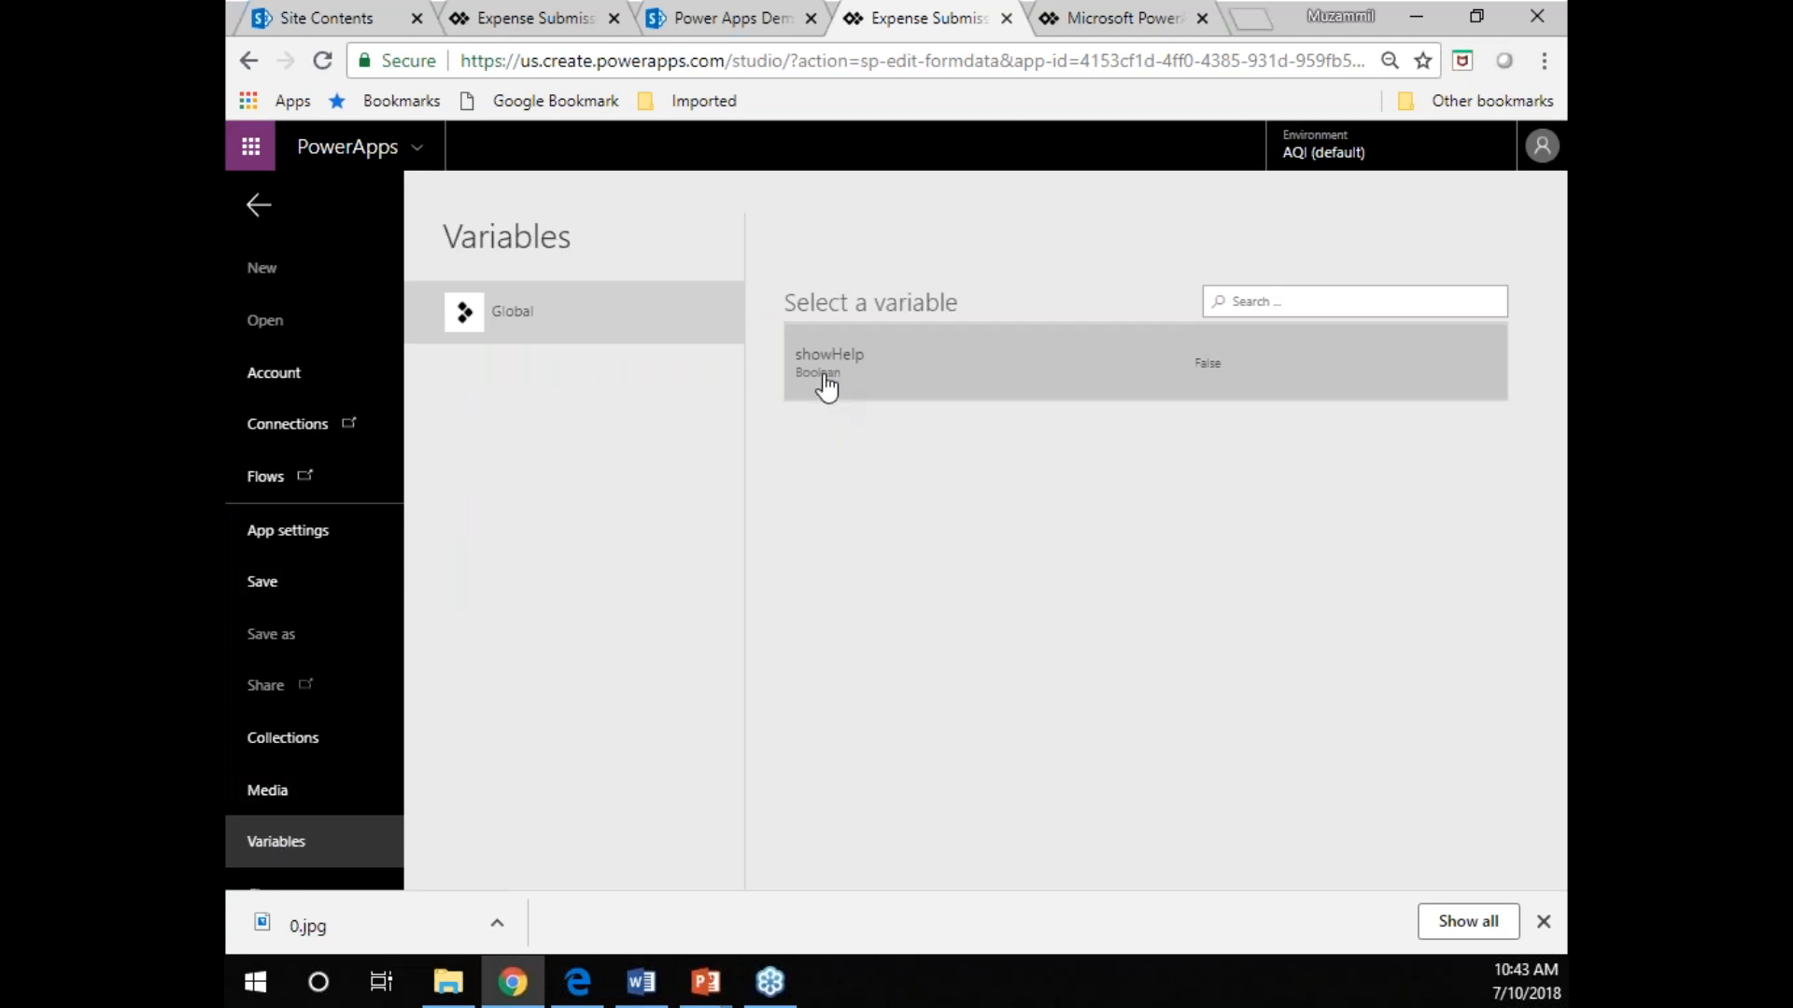
pyautogui.click(835, 377)
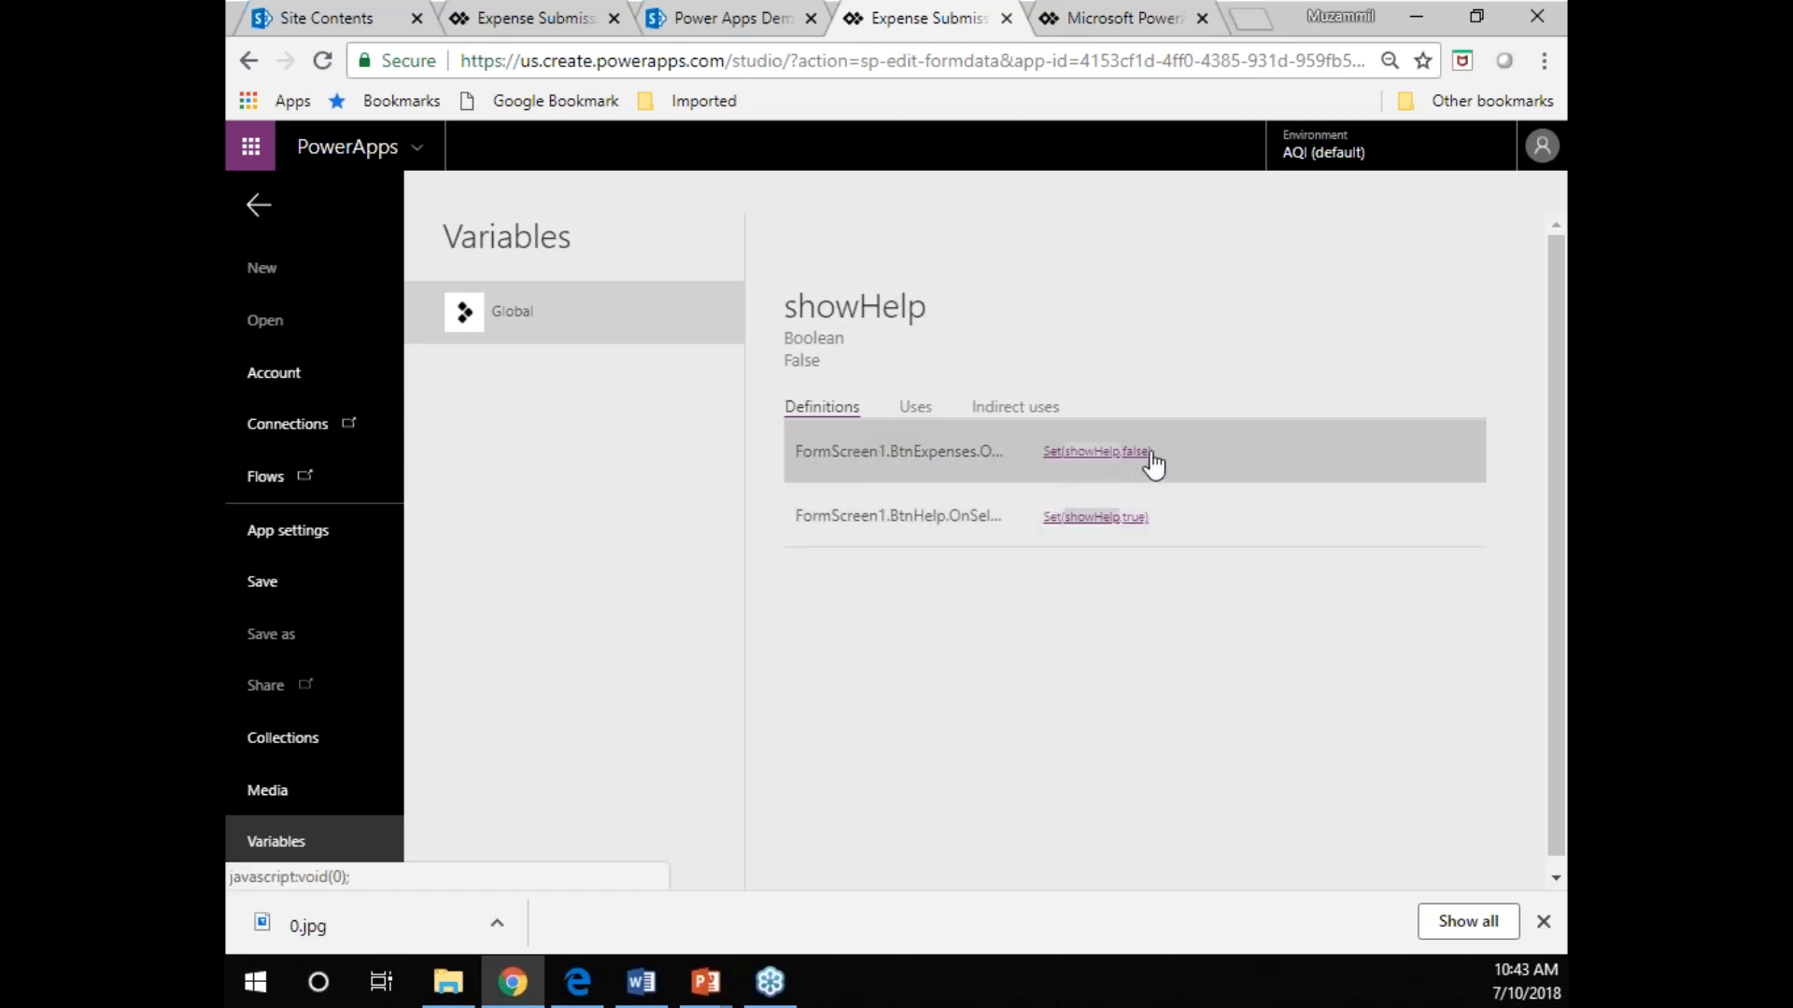
pyautogui.click(1074, 531)
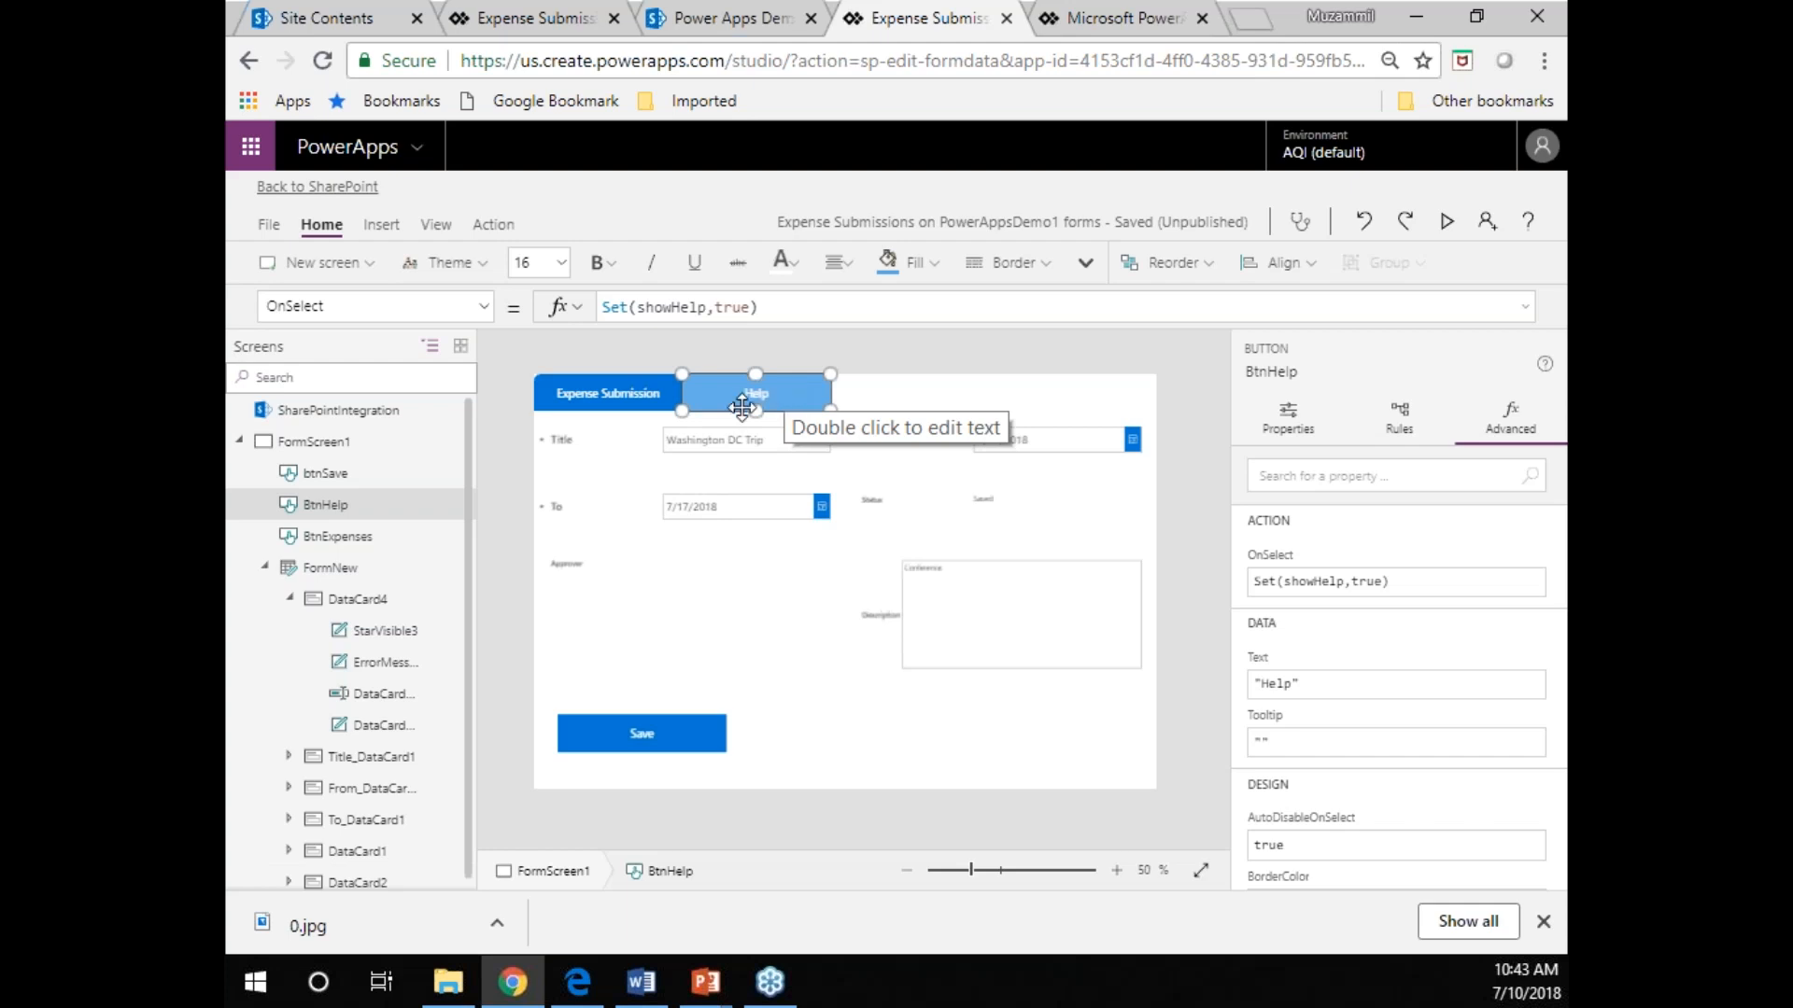
# Publish the customized form to SharePoint and switch to the Expense Submissions list in the browser.
pyautogui.click(263, 224)
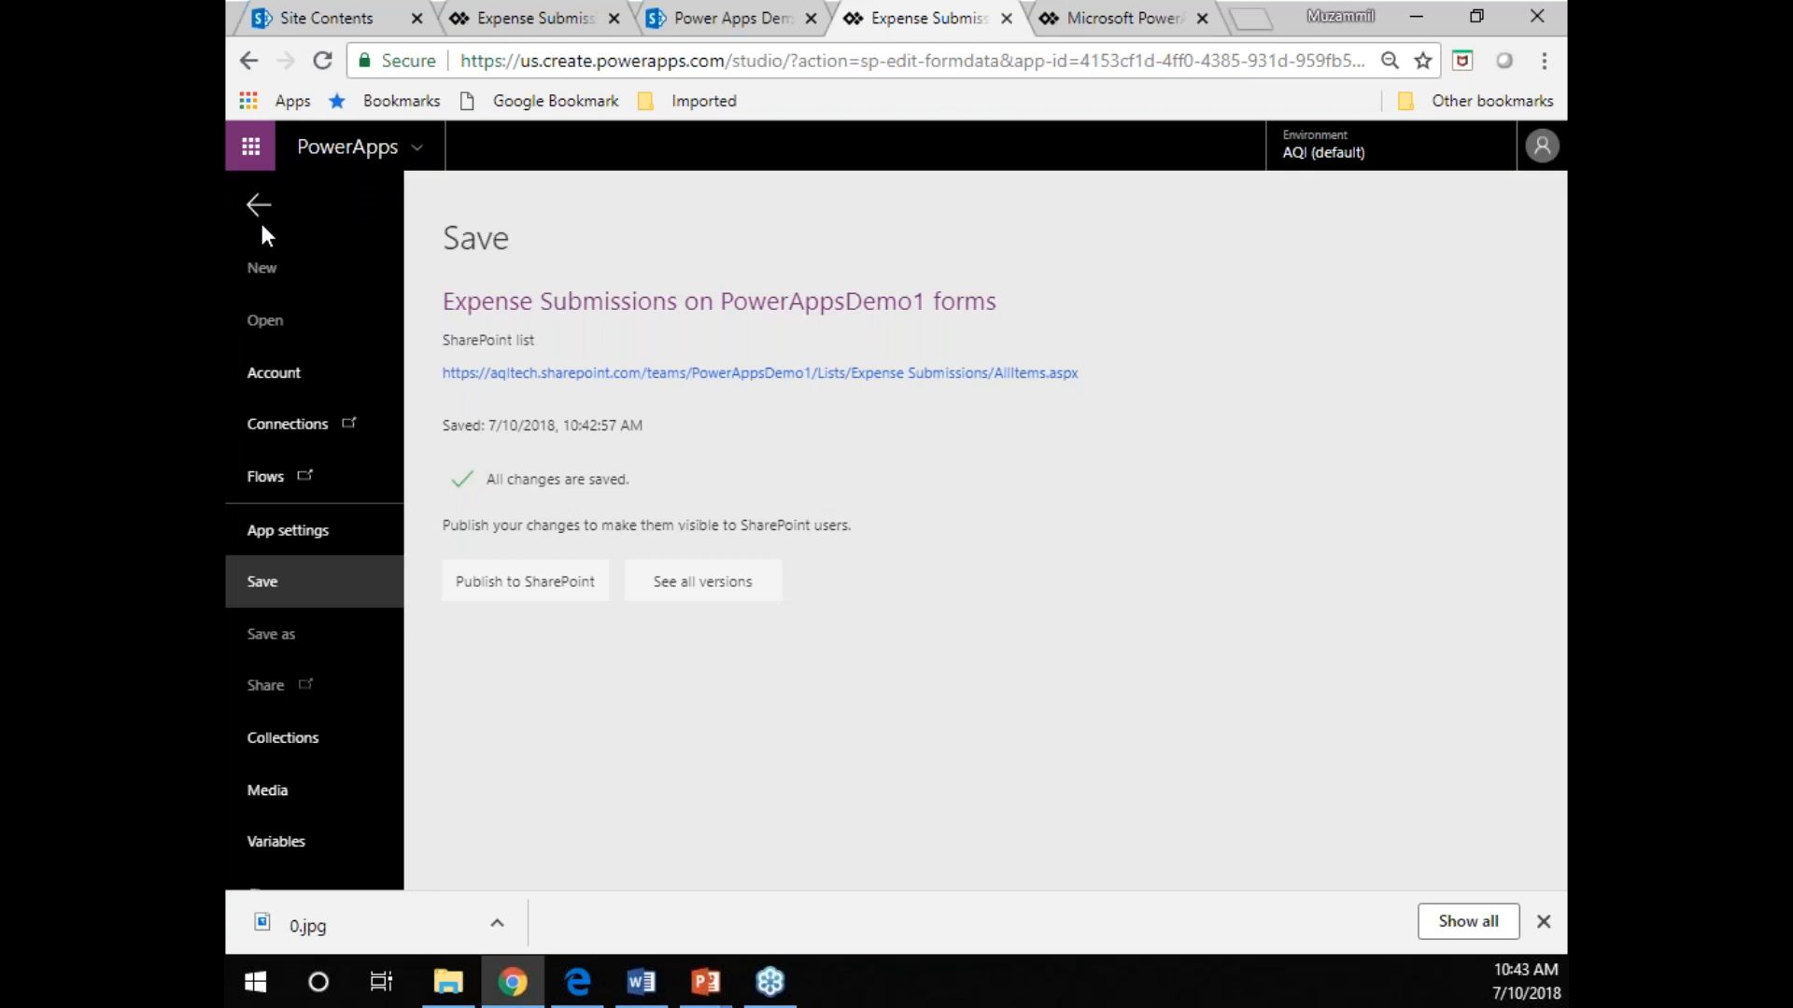
pyautogui.click(502, 587)
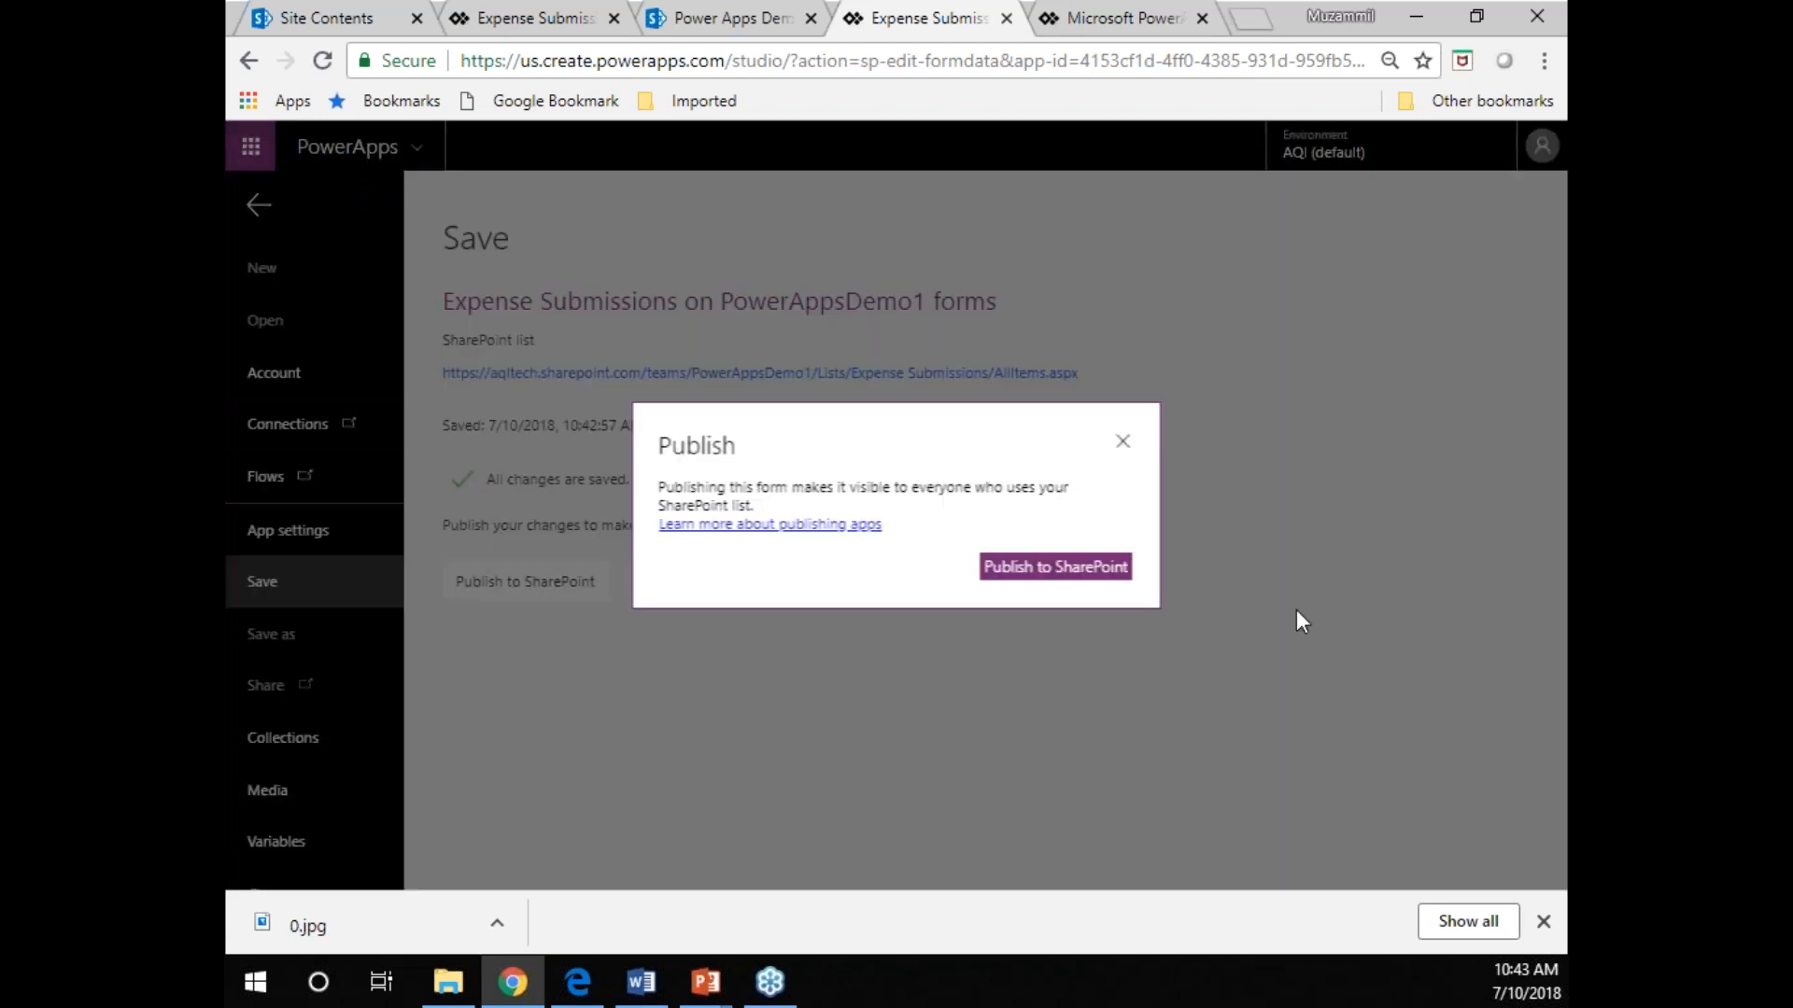
pyautogui.click(1111, 572)
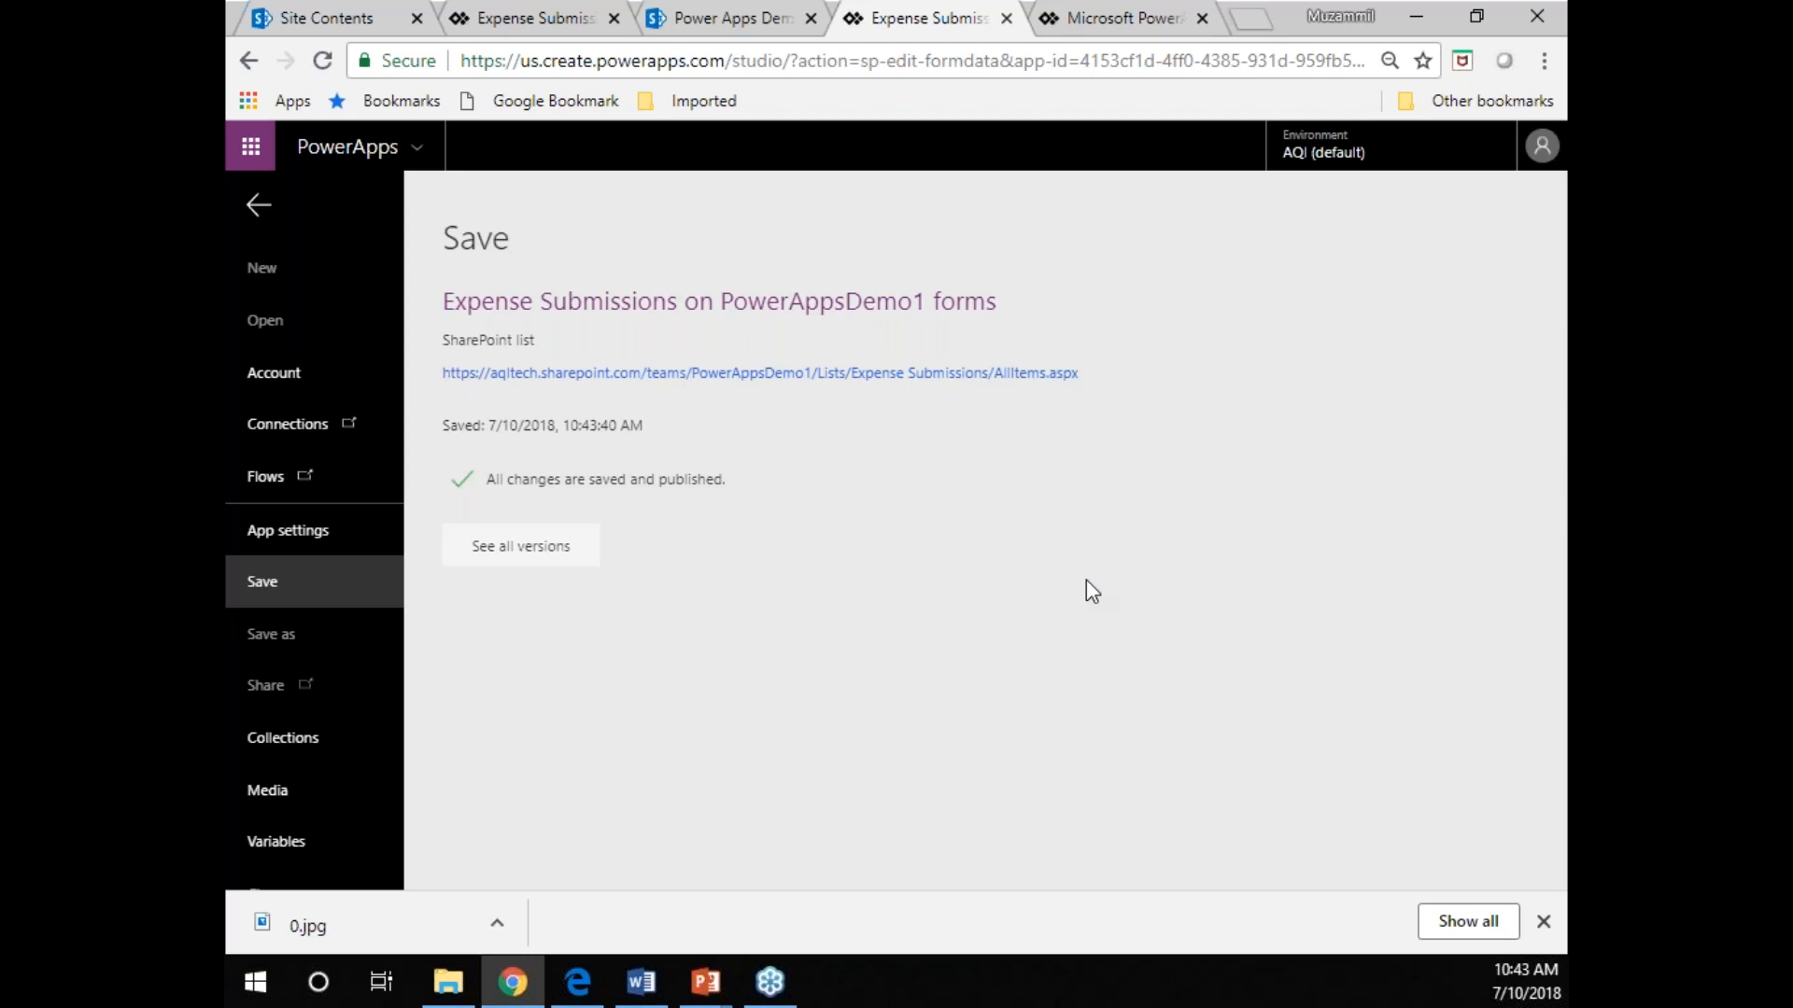
pyautogui.click(754, 21)
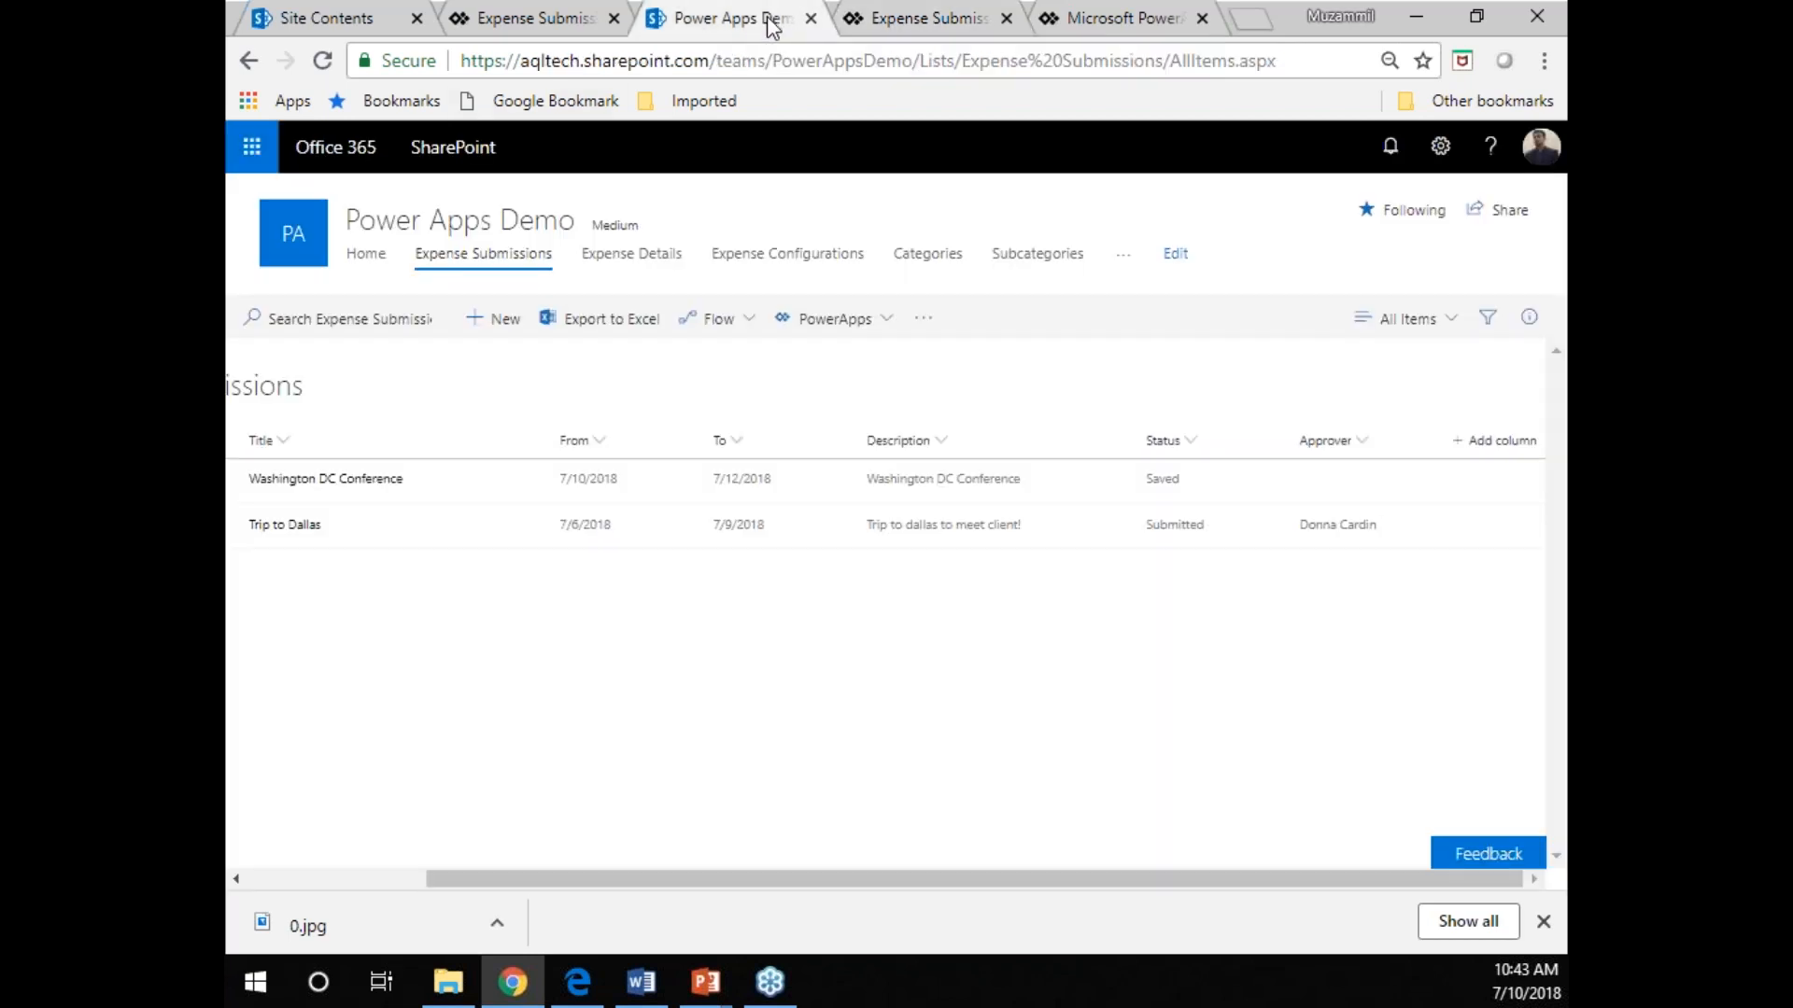
# Open the PowerAppsDemo1 site's Expense Submissions list in a separate browser tab and start a new item.
pyautogui.click(880, 59)
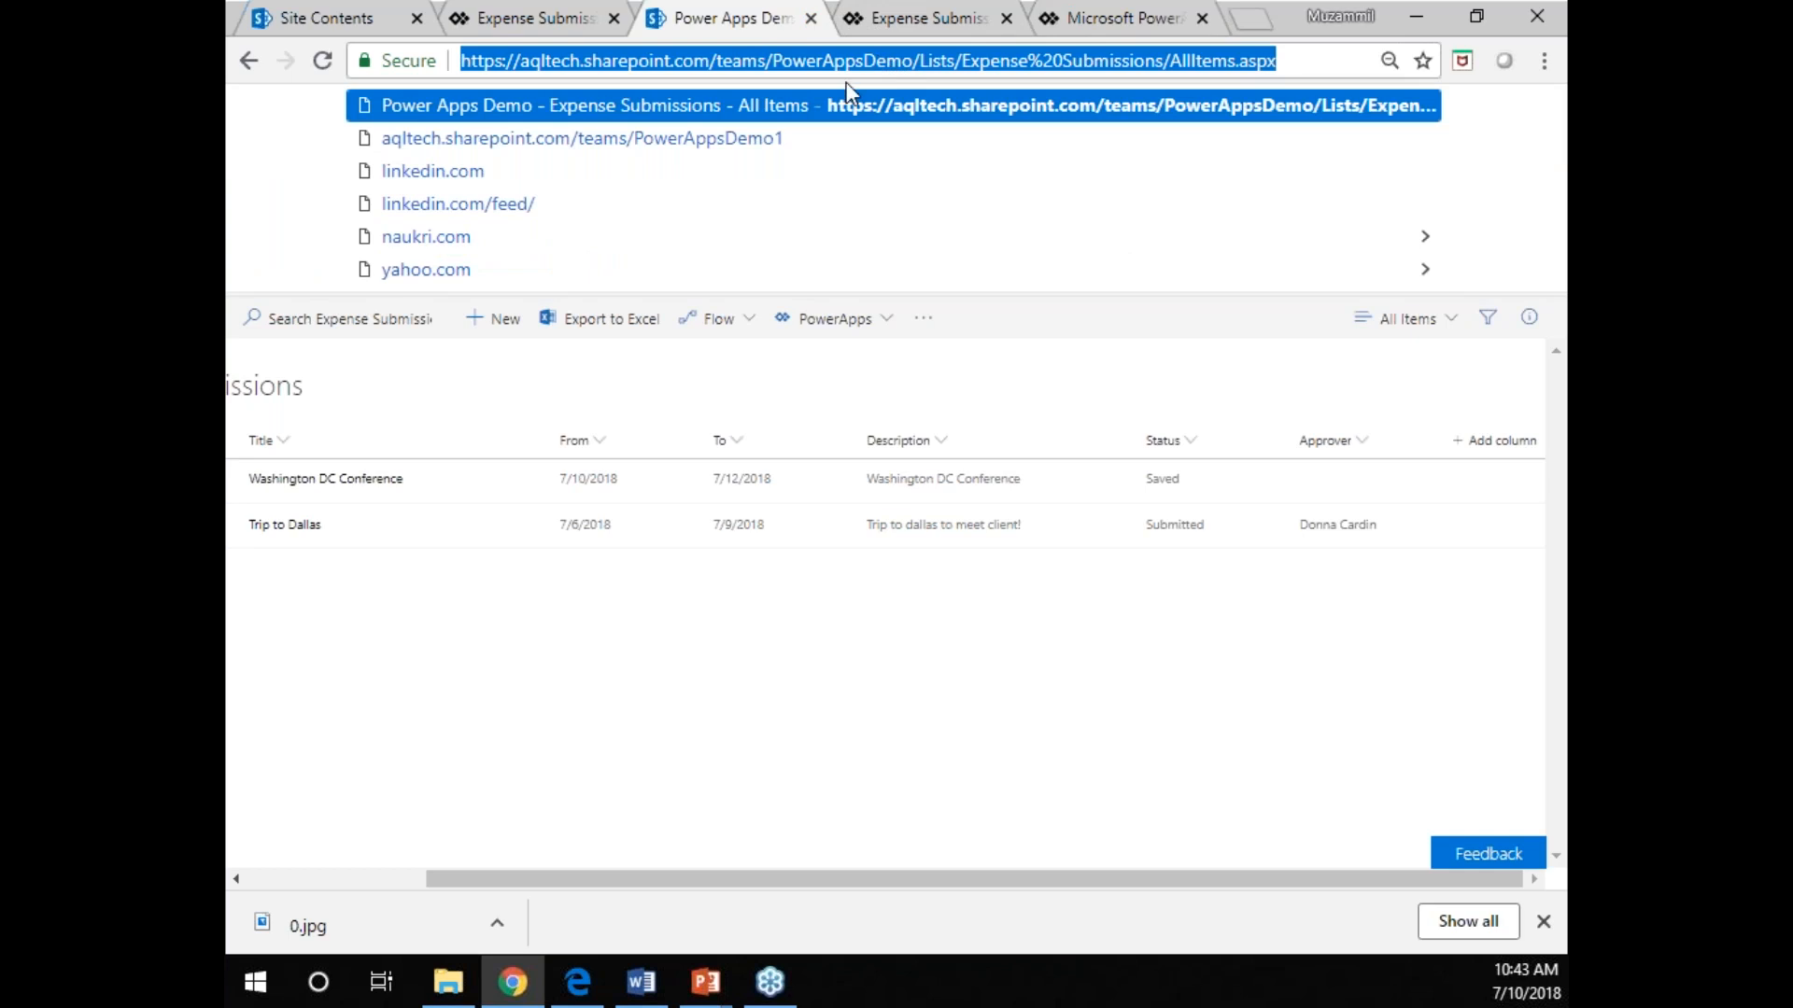
pyautogui.click(947, 21)
pyautogui.rightClick(825, 389)
pyautogui.click(877, 395)
pyautogui.click(925, 22)
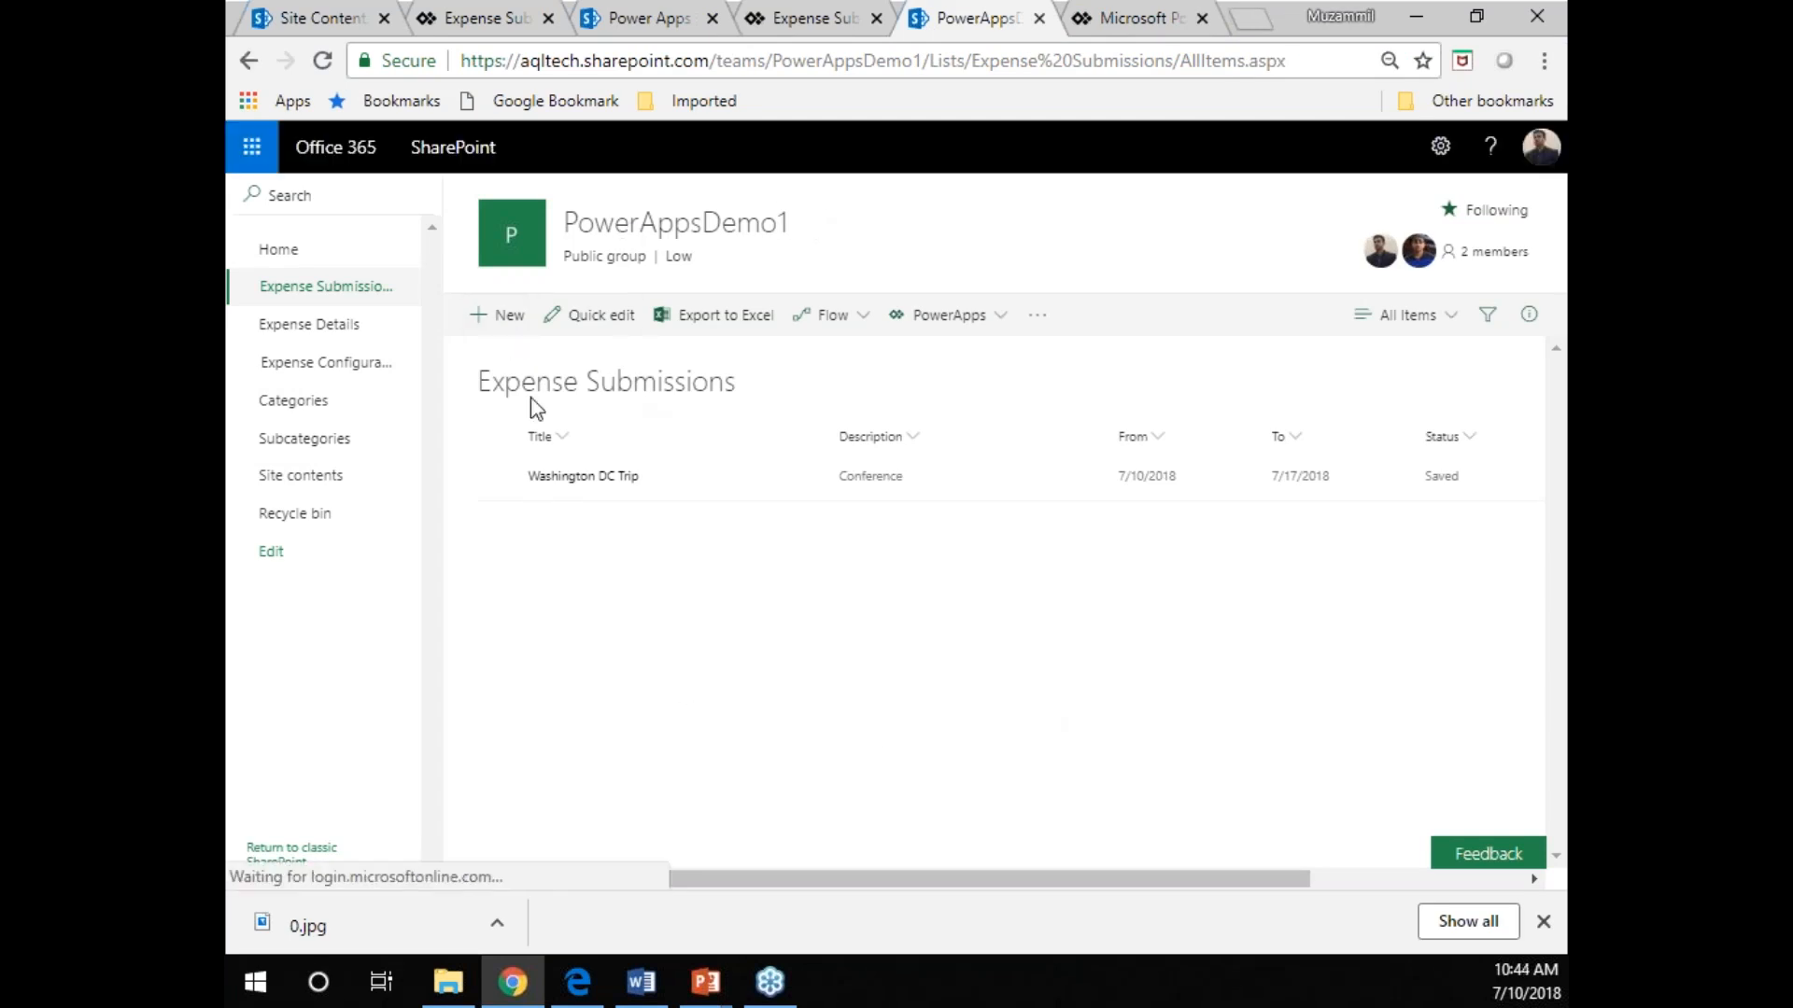
pyautogui.click(515, 318)
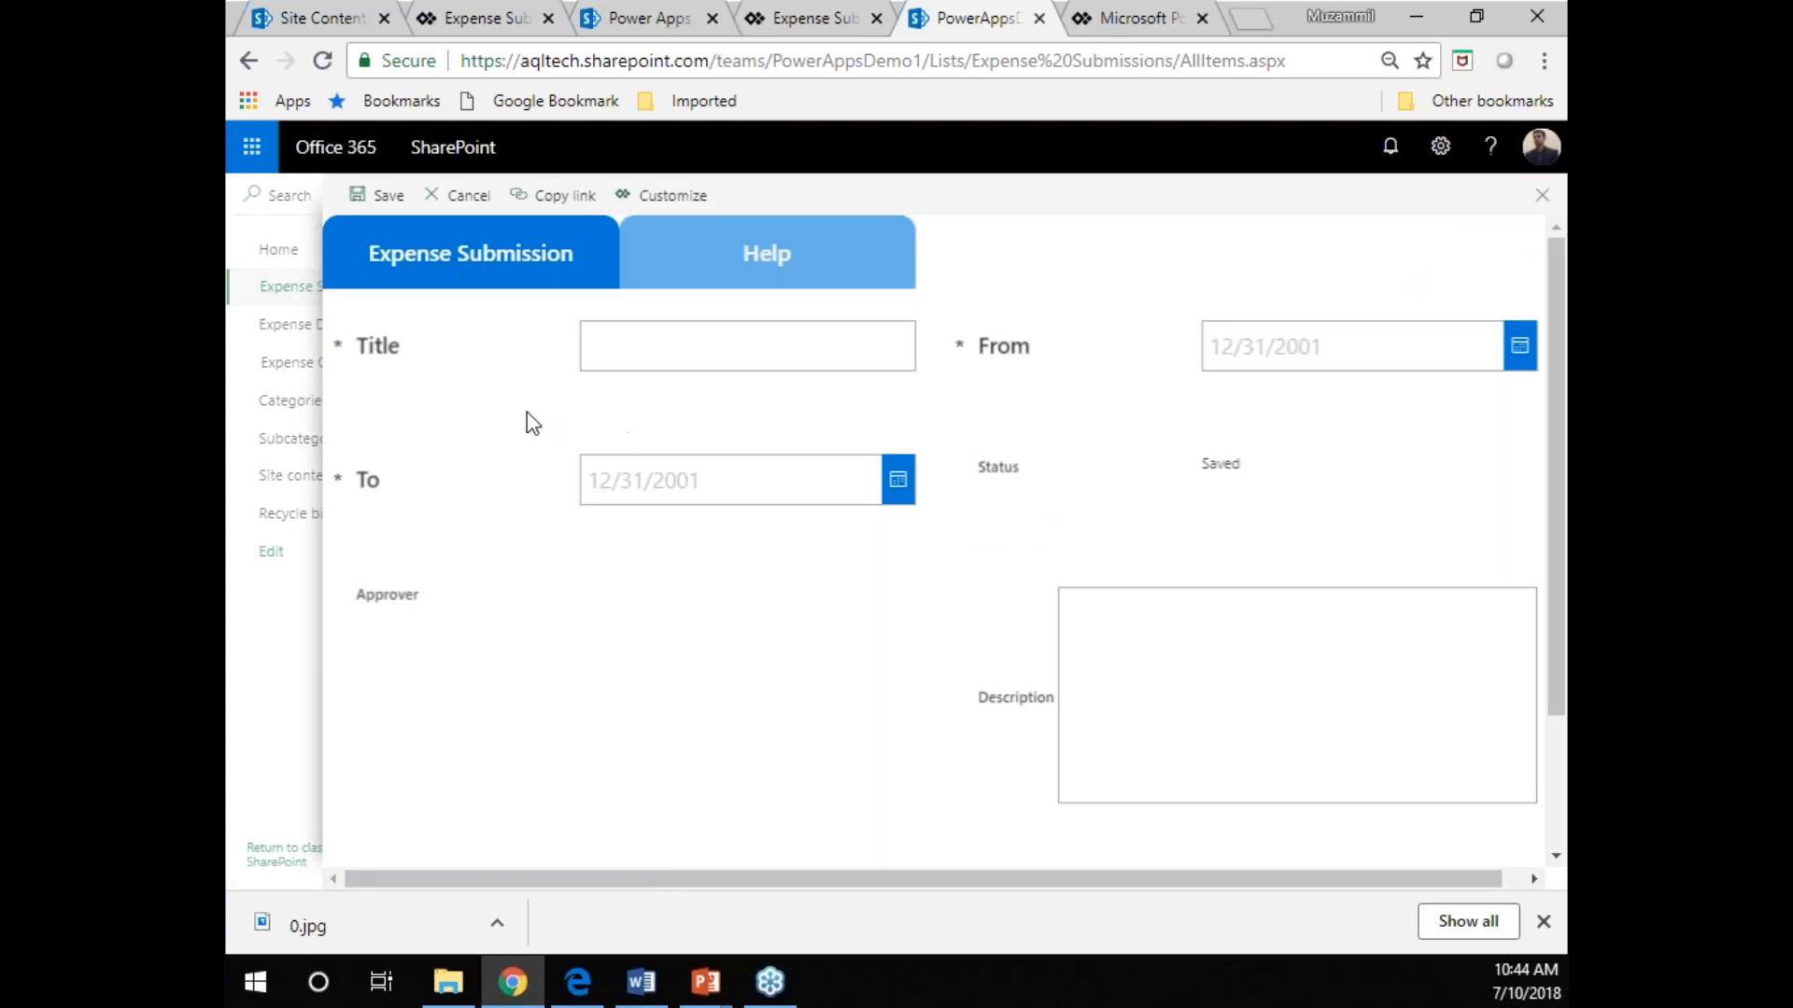
# Test the published form's navigation by switching between the Help and Expense Submission tabs, ending on Expense Submission.
pyautogui.click(745, 242)
pyautogui.click(483, 274)
pyautogui.click(719, 254)
pyautogui.click(512, 259)
# Enter "Trip to Dallas" as the title of the new expense submission.
pyautogui.click(666, 352)
pyautogui.write('Trip to Dallas')
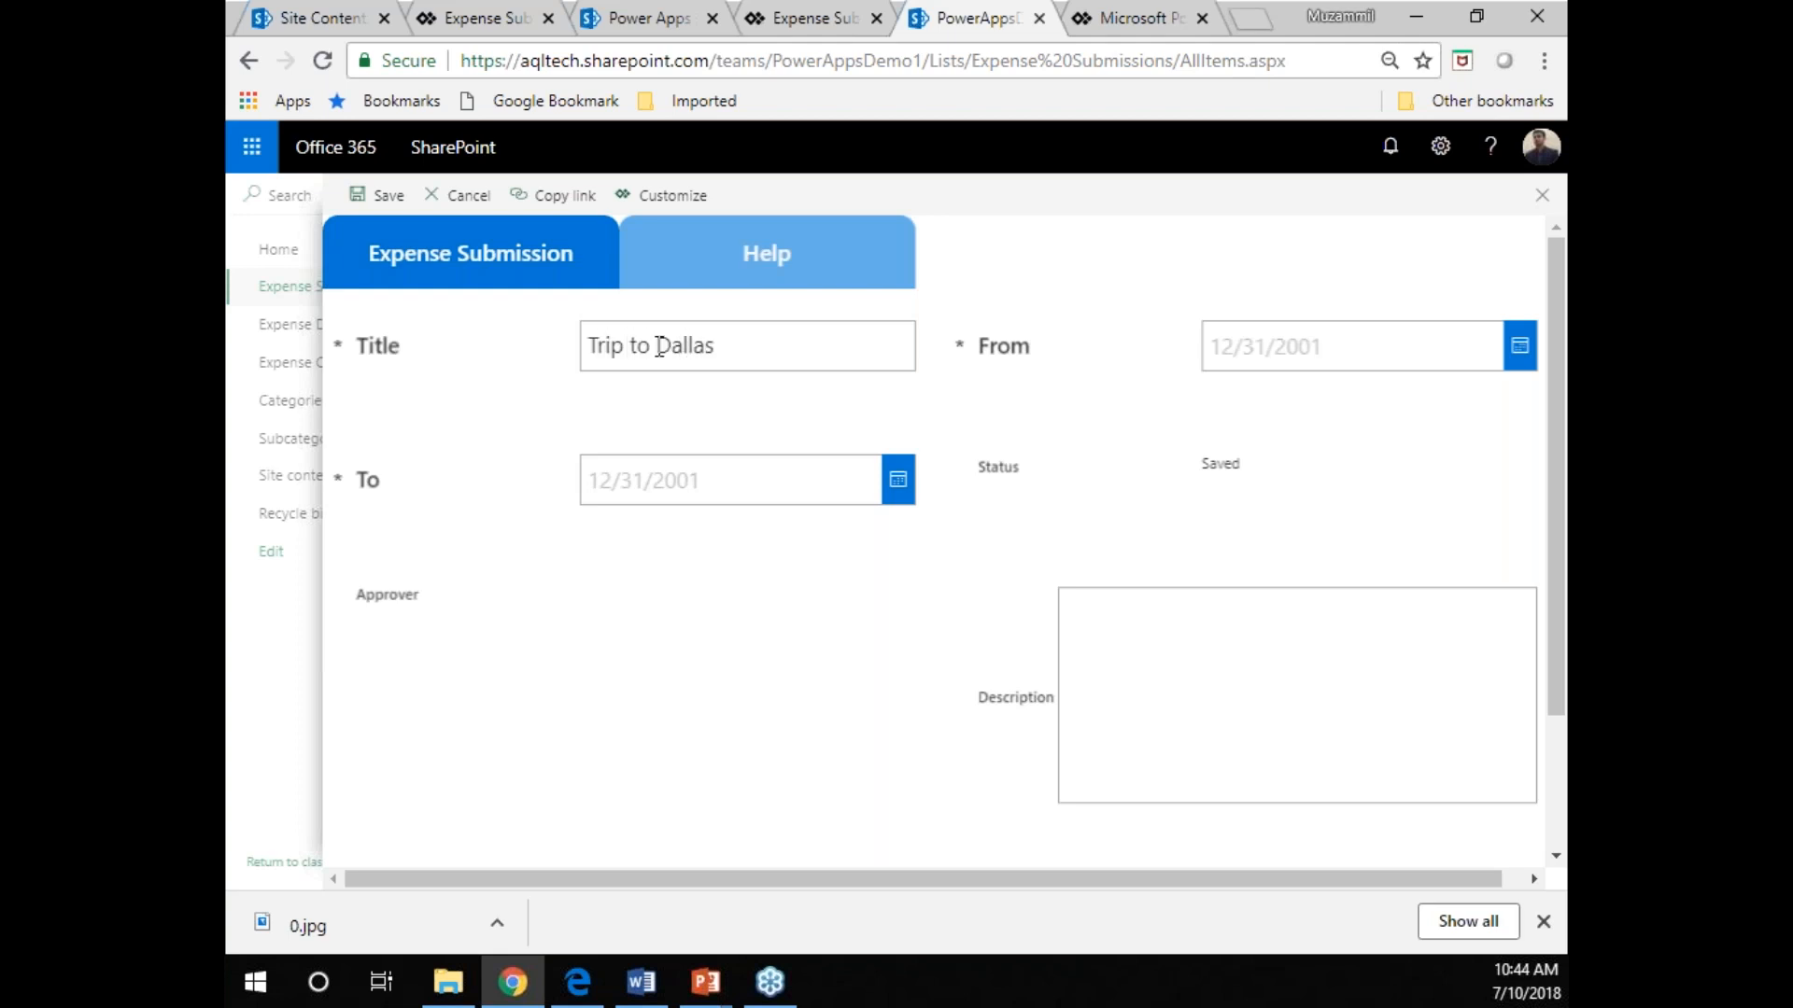
# Set the new submission's From date to July 10, 2018.
pyautogui.click(1518, 345)
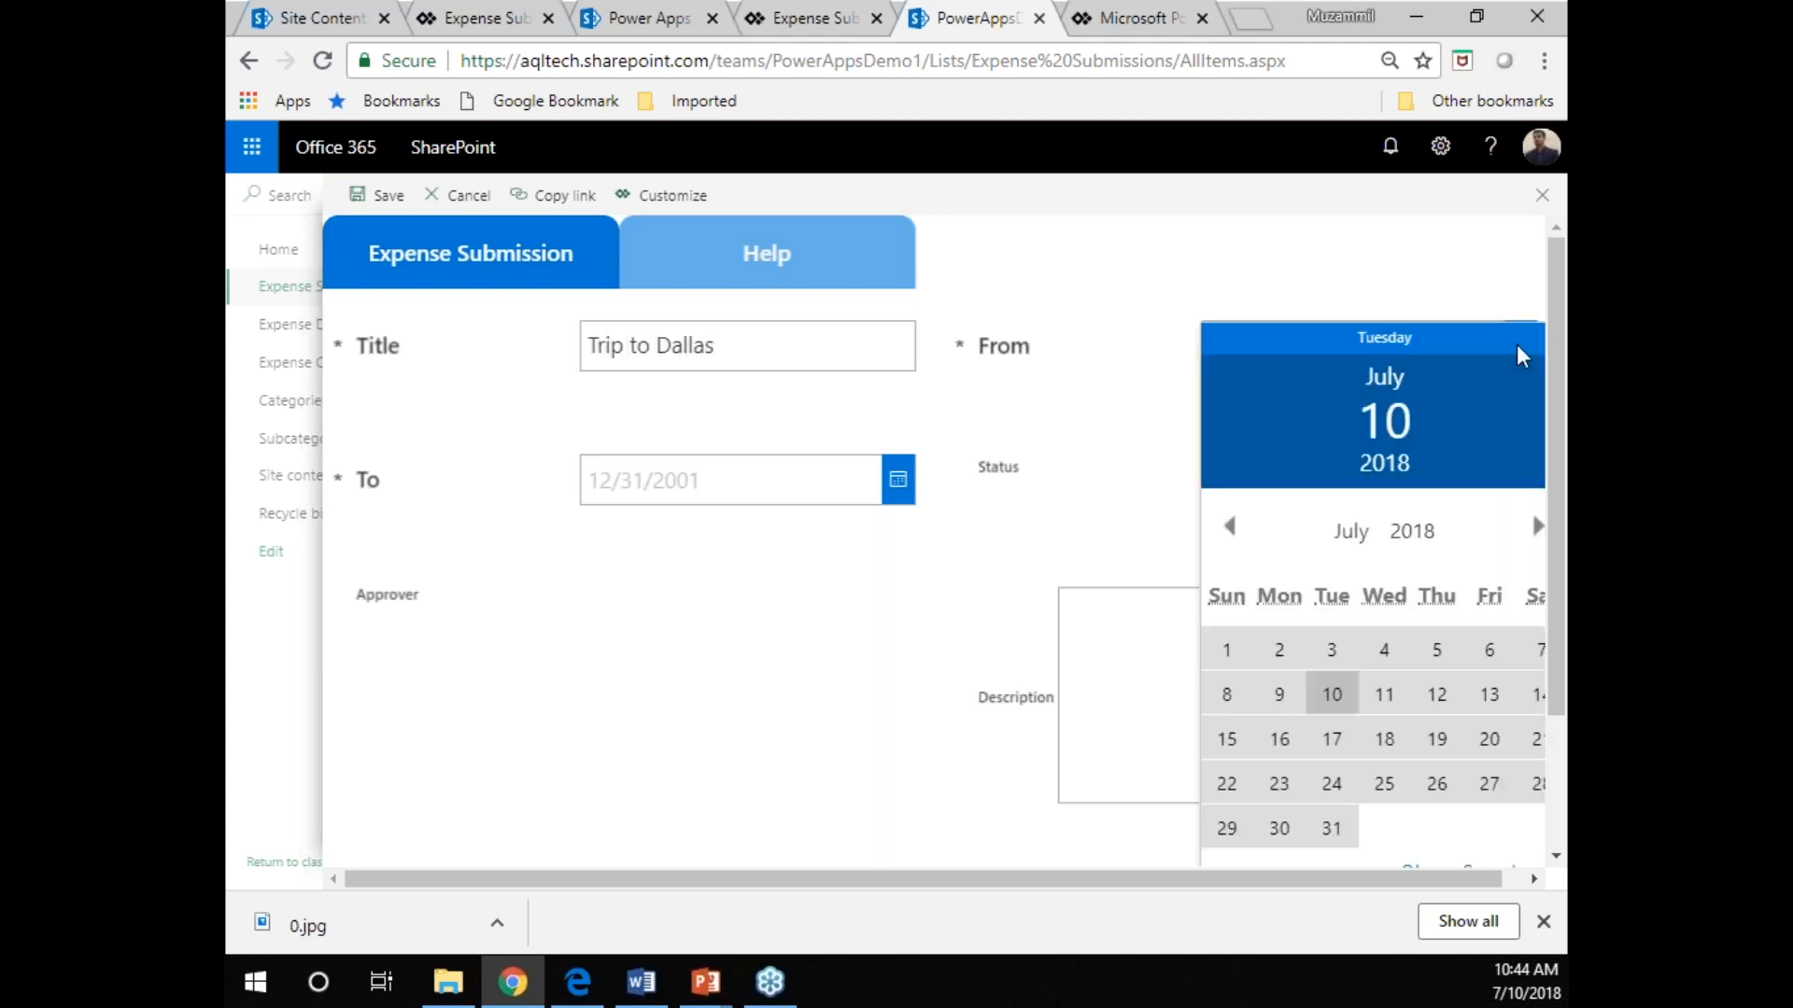
pyautogui.click(1332, 690)
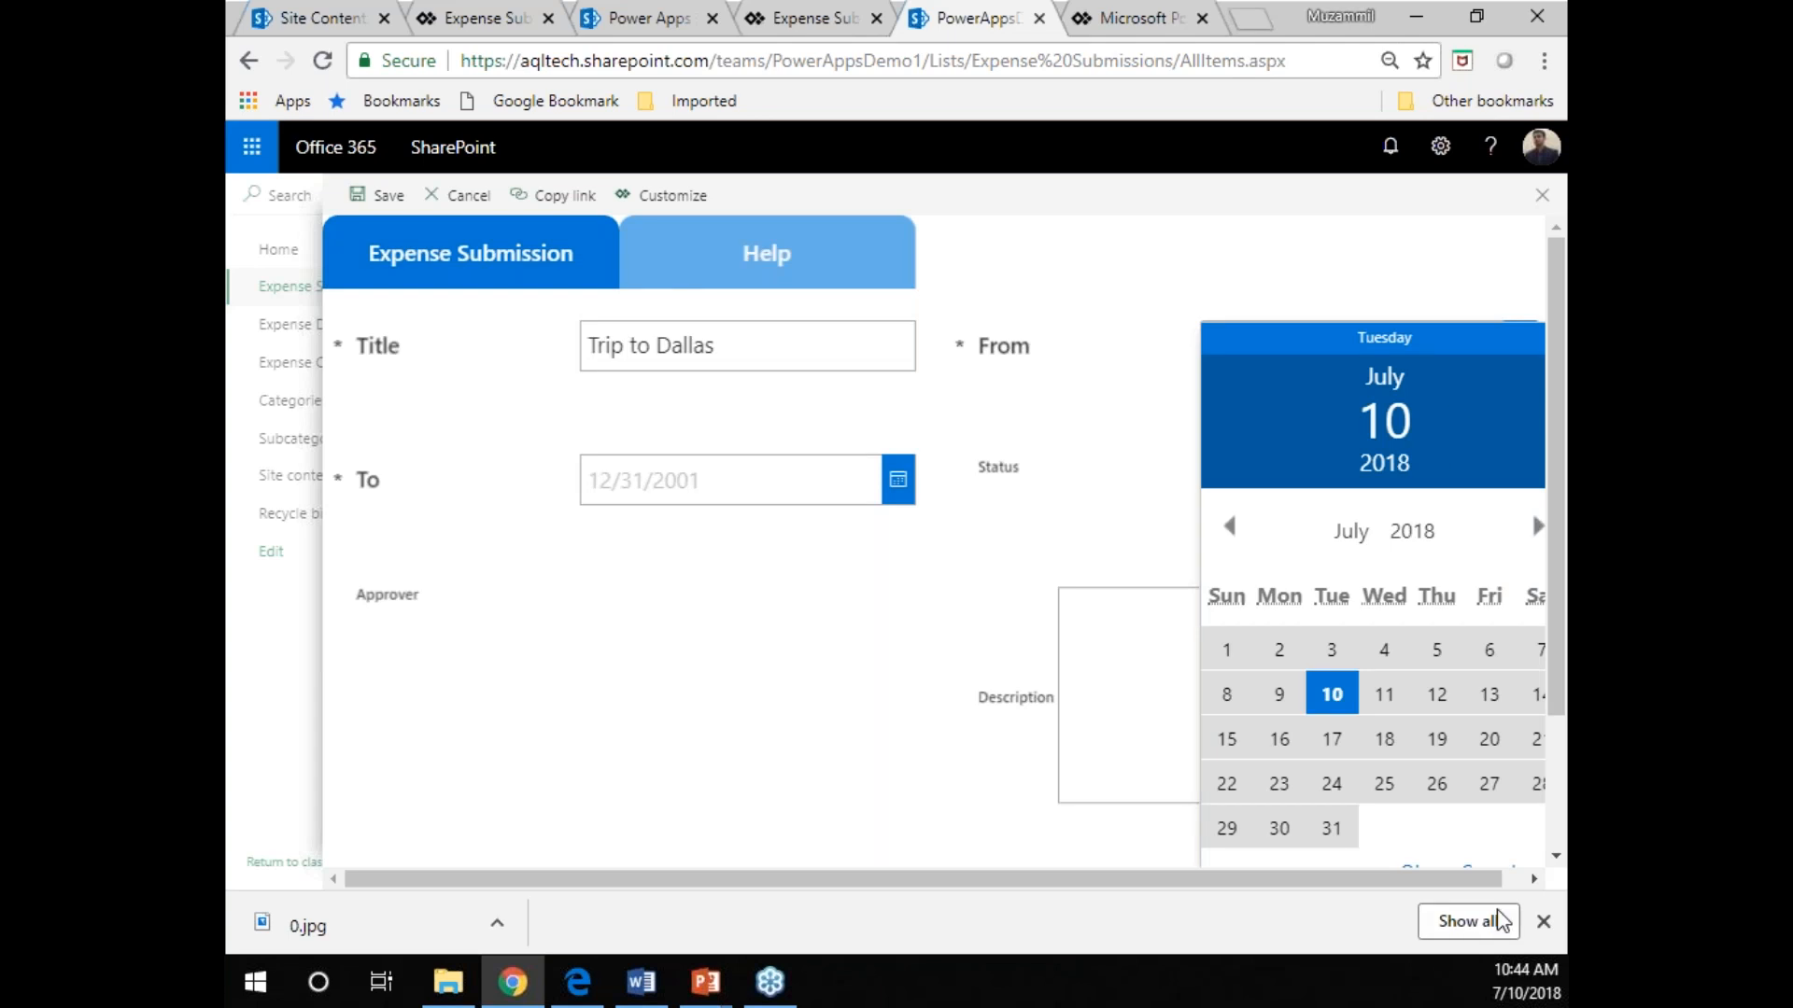
pyautogui.scroll(-2, 1561, 684)
pyautogui.click(1412, 704)
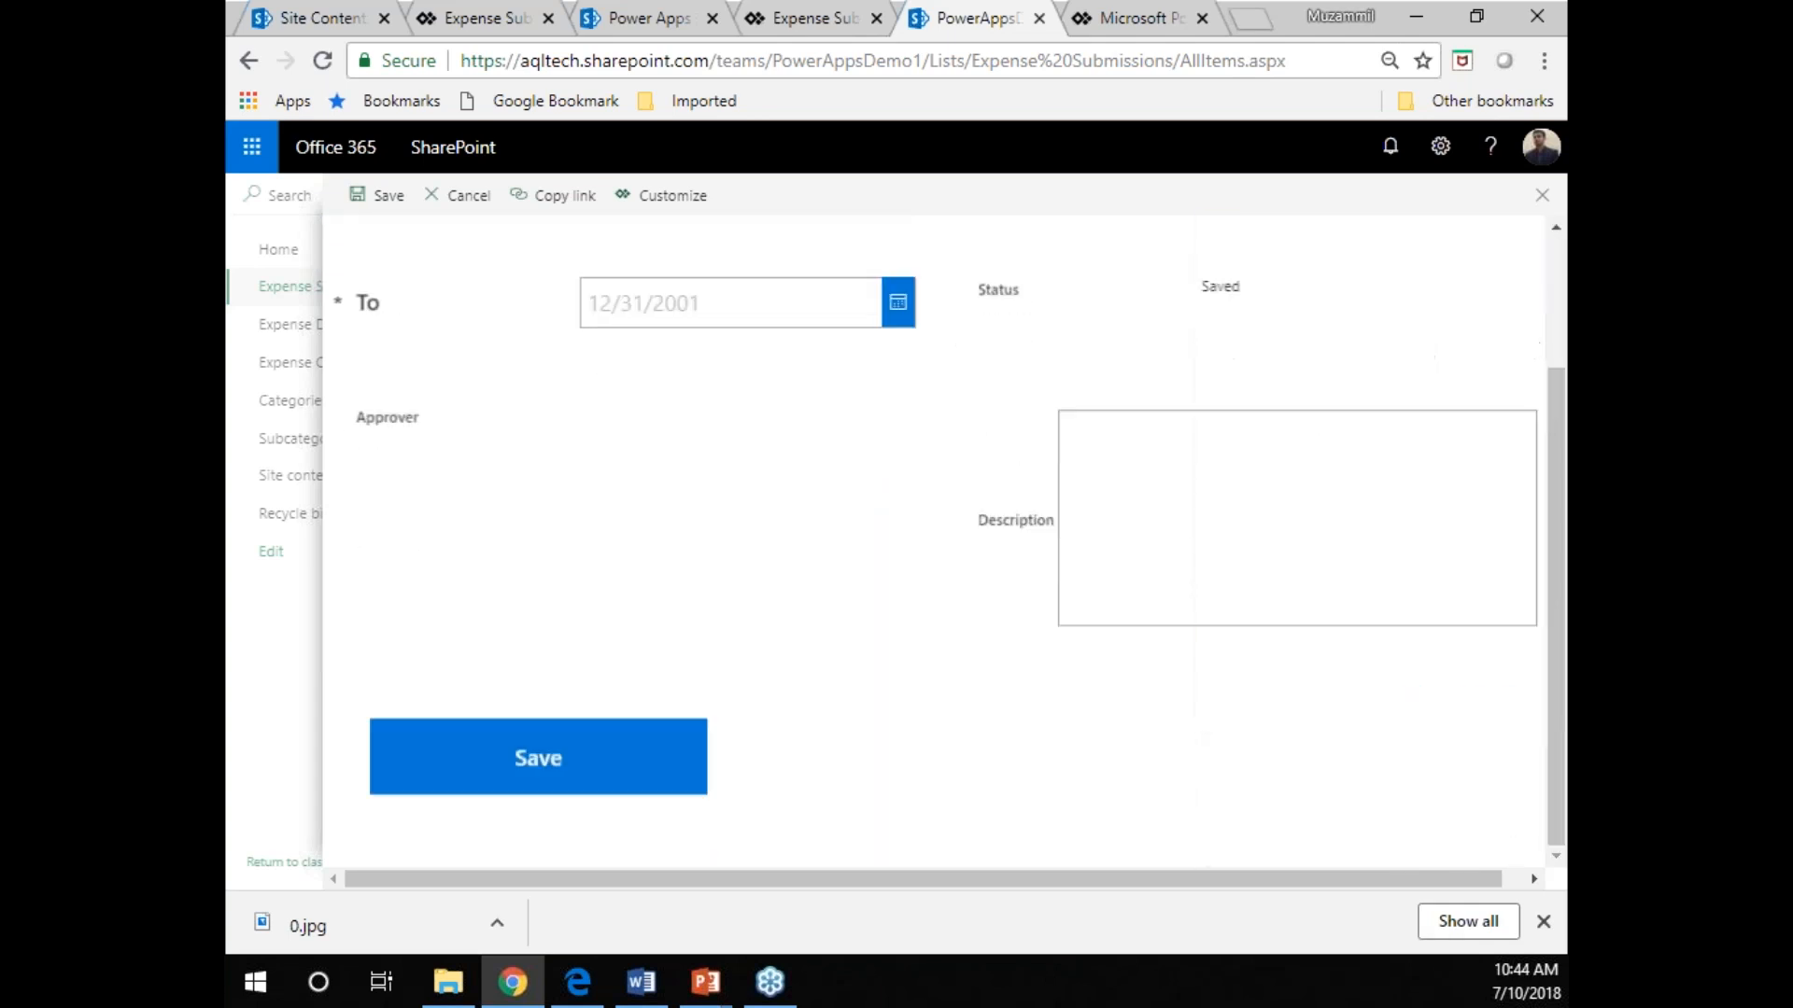
# Set the new submission's From date to July 6, 2018.
pyautogui.scroll(2, 1443, 419)
pyautogui.click(1520, 348)
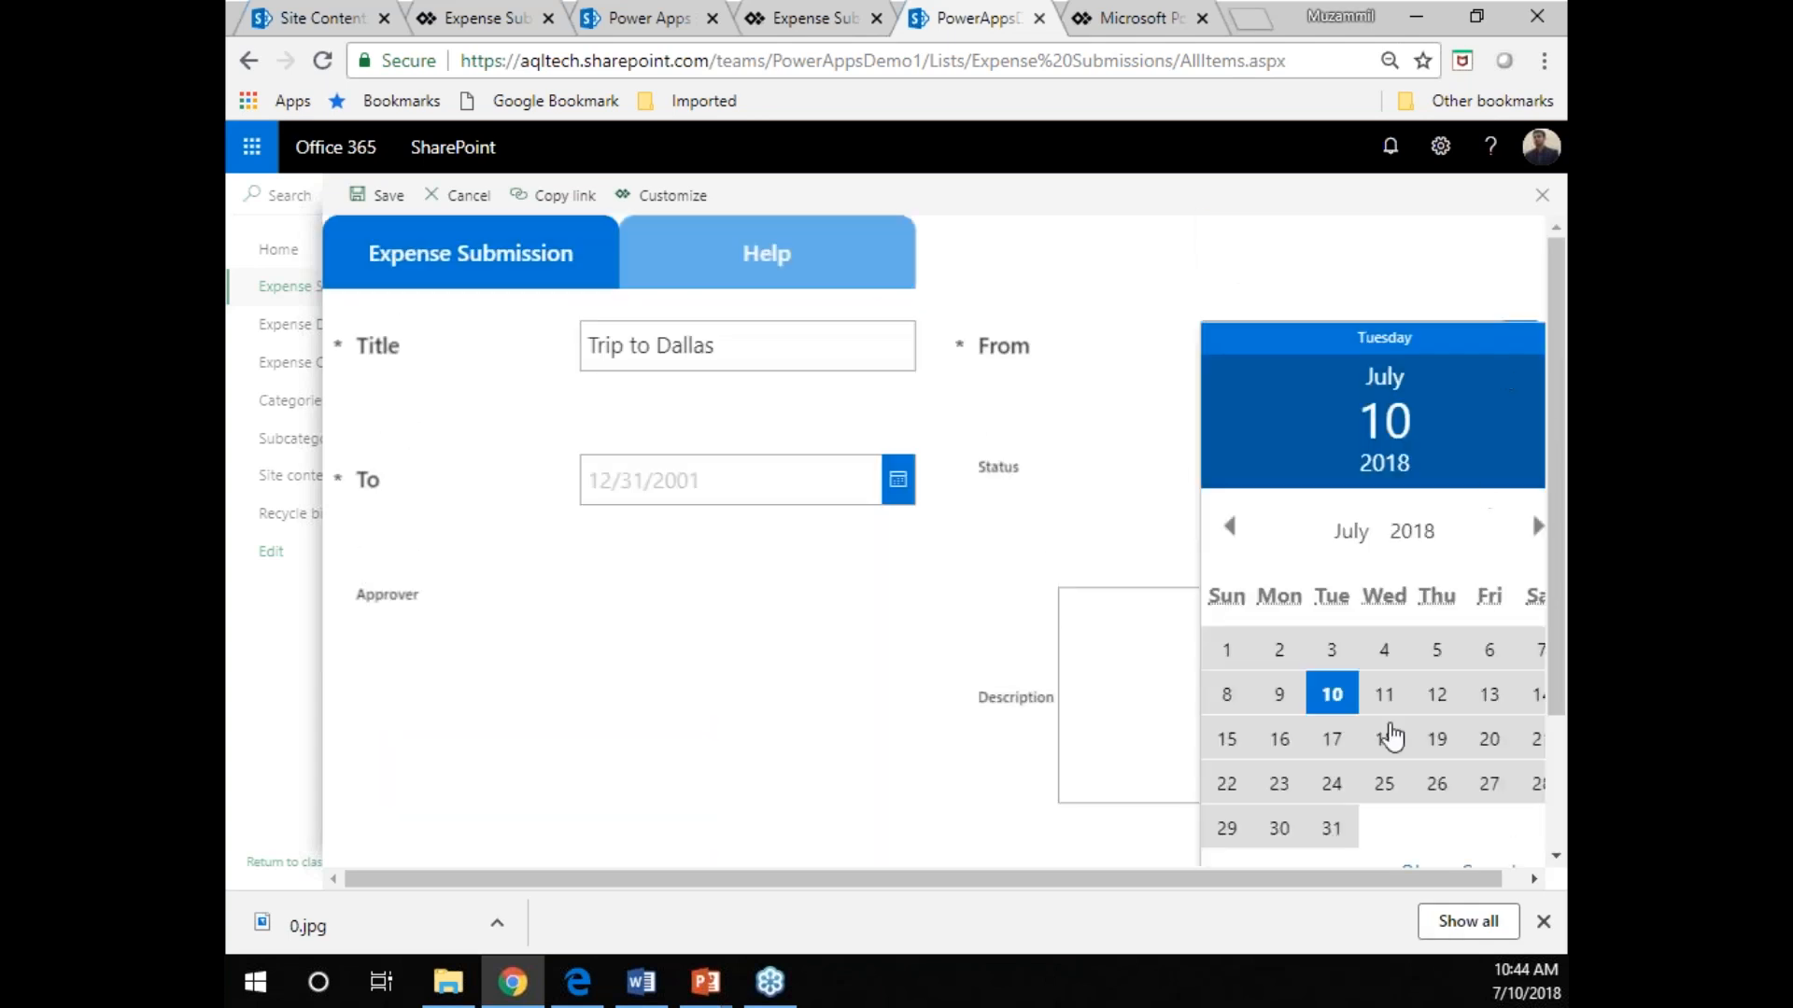
pyautogui.click(1489, 656)
pyautogui.scroll(-2, 1459, 725)
pyautogui.click(1407, 702)
# Set the new submission's To date to July 9, 2018.
pyautogui.click(898, 313)
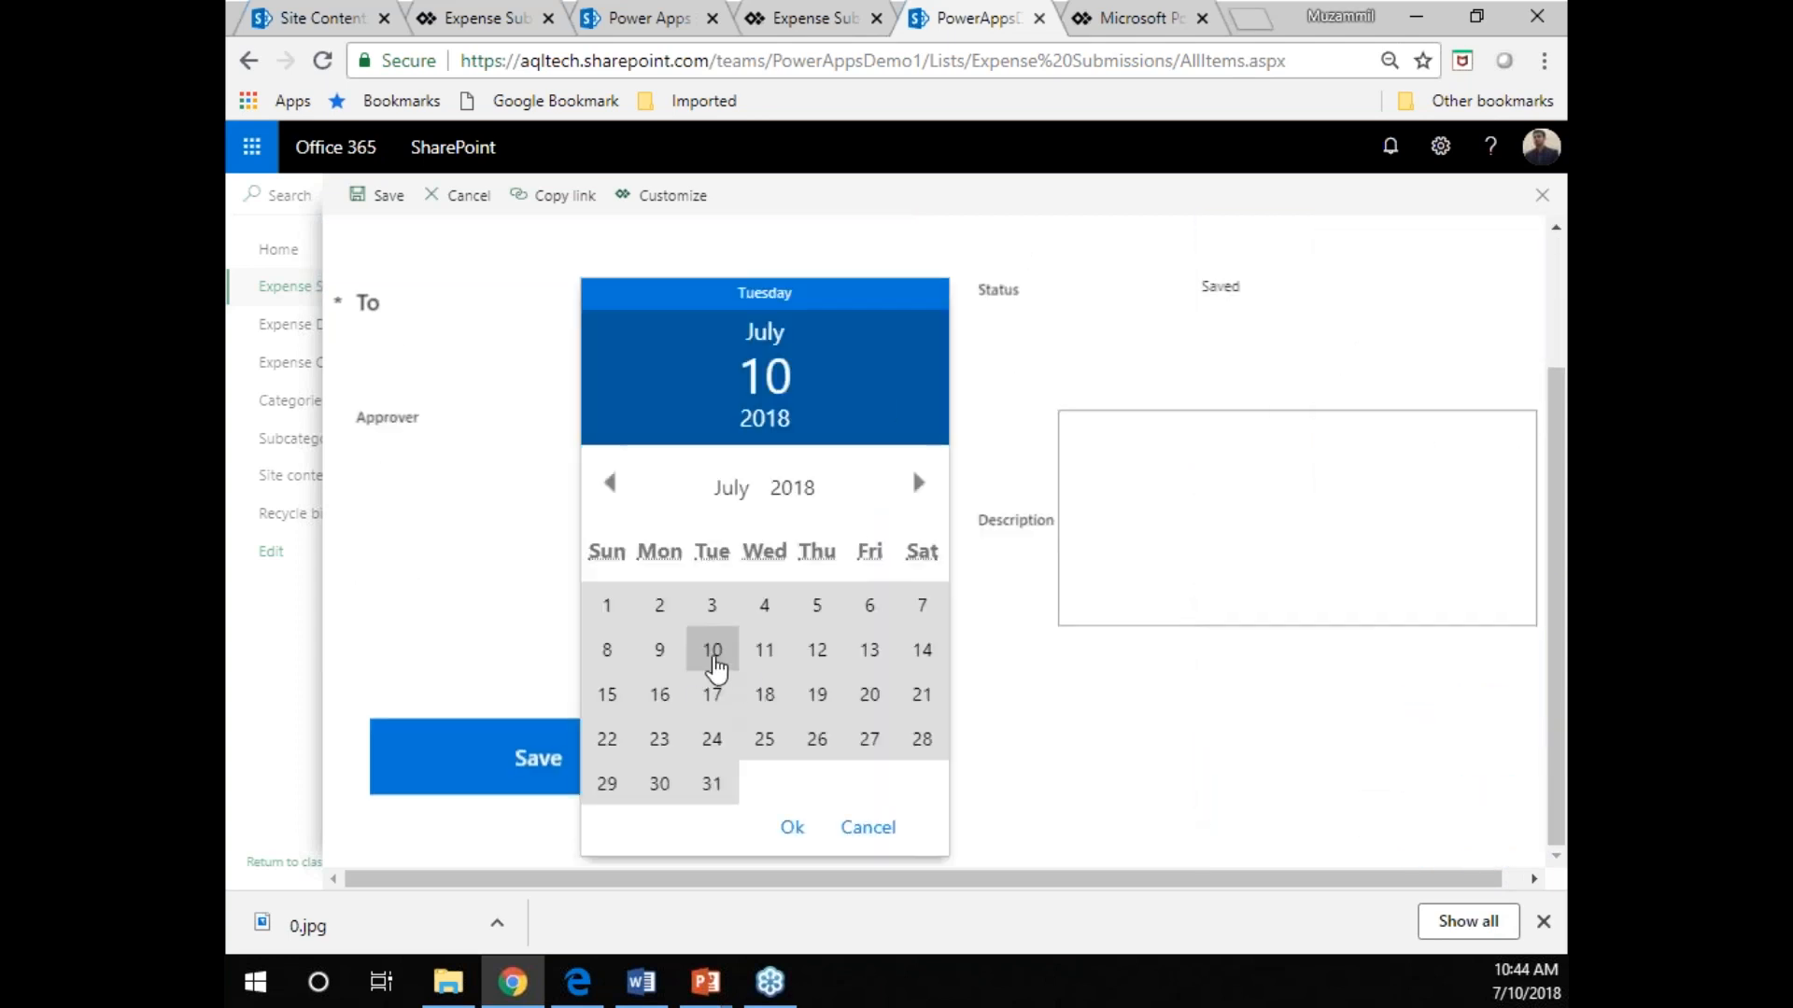
pyautogui.click(659, 650)
pyautogui.click(789, 828)
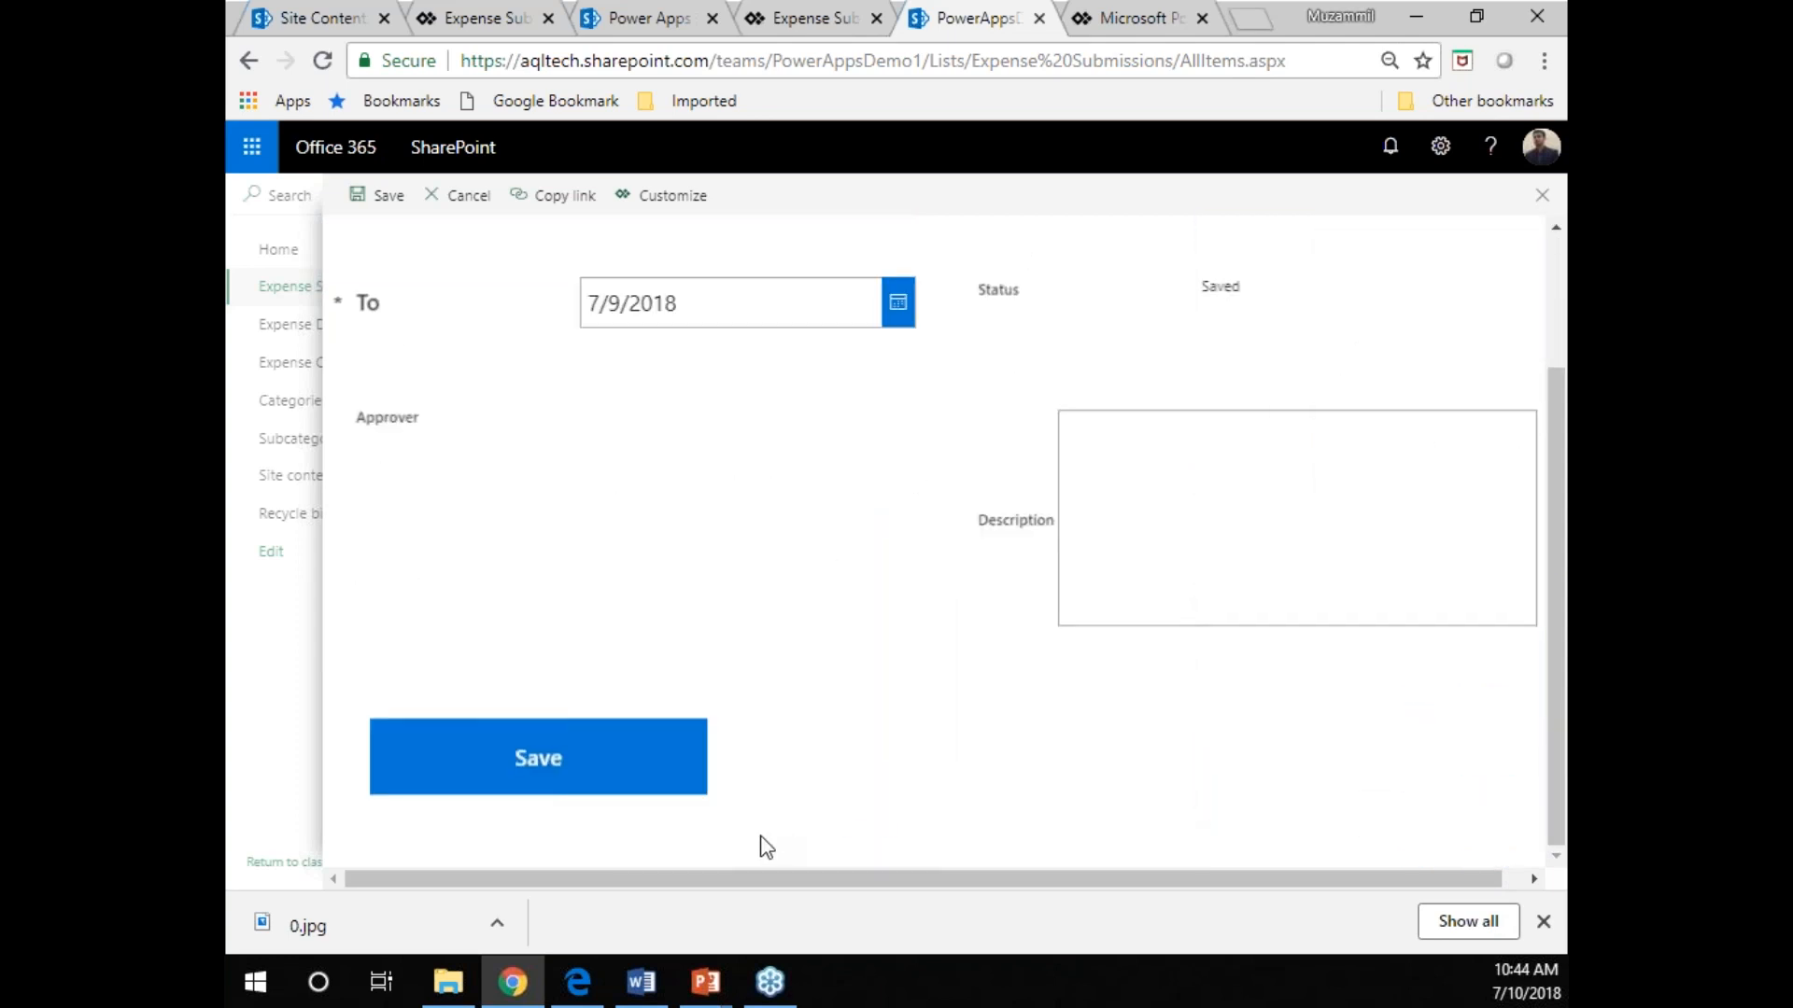
# Enter "some descriptoin" as the description and save the submission with the form's custom Save button.
pyautogui.click(1257, 512)
pyautogui.write('some descriptoin')
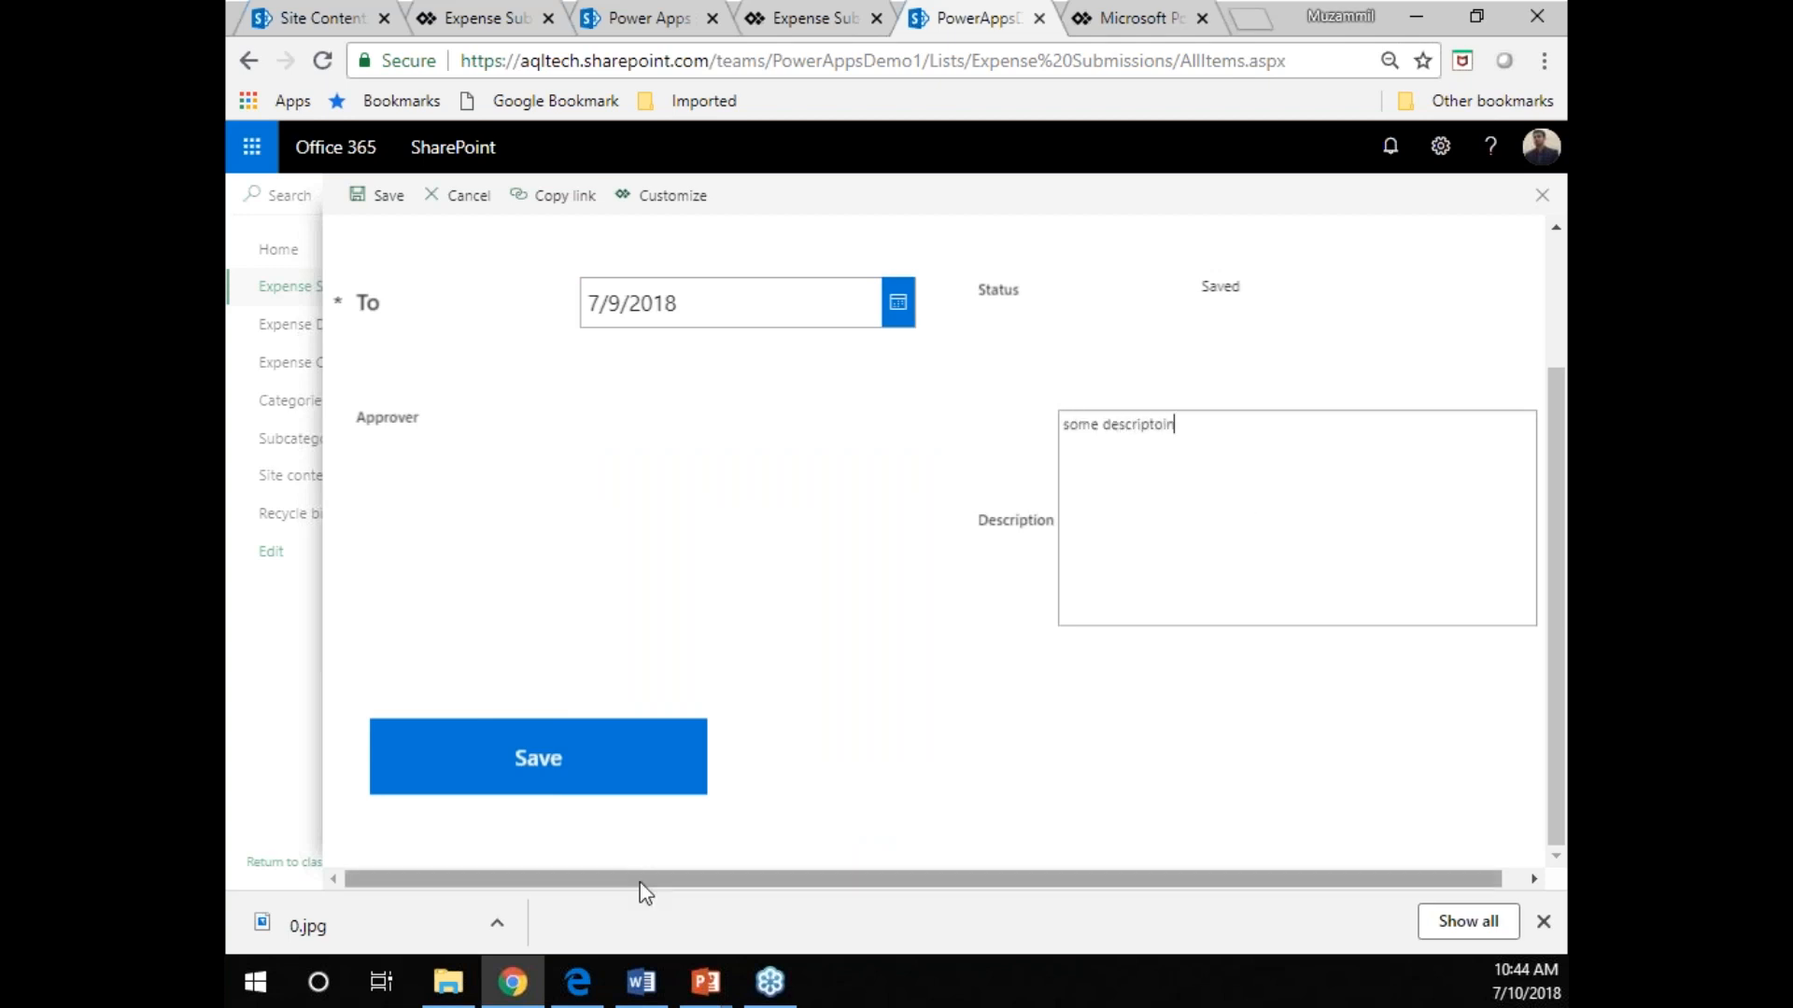
pyautogui.click(678, 751)
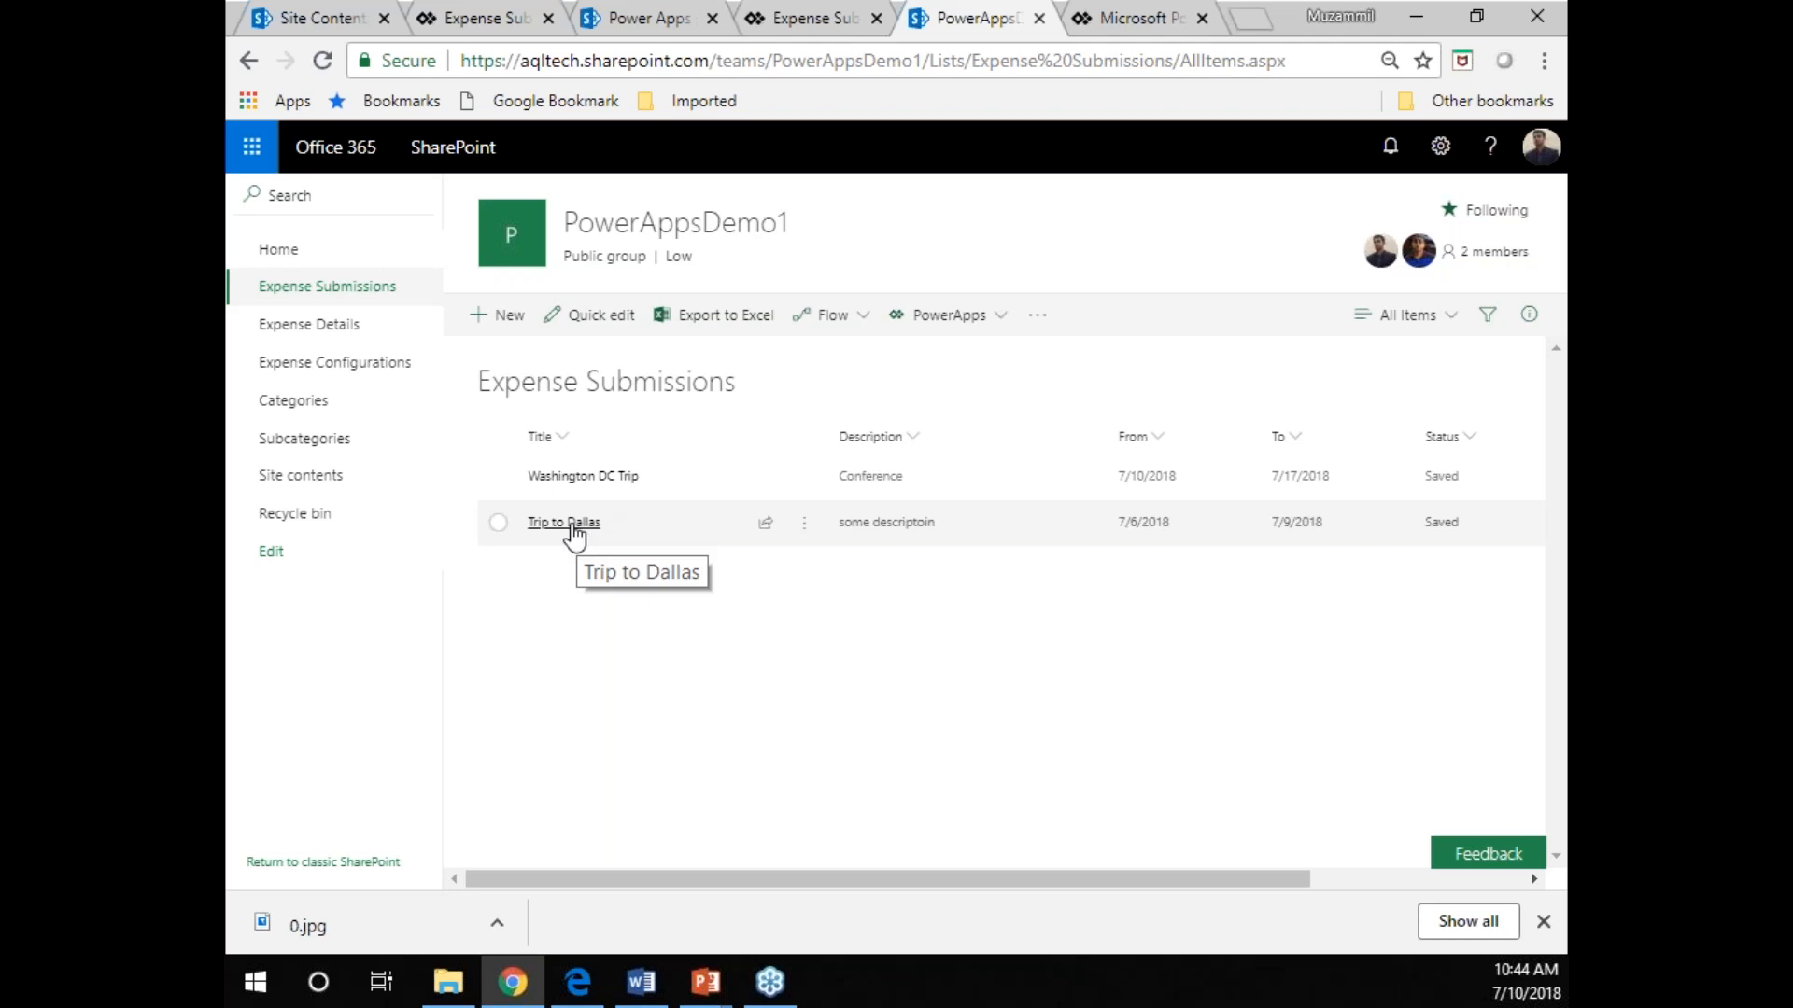
# Switch to the Power Apps Demo form in PowerApps Studio, collapse its screens, and review the available new screen layouts.
pyautogui.click(475, 19)
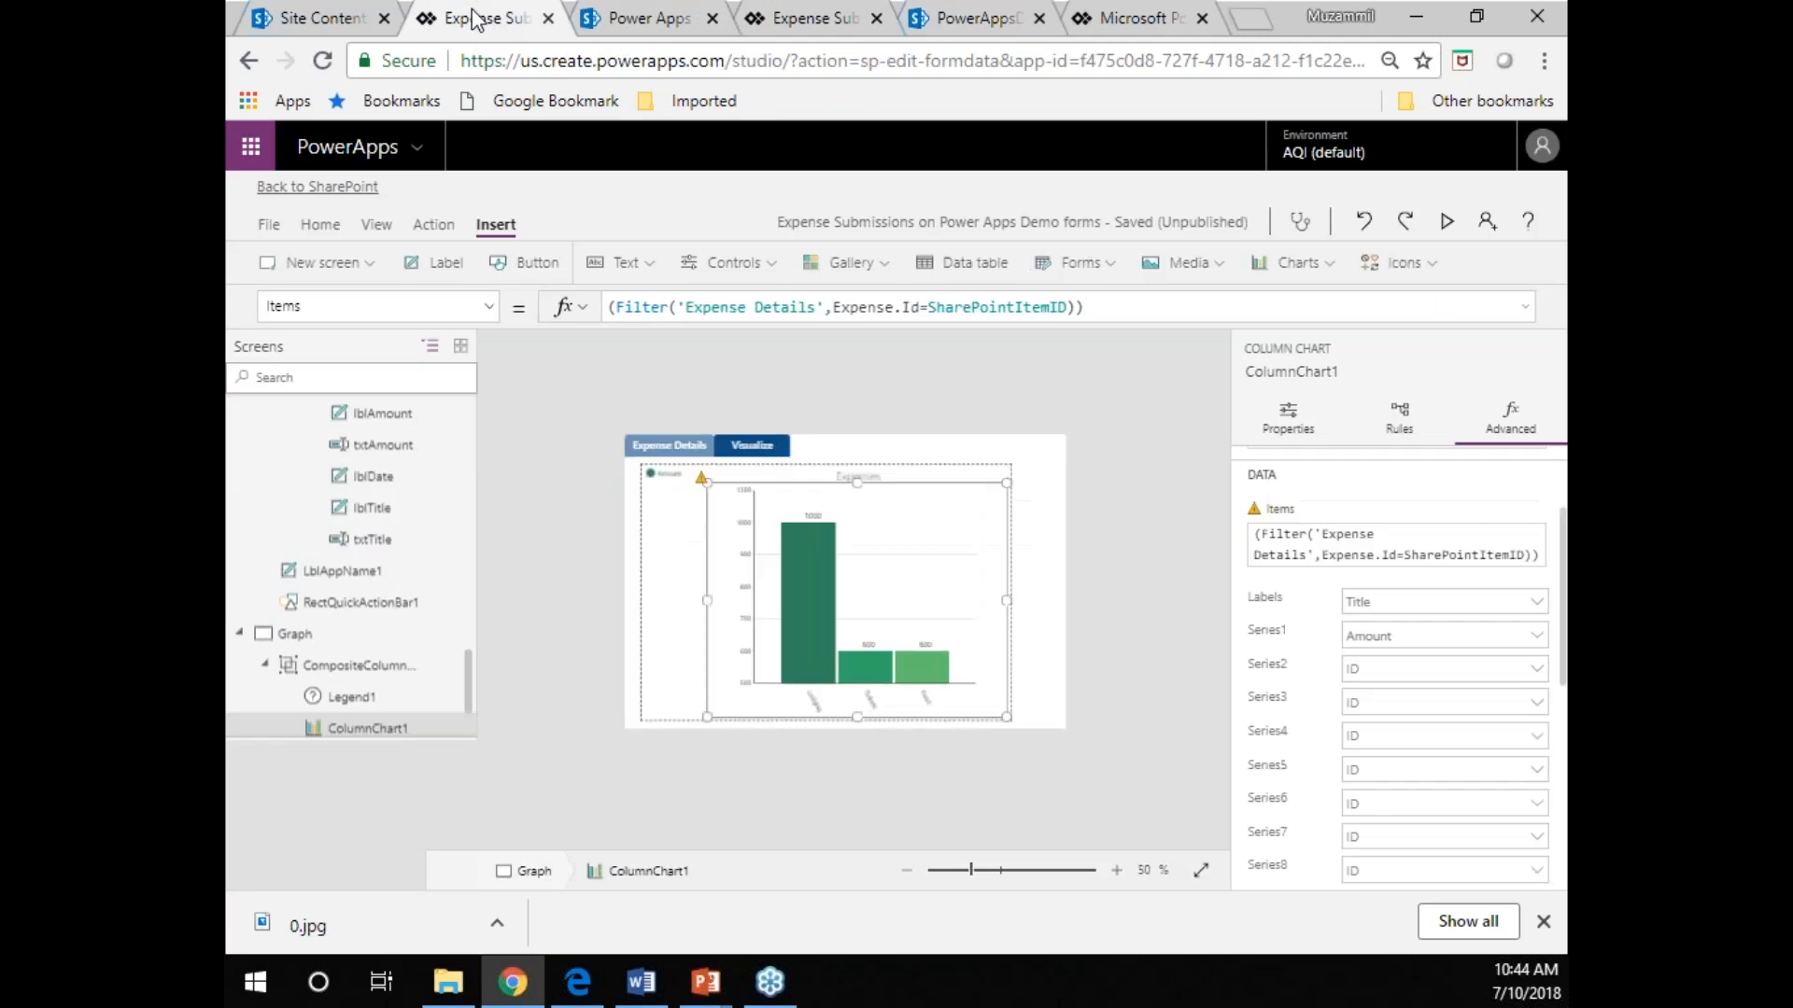
pyautogui.moveTo(466, 840); pyautogui.dragTo(466, 439)
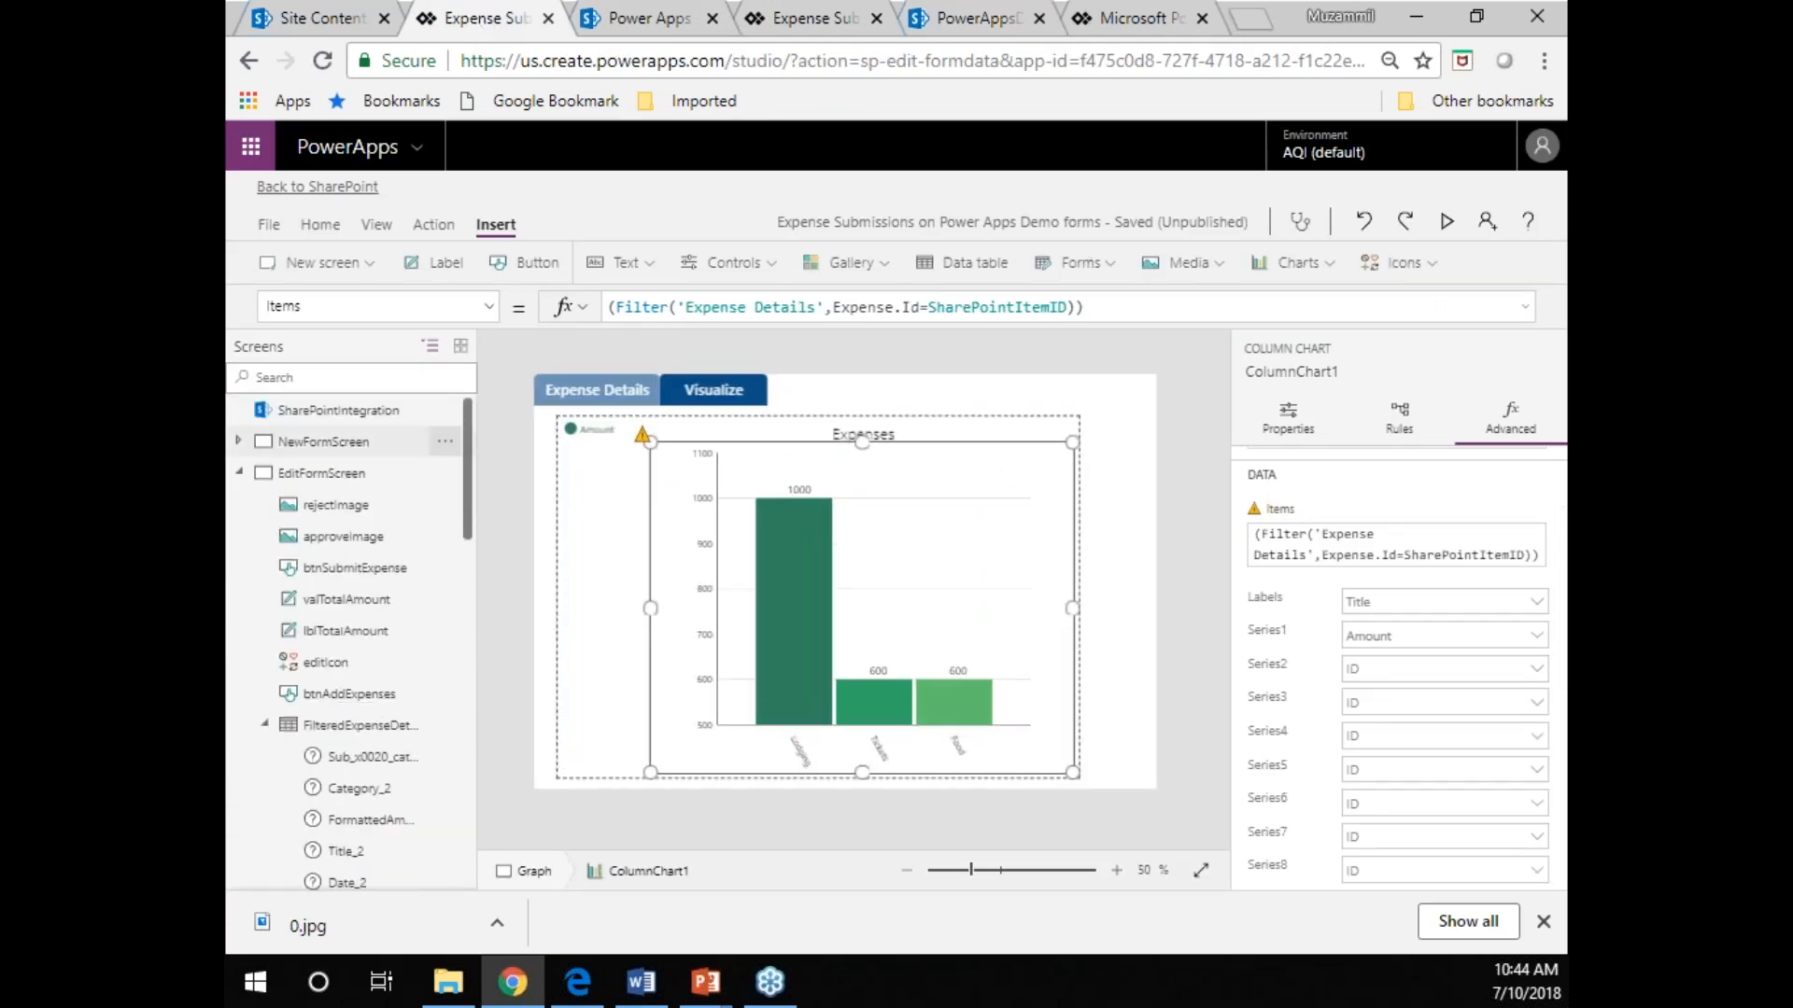
pyautogui.click(239, 474)
pyautogui.click(243, 506)
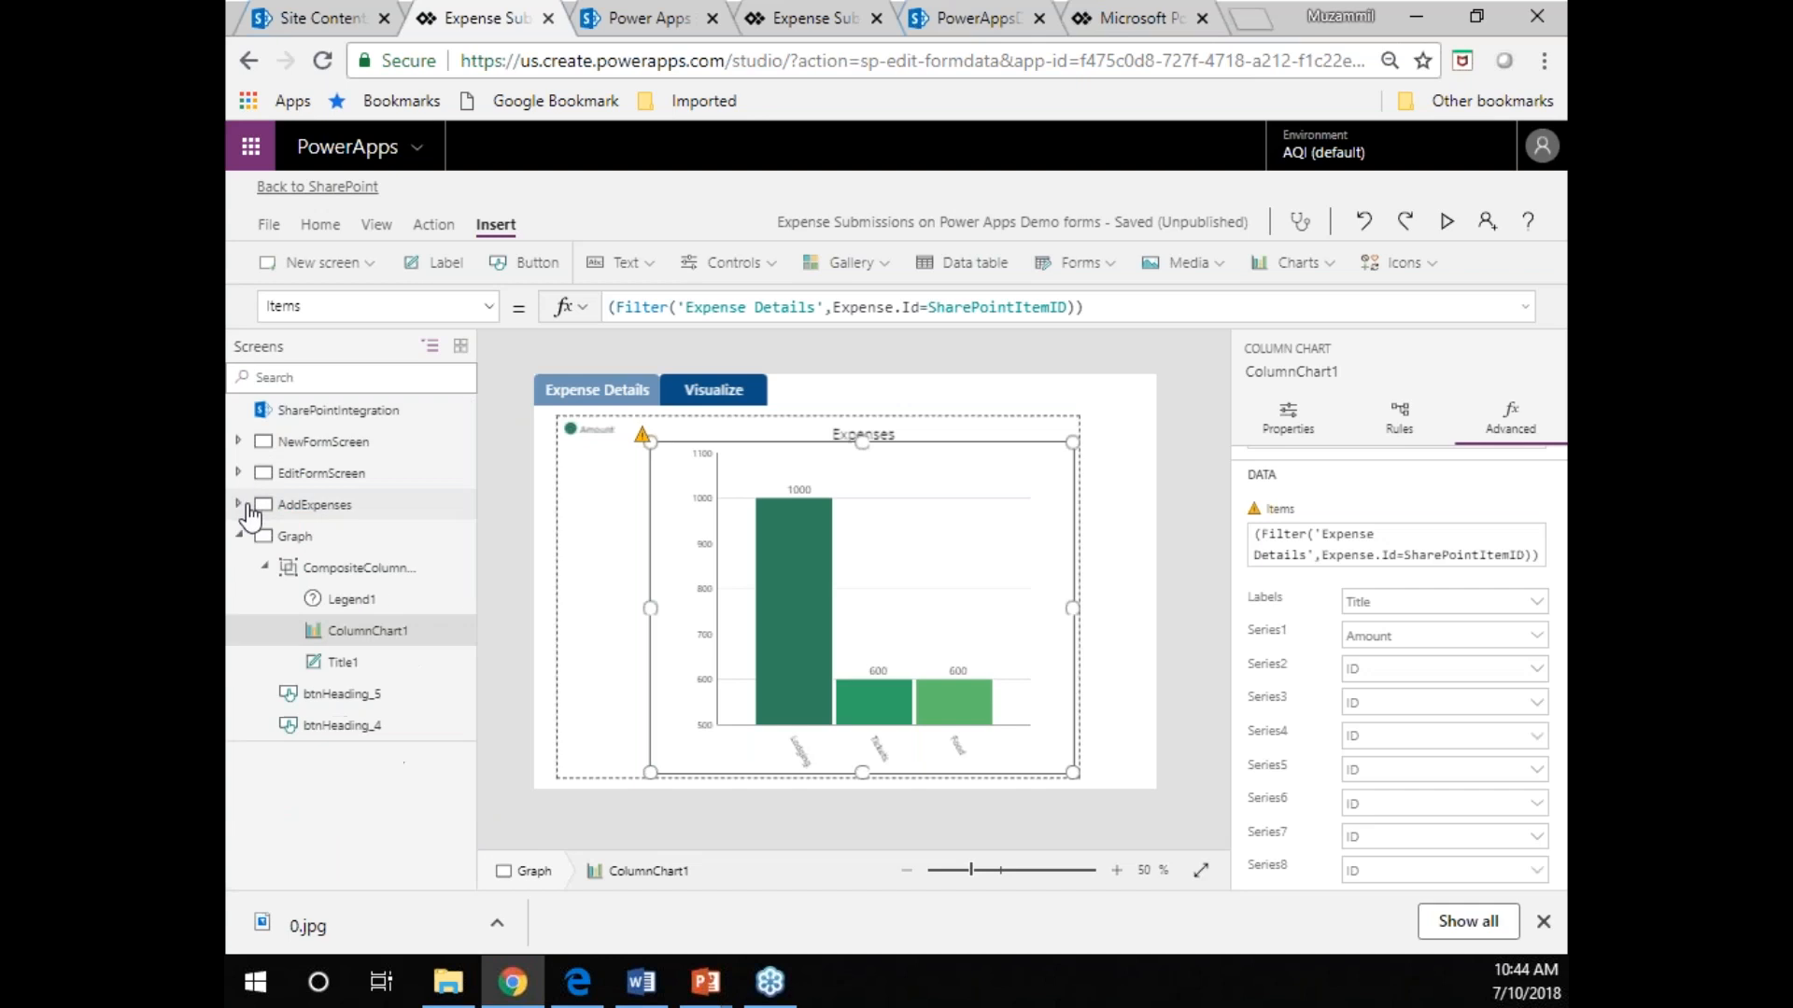
pyautogui.click(239, 536)
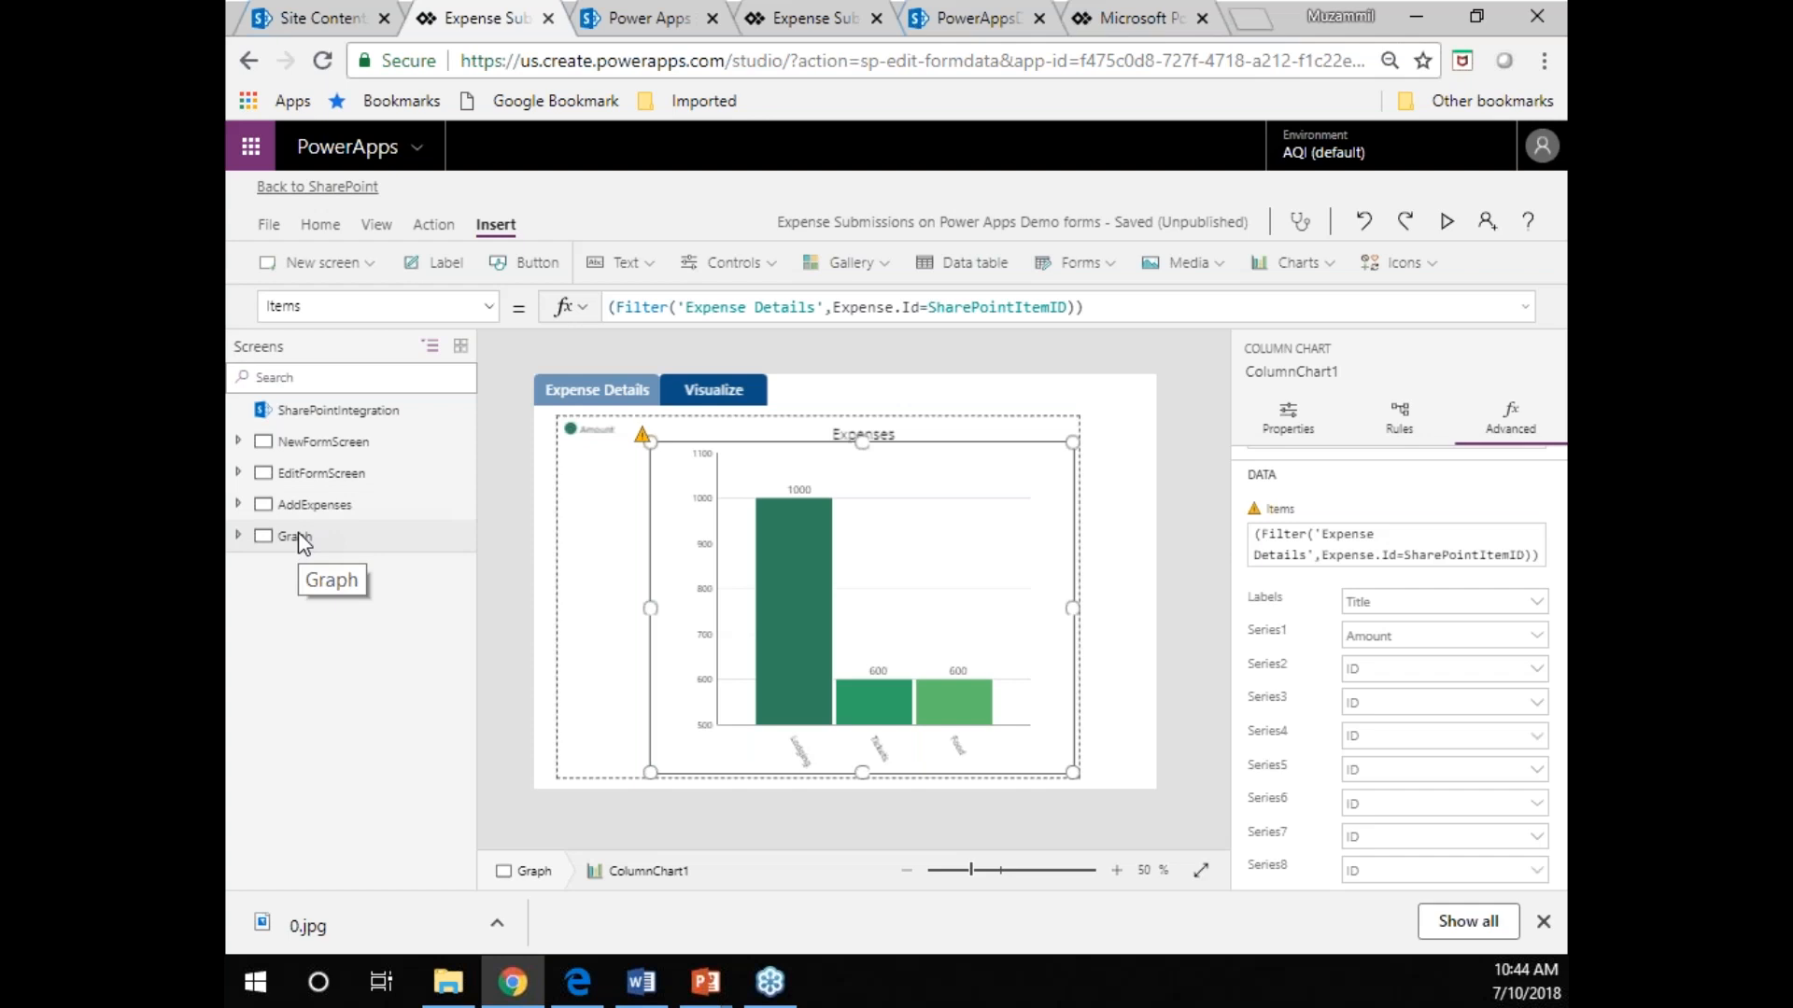
pyautogui.click(373, 273)
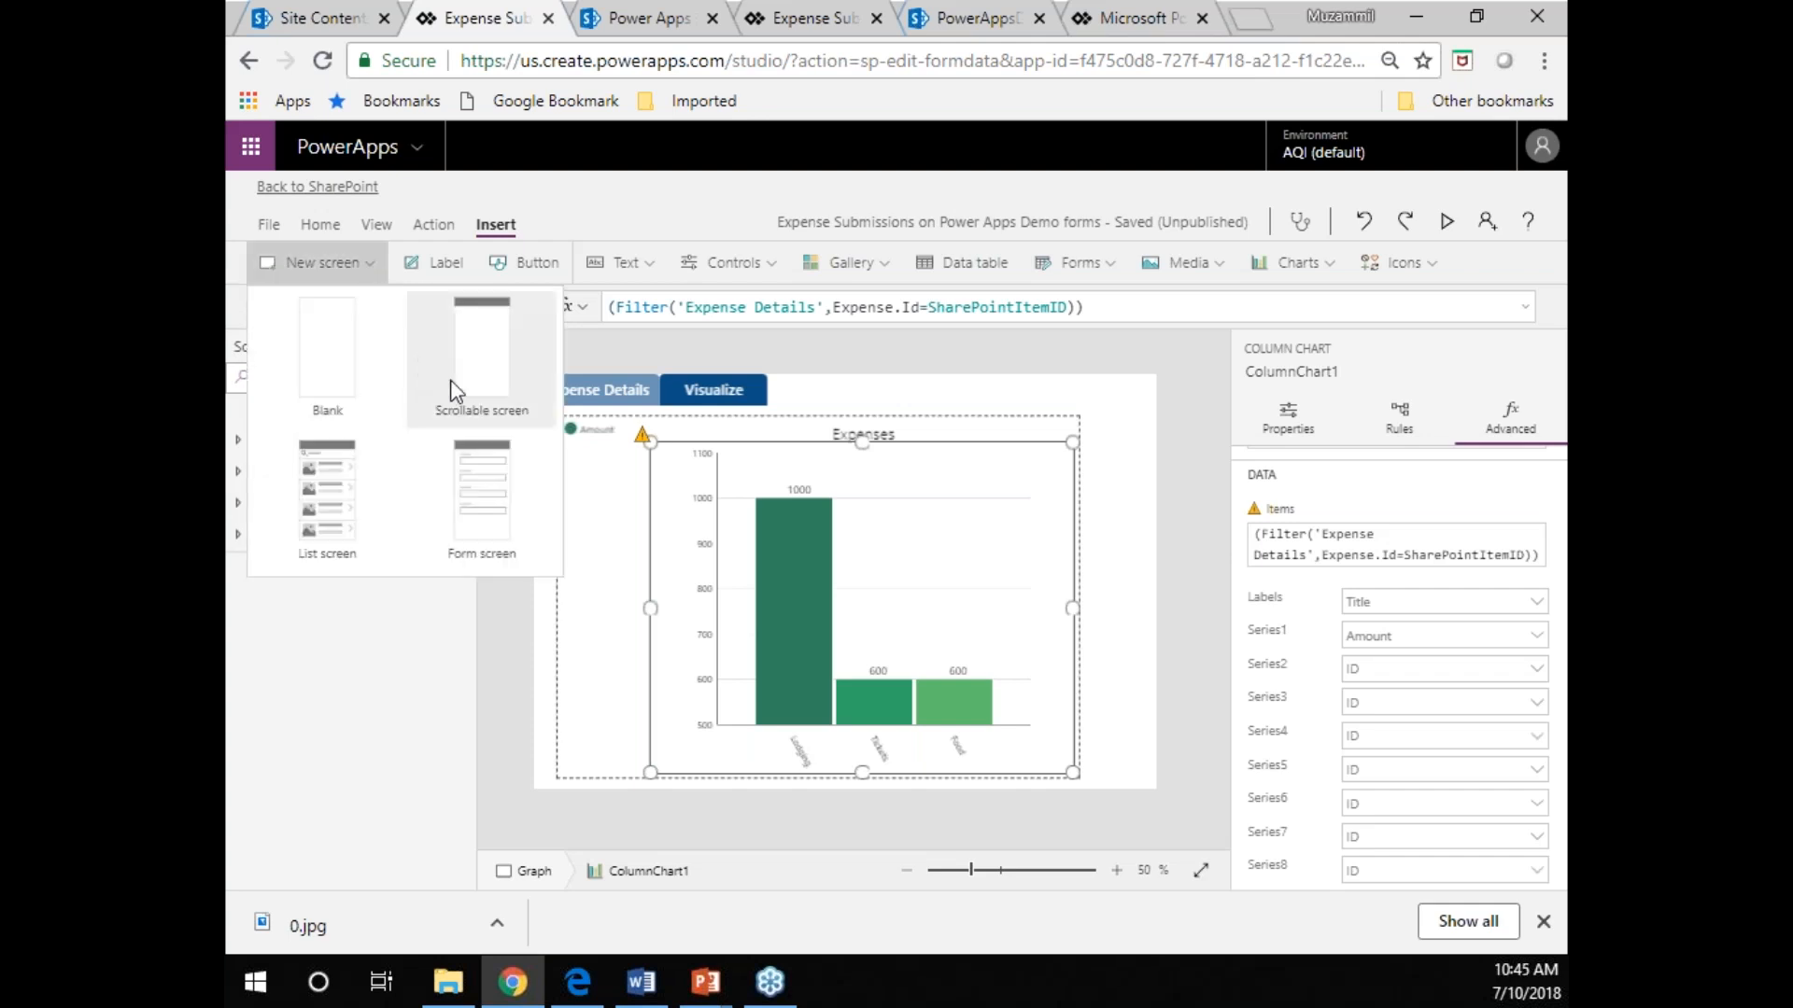
pyautogui.click(369, 267)
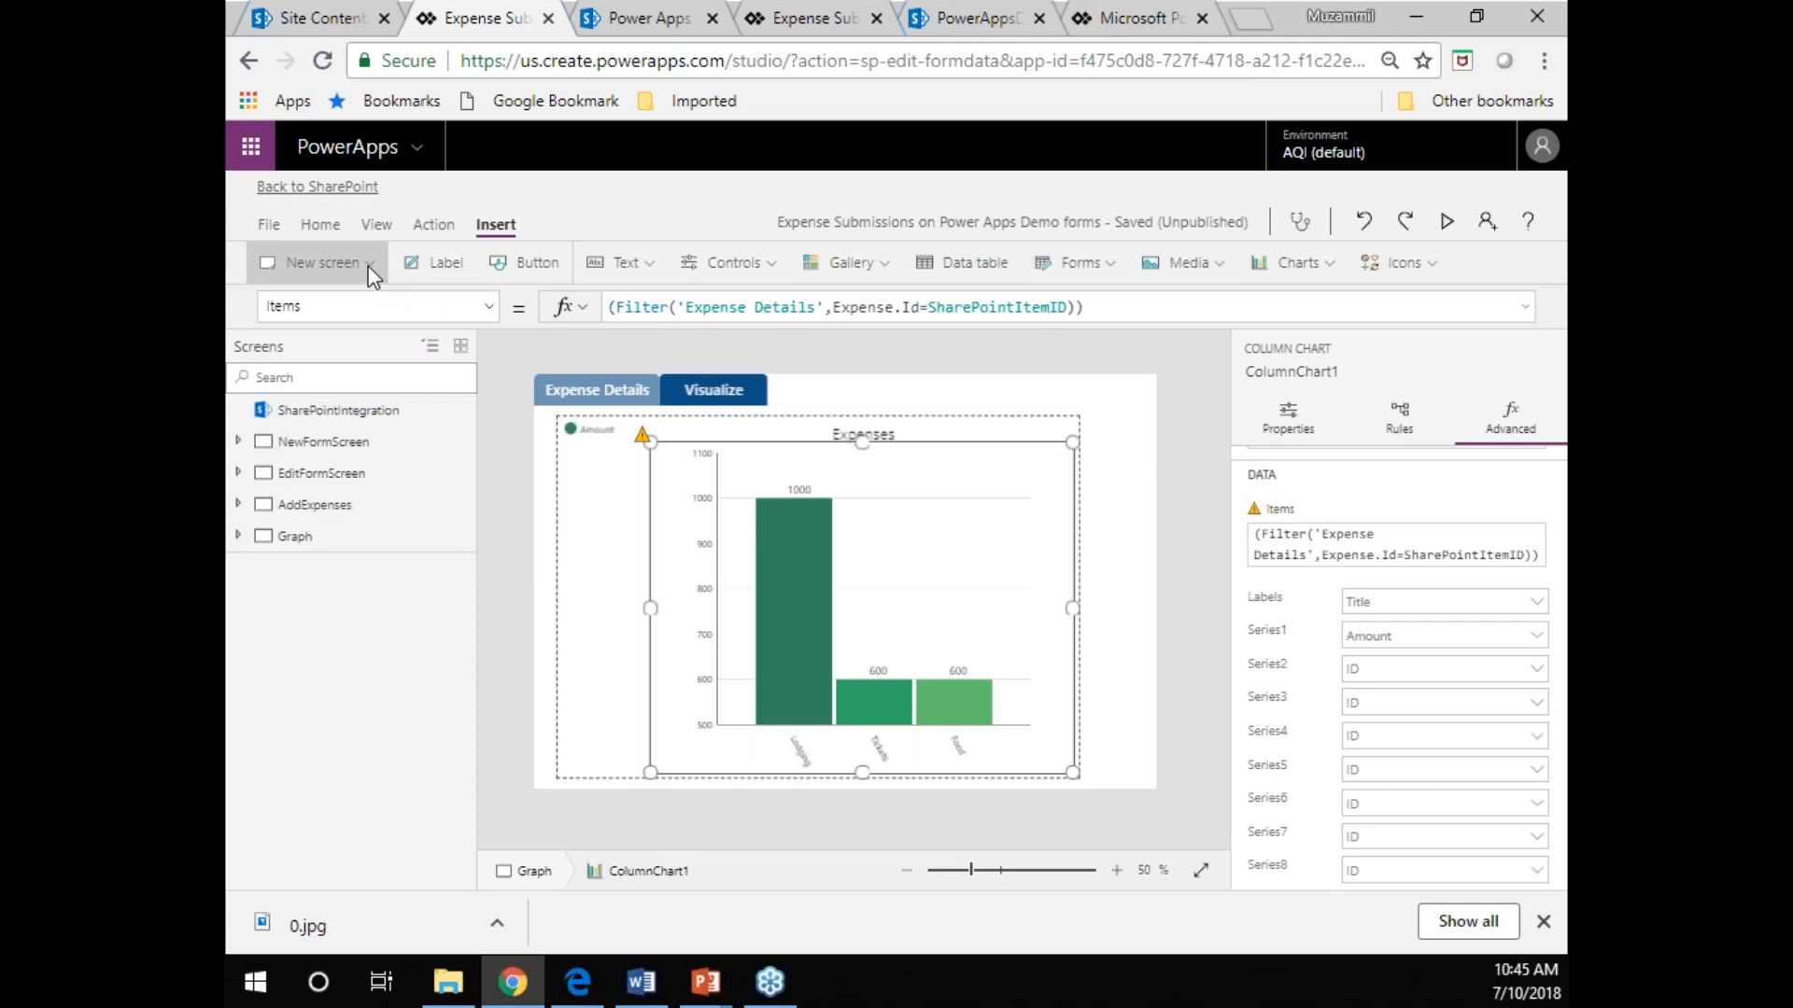
# Examine the data source and selected fields of the FilteredExpenseDetails data table on EditFormScreen.
pyautogui.click(319, 473)
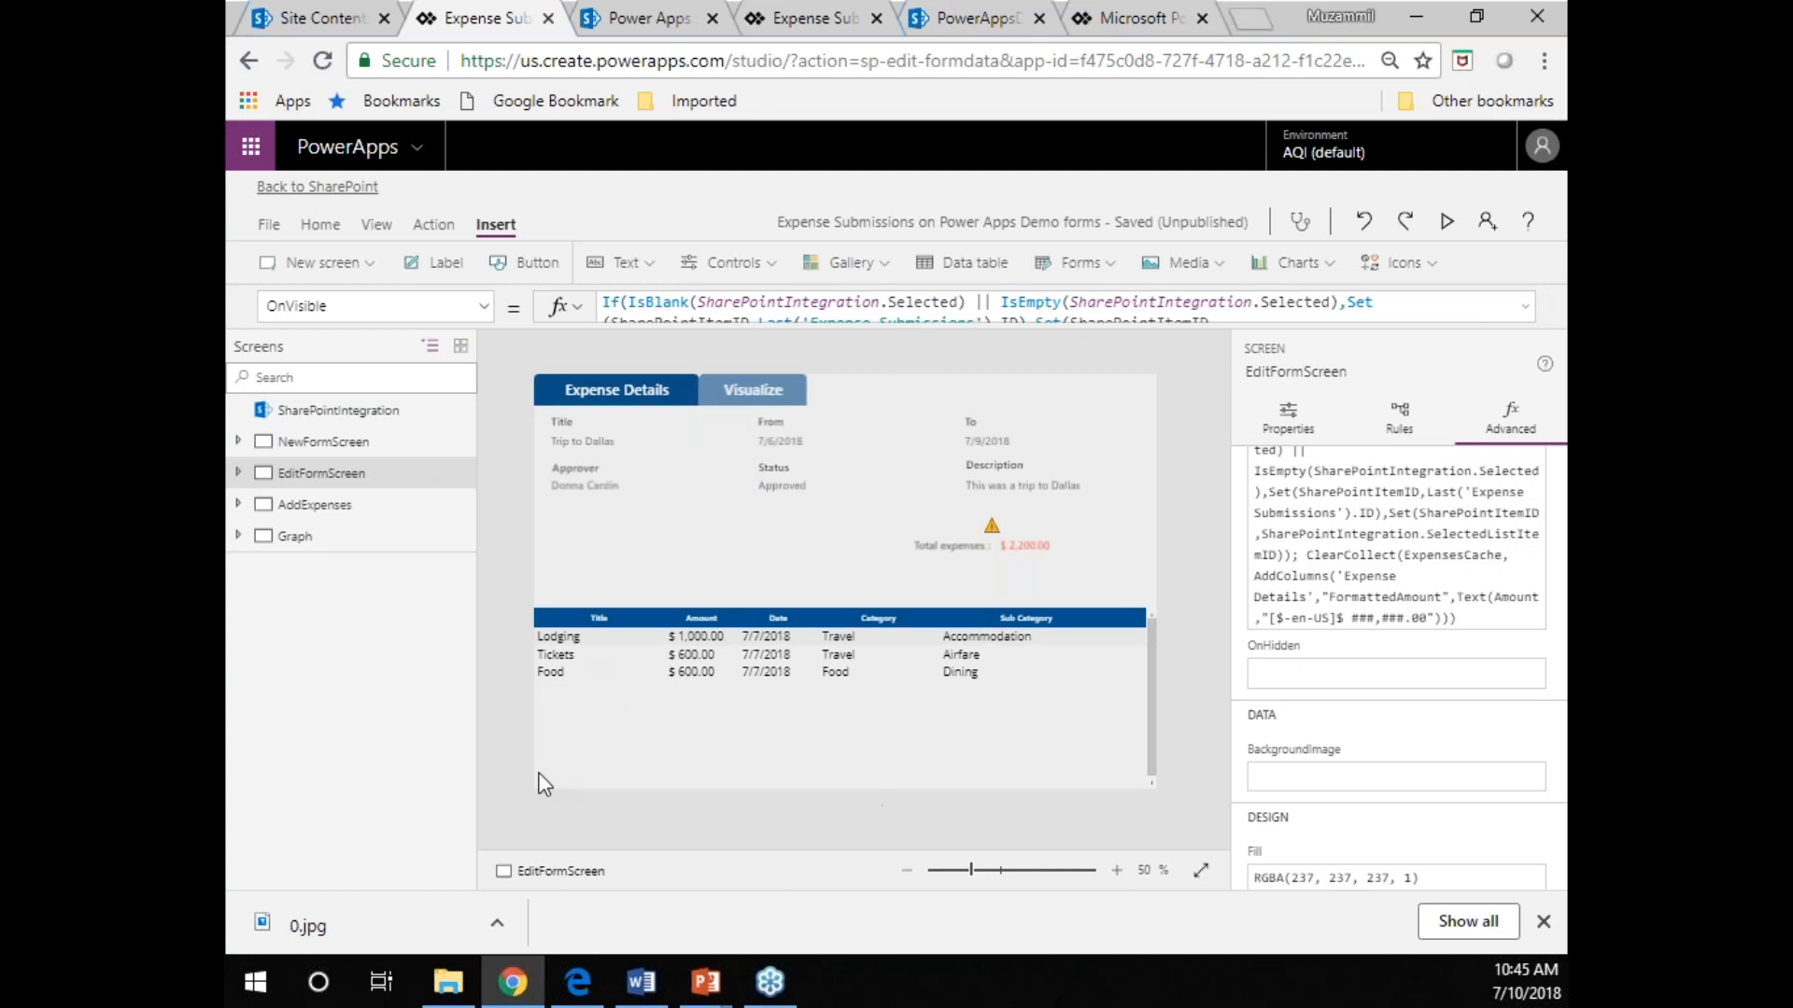
pyautogui.click(575, 715)
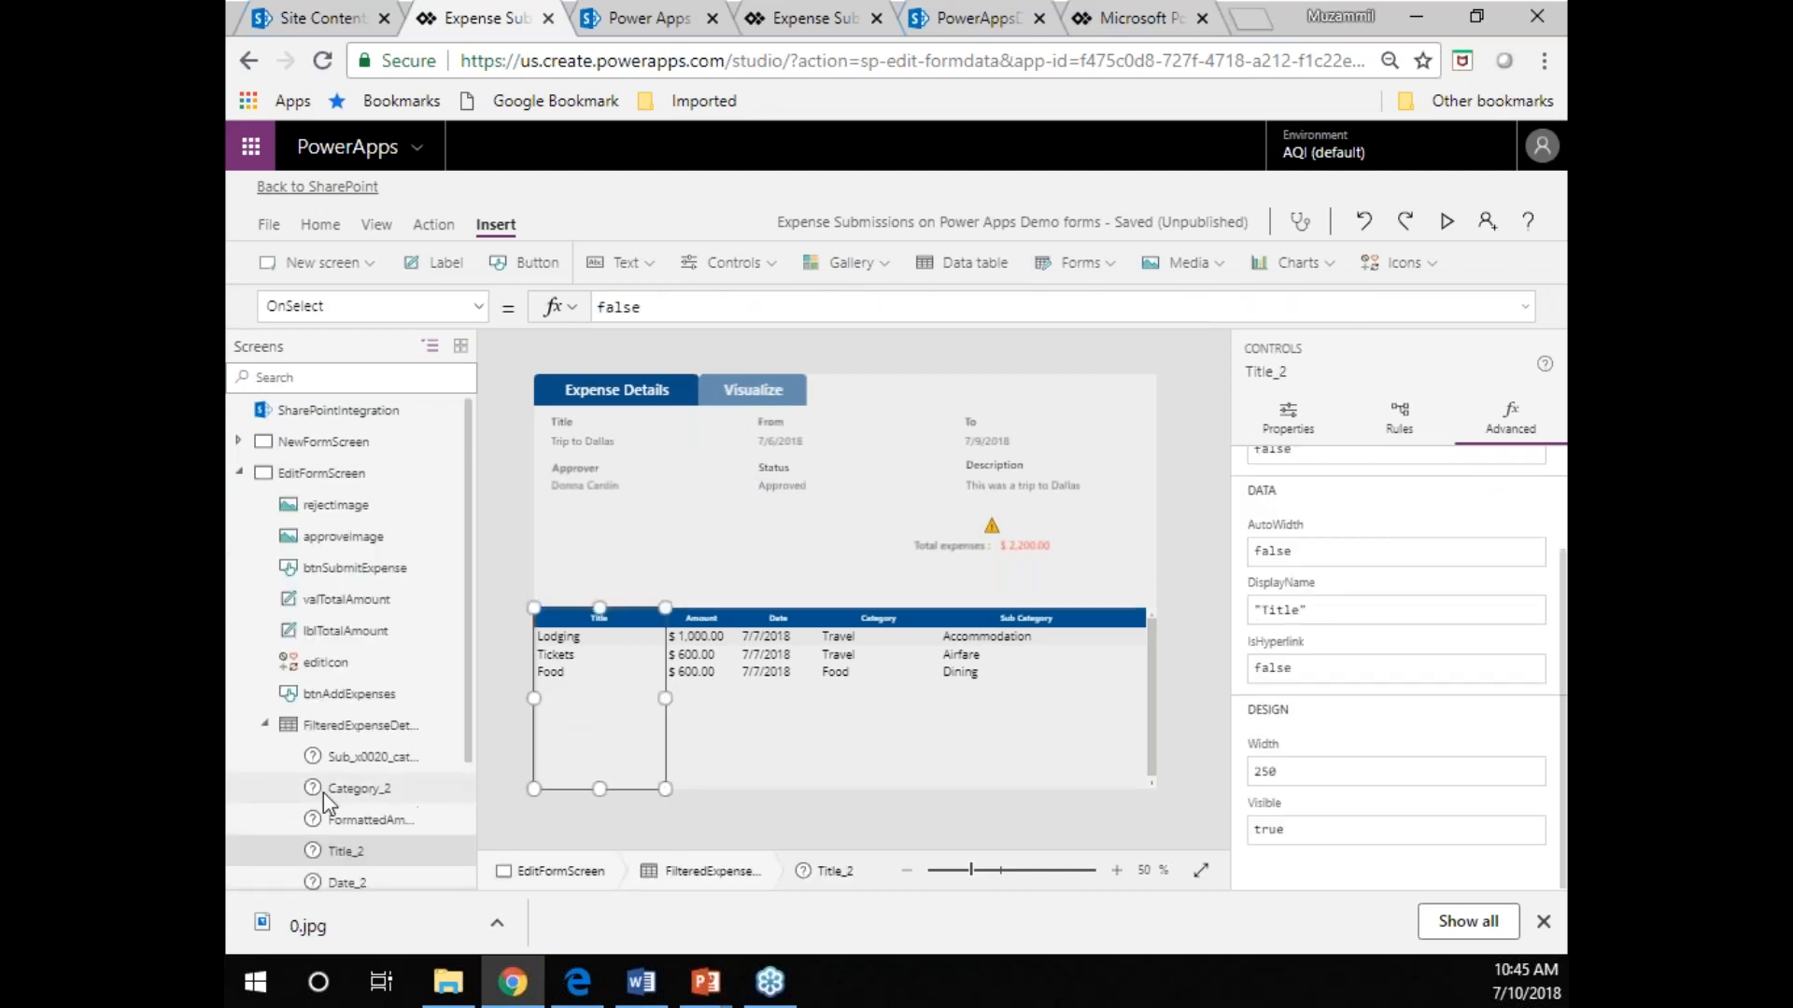
pyautogui.click(340, 730)
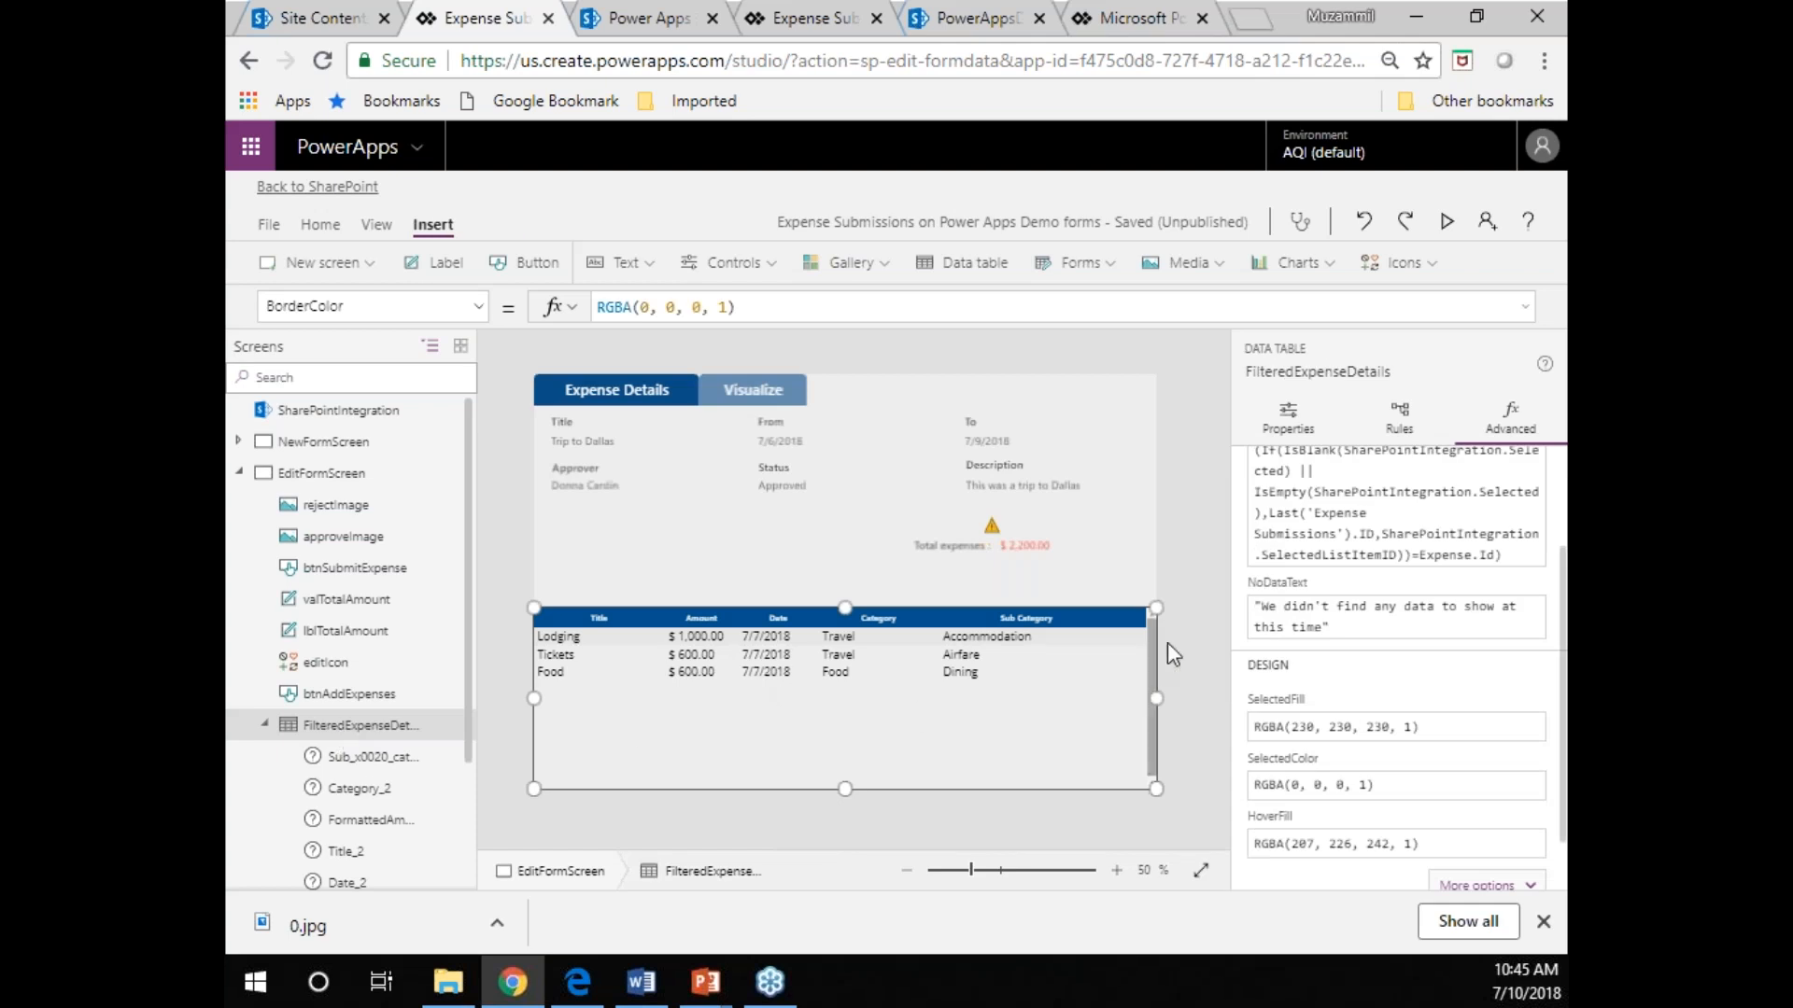
pyautogui.click(1298, 420)
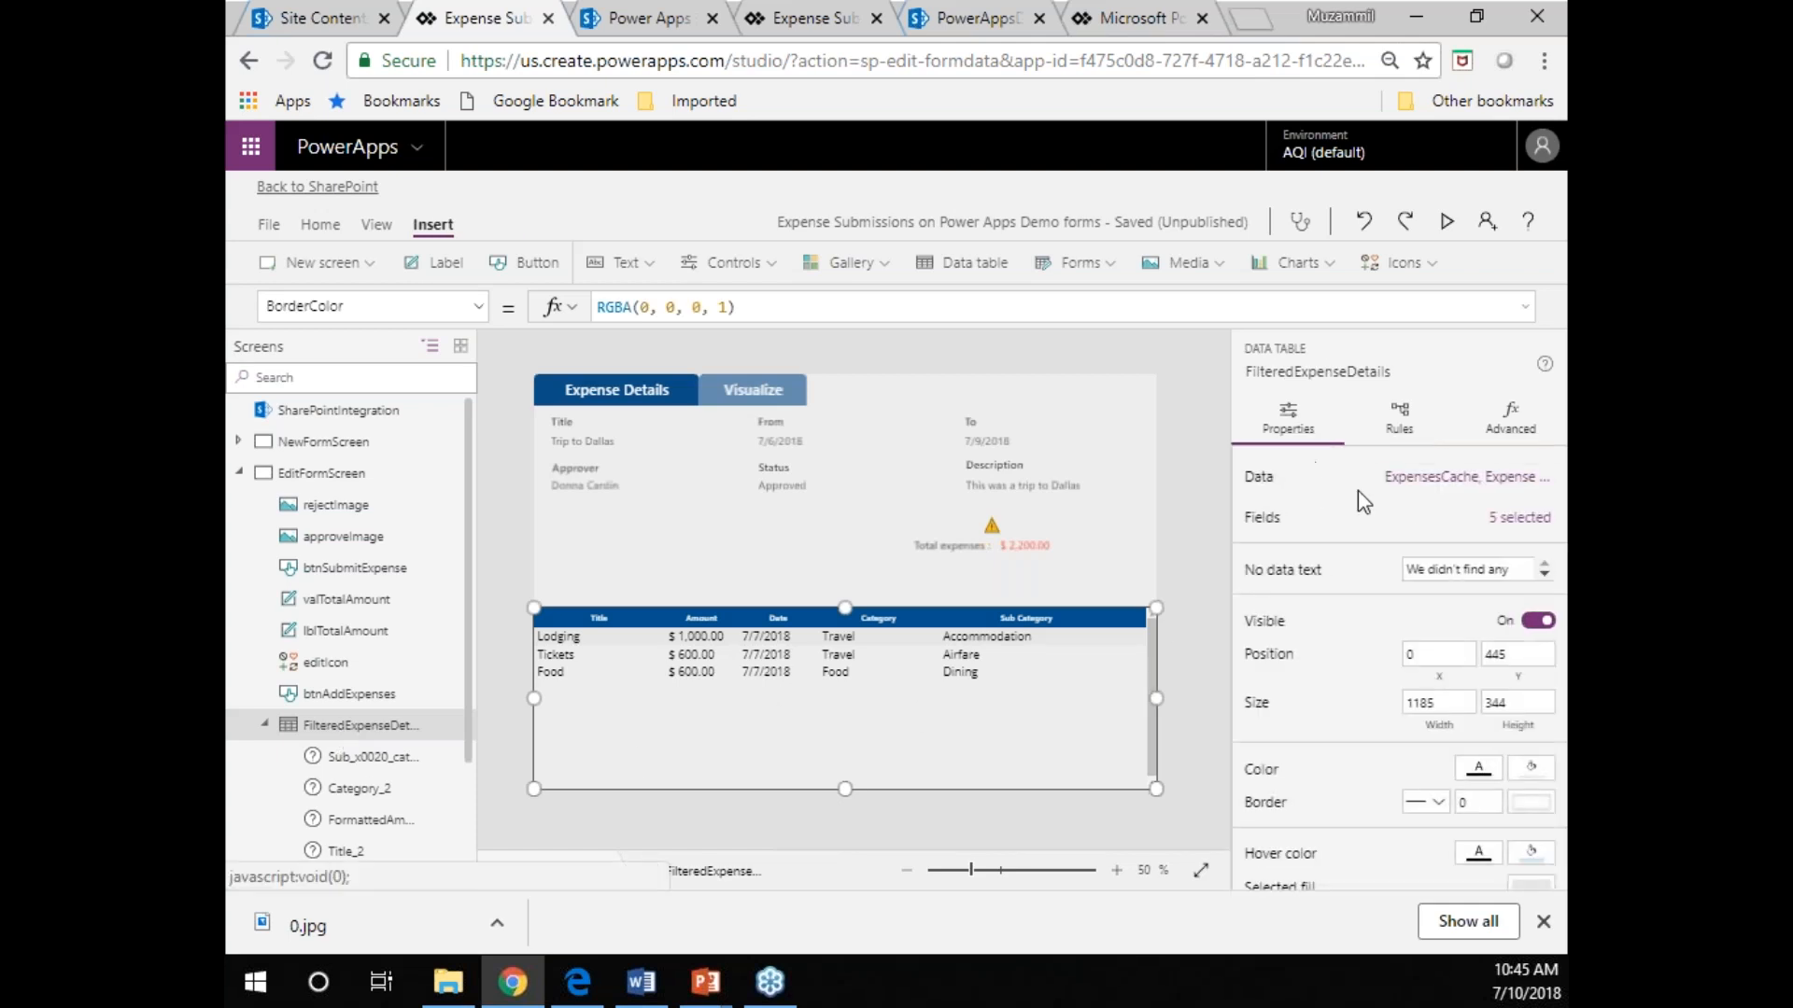
pyautogui.click(1415, 484)
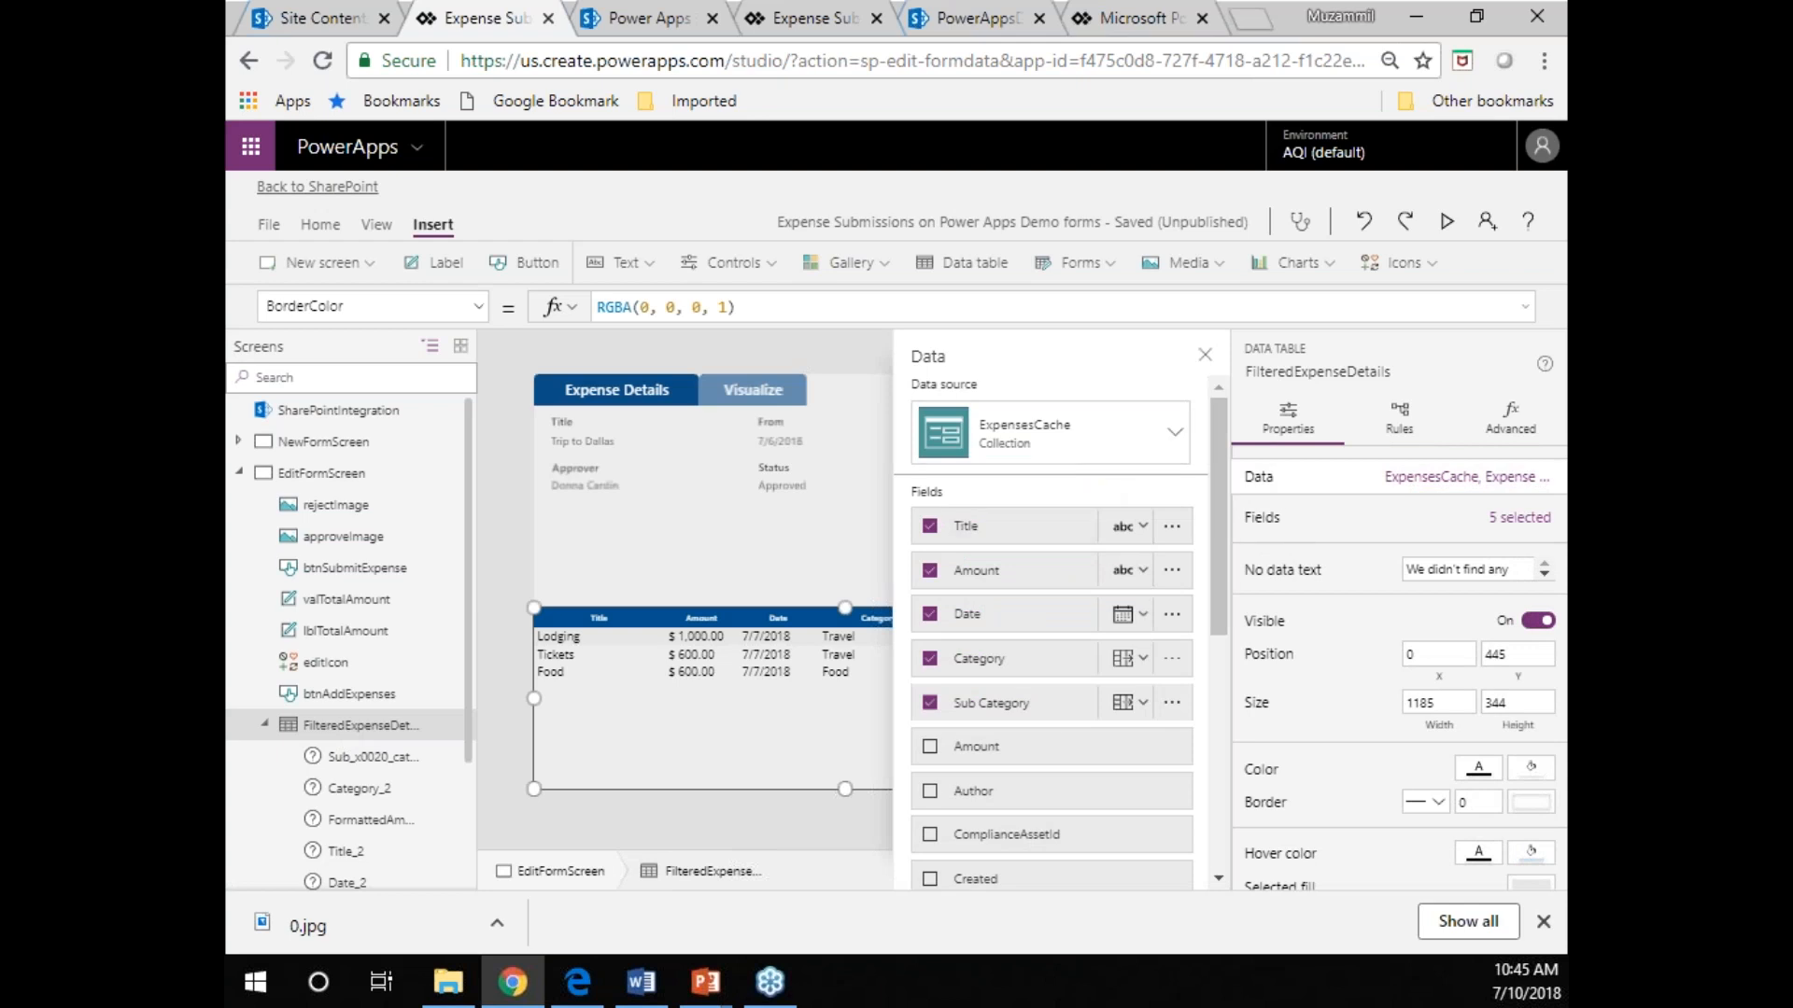
pyautogui.click(1520, 439)
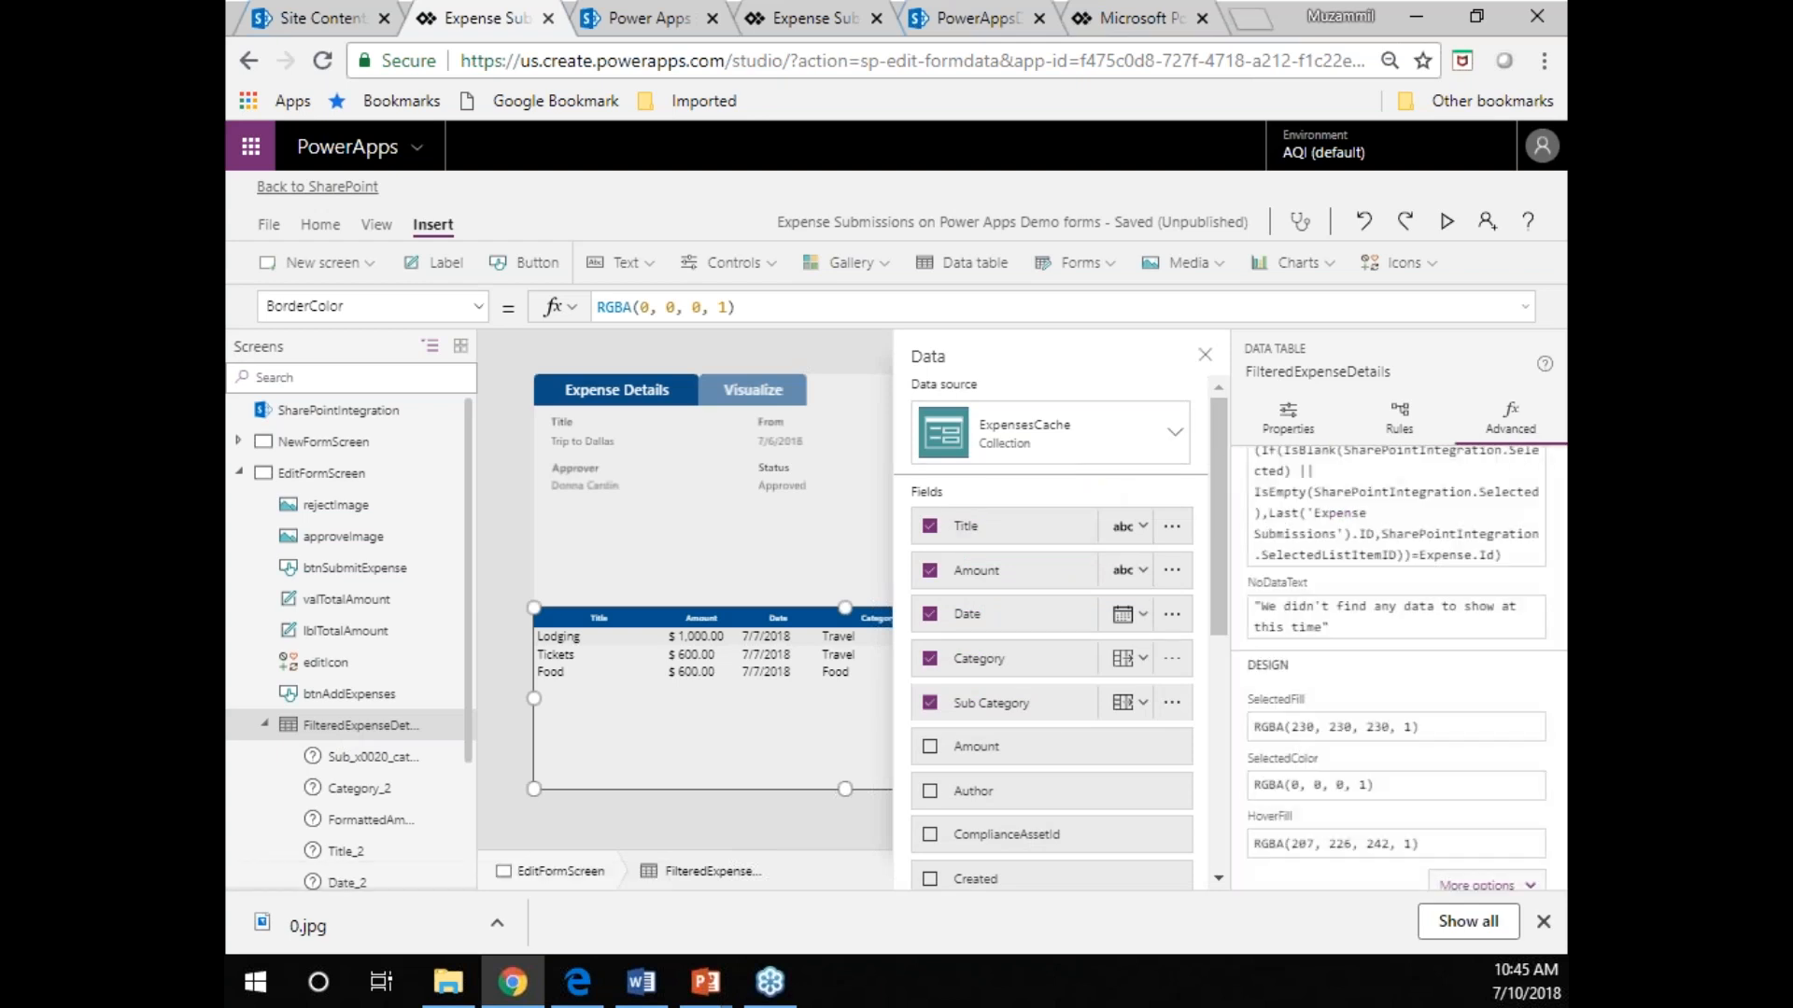
pyautogui.click(1270, 435)
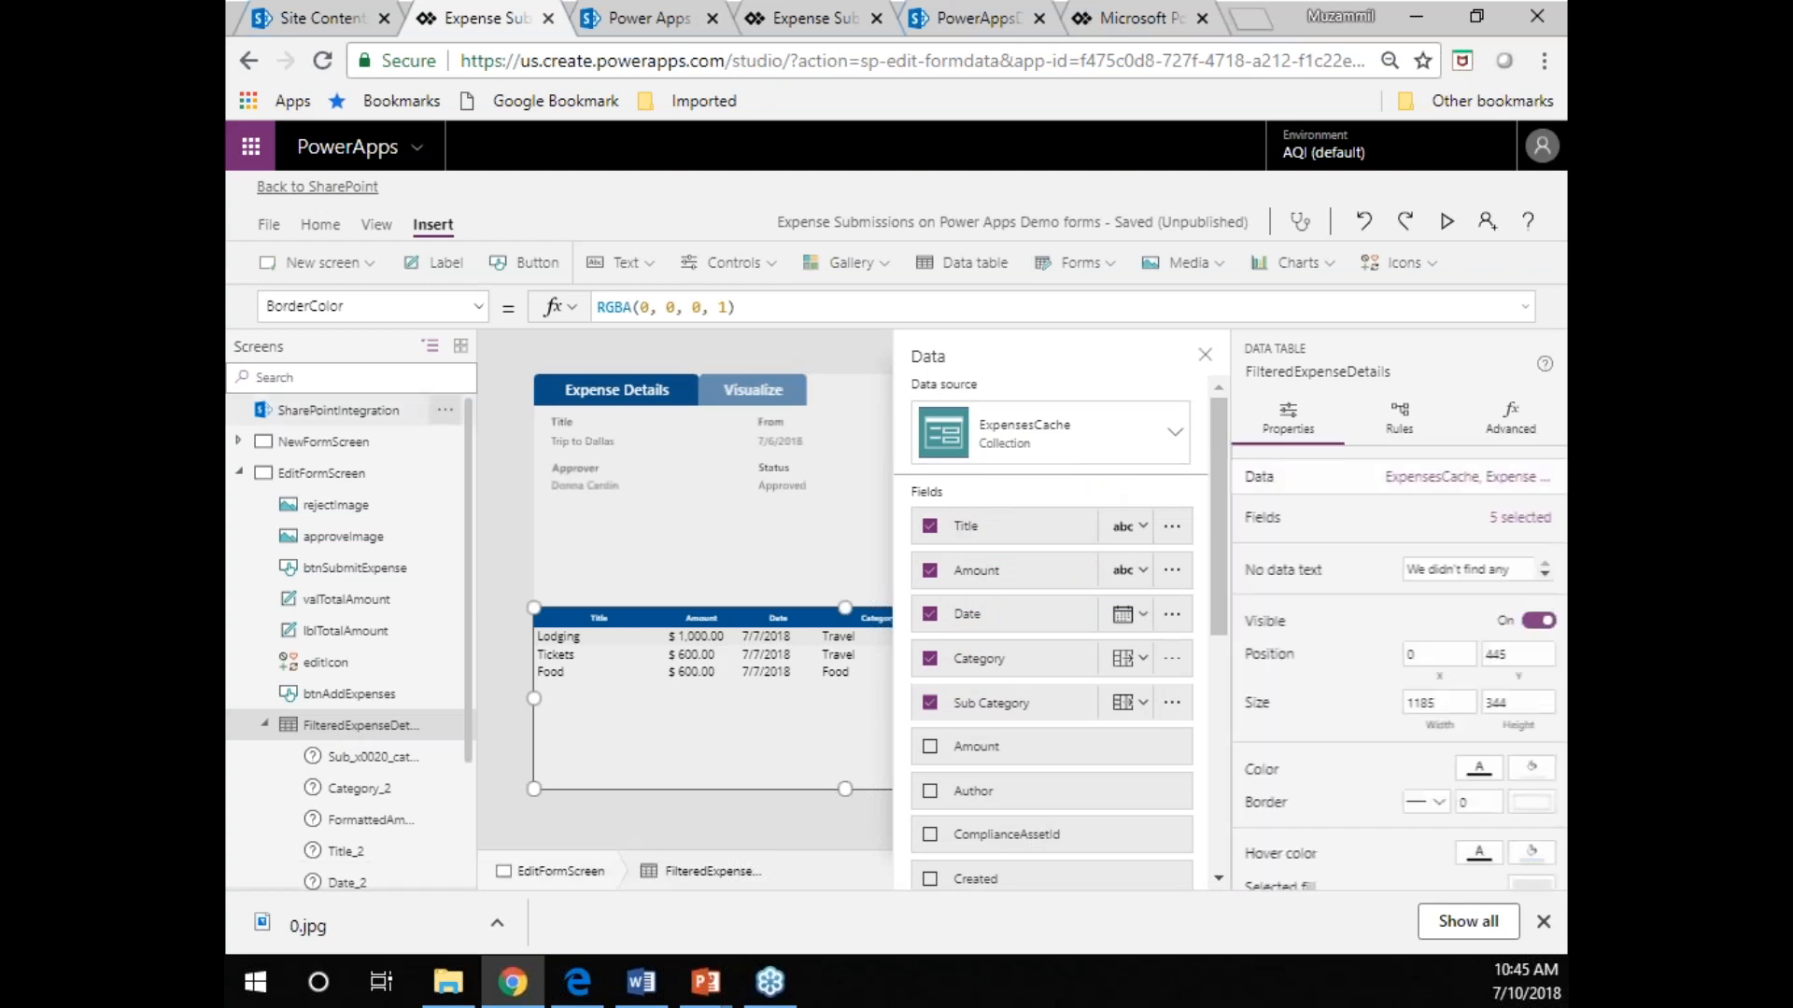
# Look through the list of properties available for the FilteredExpenseDetails data table.
pyautogui.click(478, 308)
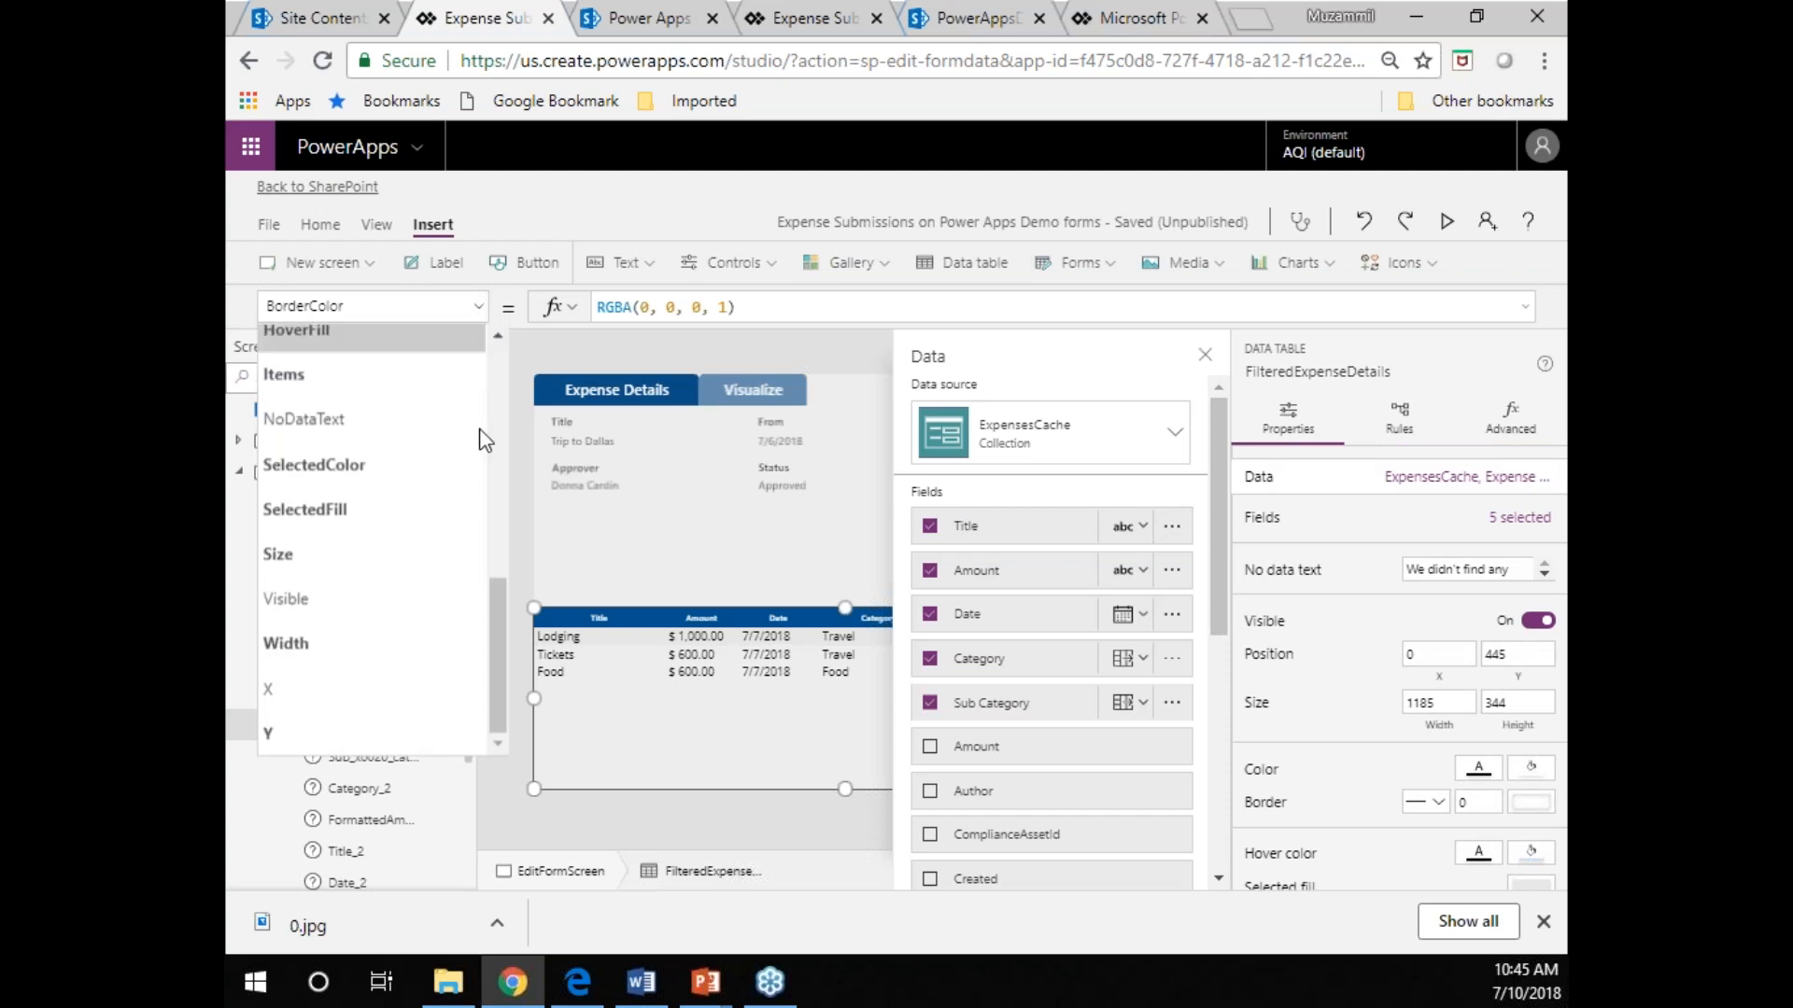
pyautogui.click(705, 801)
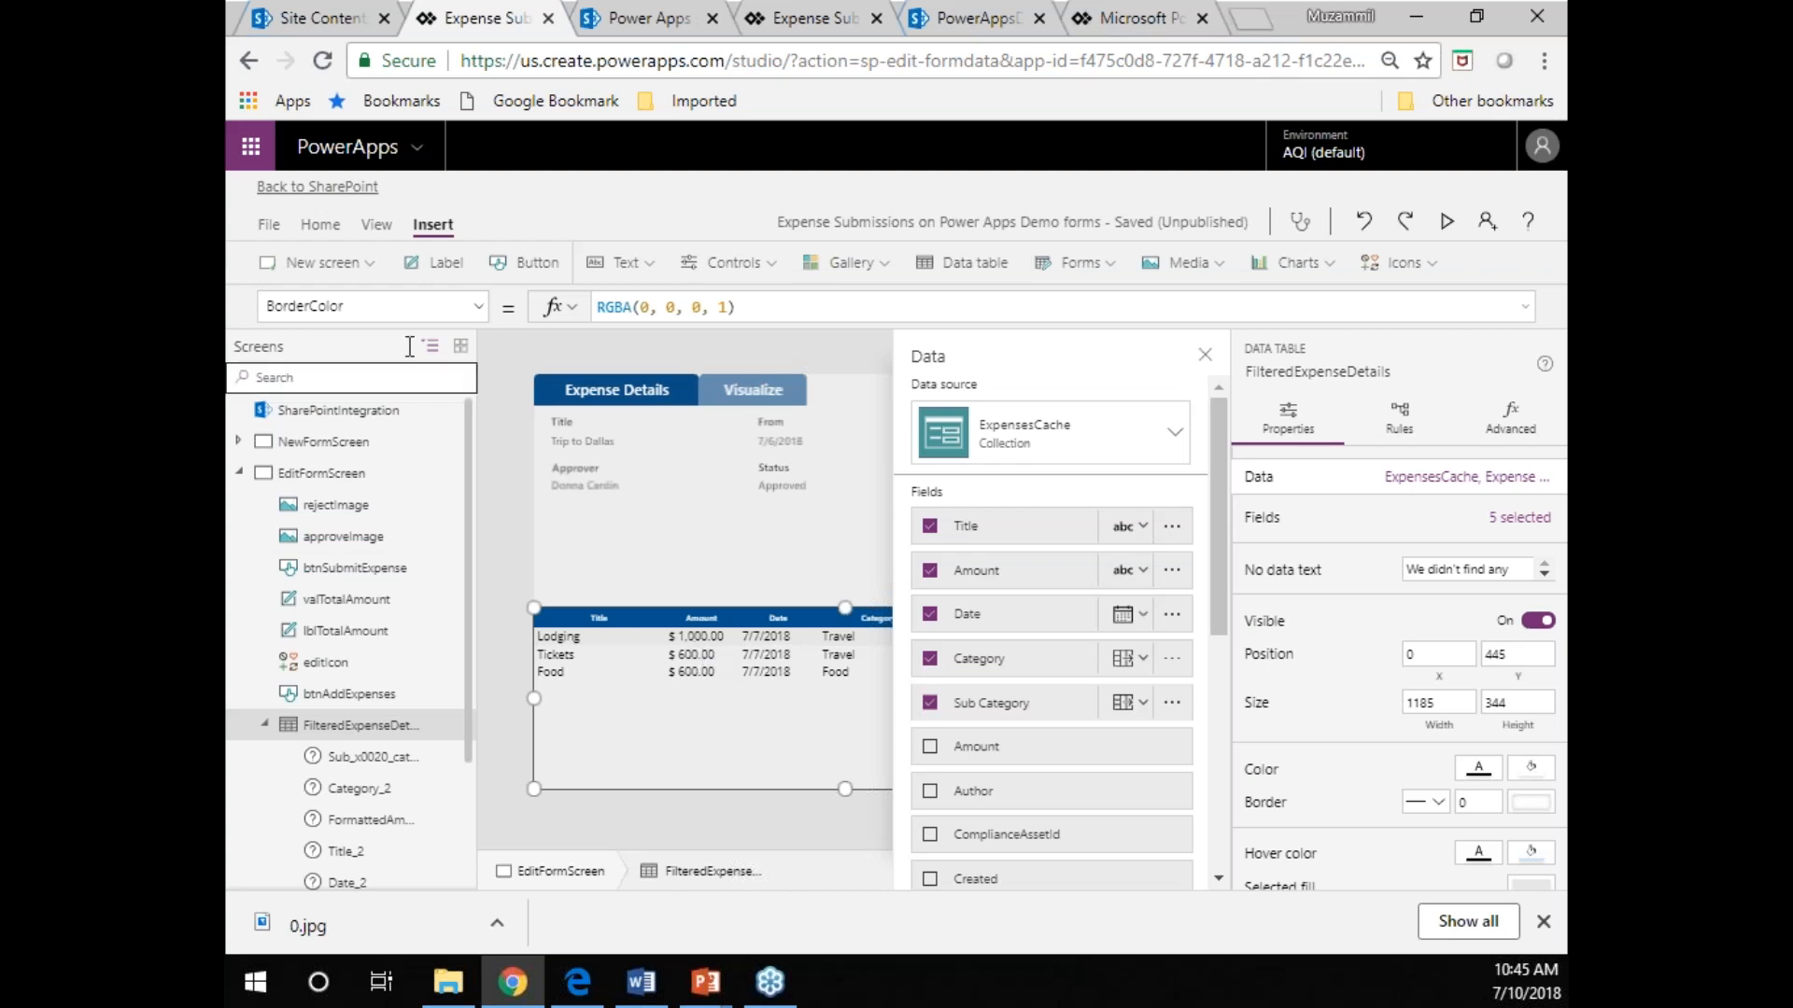
pyautogui.click(478, 308)
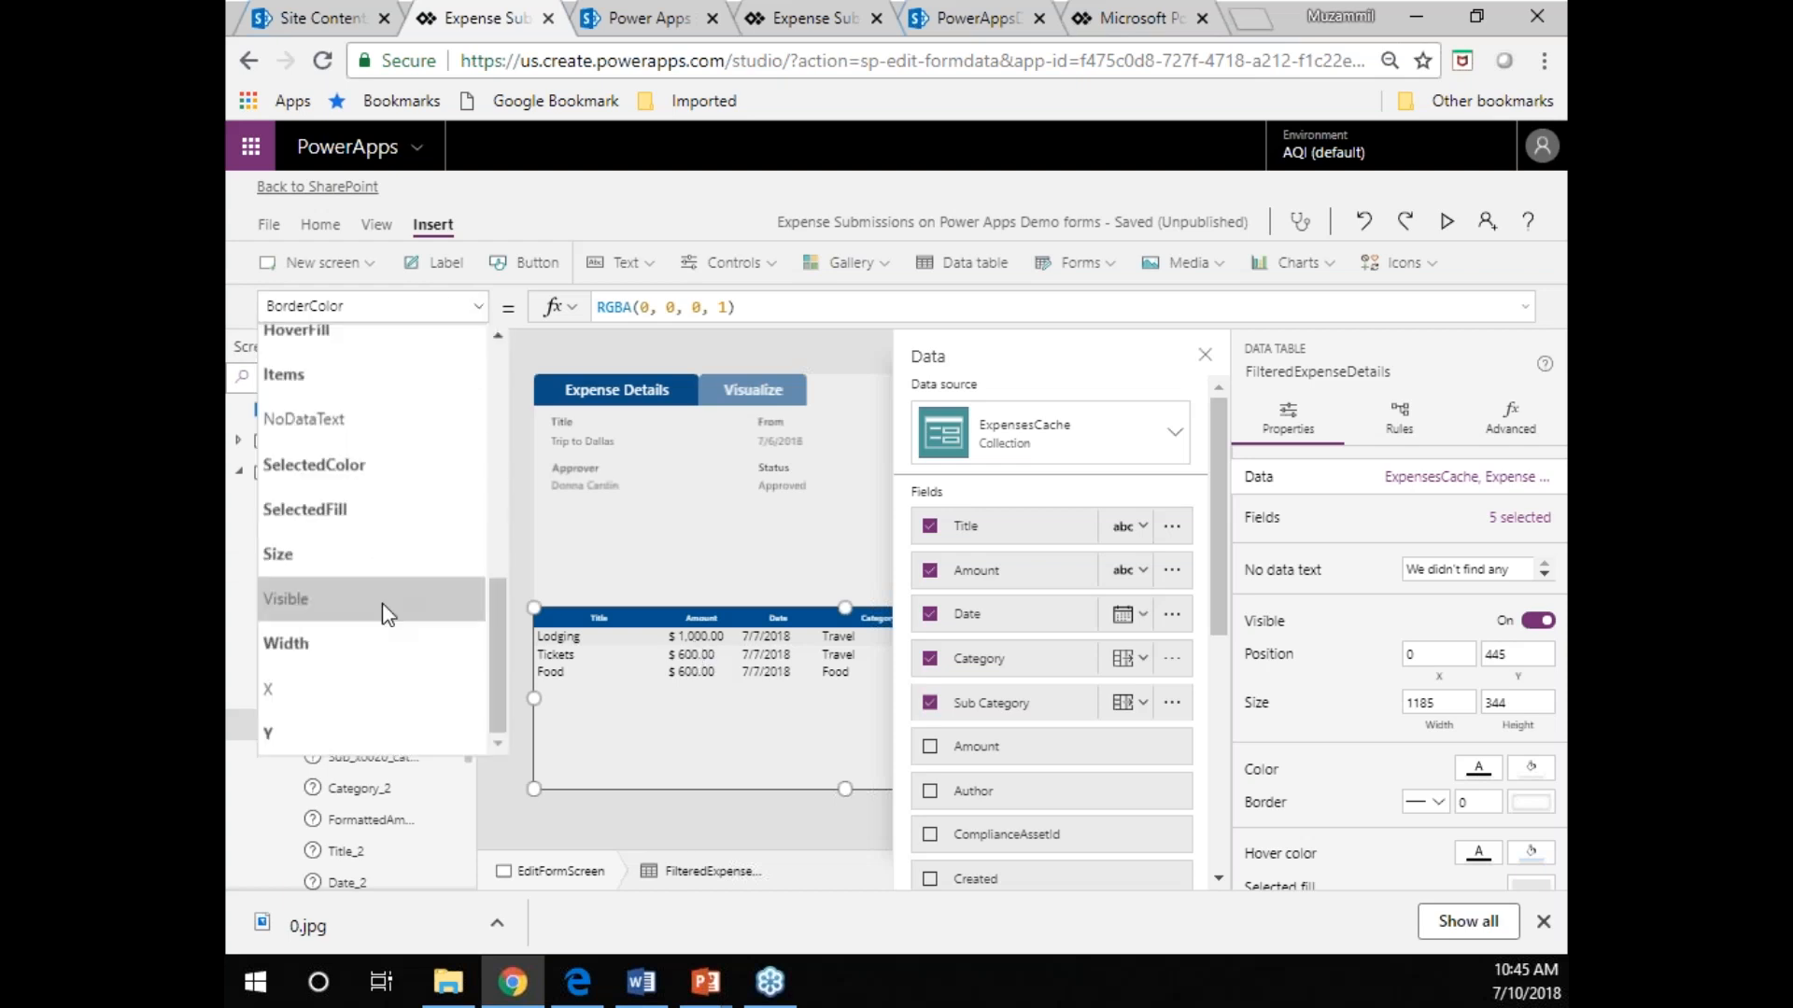
pyautogui.click(514, 827)
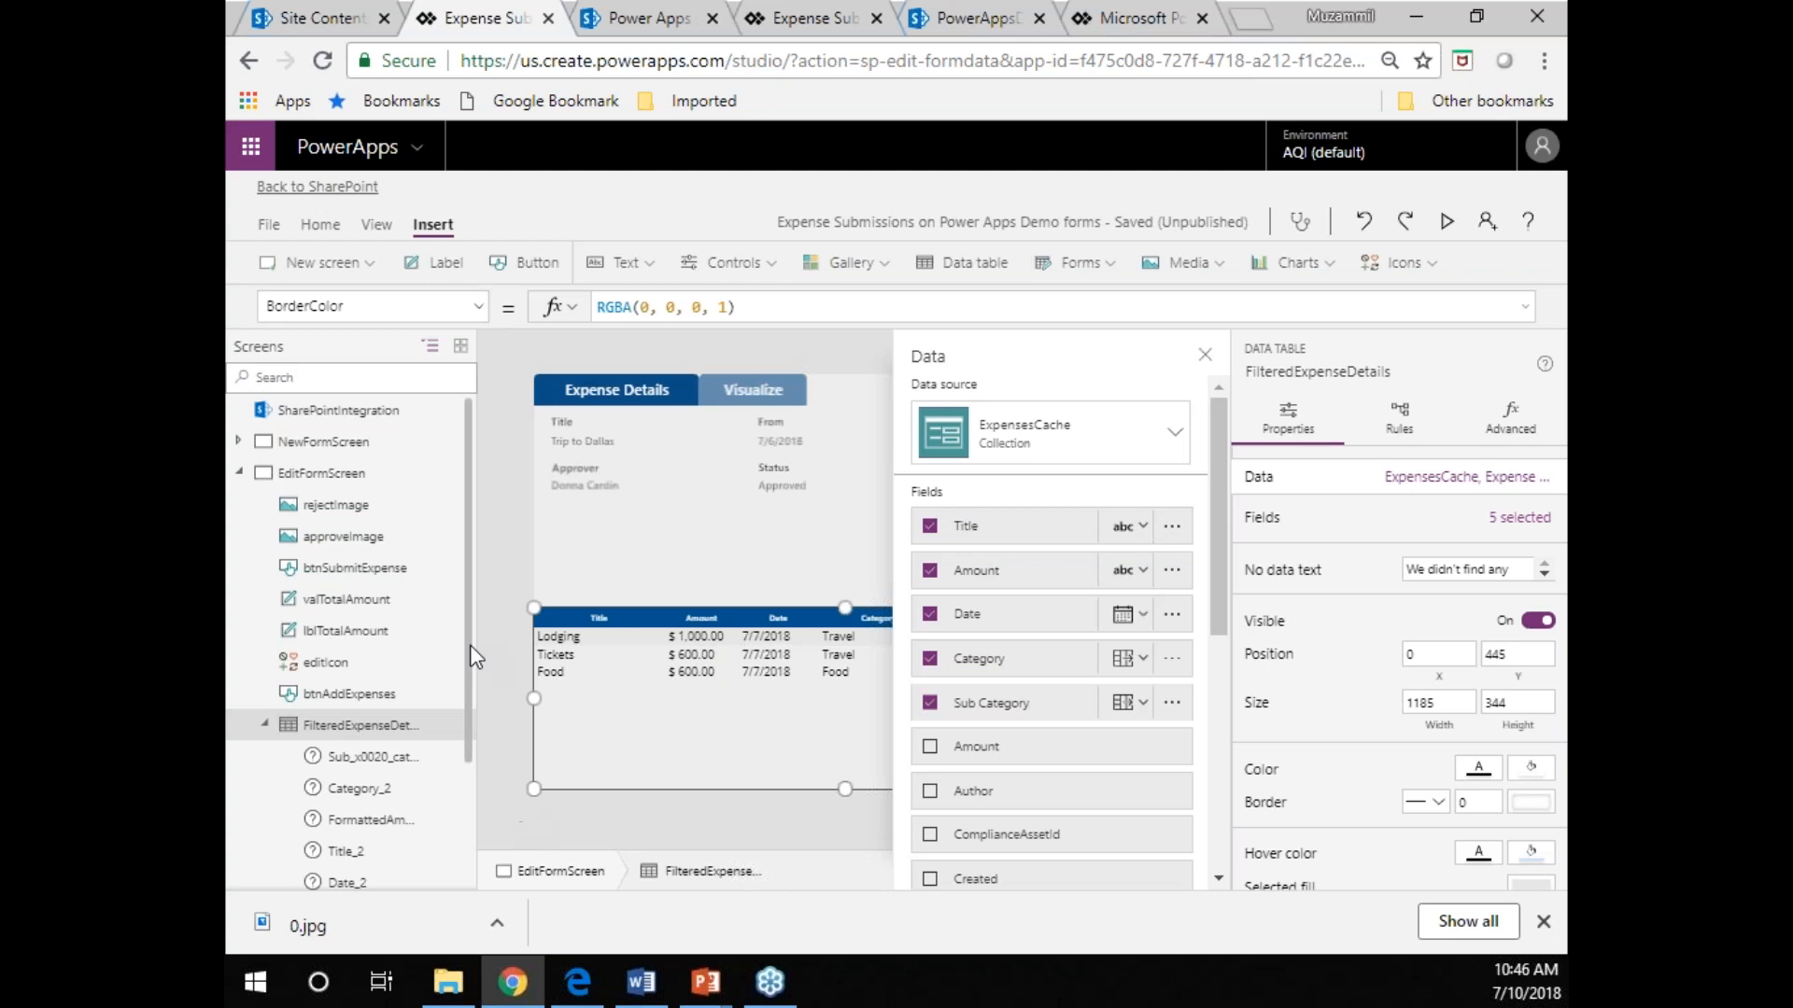
# Examine EditFormScreen's full OnVisible formula, including the Expense Submissions source and how the FormattedAmount column is built from Amount.
pyautogui.click(346, 467)
pyautogui.click(472, 306)
pyautogui.click(351, 616)
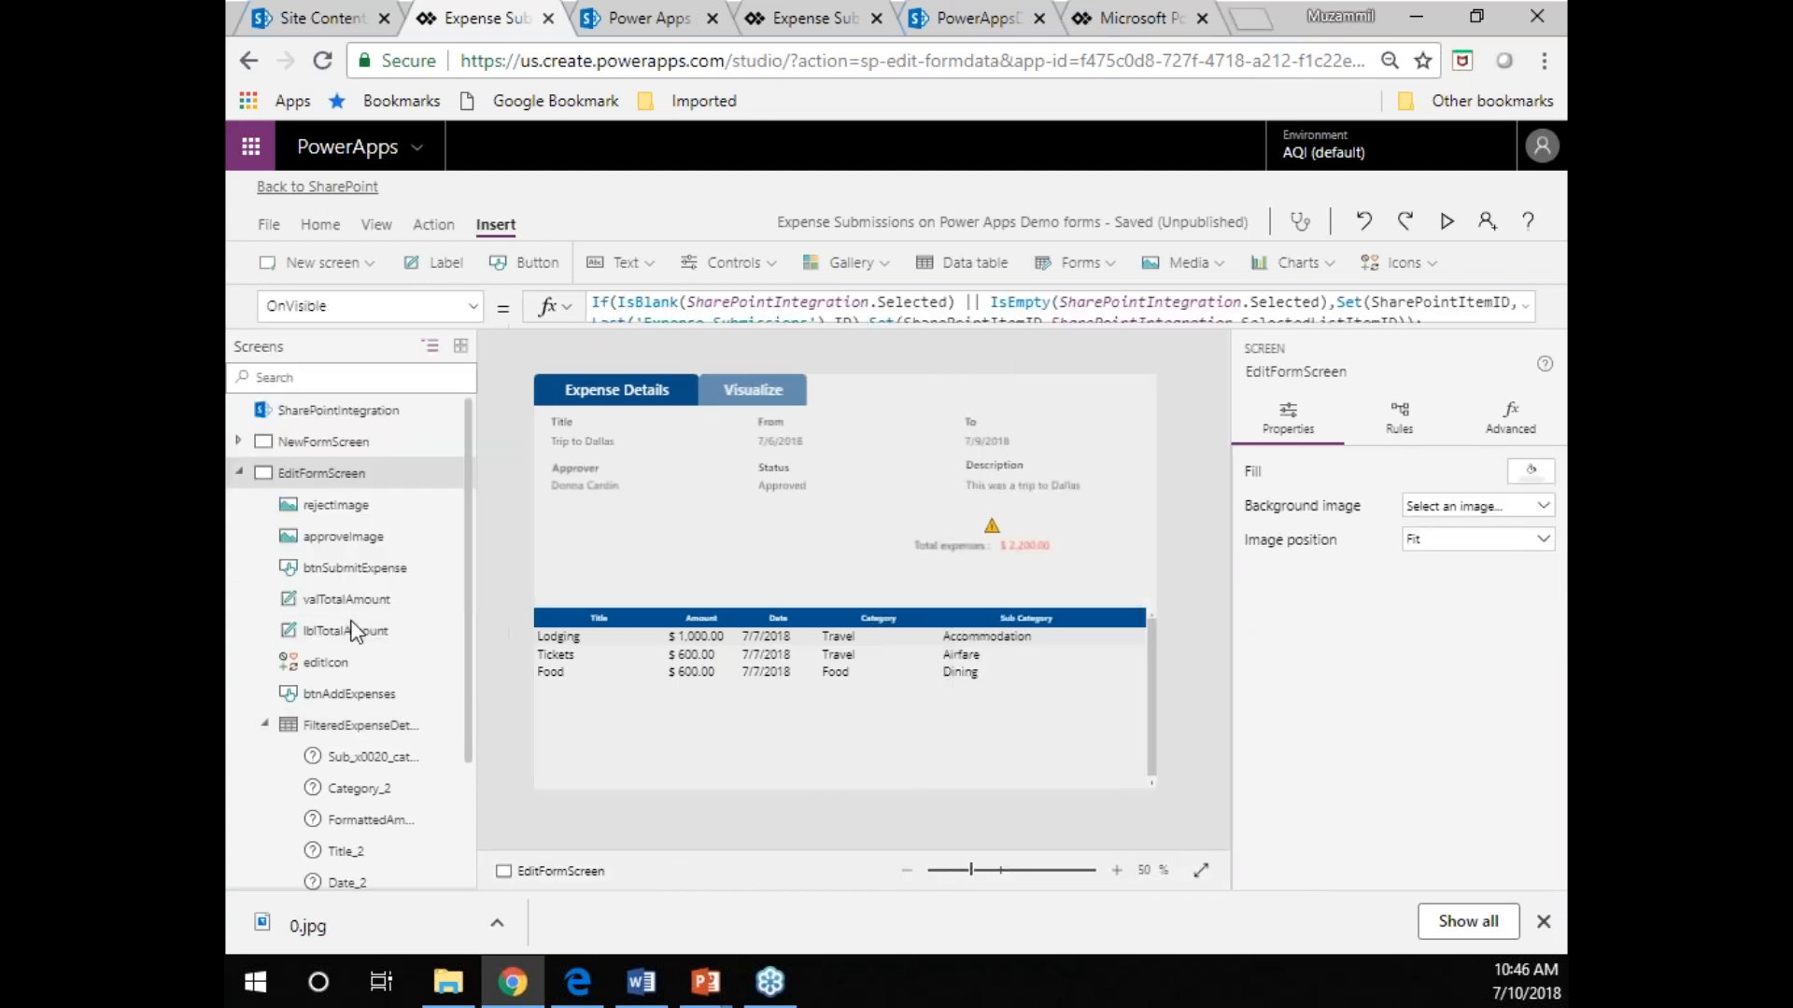
pyautogui.click(1524, 312)
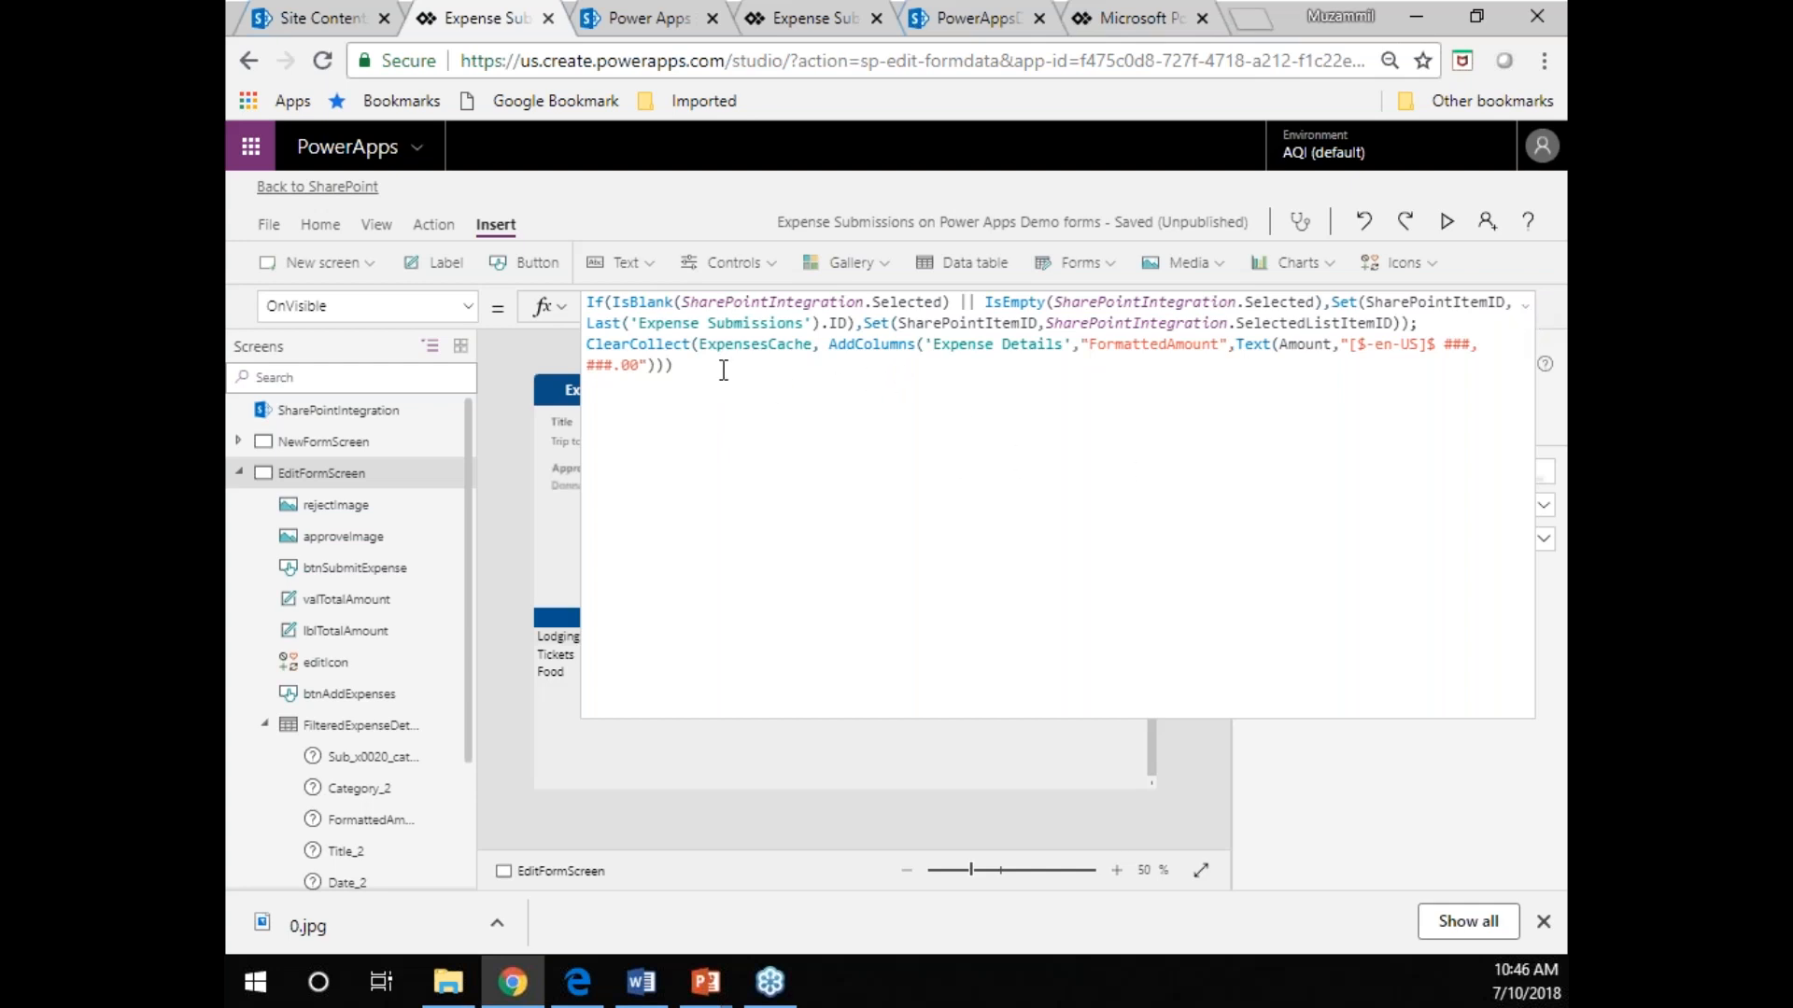
pyautogui.click(694, 332)
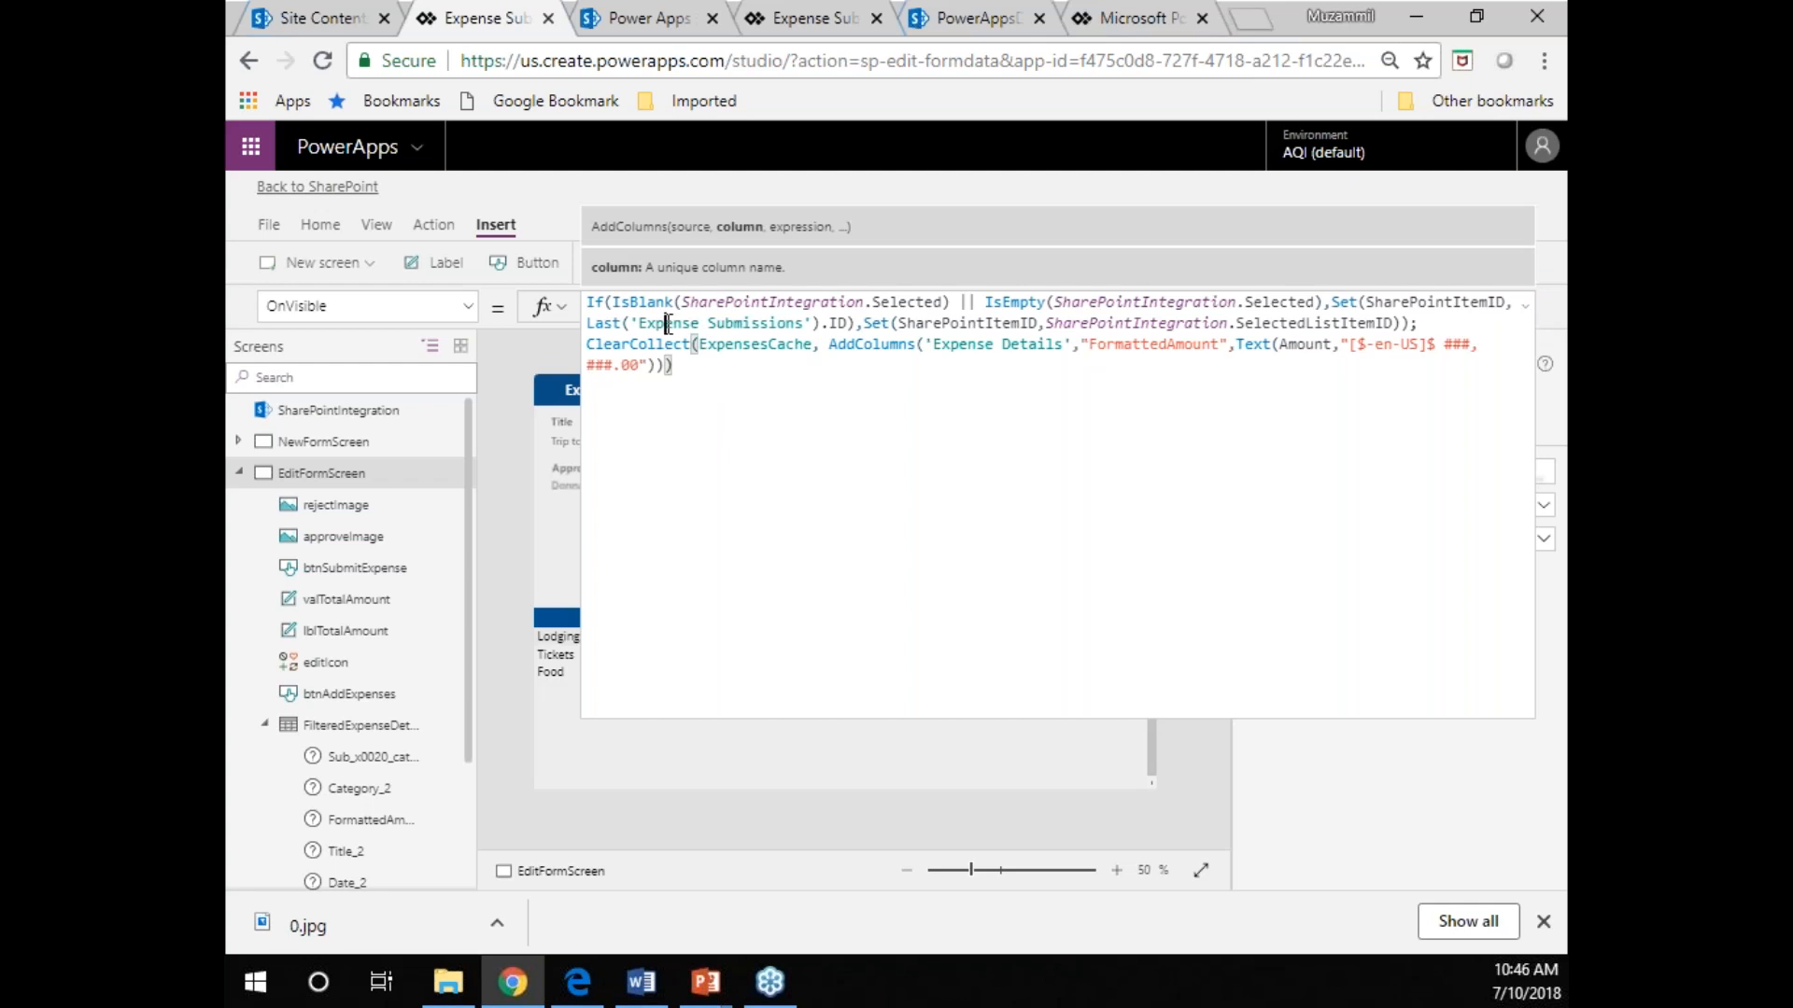
pyautogui.doubleClick(736, 324)
pyautogui.click(737, 323)
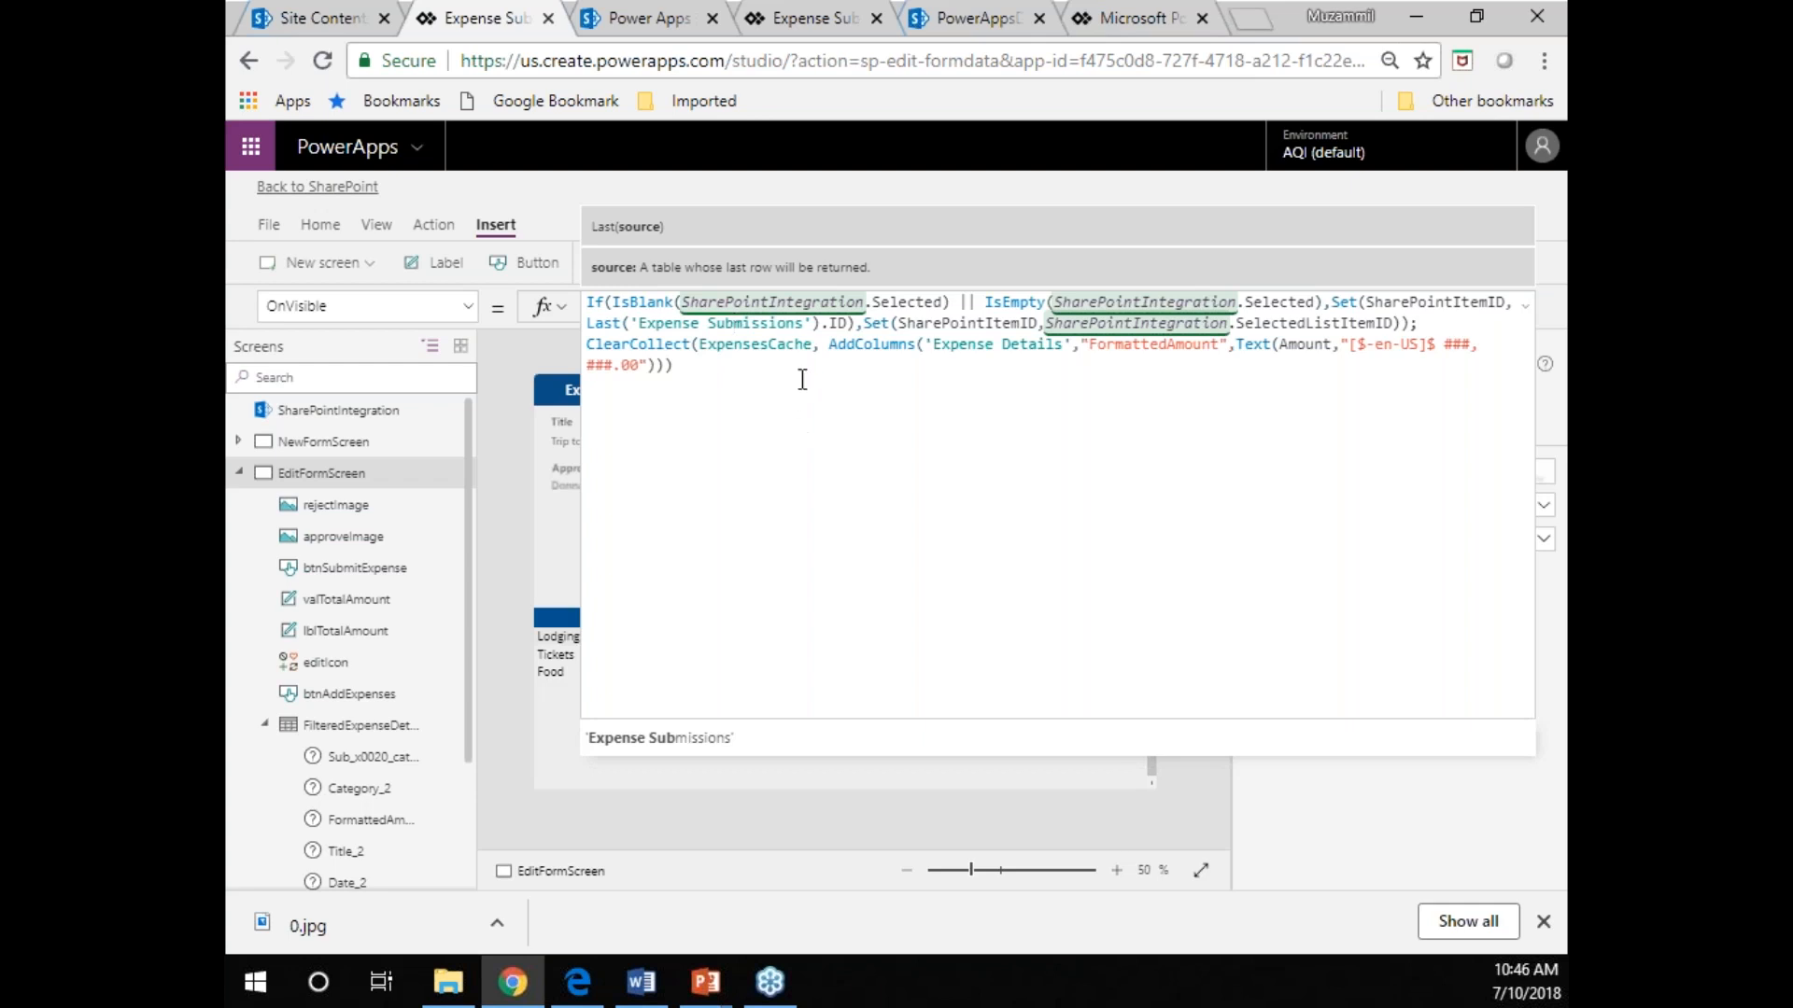
pyautogui.doubleClick(1143, 348)
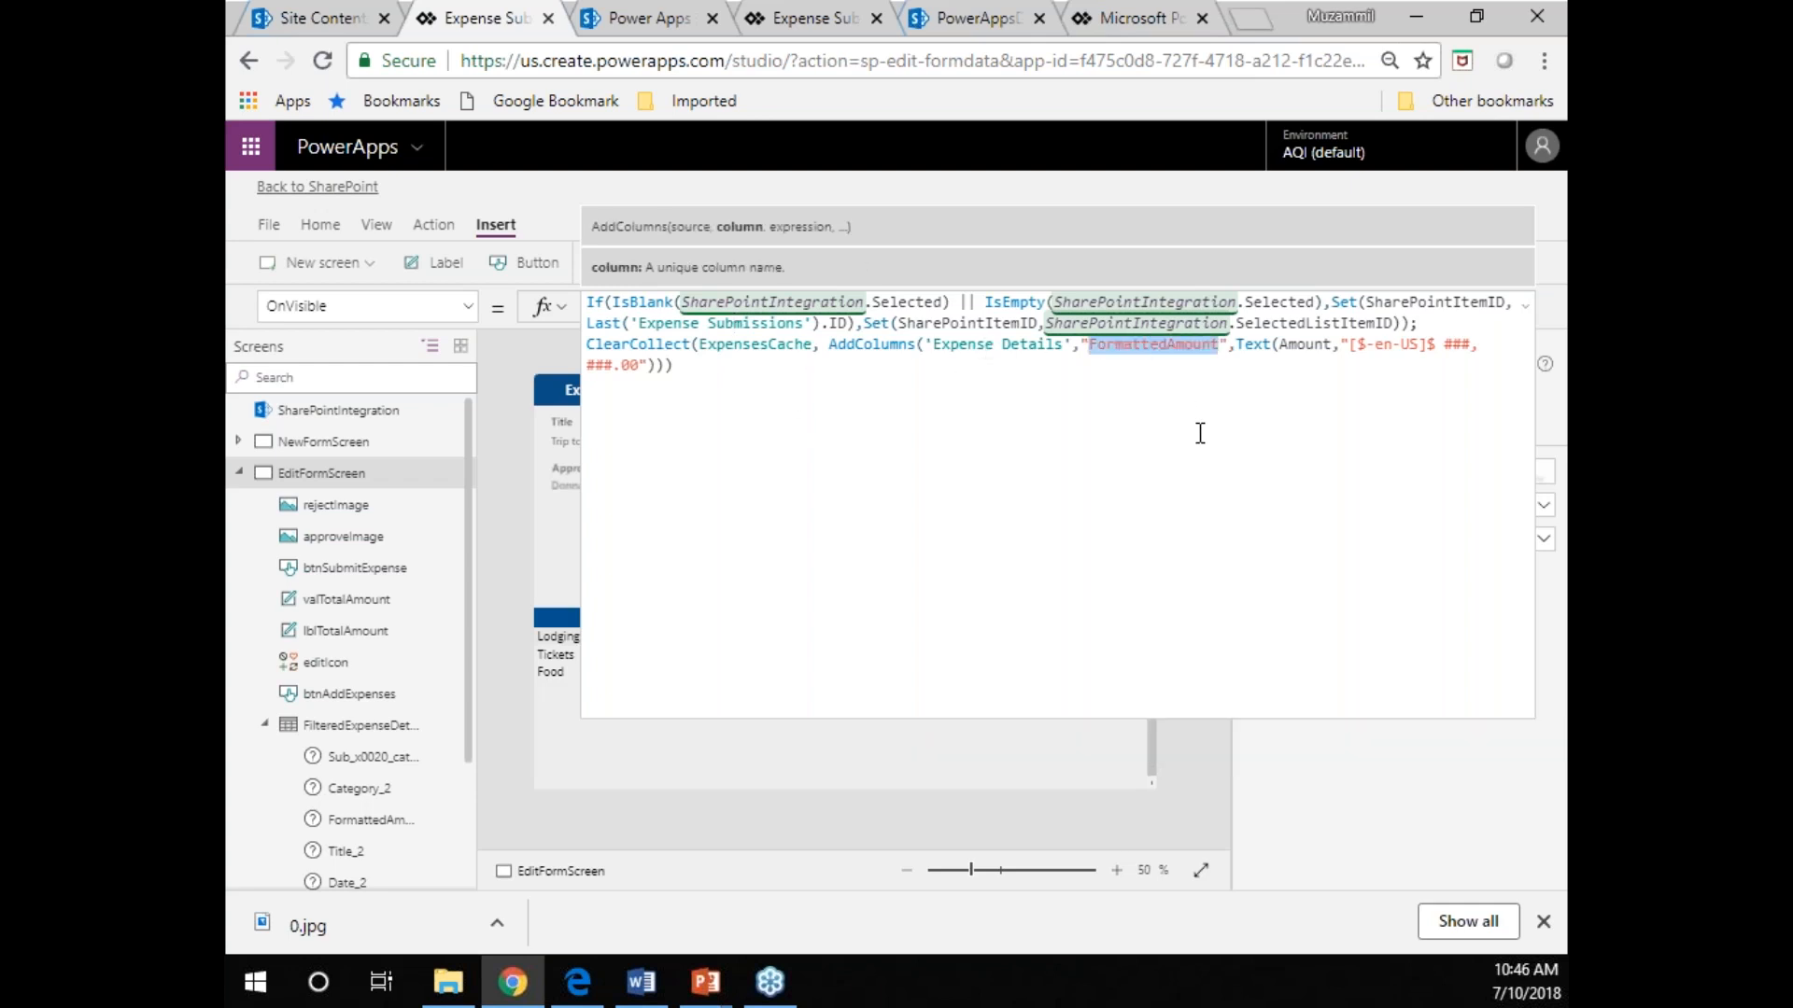
pyautogui.doubleClick(1294, 343)
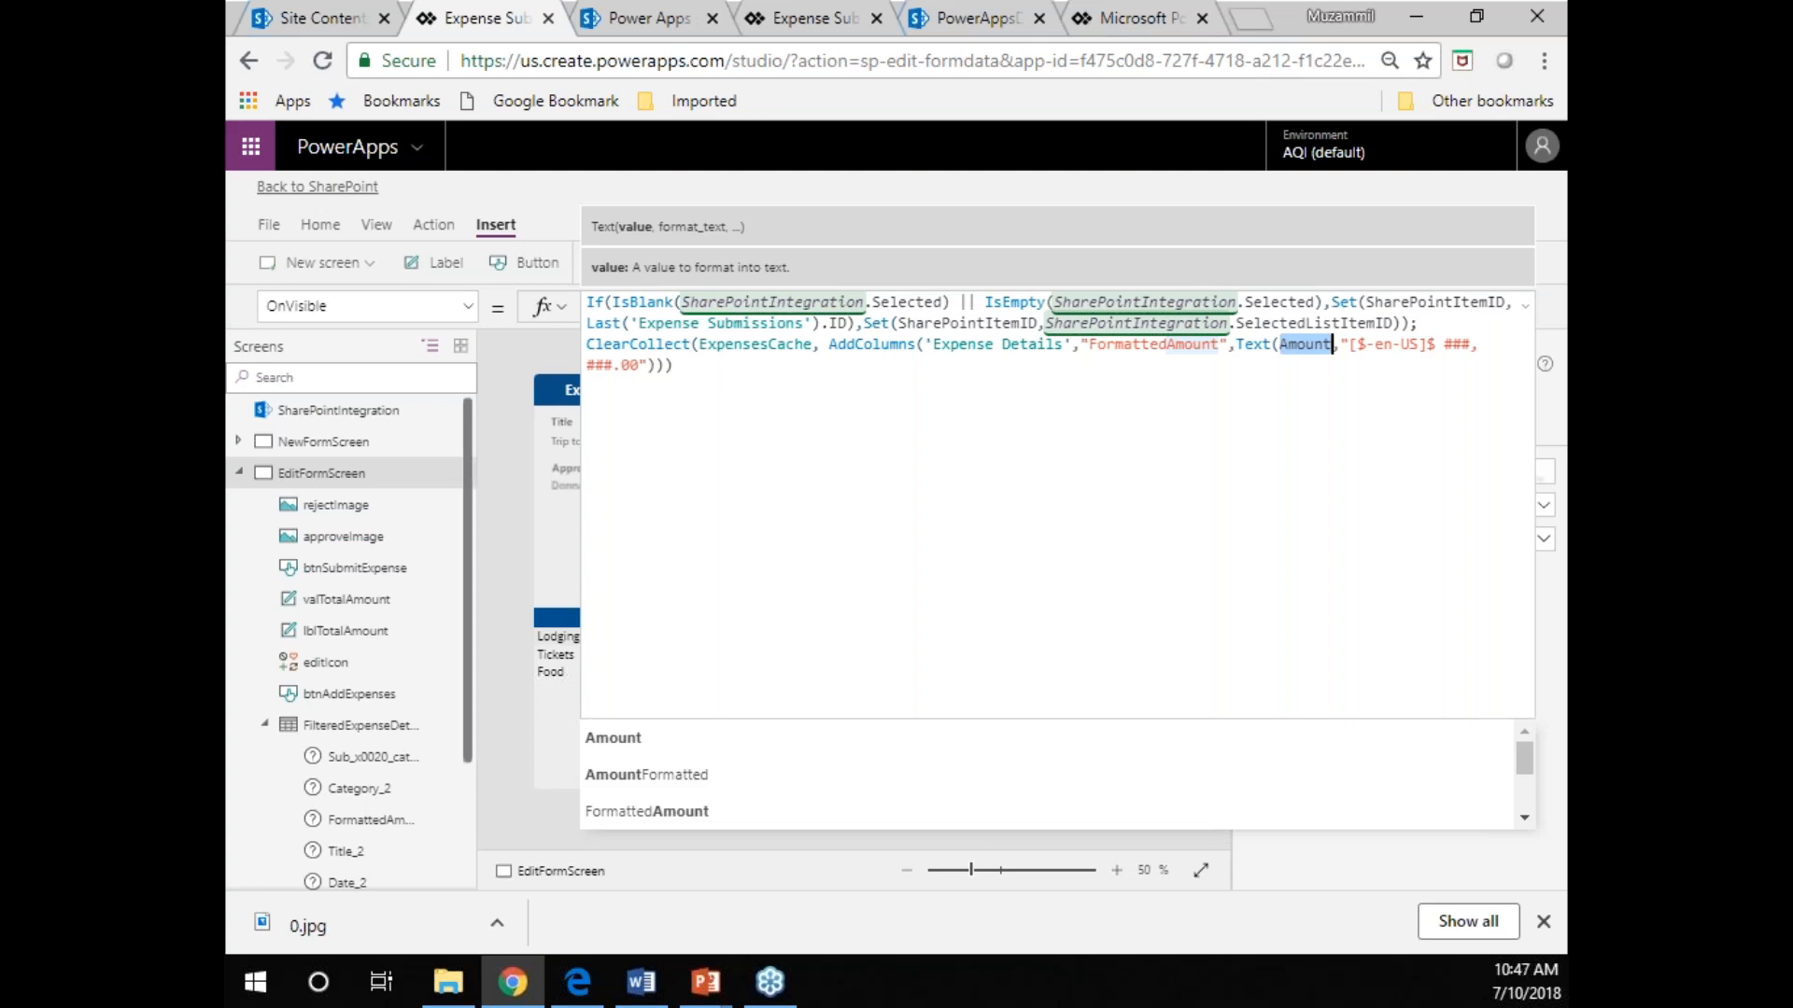
# Examine the app's ExpenseDetailRows, Approvers and ExpensesCache collections, including the FormattedAmount column of ExpensesCache.
pyautogui.click(502, 487)
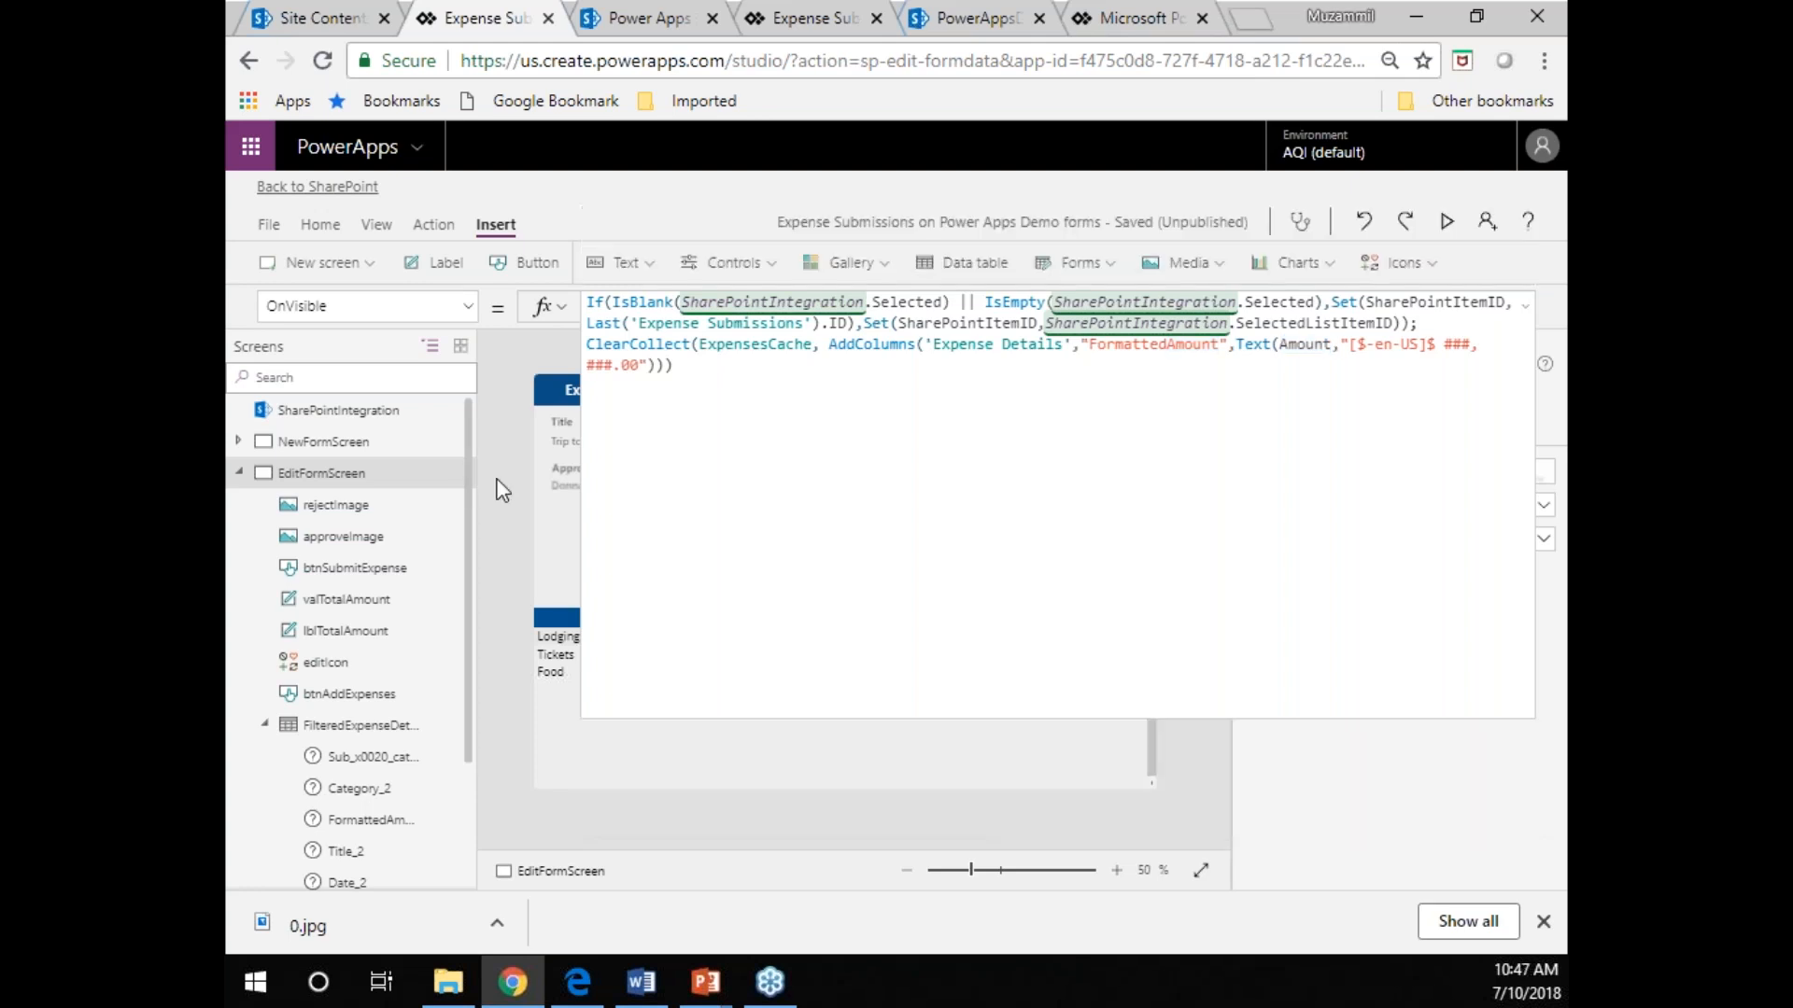
pyautogui.click(1523, 308)
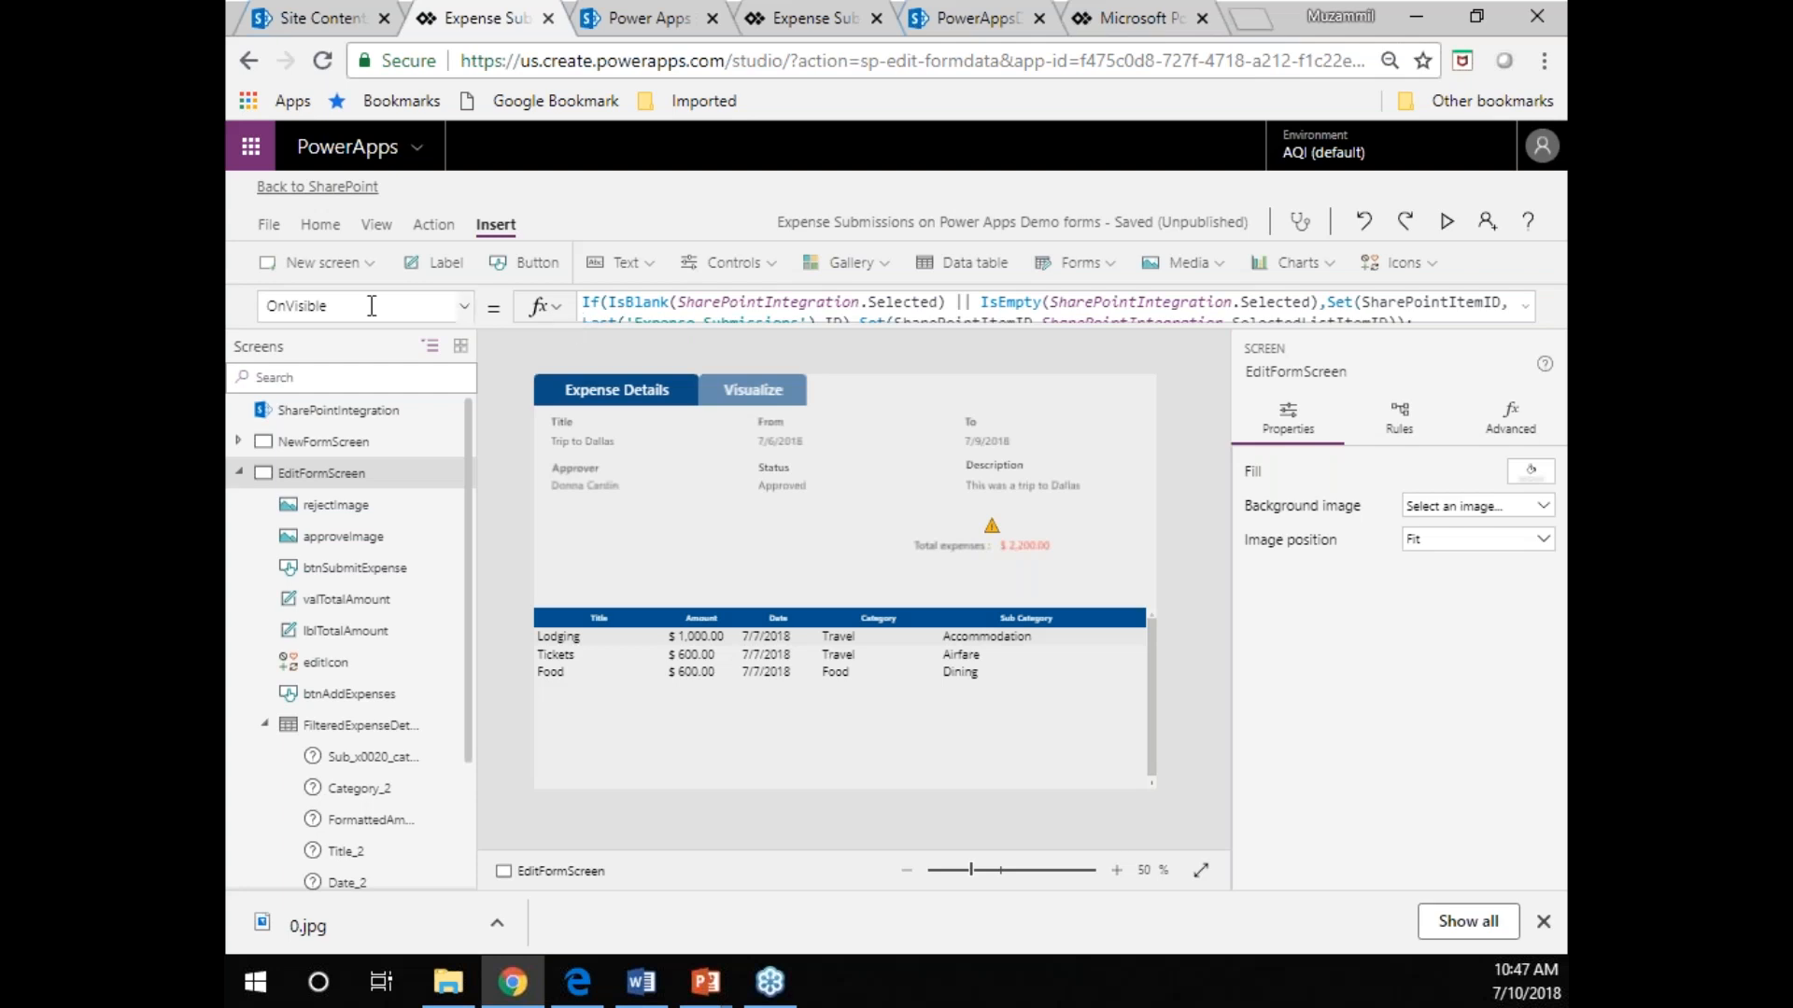
pyautogui.click(268, 225)
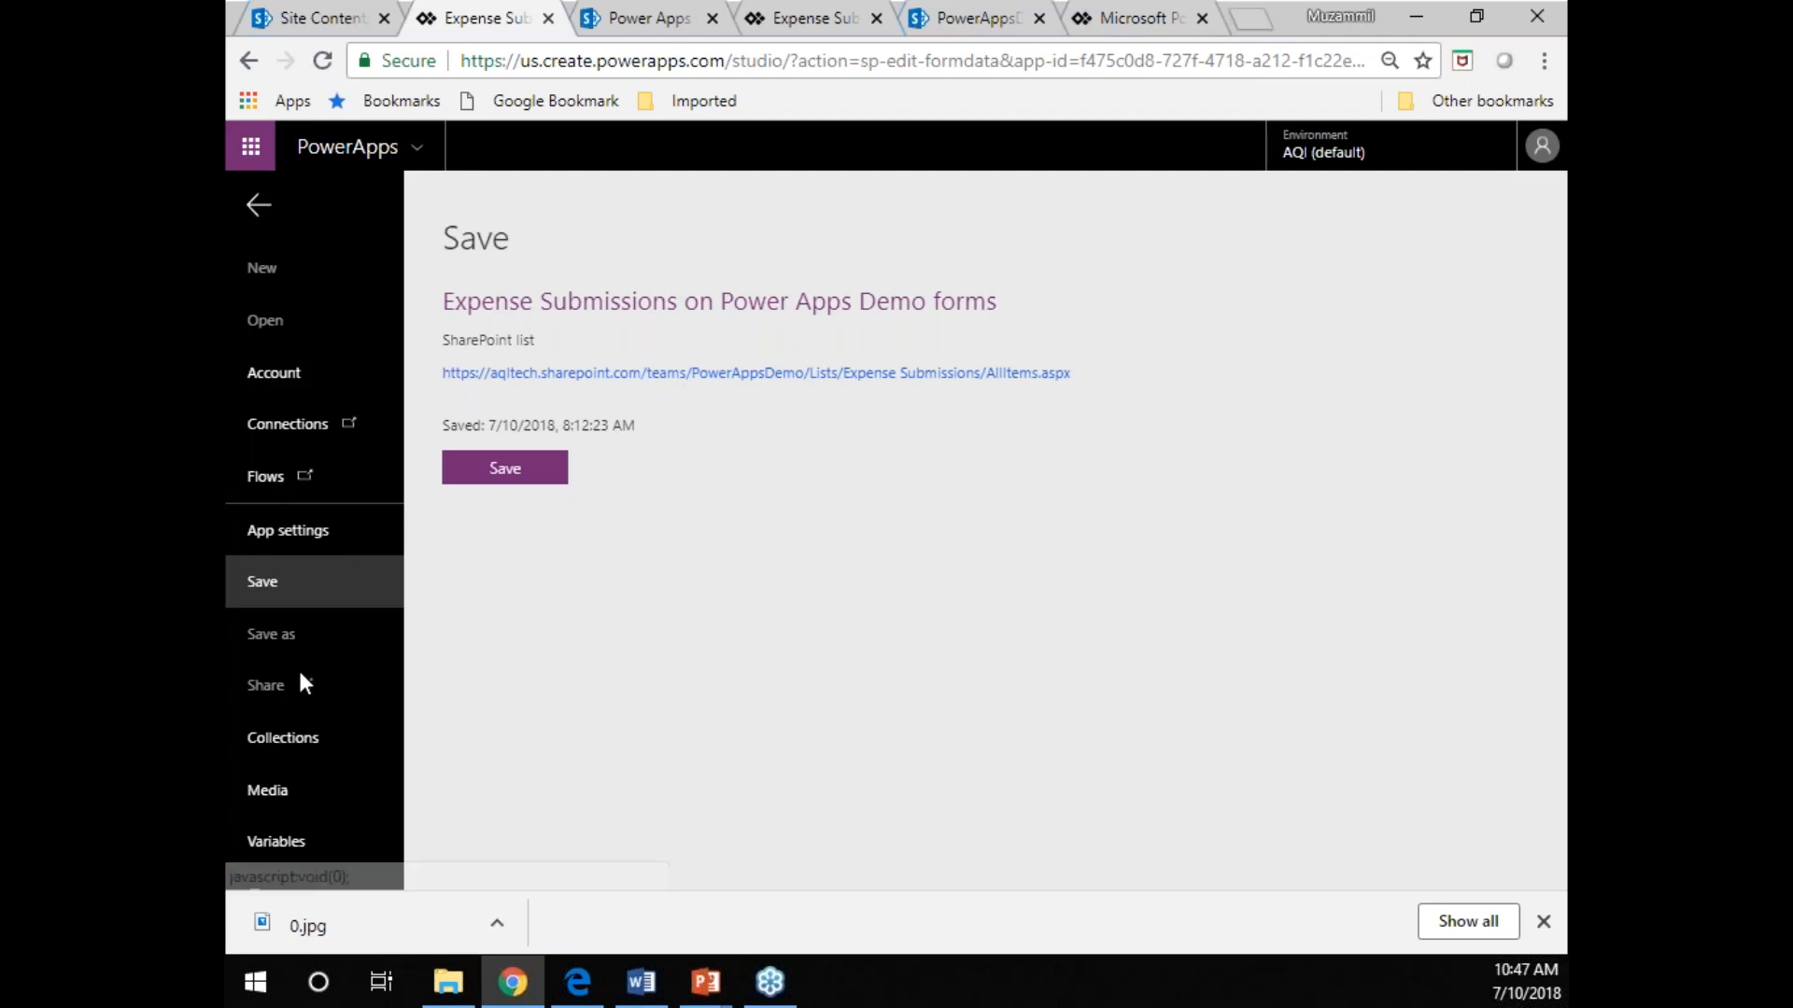
pyautogui.click(284, 742)
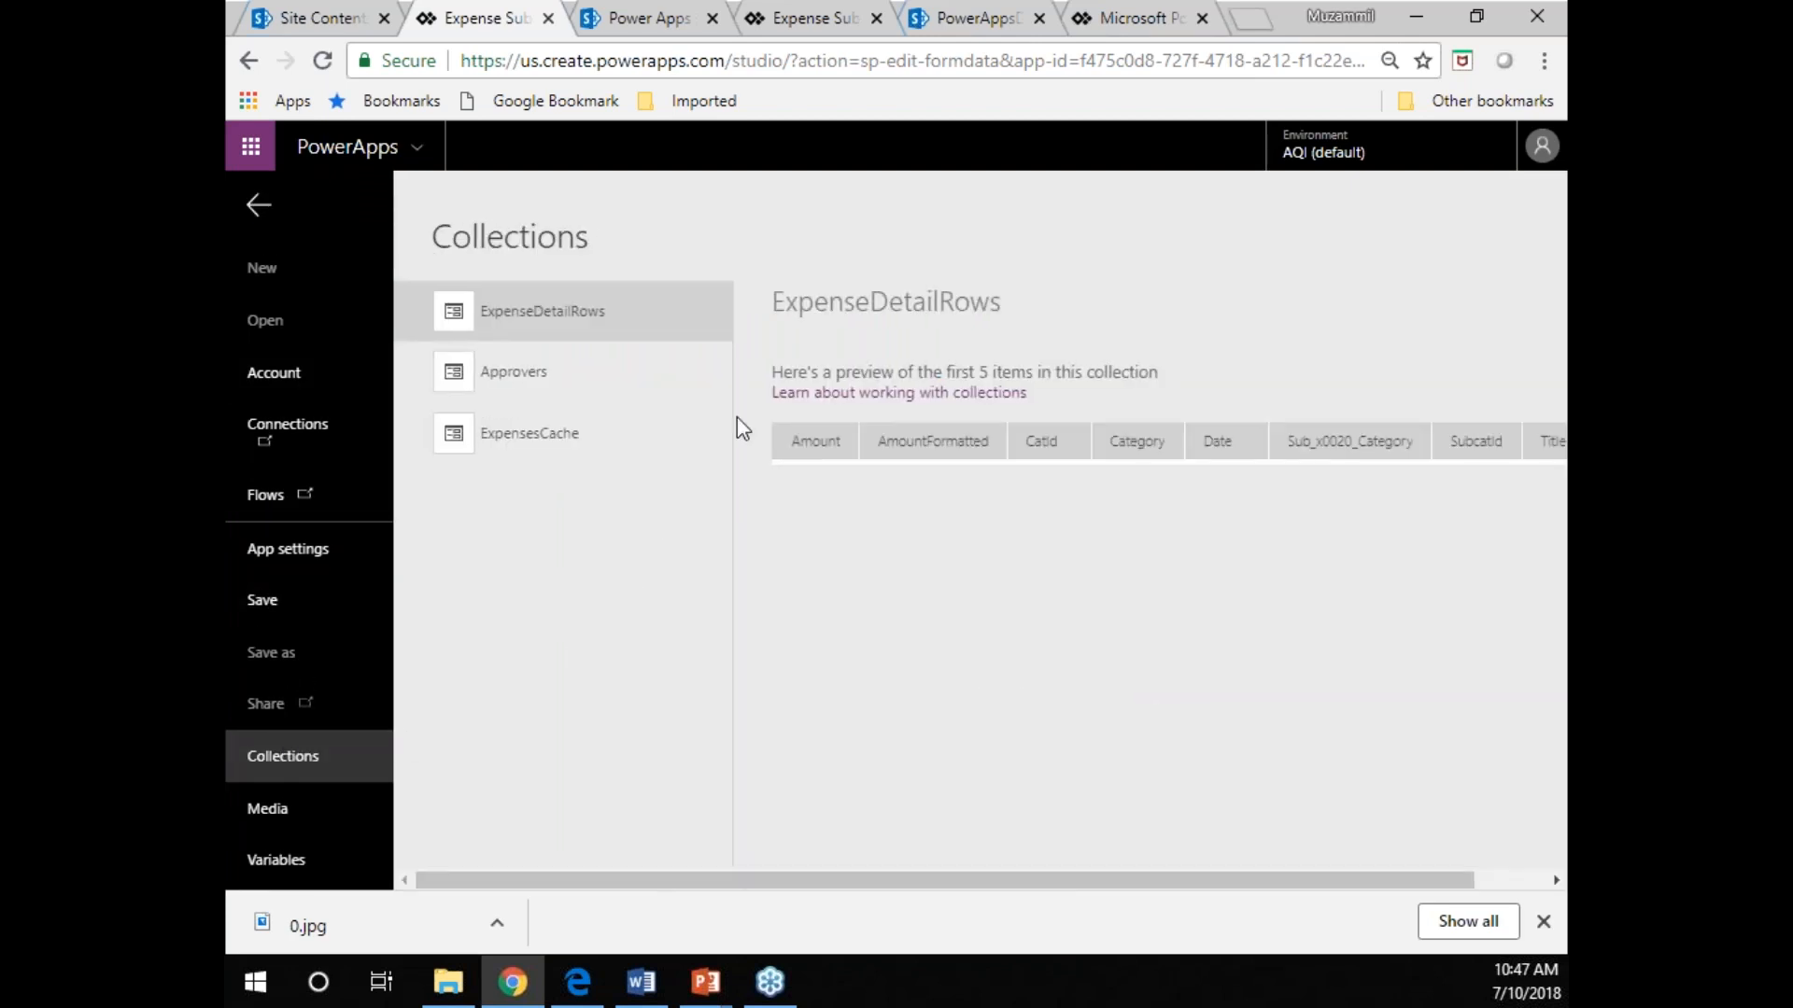
pyautogui.click(520, 372)
pyautogui.click(524, 441)
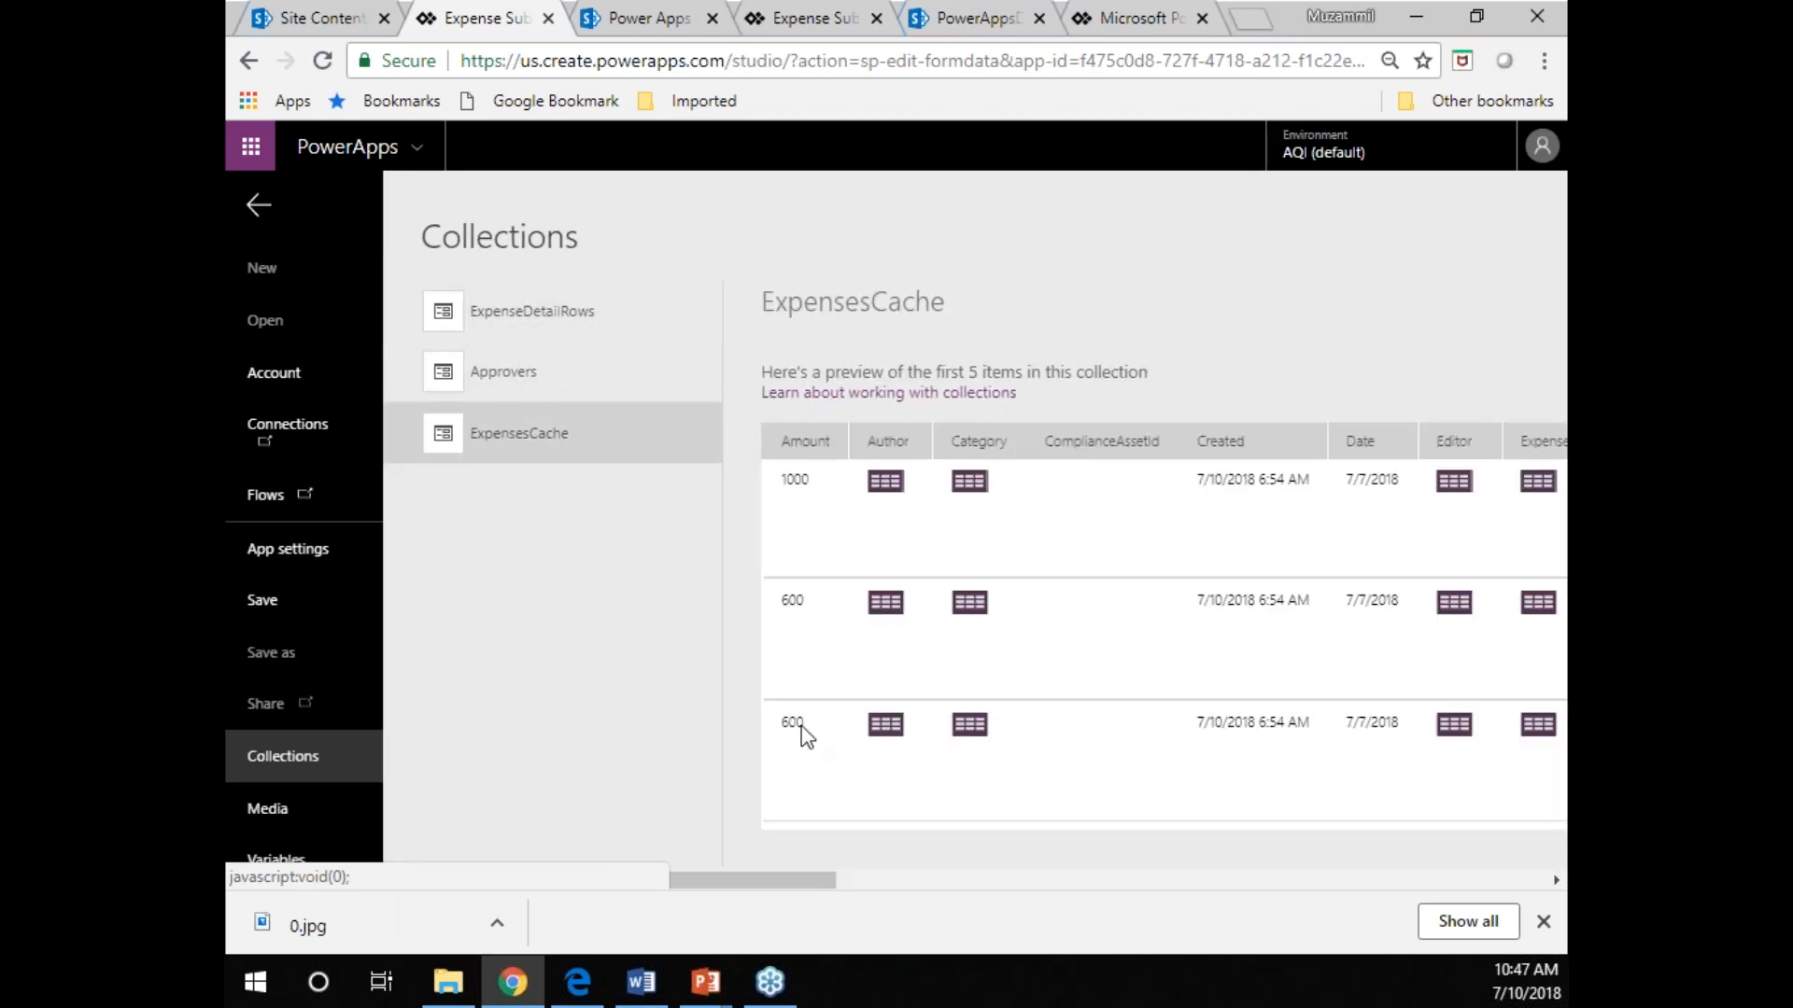
pyautogui.moveTo(757, 882); pyautogui.dragTo(948, 888)
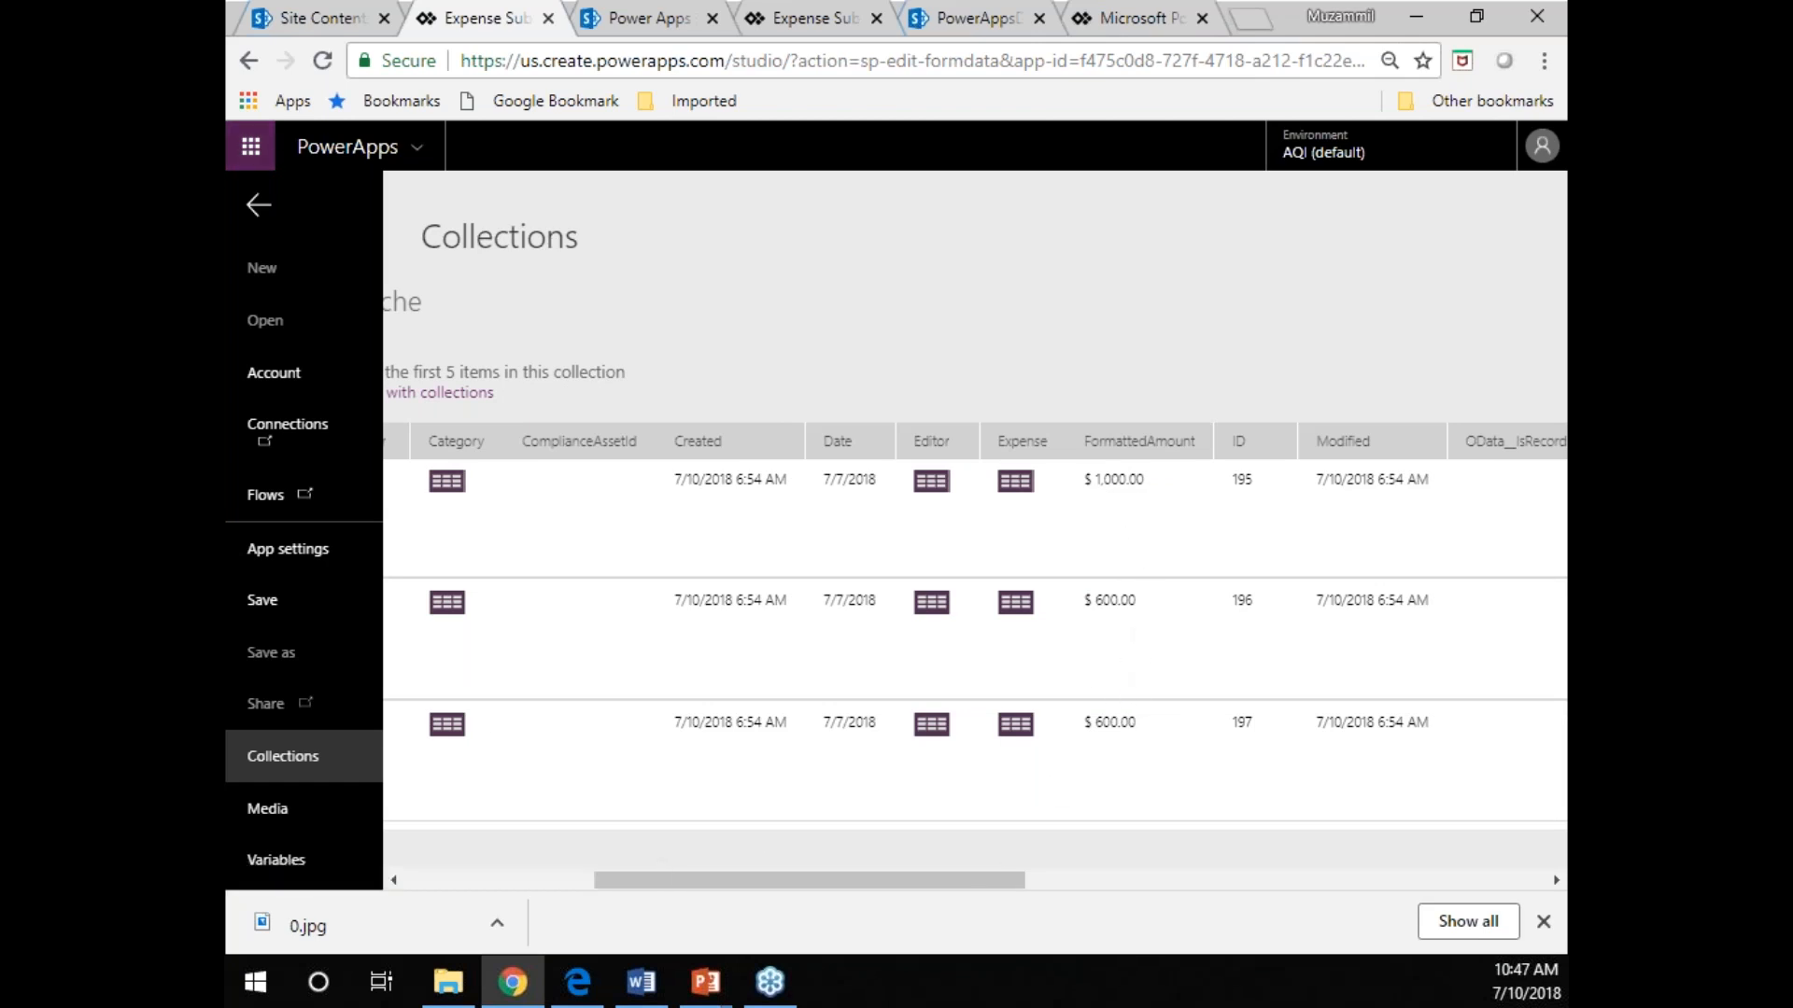
pyautogui.click(257, 205)
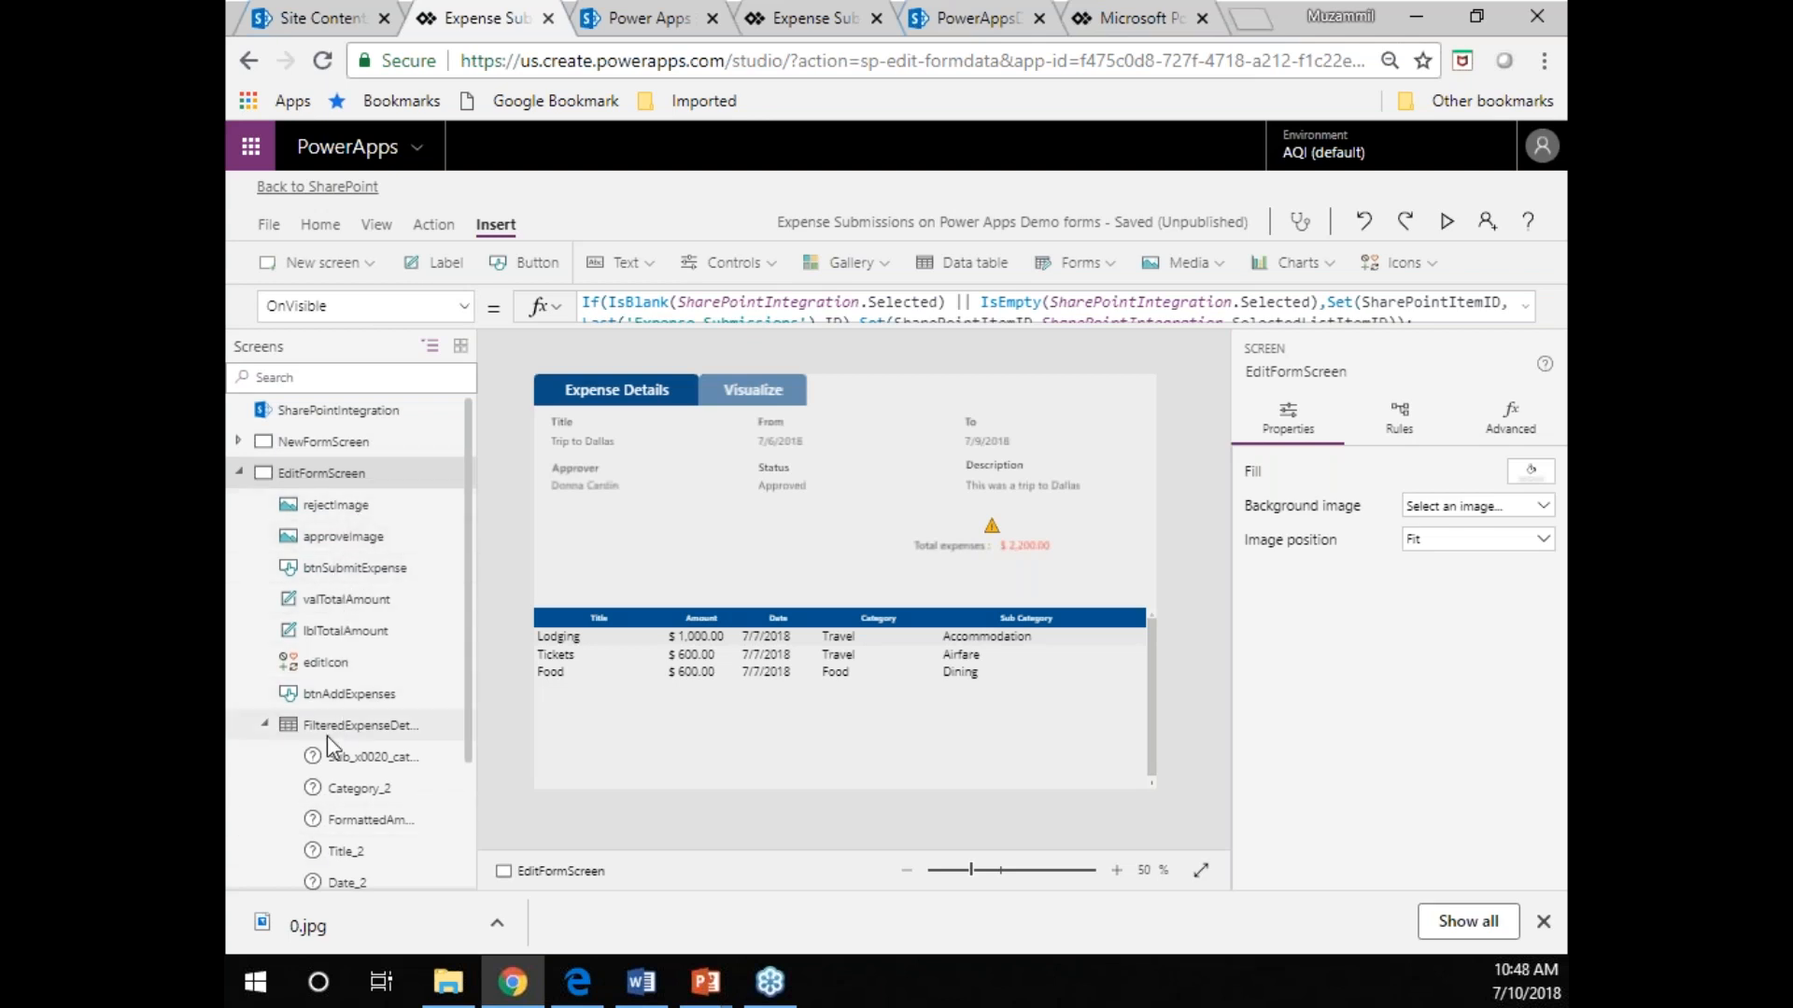
# Examine the buttons, approve and reject images and total amount label placed on EditFormScreen, with their active property formulas.
pyautogui.click(334, 698)
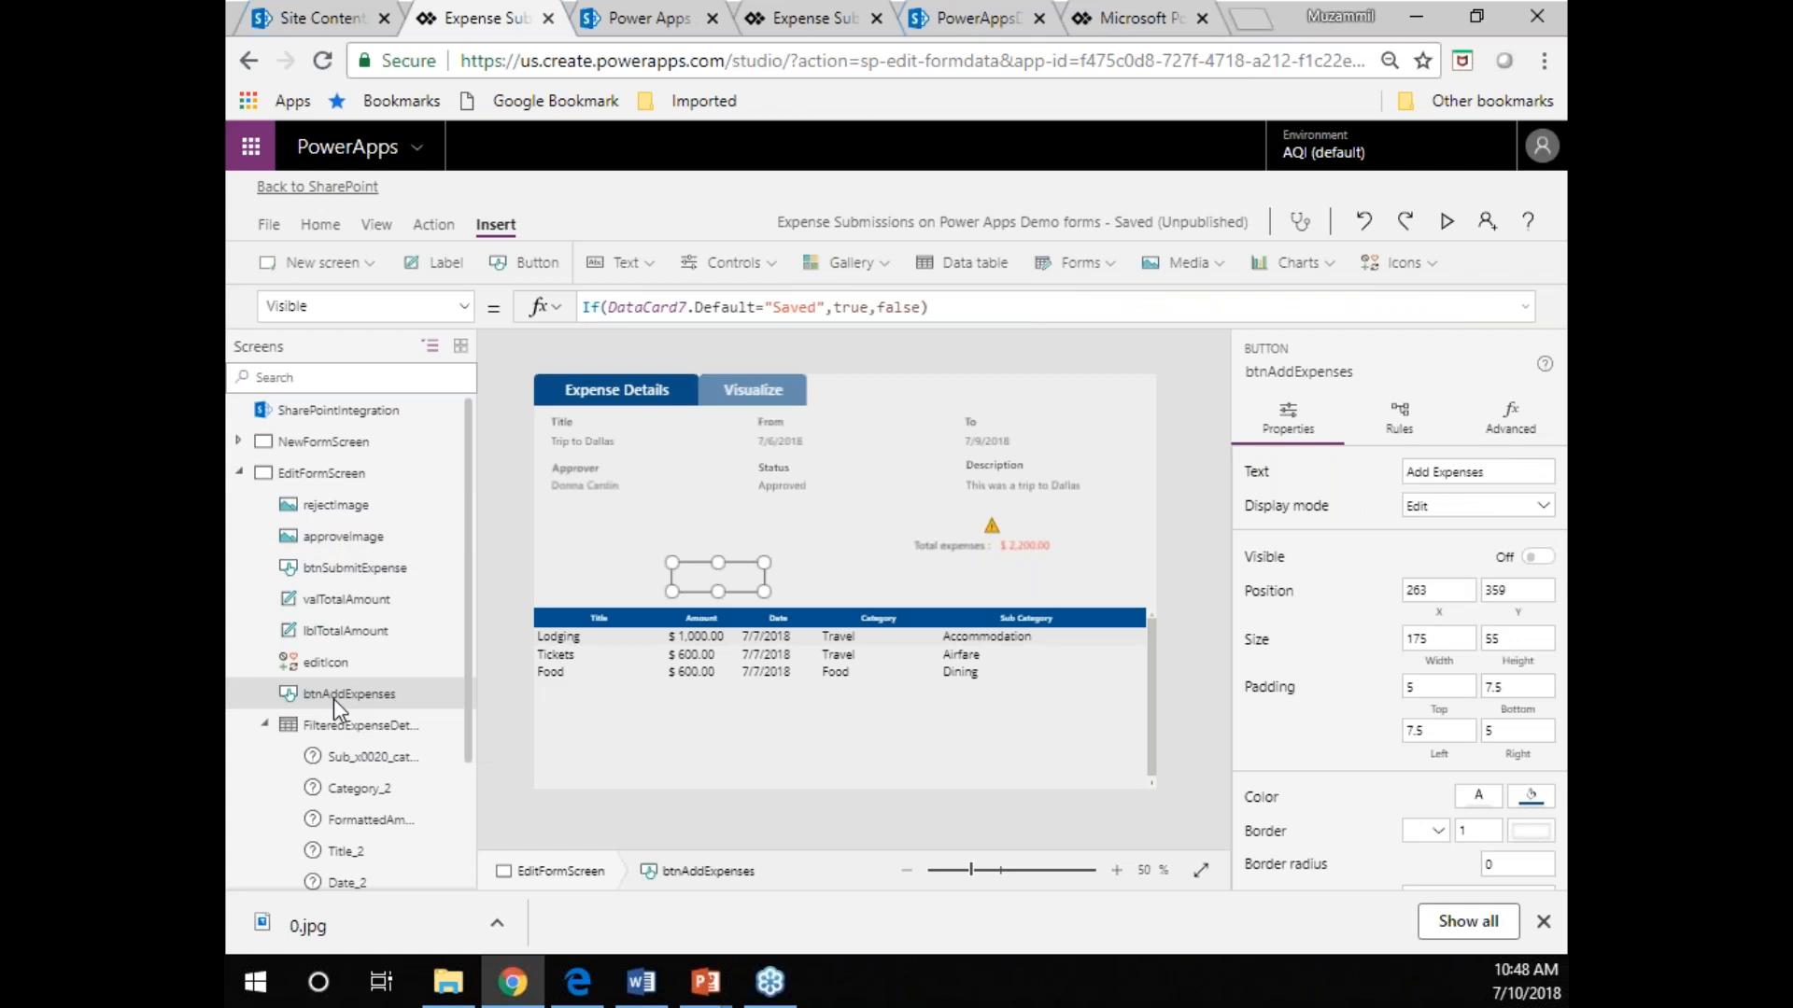
pyautogui.click(359, 570)
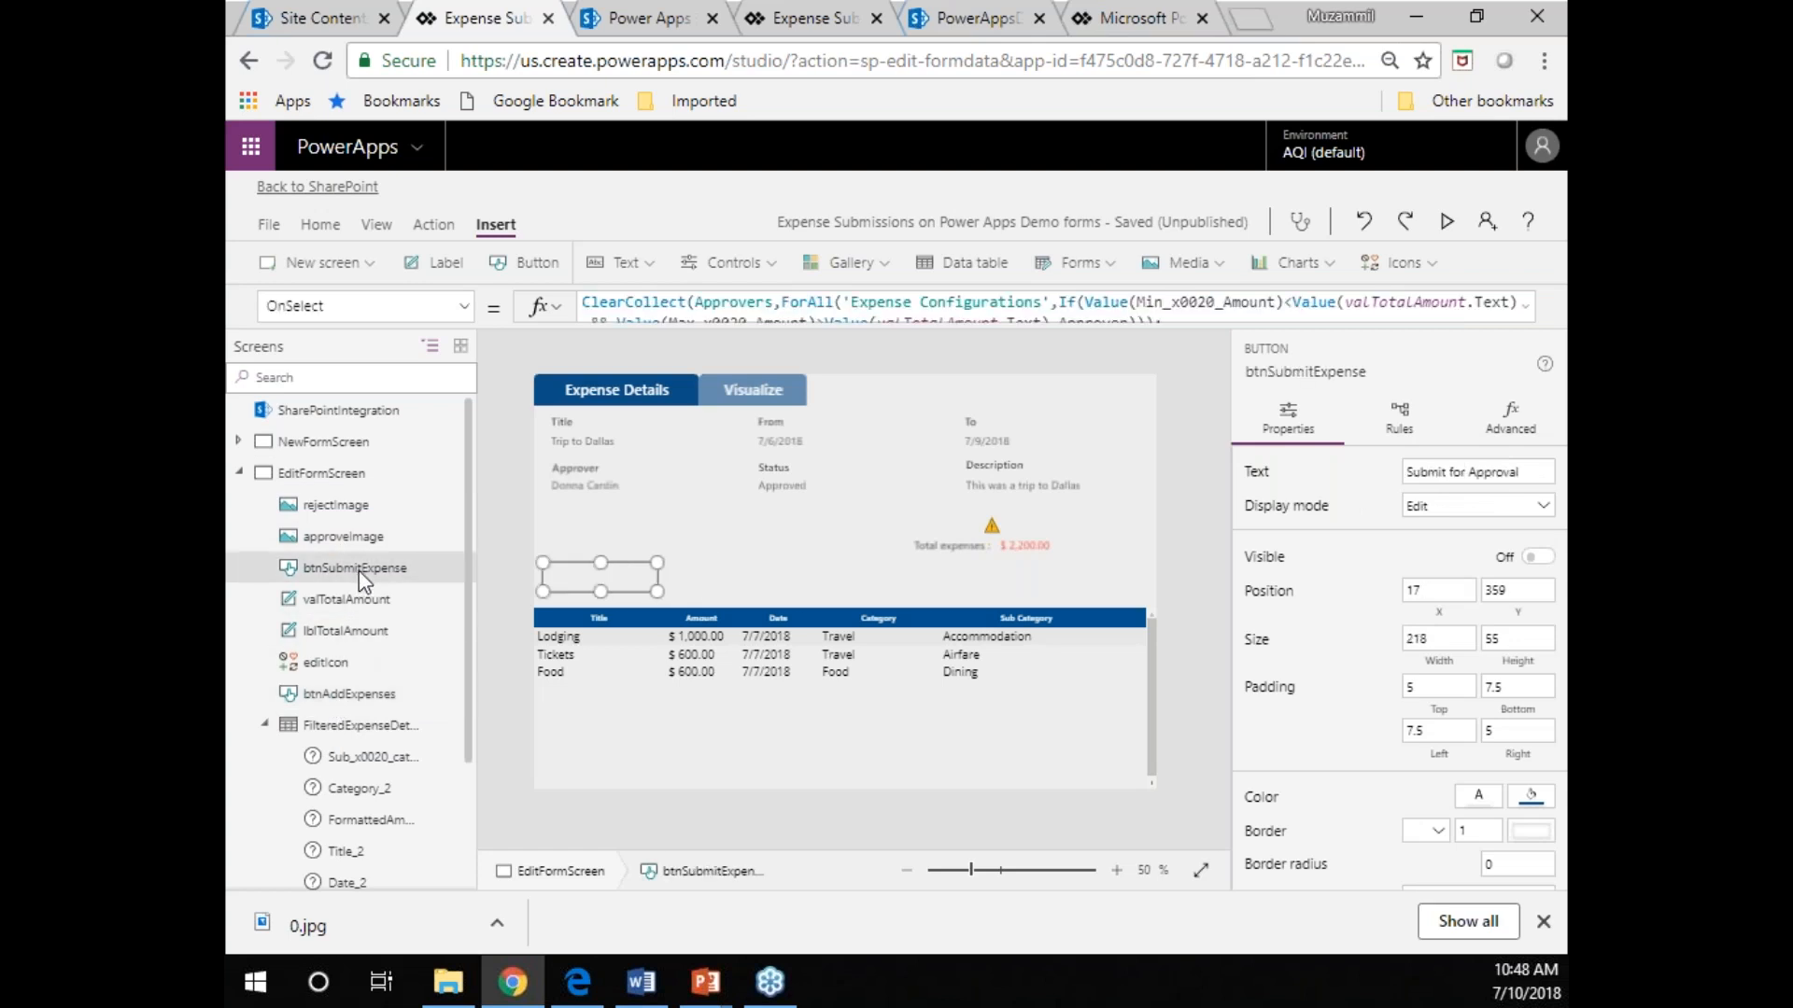
pyautogui.click(356, 540)
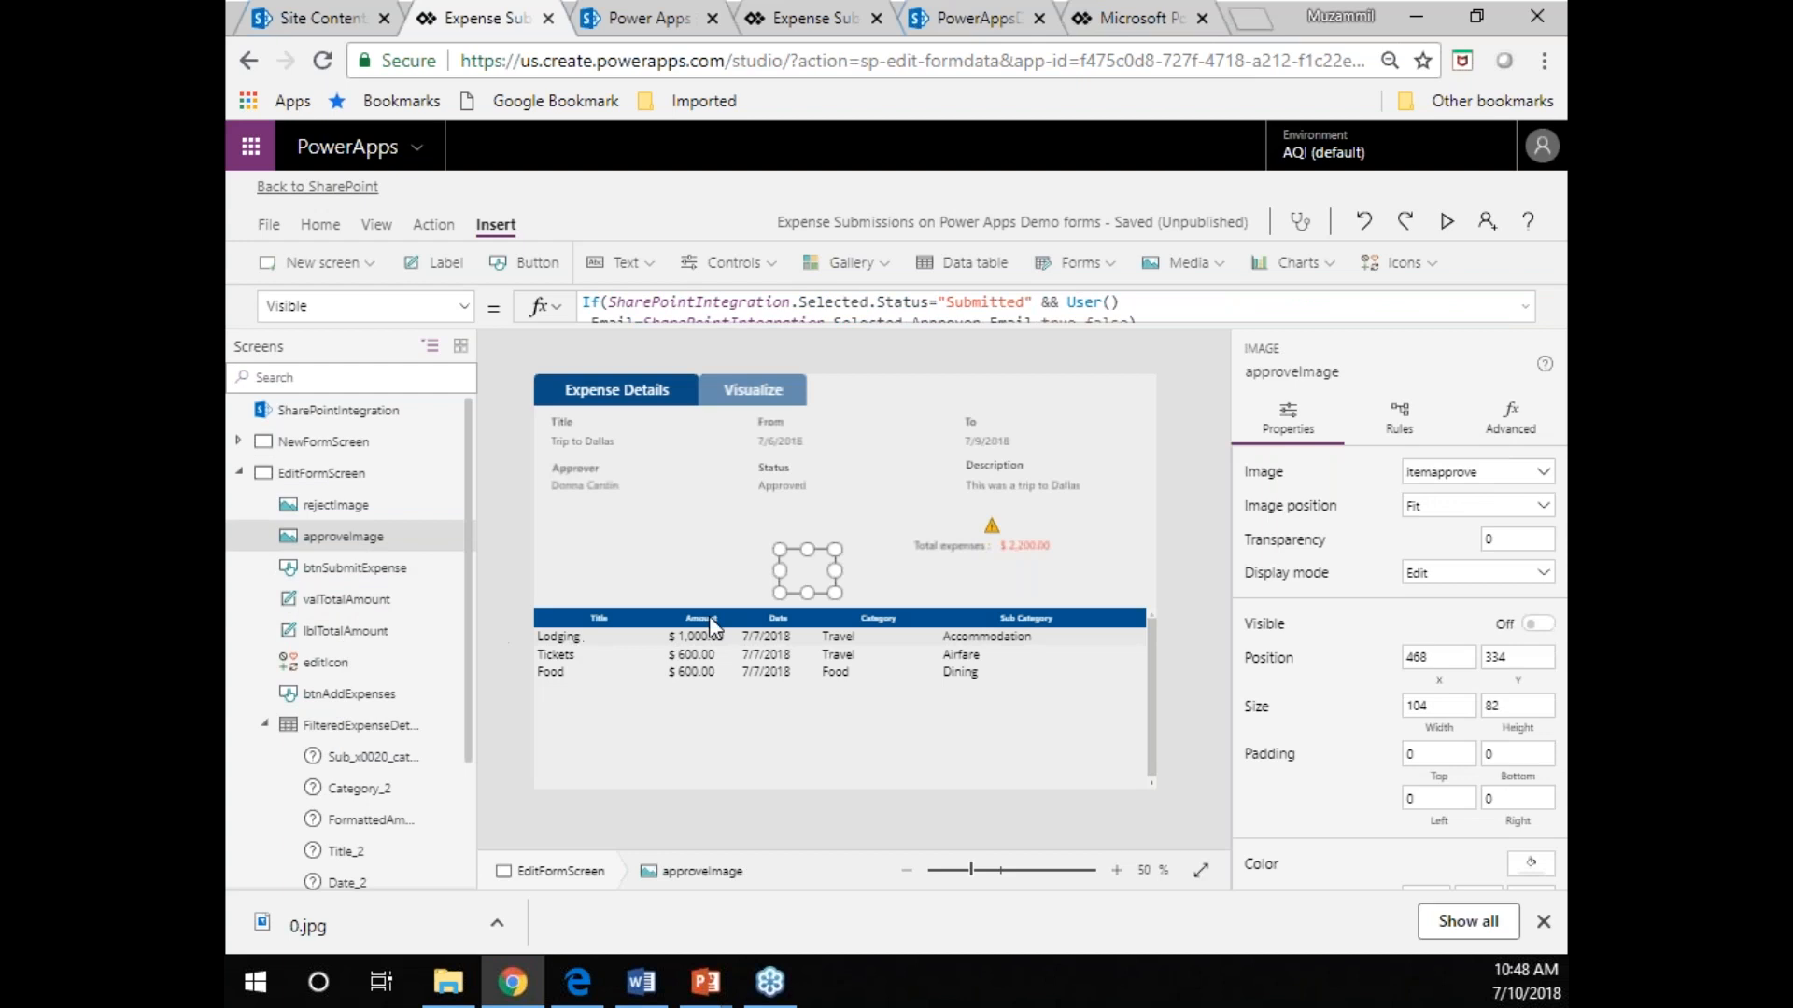
pyautogui.click(351, 509)
pyautogui.click(345, 539)
pyautogui.click(369, 695)
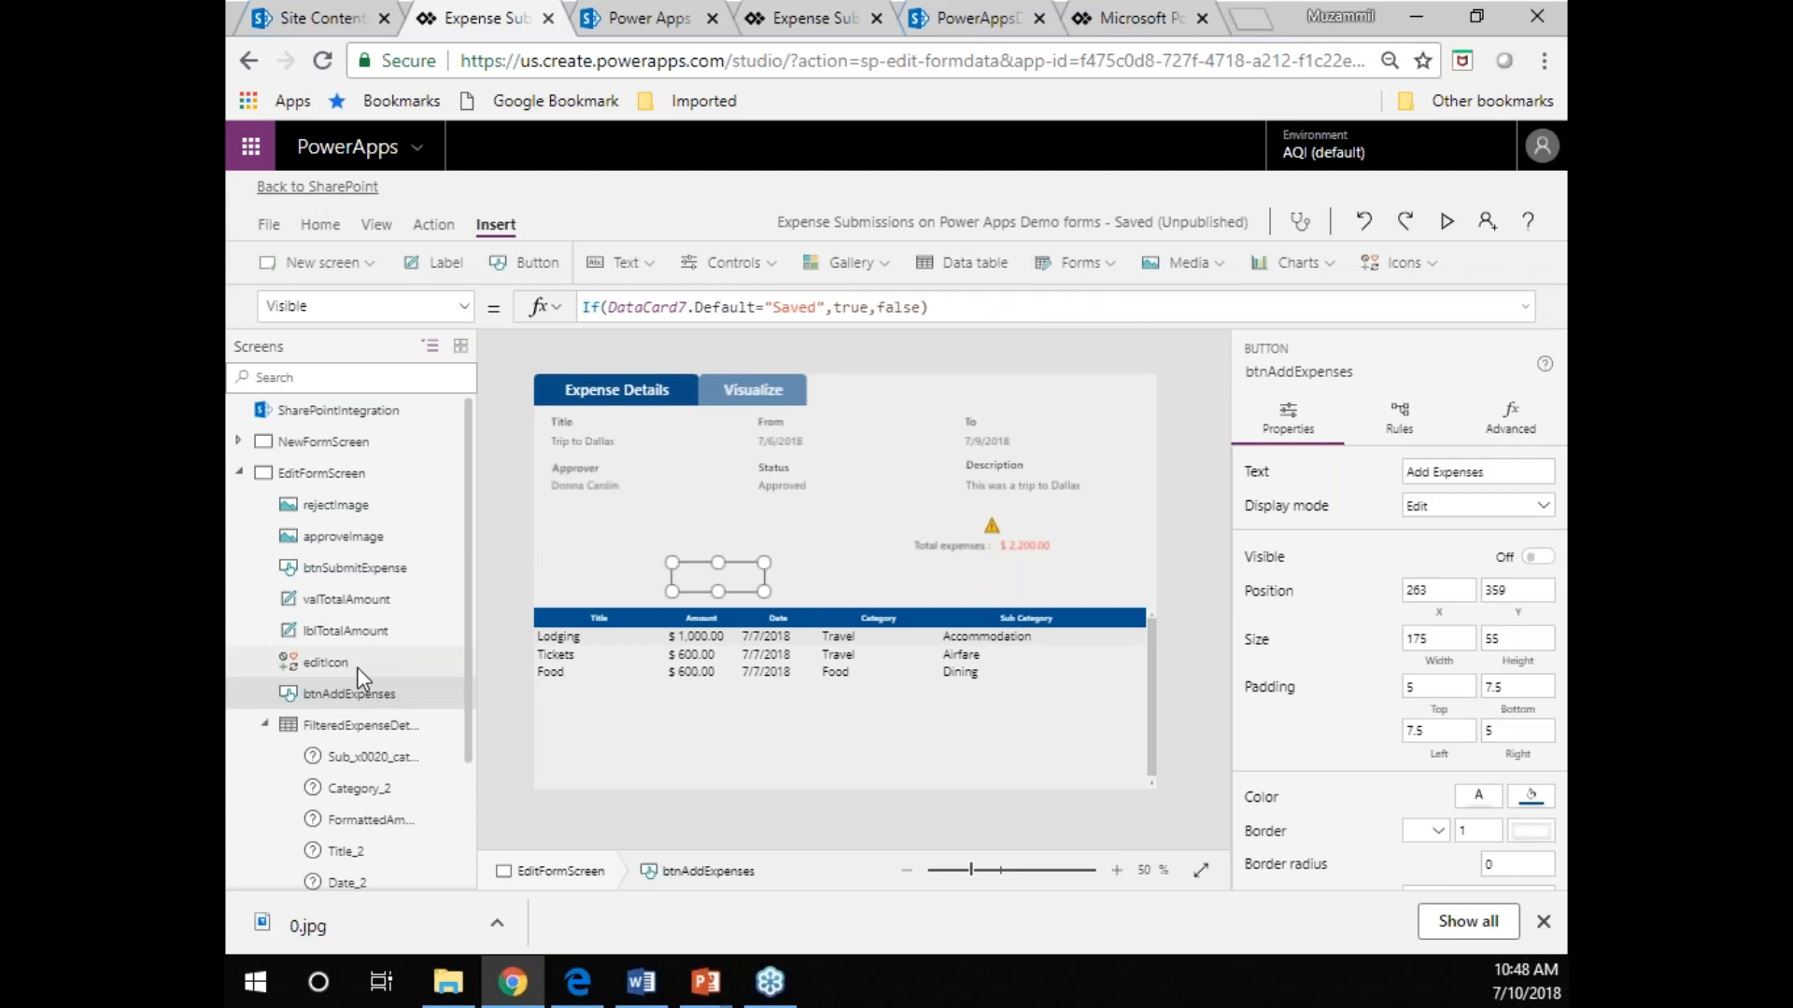
pyautogui.click(352, 631)
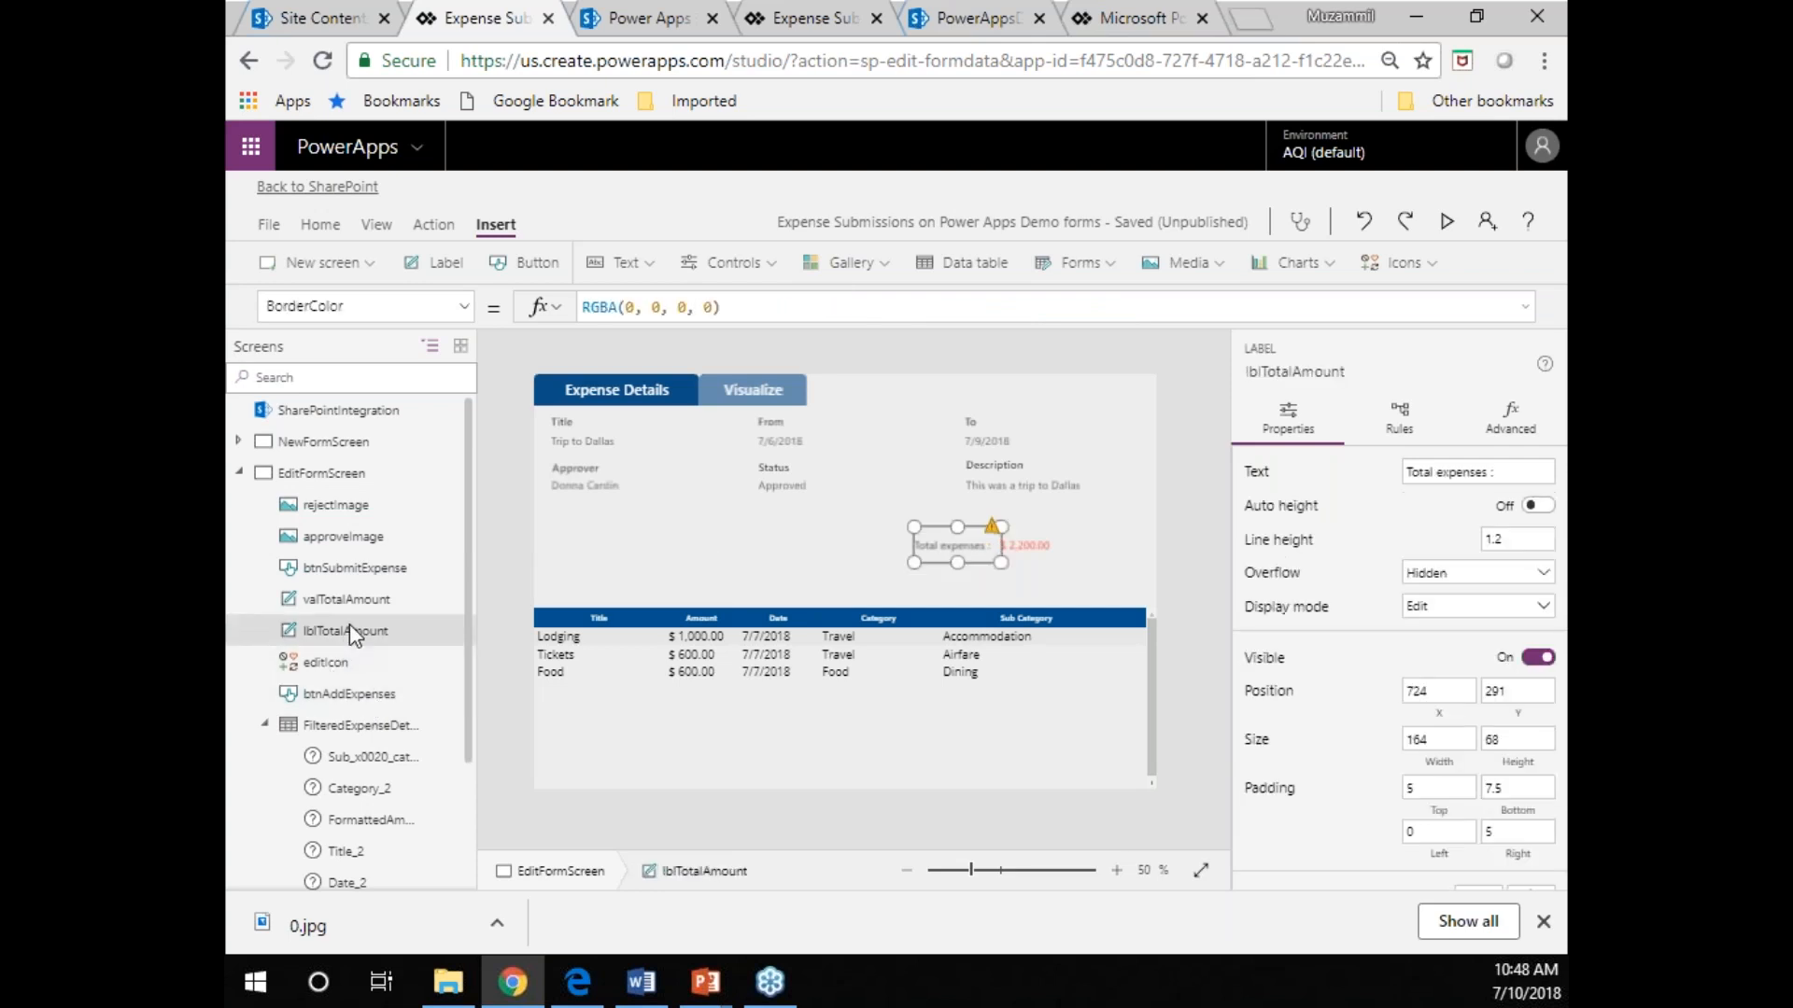
pyautogui.click(365, 571)
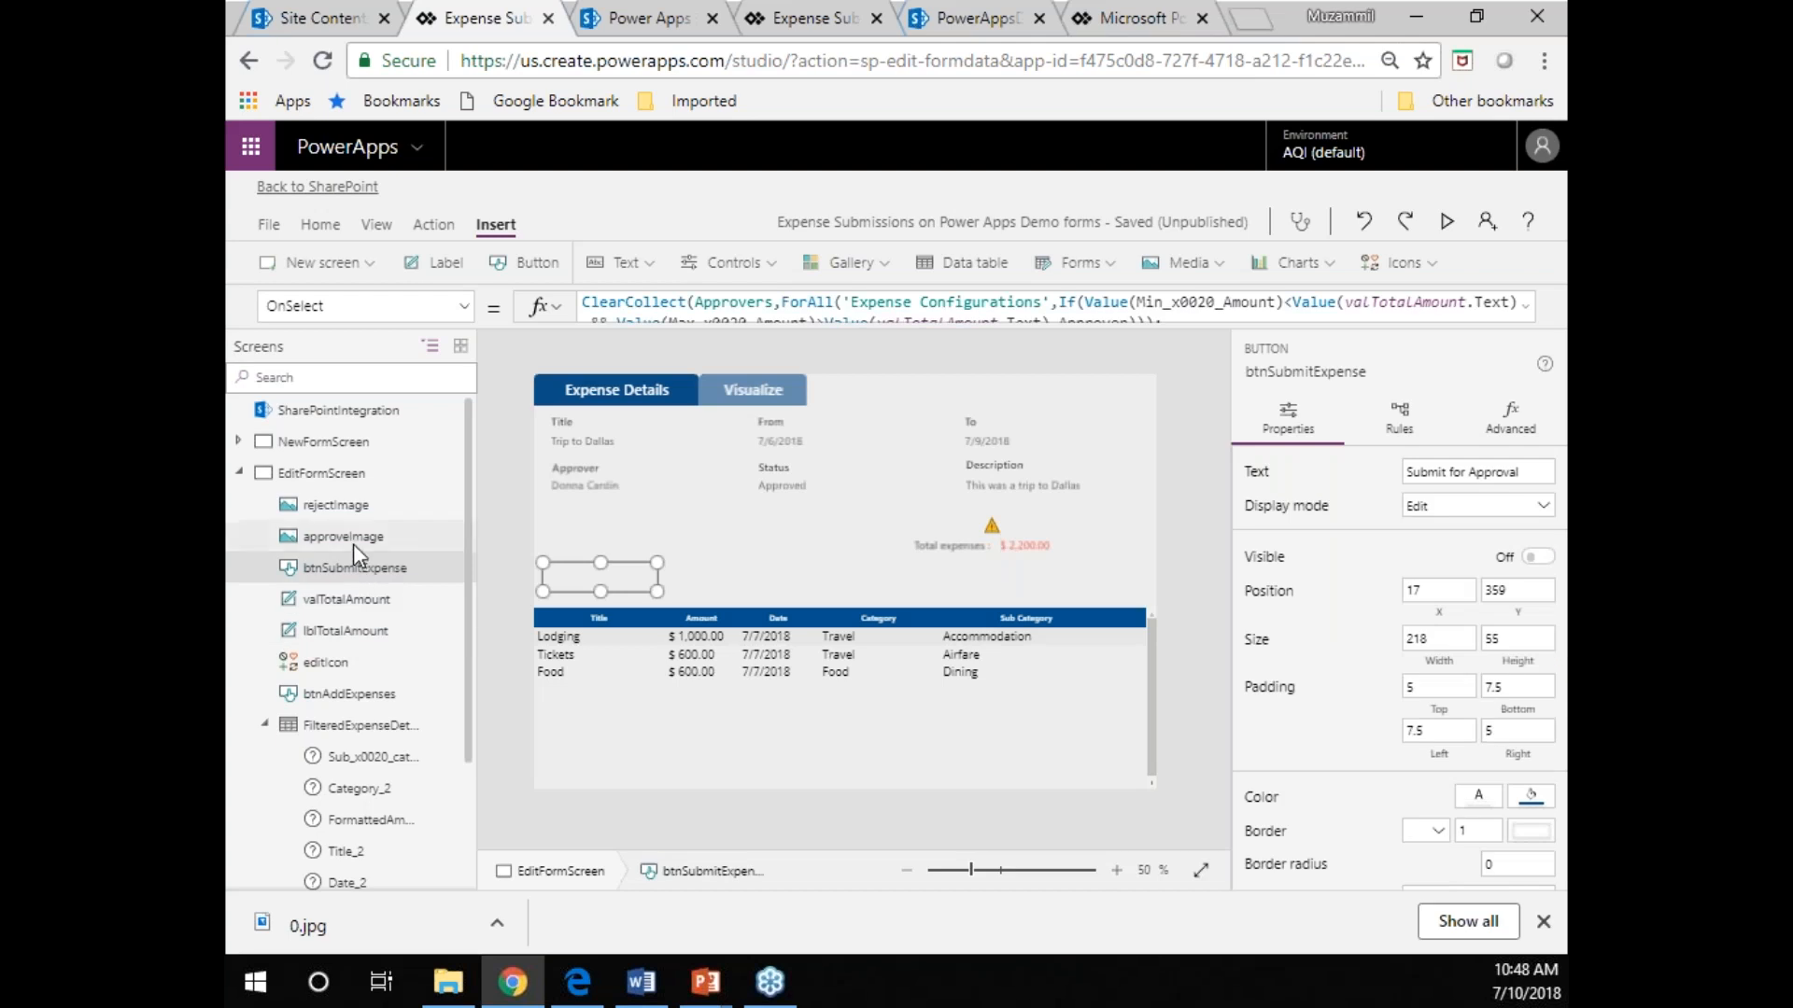
pyautogui.click(355, 540)
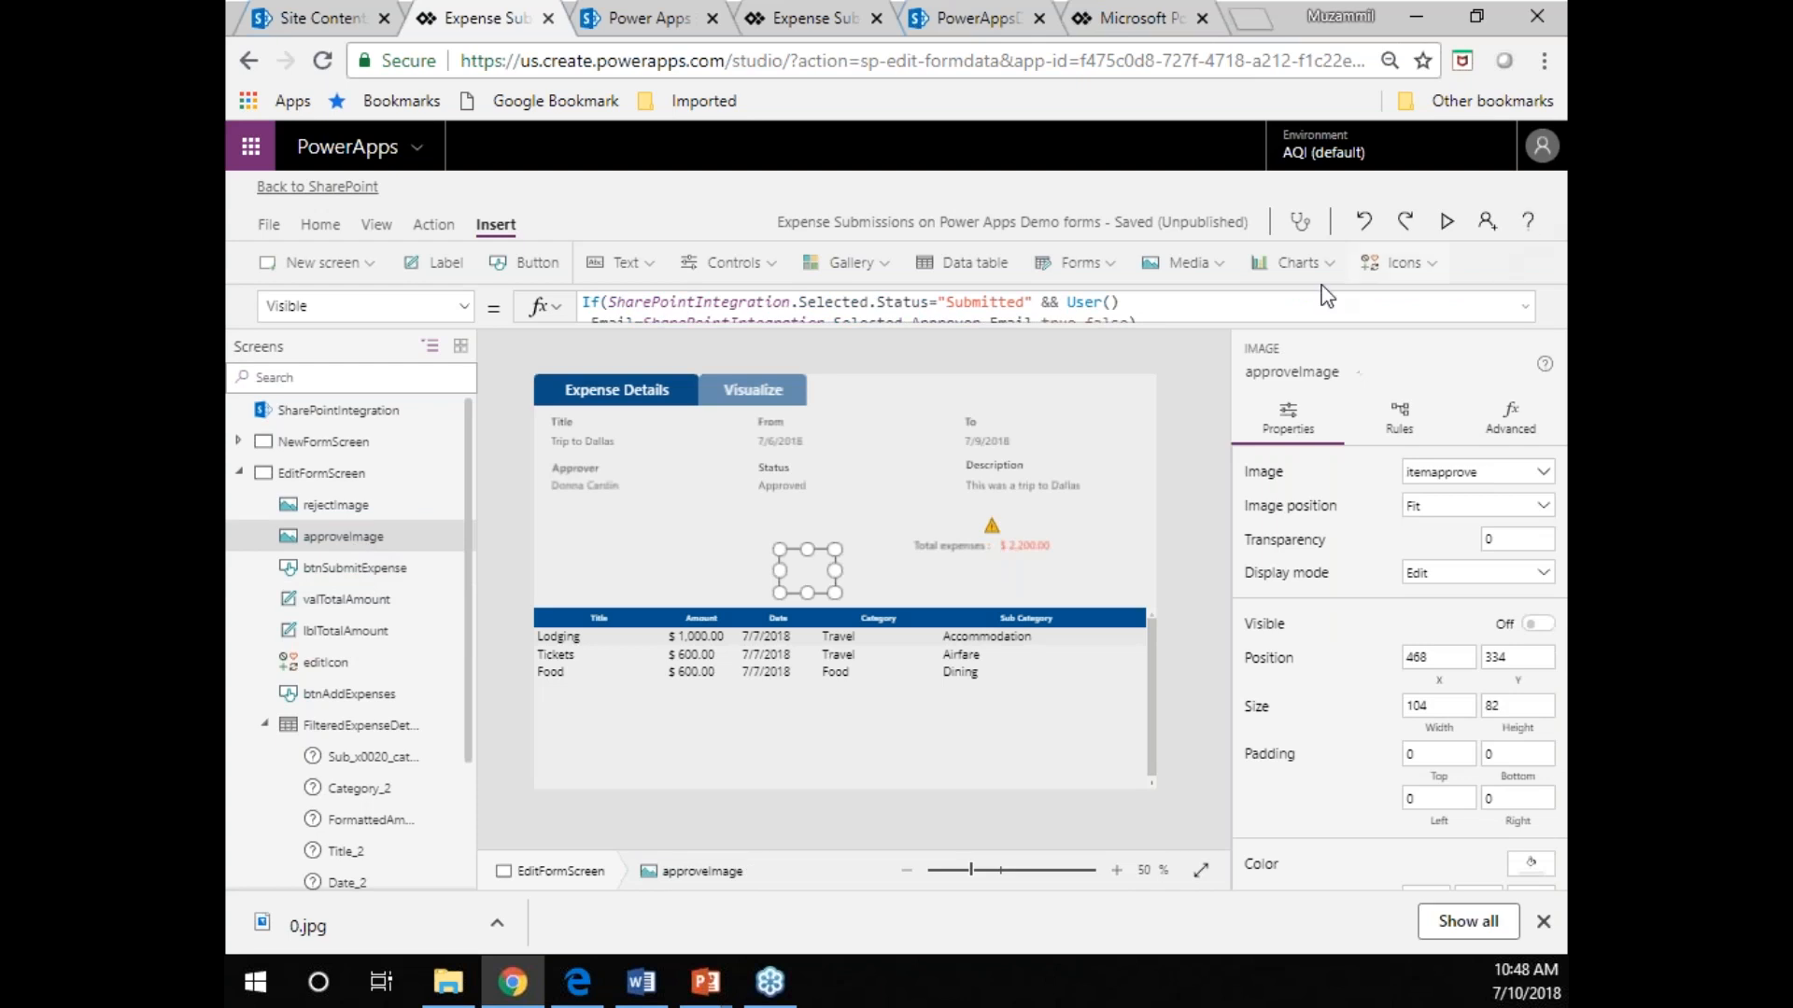
# Examine the full Visible formula of btnAddExpenses and its "Saved" status condition.
pyautogui.click(322, 695)
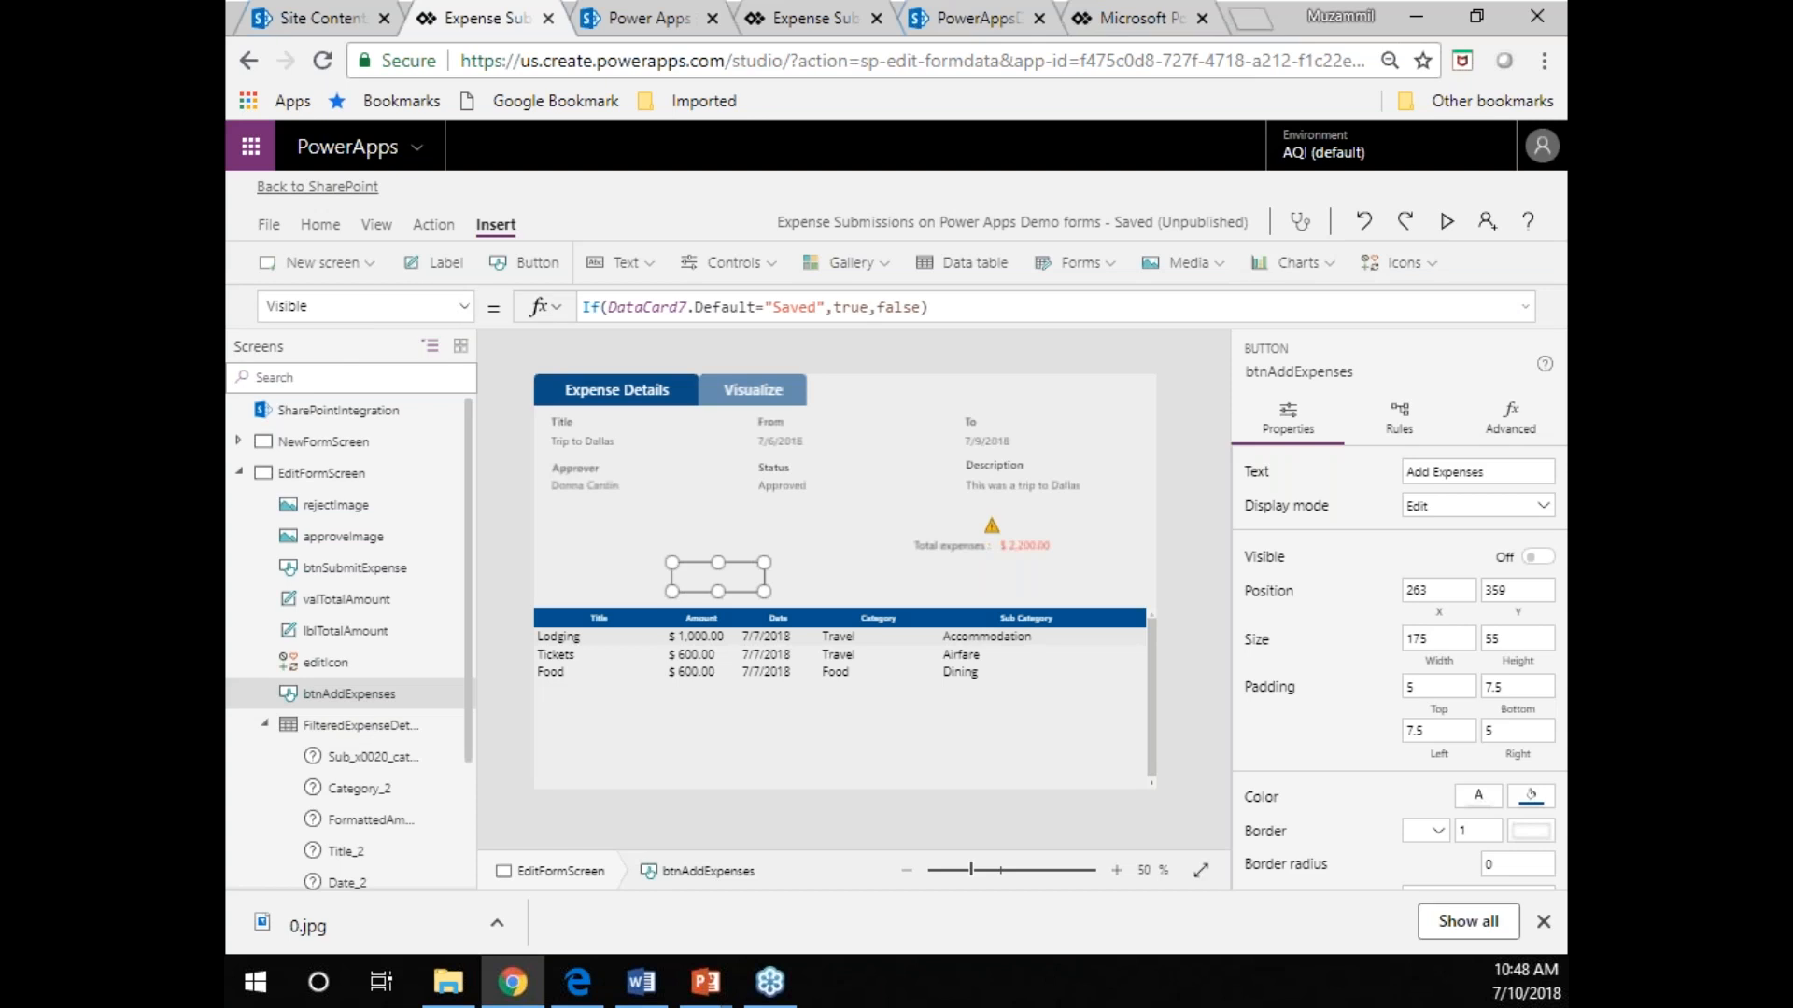
pyautogui.click(1525, 309)
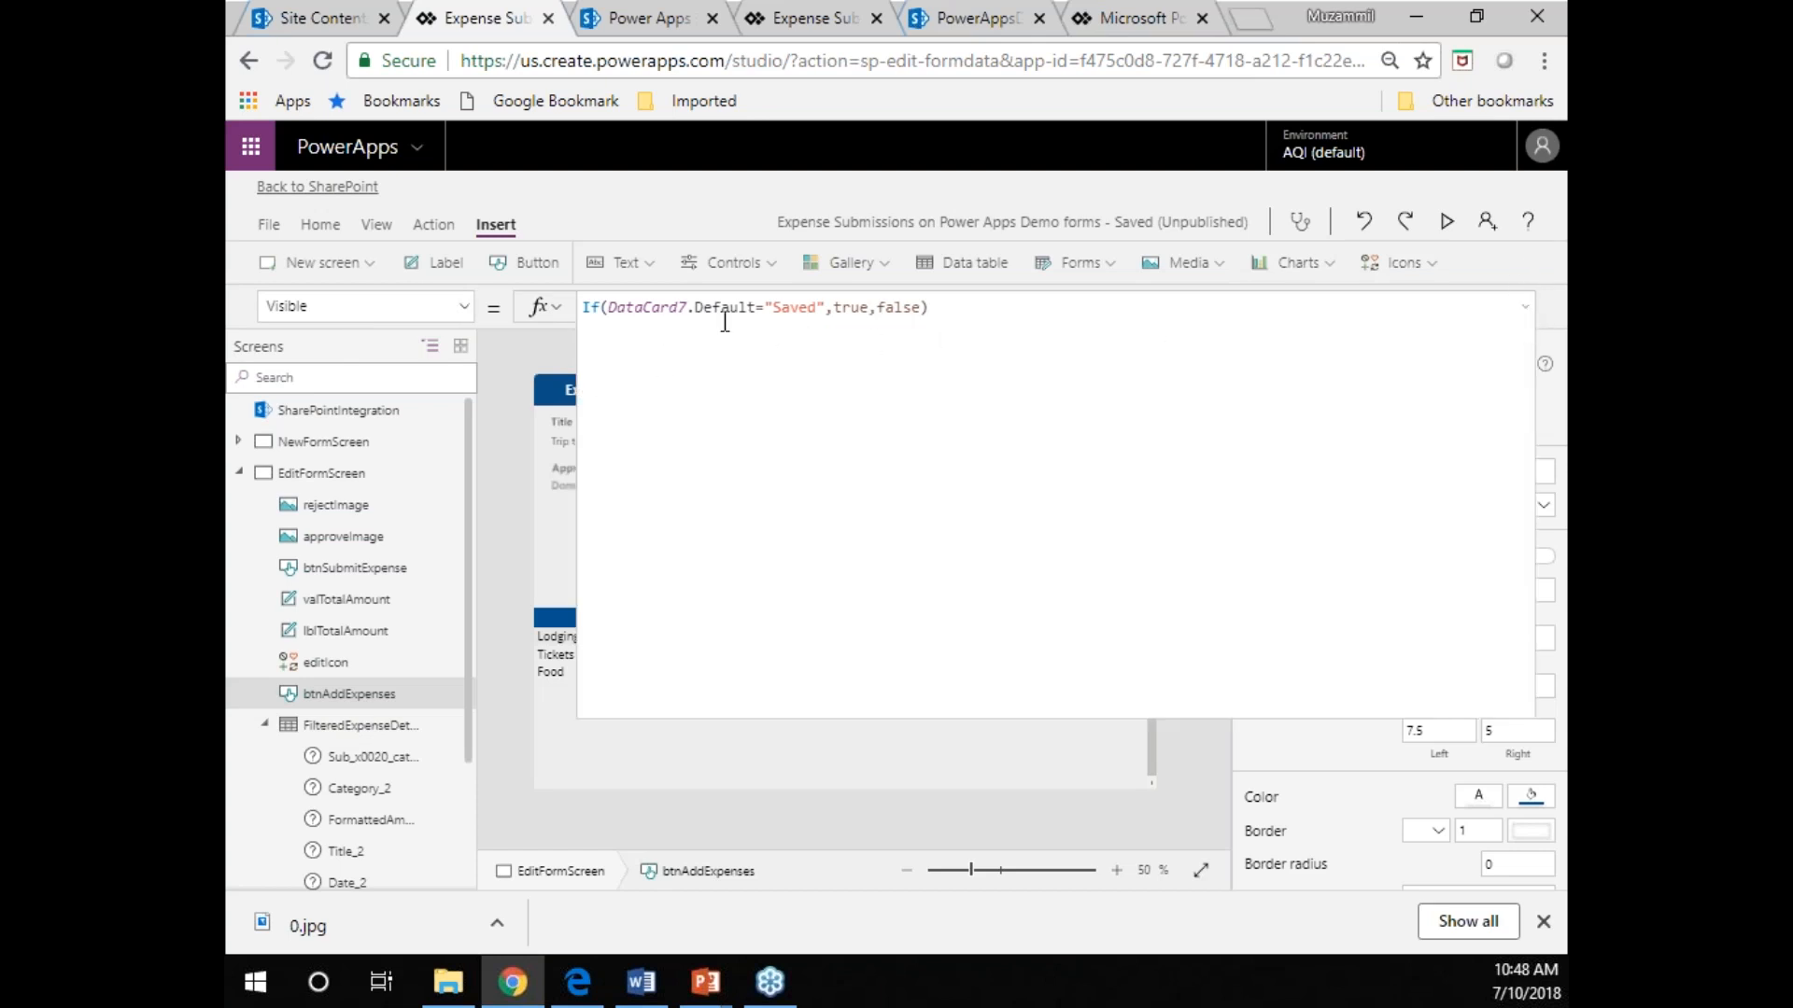
pyautogui.click(811, 308)
pyautogui.doubleClick(808, 308)
pyautogui.click(1530, 307)
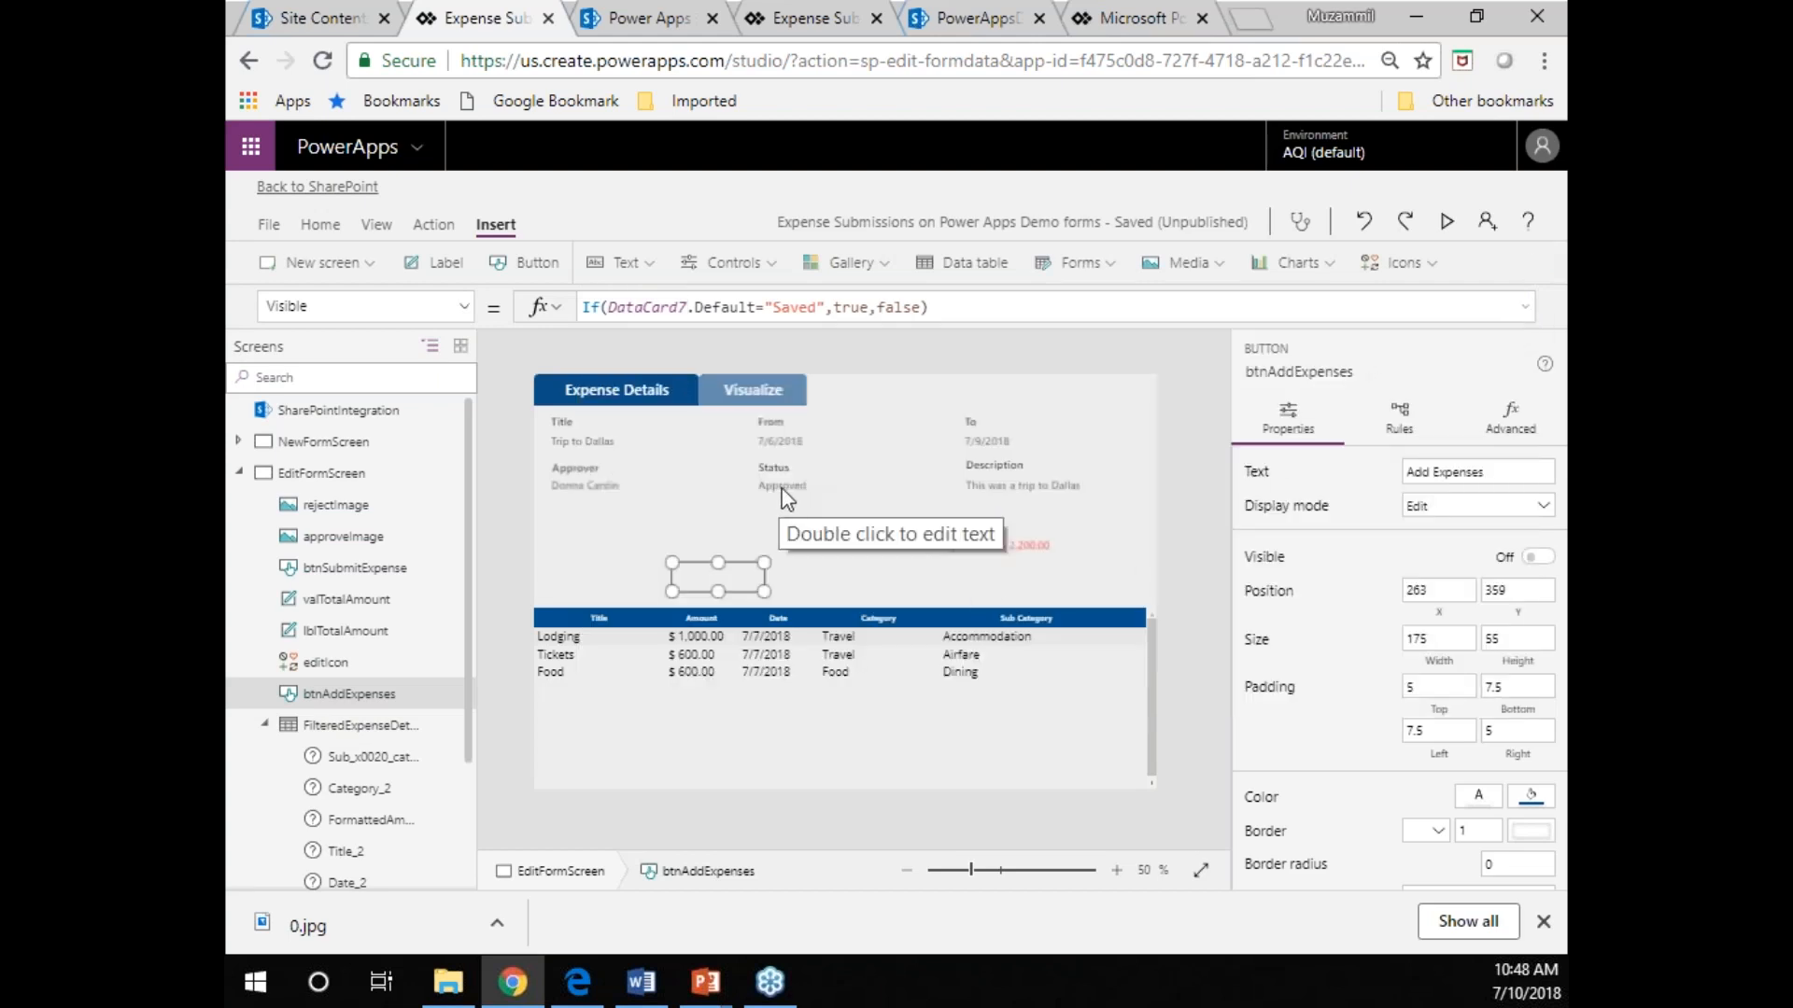
# Set the Visible property of btnAddExpenses to true and restore its original formula If(DataCard7.Default="Saved",true,false).
pyautogui.click(984, 300)
pyautogui.hotkey('ctrl', 'a')
pyautogui.hotkey('ctrl', 'c')
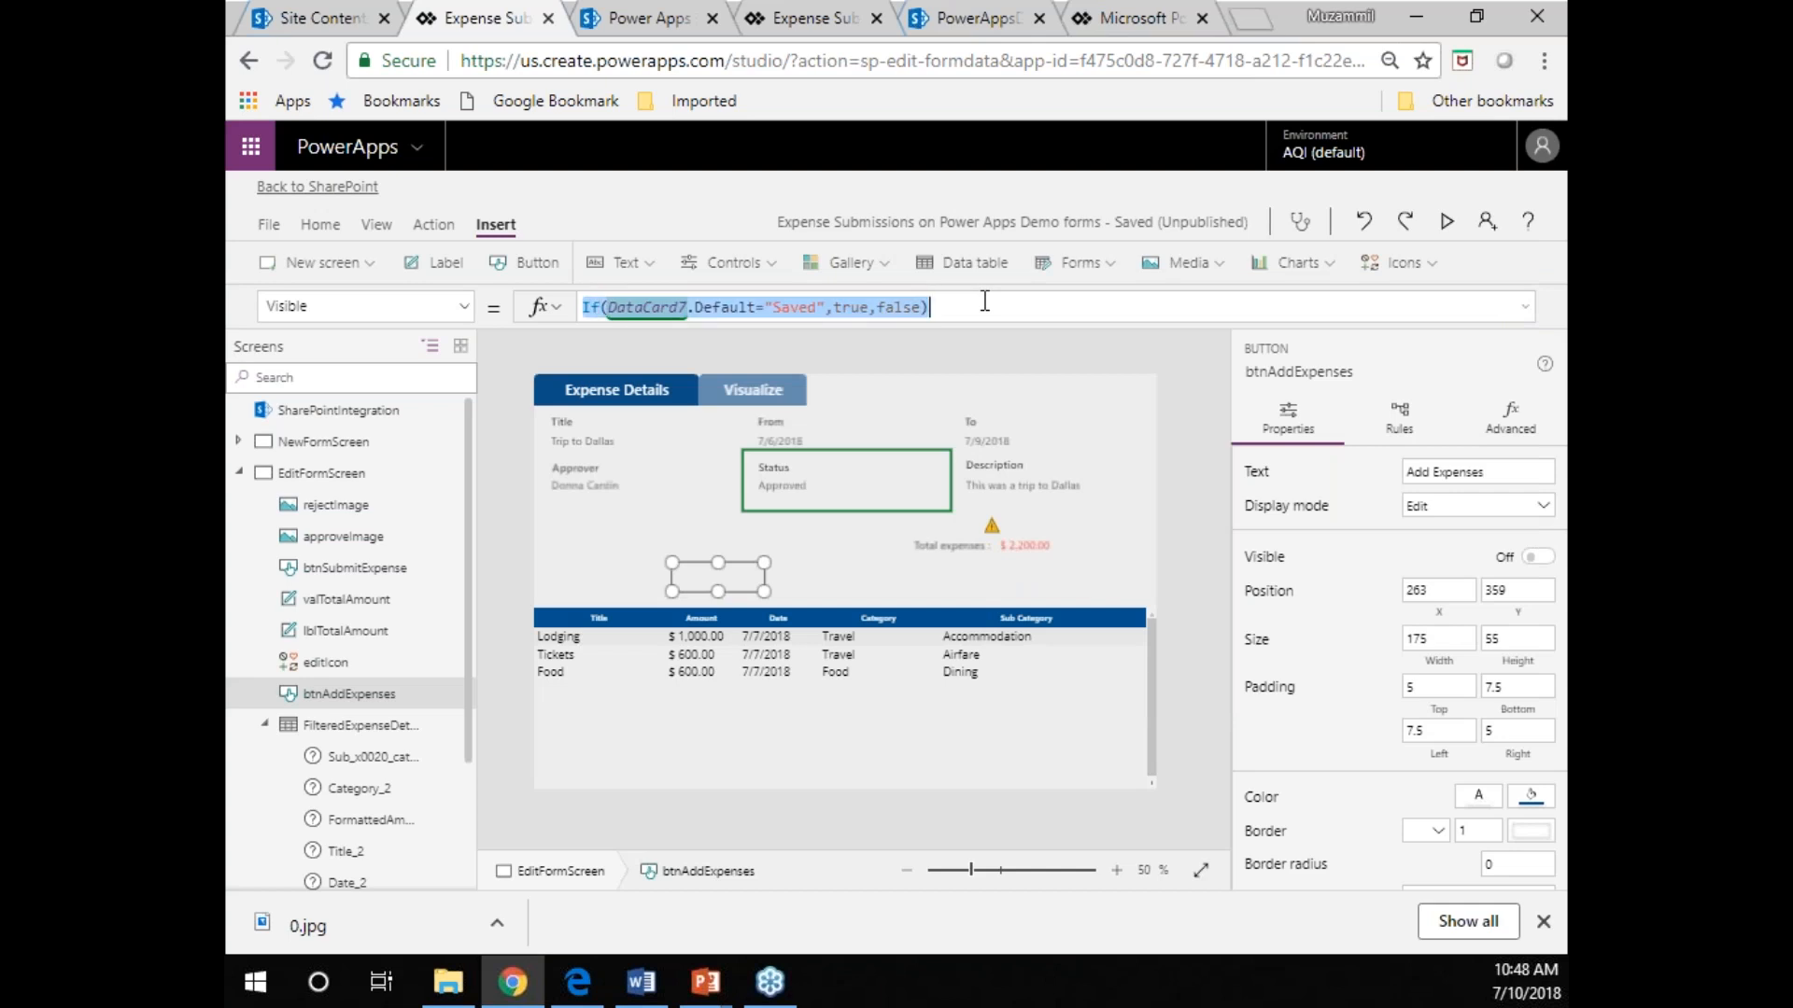
pyautogui.write('true')
pyautogui.press('Return')
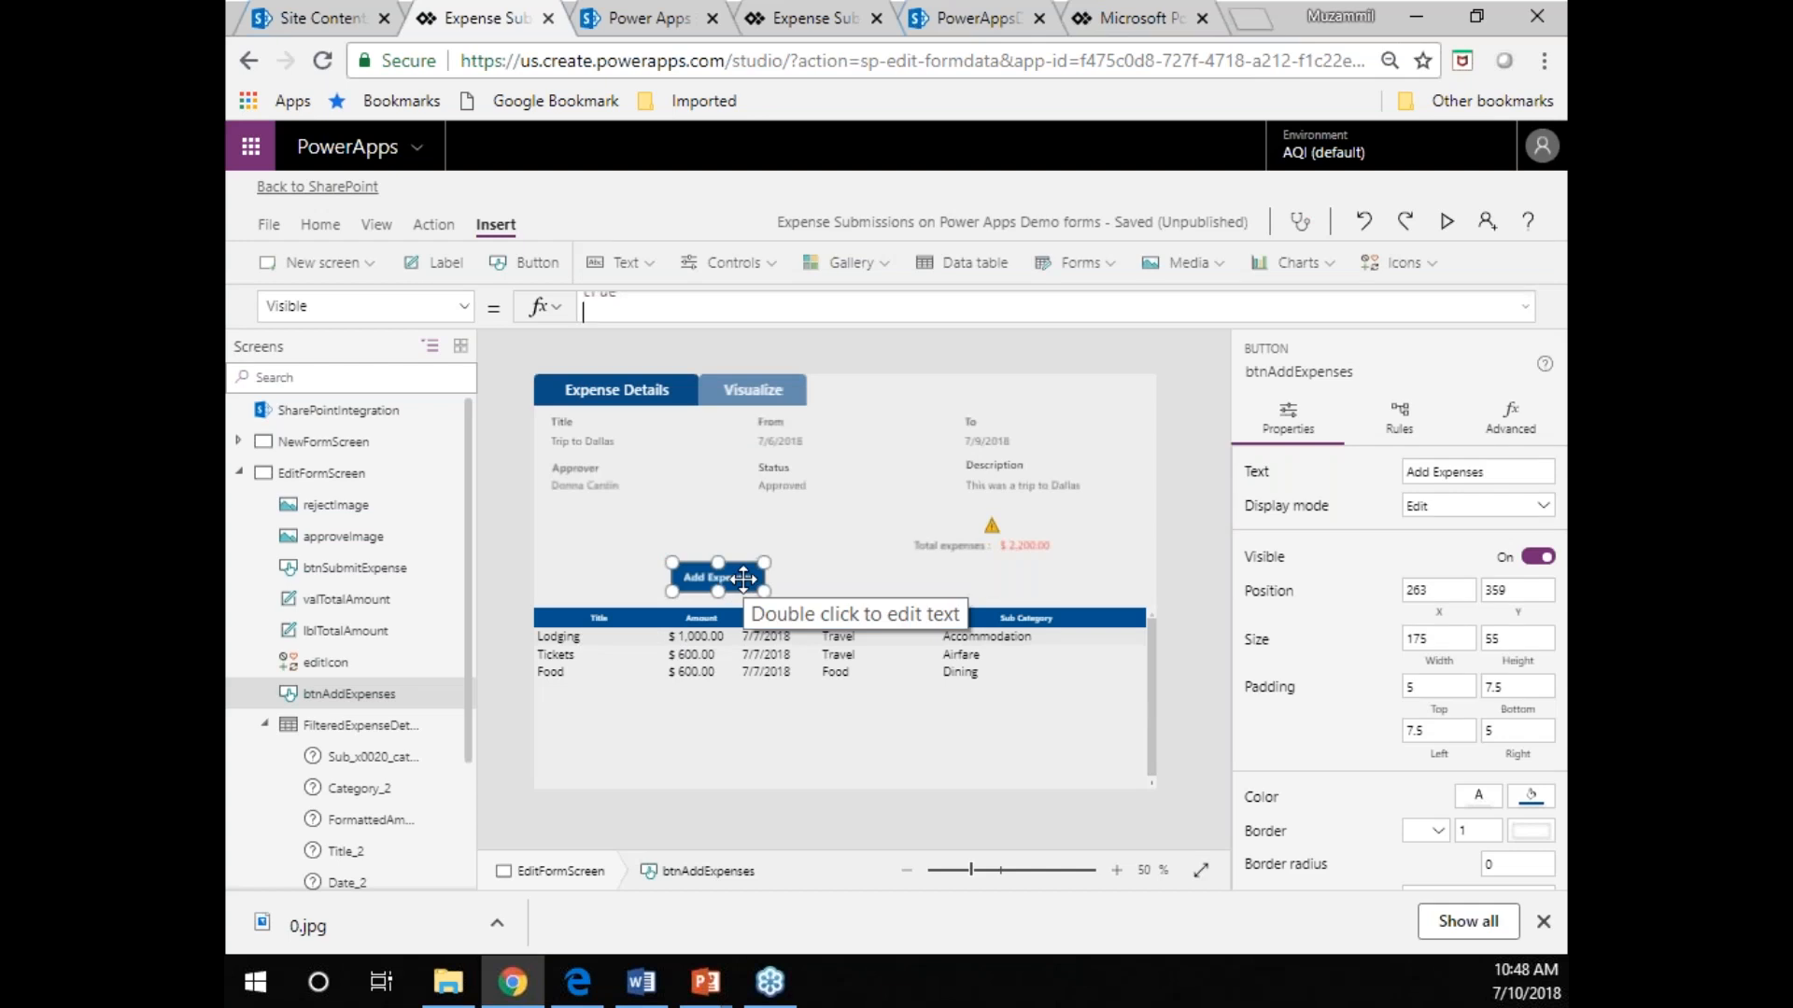
pyautogui.press('BackSpace')
pyautogui.press('BackSpace')
pyautogui.press('BackSpace')
pyautogui.press('BackSpace')
pyautogui.press('BackSpace')
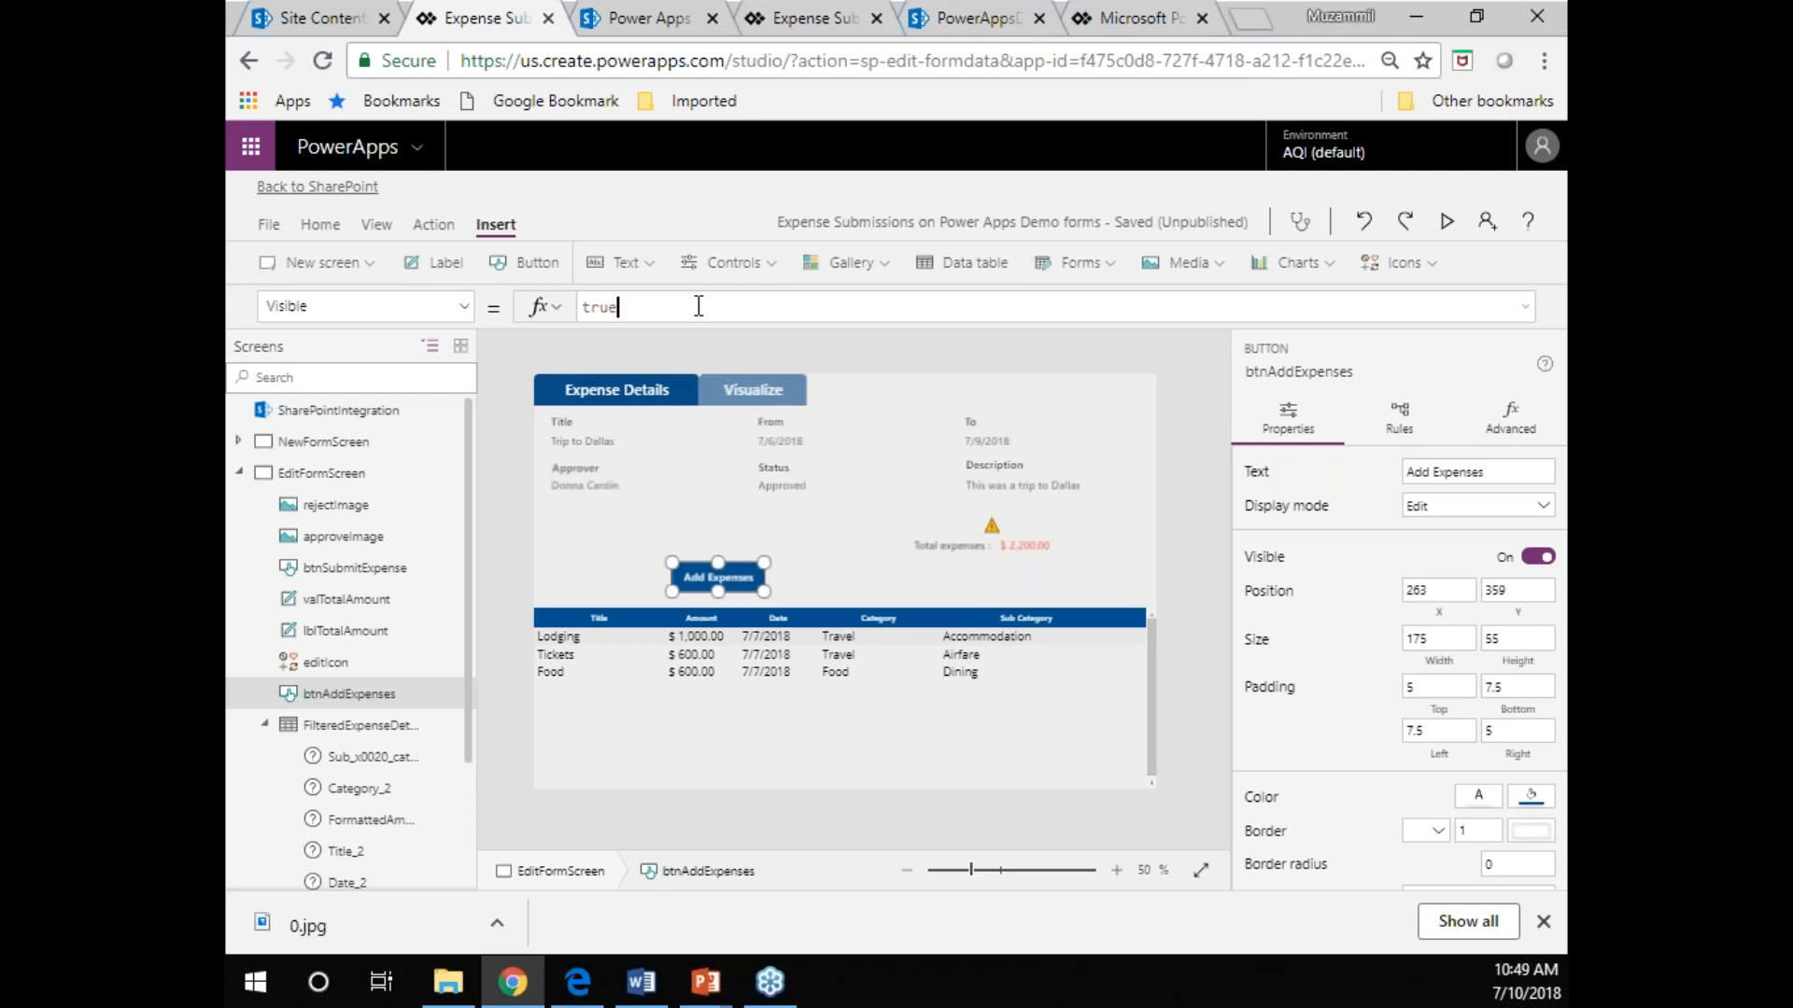
pyautogui.hotkey('ctrl', 'v')
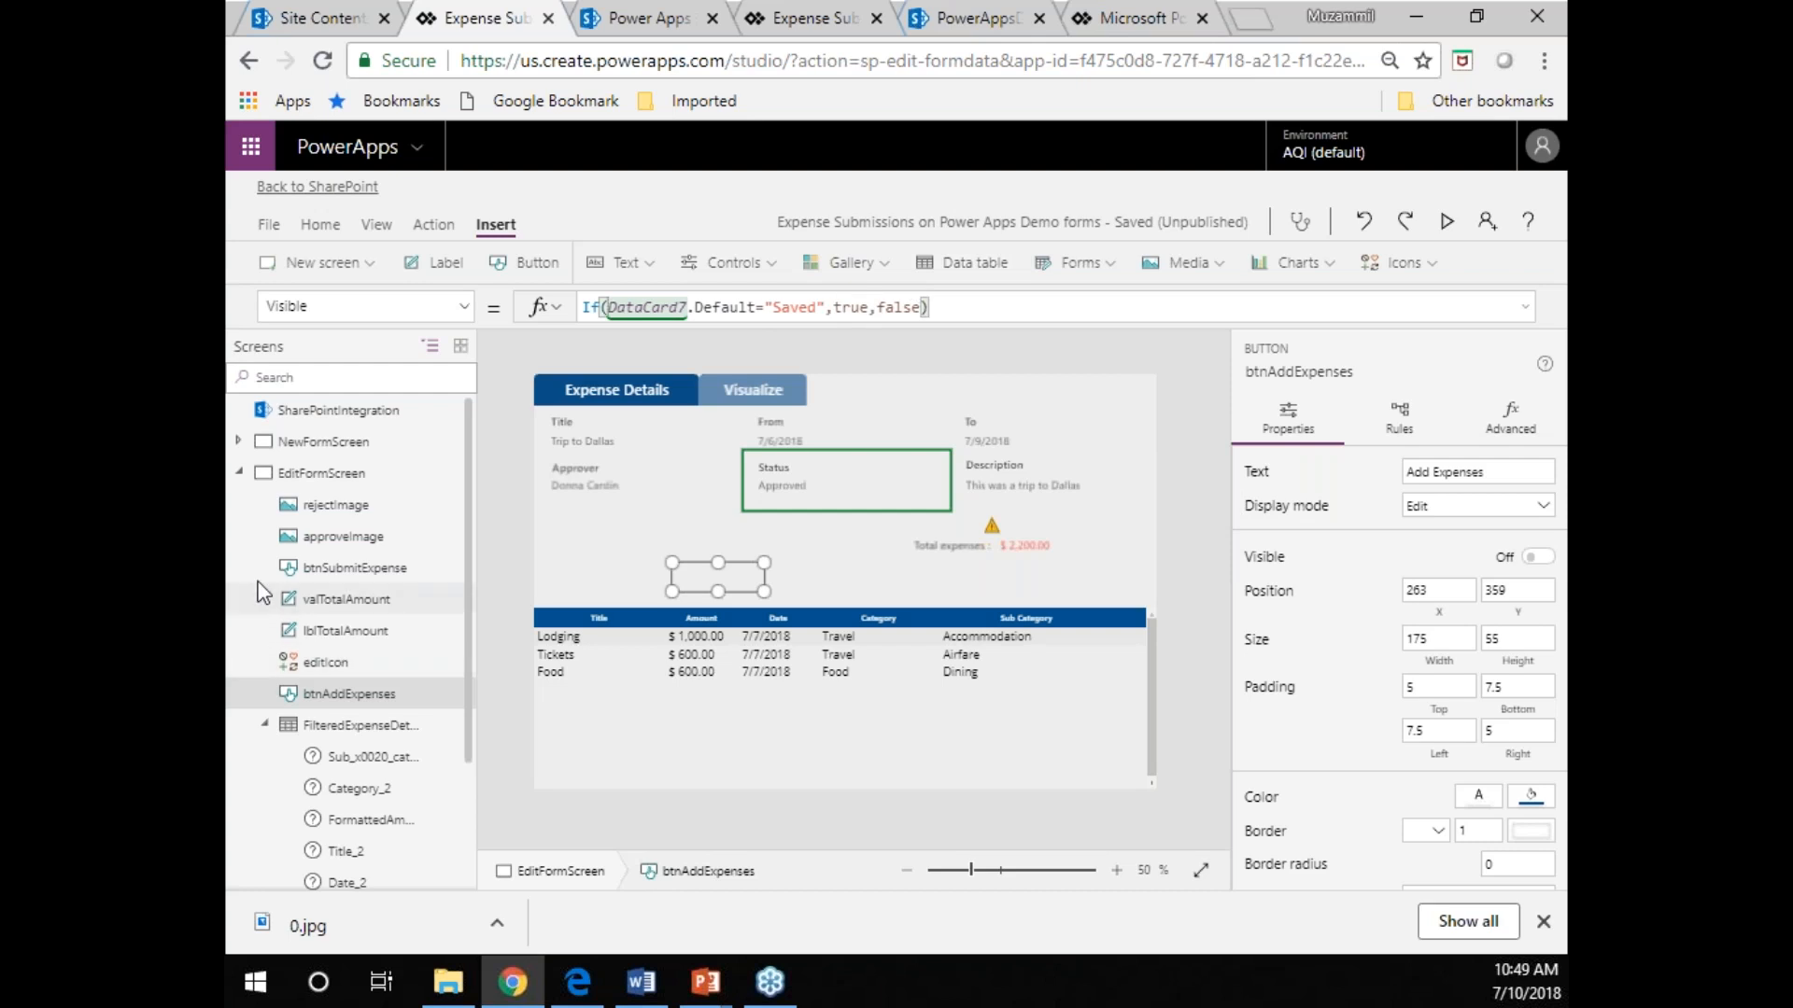
# Examine the full Visible formula of rejectImage, including its Submitted status and approver email conditions.
pyautogui.click(325, 505)
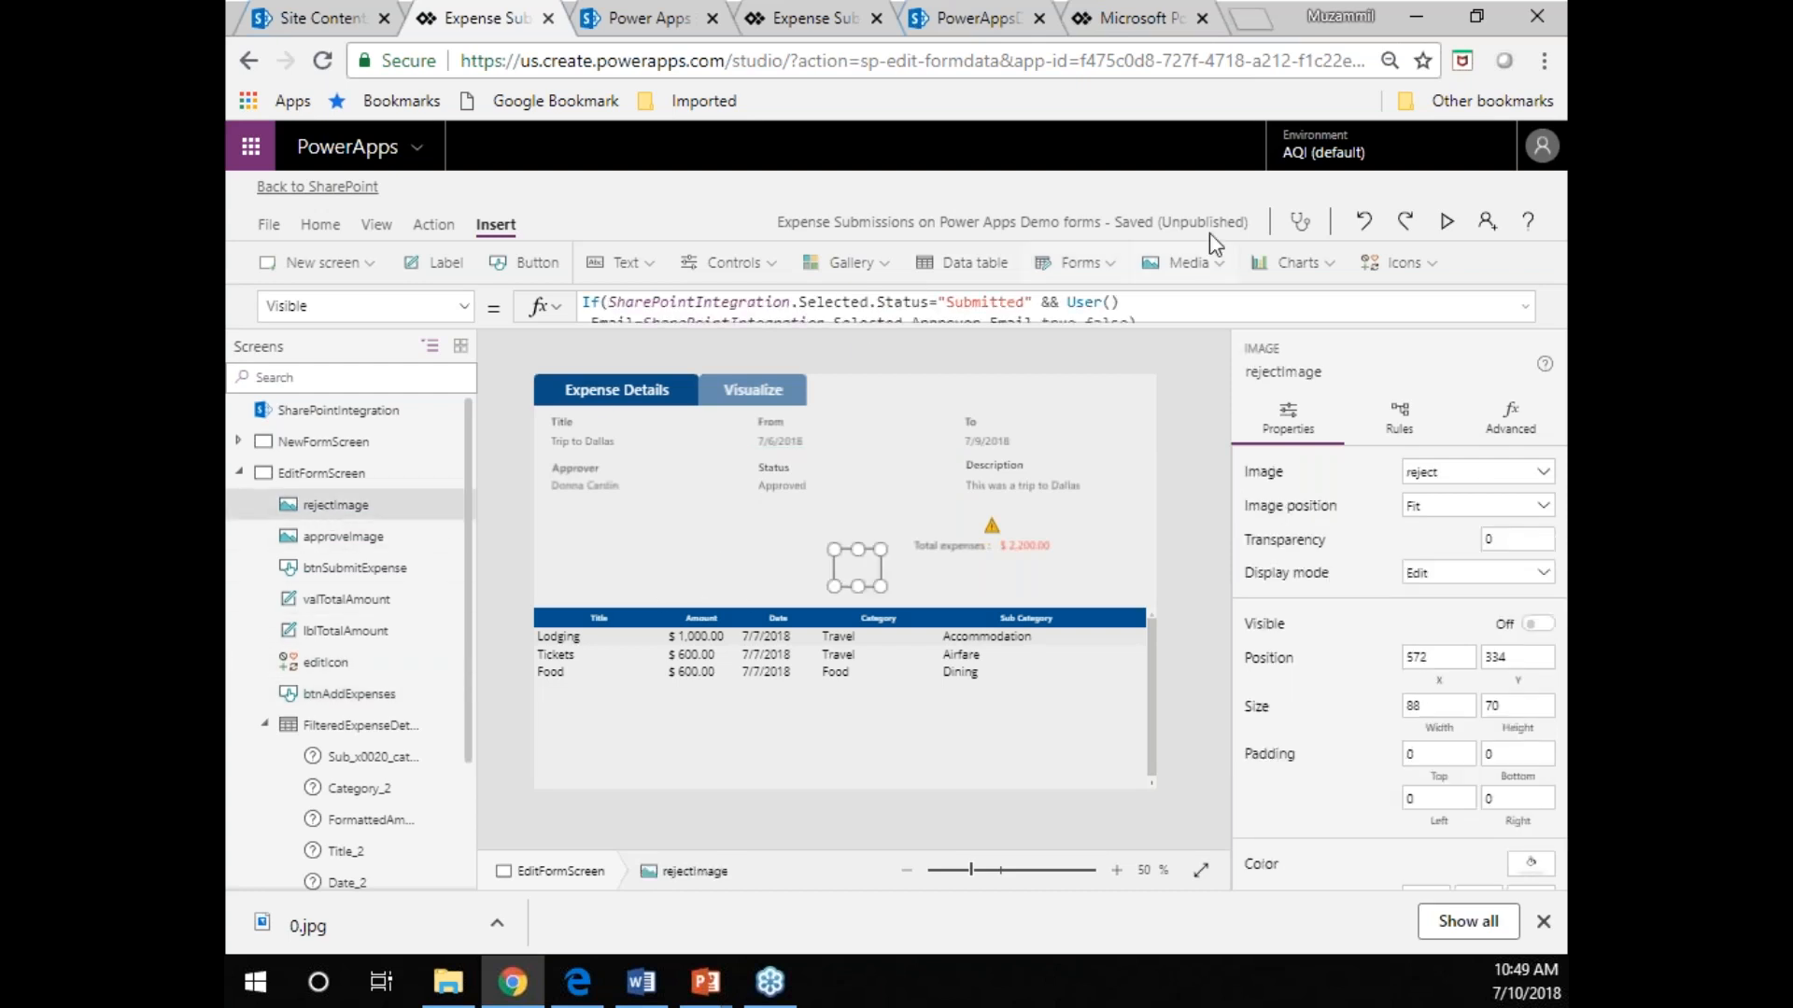
pyautogui.click(1527, 308)
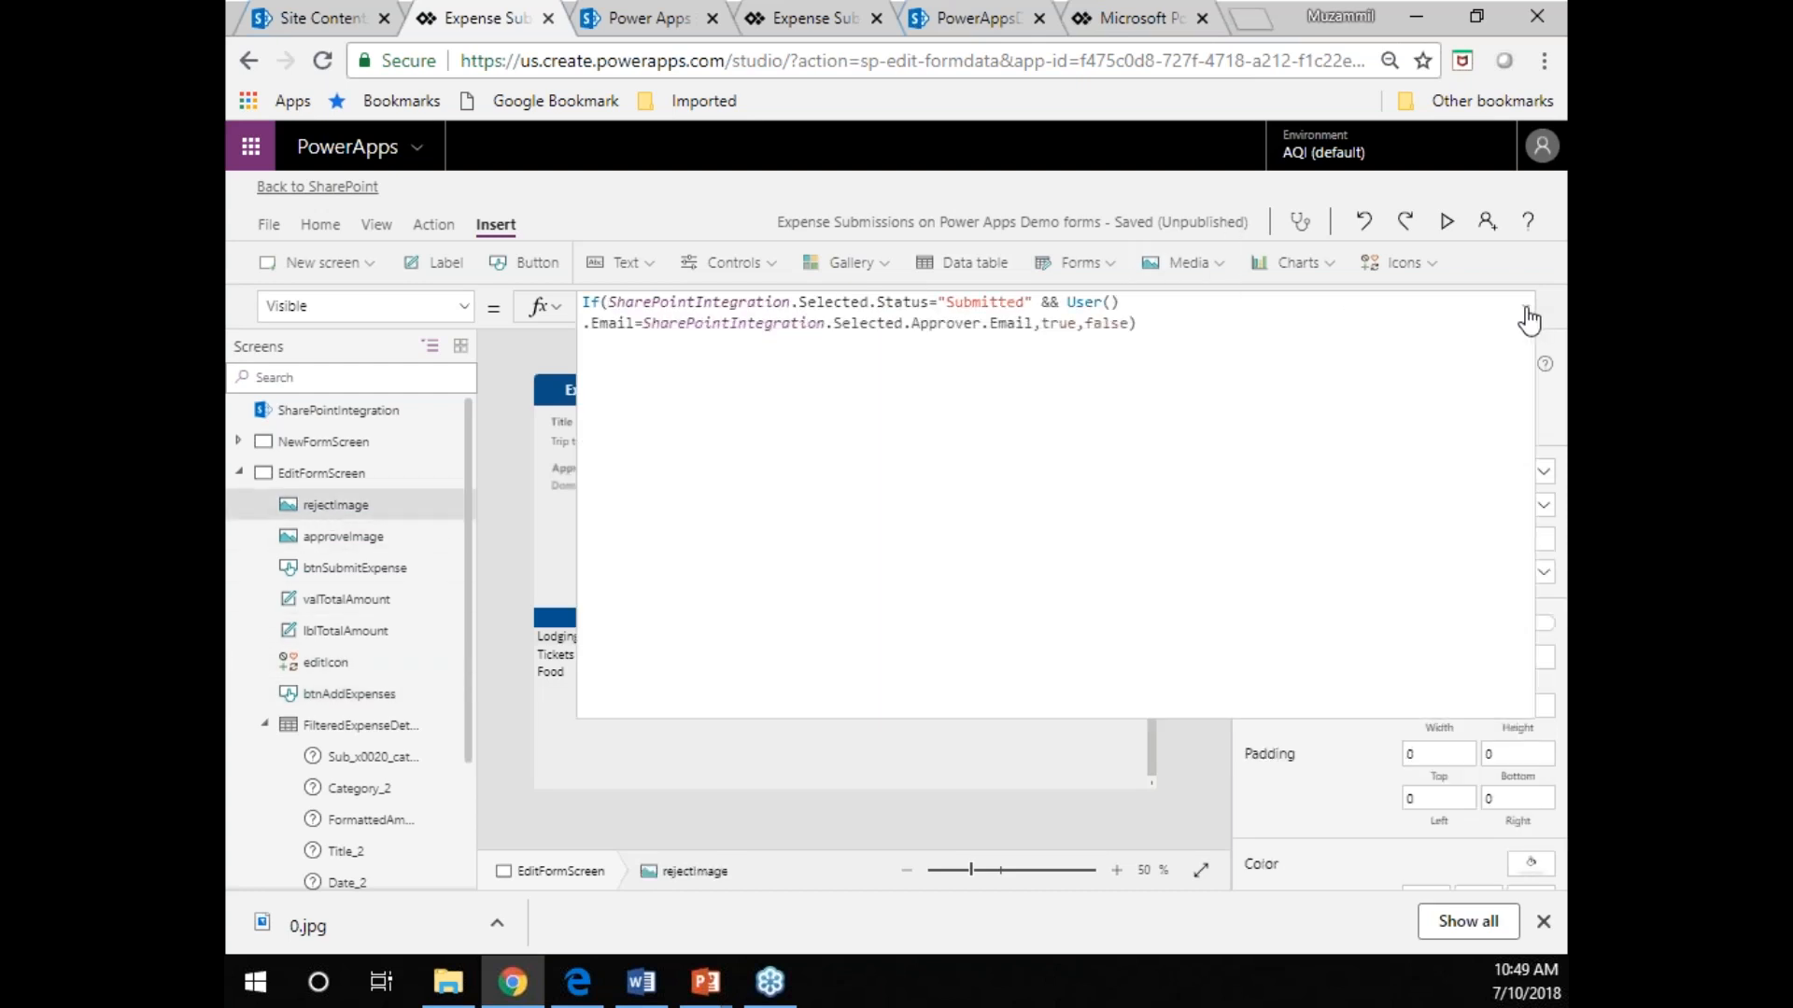
pyautogui.click(949, 325)
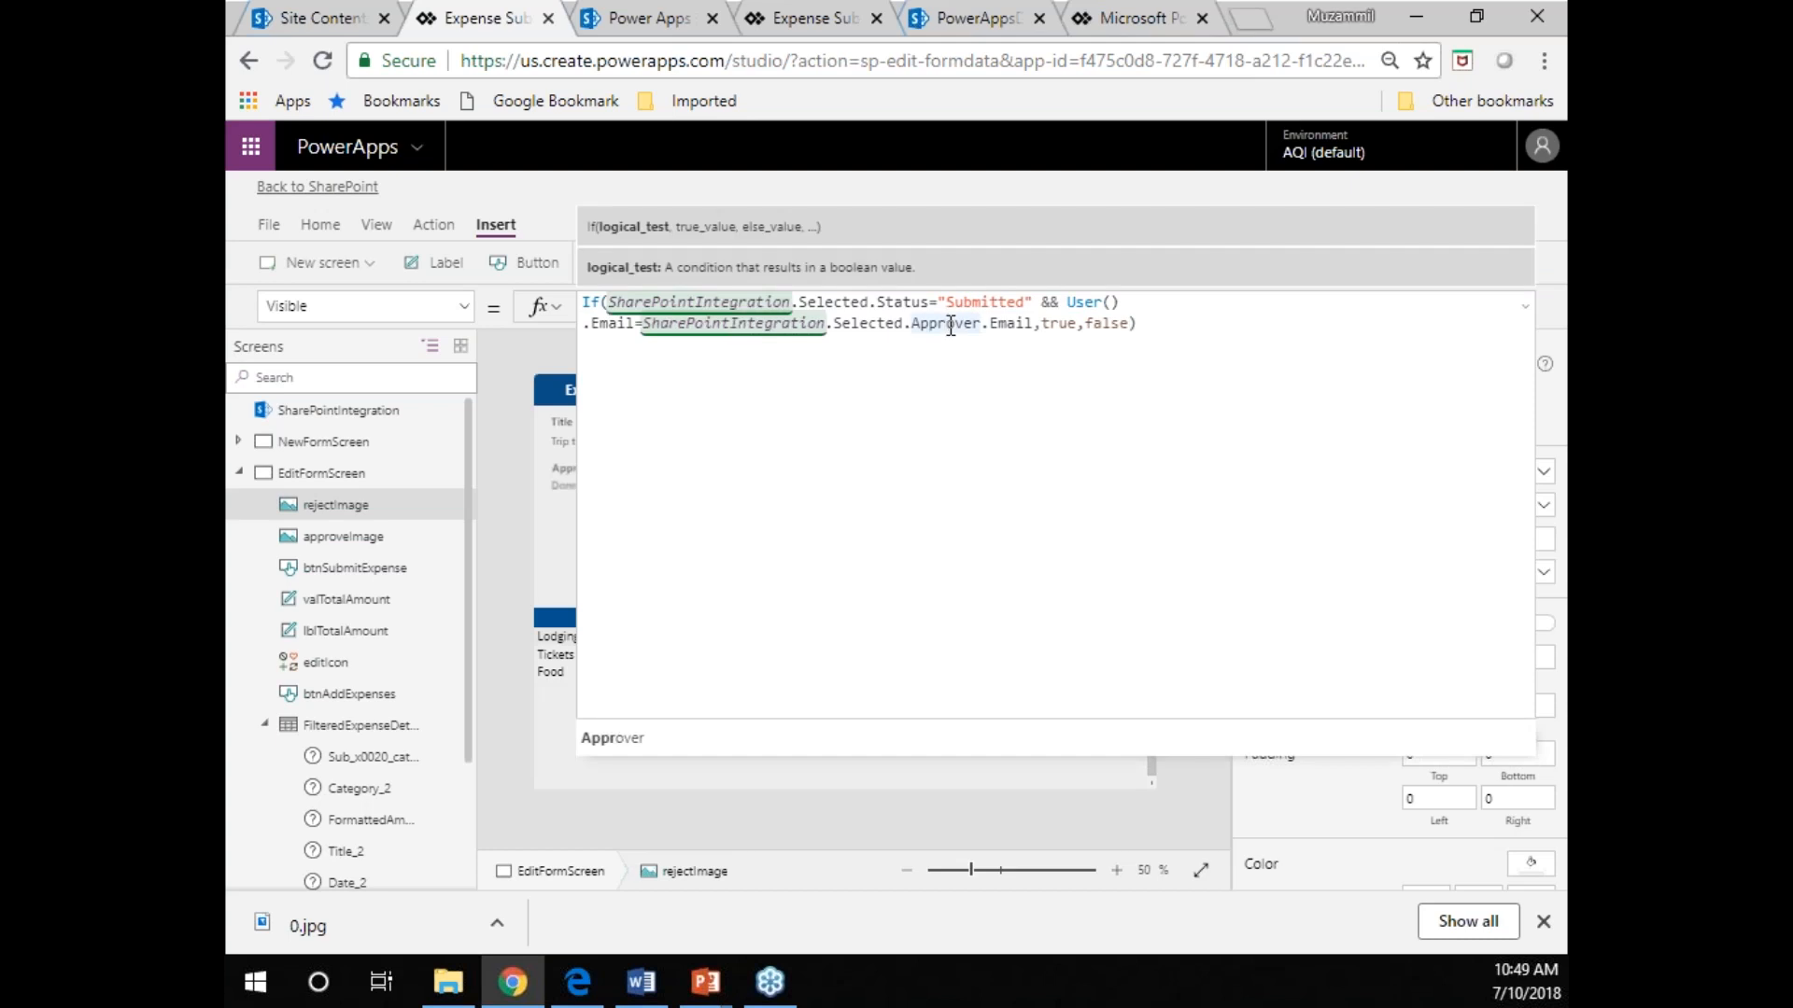
# Set the Visible property of rejectImage to true and restore its original Submitted status and approver email formula.
pyautogui.hotkey('ctrl', 'a')
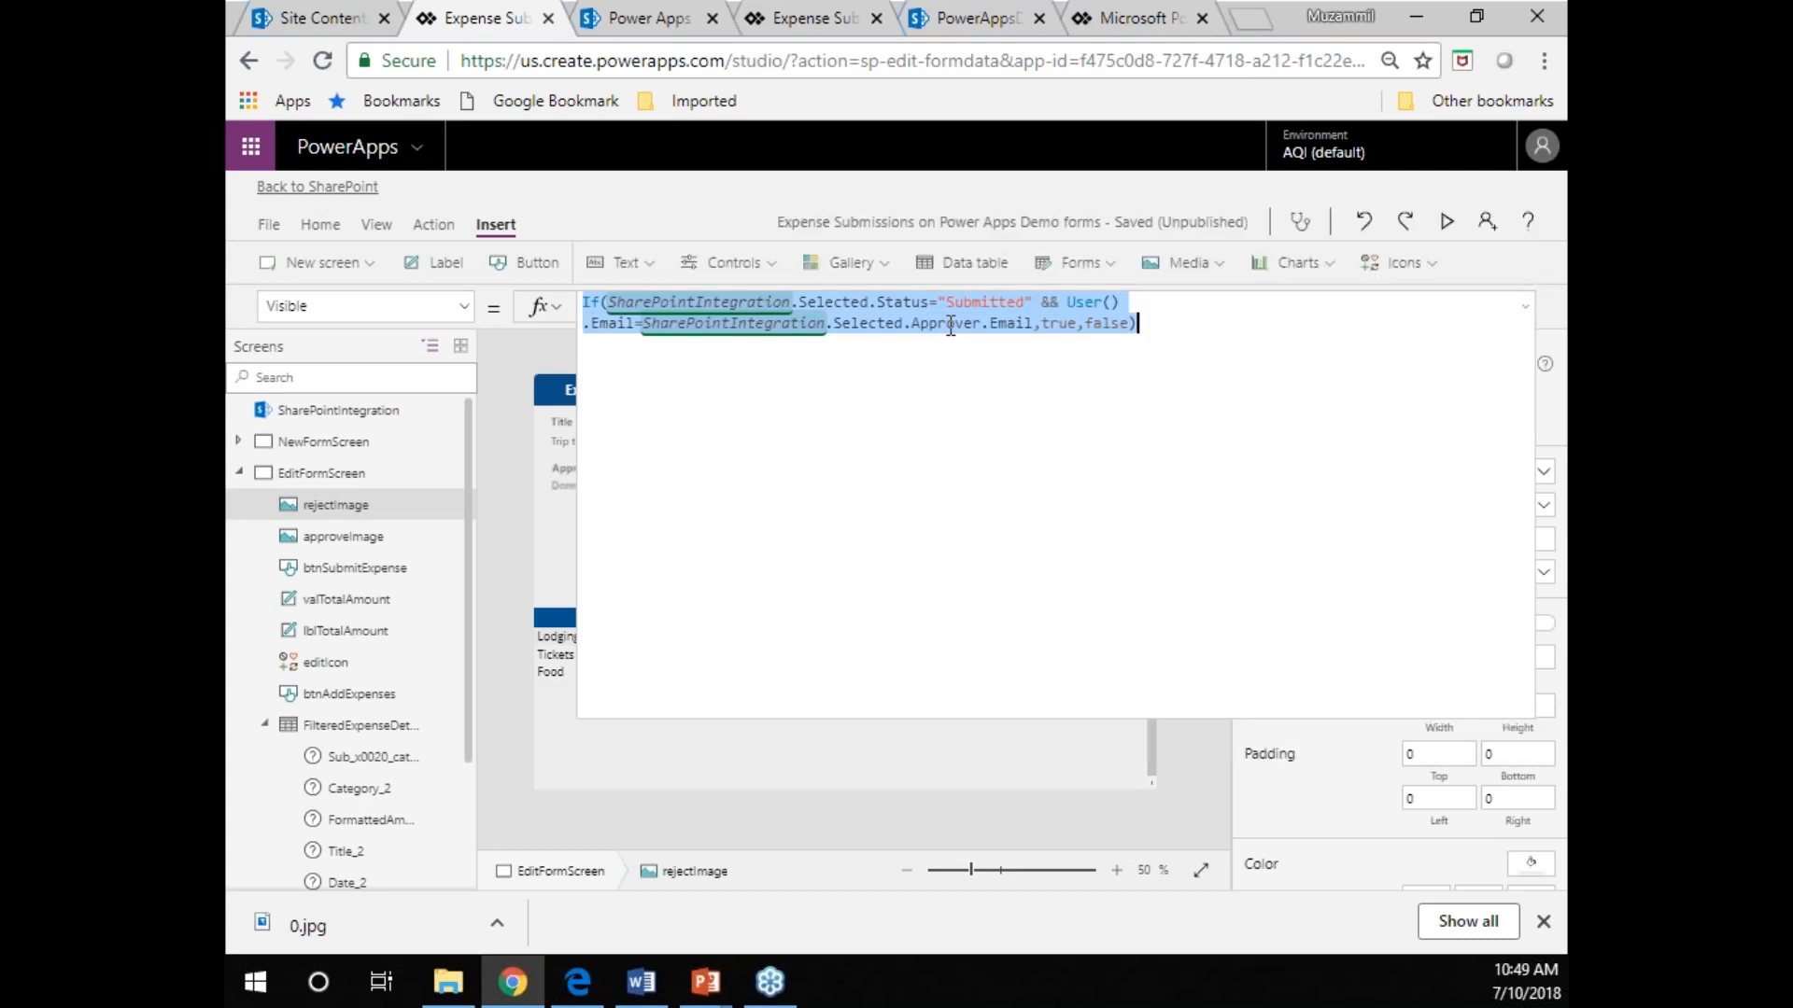
pyautogui.write('true')
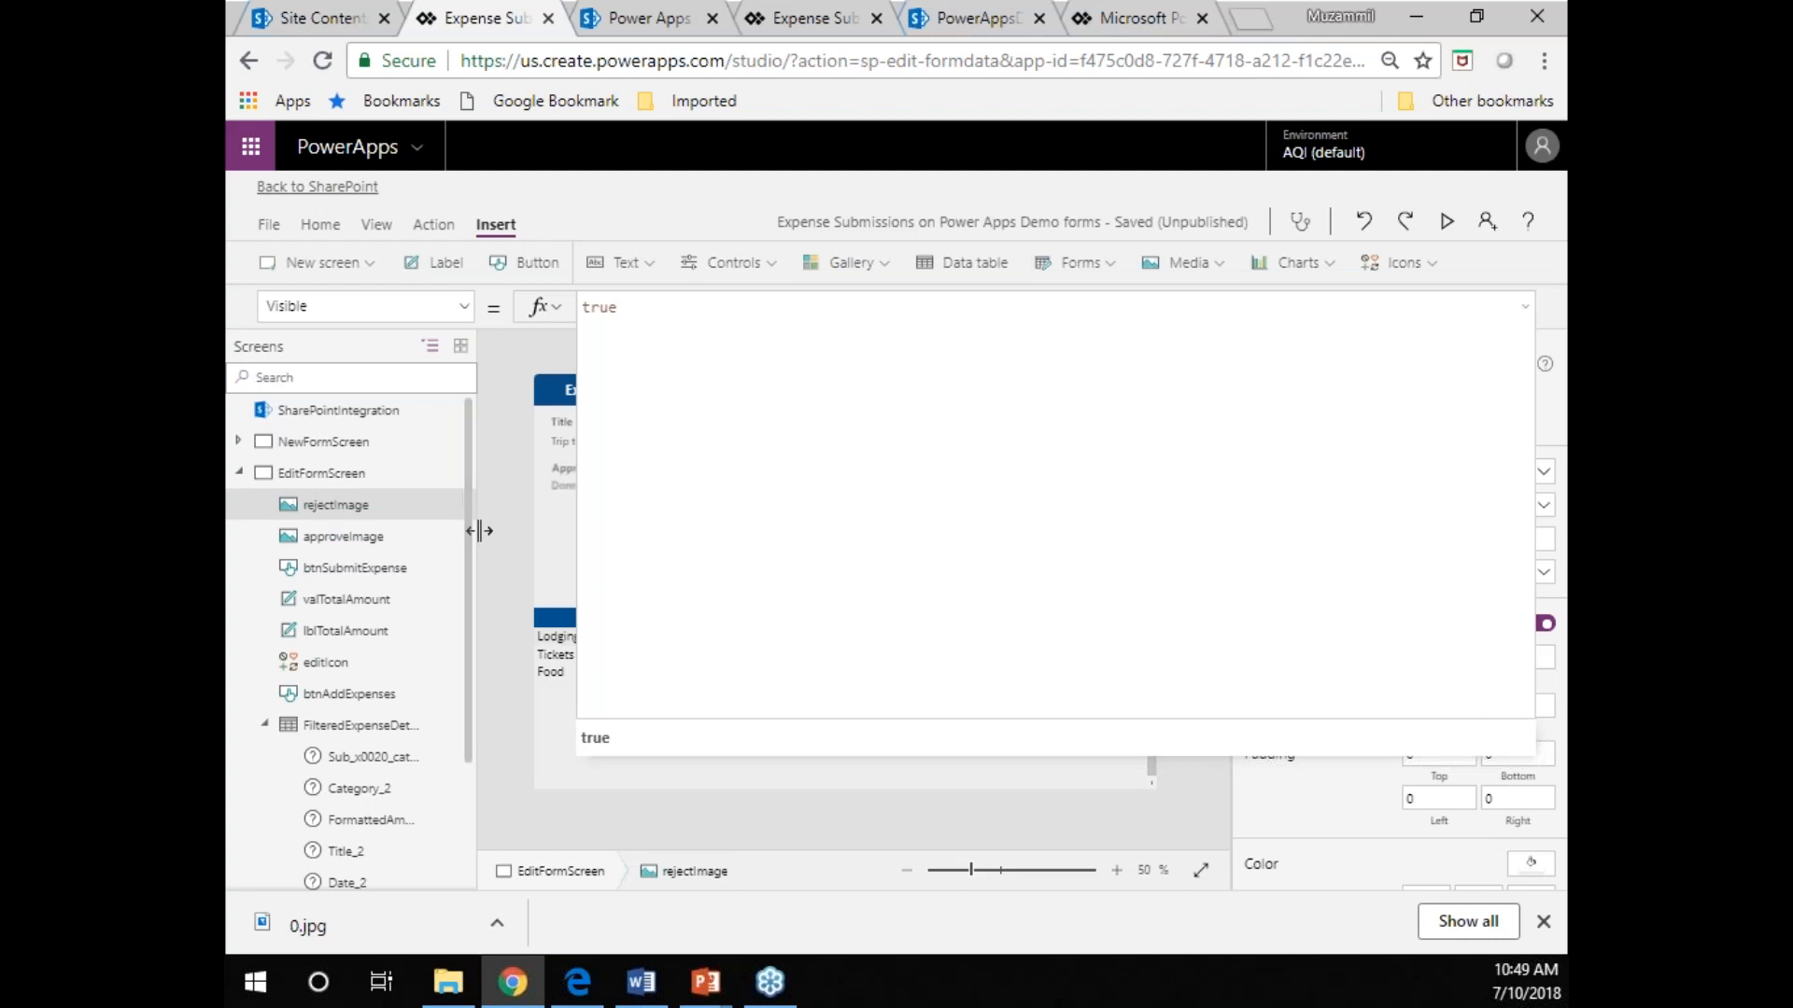
pyautogui.click(1525, 308)
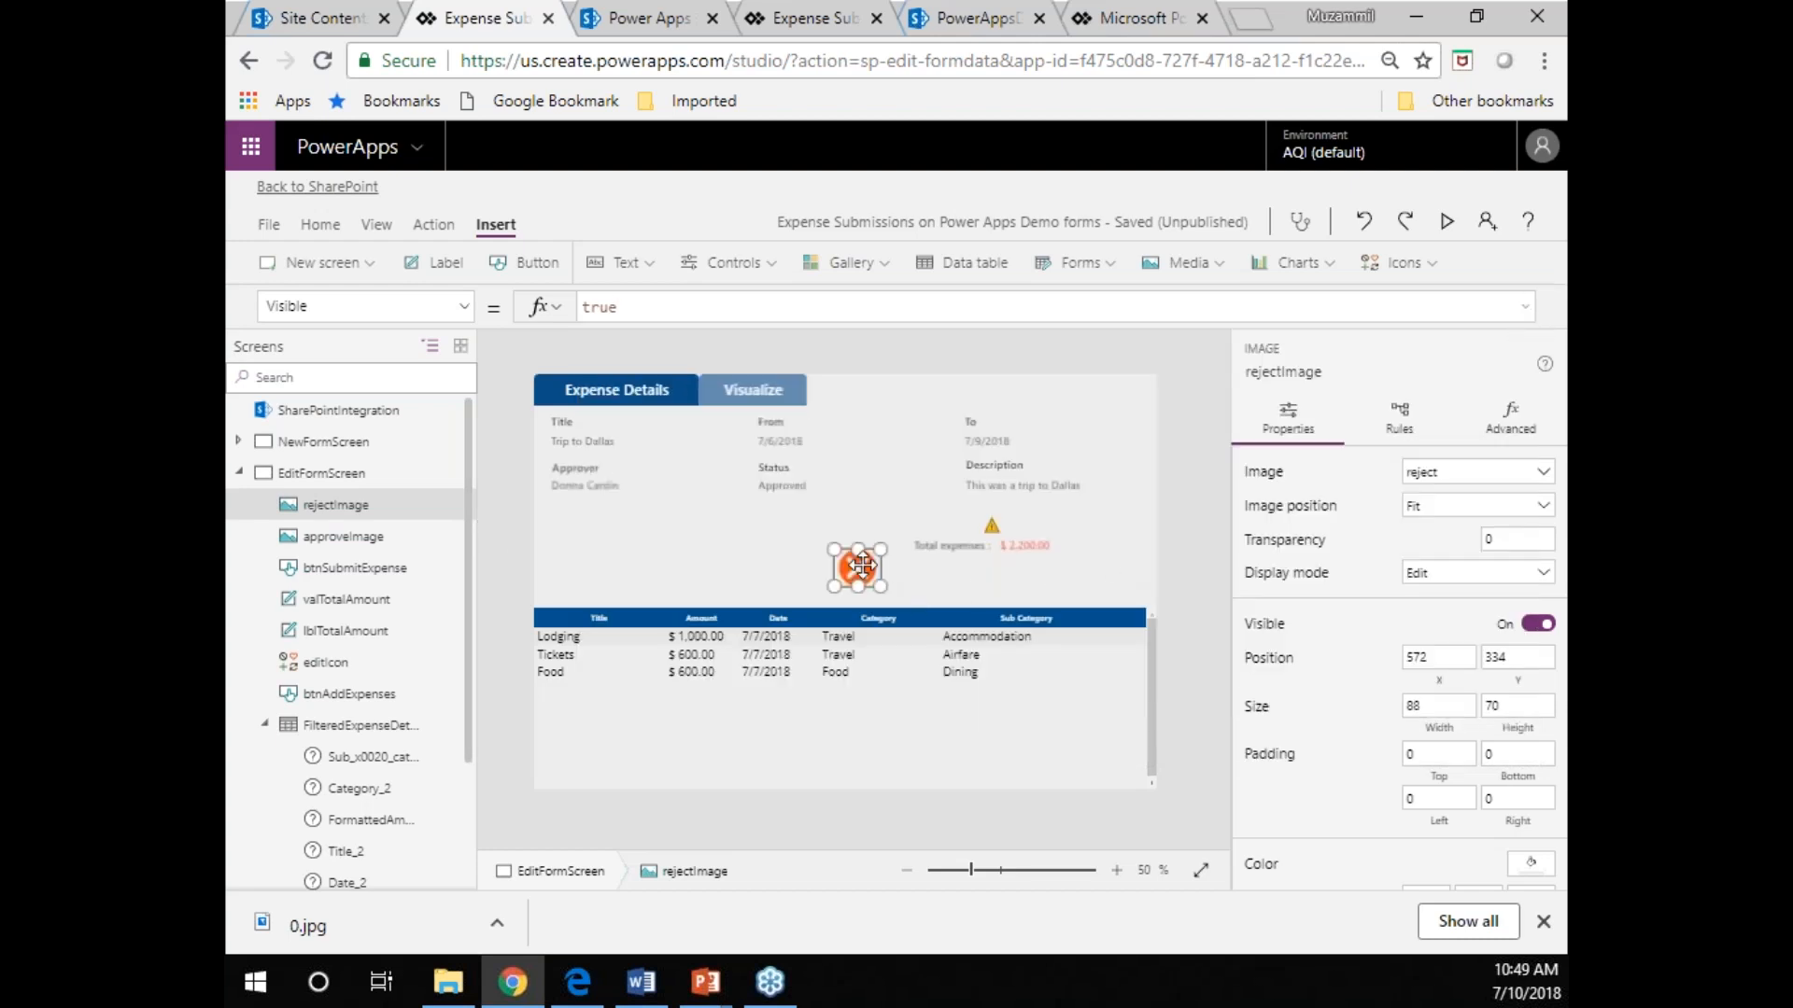
pyautogui.click(707, 306)
pyautogui.hotkey('ctrl', 'a')
pyautogui.write('If(SharePointIntegration.Selected.Status="Submitted" && User() .Email=SharePointIntegration.Selected.Approver.Email,true,false)')
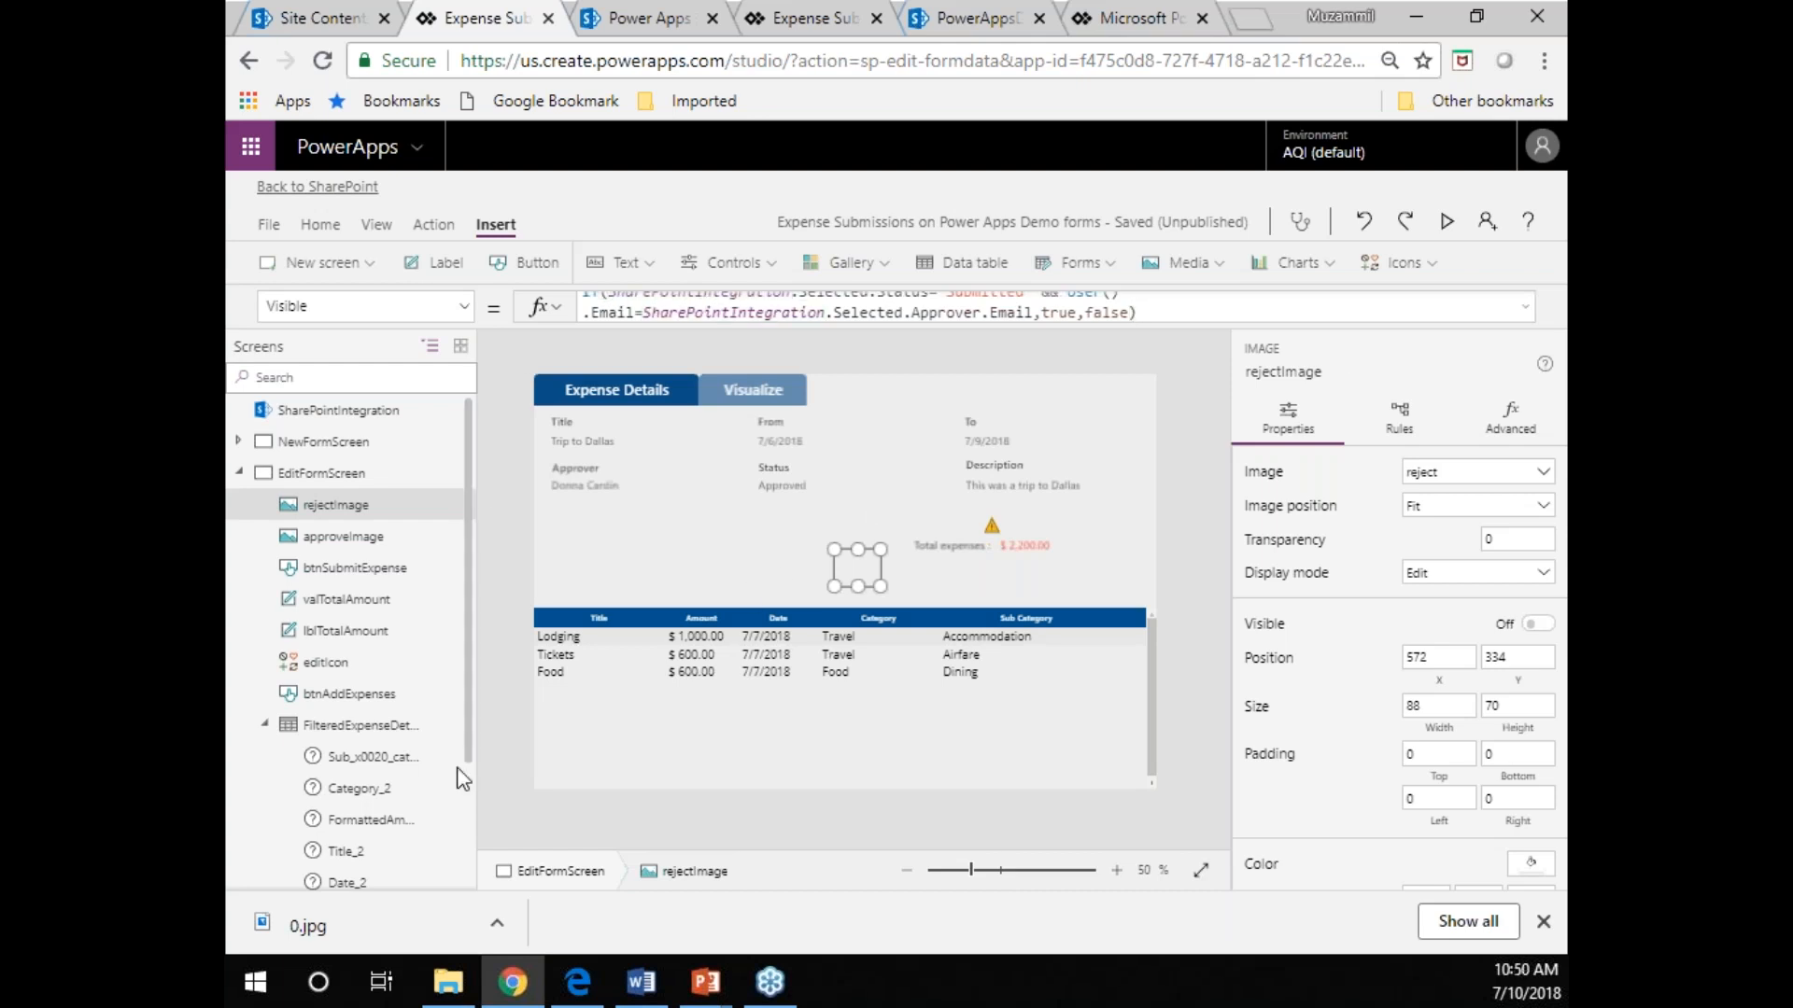
# Select btnSubmitExpense, switch to the Expense Submissions list in SharePoint, and view the Trip to Dallas item's details.
pyautogui.click(400, 577)
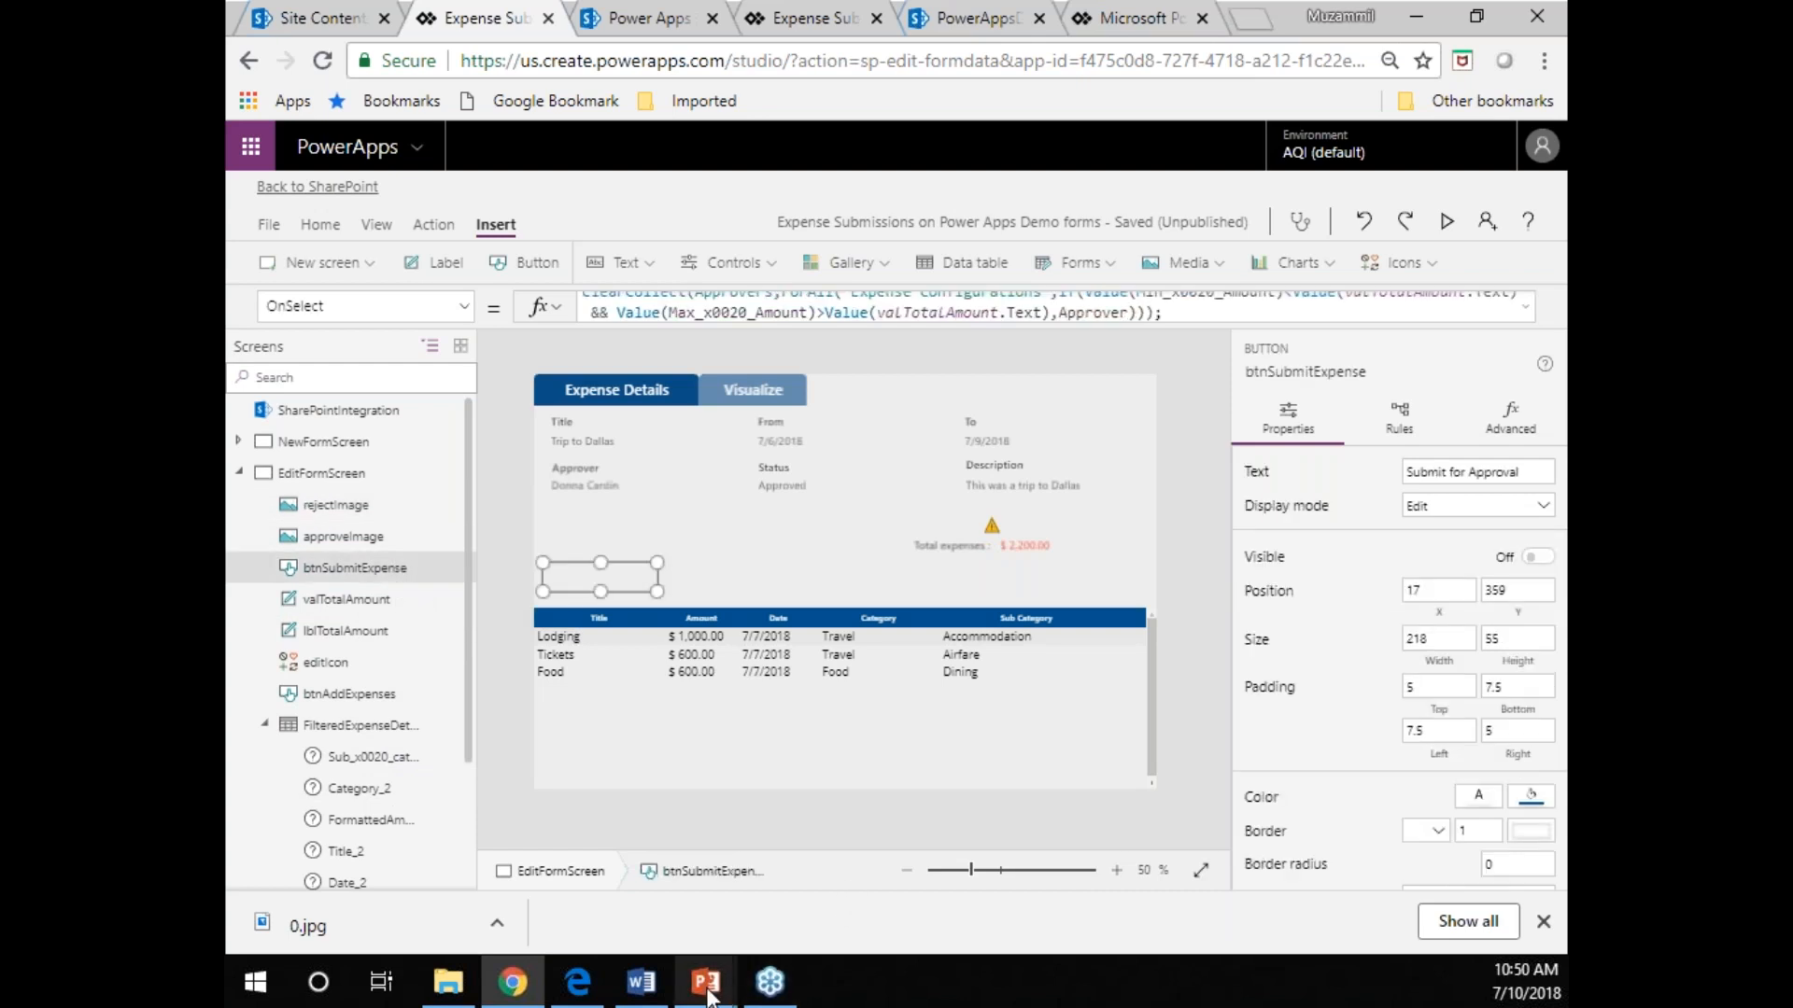
pyautogui.click(623, 17)
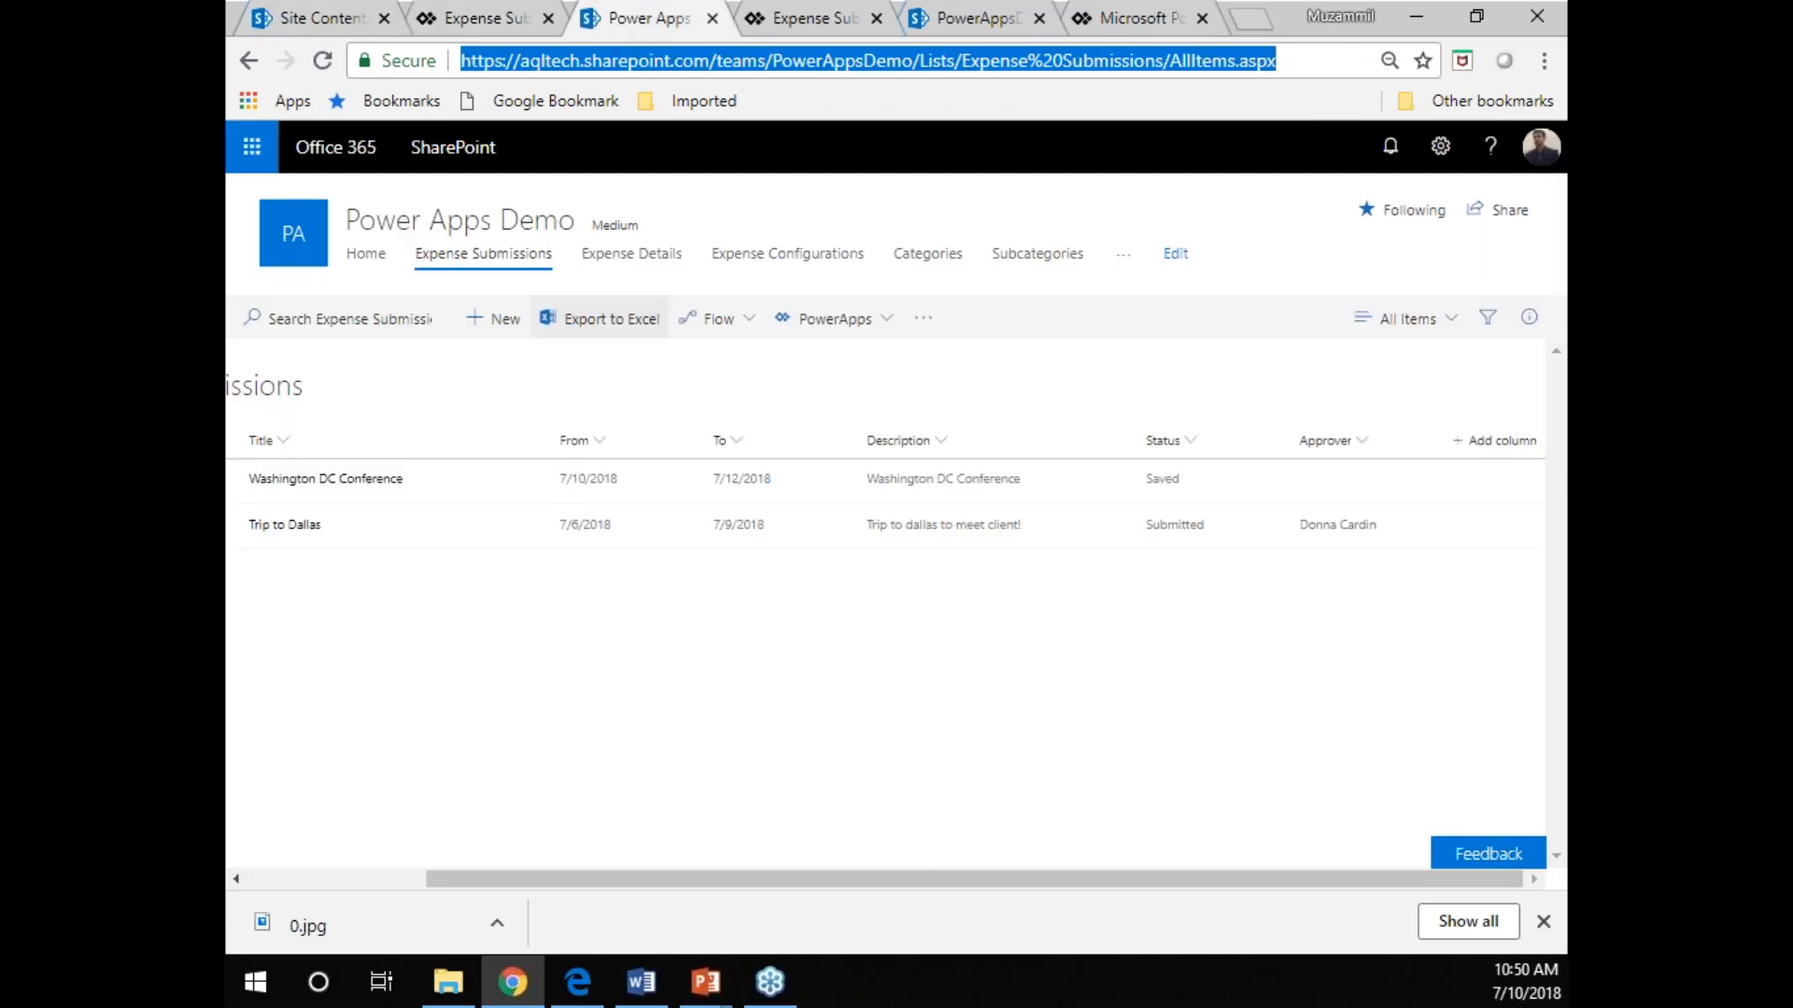
pyautogui.click(311, 526)
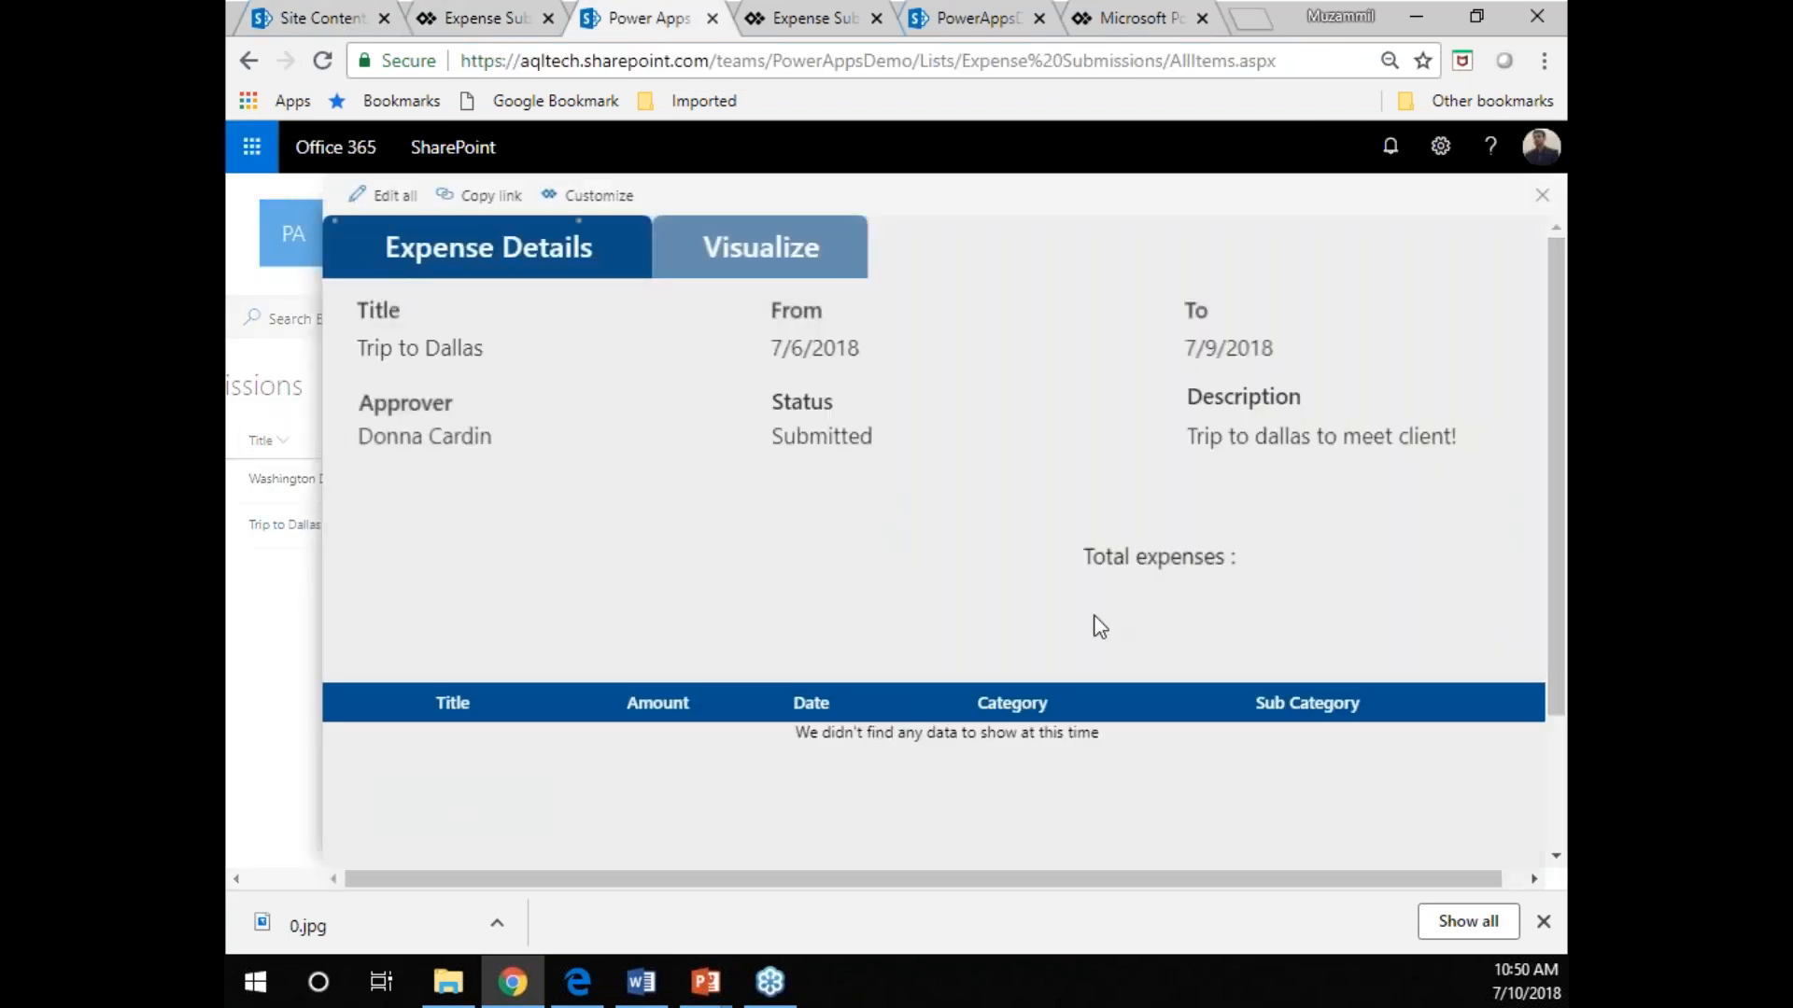
pyautogui.click(1543, 196)
# Submit the Washington DC Conference expense for approval and check the approver assigned in the reopened item.
pyautogui.click(341, 479)
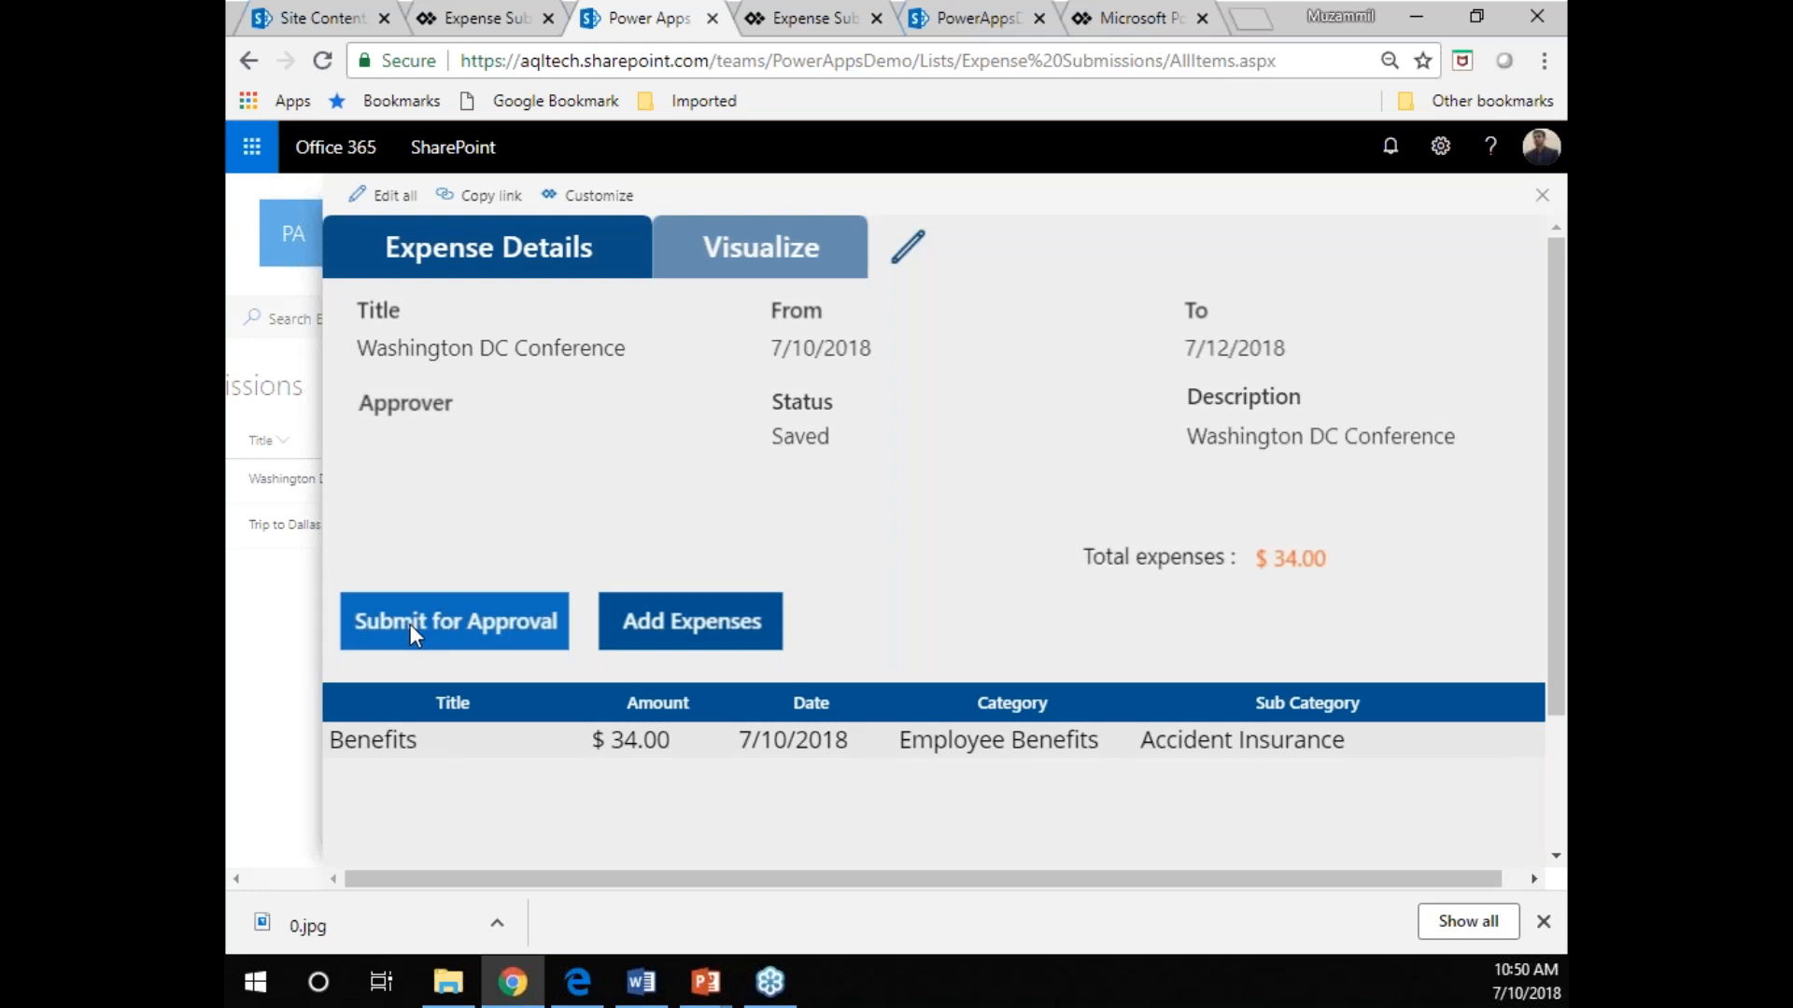
pyautogui.tripleClick(1311, 560)
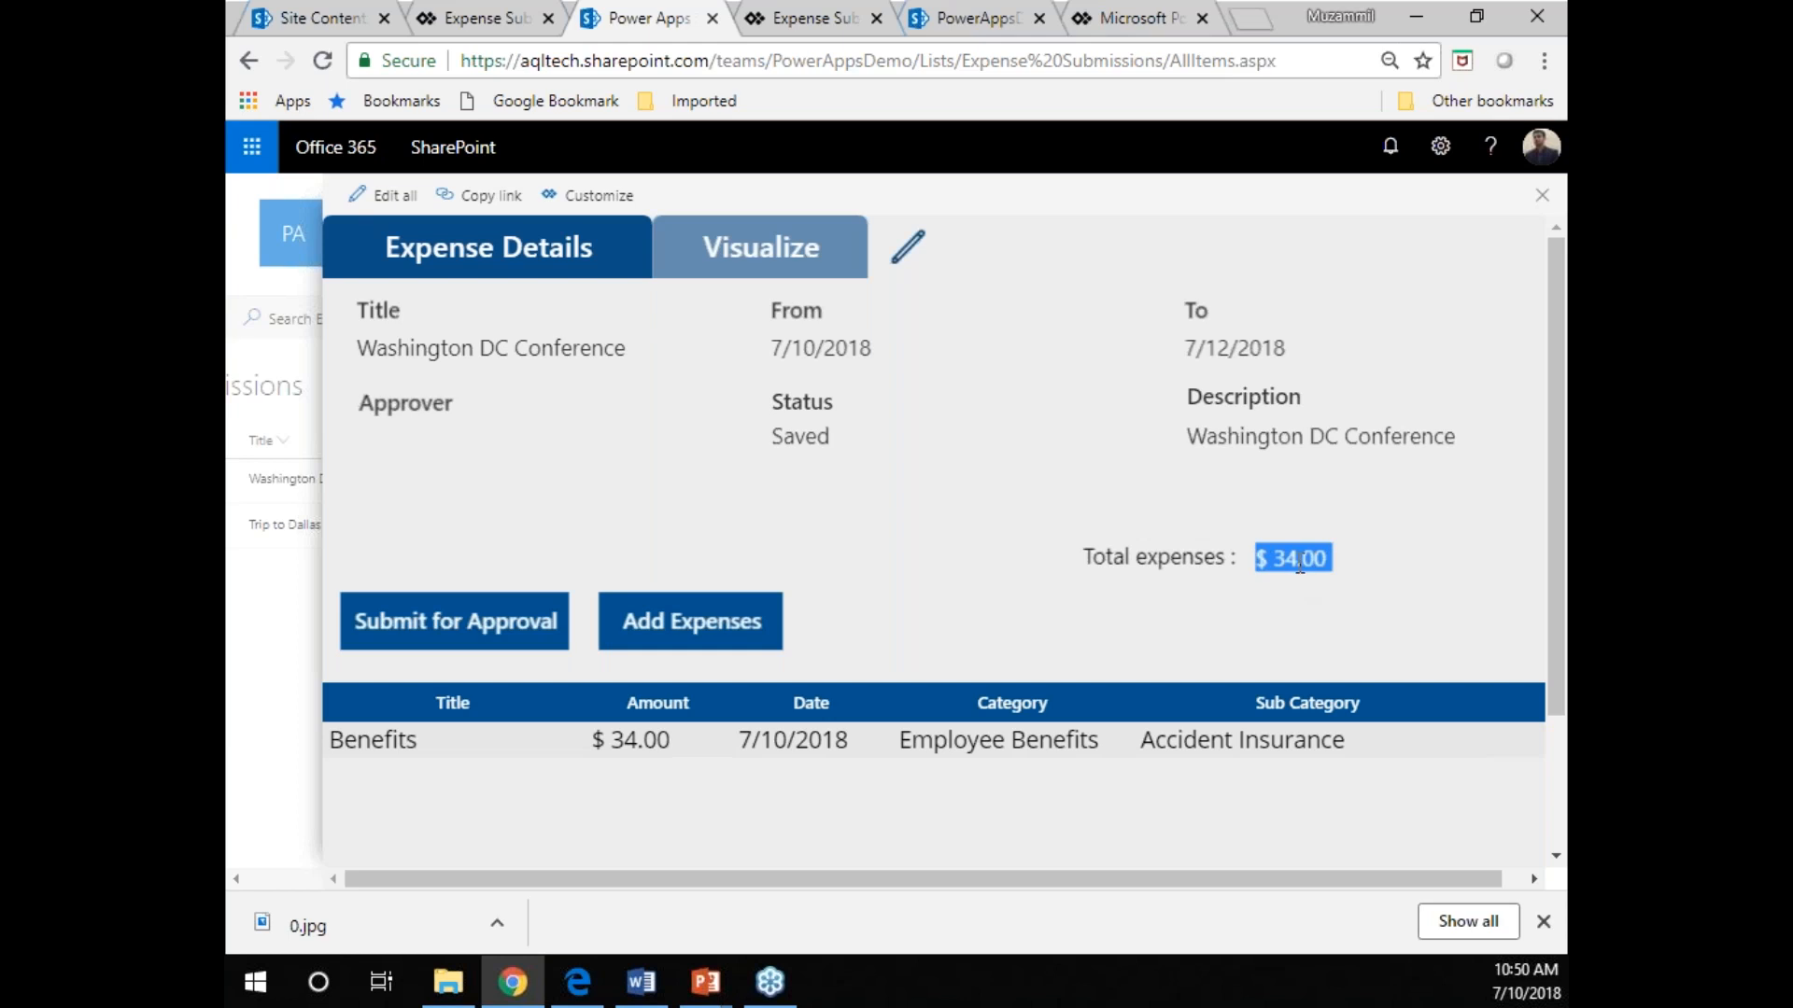
pyautogui.click(390, 612)
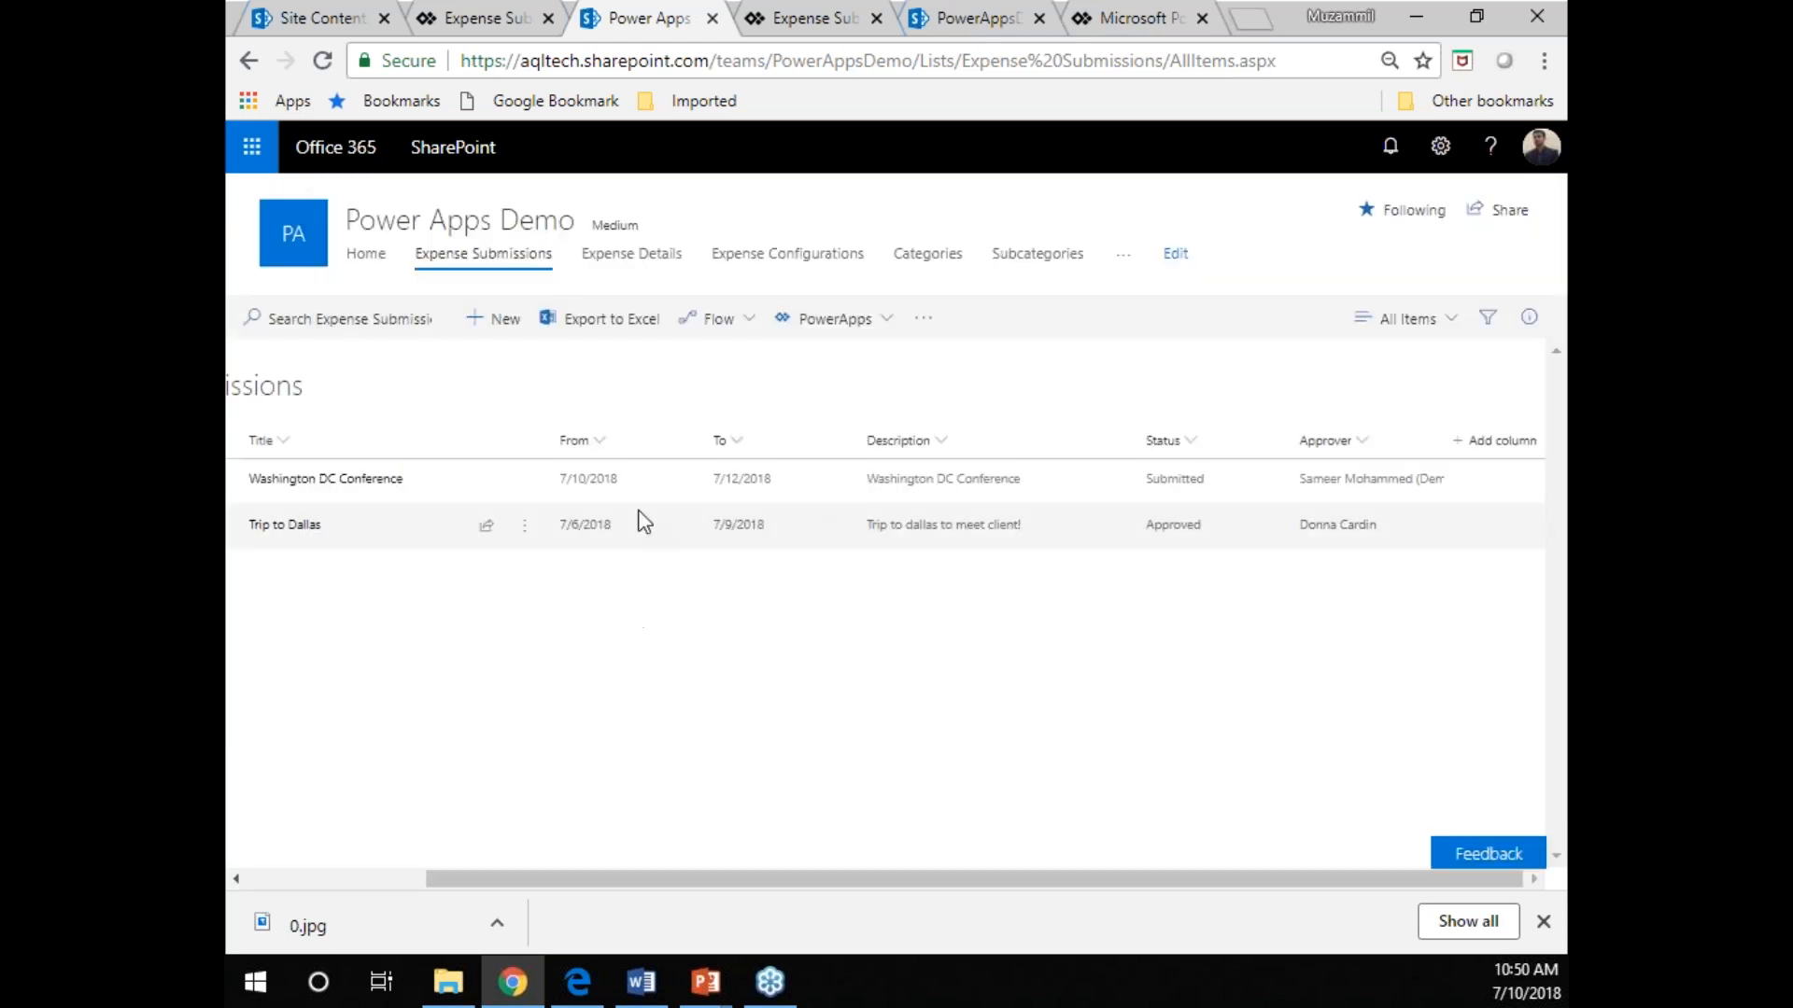
pyautogui.click(352, 480)
pyautogui.tripleClick(418, 439)
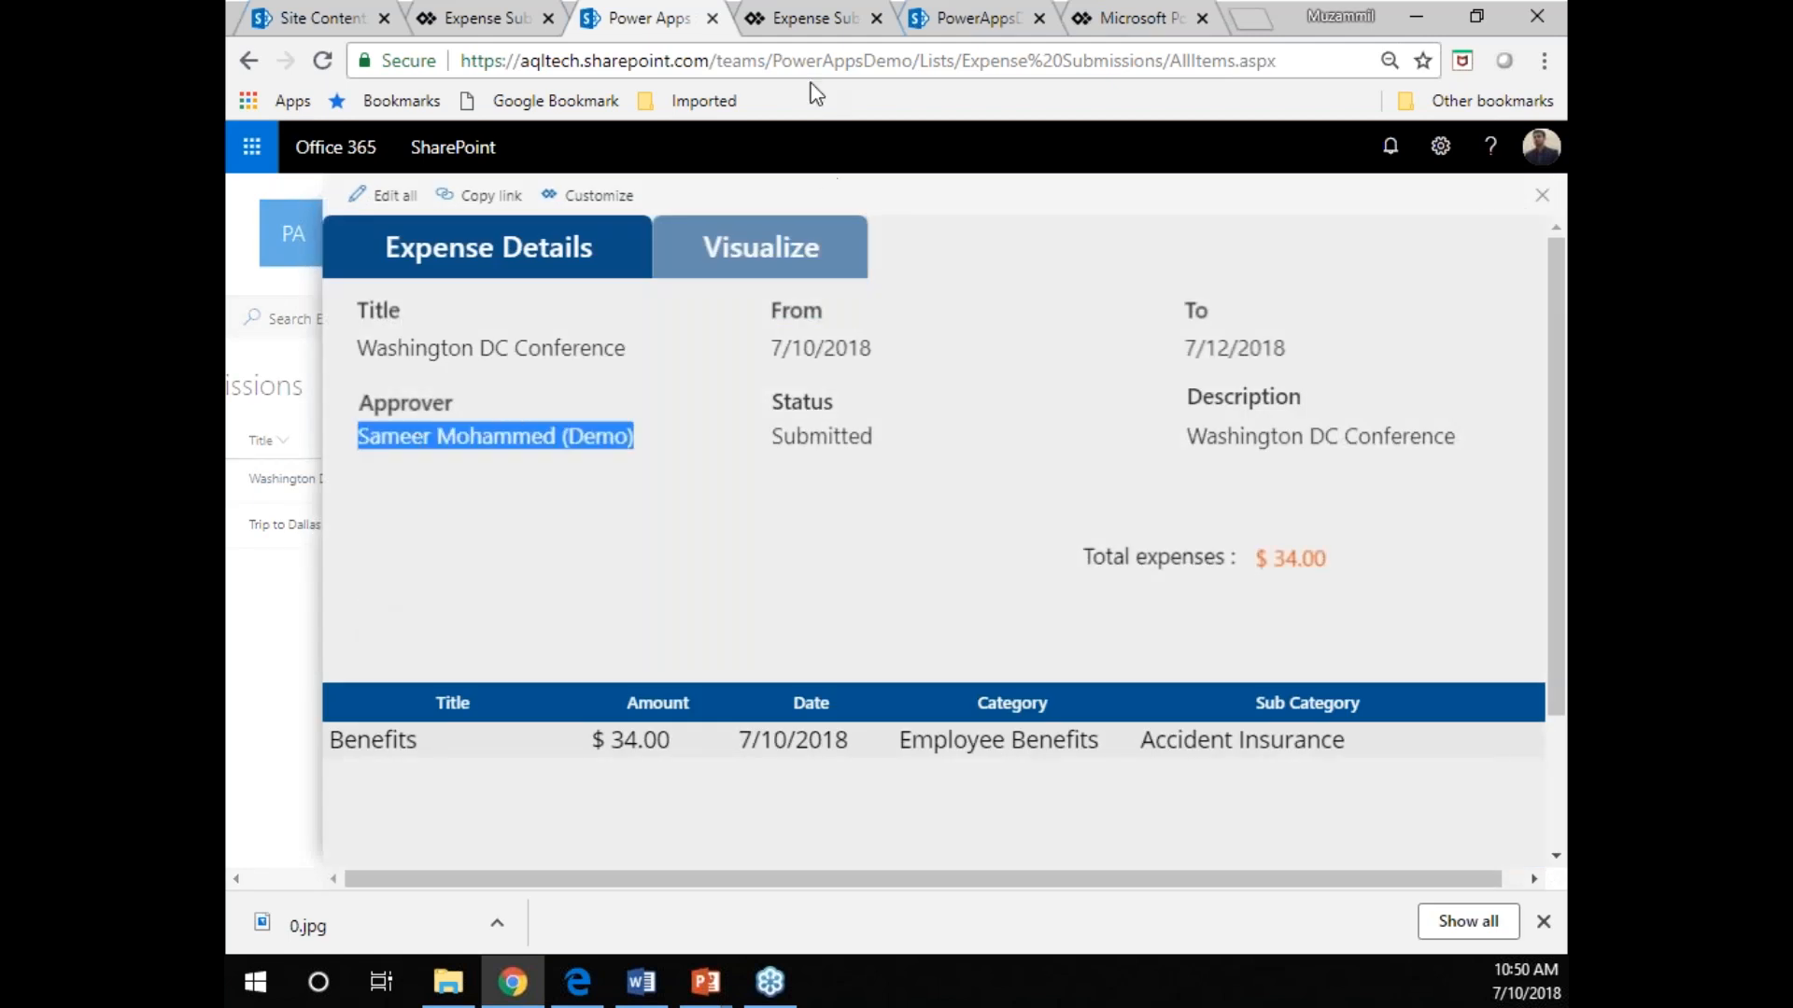
# In the form editor, expand btnSubmitExpense's OnSelect formula and separate the ClearCollect, Patch and RequestHide parts with blank lines.
pyautogui.click(482, 26)
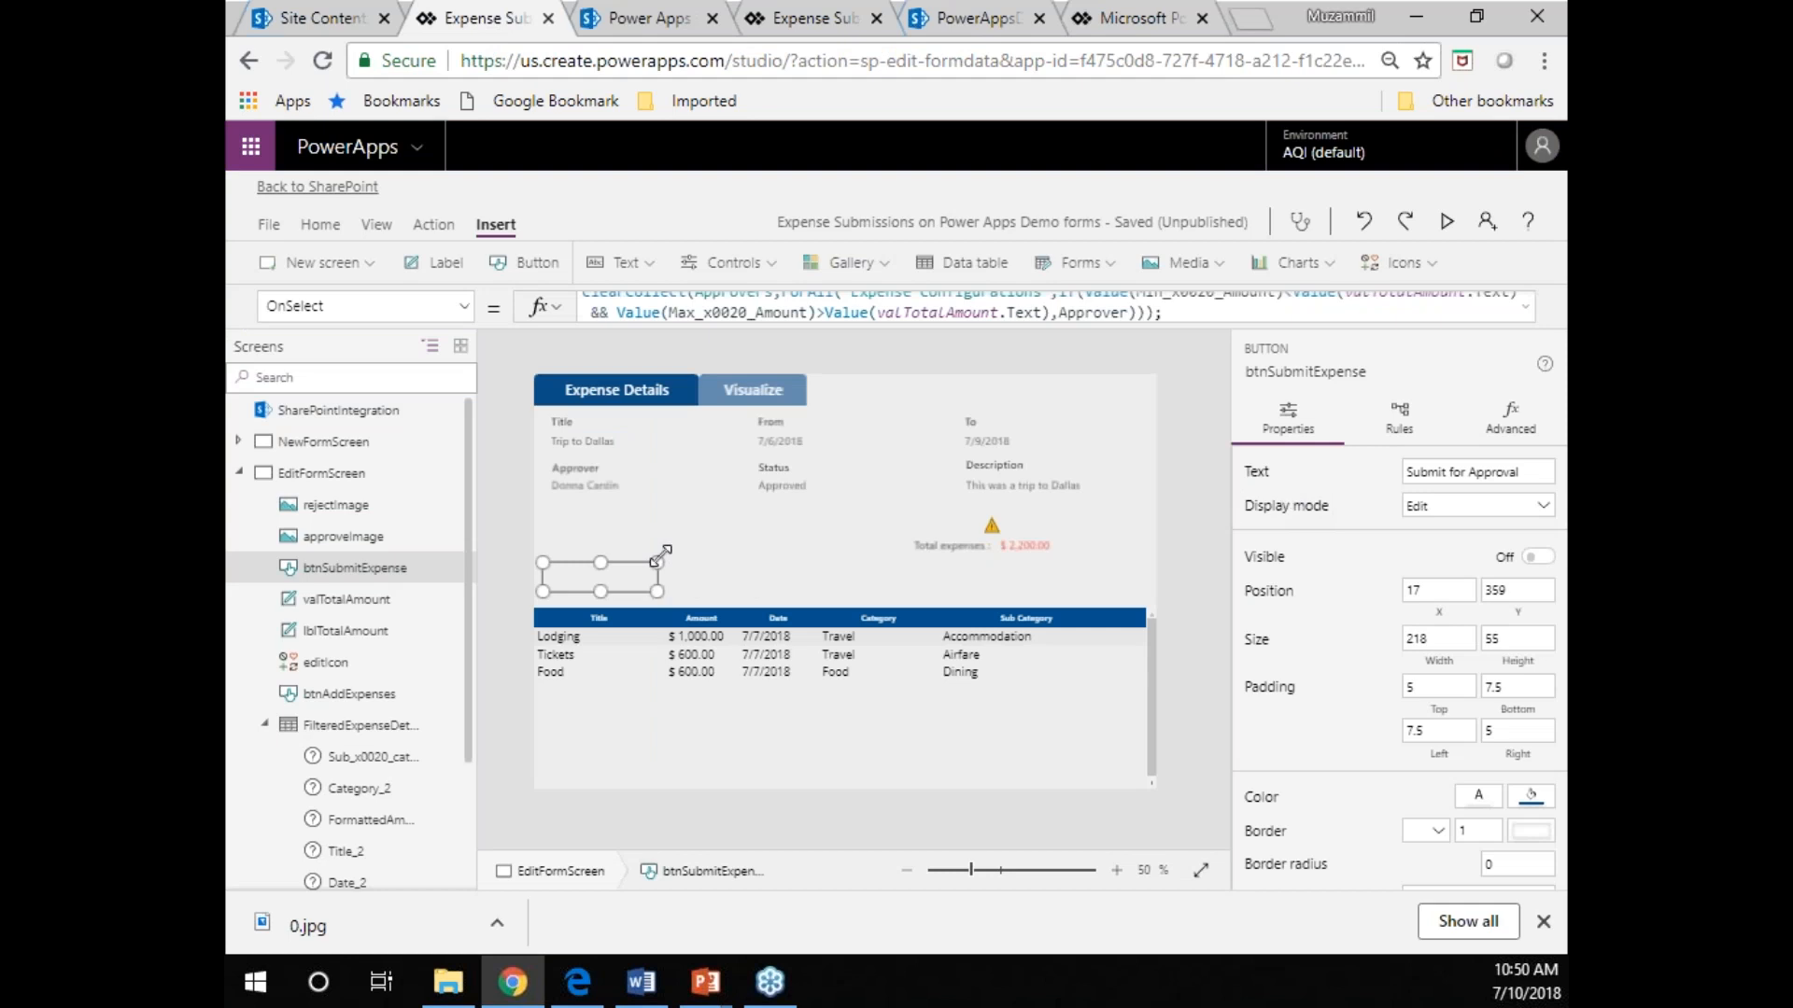
pyautogui.click(1527, 310)
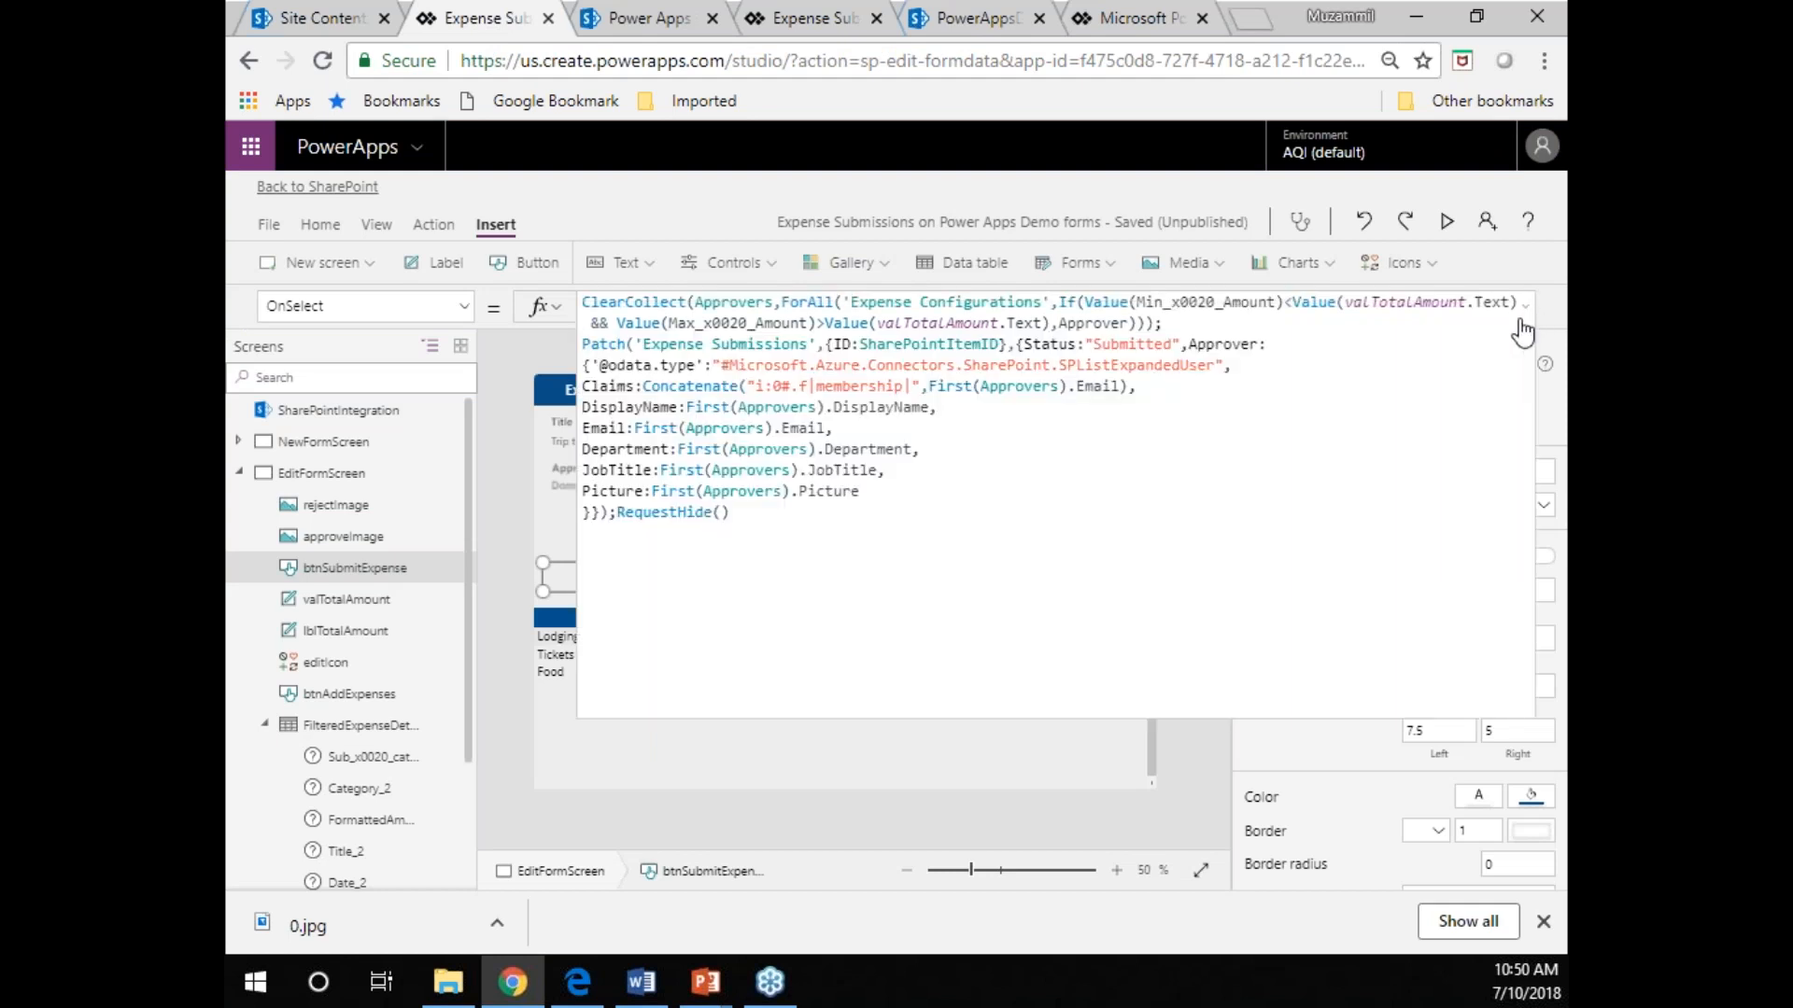
pyautogui.click(1353, 324)
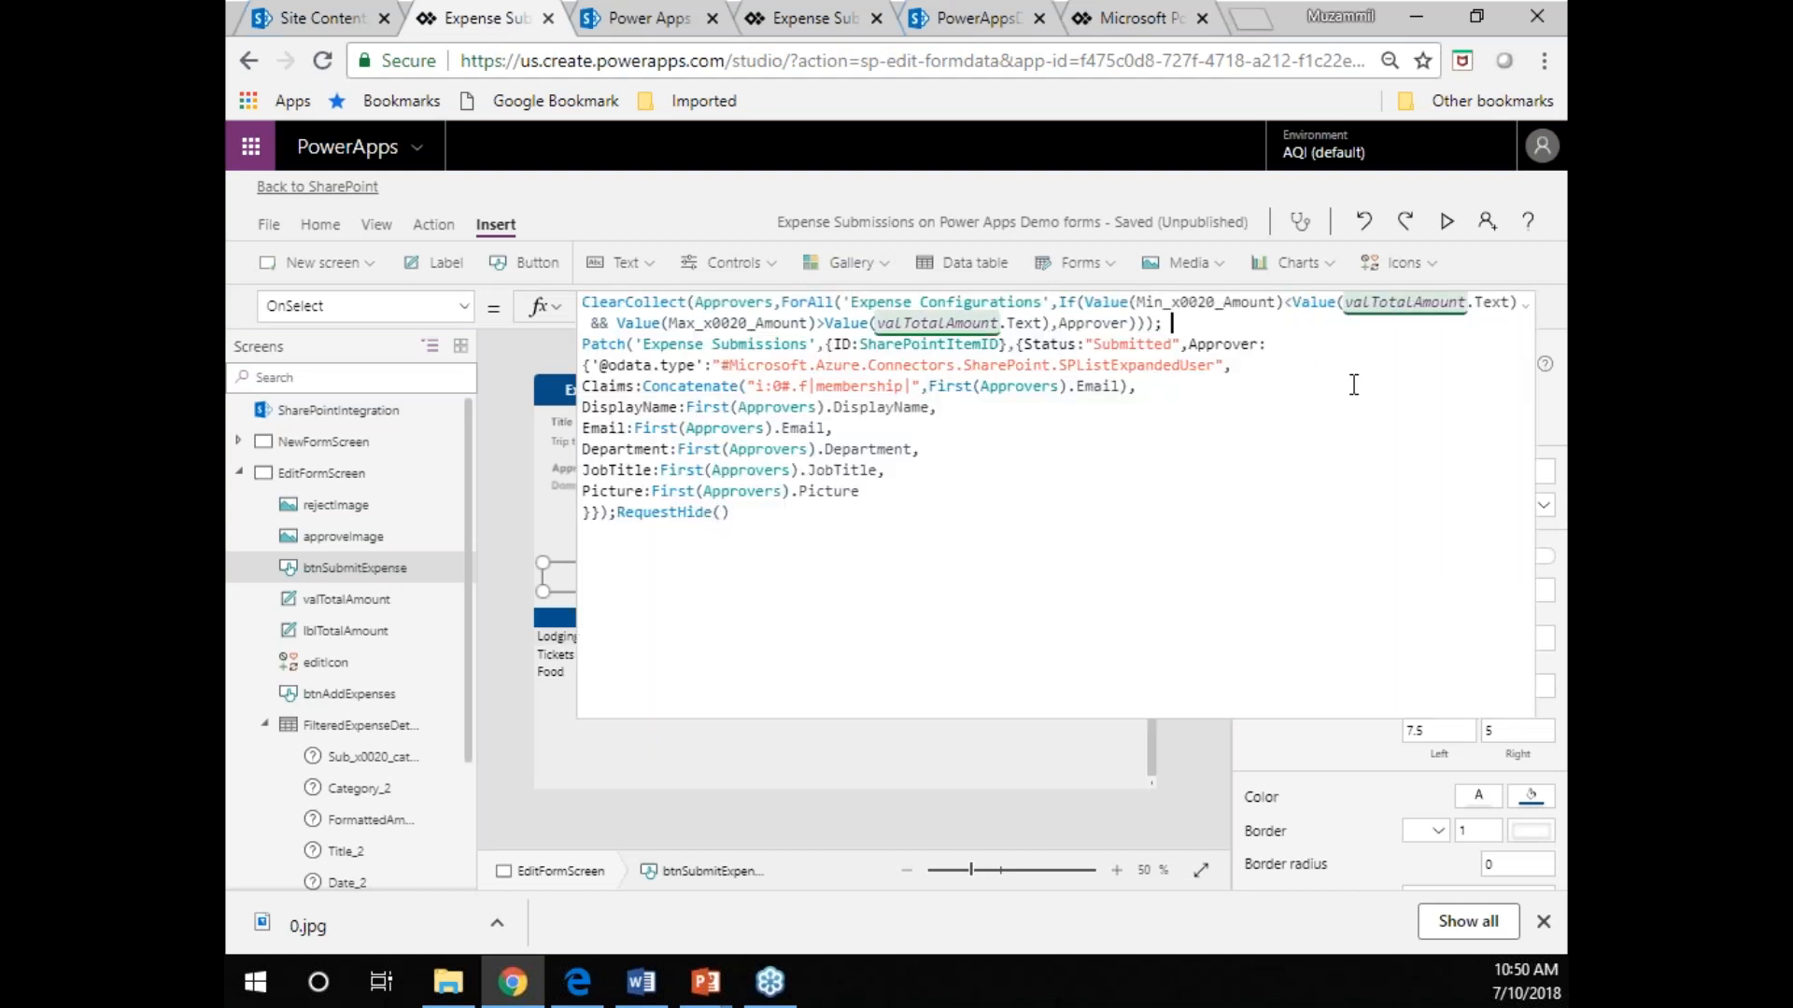
pyautogui.press('Return')
pyautogui.press('Return')
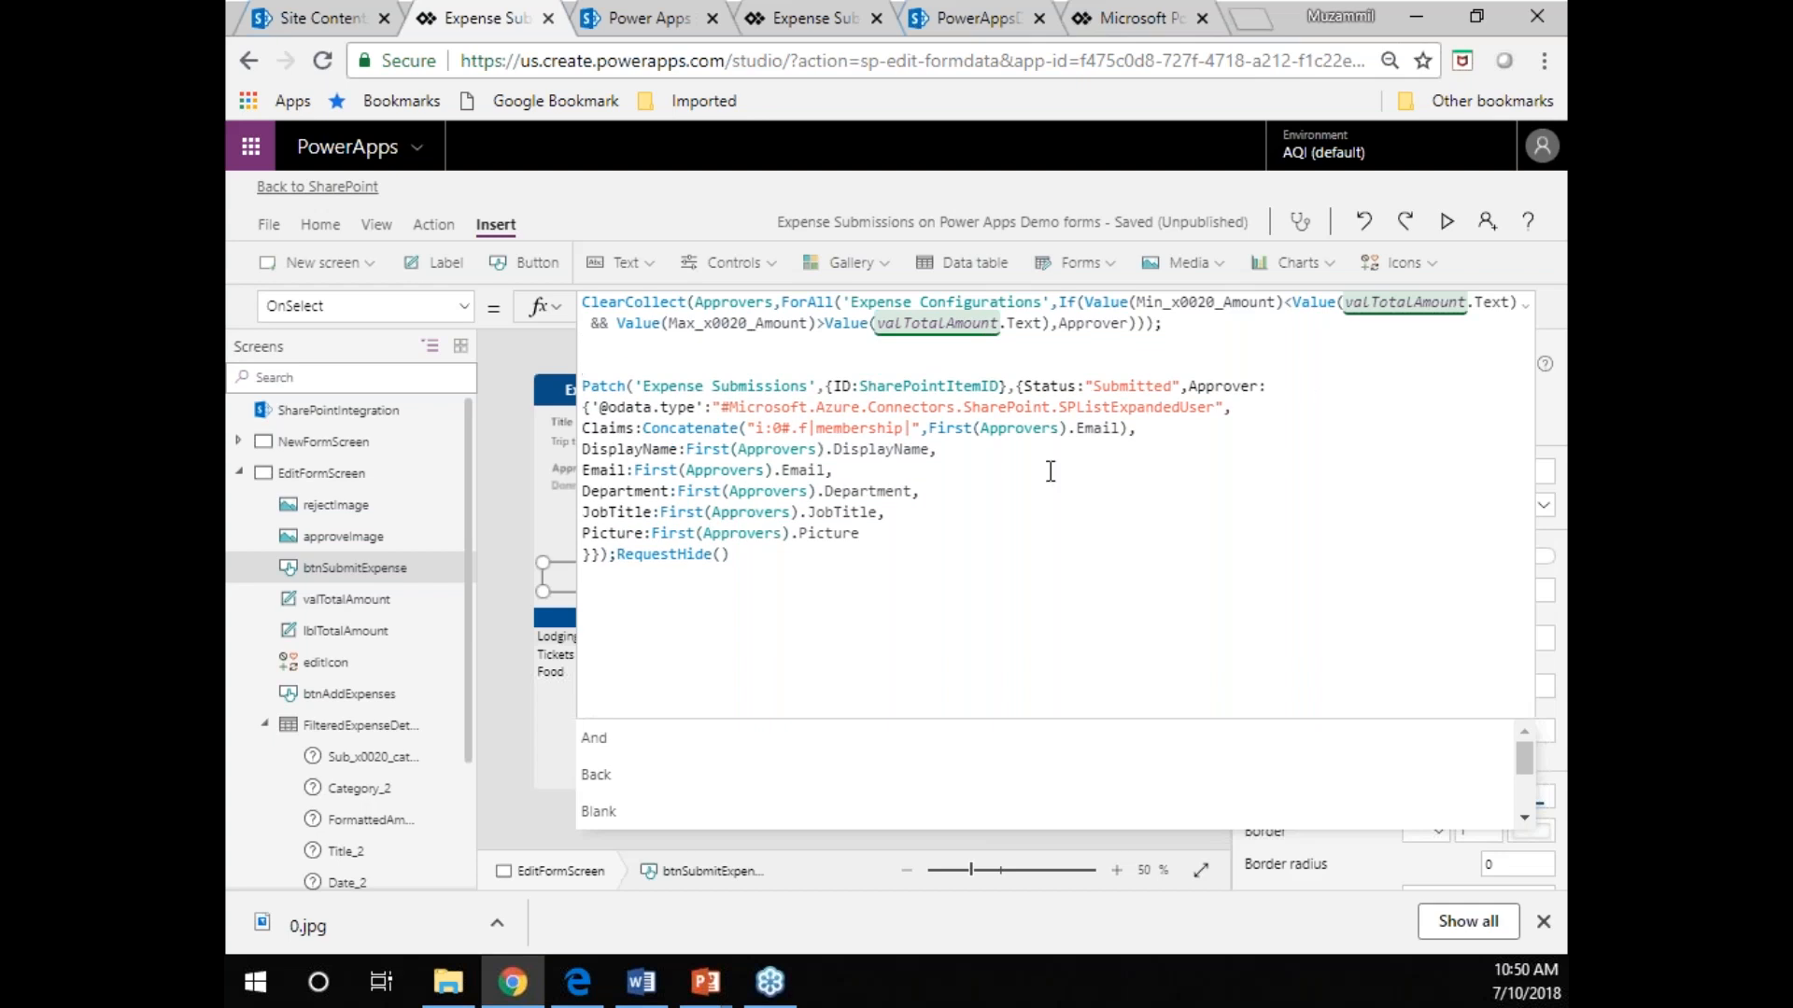
pyautogui.click(607, 554)
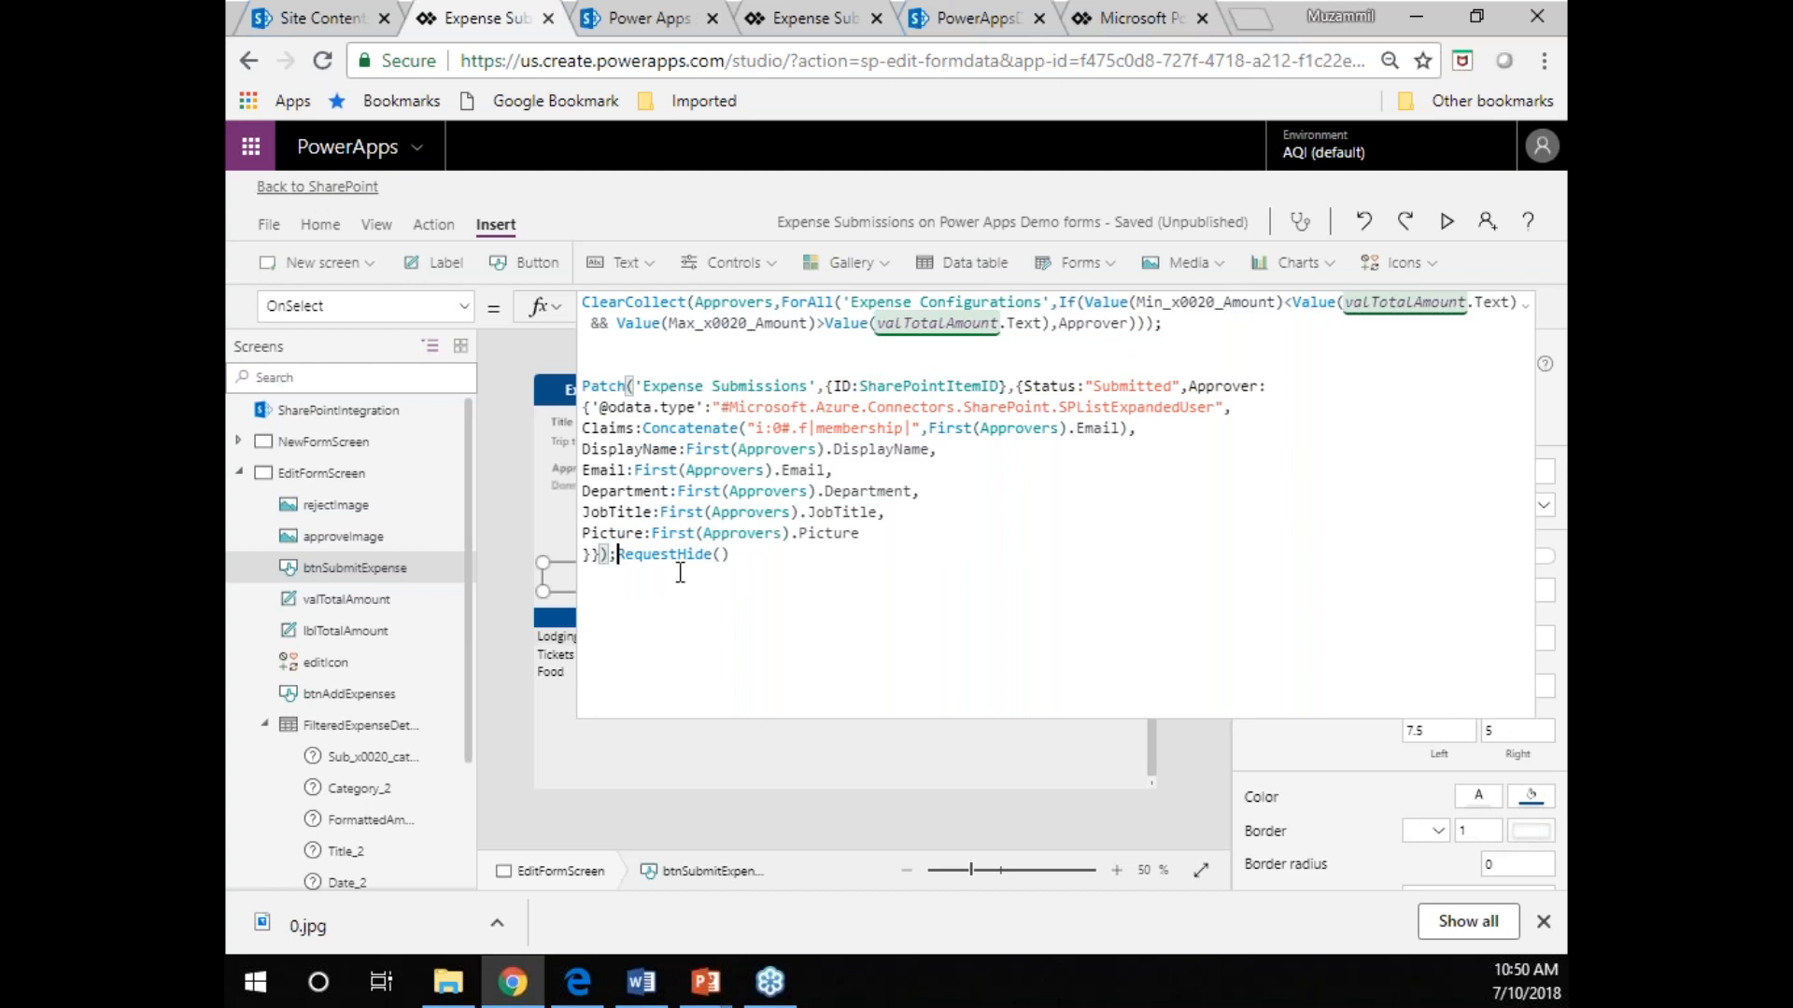
pyautogui.press('Right')
pyautogui.press('Escape')
pyautogui.press('Return')
pyautogui.press('Return')
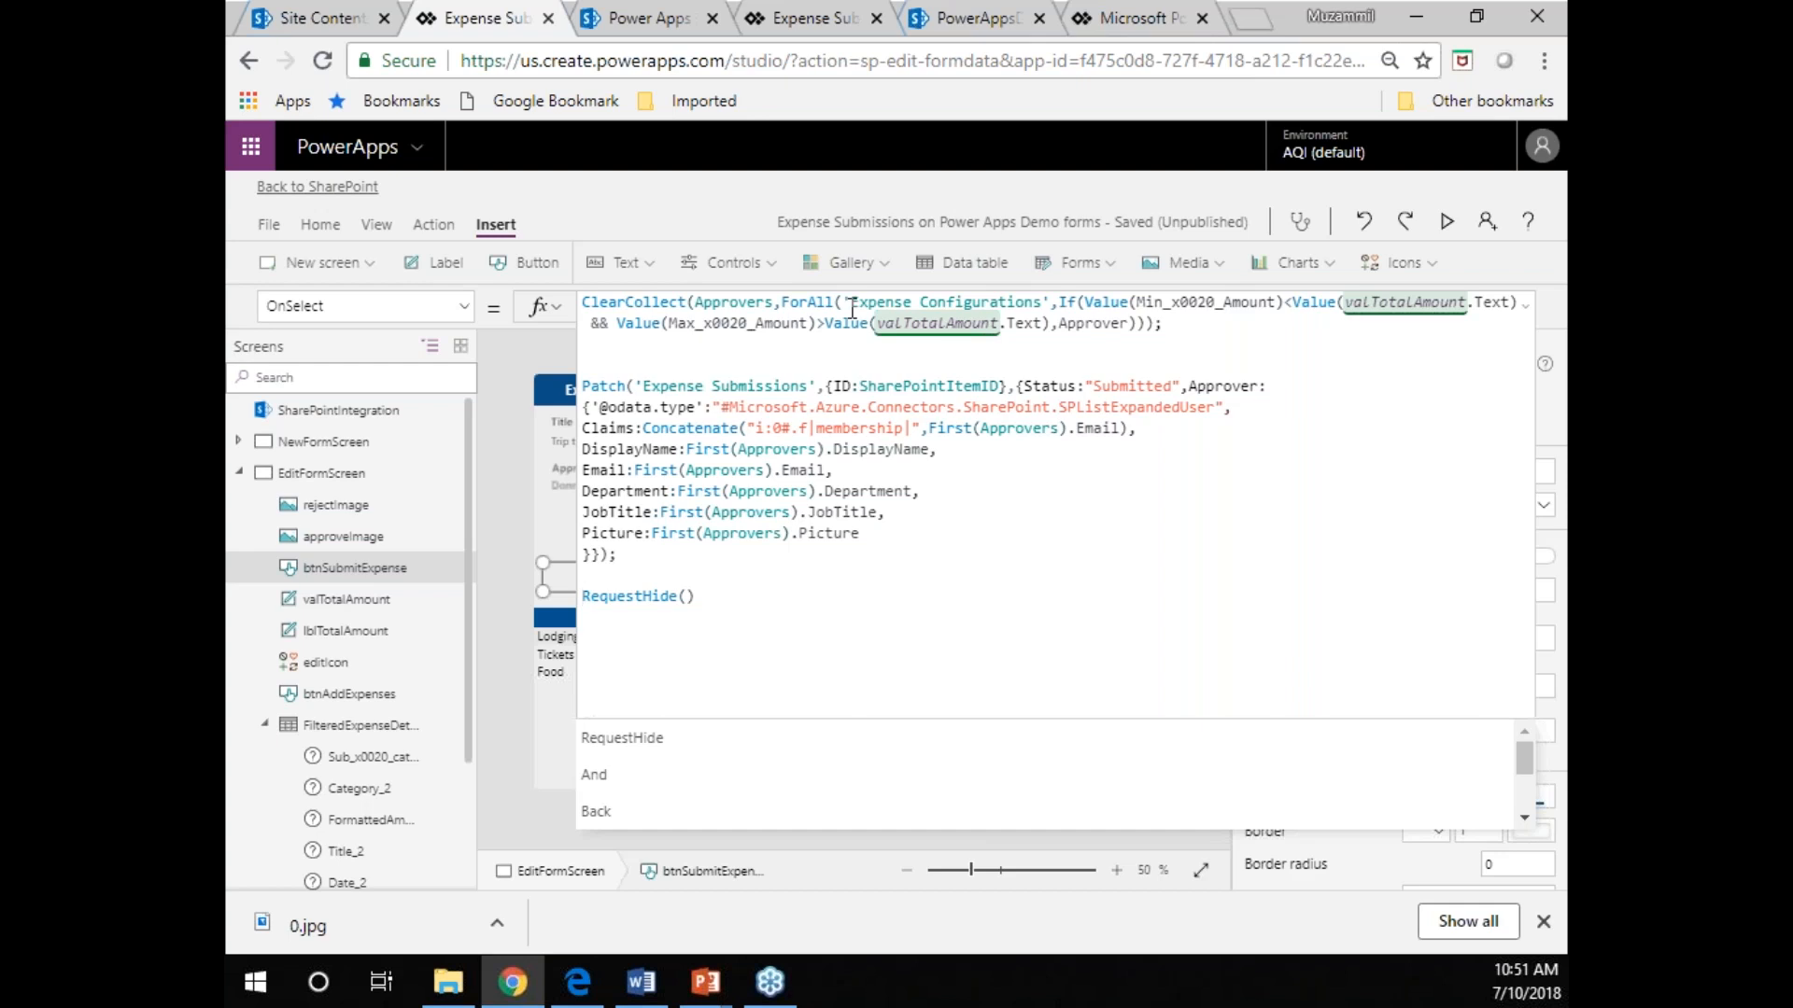
# Switch to SharePoint, close the expense item, and check the first-level approver and amount limits in the Expense Configurations list.
pyautogui.click(653, 19)
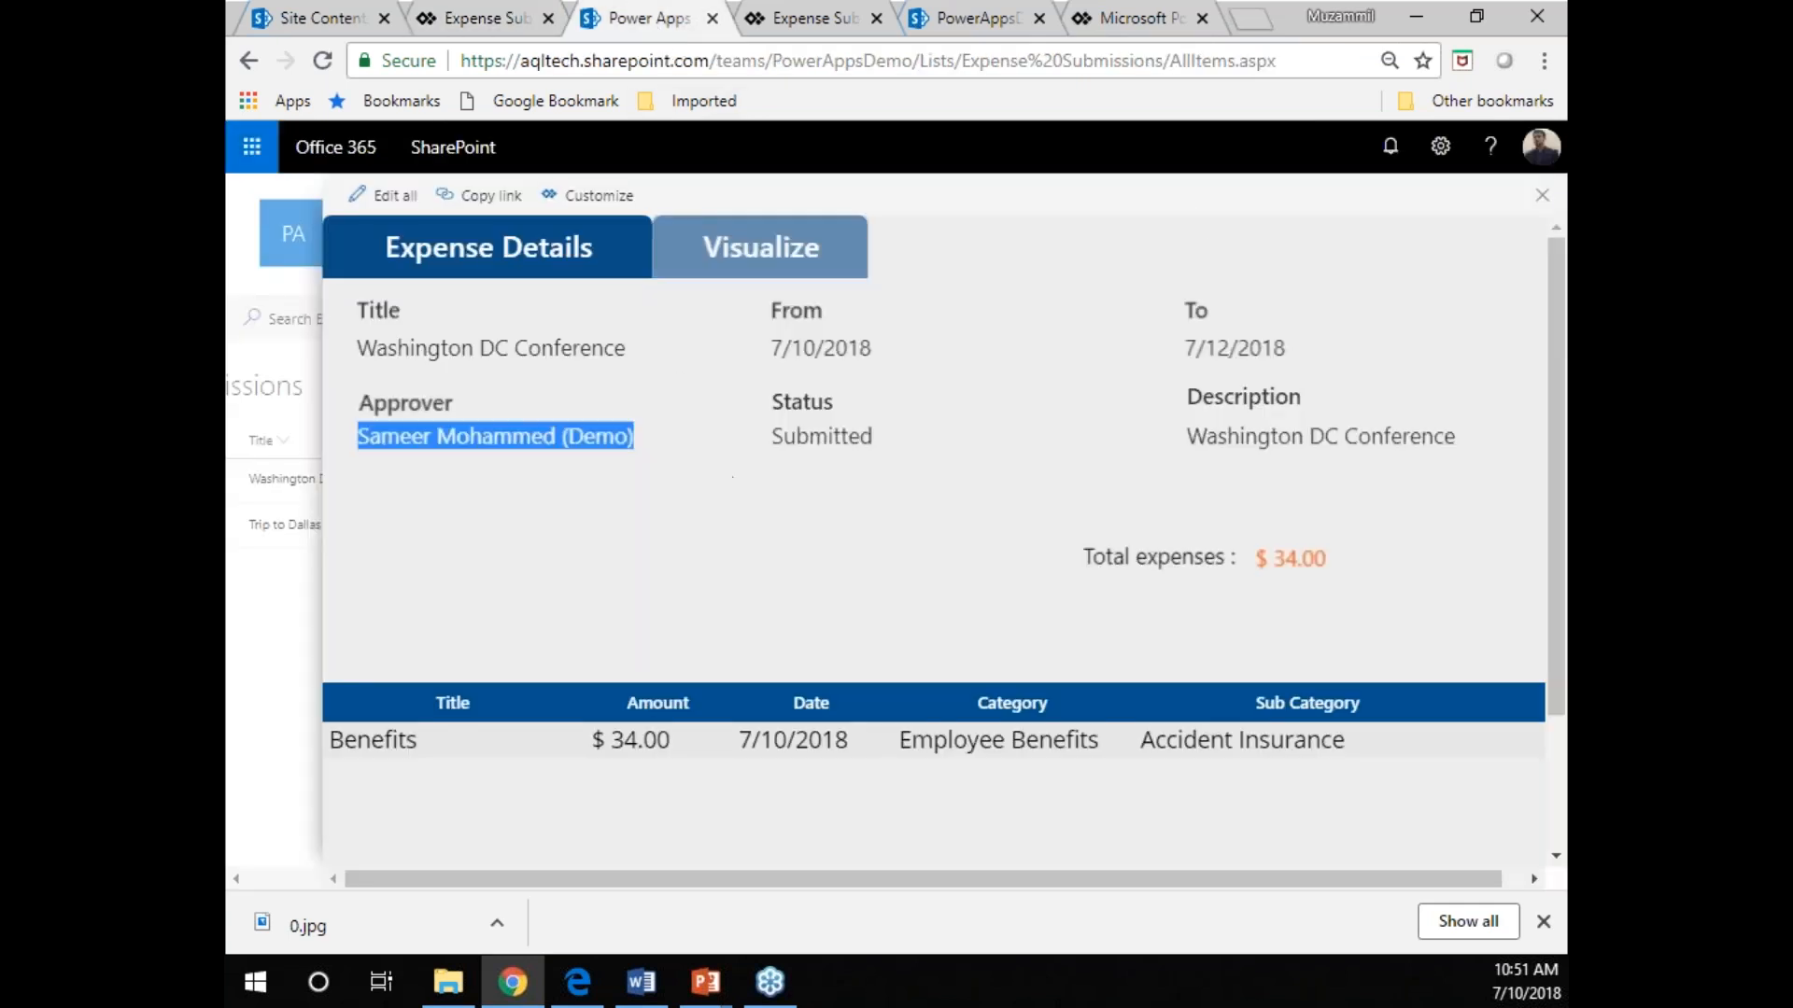
pyautogui.click(1542, 195)
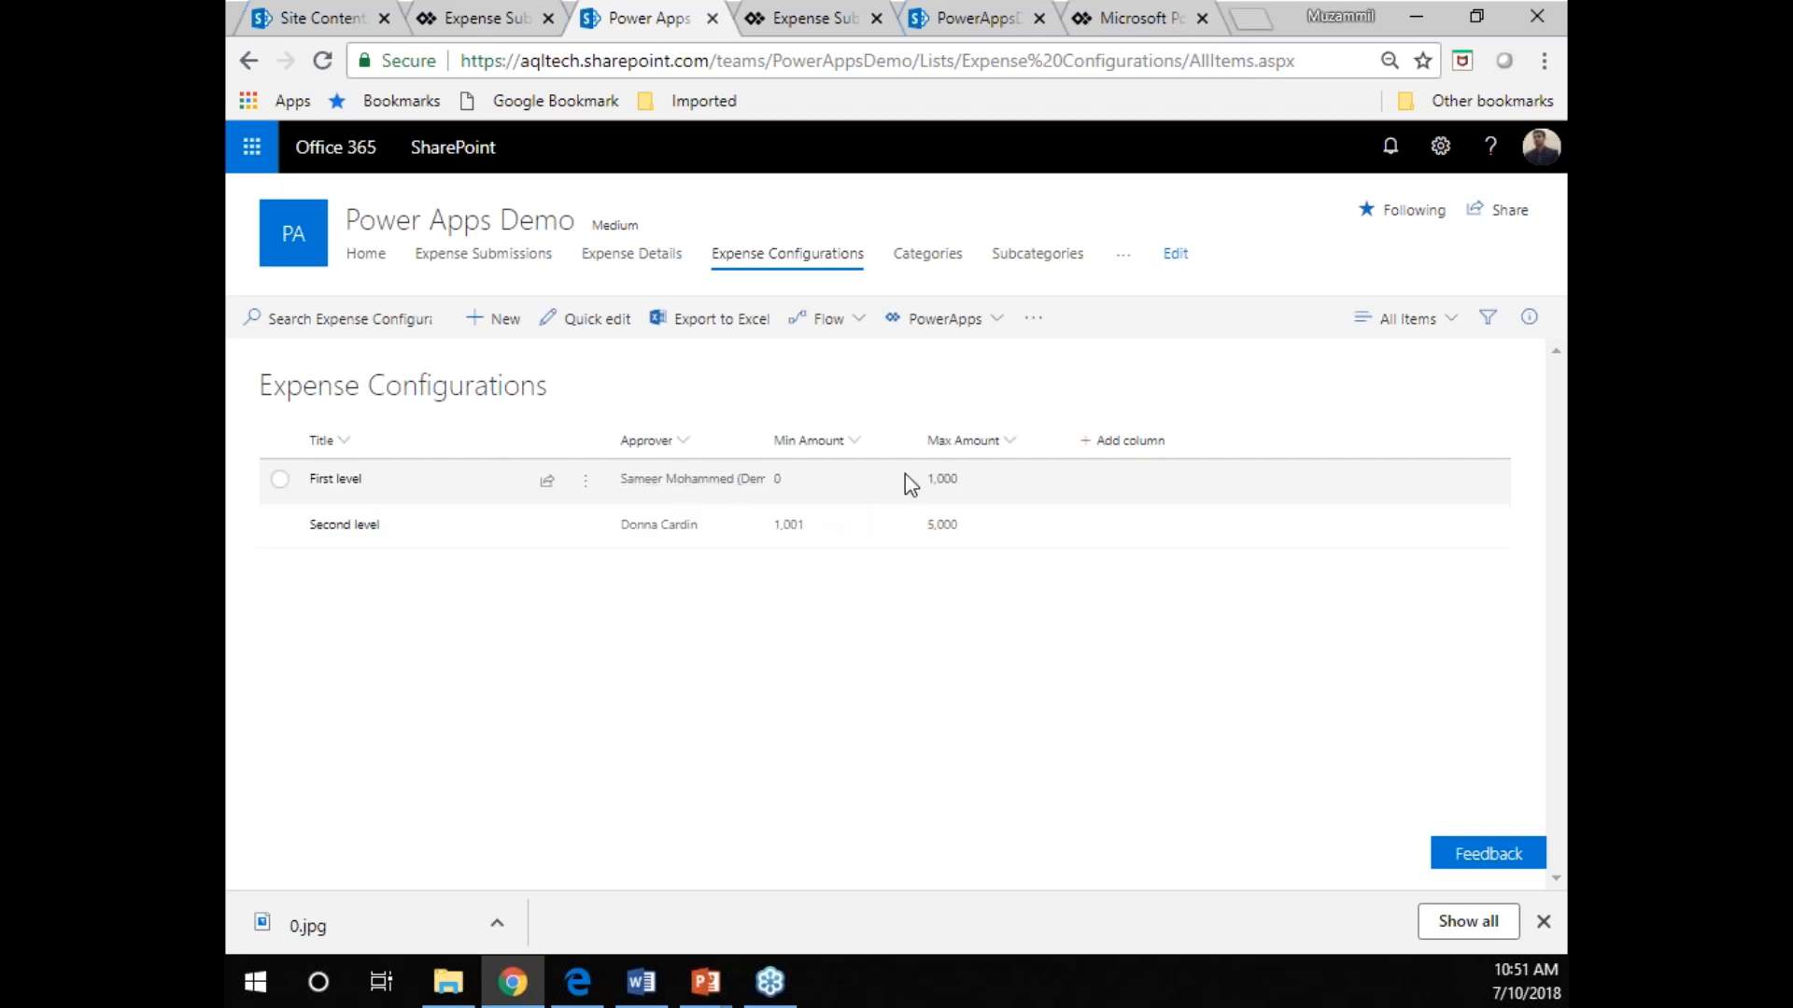
pyautogui.moveTo(710, 484)
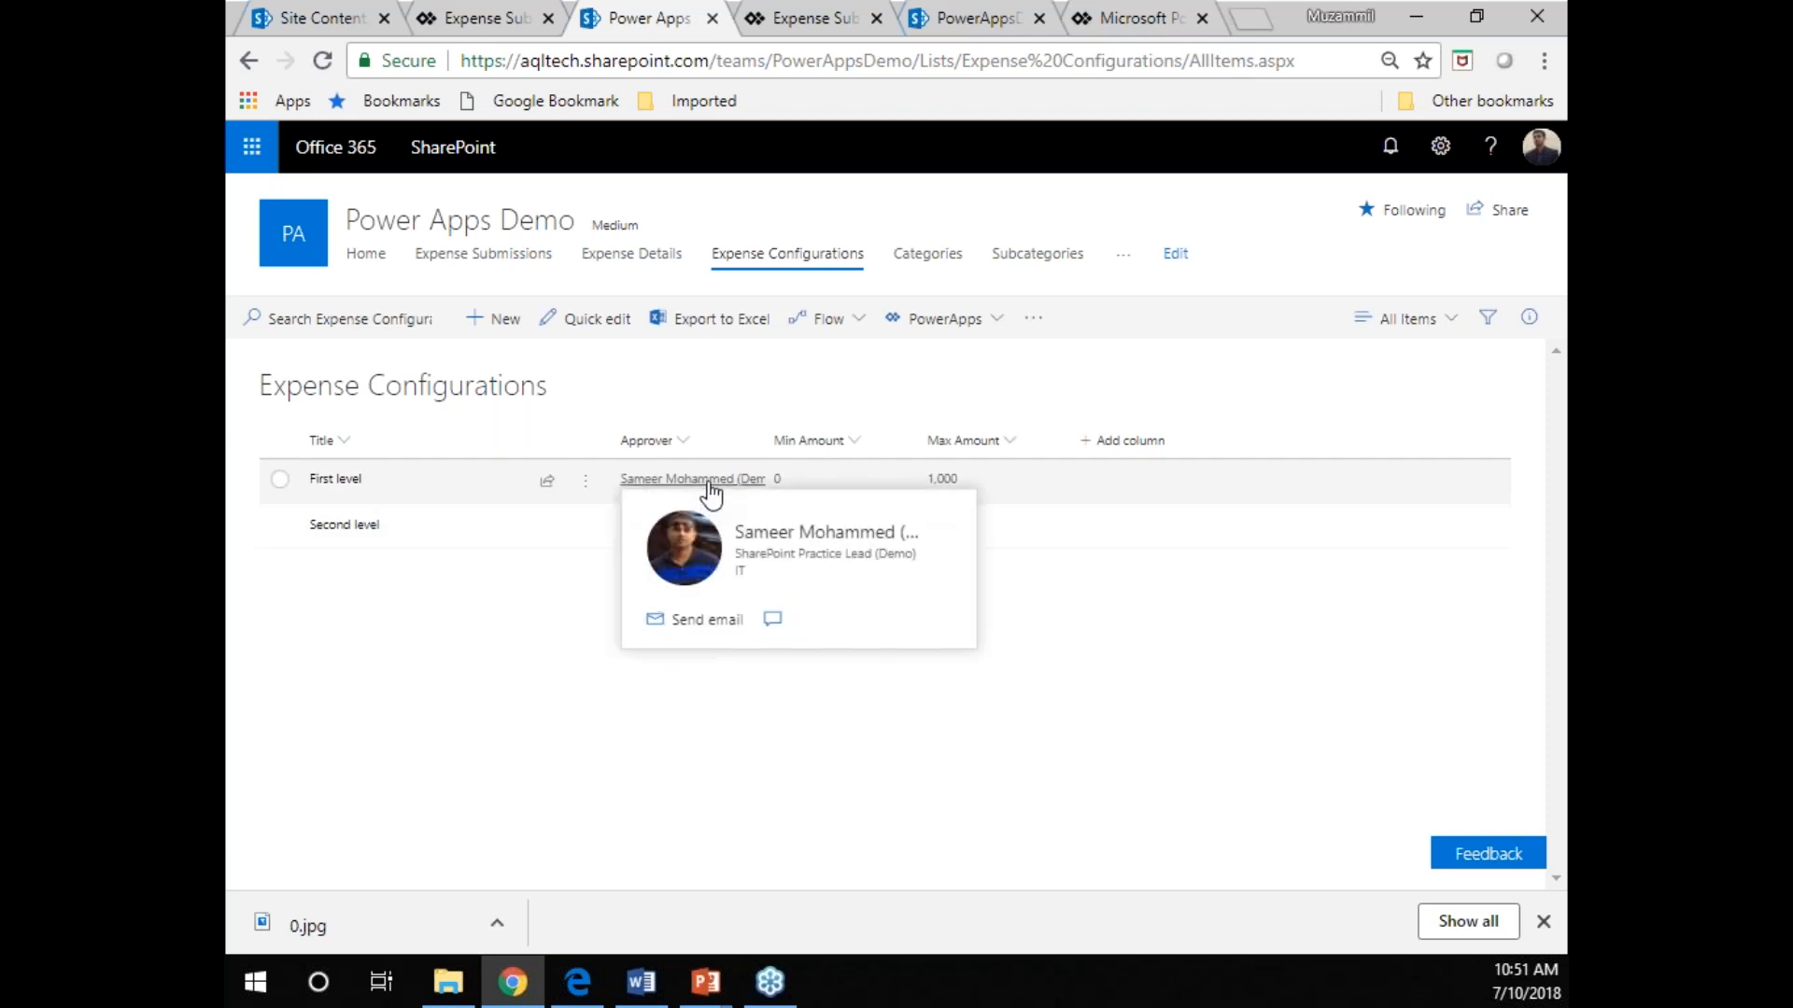
# Return to the form editor and examine the Approvers collection, Patch function and SharePointItemID reference in btnSubmitExpense's OnSelect formula.
pyautogui.click(467, 18)
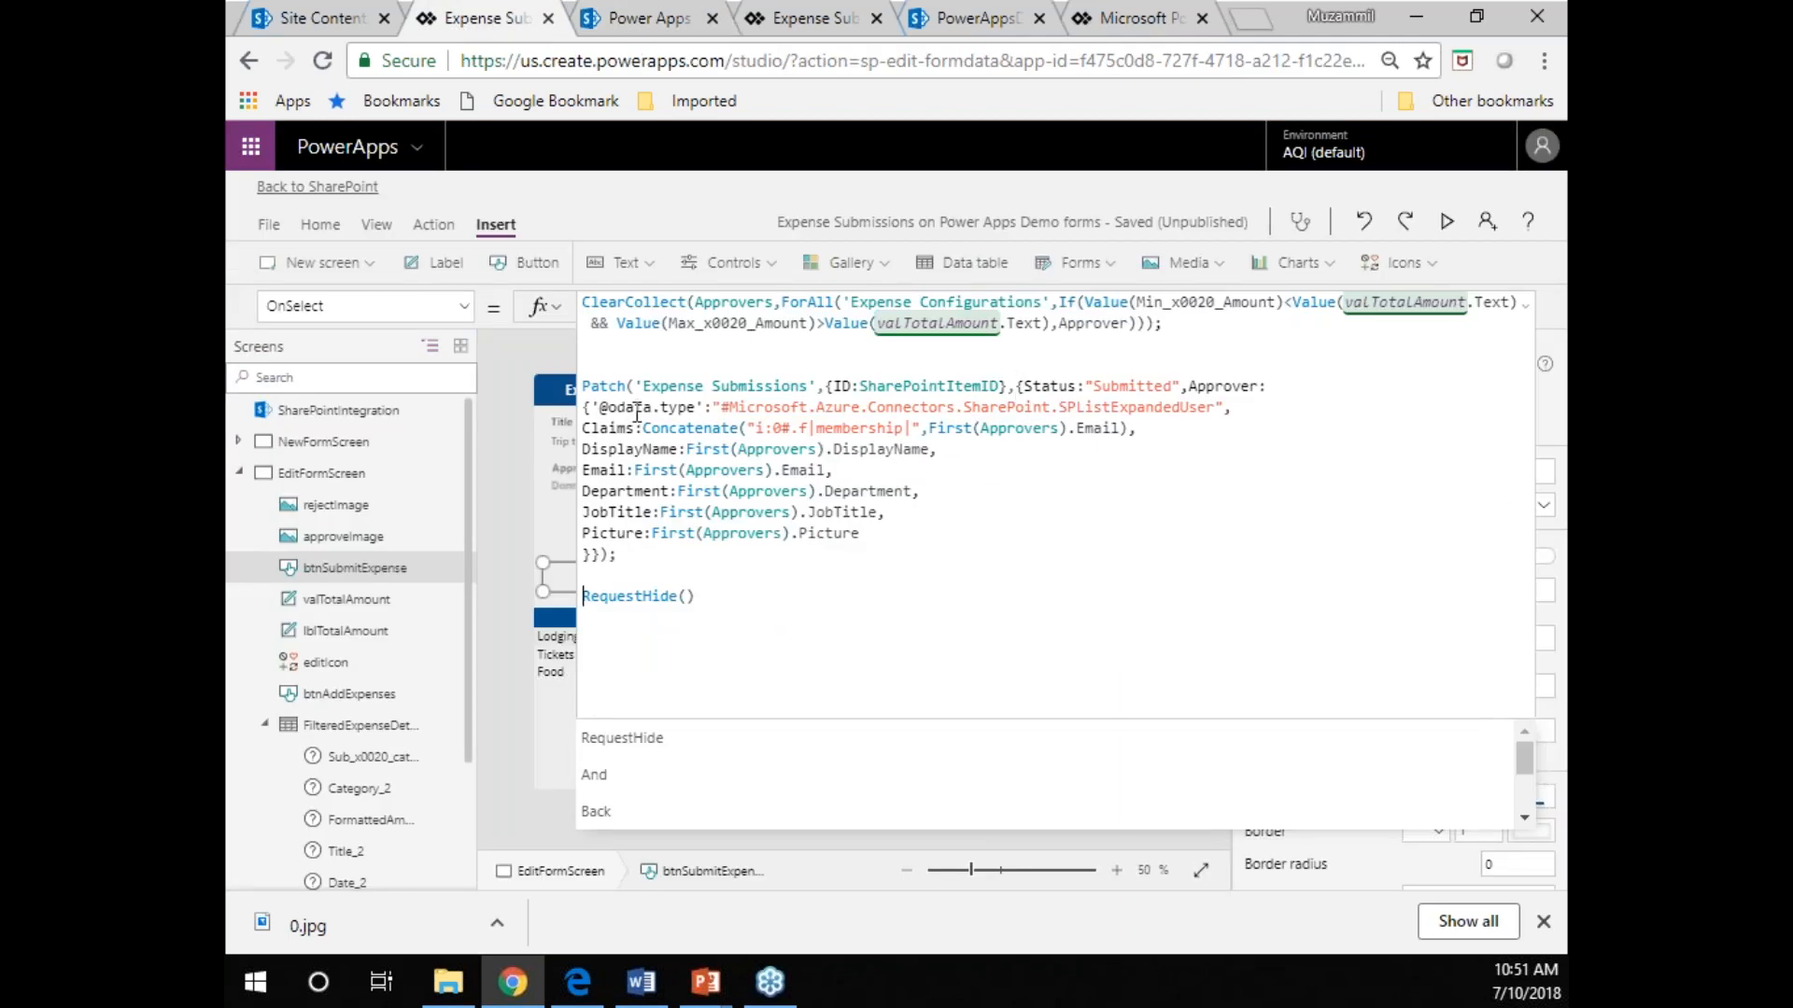
pyautogui.doubleClick(739, 303)
pyautogui.click(682, 367)
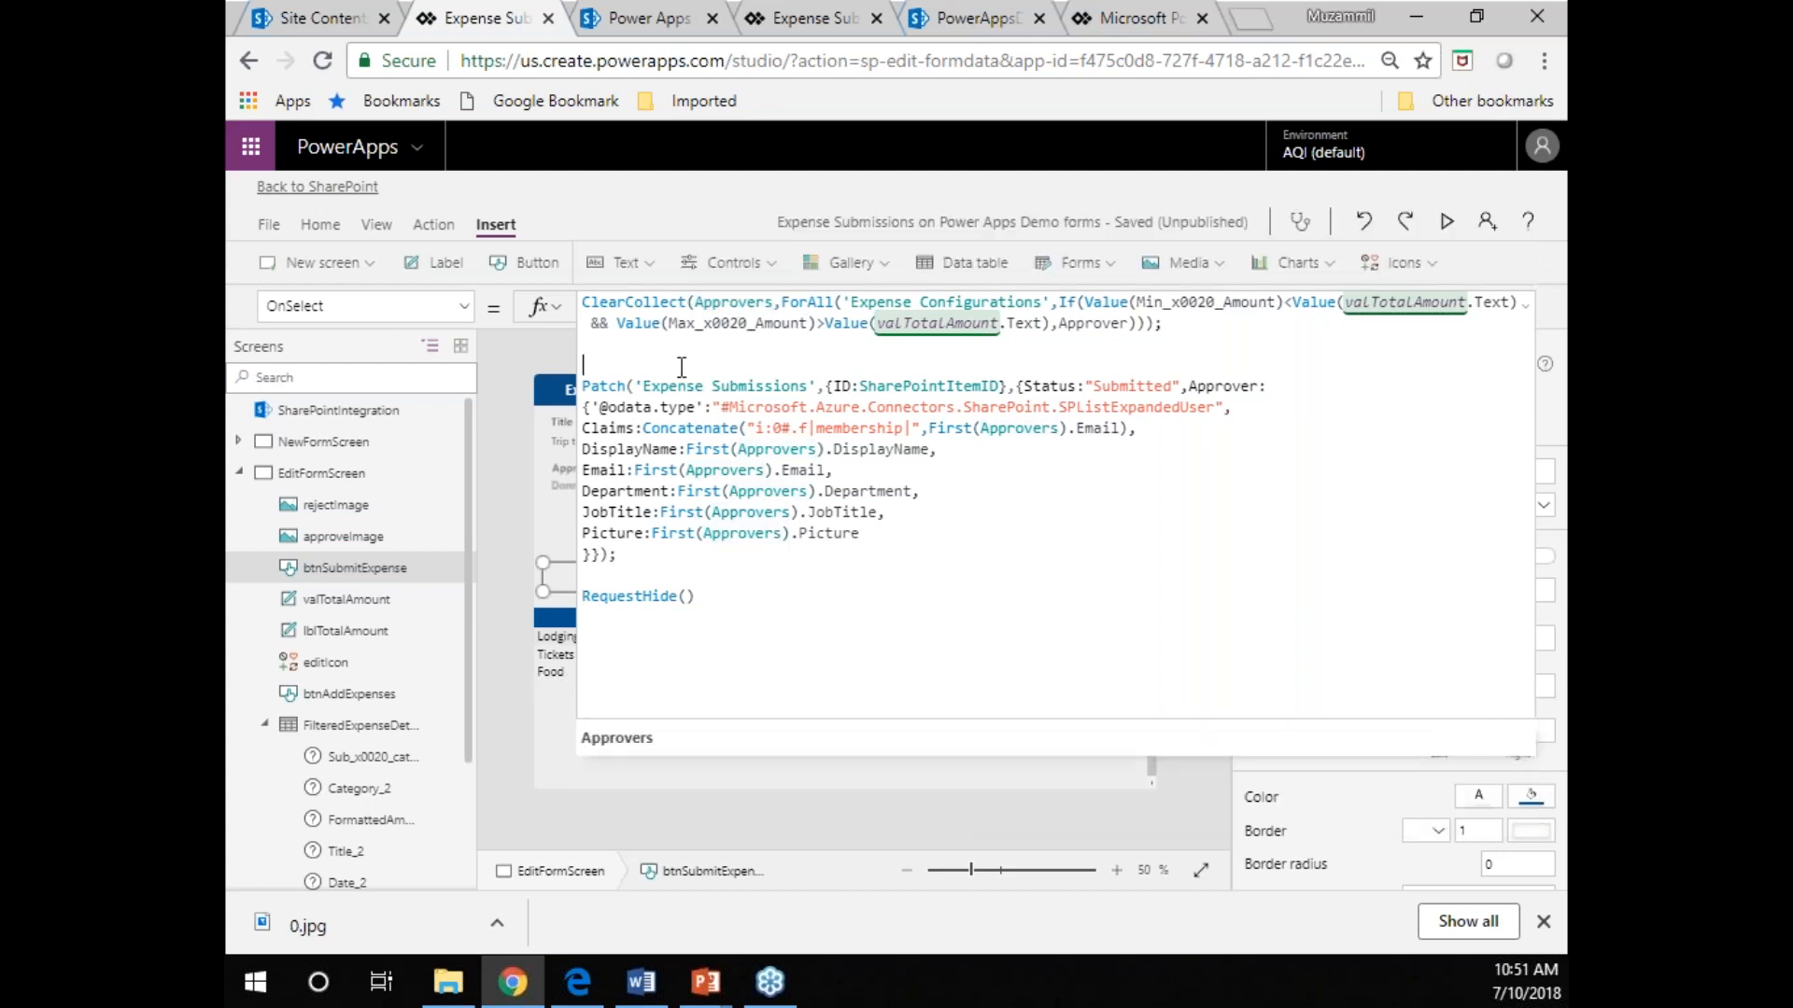
pyautogui.doubleClick(600, 386)
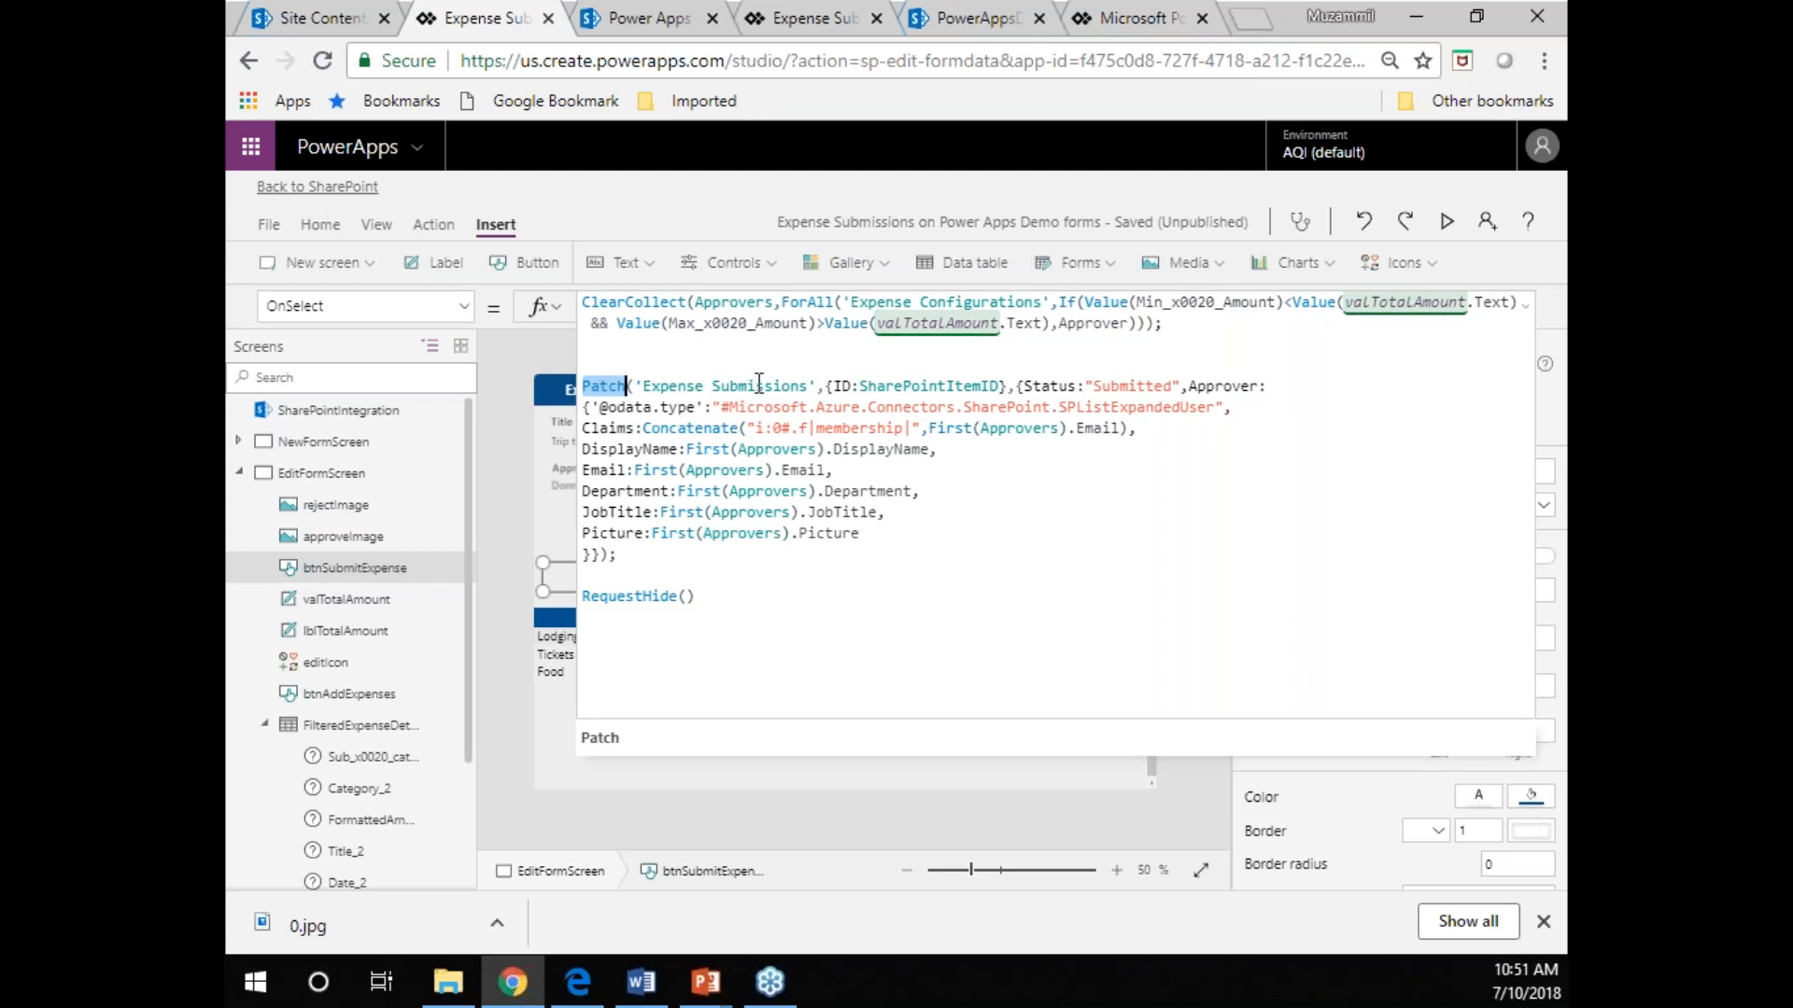
pyautogui.doubleClick(904, 387)
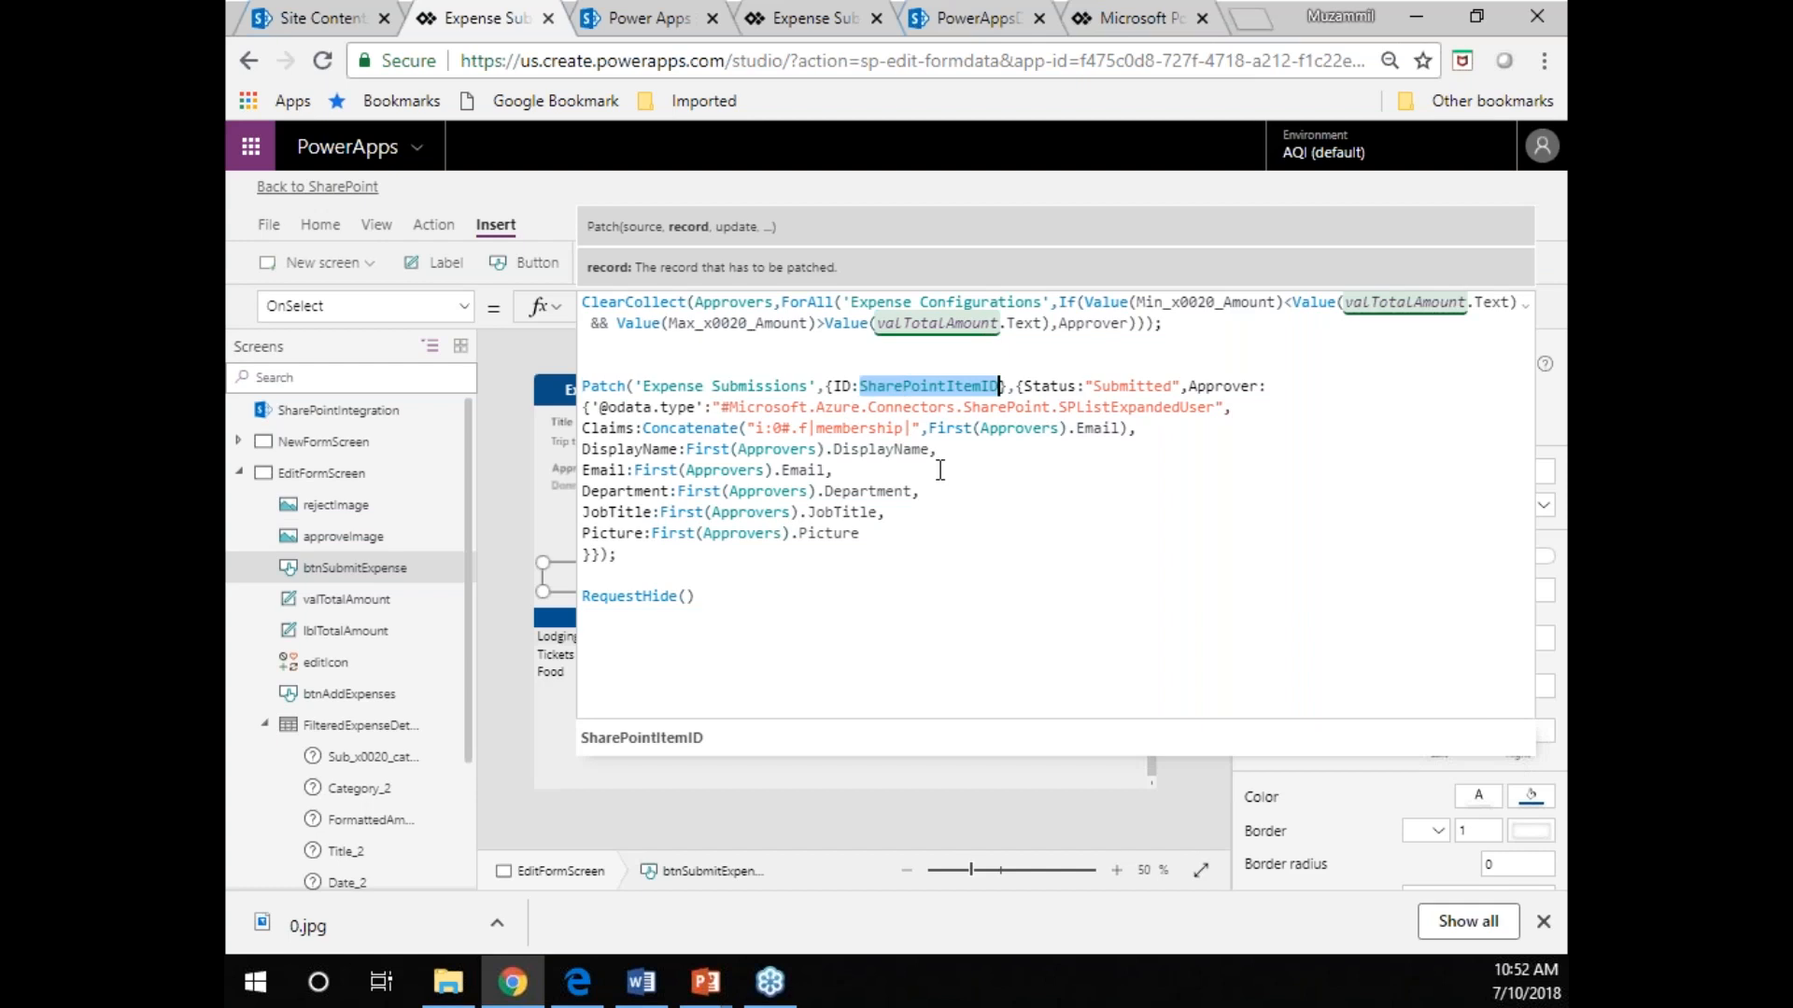
pyautogui.click(1524, 313)
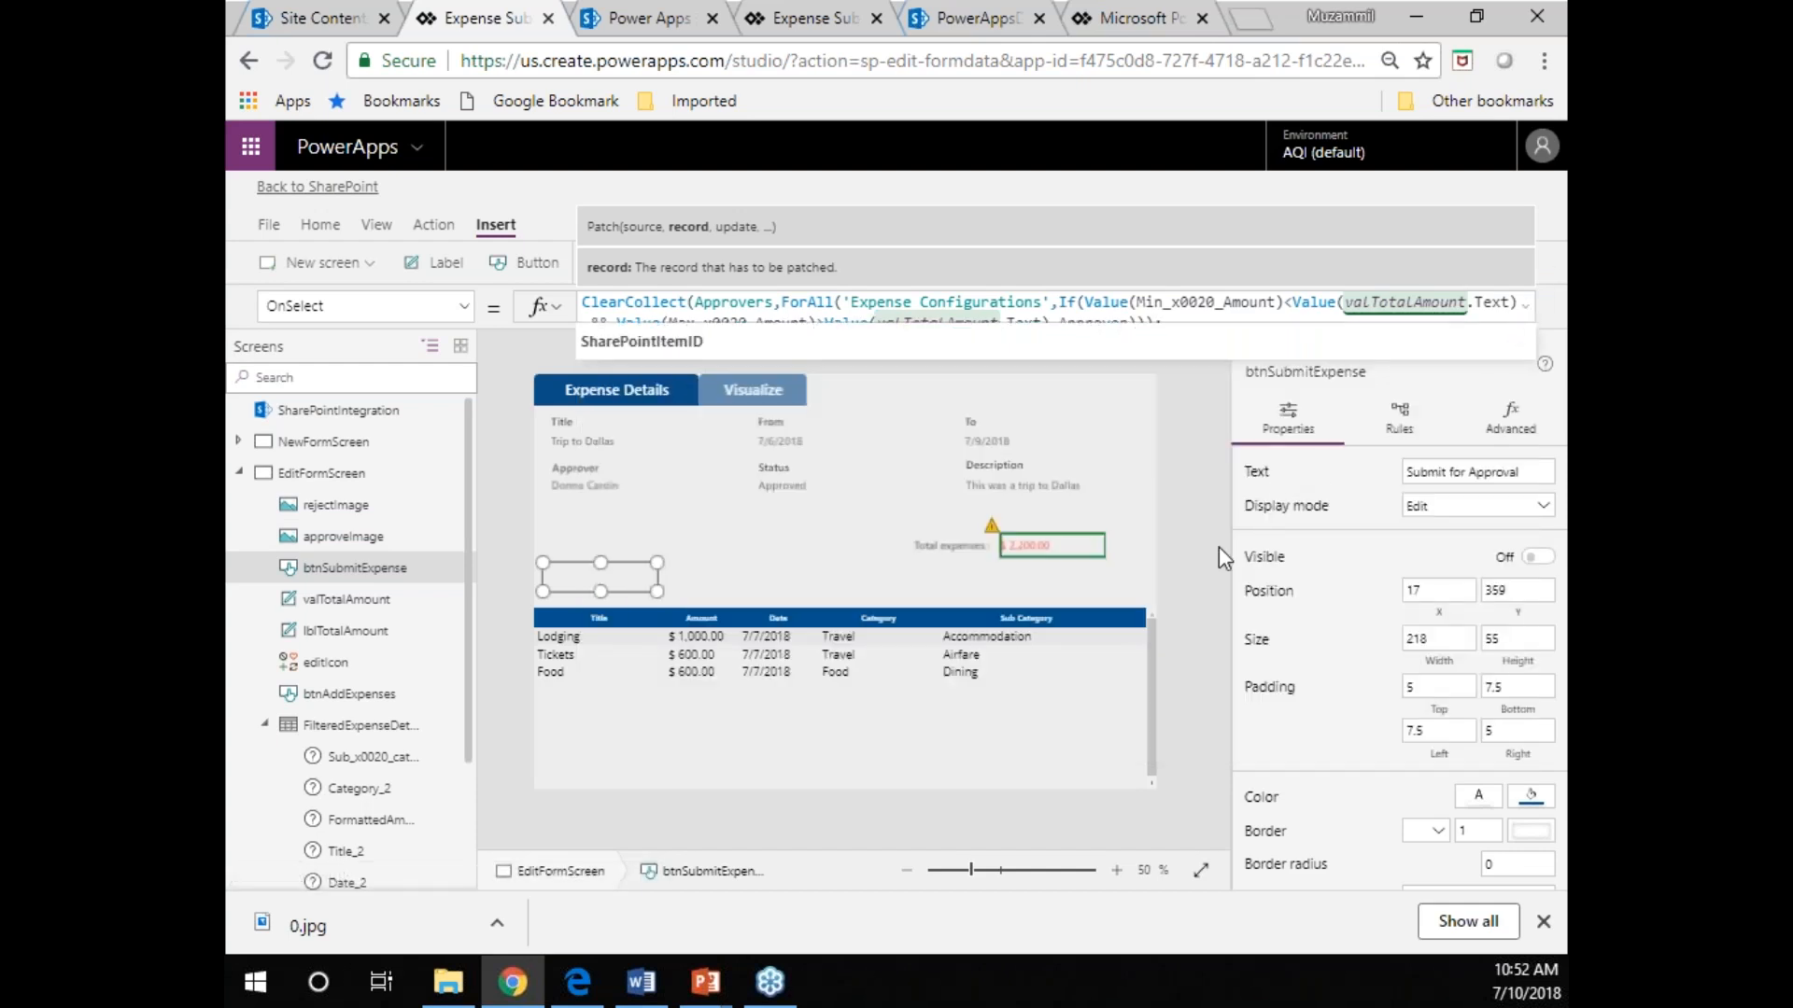
pyautogui.click(491, 464)
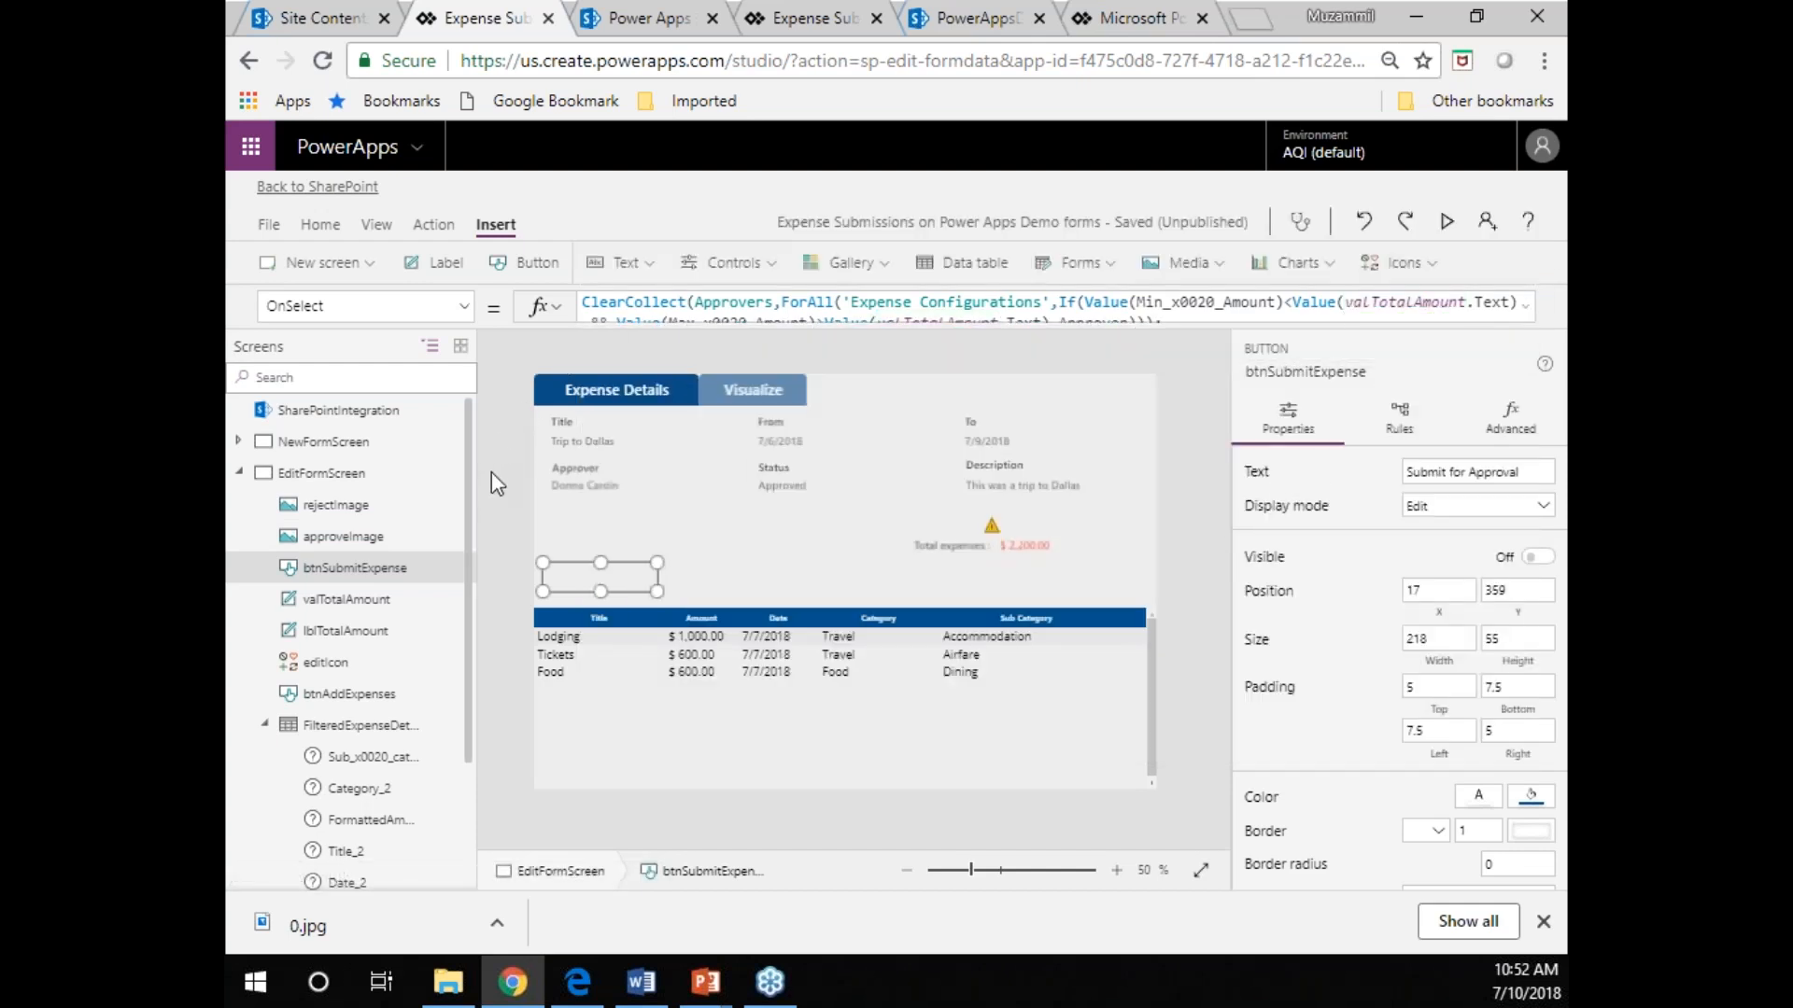
# Examine the full Text formula of valTotalAmount, including its Sum and Filter functions on the Expense Details list.
pyautogui.click(1028, 551)
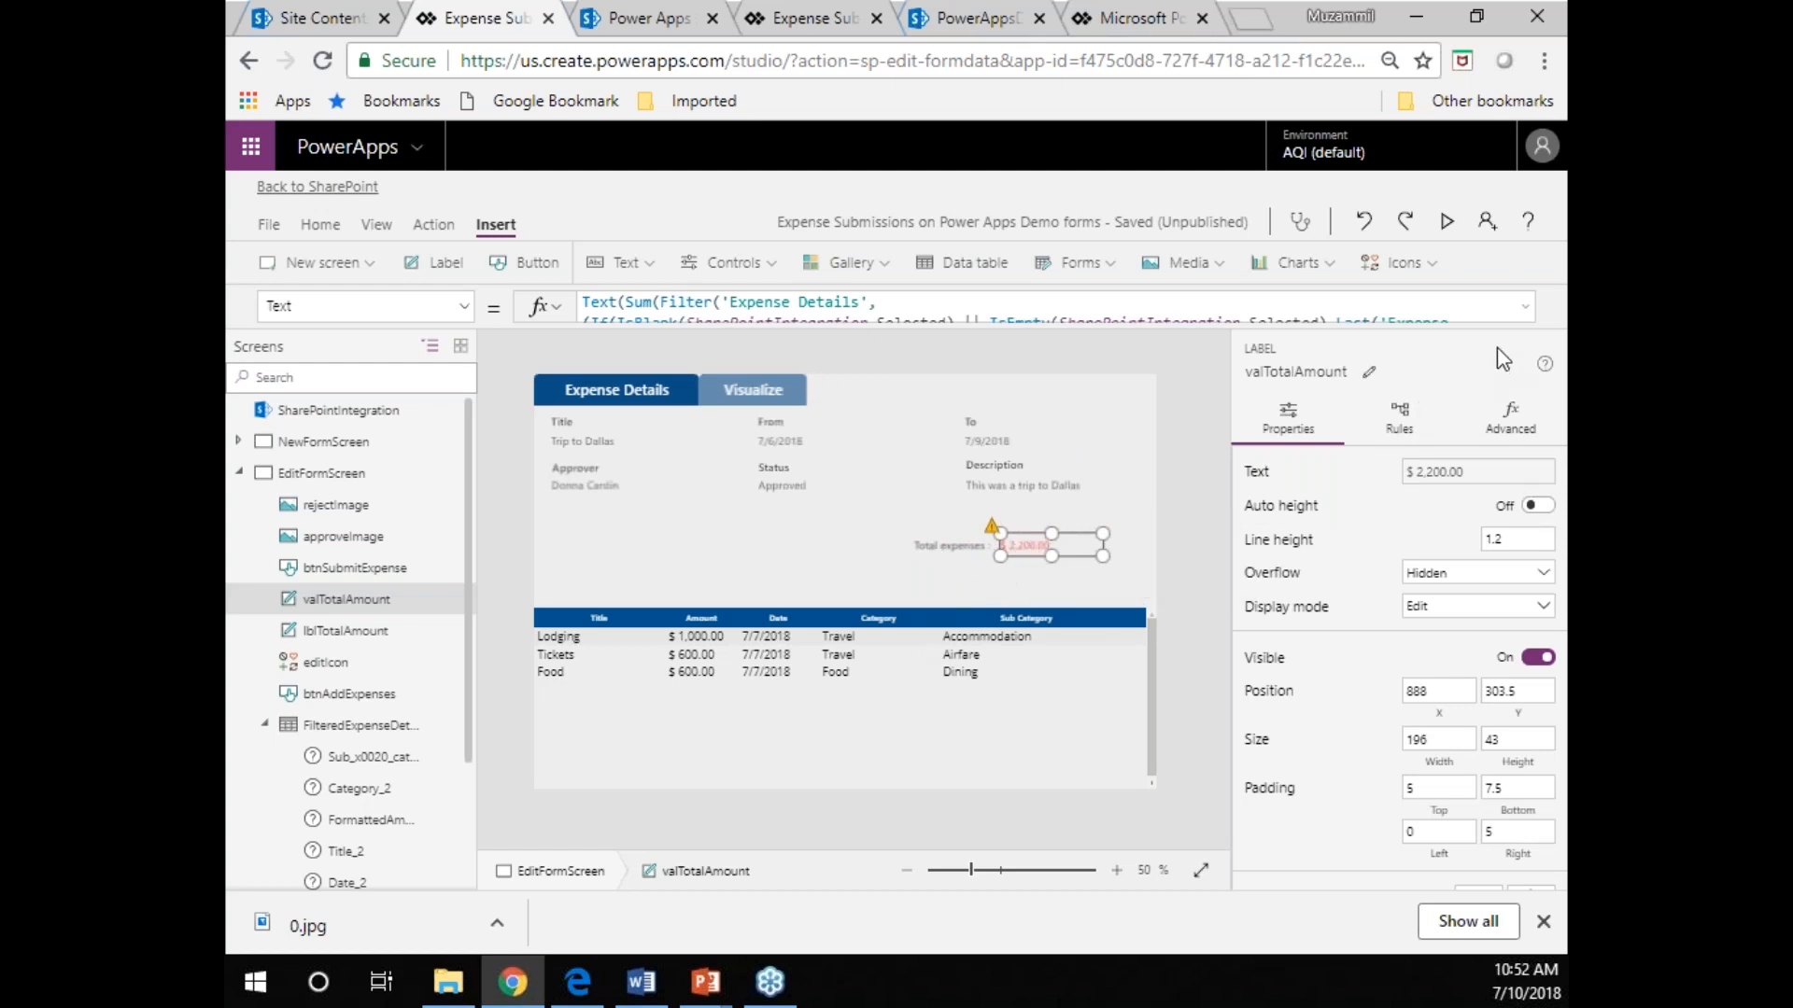
pyautogui.click(1525, 307)
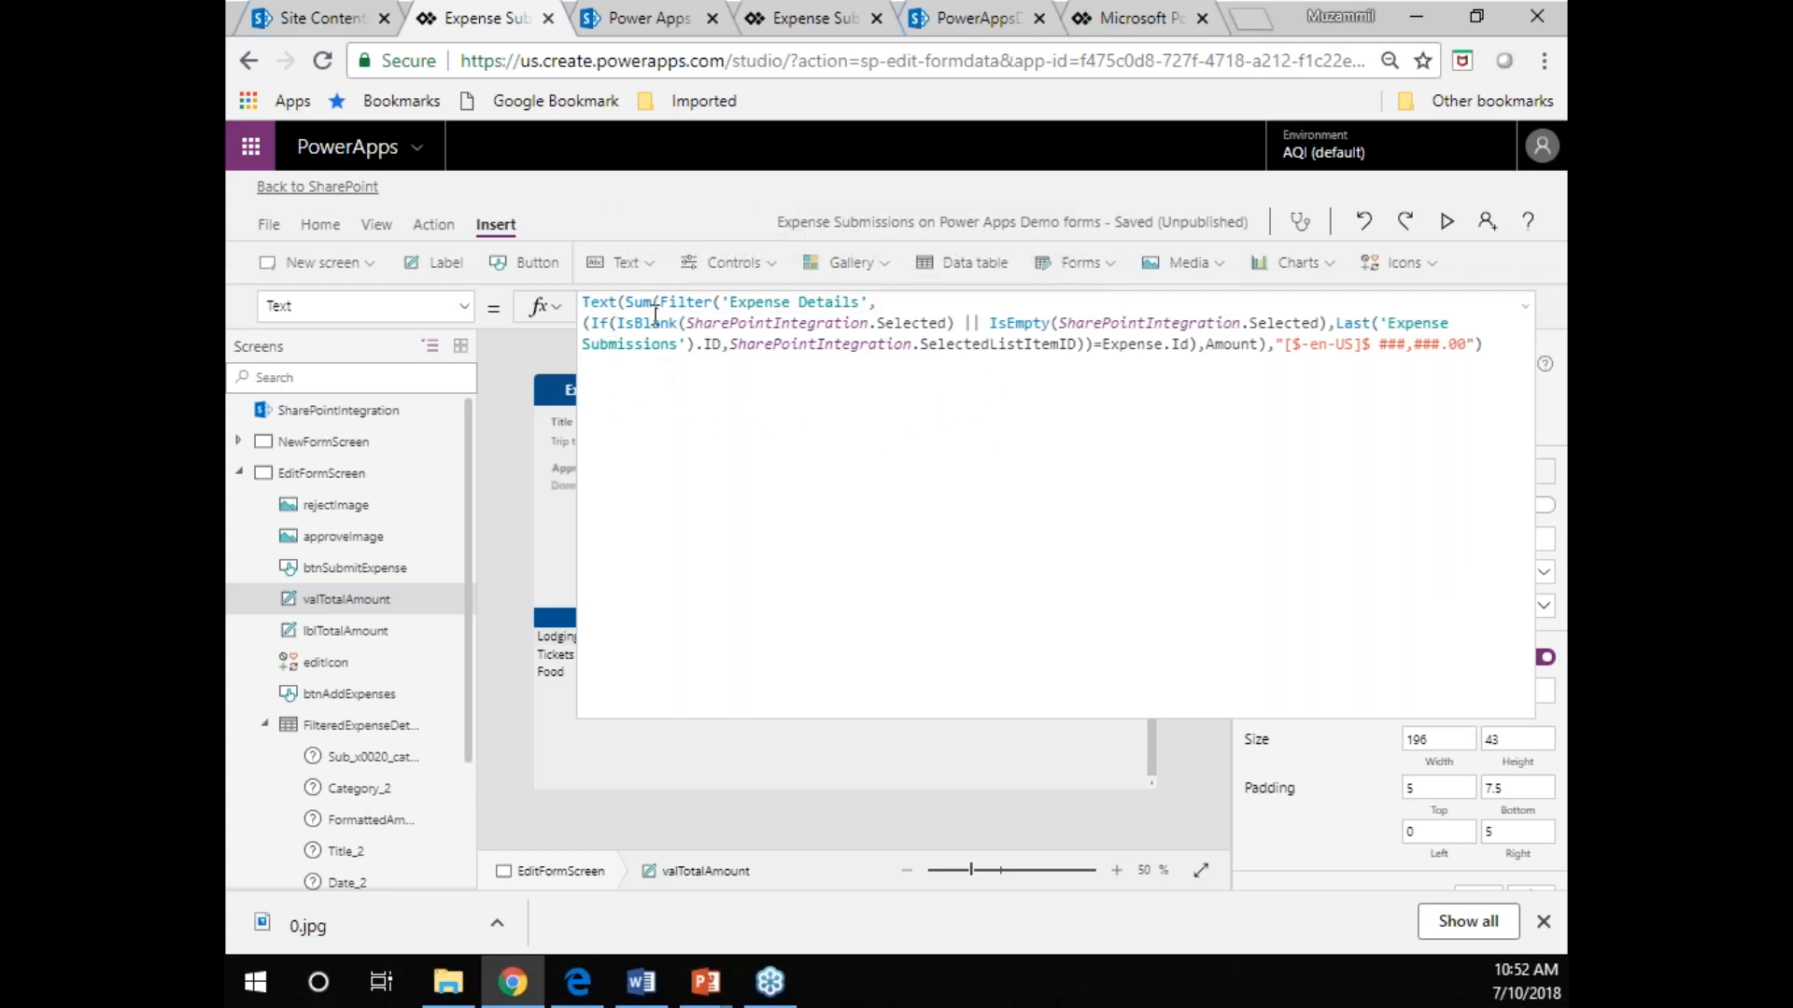
pyautogui.click(639, 303)
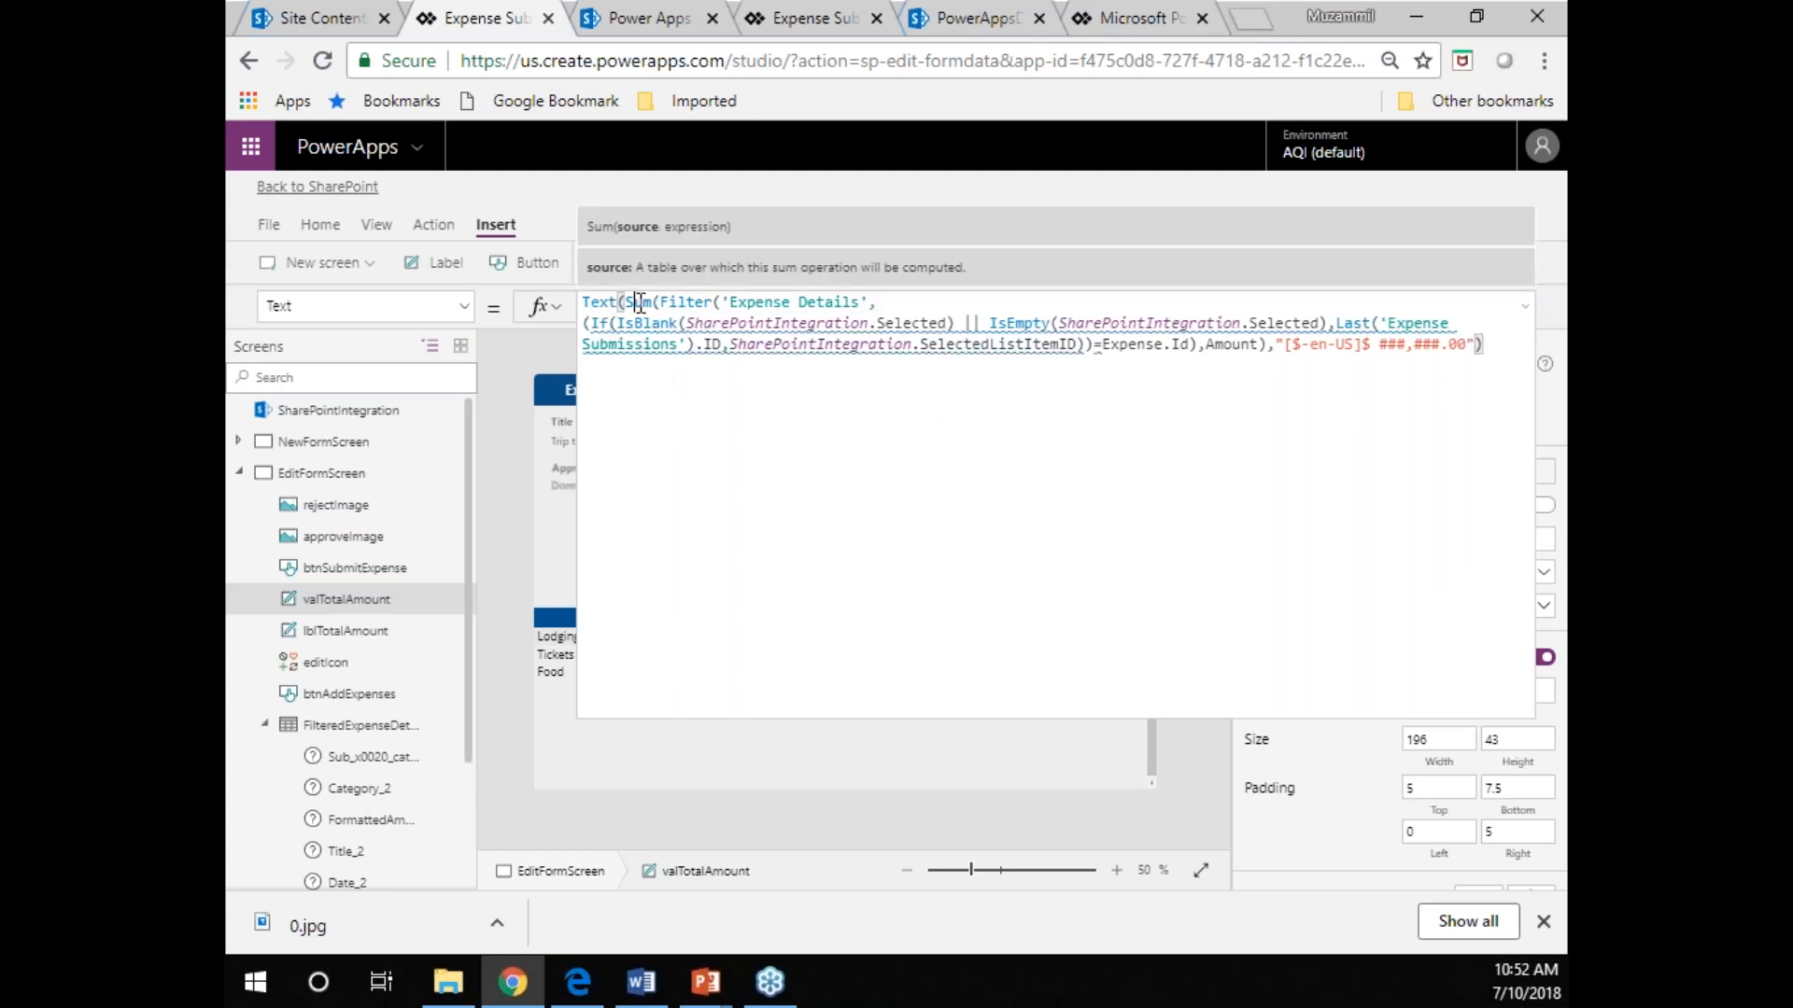
pyautogui.doubleClick(686, 303)
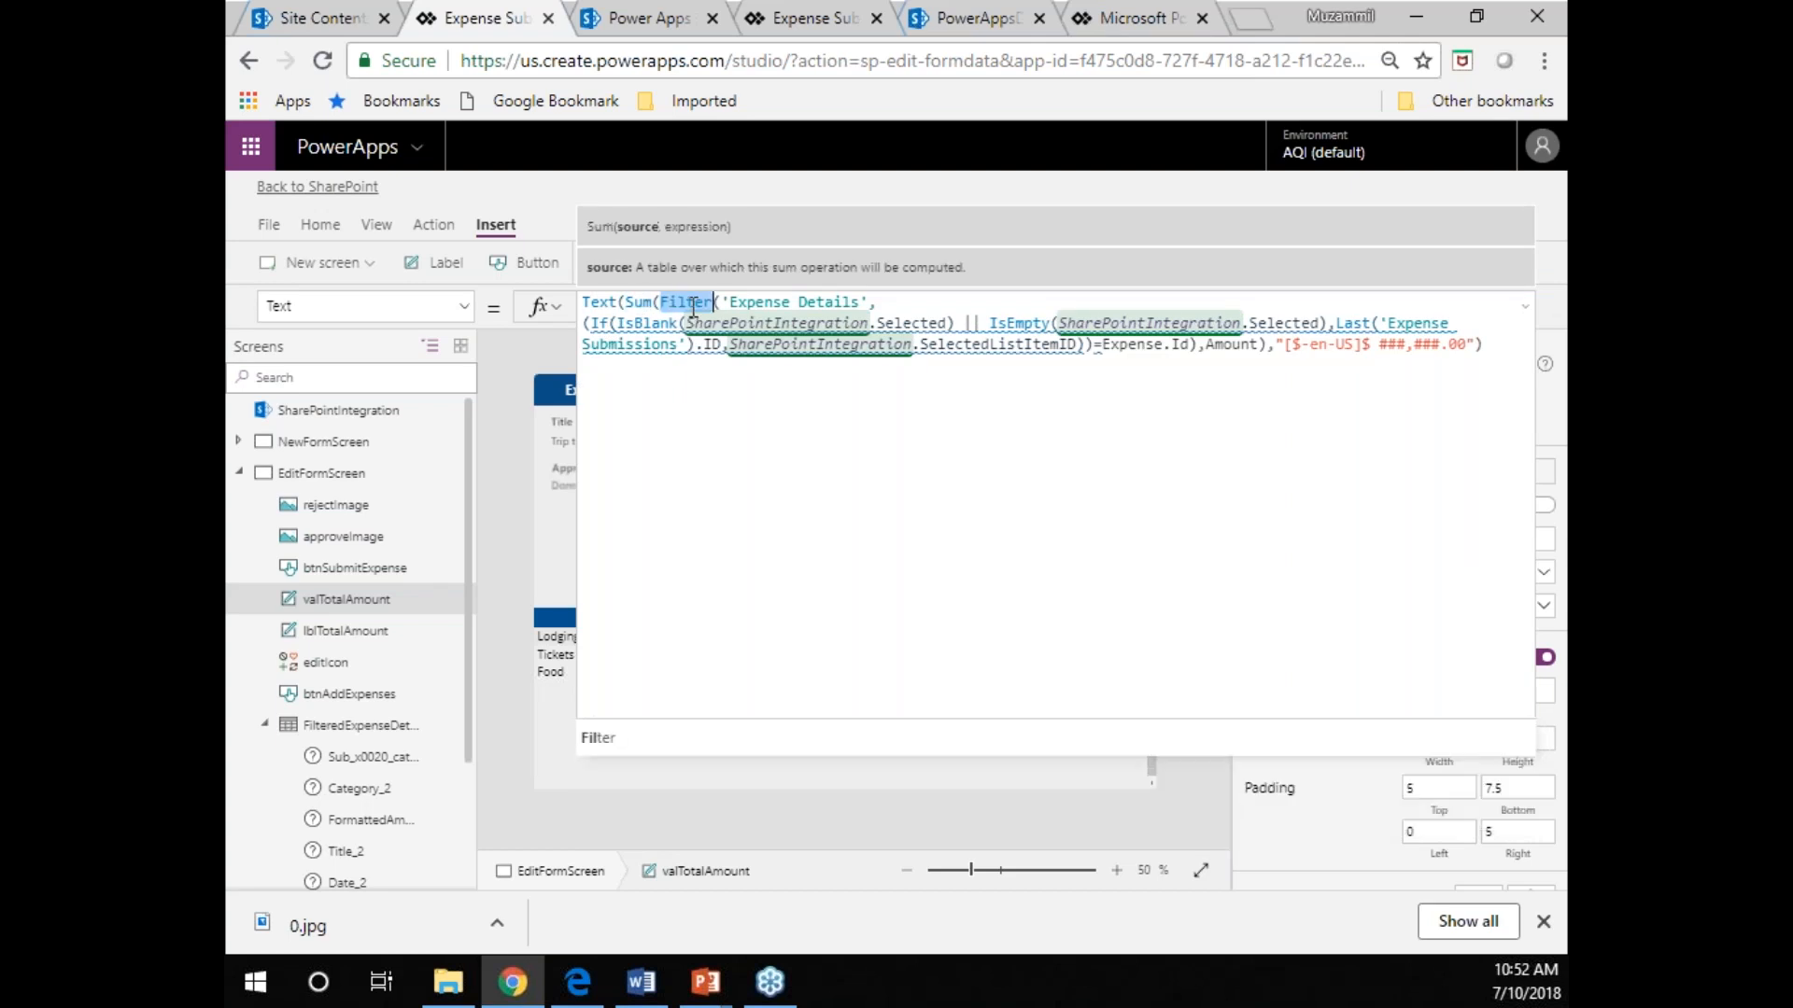
pyautogui.doubleClick(836, 302)
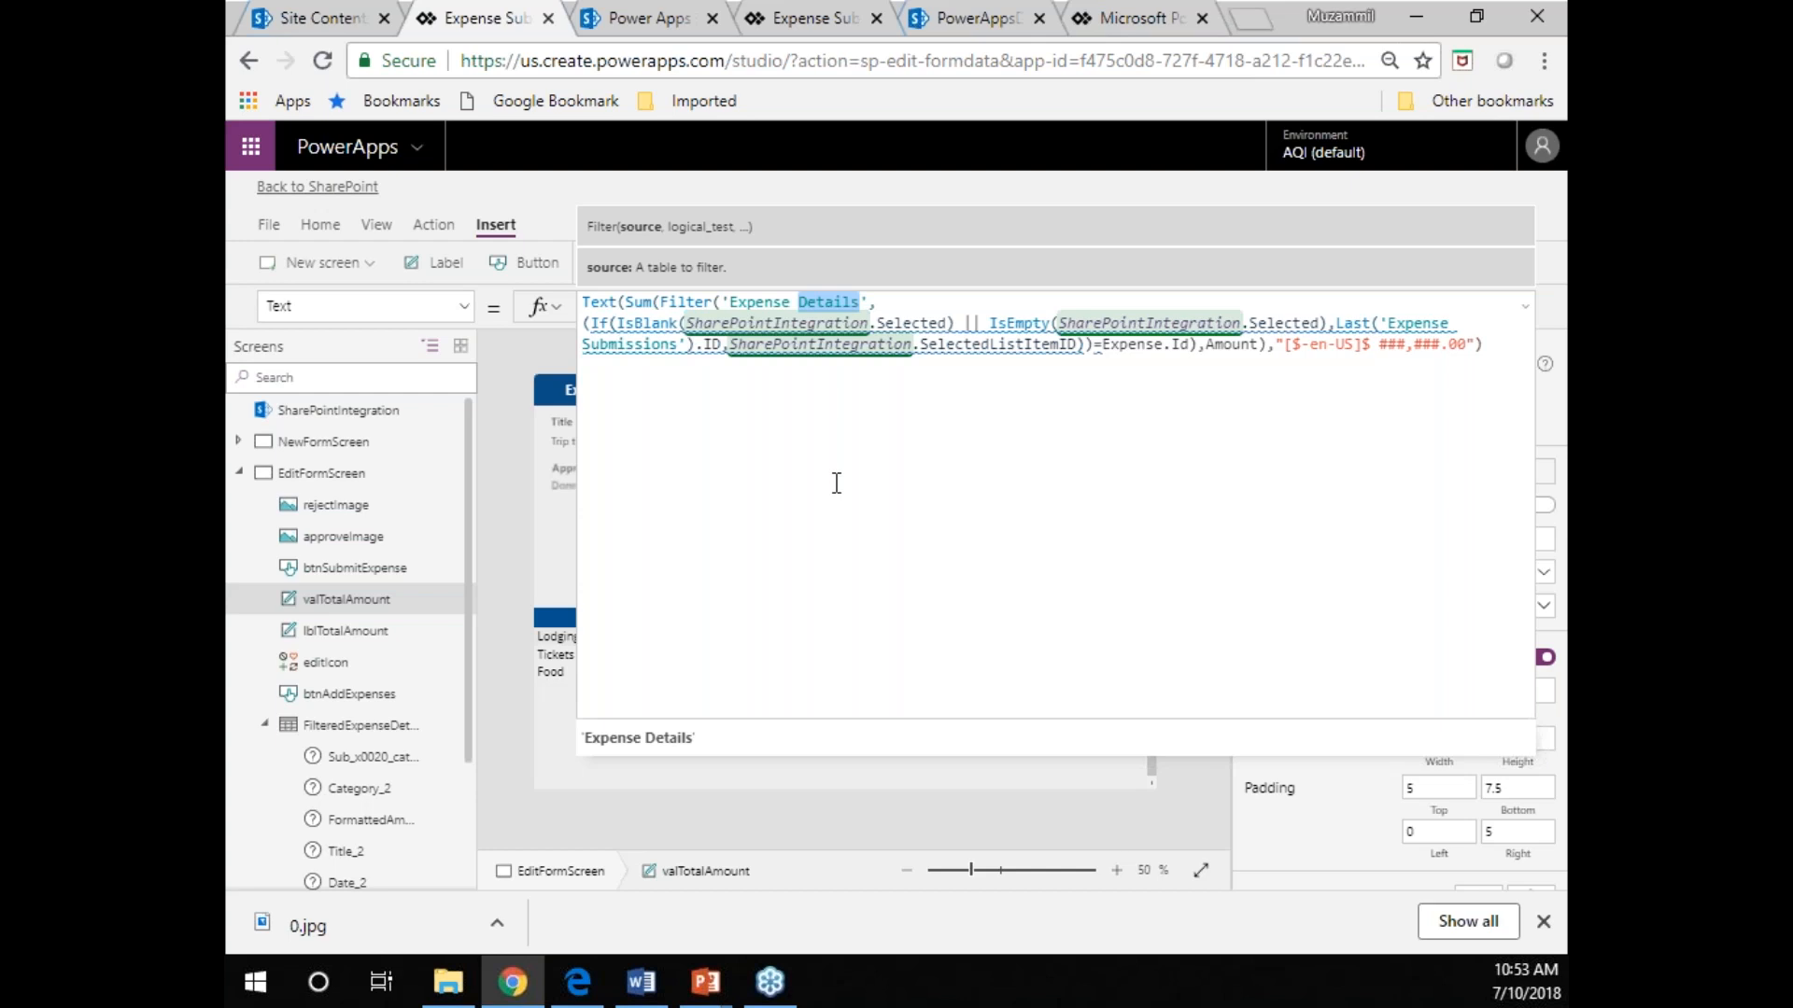
pyautogui.doubleClick(639, 303)
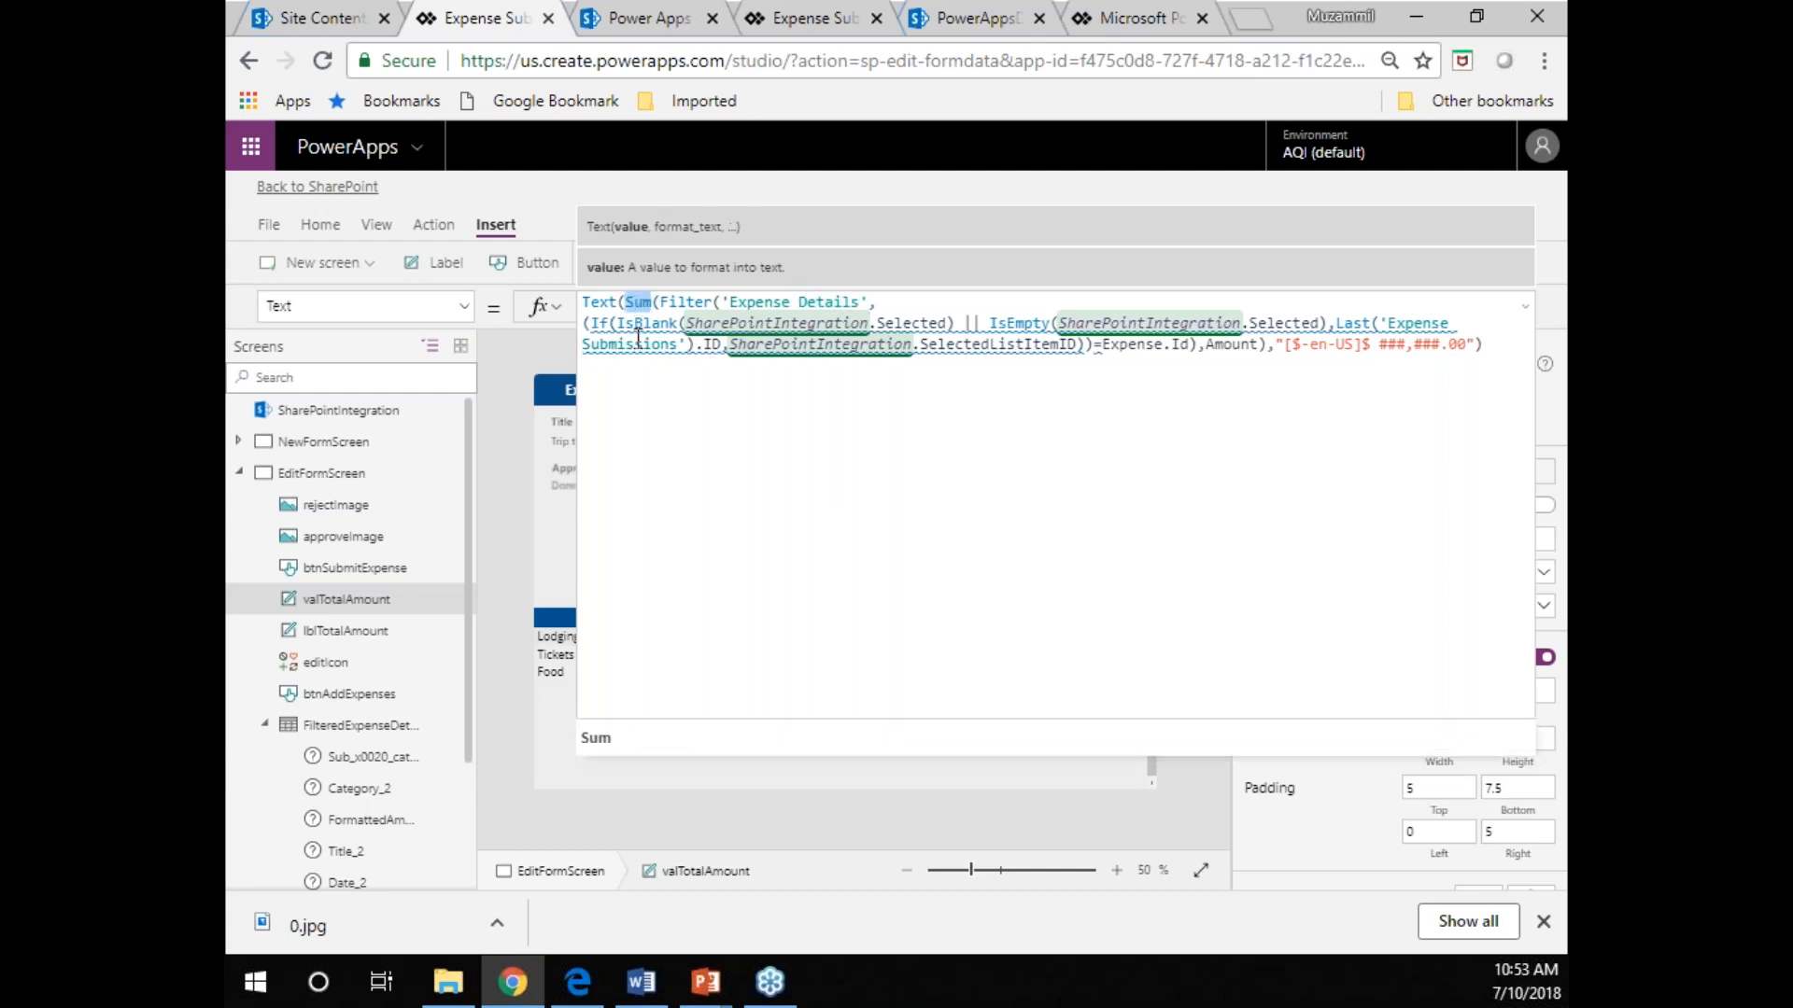
pyautogui.doubleClick(698, 304)
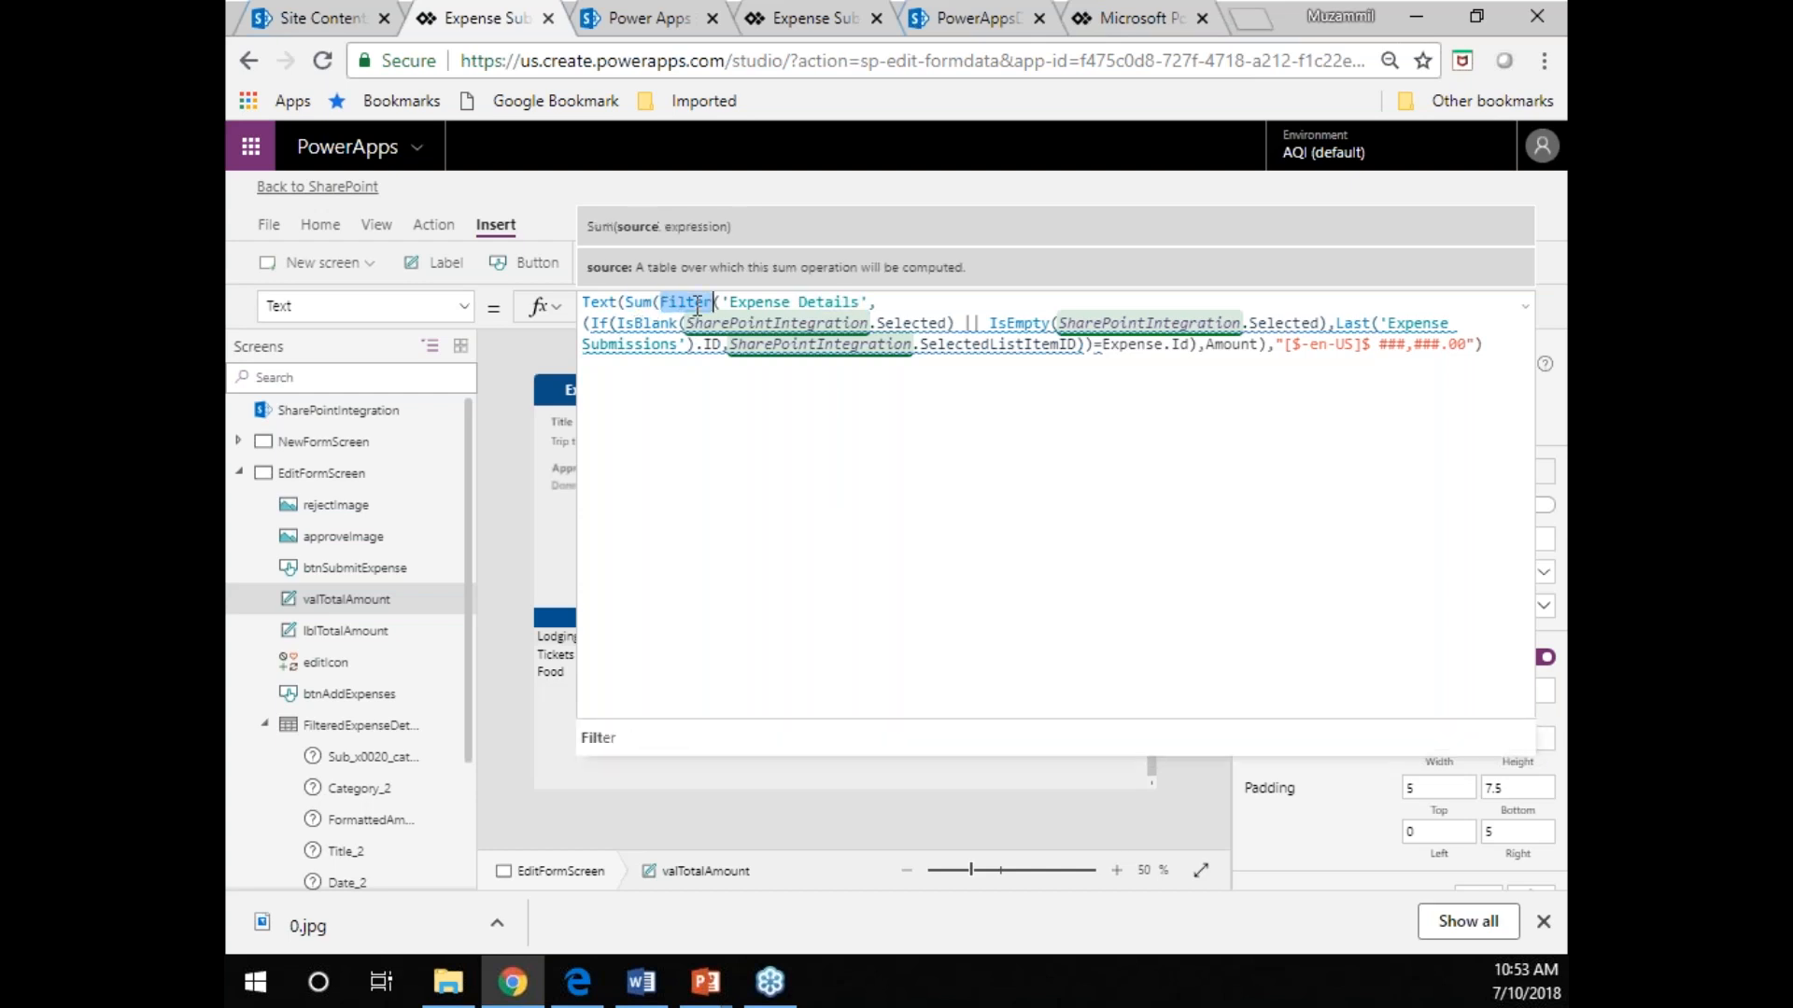
pyautogui.click(1526, 319)
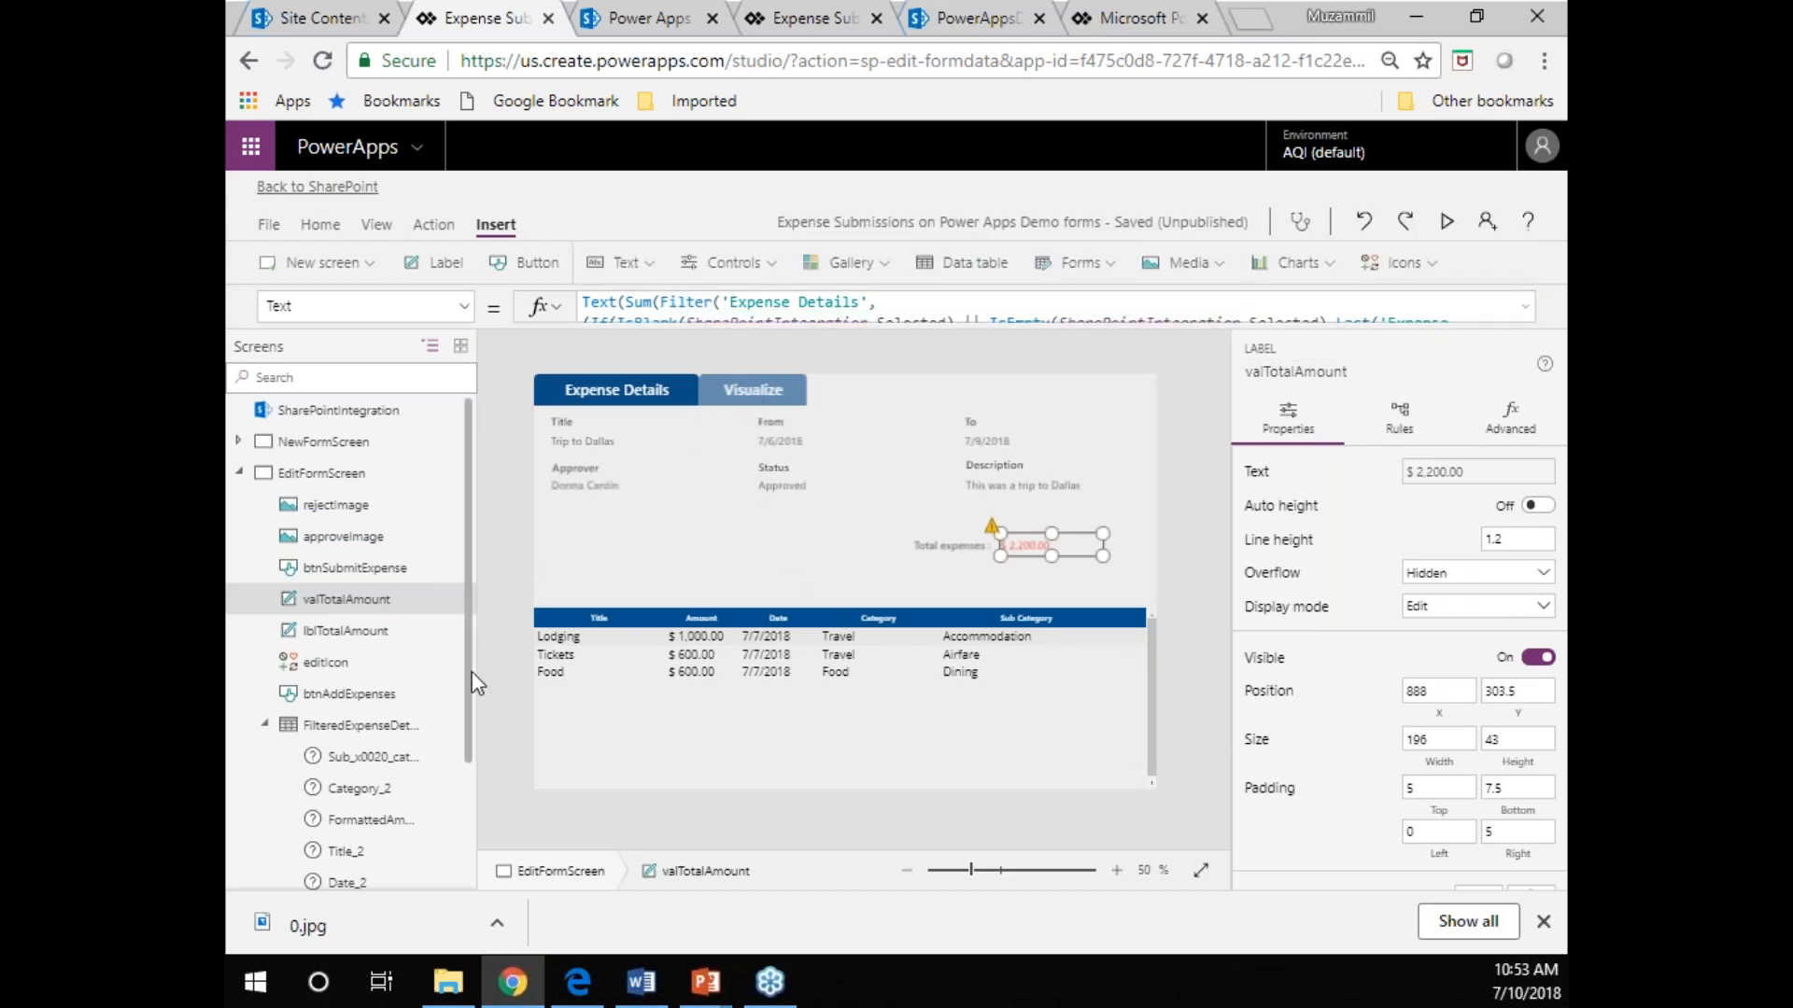
# Open the Washington DC Conference item from the Expense Submissions list in SharePoint and view its Visualize chart.
pyautogui.scroll(-3, 472, 681)
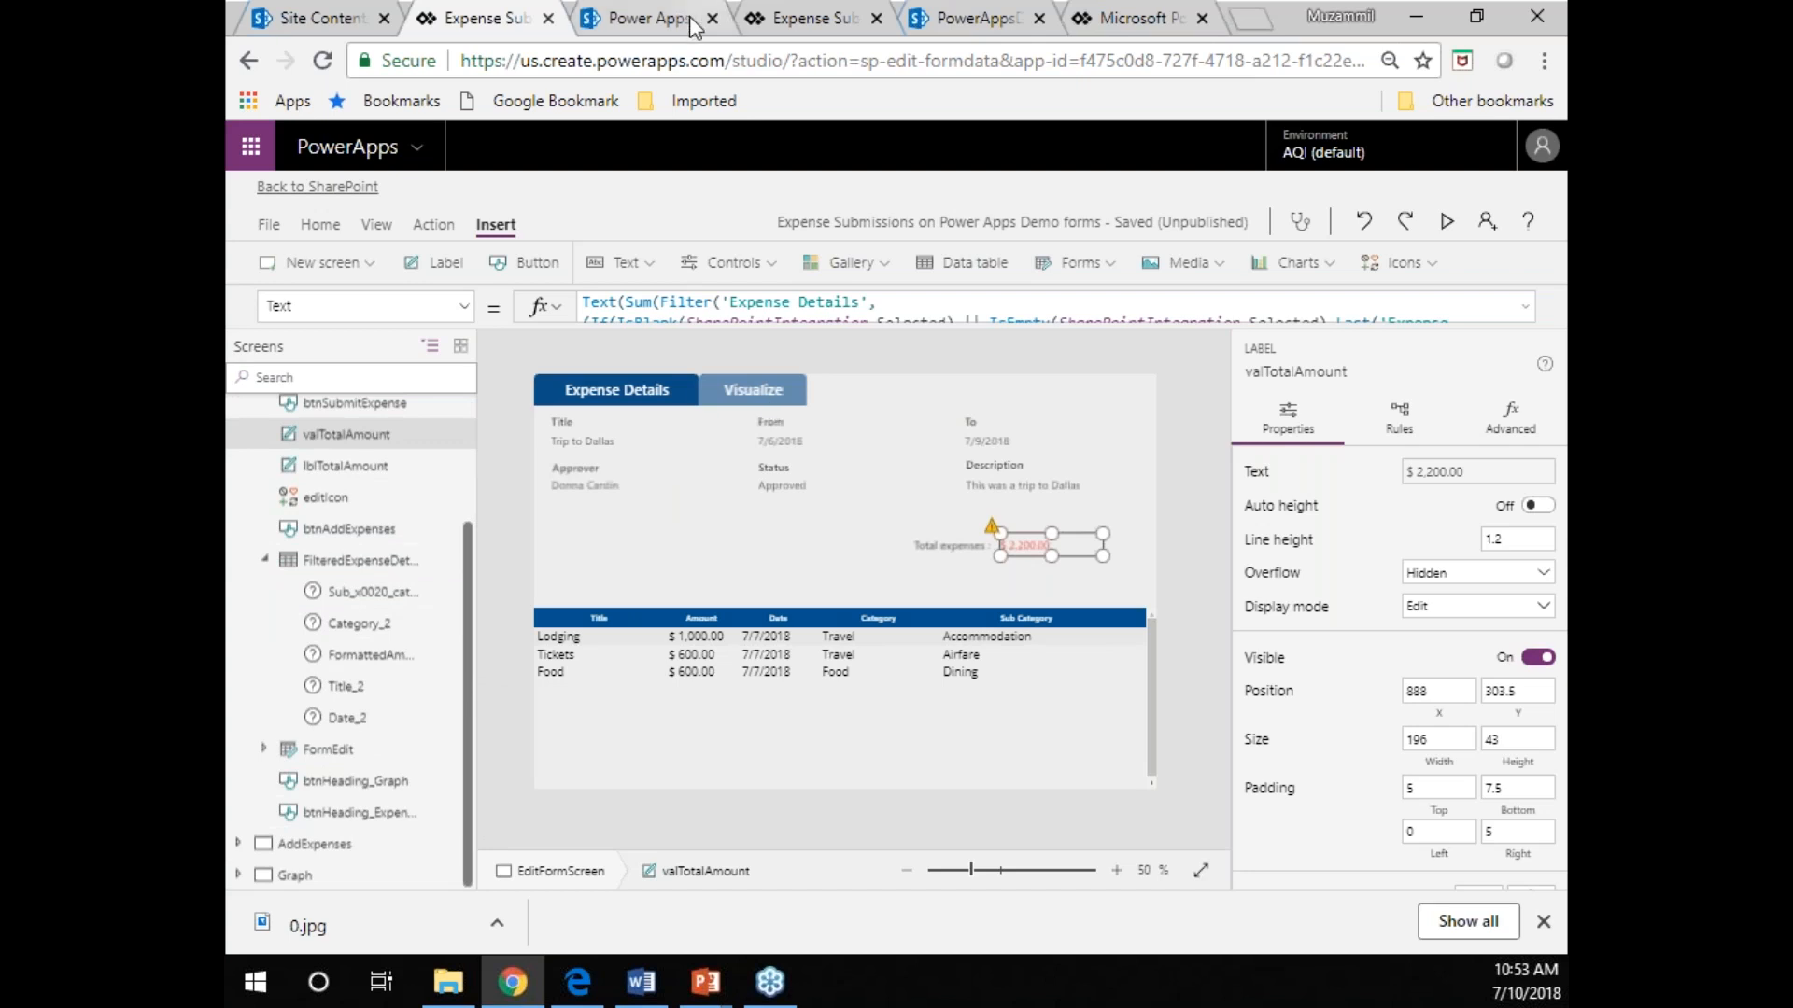
pyautogui.click(653, 24)
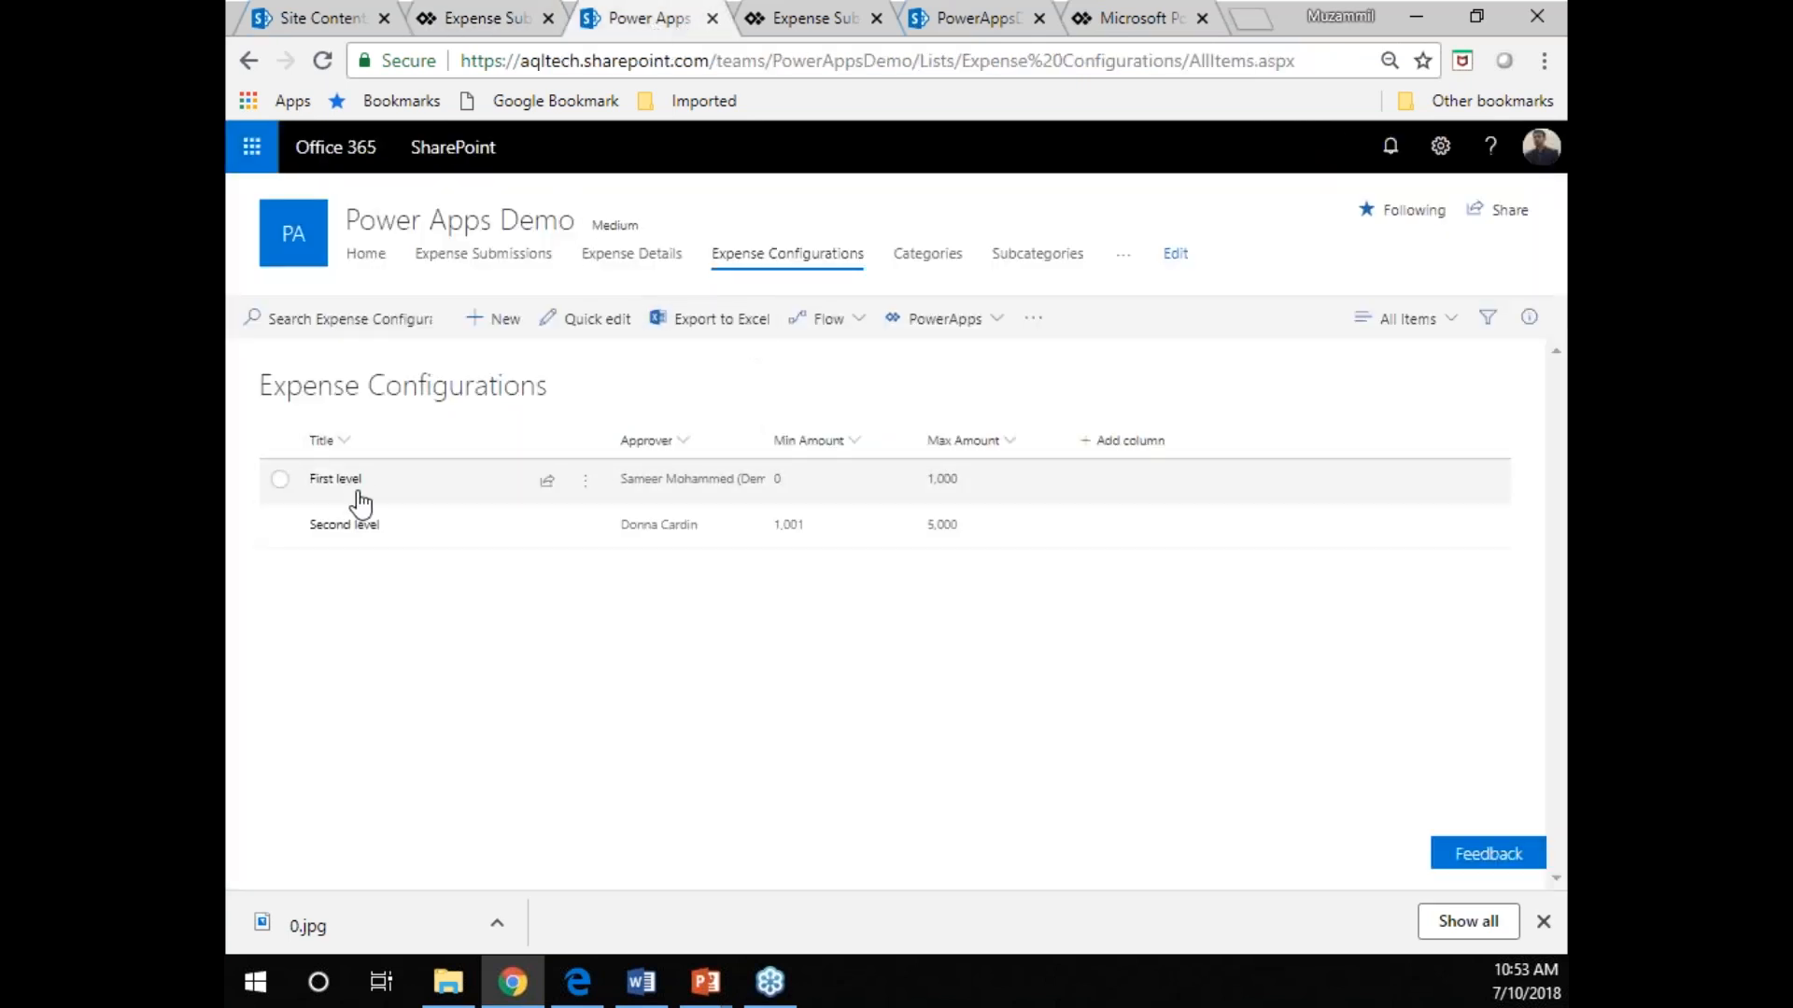
pyautogui.click(513, 256)
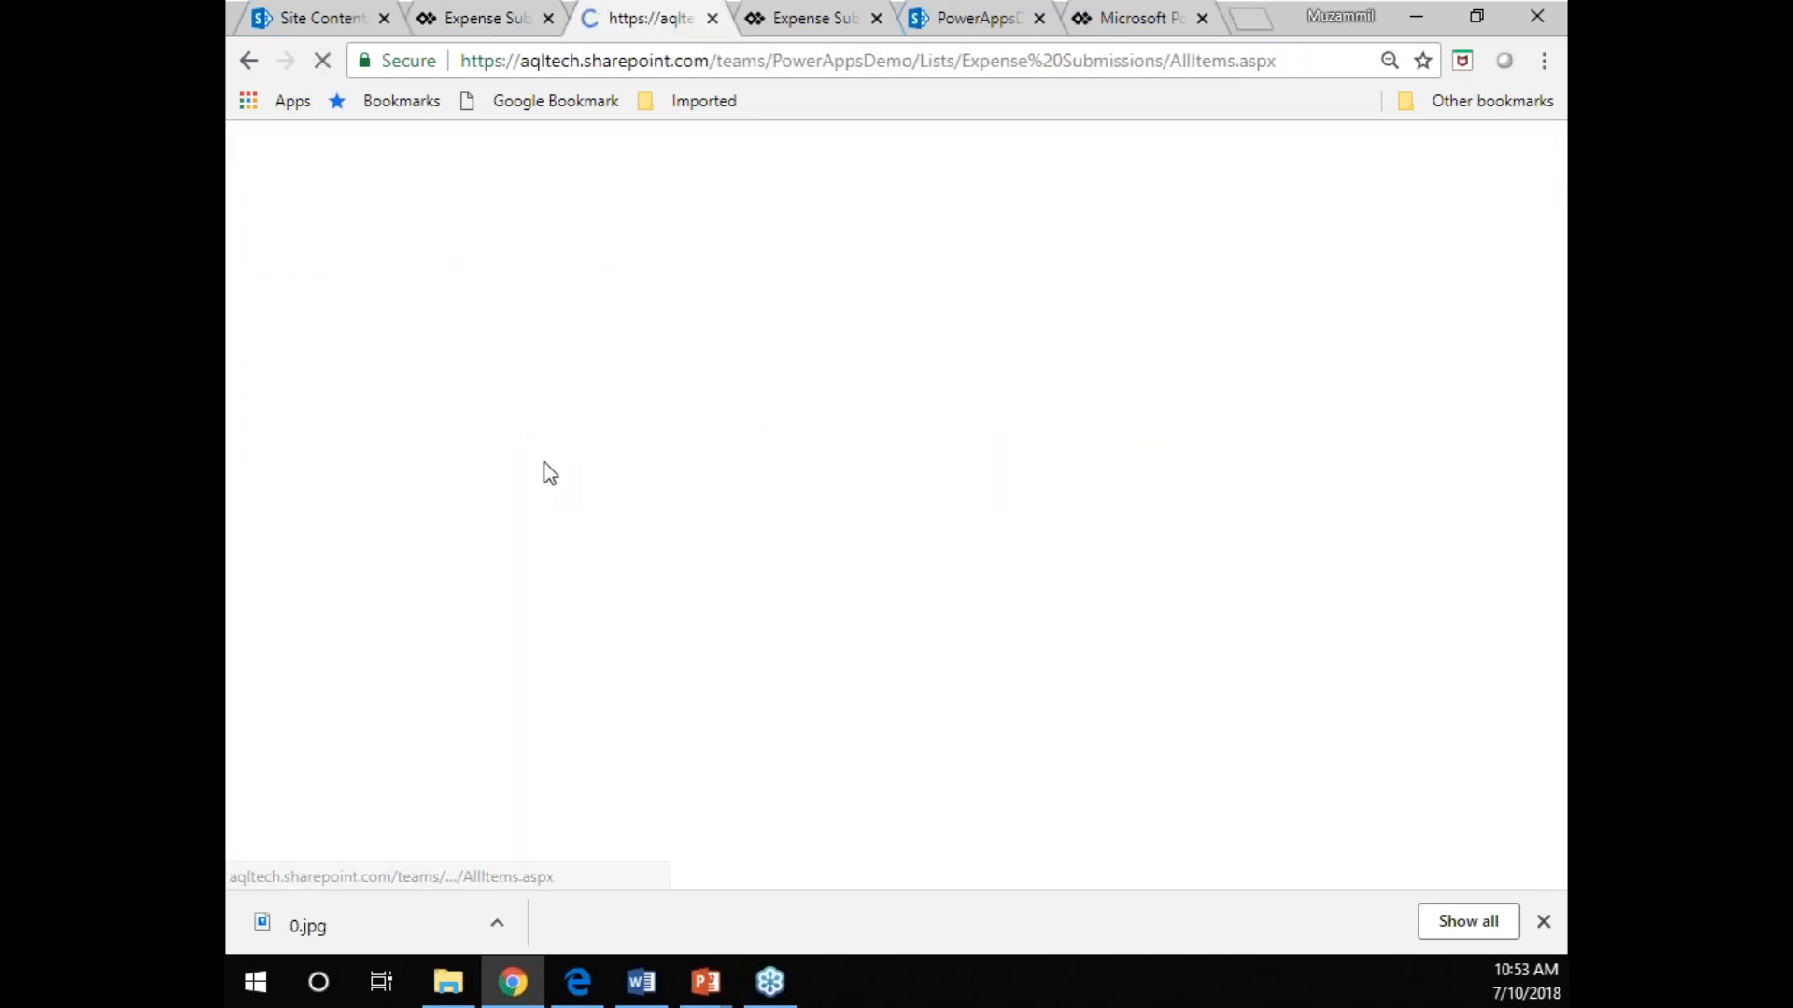
pyautogui.click(523, 478)
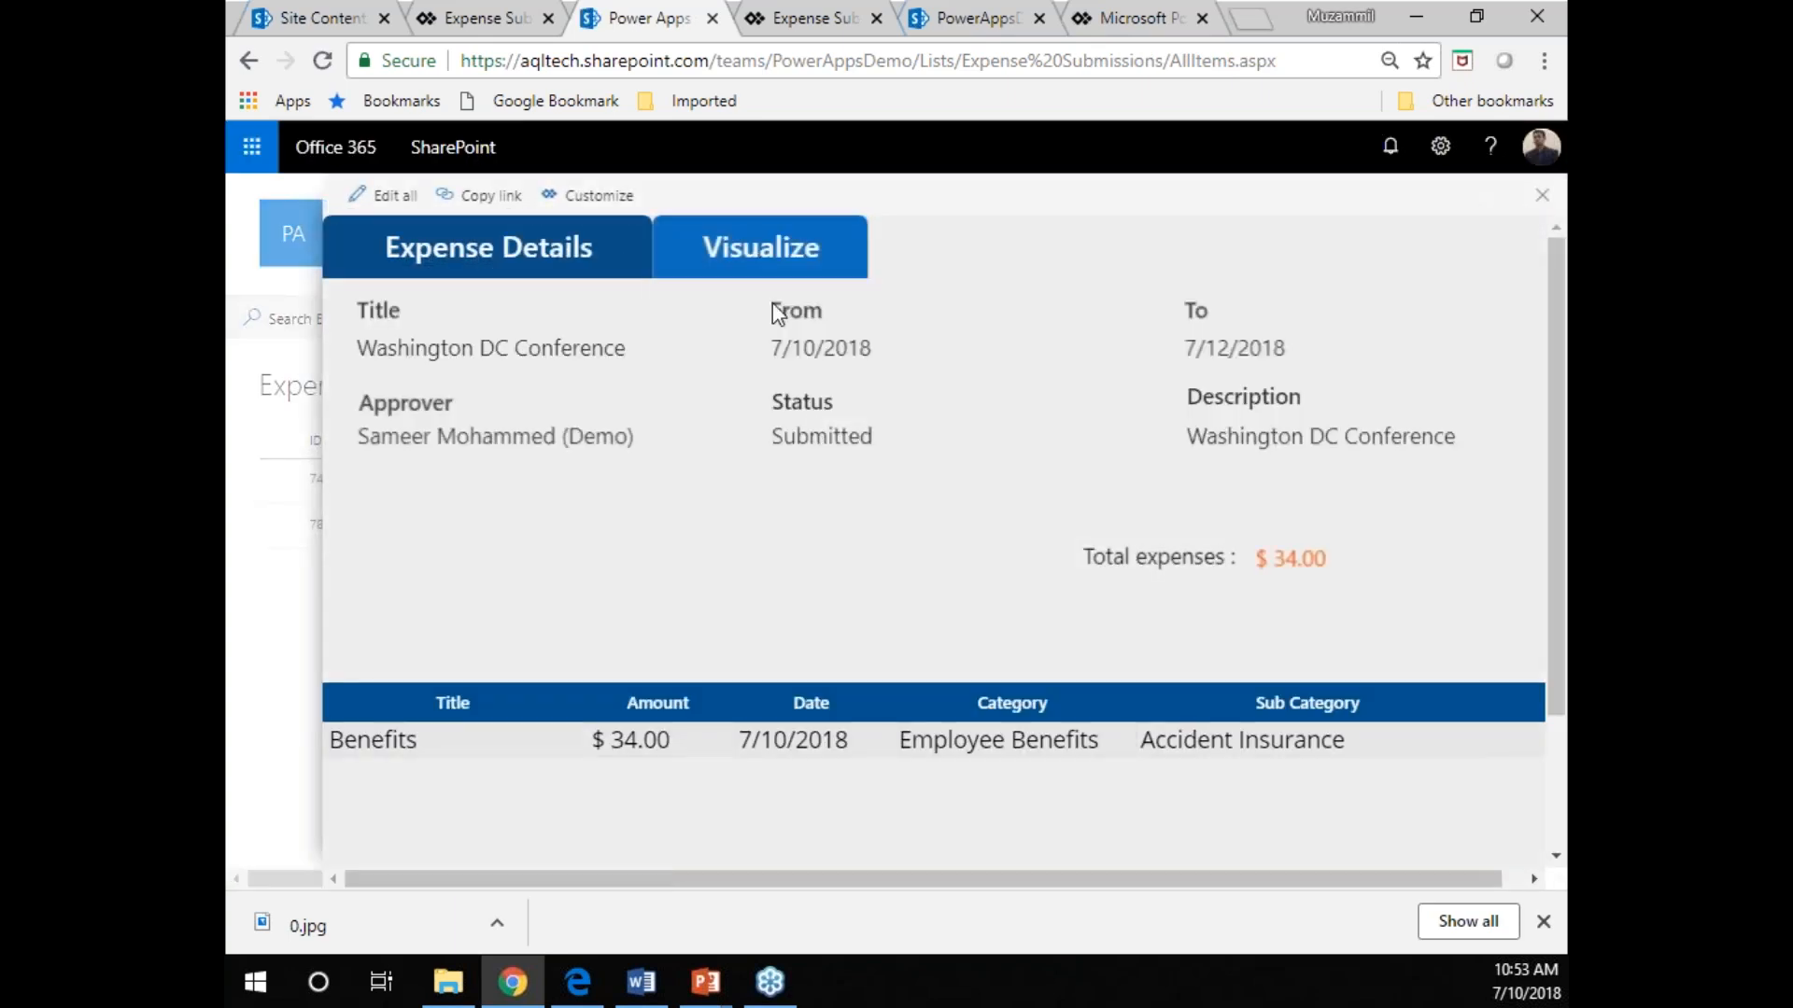
pyautogui.click(780, 244)
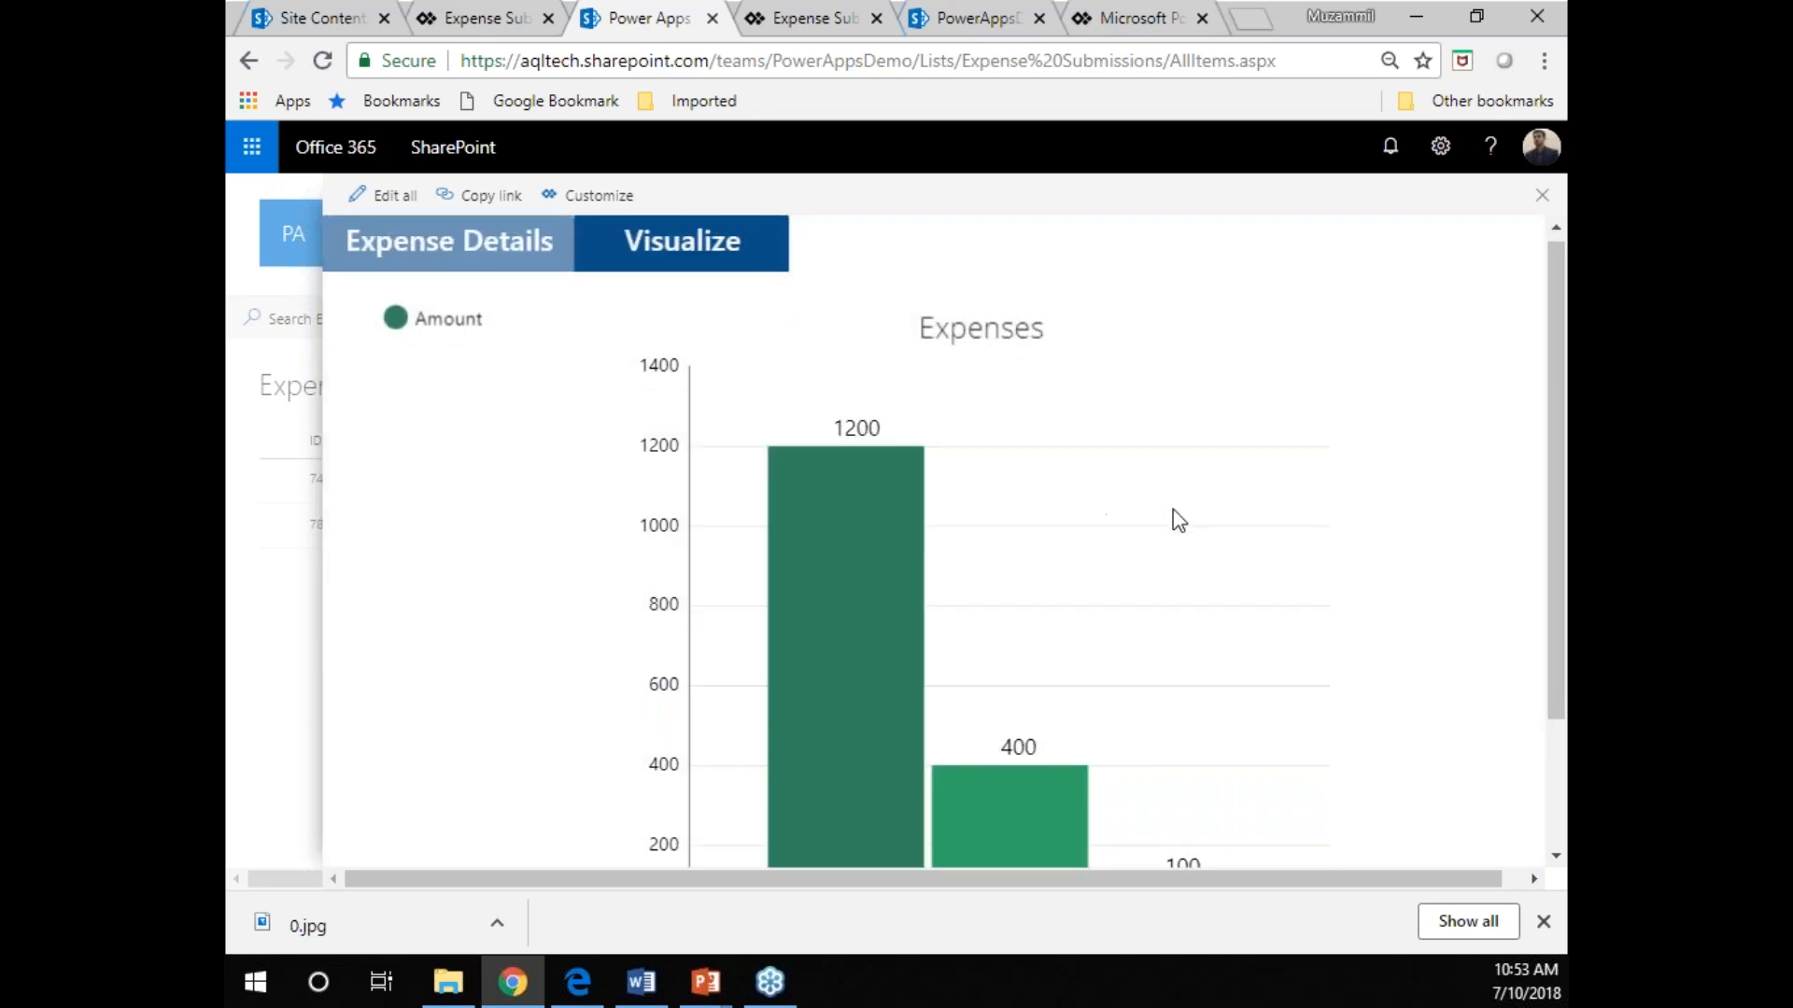
pyautogui.scroll(-1, 1173, 509)
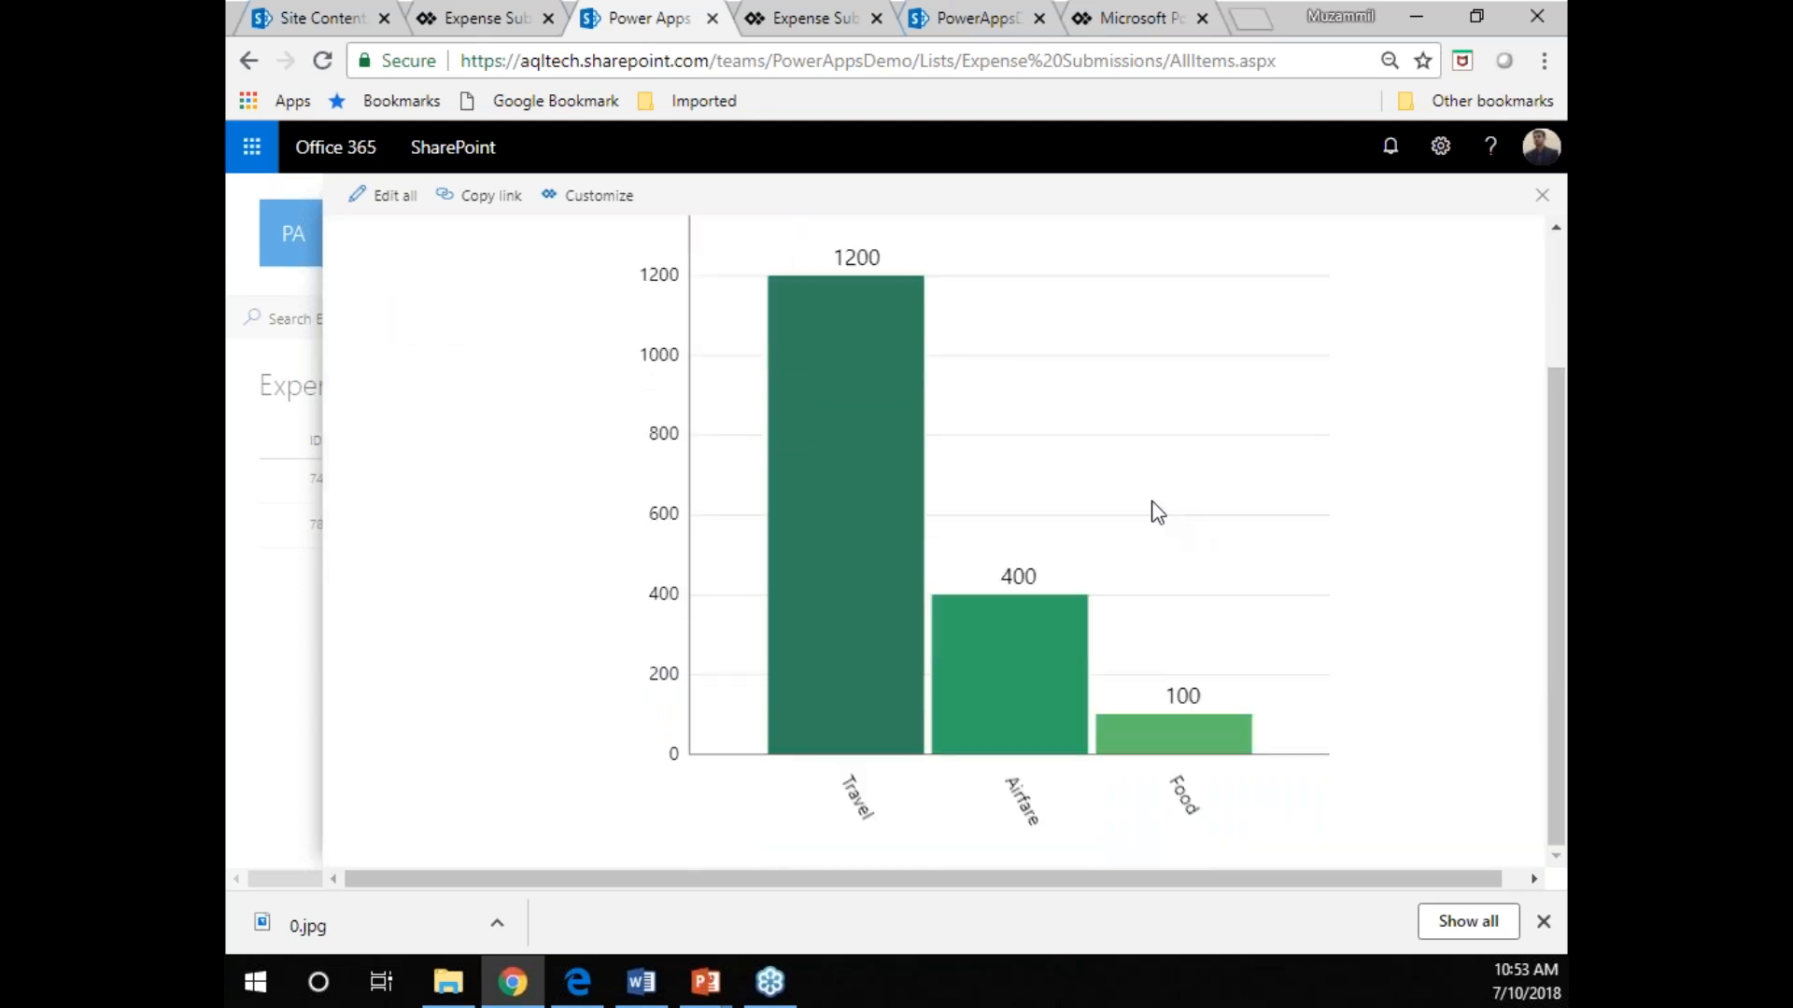
# Open the Graph screen in the form editor and examine ColumnChart1's advanced properties, including its Items filter formula.
pyautogui.click(464, 20)
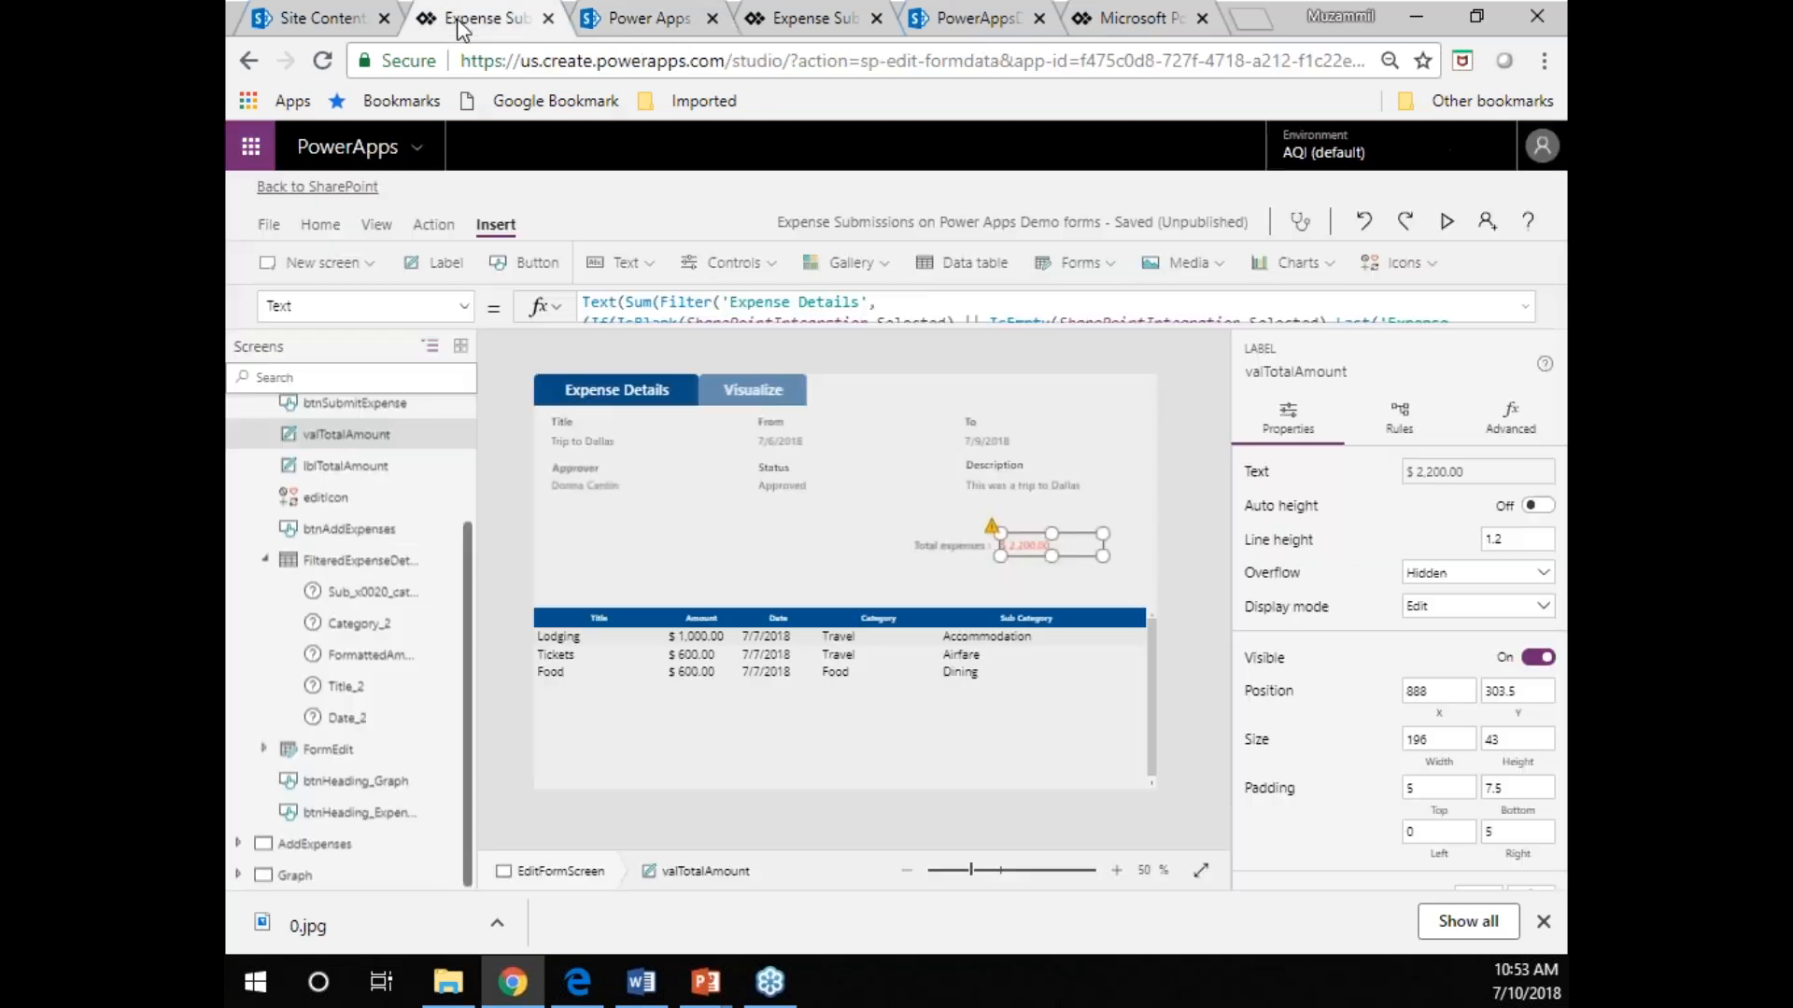
pyautogui.click(308, 877)
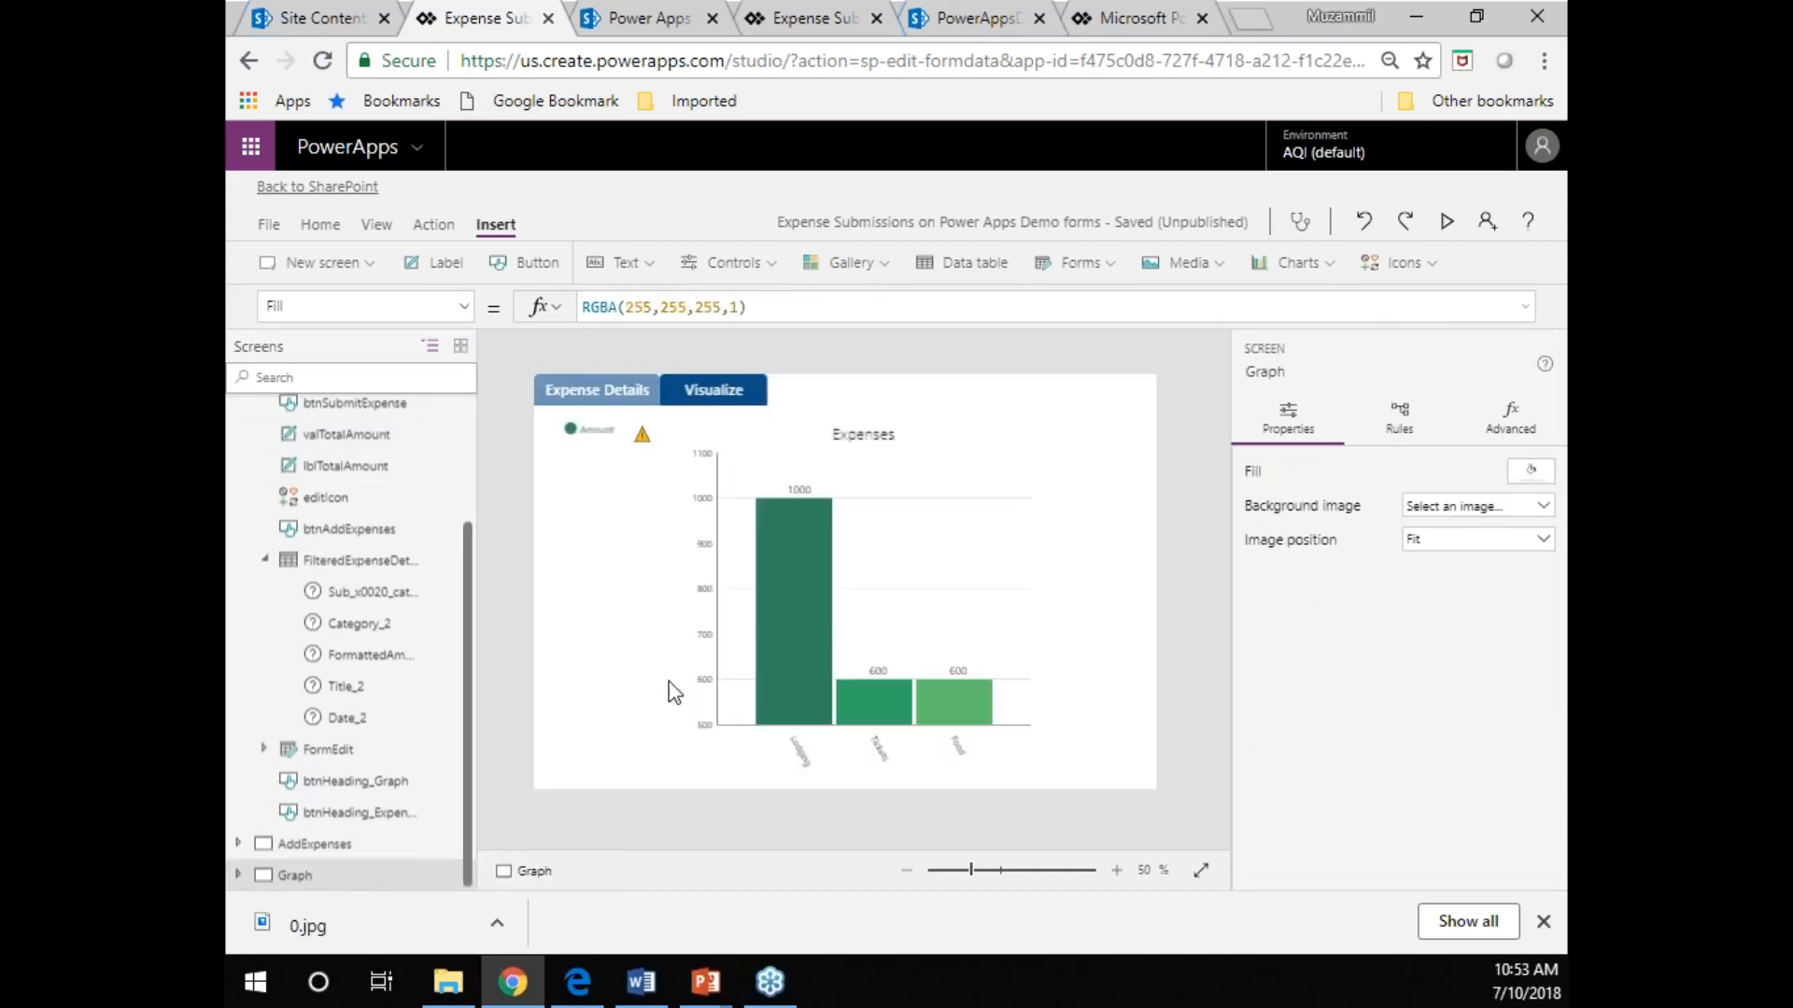
pyautogui.click(660, 652)
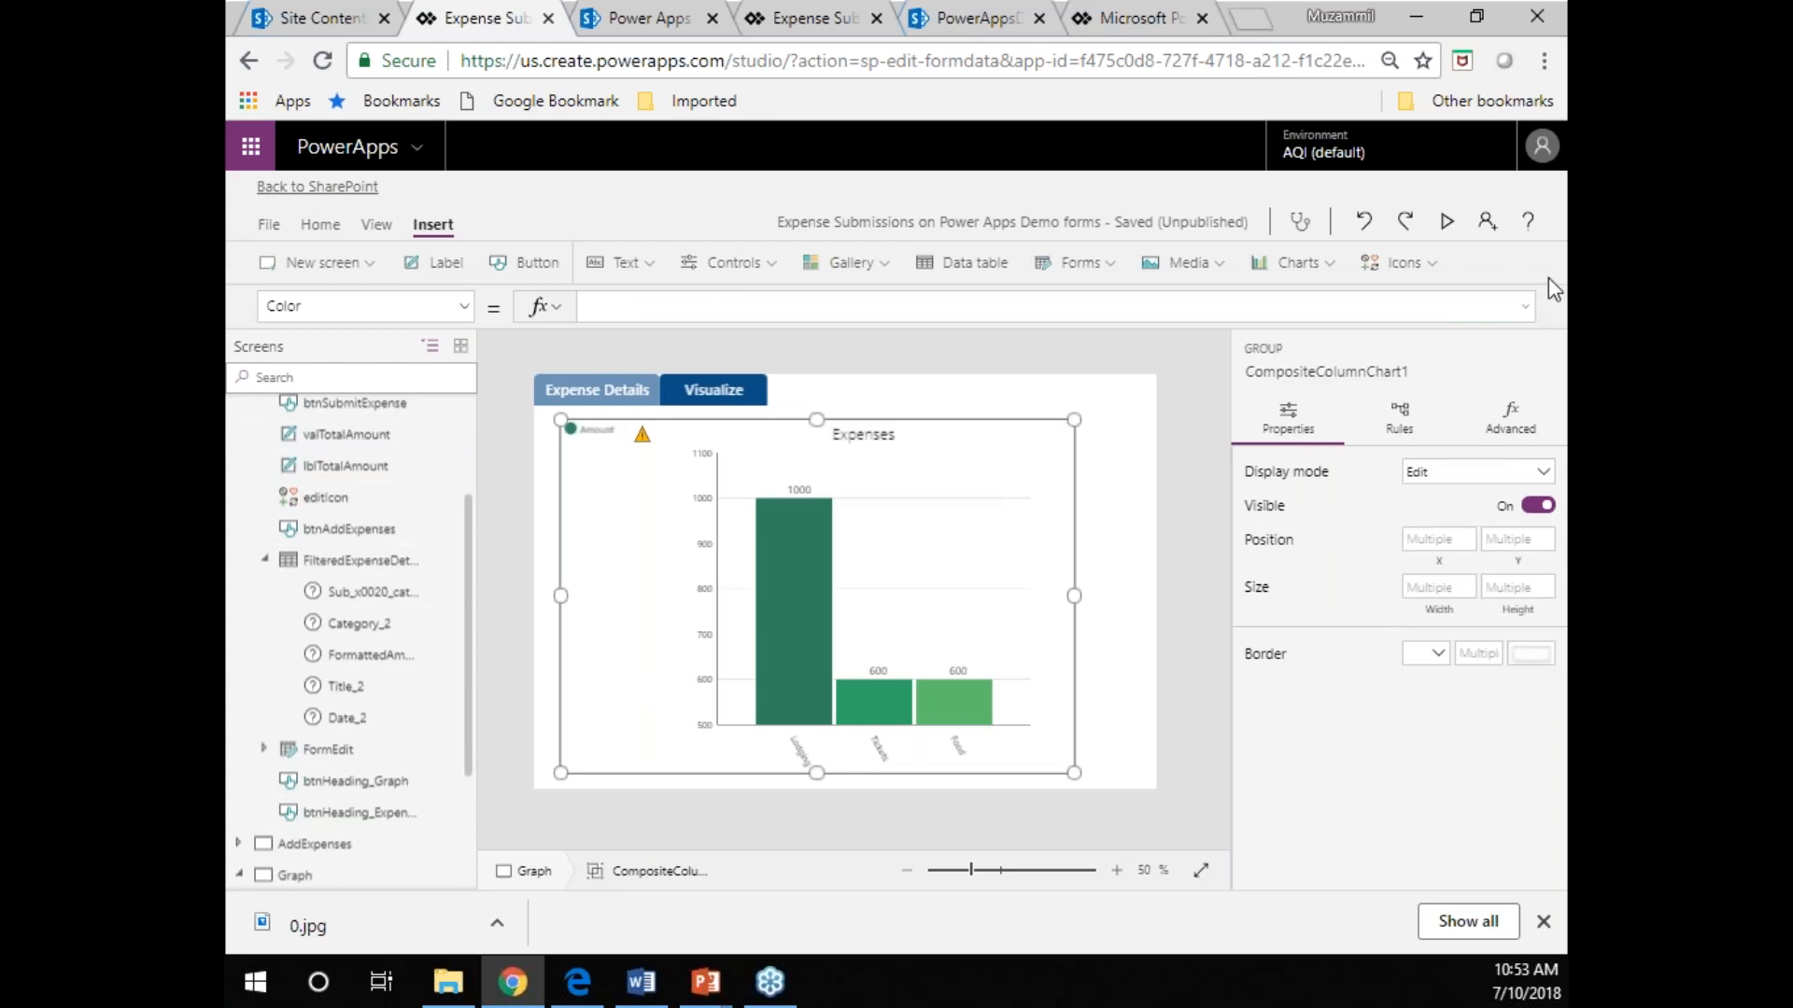
pyautogui.click(1510, 418)
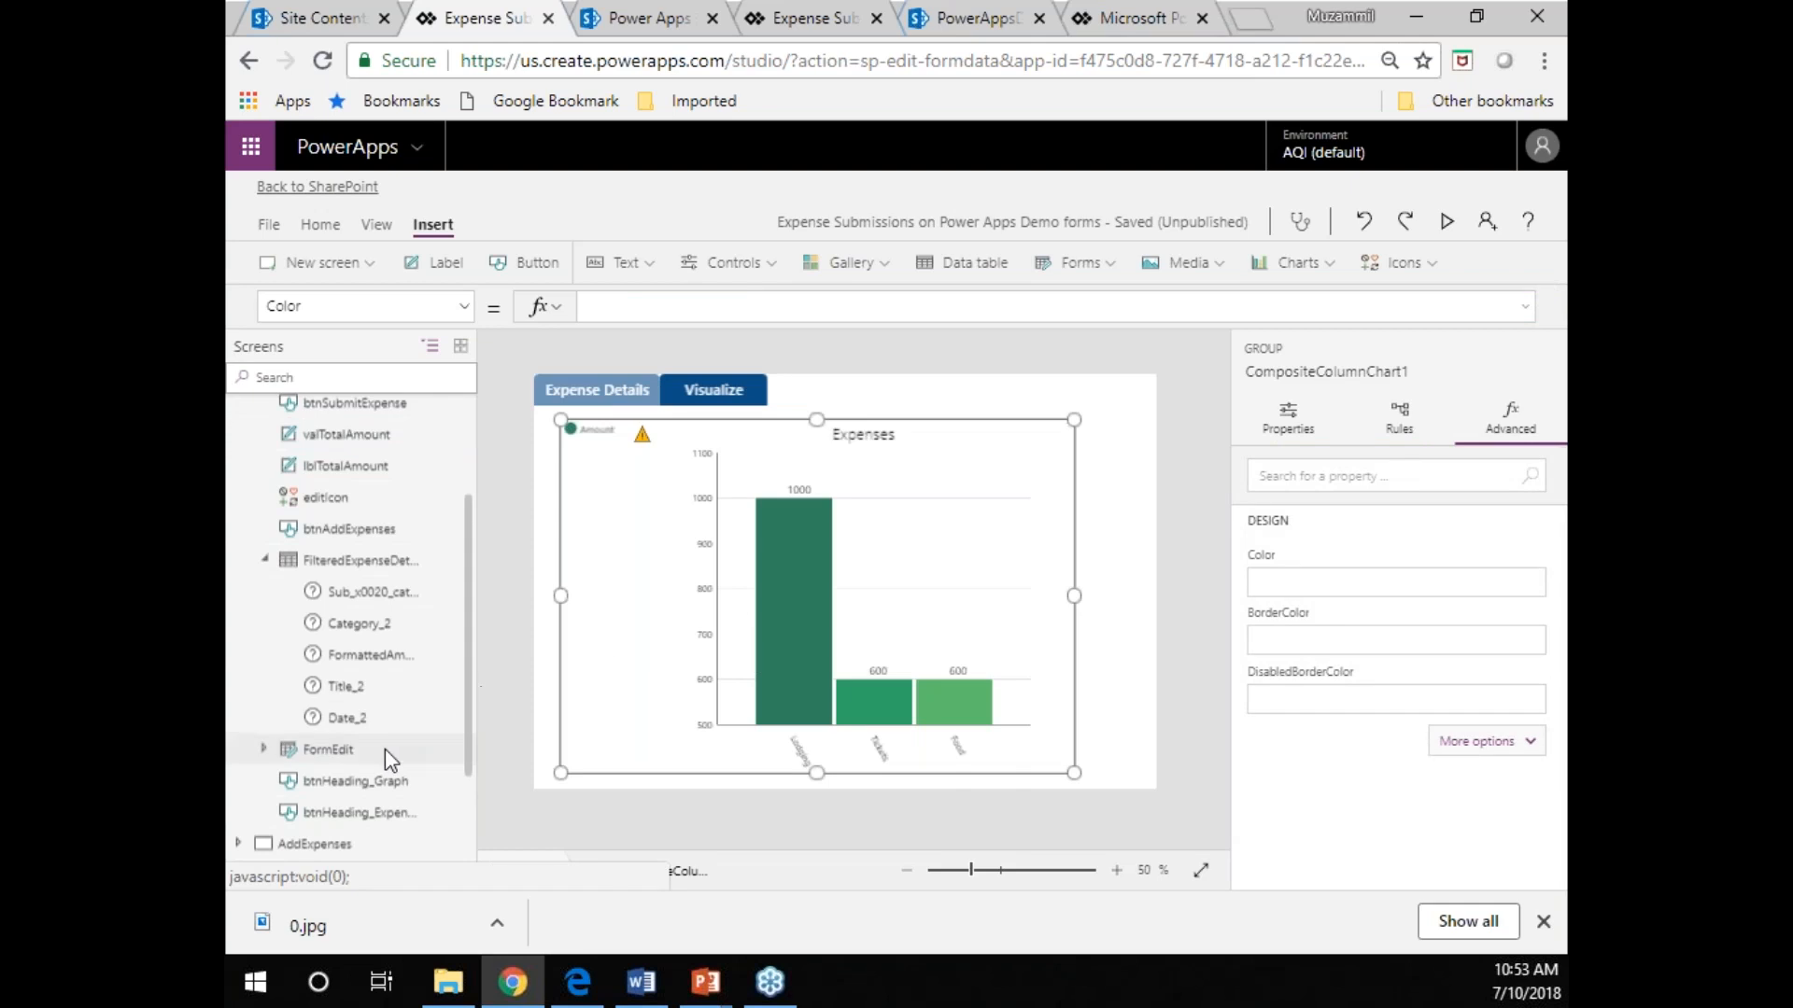
pyautogui.scroll(-2, 383, 775)
pyautogui.scroll(-1, 378, 775)
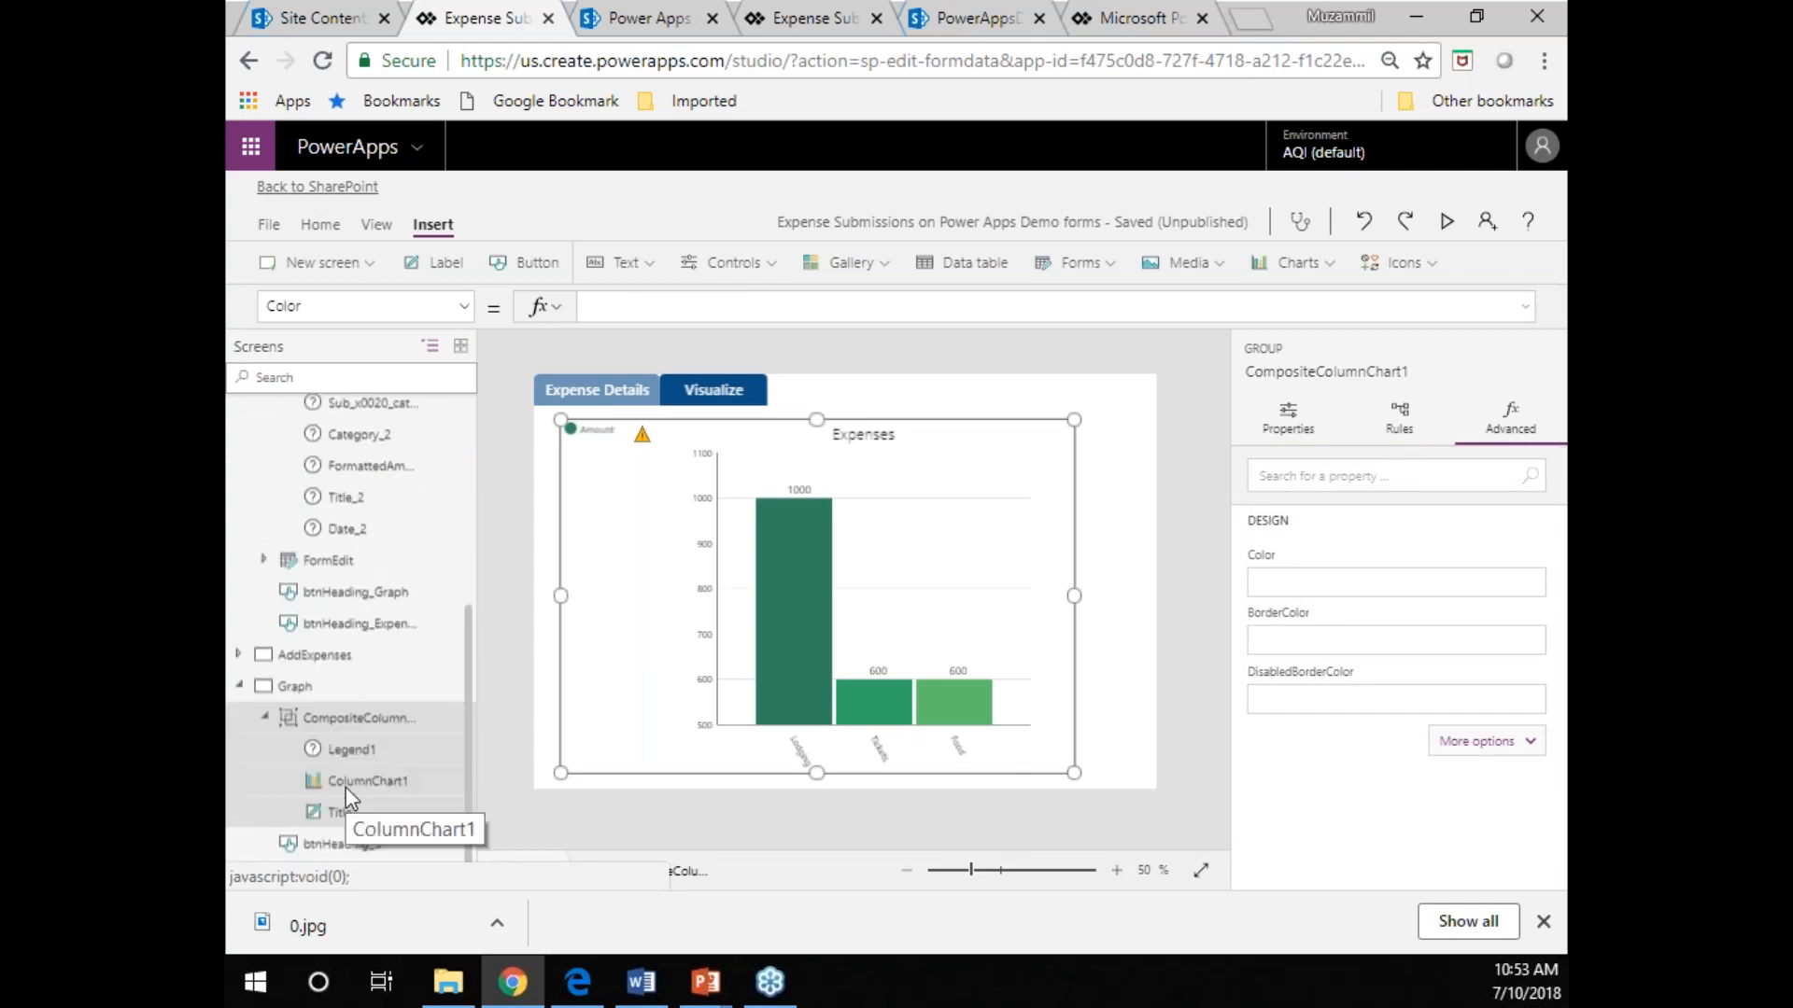
pyautogui.click(360, 780)
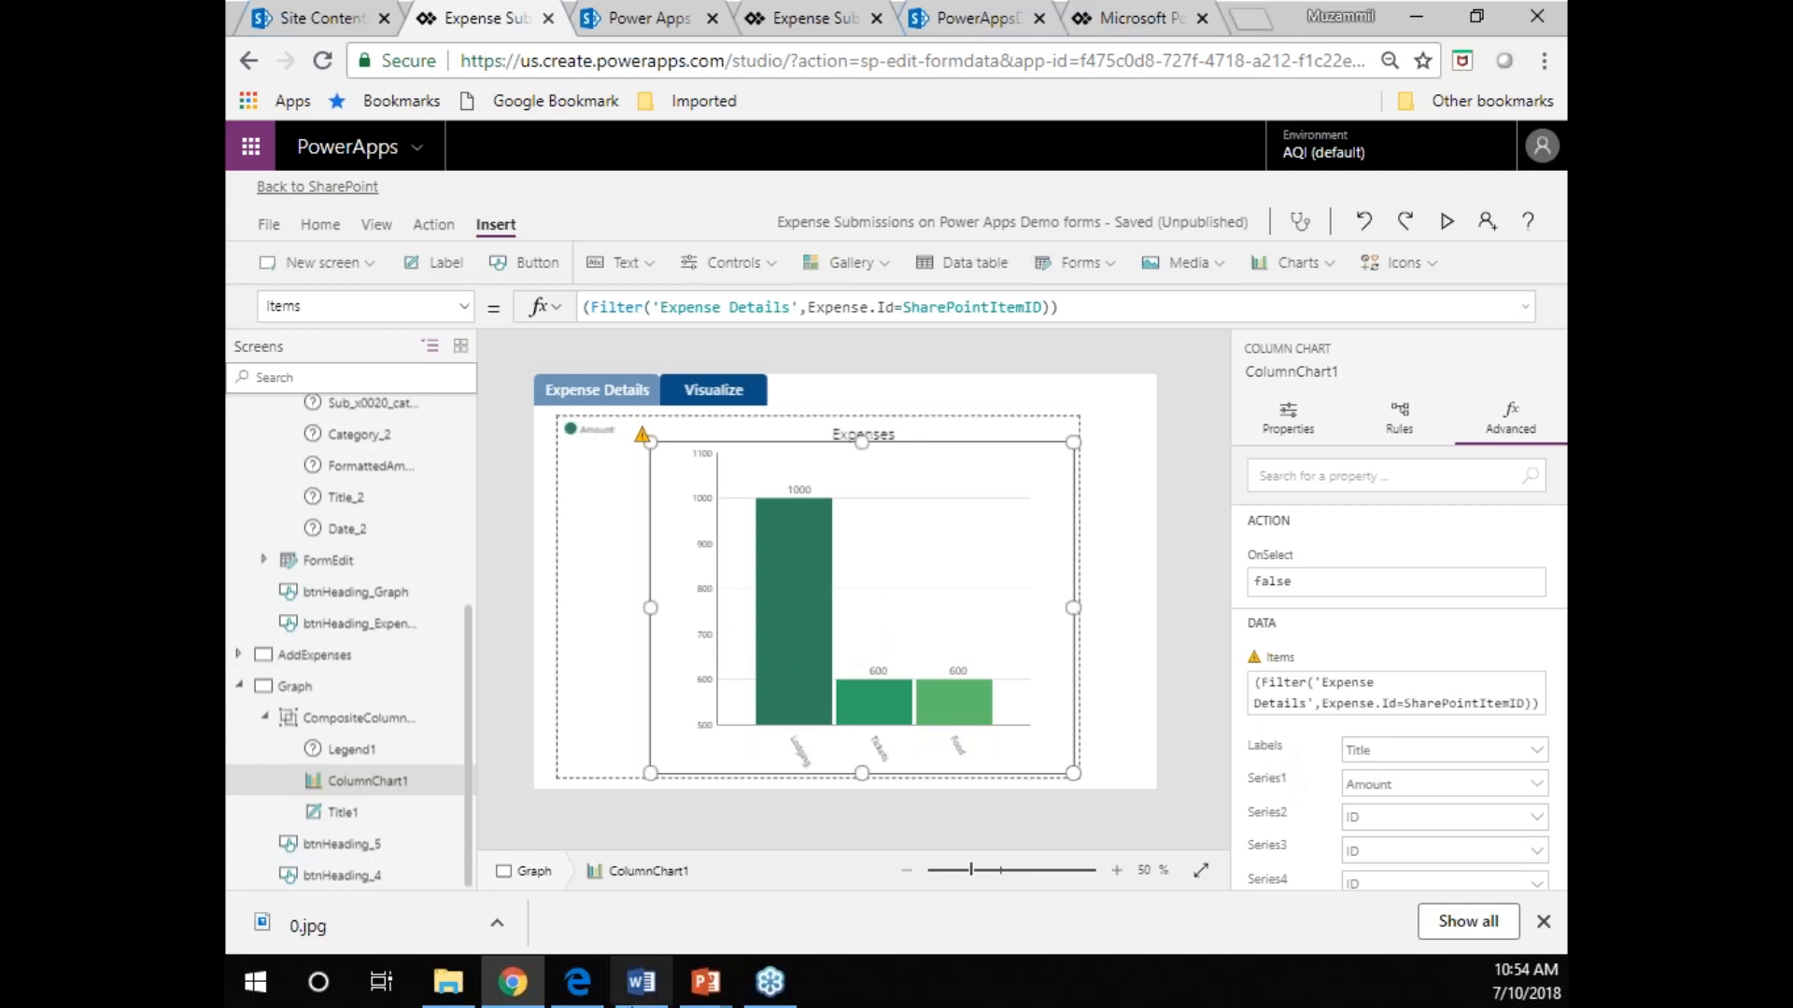
pyautogui.moveTo(715, 999)
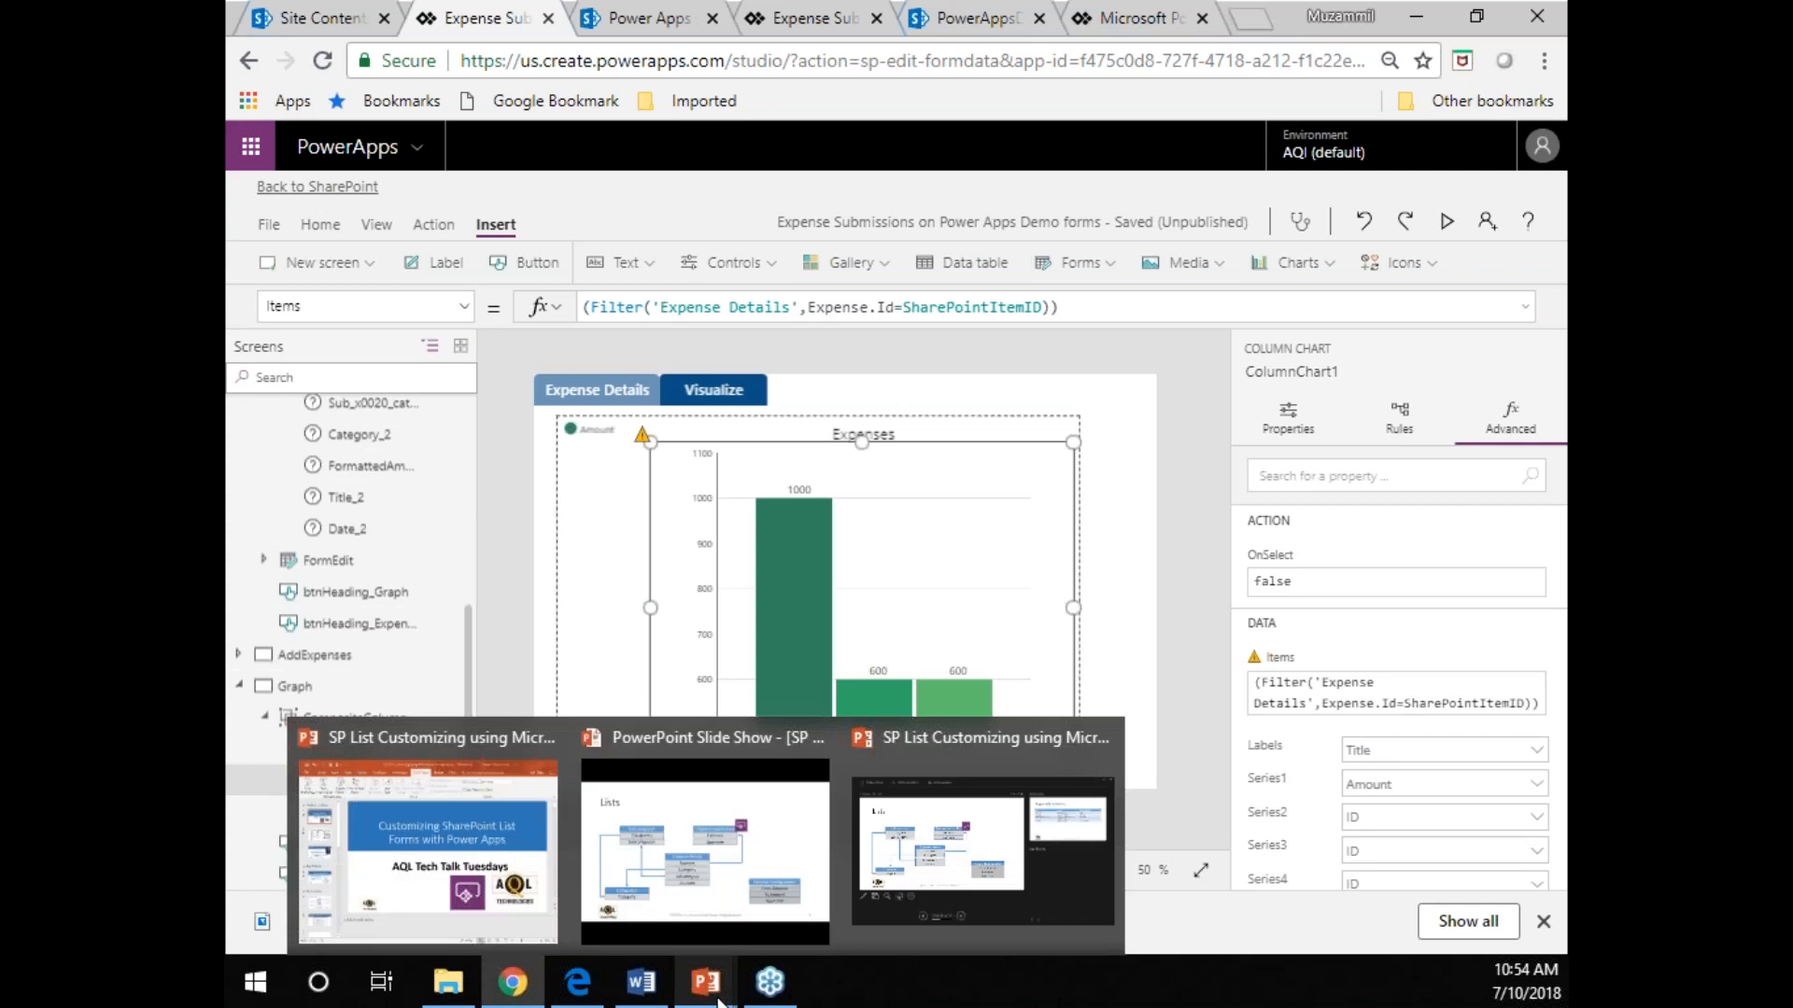
# Switch to the PowerPoint slide show and review the slides from Approval Mechanism through Screen for Adding Expense Details.
pyautogui.click(719, 874)
pyautogui.click(719, 872)
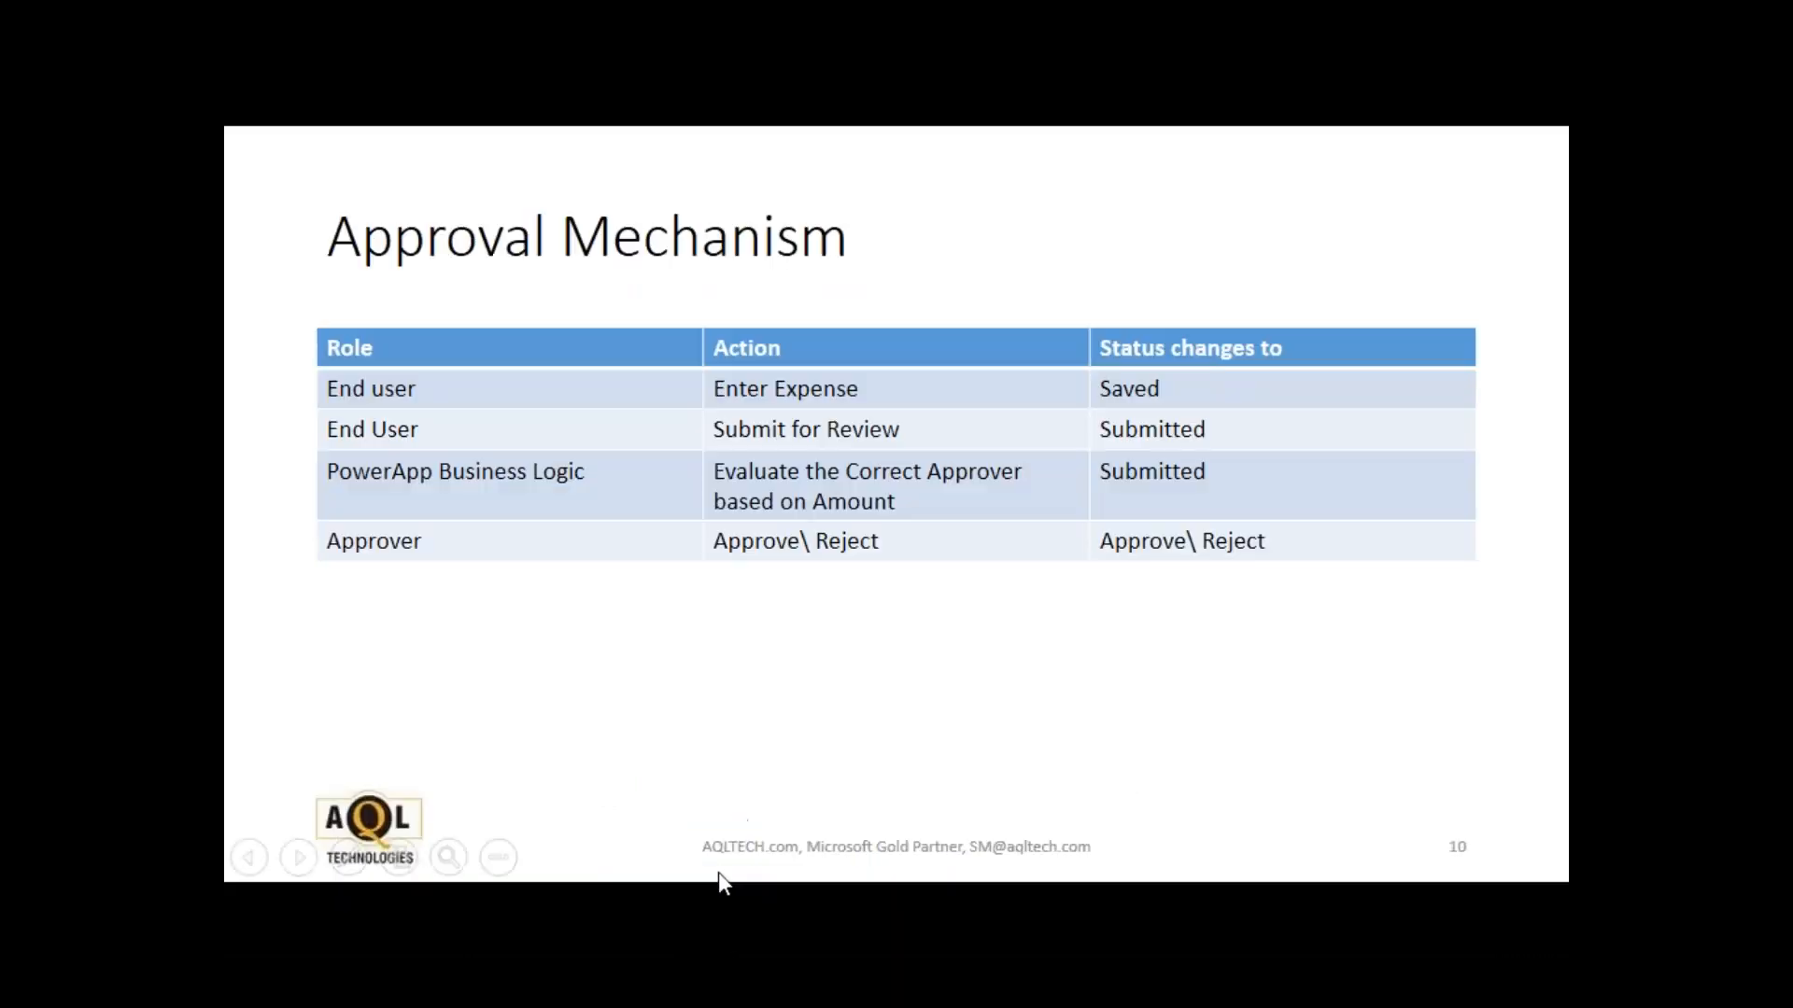
pyautogui.click(719, 872)
pyautogui.click(719, 872)
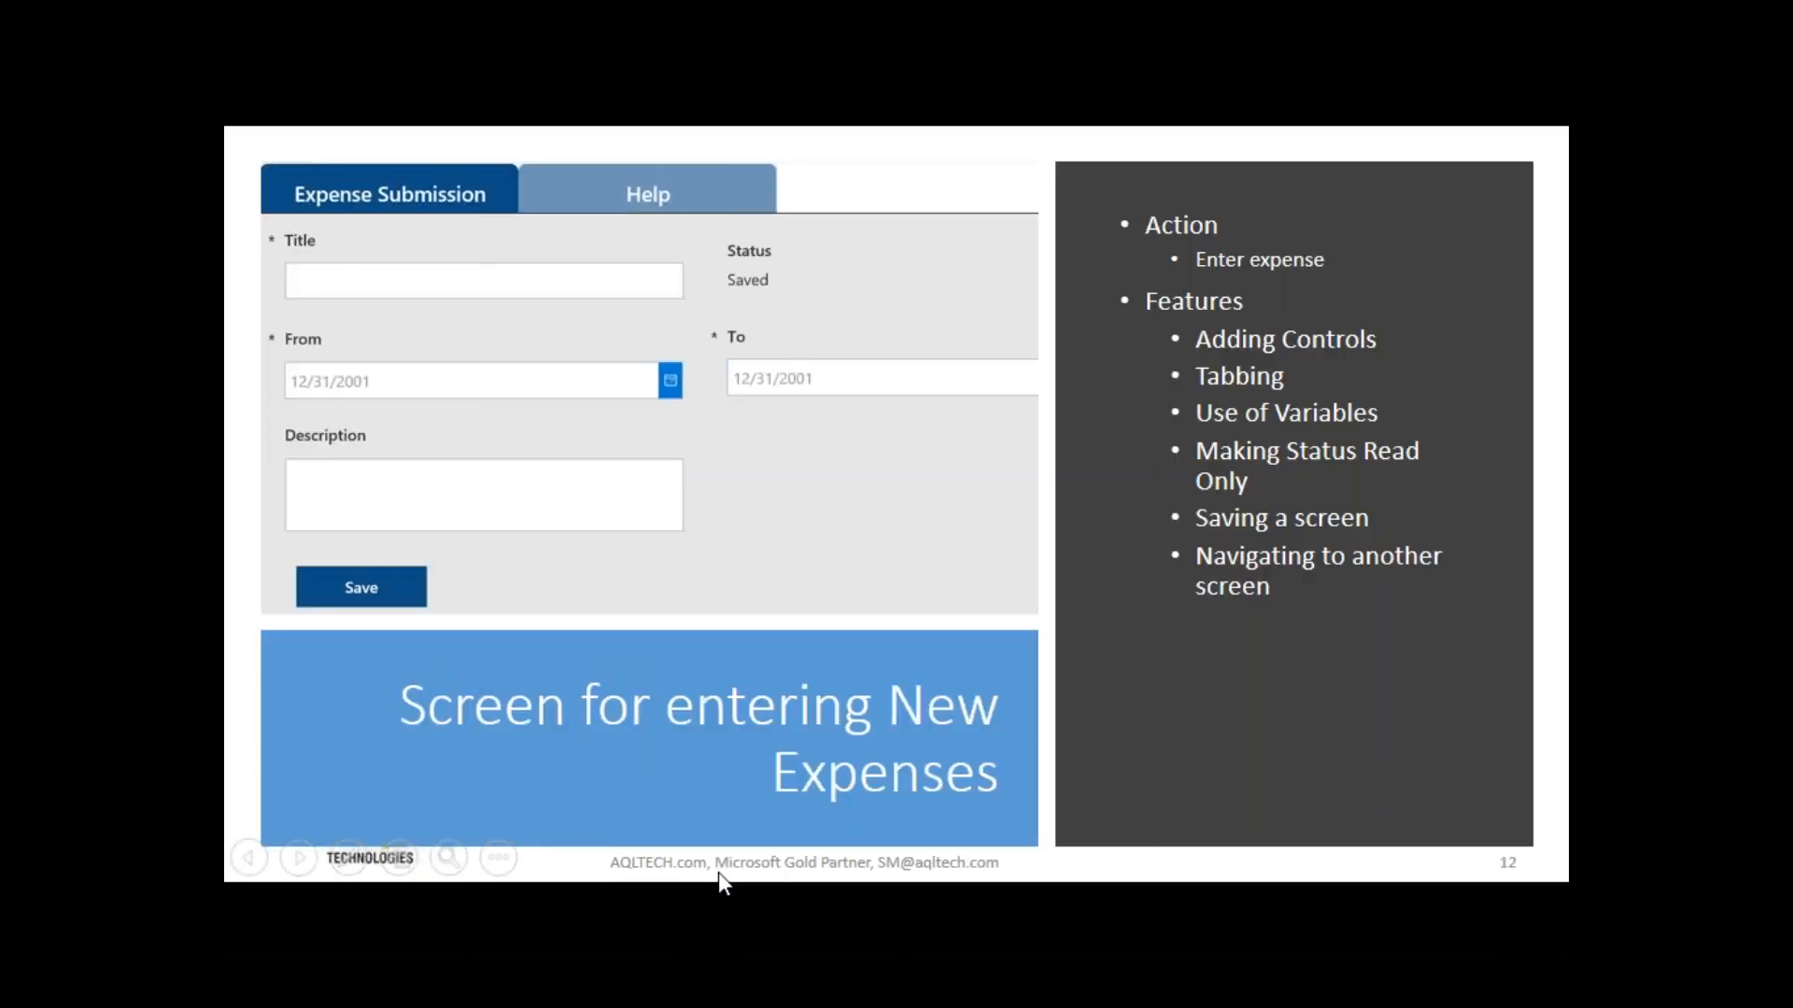
pyautogui.click(719, 872)
pyautogui.press('Left')
pyautogui.click(719, 872)
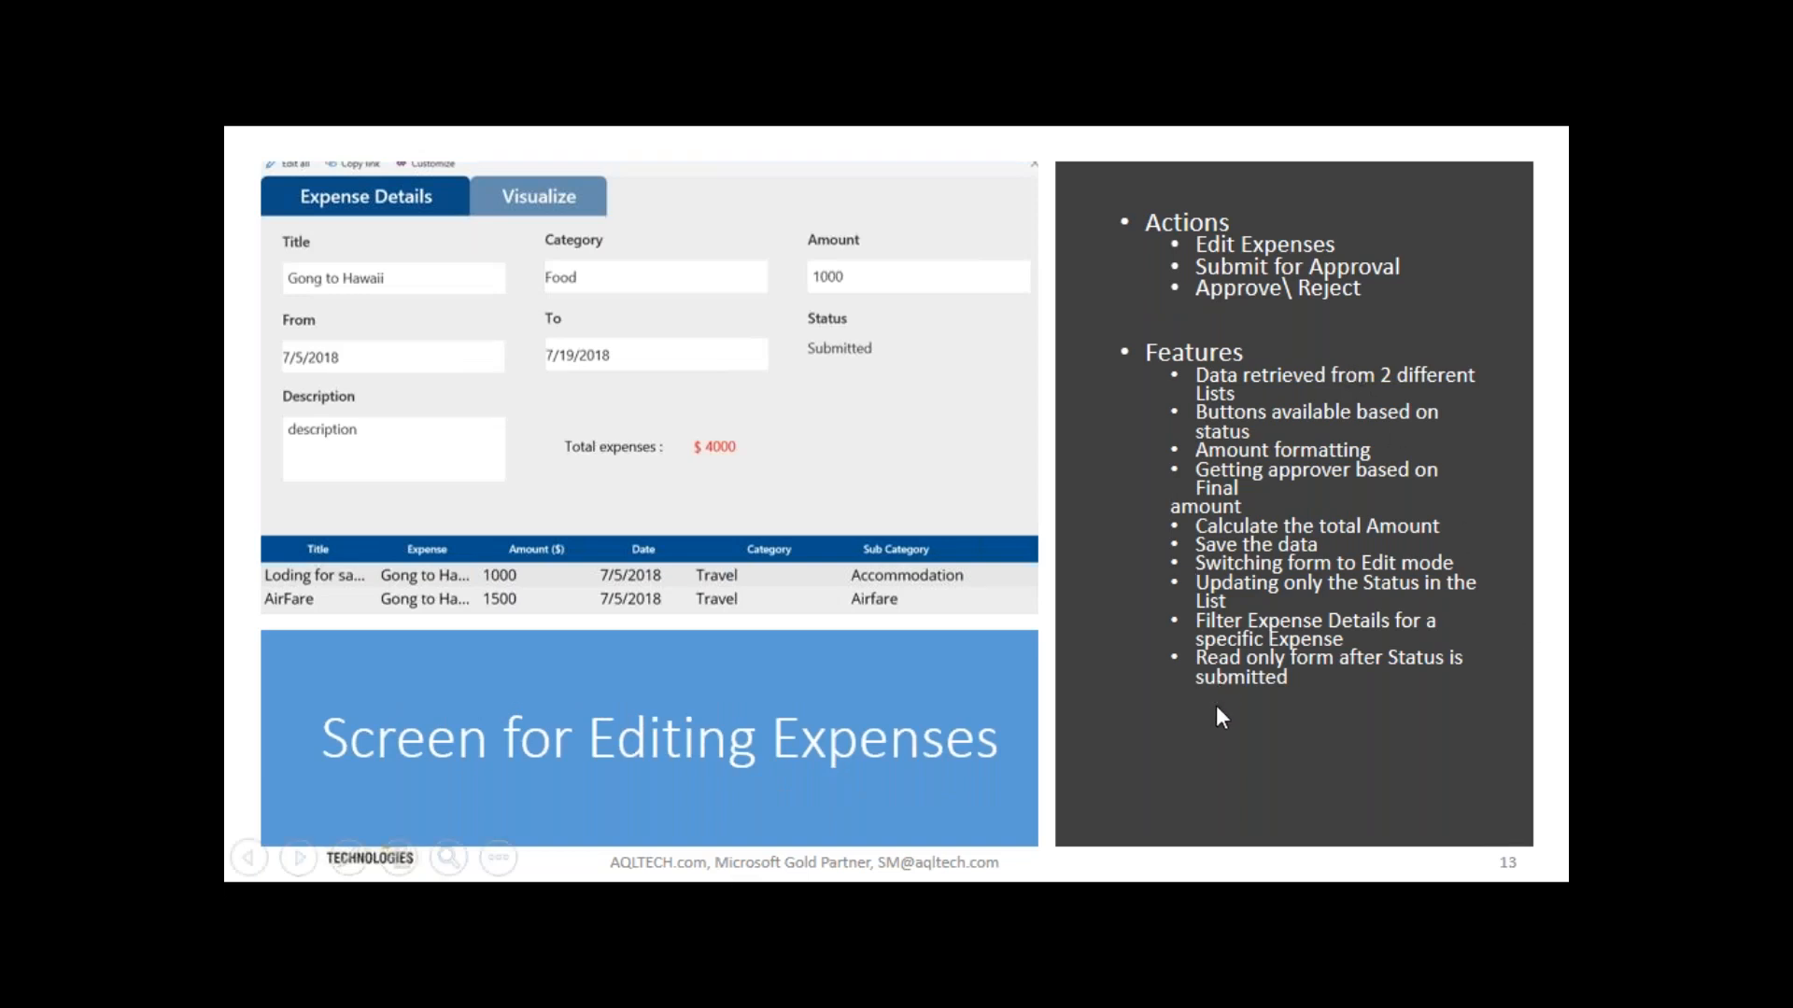
pyautogui.click(1331, 597)
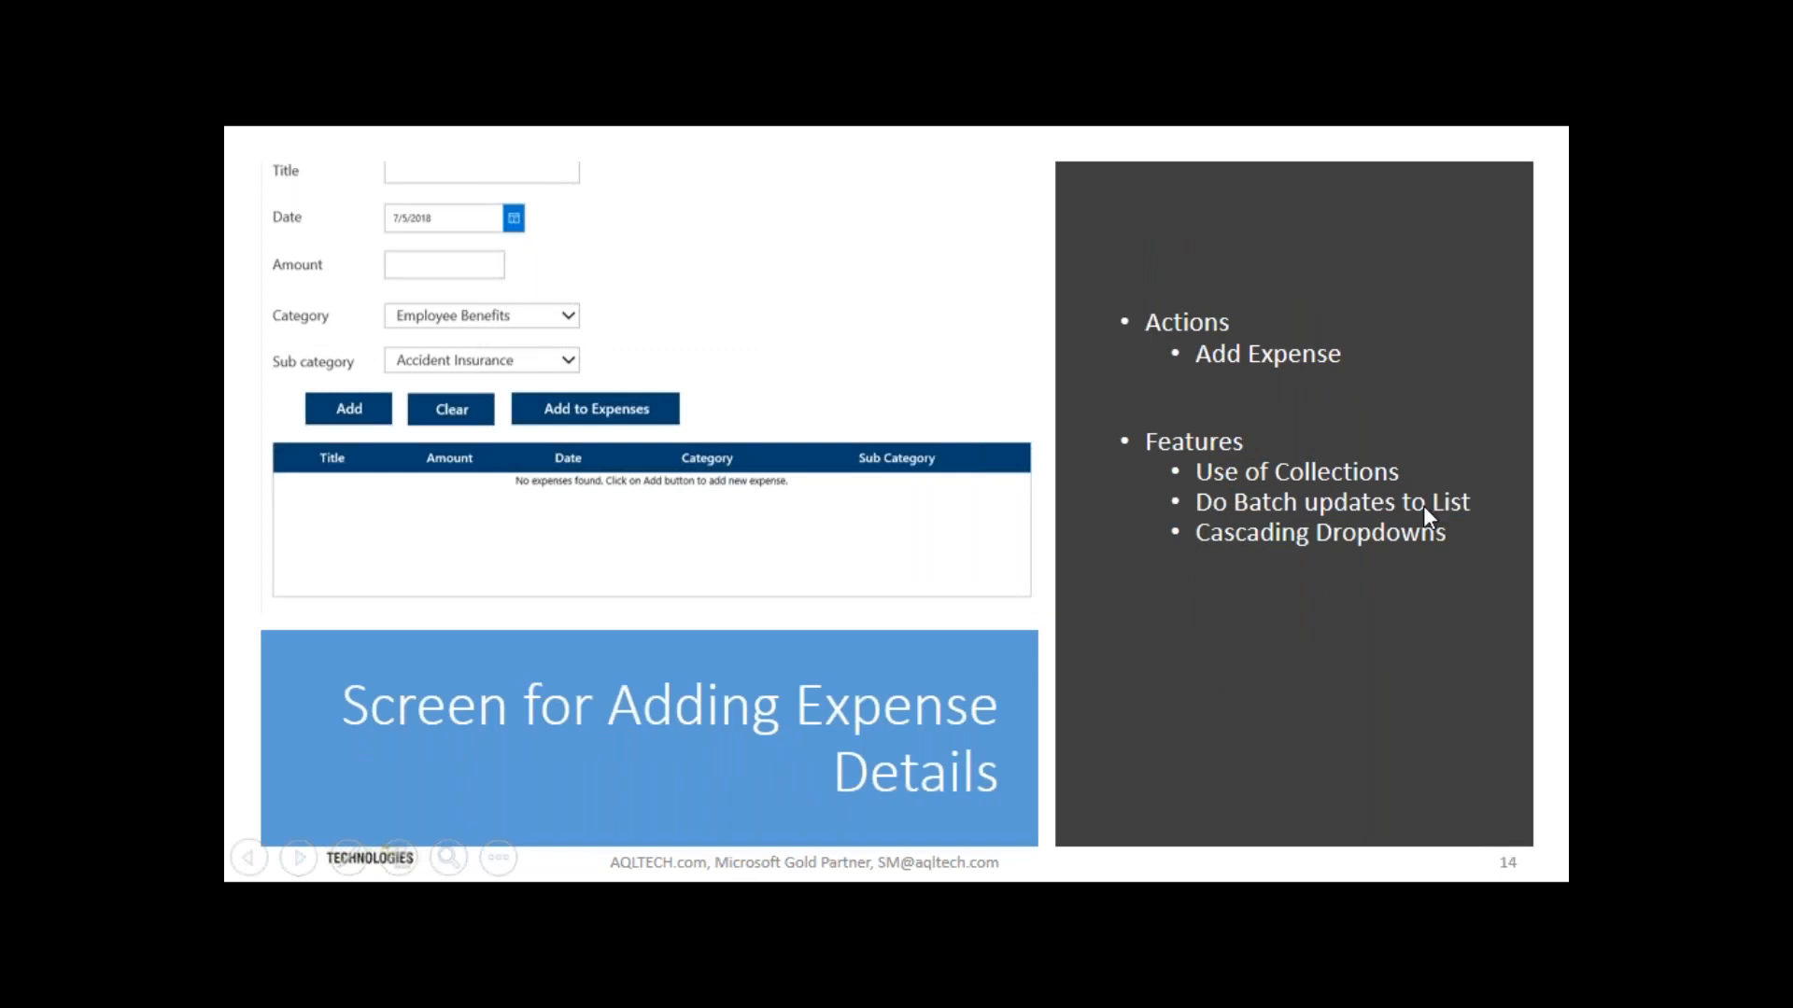
# Return to the form editor, open the AddExpenses screen and examine the Items formulas of the Category and Sub category dropdowns.
pyautogui.hotkey('alt', 'Tab')
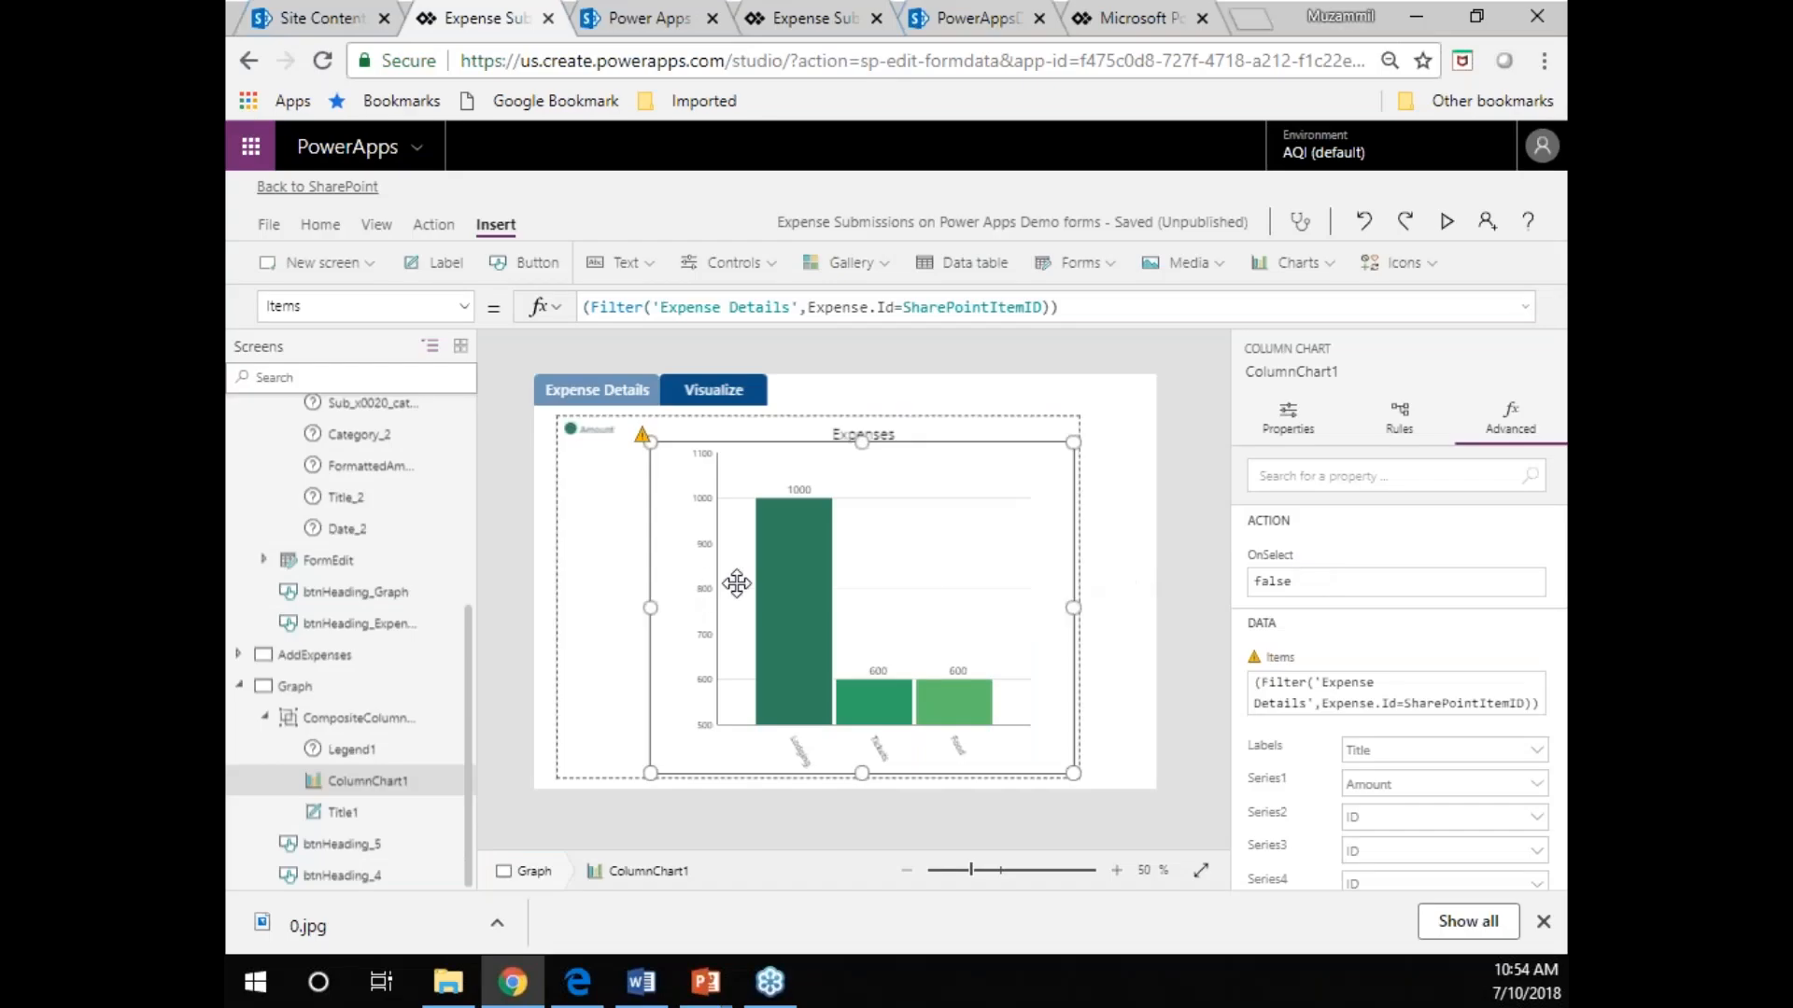
pyautogui.click(259, 655)
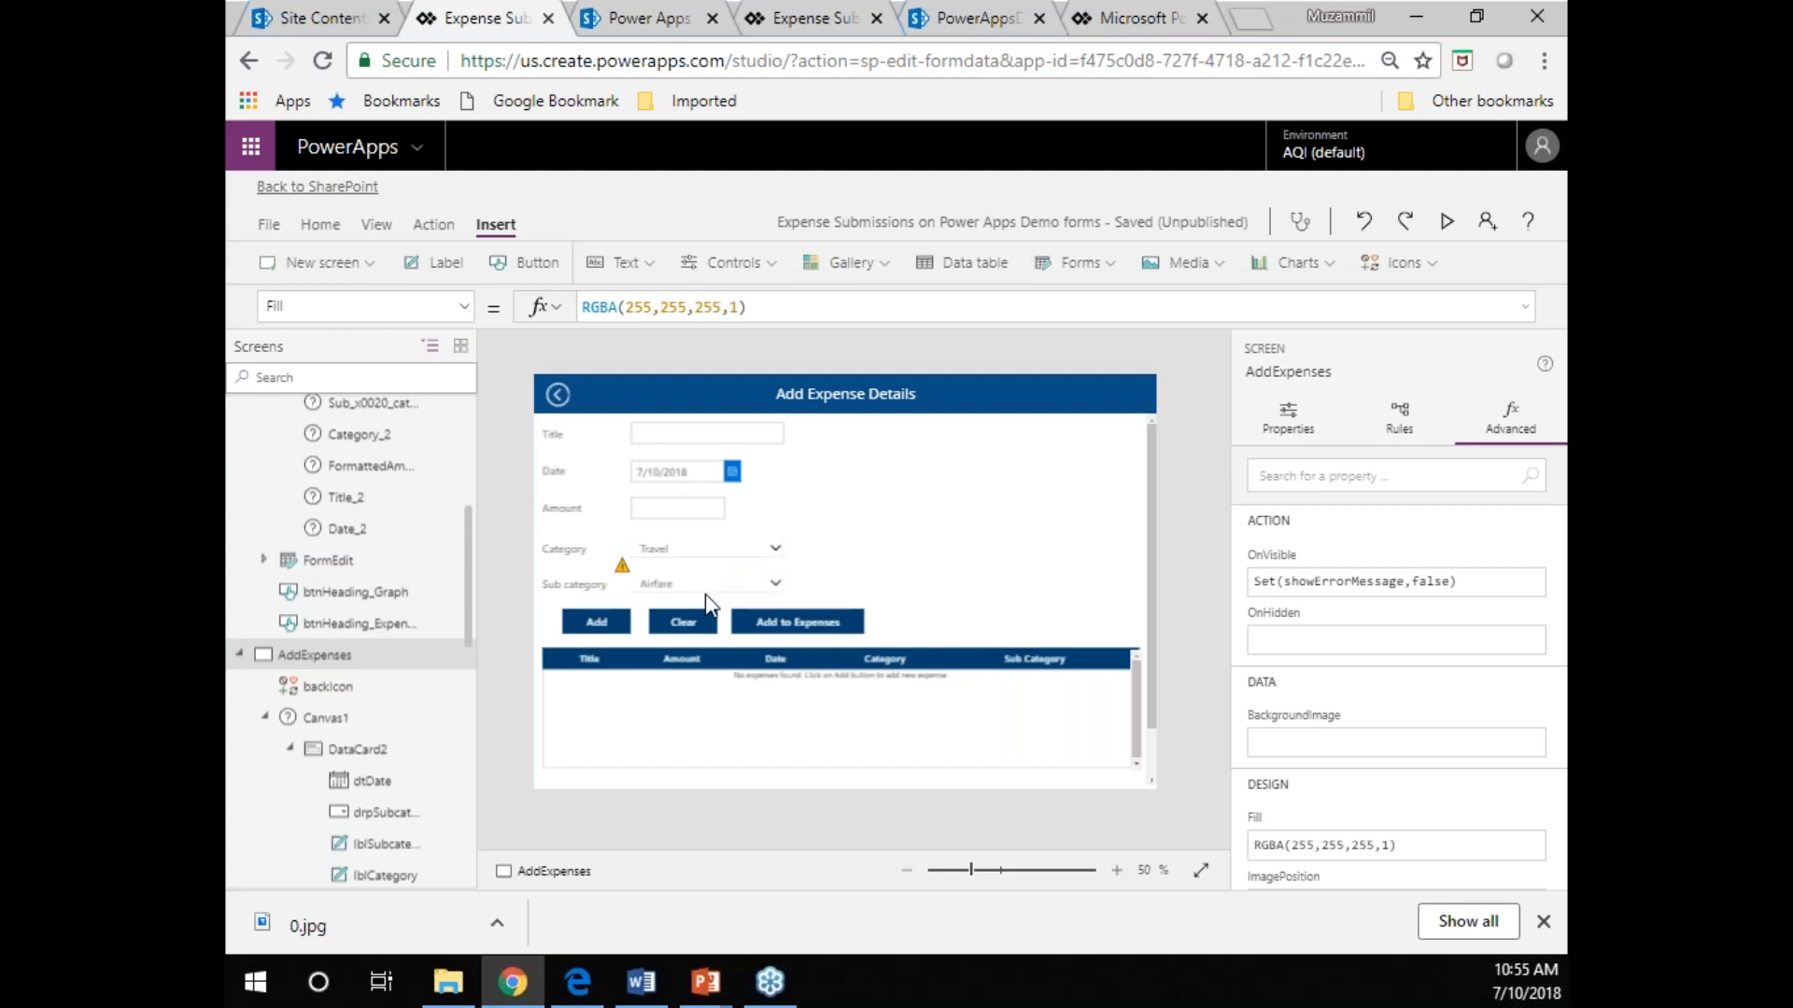
pyautogui.click(1117, 870)
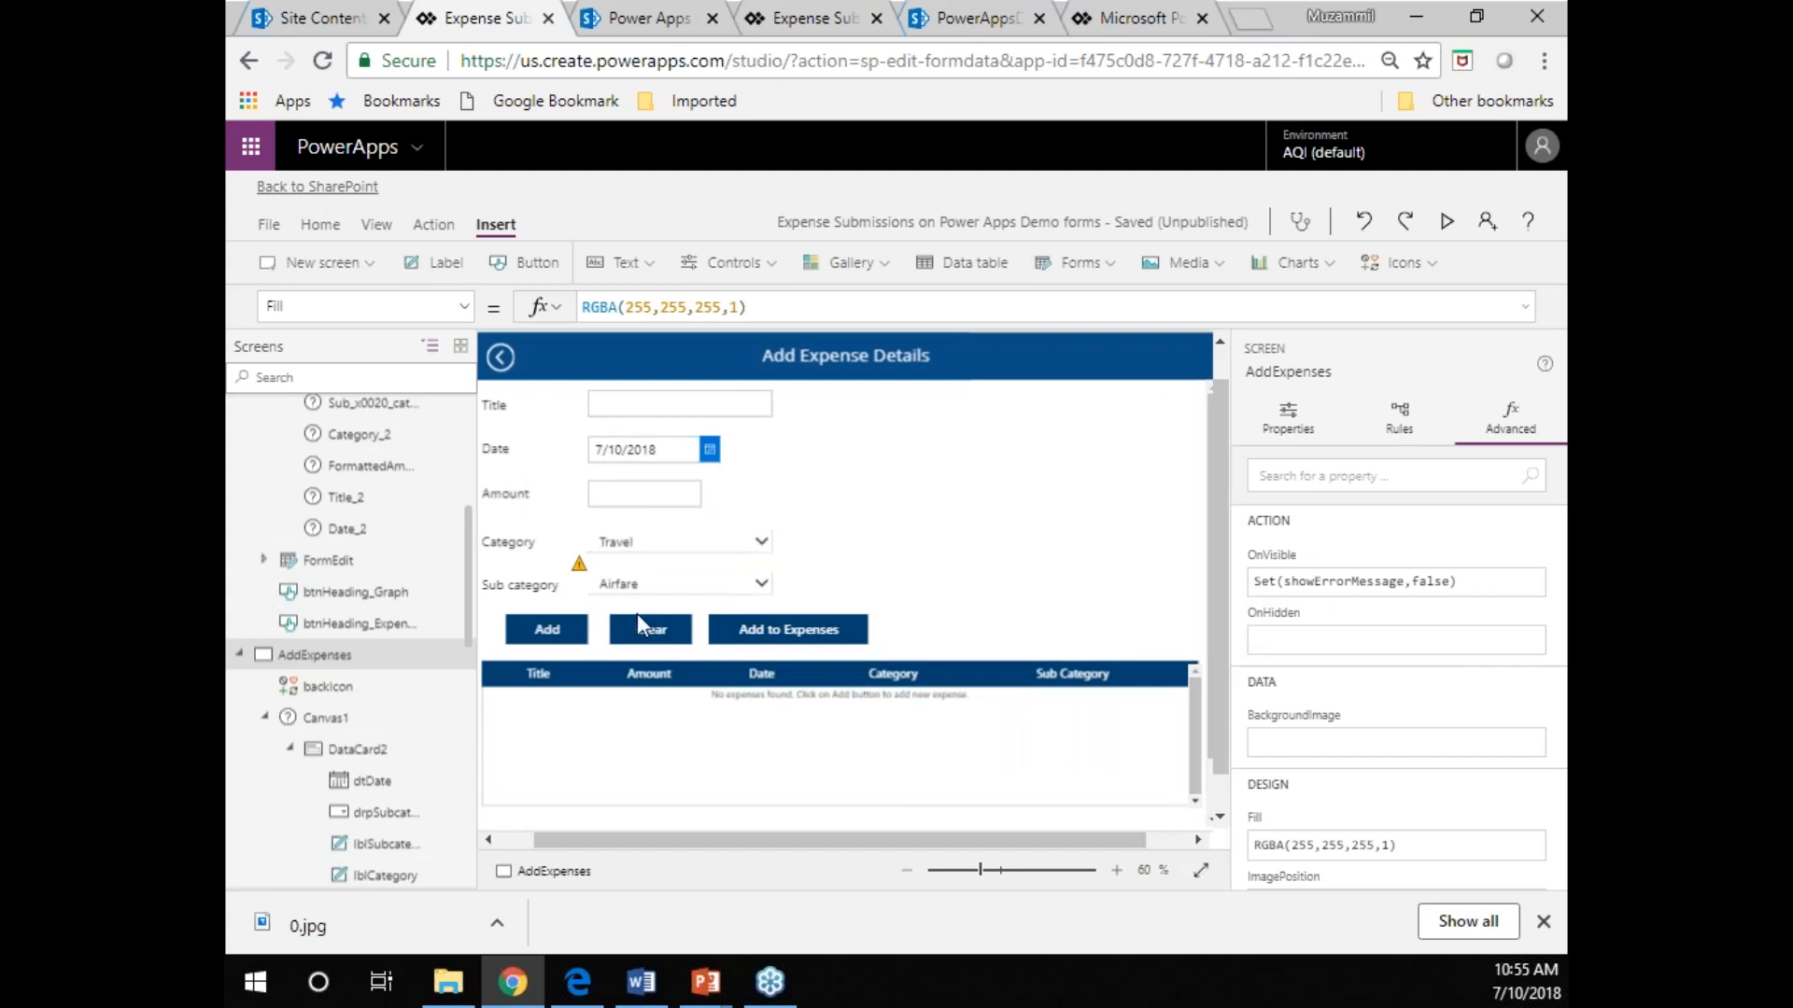
pyautogui.click(625, 551)
pyautogui.click(627, 551)
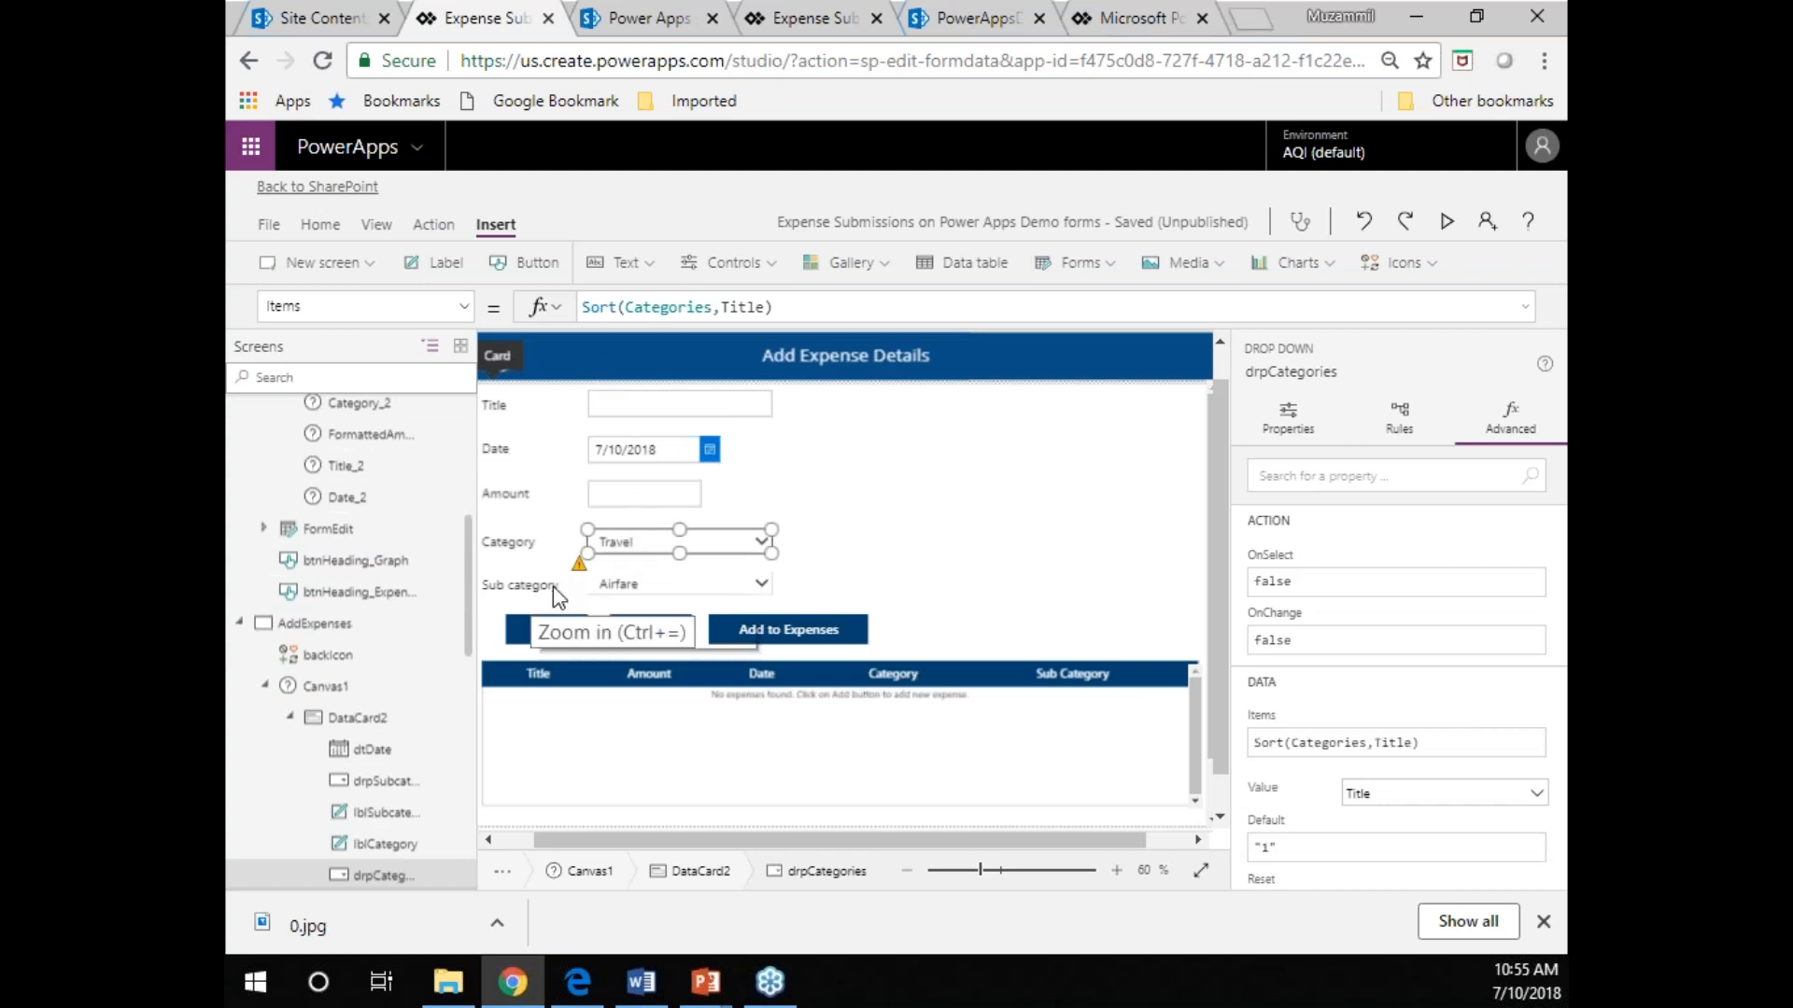
pyautogui.click(608, 588)
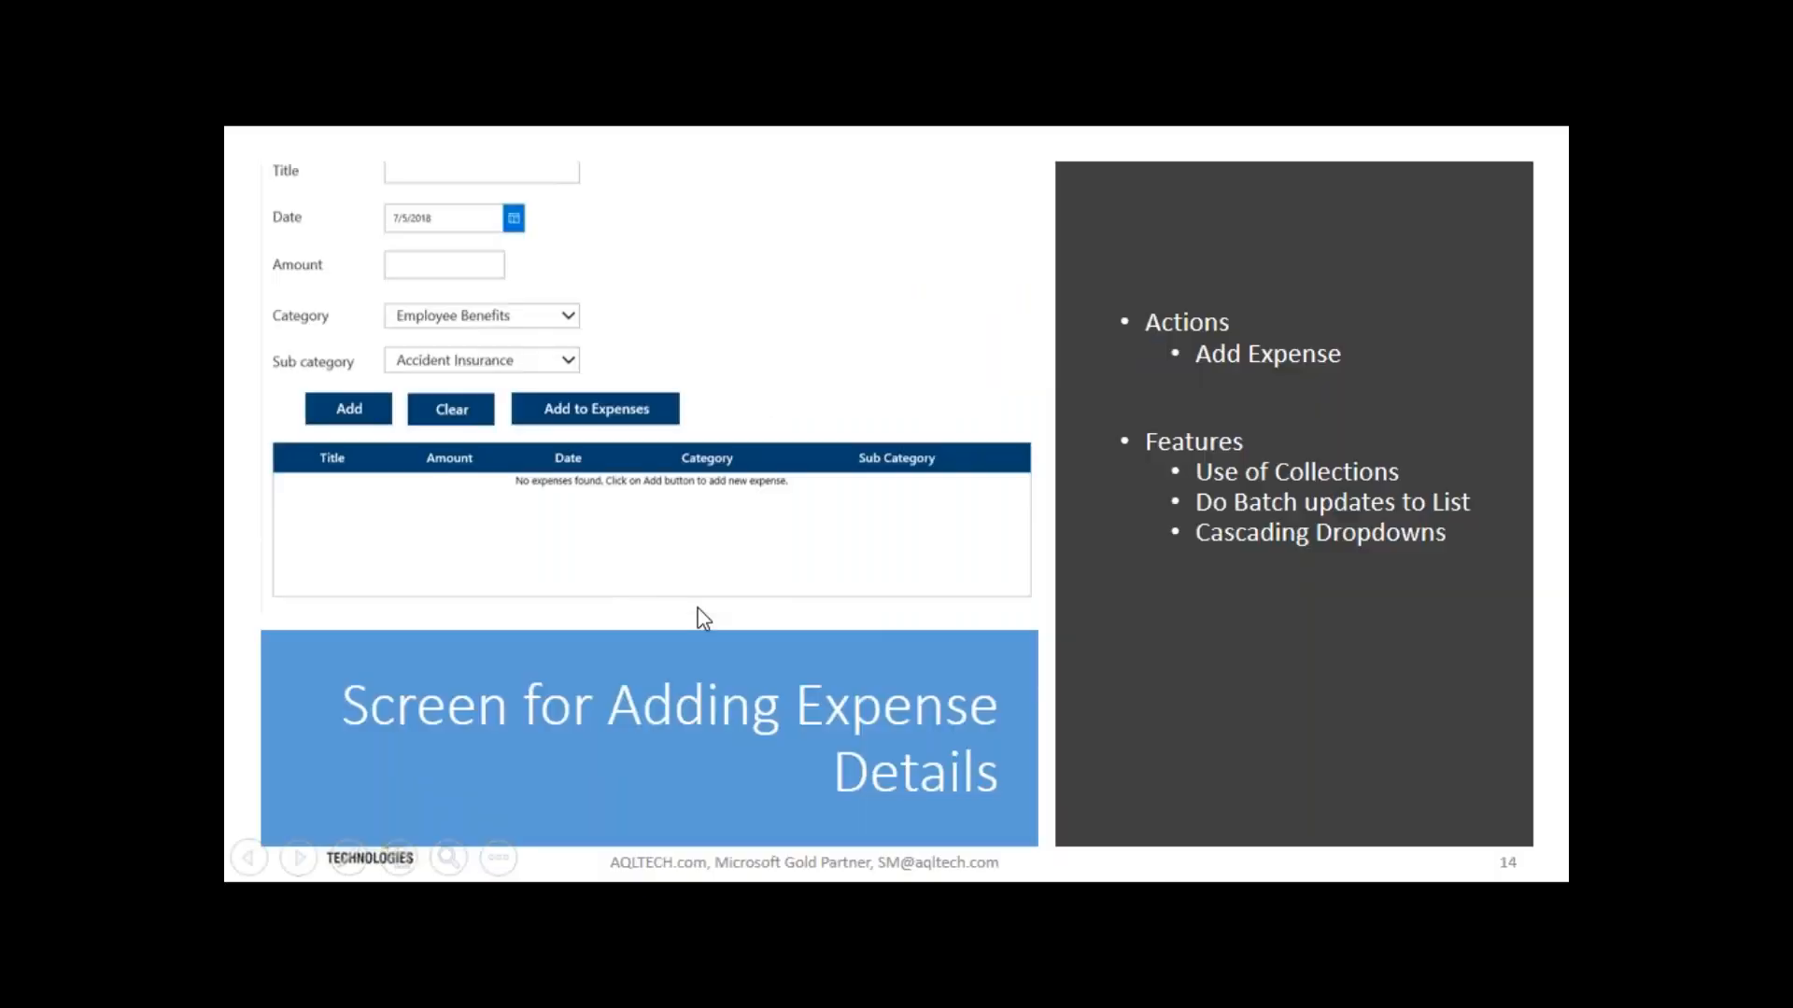
# Go back to the PowerPoint slide show and advance to the closing Questions contact slide.
pyautogui.press('Right')
pyautogui.press('Right')
pyautogui.press('Left')
pyautogui.press('Right')
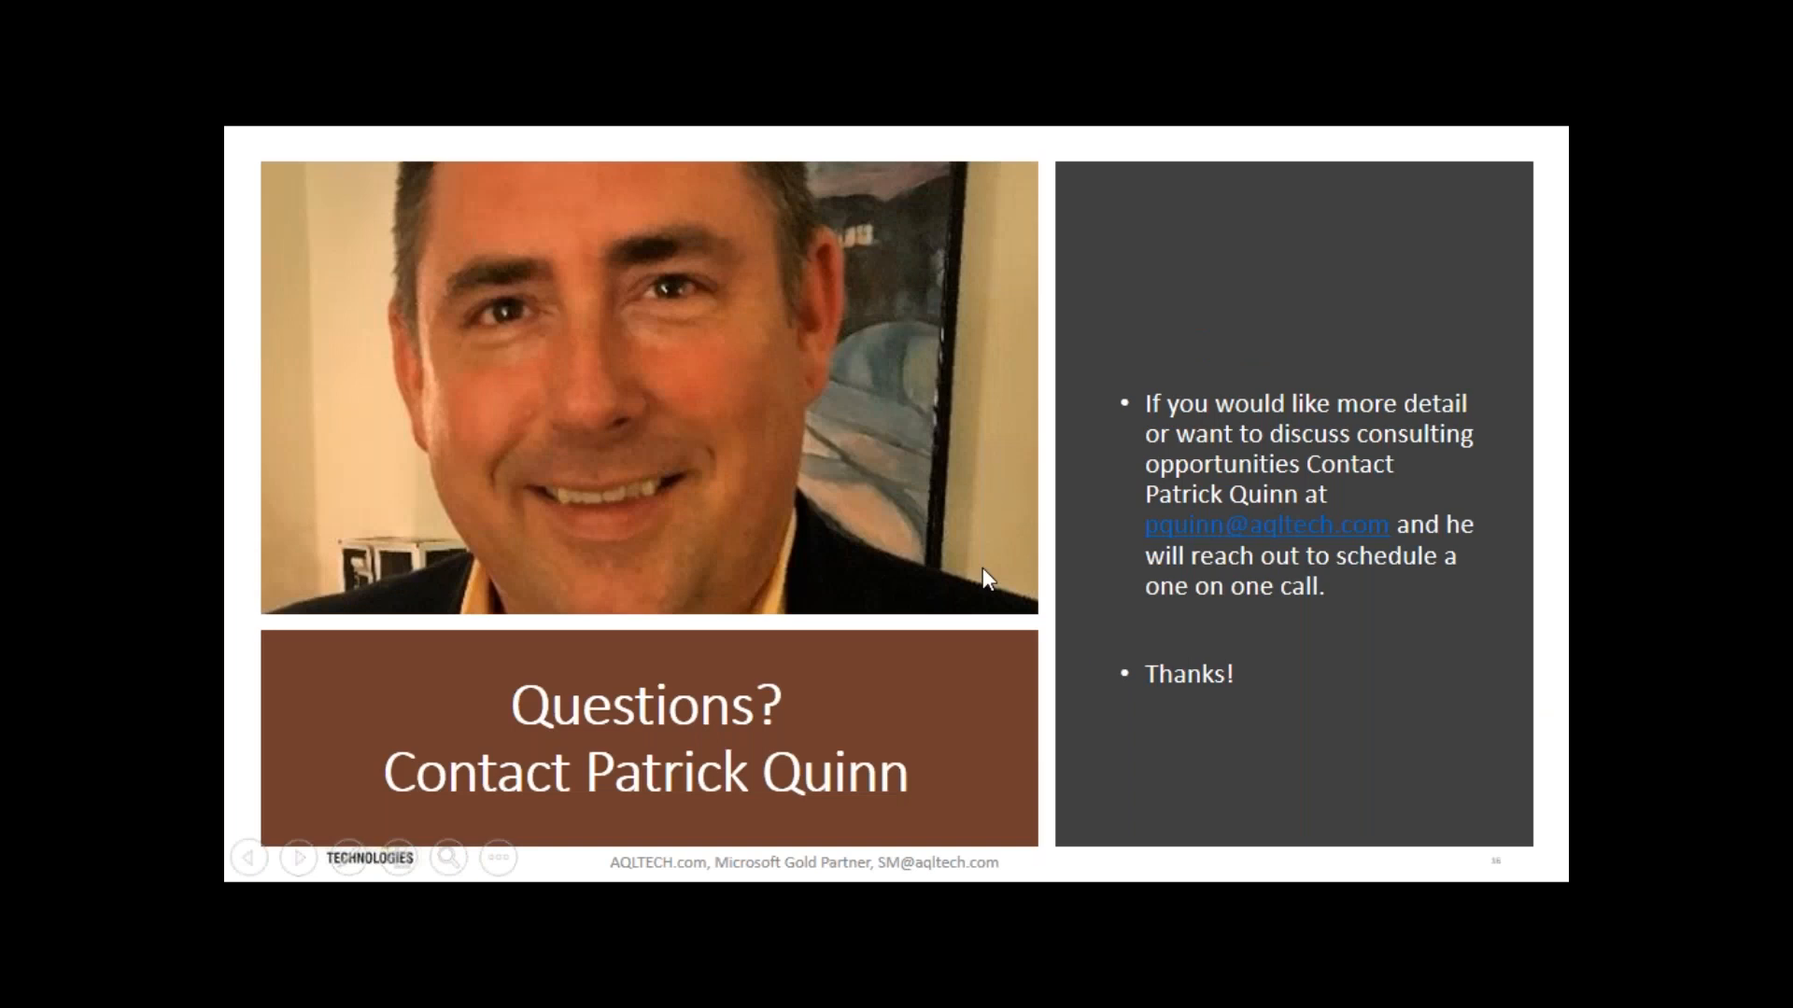